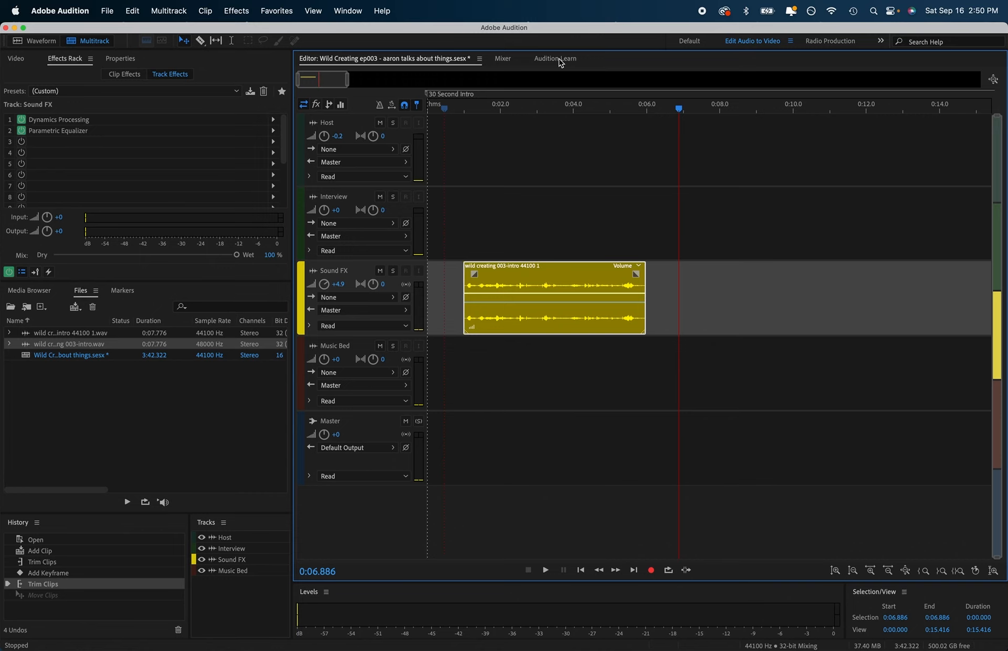
- Open the Audition Learn lessons and page back from "Mix like a pro" to the "Multitrack view" topic
{"action": "left_click", "coordinate": [561, 62]}
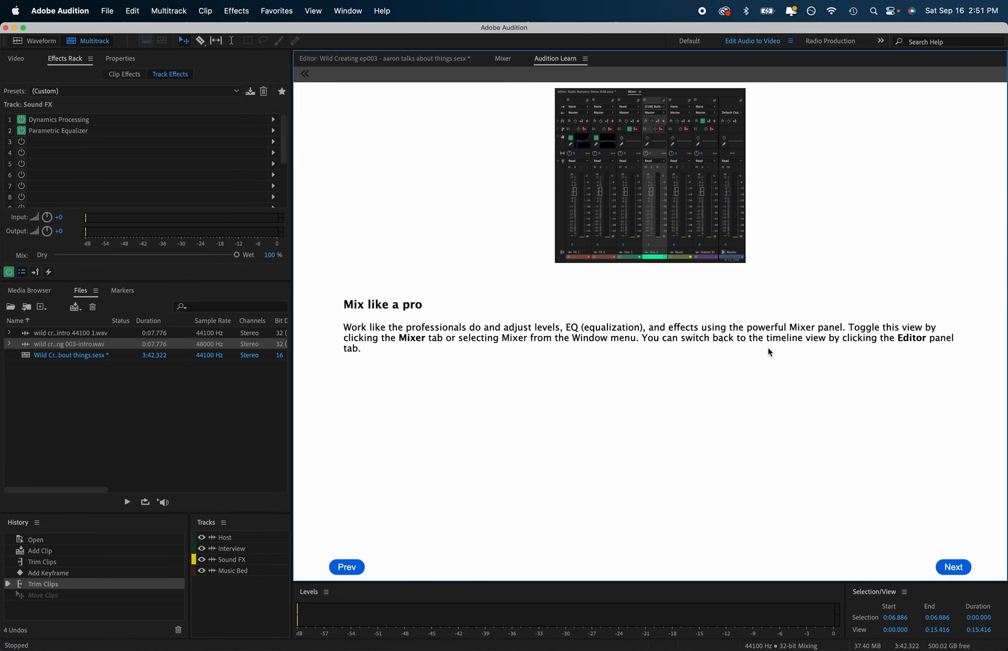
{"action": "left_click", "coordinate": [347, 567]}
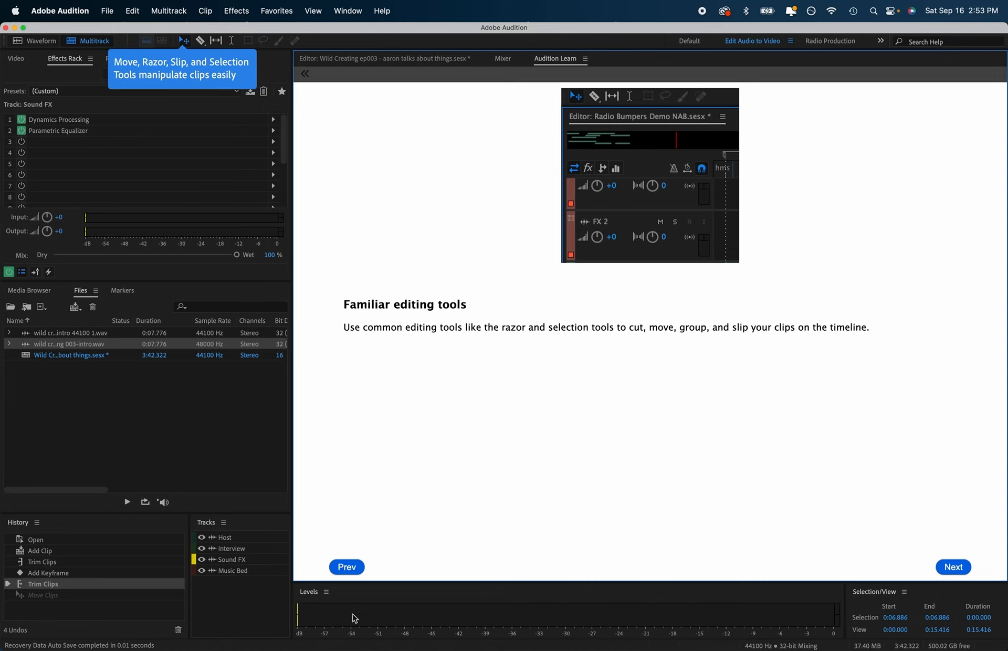
{"action": "left_click", "coordinate": [348, 567]}
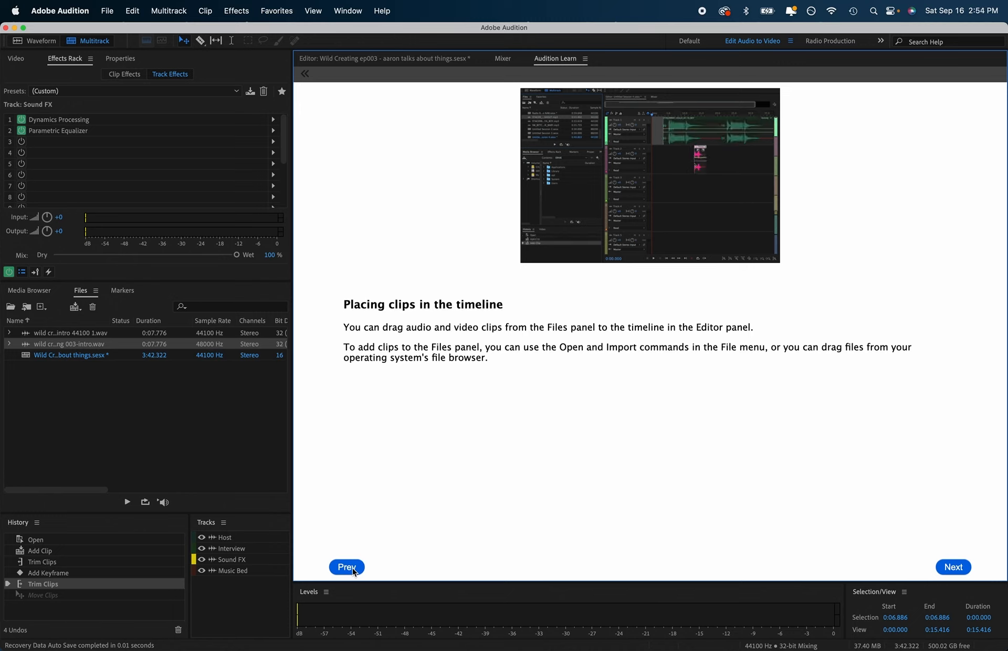
{"action": "left_click", "coordinate": [347, 567]}
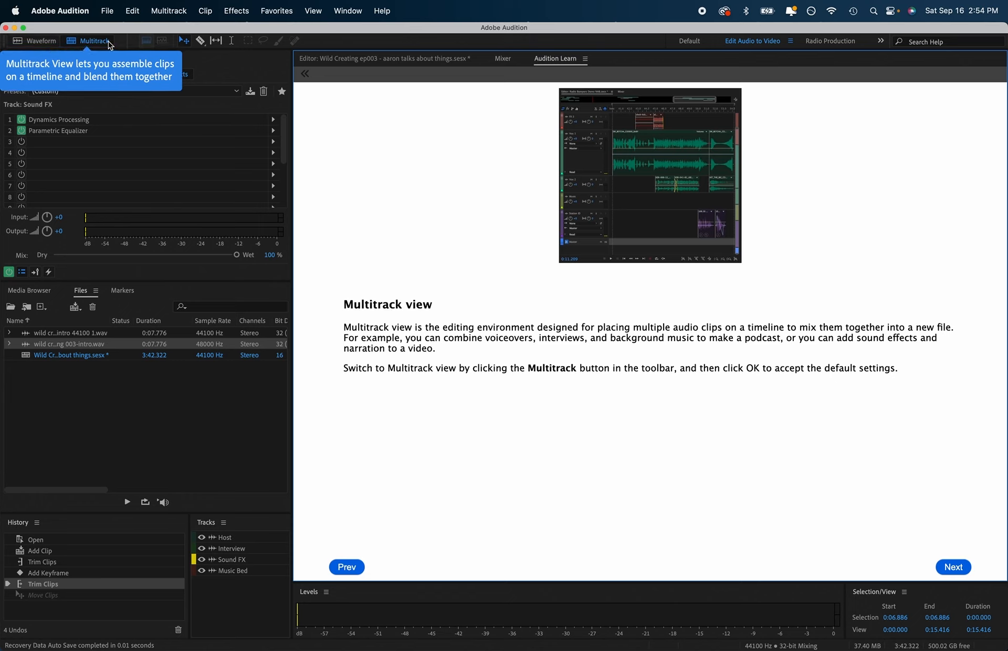
- Return to the multitrack session in the editor and select the Interview track
{"action": "left_click", "coordinate": [401, 58]}
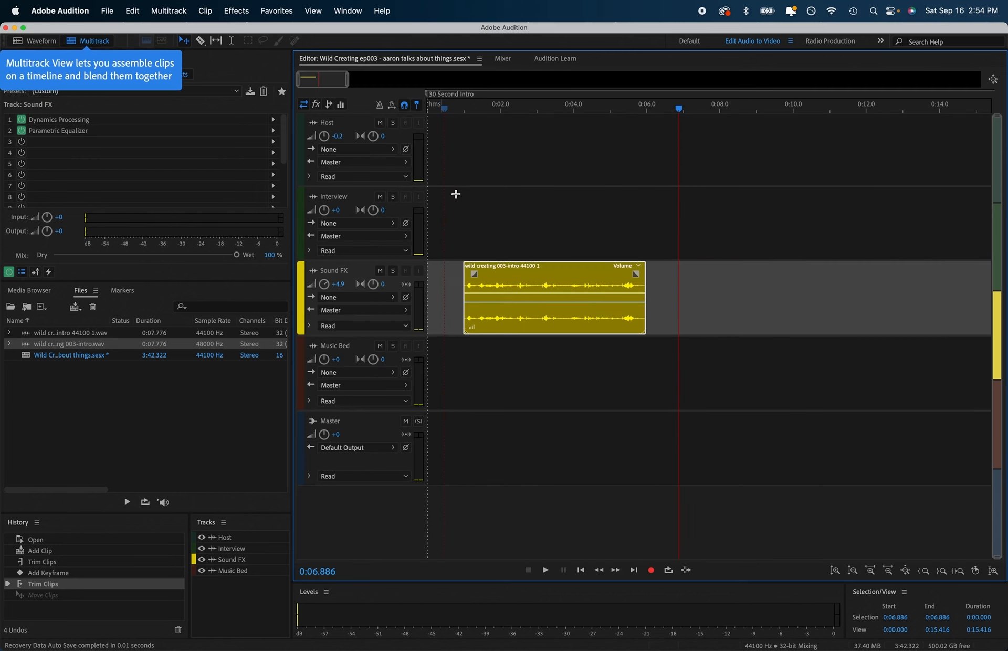
{"action": "left_click", "coordinate": [452, 209]}
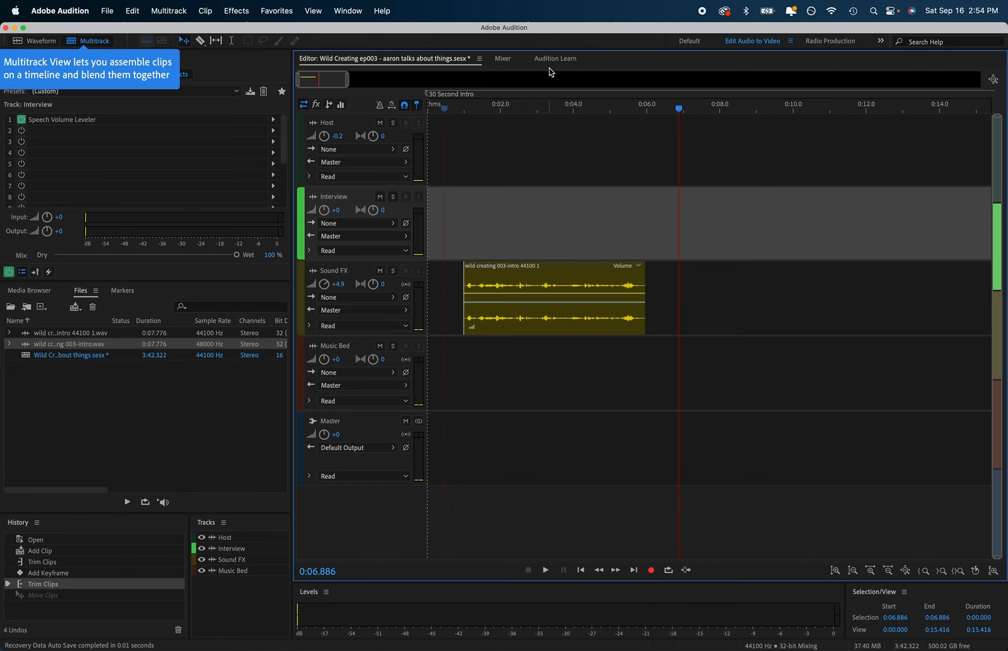
- Reopen Audition Learn and page back through the History and Favorites topics to the "Audio effects" topic
{"action": "left_click", "coordinate": [560, 59]}
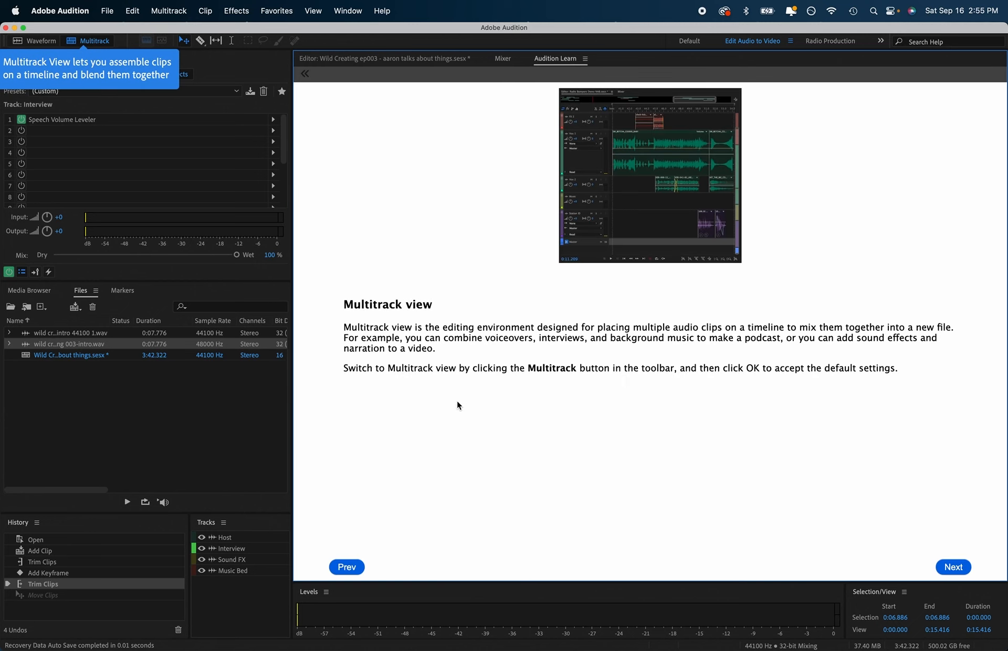
{"action": "left_click", "coordinate": [350, 567]}
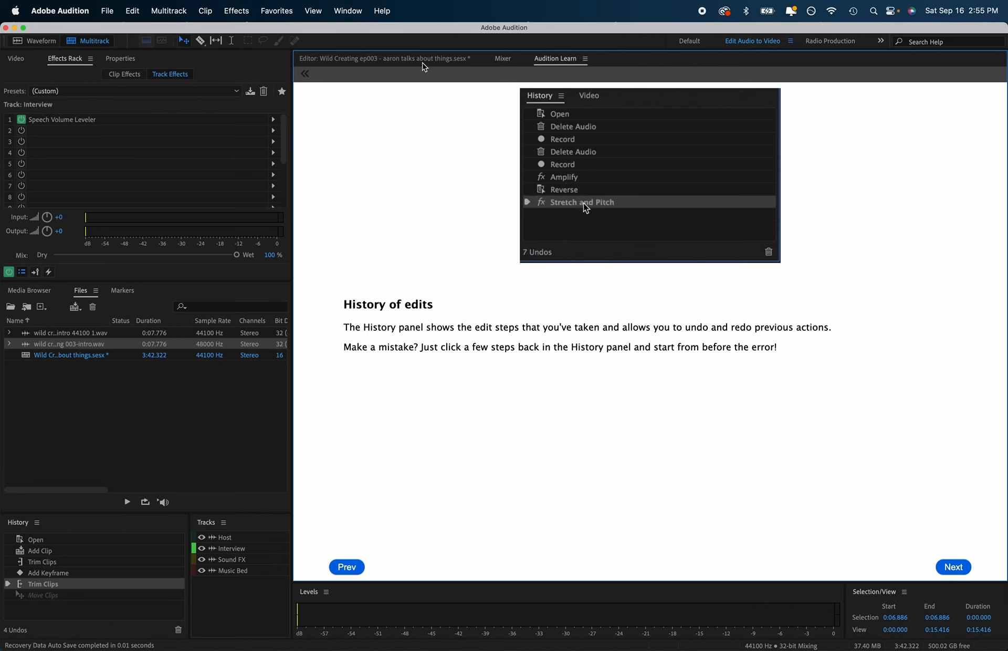
{"action": "left_click", "coordinate": [353, 566]}
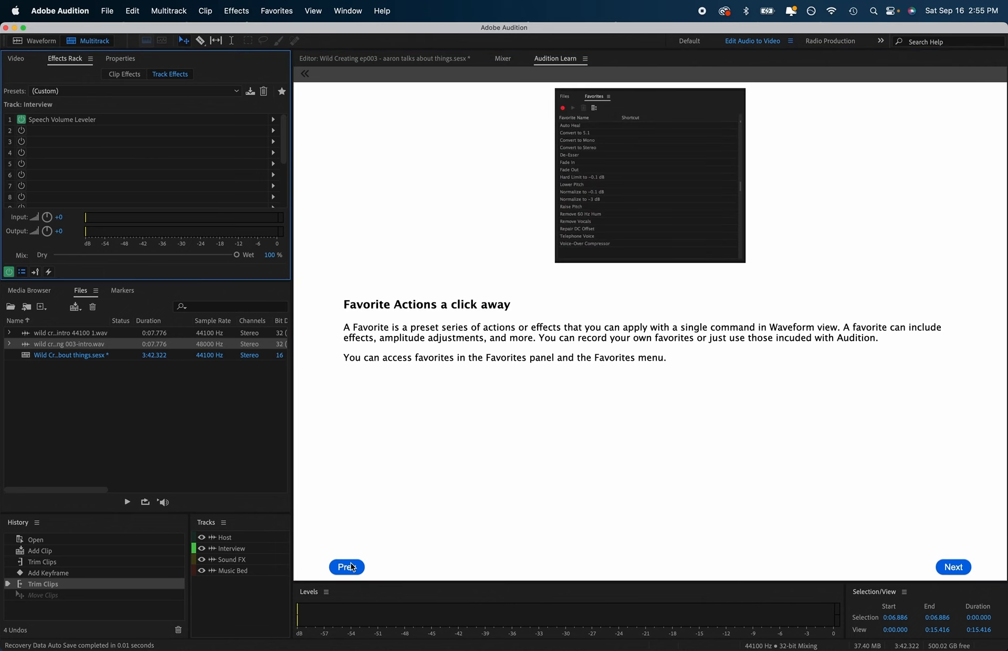
{"action": "left_click", "coordinate": [288, 11]}
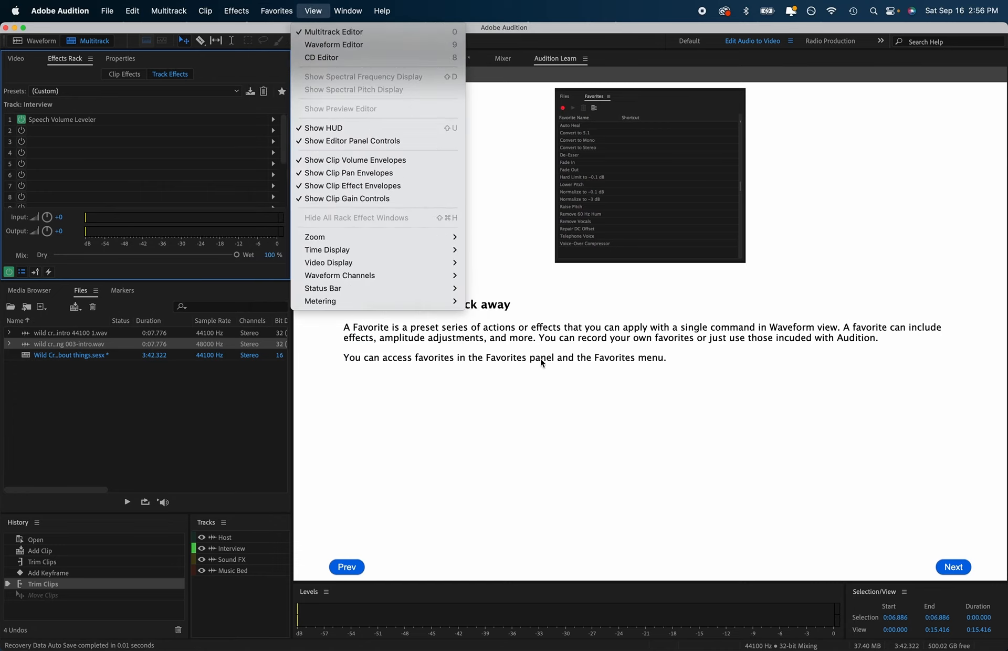
{"action": "left_click", "coordinate": [604, 394]}
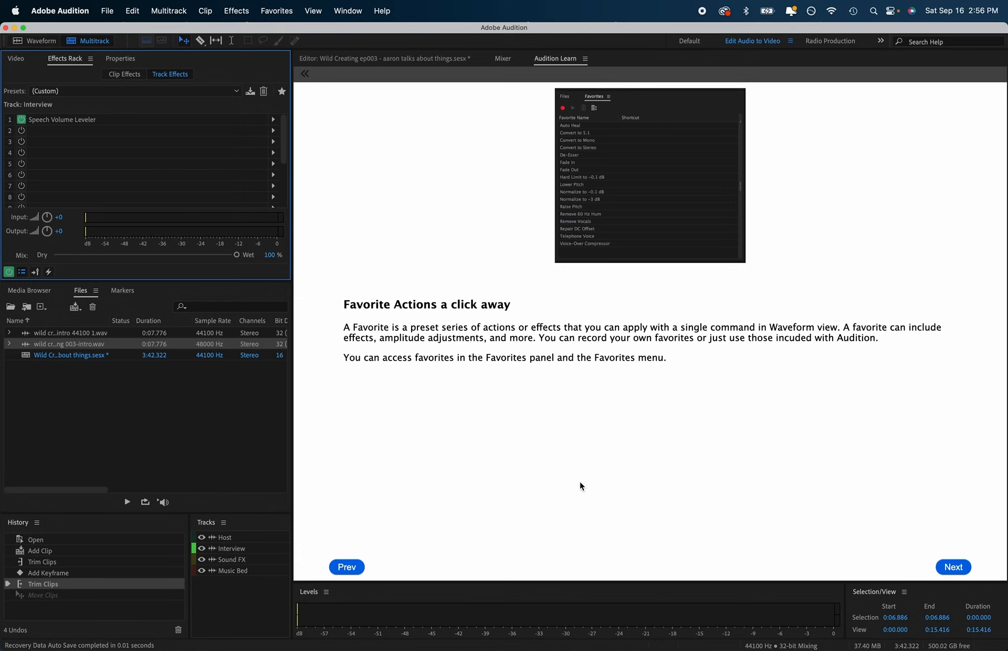
{"action": "left_click", "coordinate": [347, 567]}
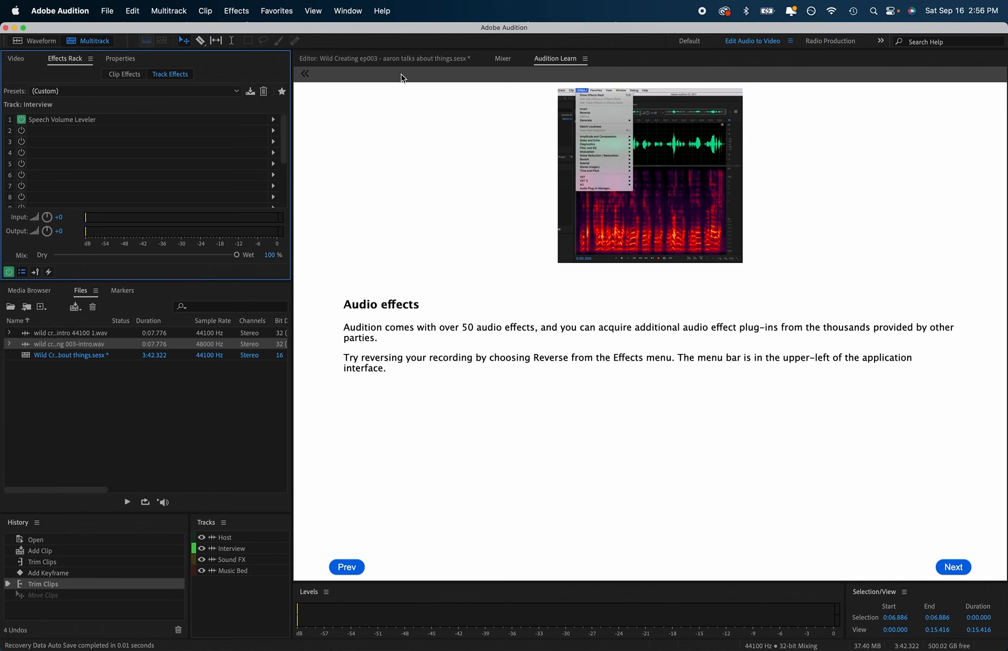
- Return to the editor and alternate between Multitrack and Waveform views, ending on the waveform of wild creating 003-intro.wav
{"action": "left_click", "coordinate": [356, 60]}
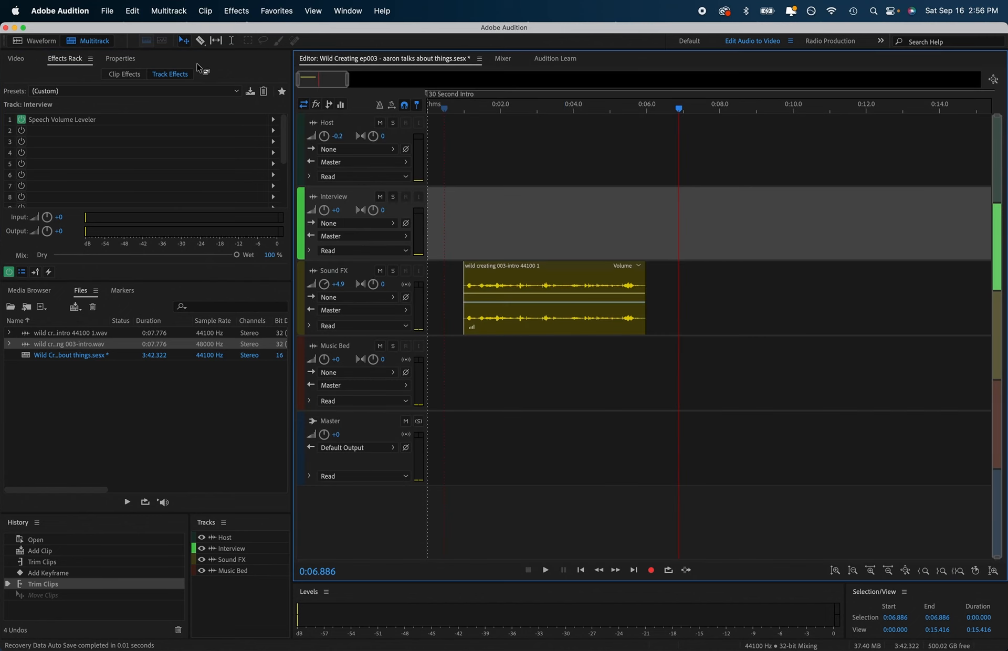
{"action": "left_click", "coordinate": [29, 46]}
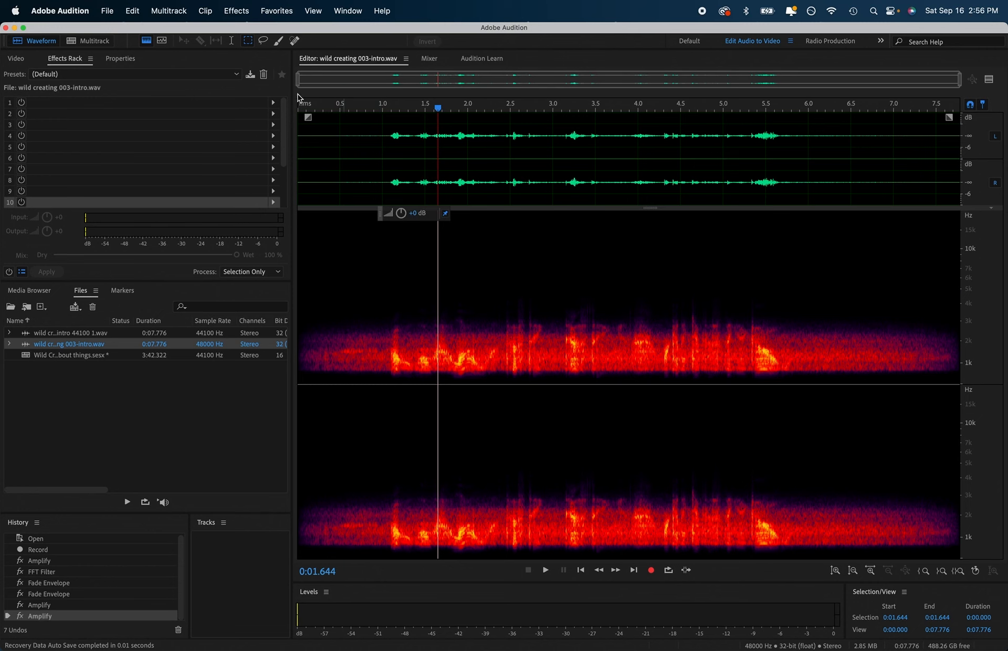
{"action": "left_click", "coordinate": [81, 40]}
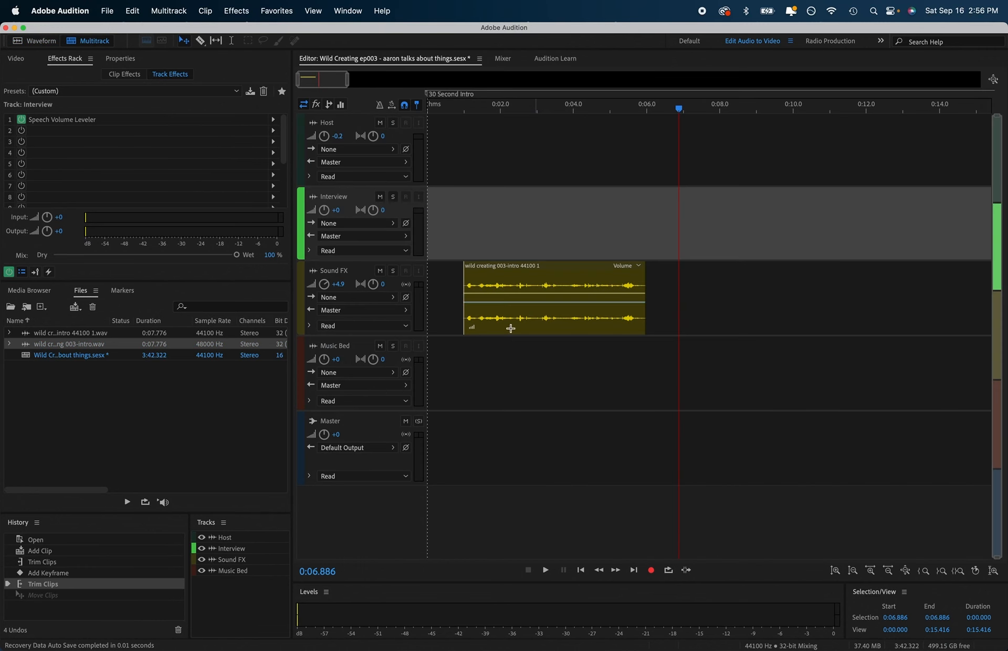
{"action": "left_click", "coordinate": [36, 44]}
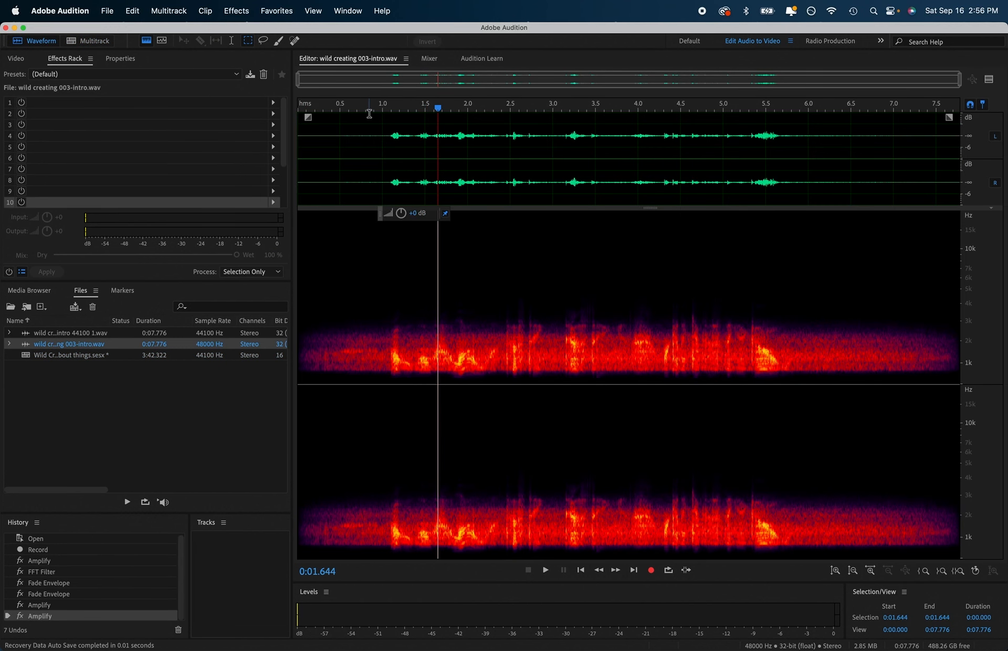
{"action": "left_click", "coordinate": [90, 40]}
{"action": "left_click", "coordinate": [22, 42]}
- Marquee-select a time-frequency region of the spectral display from about 0:00.931 to 0:04.713, reaching up to about 10 kHz
{"action": "left_click", "coordinate": [458, 283]}
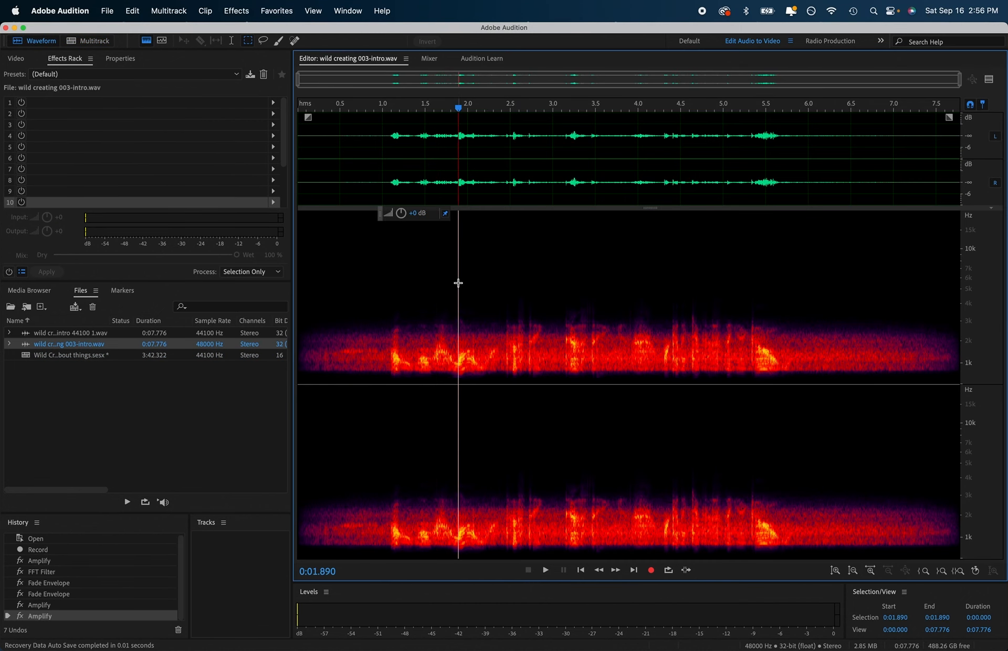
{"action": "left_click_drag", "start_coordinate": [391, 271], "coordinate": [712, 371]}
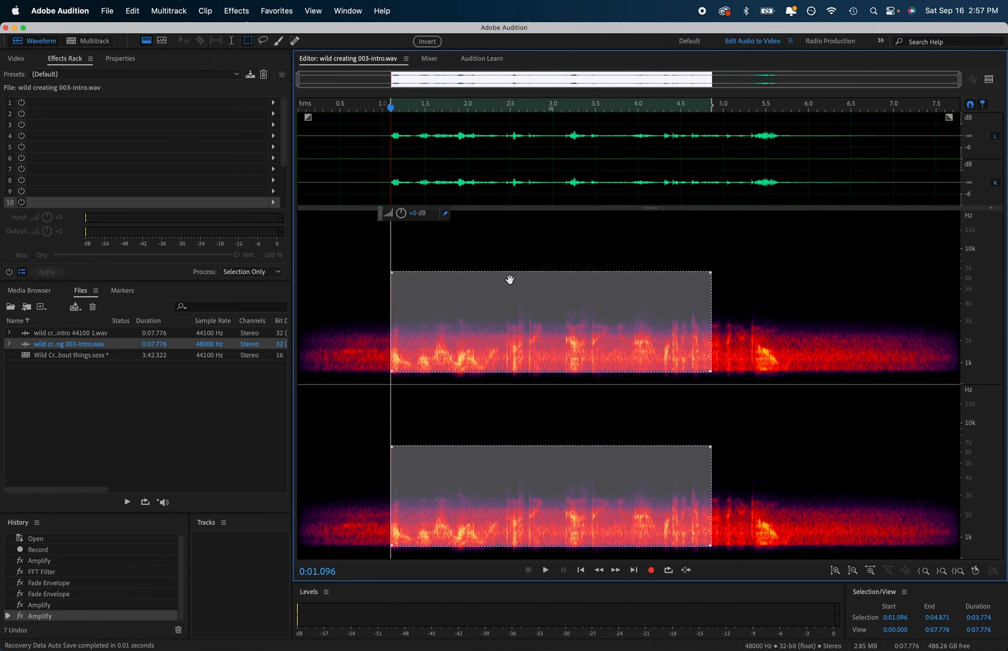
{"action": "left_click", "coordinate": [494, 250]}
{"action": "left_click_drag", "start_coordinate": [378, 243], "coordinate": [699, 371]}
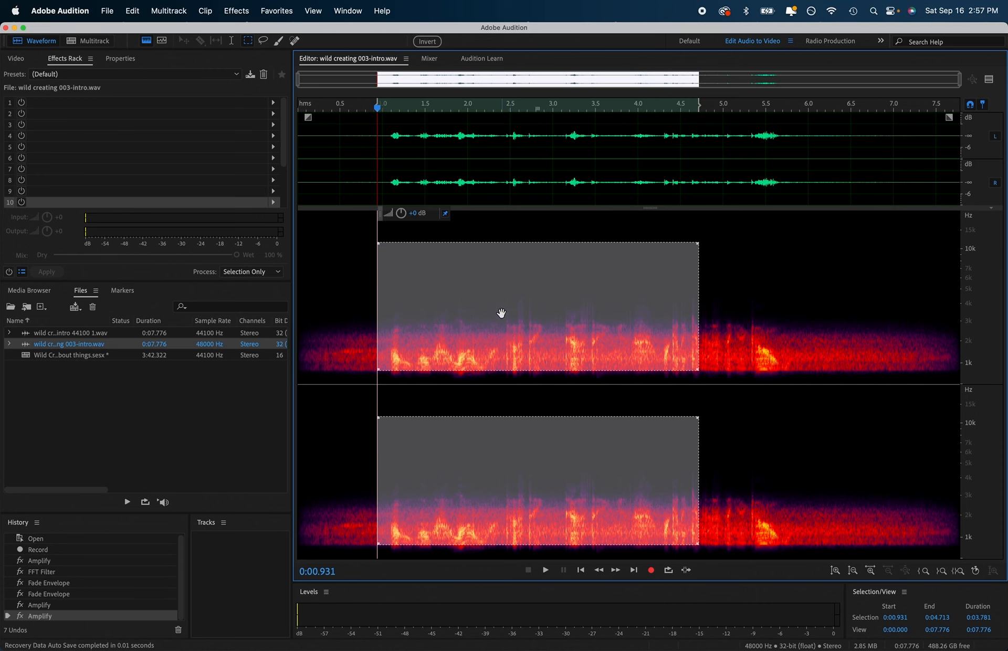
- Replace the spectral selection with a waveform time selection from about 0:01.061 to 0:02.904
{"action": "left_click", "coordinate": [458, 146]}
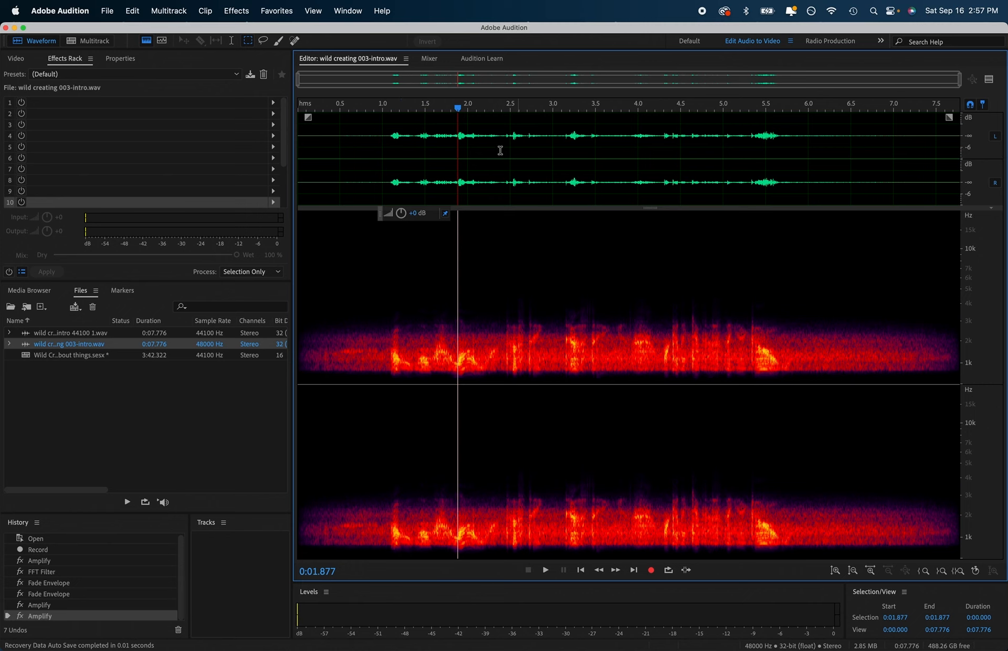
{"action": "left_click", "coordinate": [461, 145]}
{"action": "left_click", "coordinate": [480, 144]}
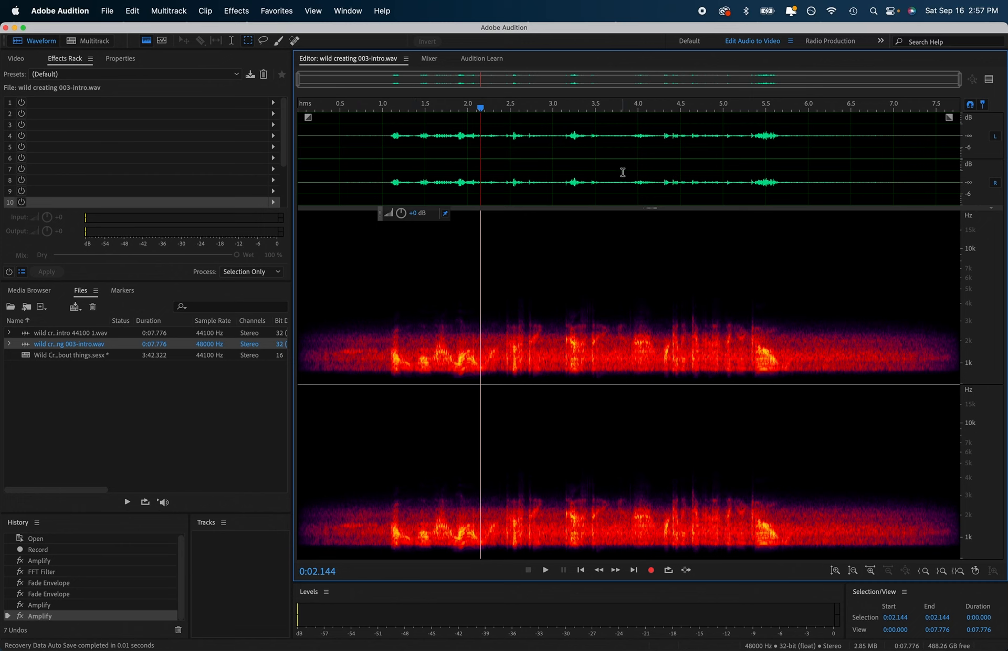
{"action": "left_click_drag", "start_coordinate": [388, 135], "coordinate": [544, 139]}
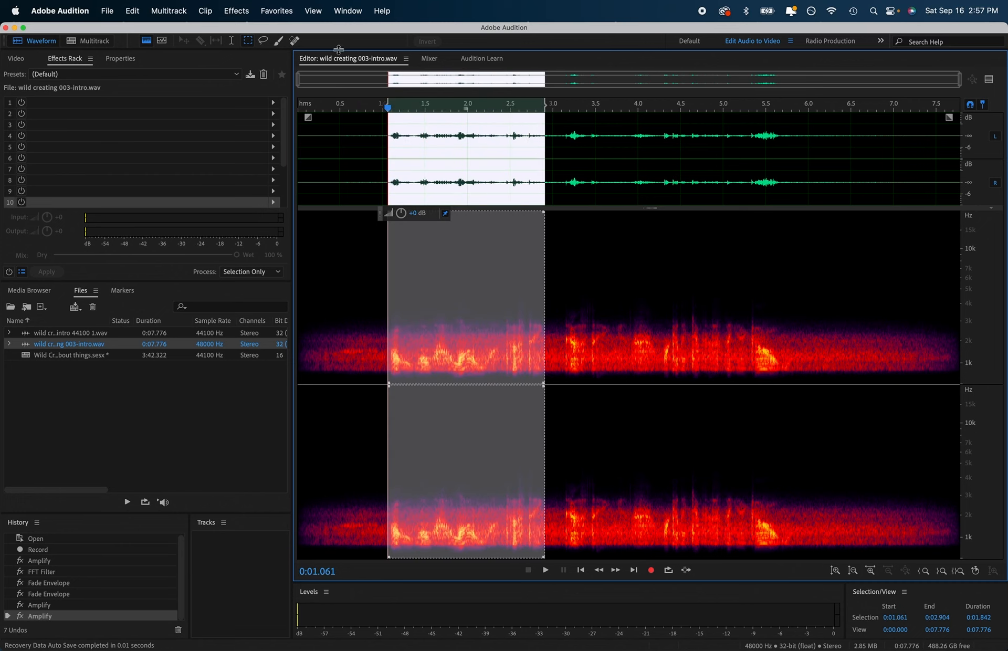
- Browse the available audio effect categories, including Diagnostics, Modulation, Special, and Time and Pitch, without applying any effect
{"action": "left_click", "coordinate": [236, 11]}
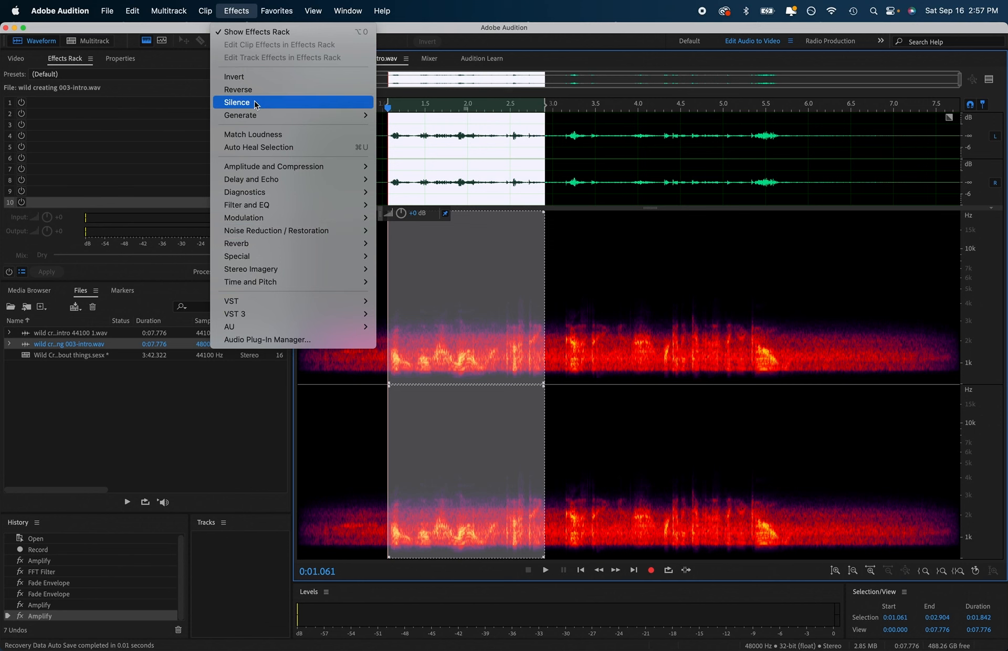
{"action": "mouse_move", "coordinate": [277, 197]}
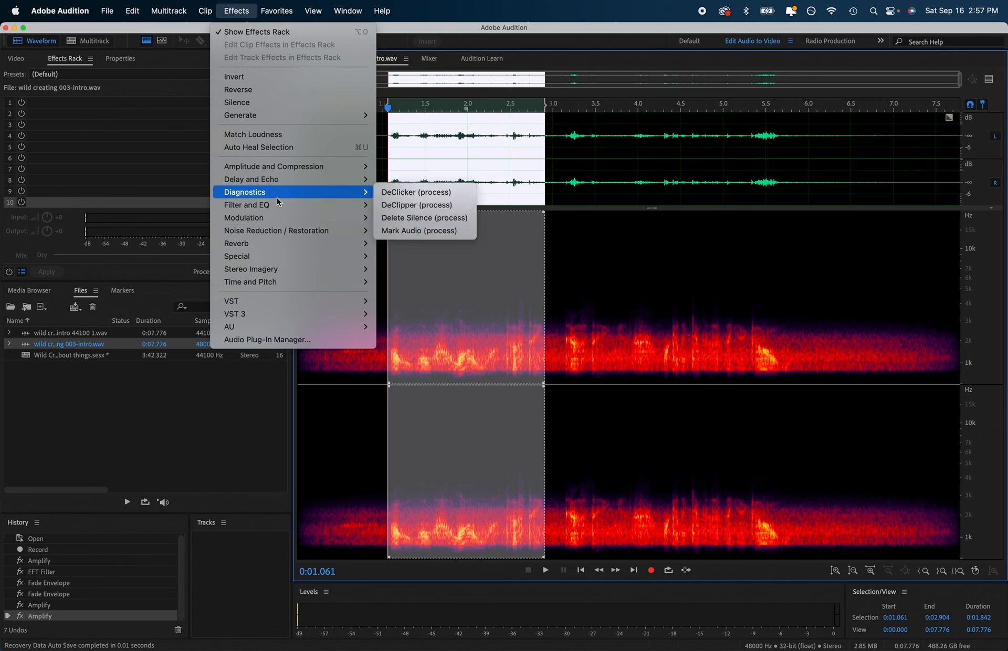
{"action": "mouse_move", "coordinate": [287, 231]}
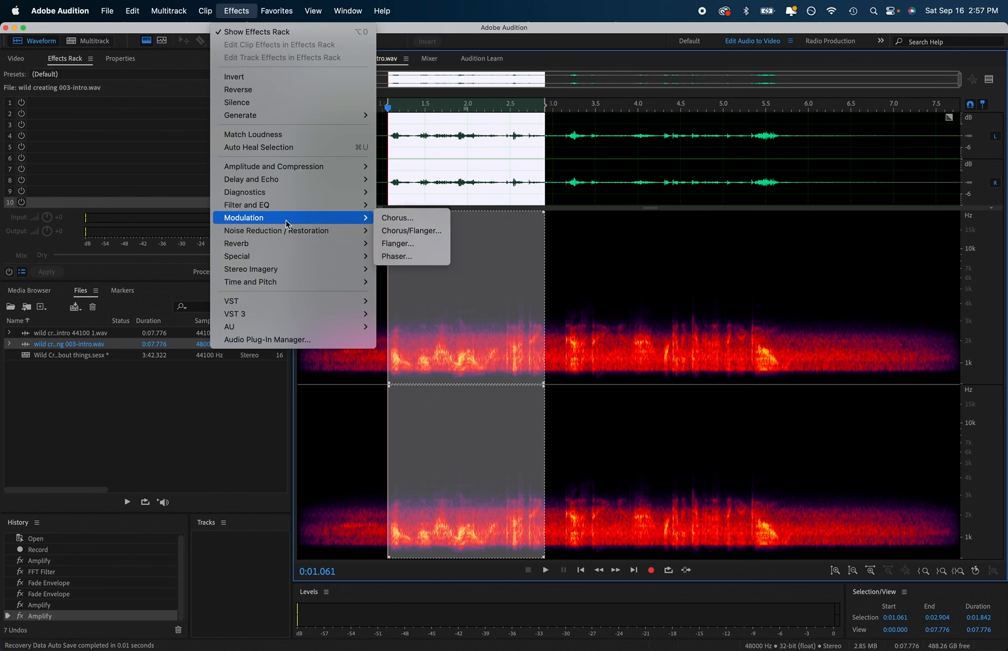
{"action": "mouse_move", "coordinate": [292, 261]}
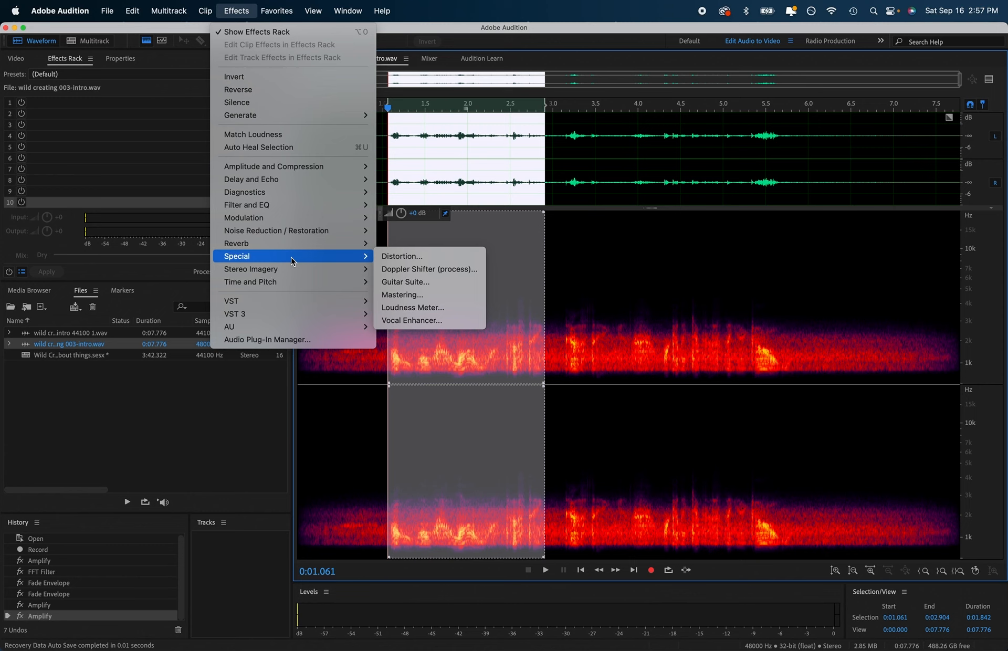
{"action": "mouse_move", "coordinate": [299, 282]}
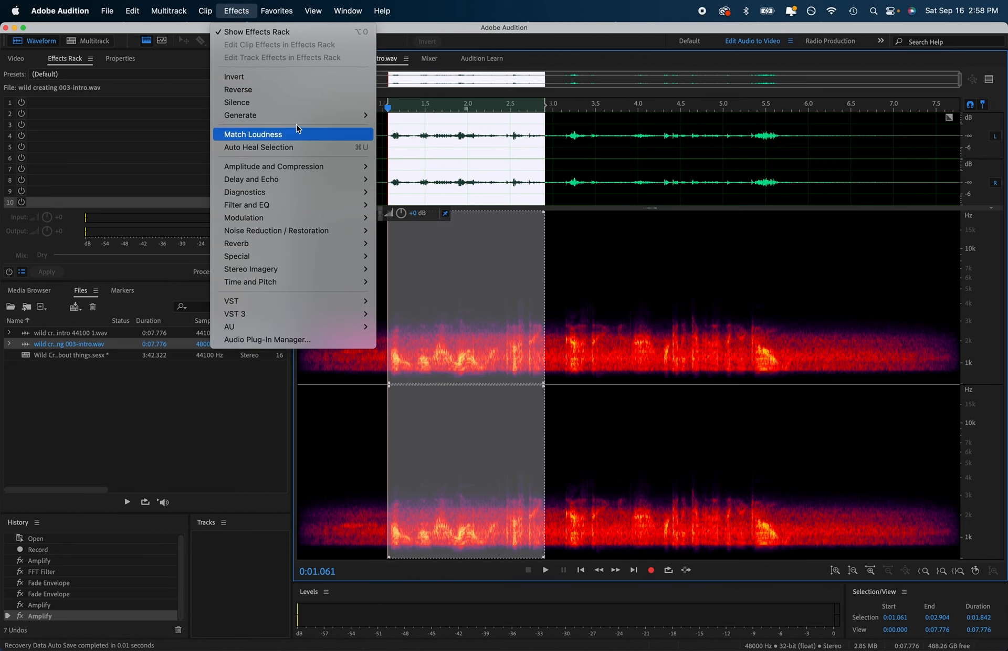
{"action": "mouse_move", "coordinate": [289, 172]}
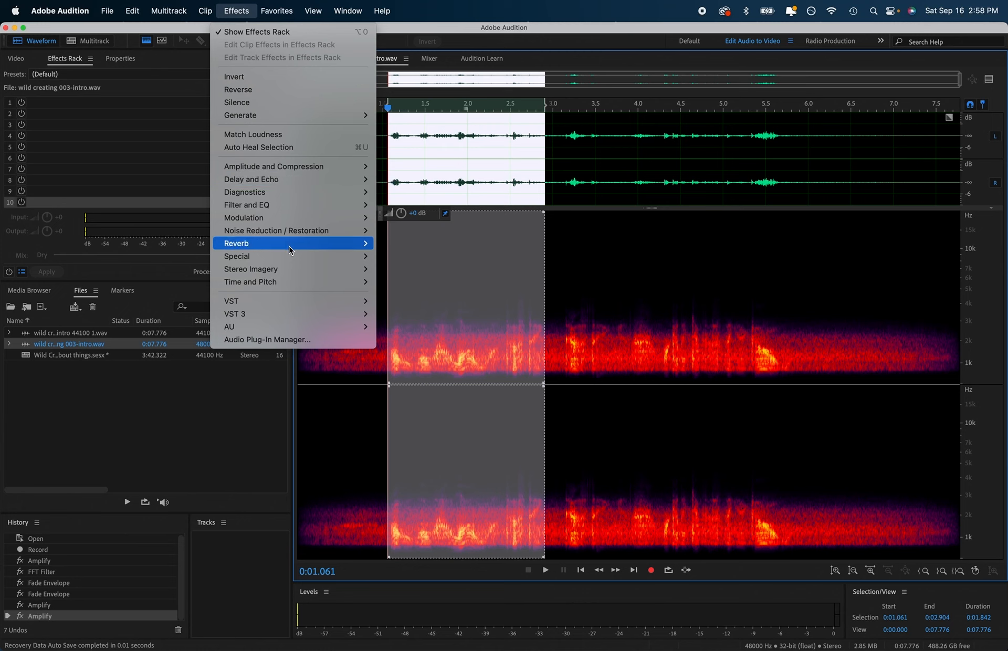
{"action": "left_click", "coordinate": [487, 273]}
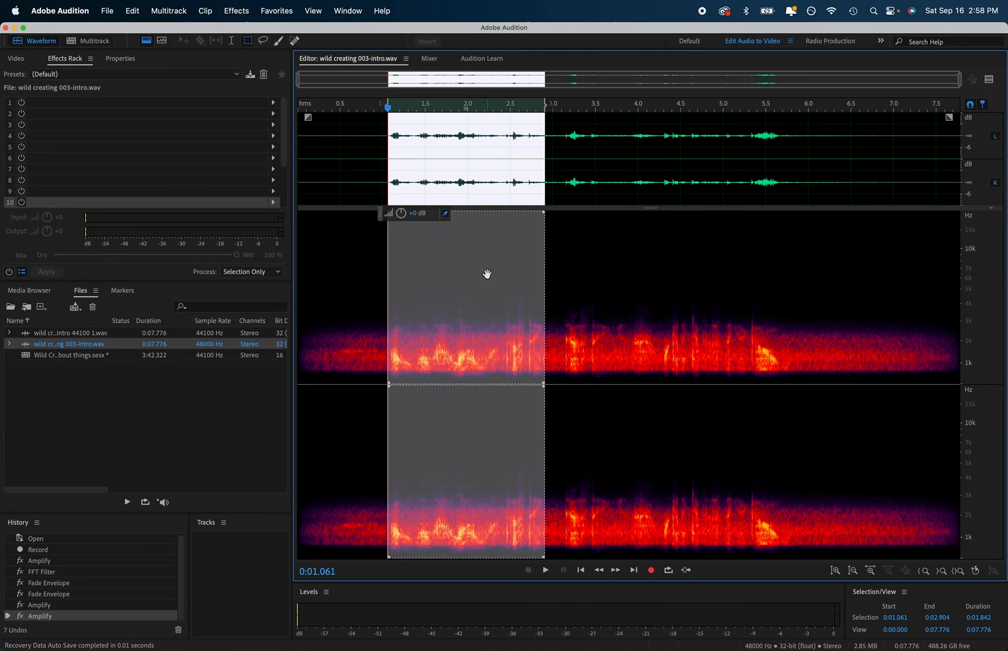
- Revert the recording to its first Fade Envelope history state and restore the final Amplify state
{"action": "scroll", "coordinate": [81, 559], "scroll_direction": "up", "scroll_amount": 1}
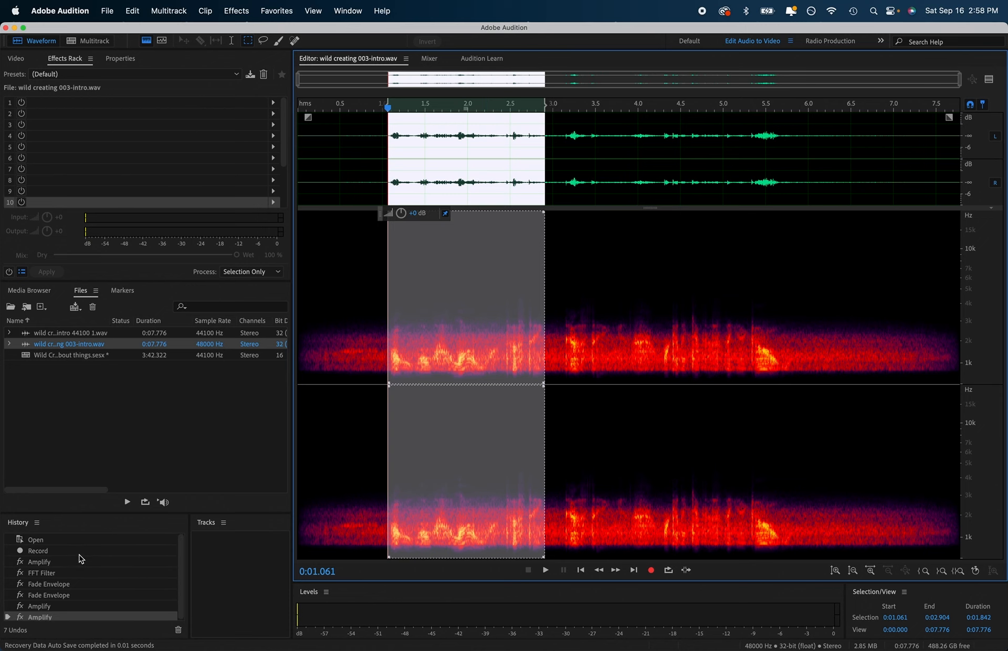
{"action": "left_click", "coordinate": [140, 584]}
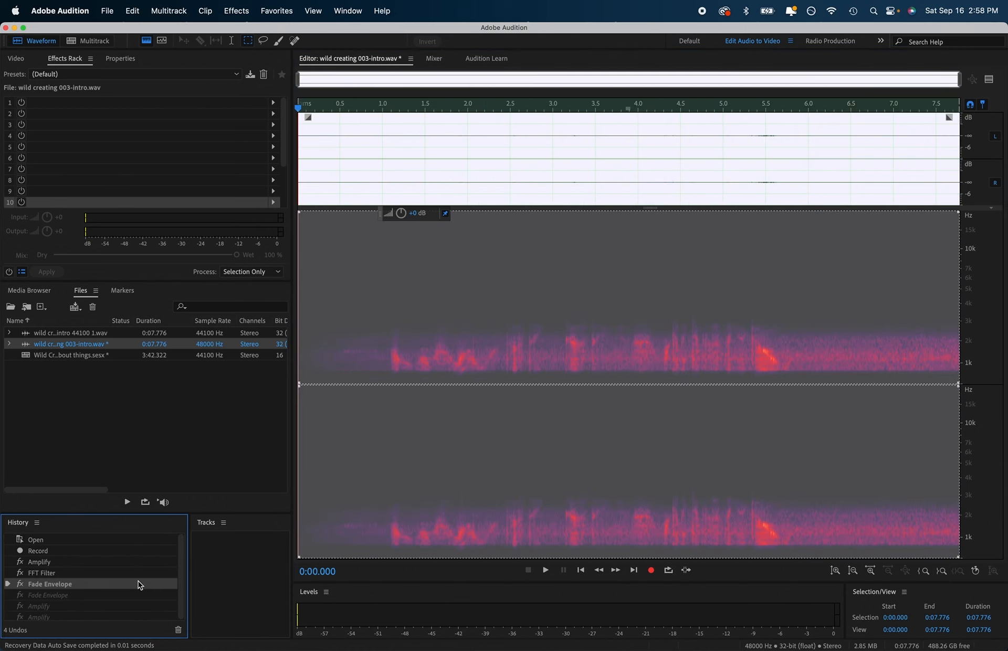
{"action": "scroll", "coordinate": [139, 584], "scroll_direction": "down", "scroll_amount": 1}
{"action": "left_click", "coordinate": [111, 617]}
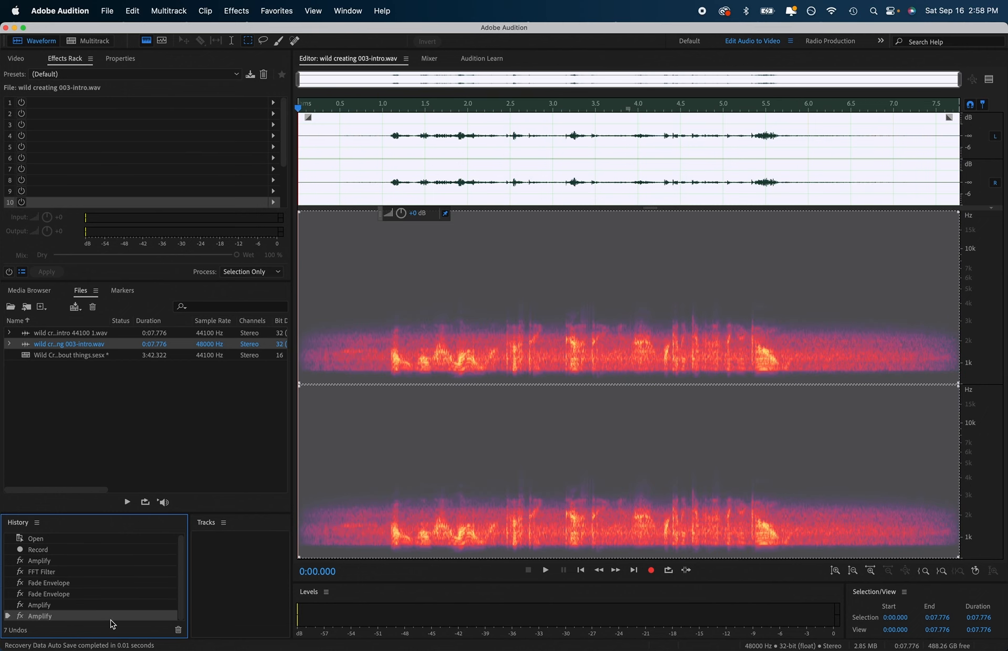
- Revert the recording to the FFT Filter and earlier Amplify history states, and return it to the last Amplify edit
{"action": "left_click", "coordinate": [82, 571]}
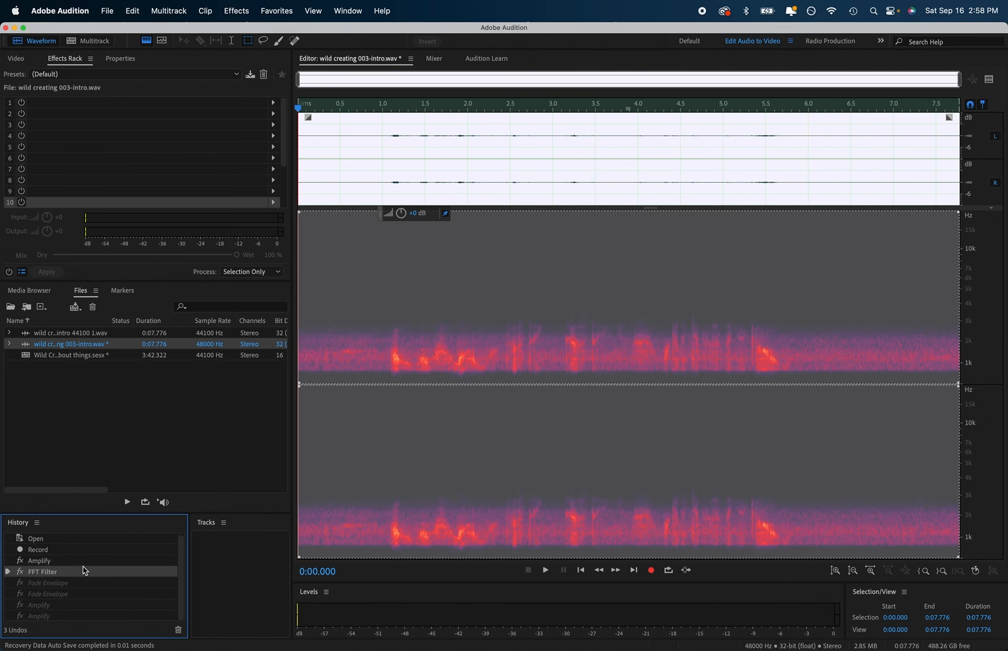
{"action": "left_click", "coordinate": [83, 562]}
{"action": "left_click", "coordinate": [76, 606]}
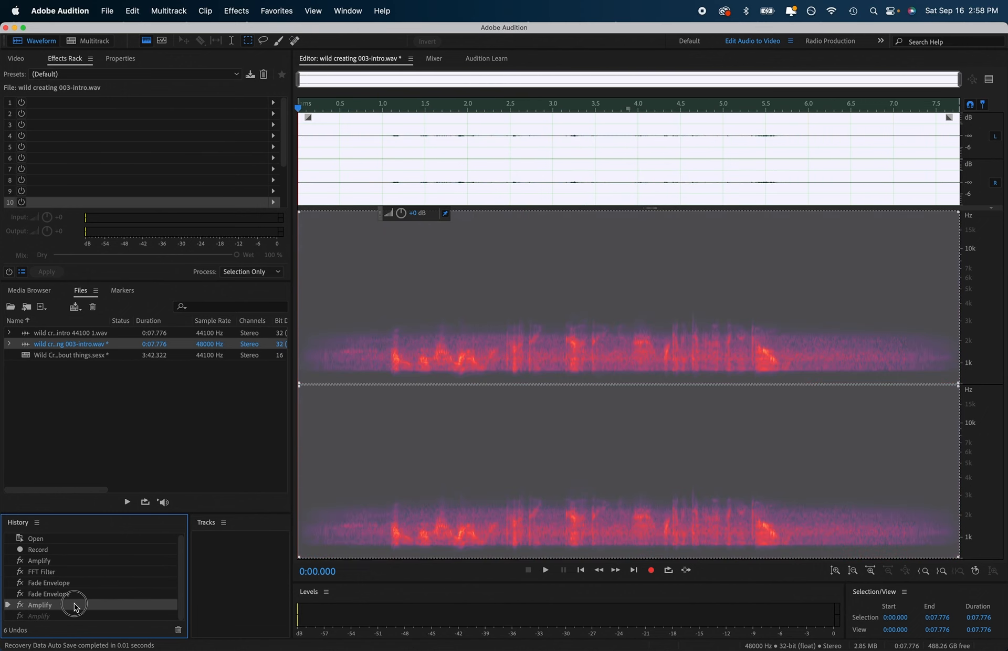
{"action": "left_click", "coordinate": [66, 616]}
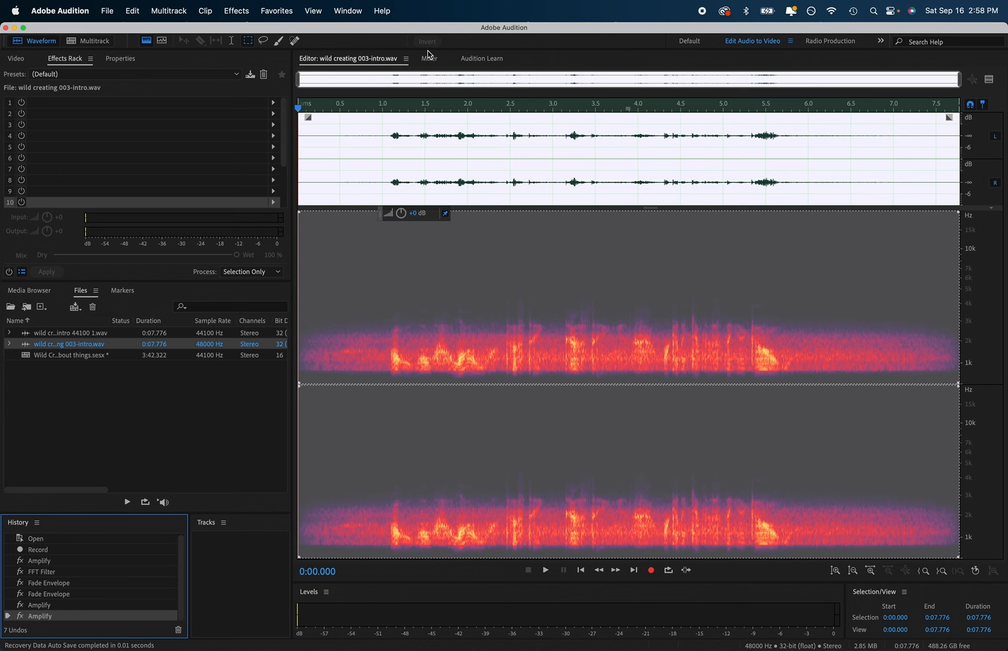
- Browse the effect categories Noise Reduction / Restoration, Filter and EQ, Amplitude and Compression, Stereo Imagery, and Time and Pitch
{"action": "left_click", "coordinate": [161, 41]}
{"action": "left_click", "coordinate": [146, 41]}
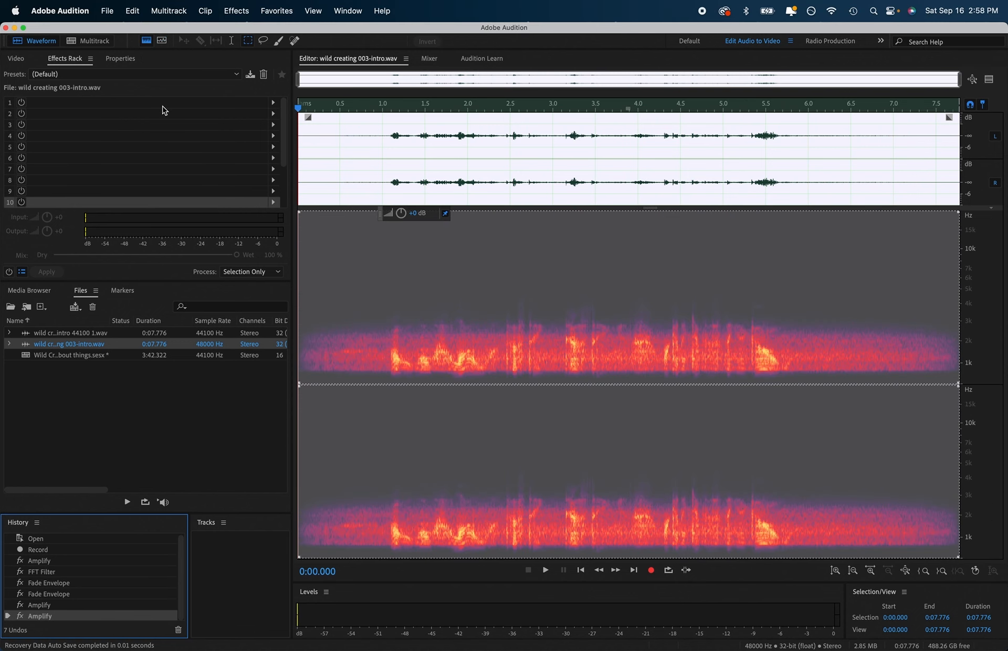
{"action": "left_click", "coordinate": [235, 8]}
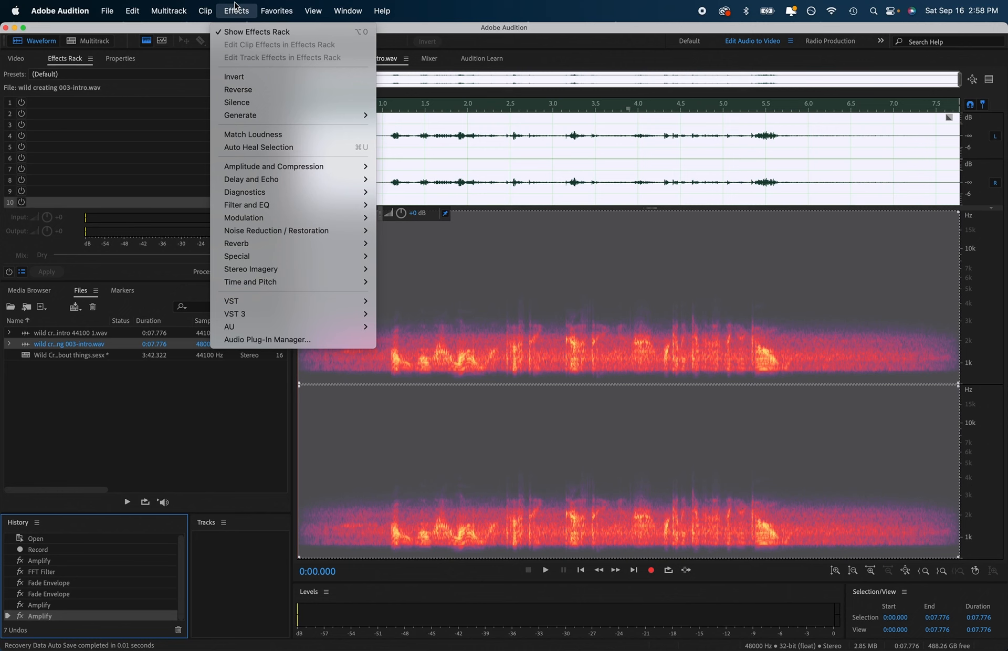
{"action": "mouse_move", "coordinate": [293, 231]}
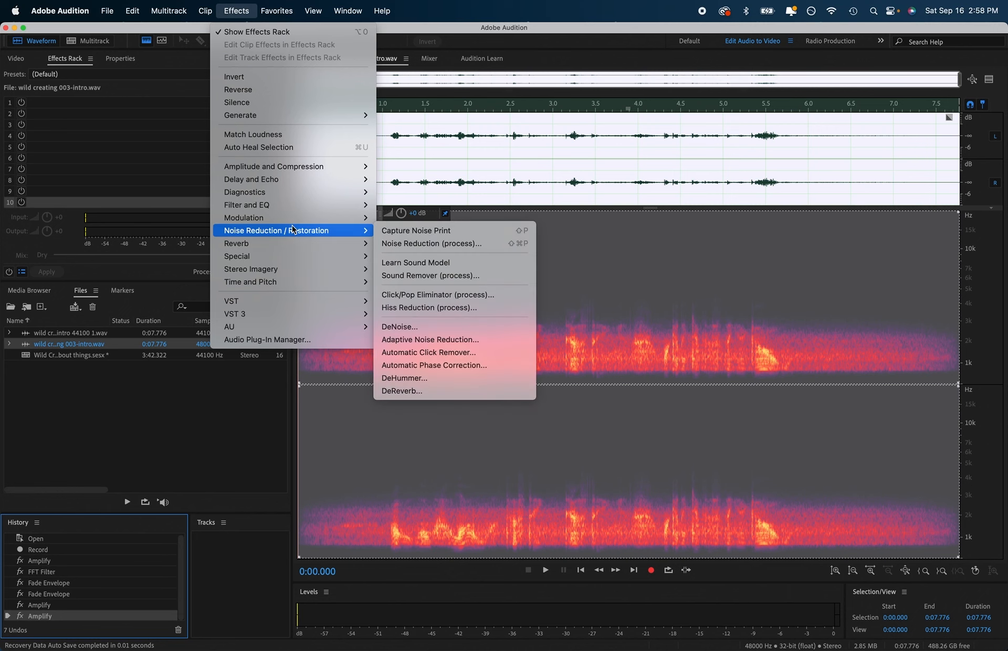
{"action": "mouse_move", "coordinate": [291, 210]}
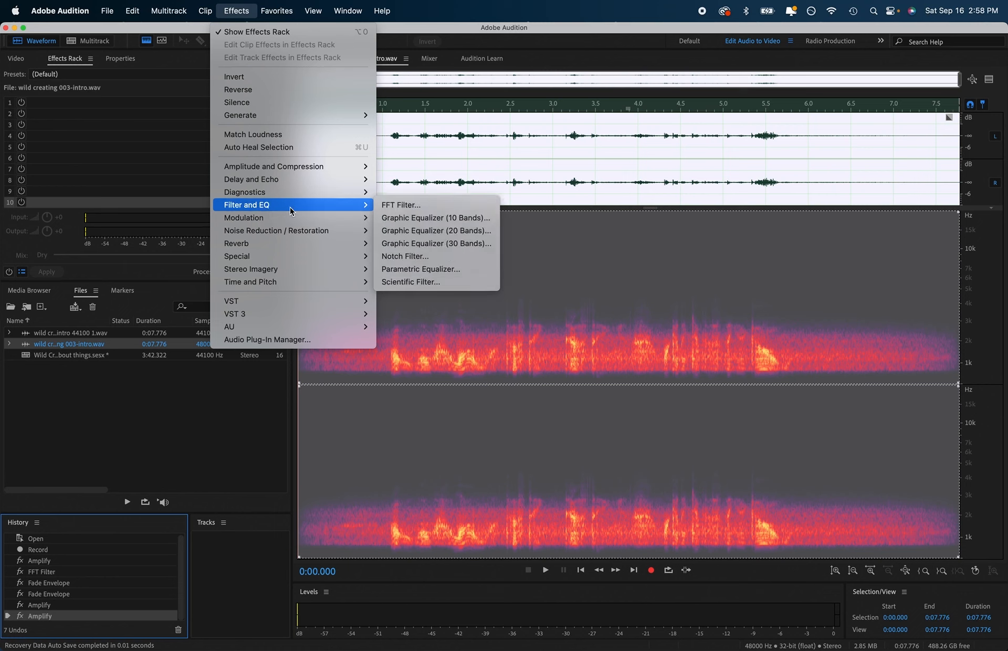
{"action": "mouse_move", "coordinate": [296, 185]}
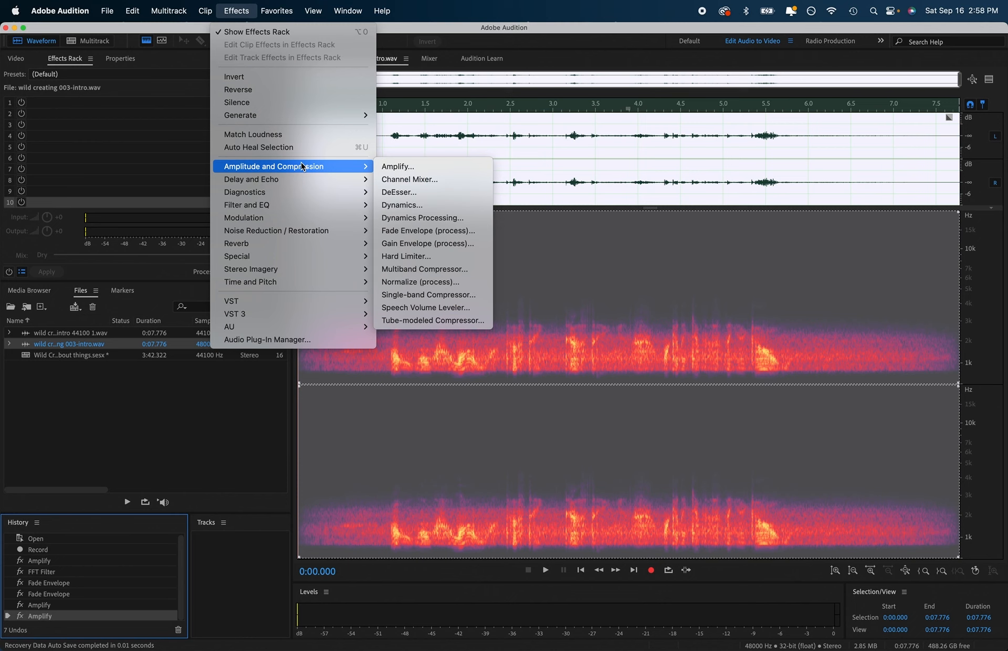
{"action": "mouse_move", "coordinate": [303, 120]}
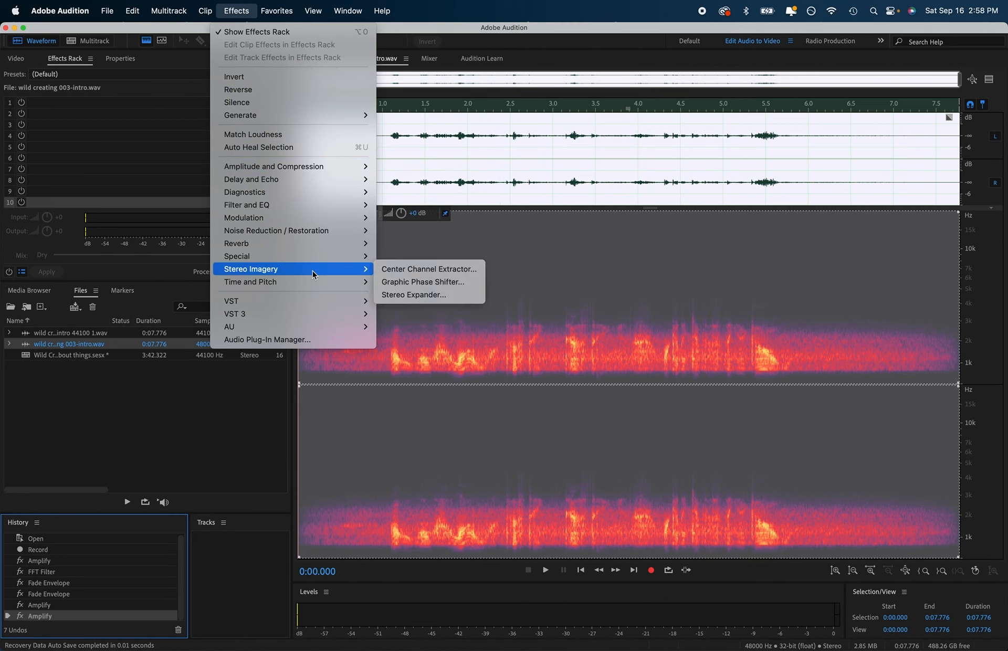
{"action": "mouse_move", "coordinate": [321, 287]}
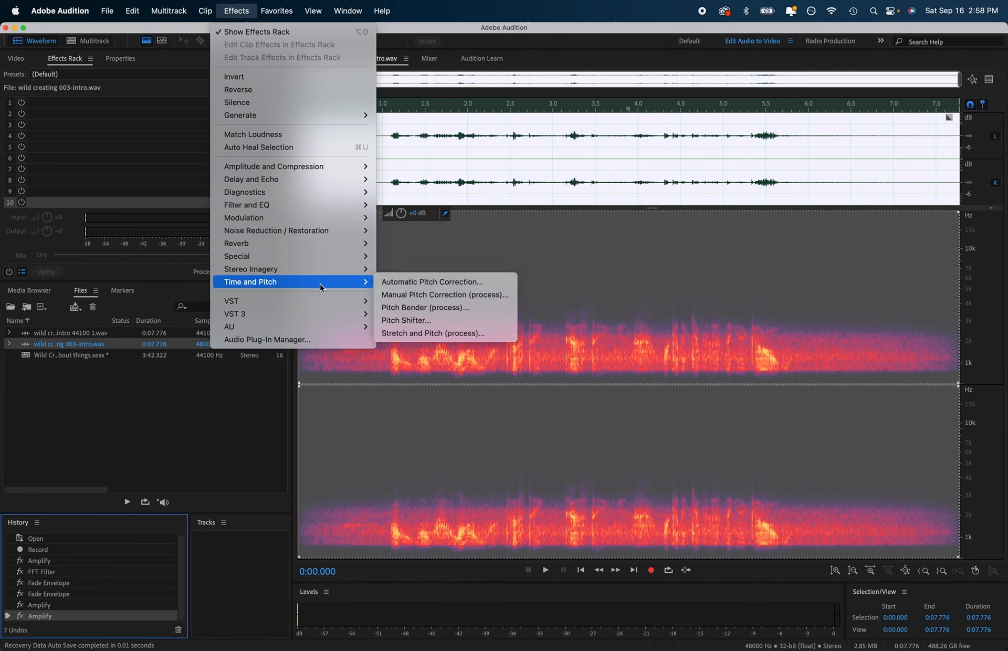
{"action": "left_click", "coordinate": [436, 217]}
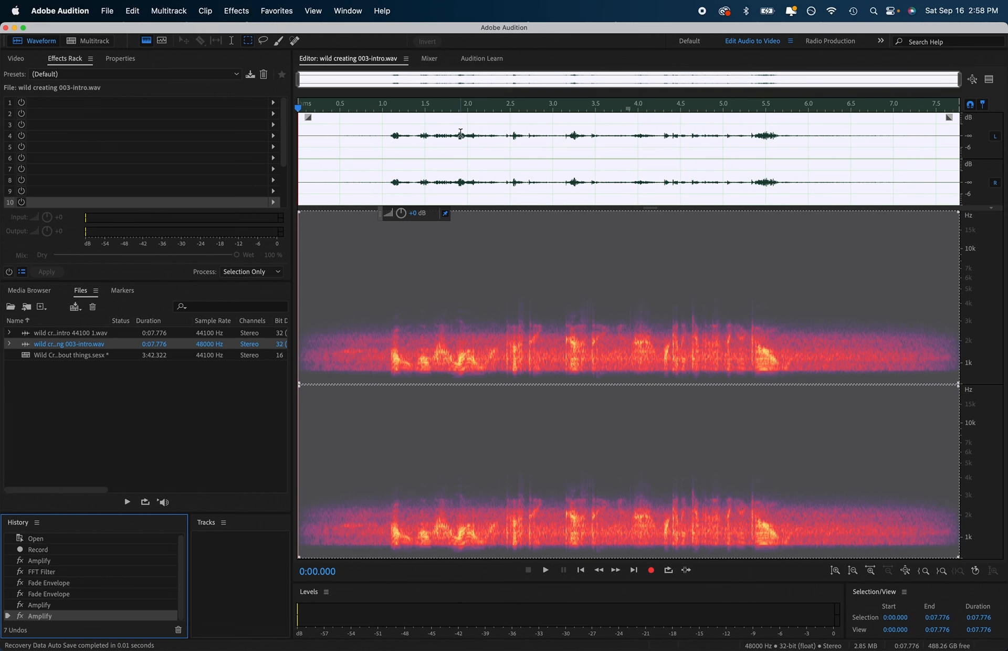
- Select the waveform from about 0:00.842 to 0:02.500 and examine the available Favorites presets
{"action": "left_click", "coordinate": [493, 160]}
{"action": "right_click", "coordinate": [417, 150]}
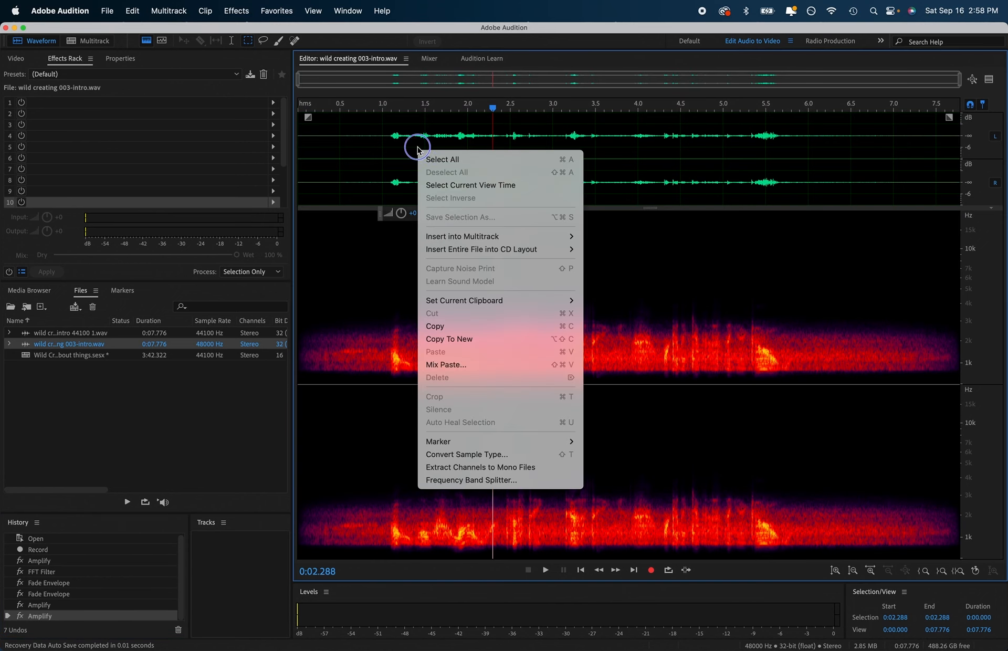
{"action": "left_click", "coordinate": [371, 165]}
{"action": "left_click_drag", "start_coordinate": [370, 152], "coordinate": [512, 164]}
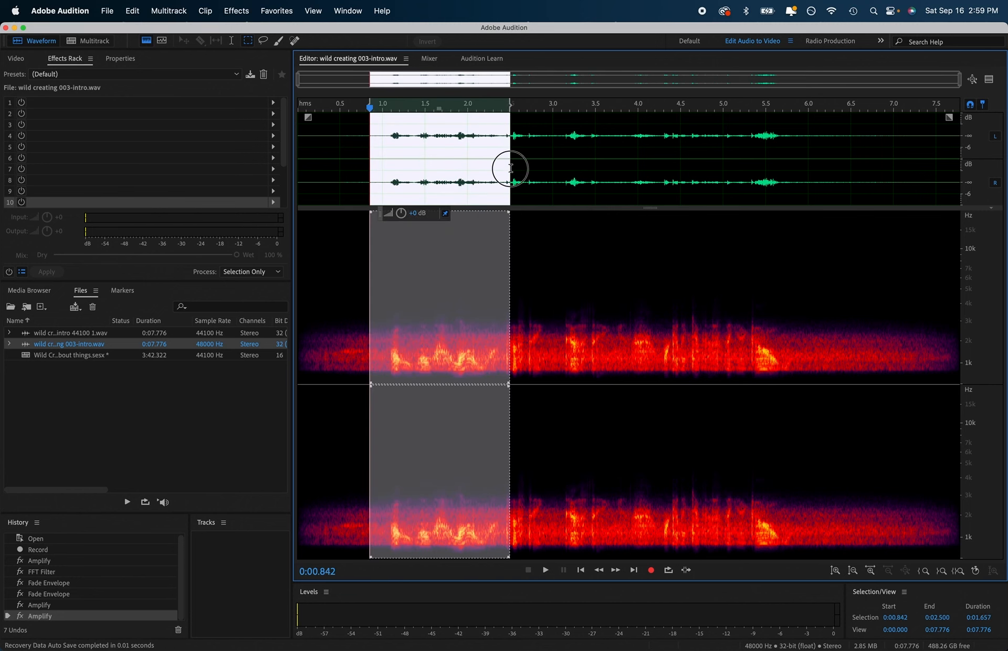
{"action": "left_click", "coordinate": [282, 13]}
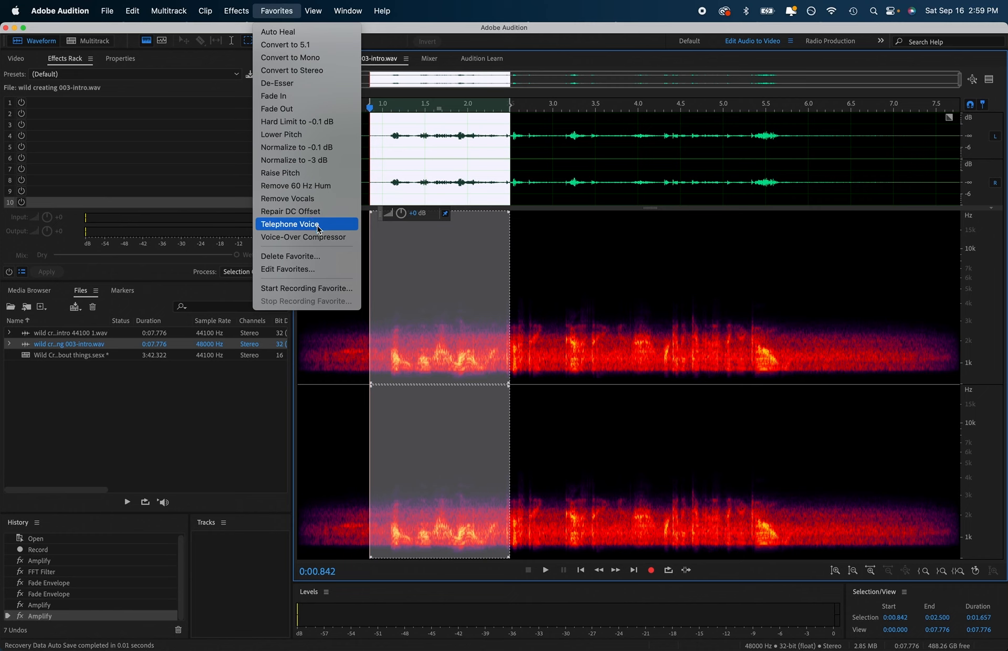
{"action": "left_click", "coordinate": [424, 114]}
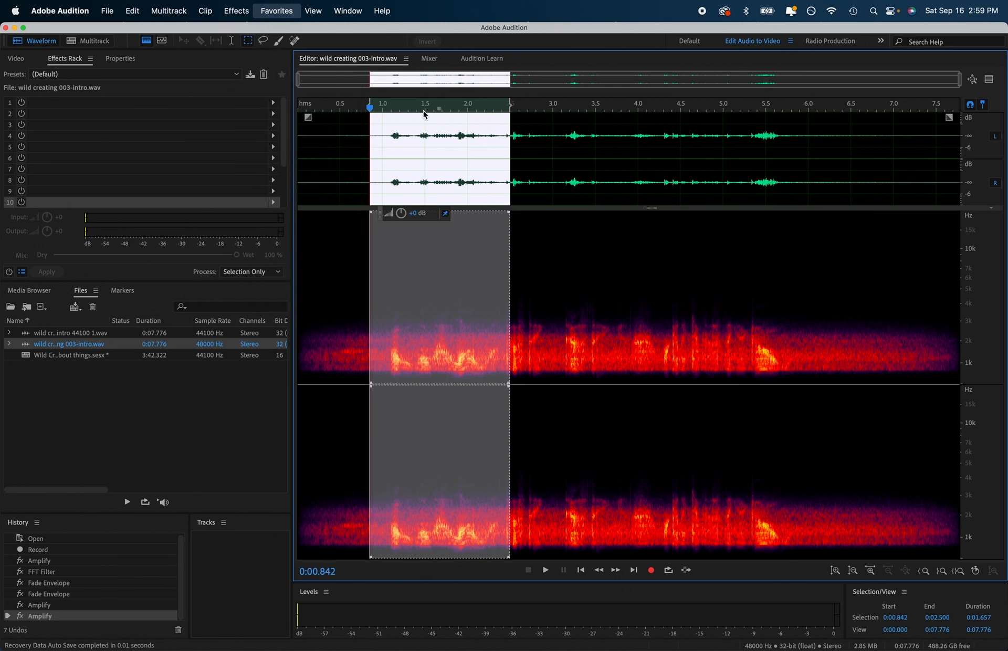
- Switch to the Multitrack session and preview the Sound FX clip from about 0:00.808
{"action": "left_click", "coordinate": [94, 46]}
{"action": "key", "text": "space"}
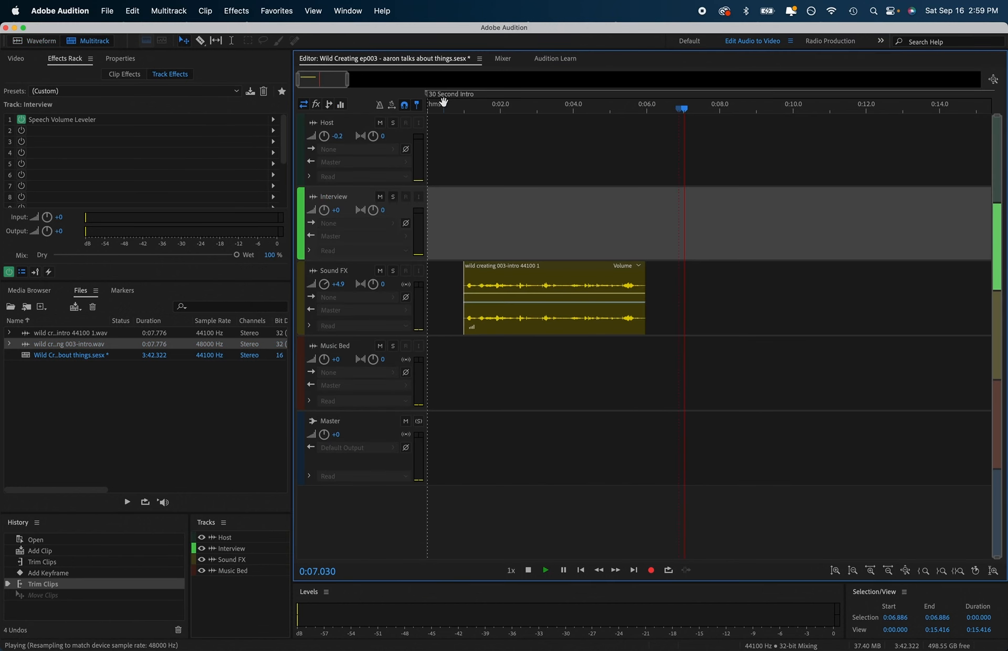
{"action": "left_click", "coordinate": [444, 102]}
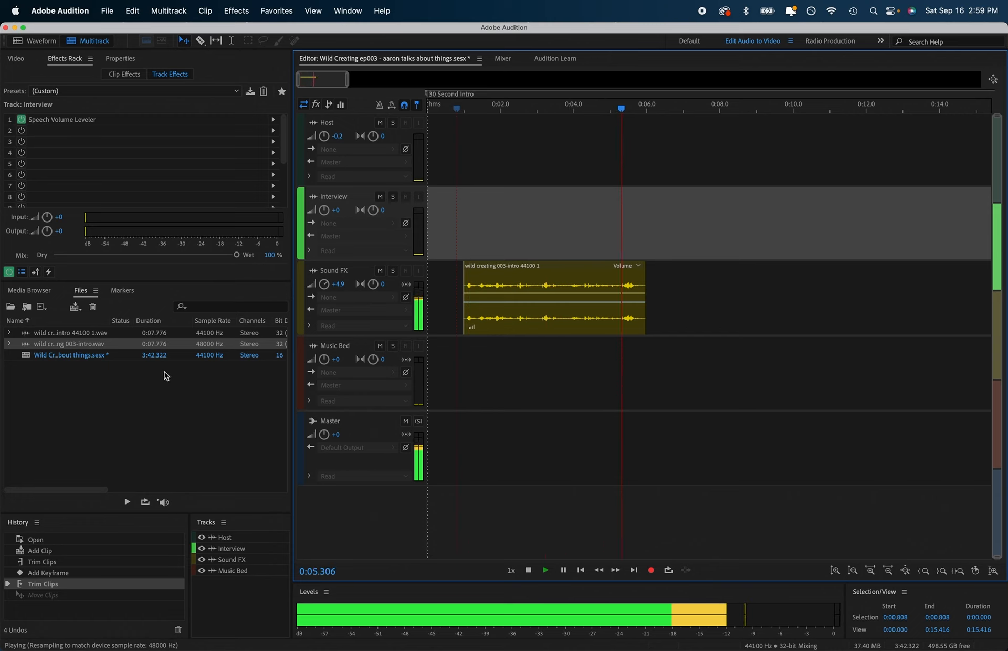
{"action": "key", "text": "space"}
- Open the wild creating 003-intro 44100 1.wav file in the Waveform editor and preview short stretches from its start
{"action": "left_click", "coordinate": [112, 334]}
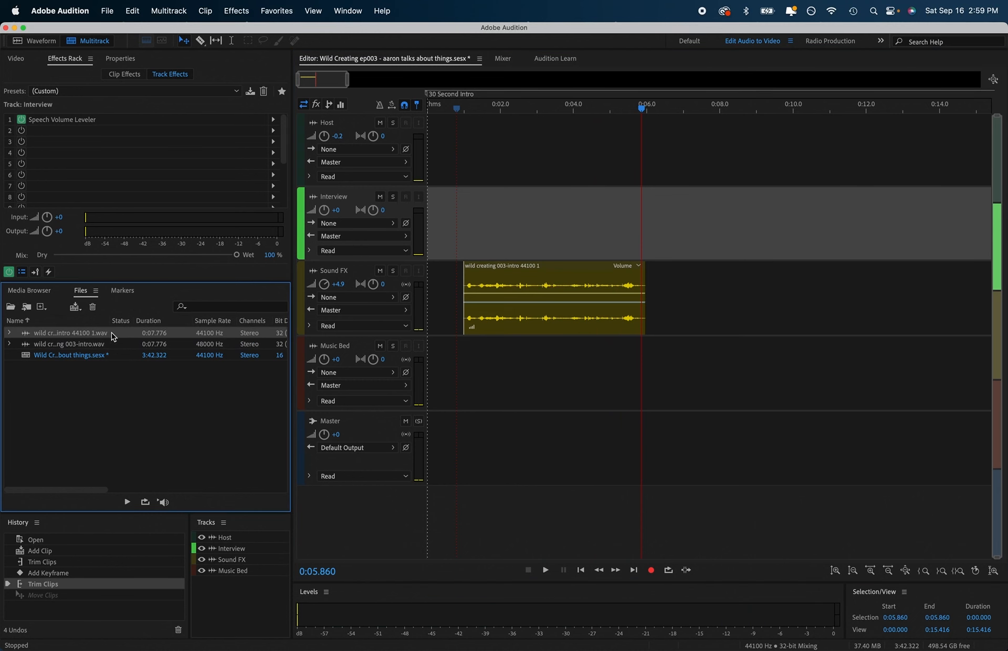
{"action": "double_click", "coordinate": [113, 334]}
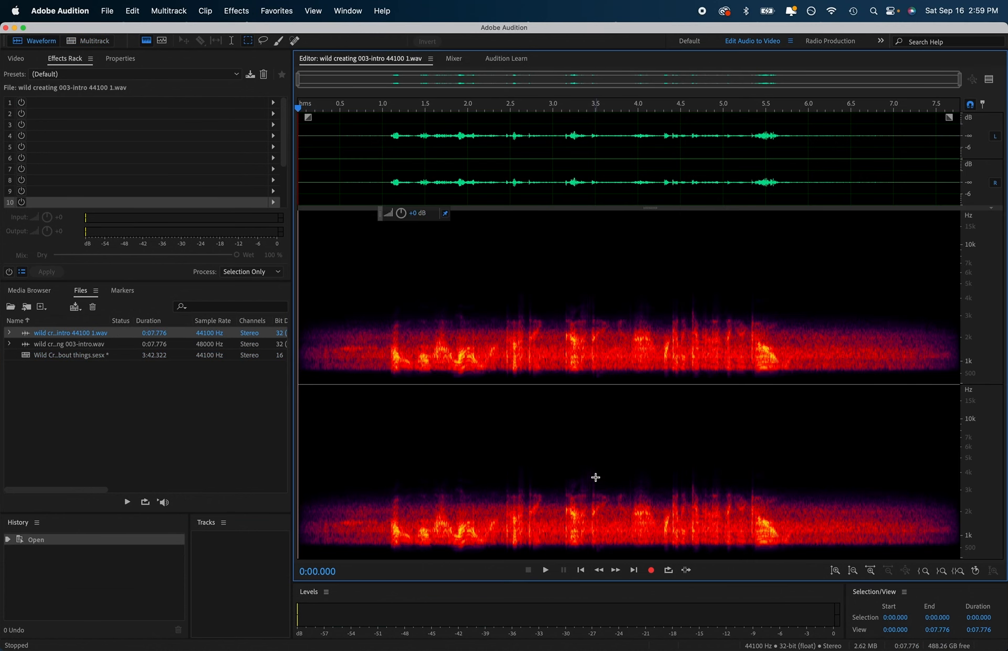
{"action": "left_click", "coordinate": [546, 570]}
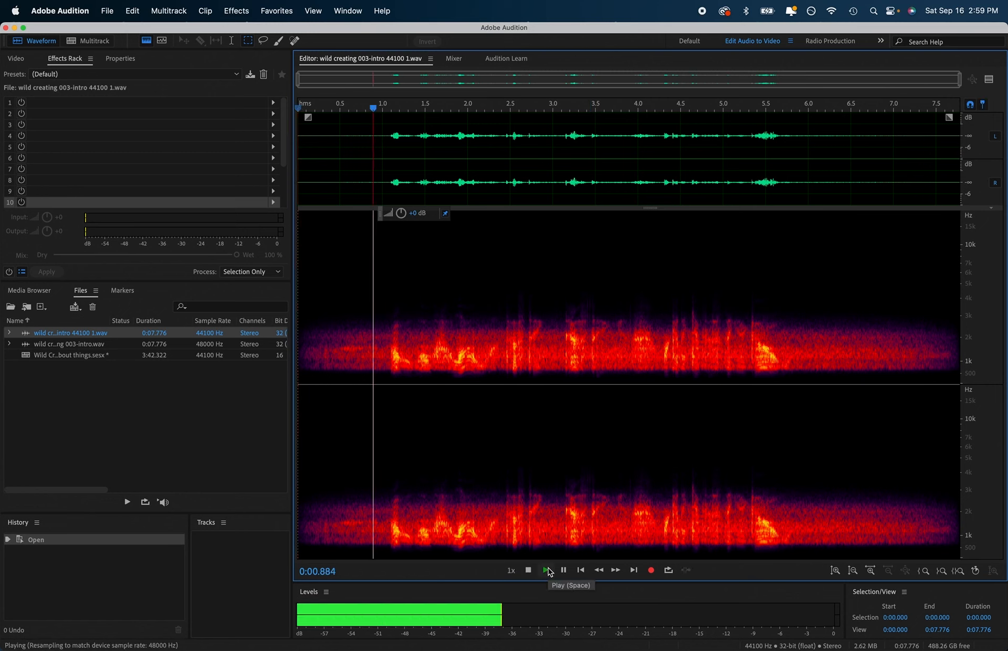
{"action": "left_click", "coordinate": [547, 570]}
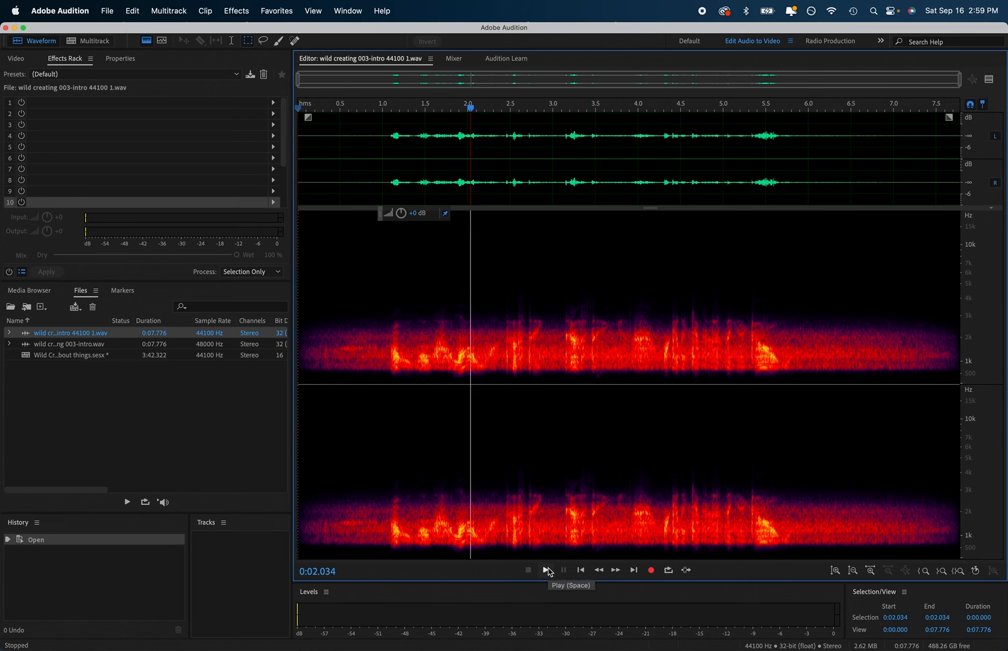
{"action": "left_click", "coordinate": [547, 570]}
{"action": "left_click", "coordinate": [547, 570]}
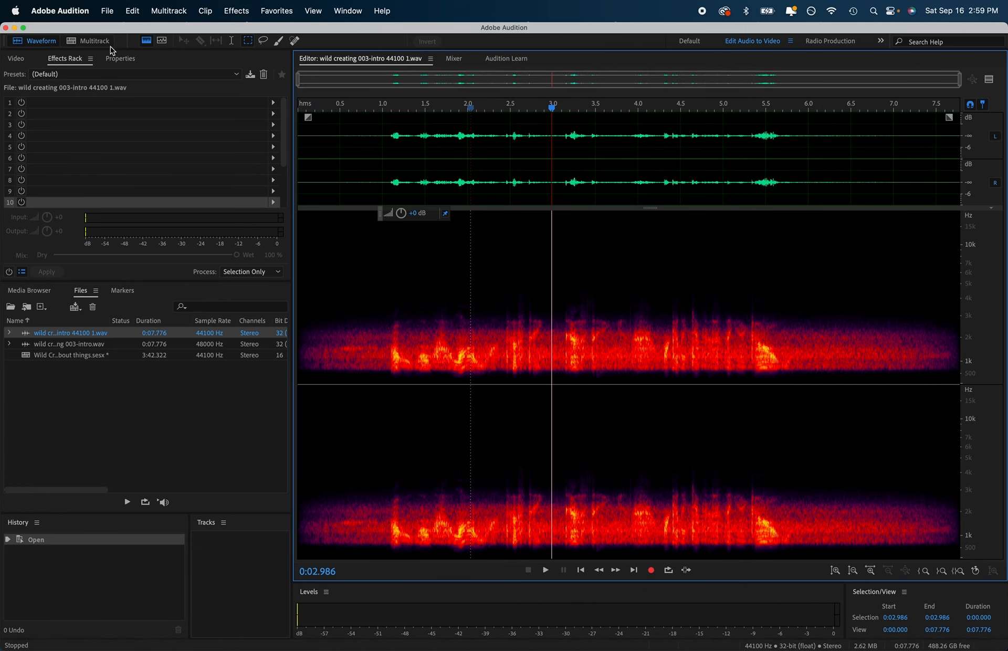
- Return to the Multitrack session and review the Audition Learn lesson pages back to Editing selections, returning to the session editor
{"action": "left_click", "coordinate": [94, 45]}
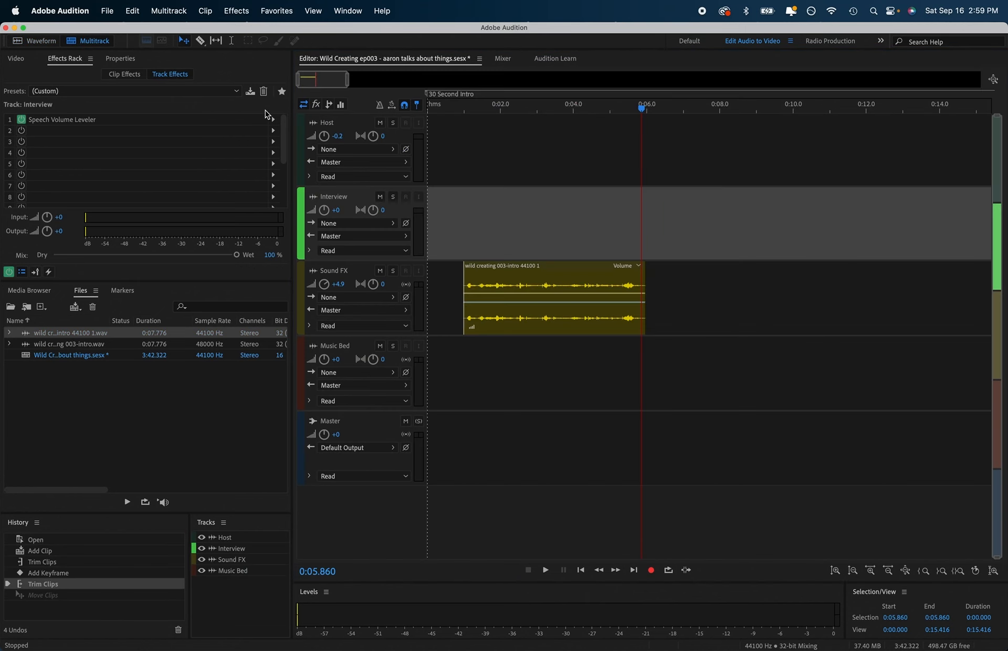
{"action": "left_click", "coordinate": [557, 59]}
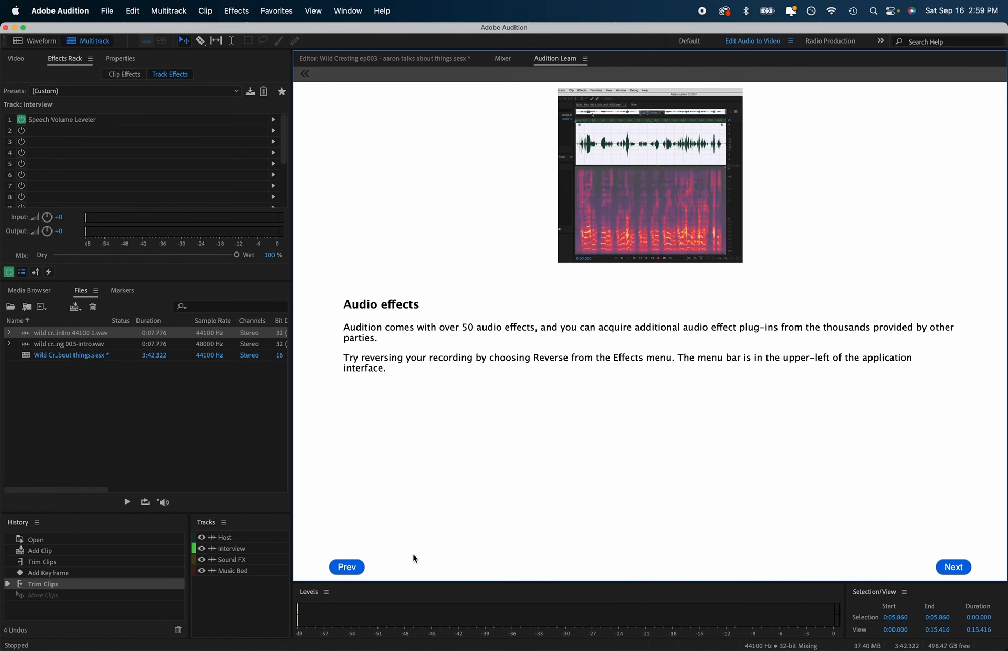
{"action": "left_click", "coordinate": [355, 569]}
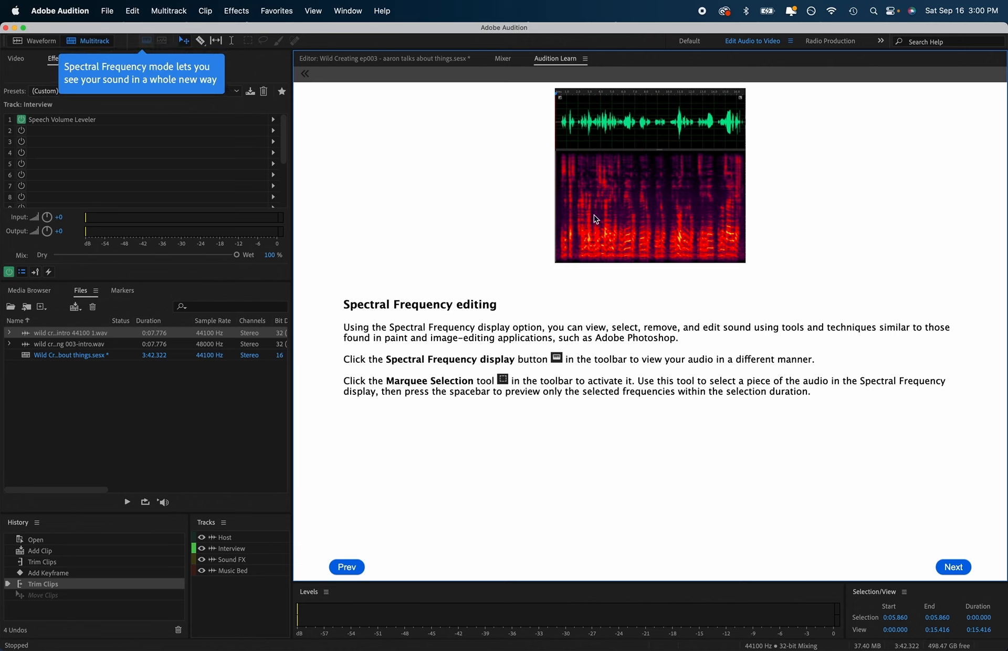
{"action": "left_click", "coordinate": [347, 567]}
{"action": "left_click", "coordinate": [368, 59]}
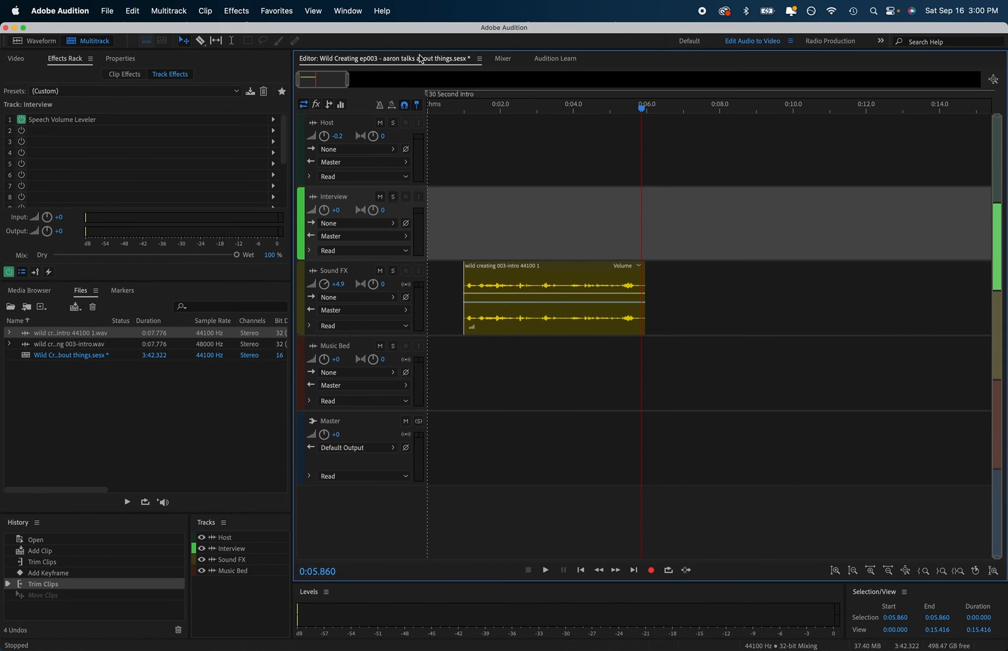
- Open wild creating 003-intro.wav in the Waveform editor, select about 0:01.500 to 0:02.918, and clear that selection
{"action": "double_click", "coordinate": [77, 345]}
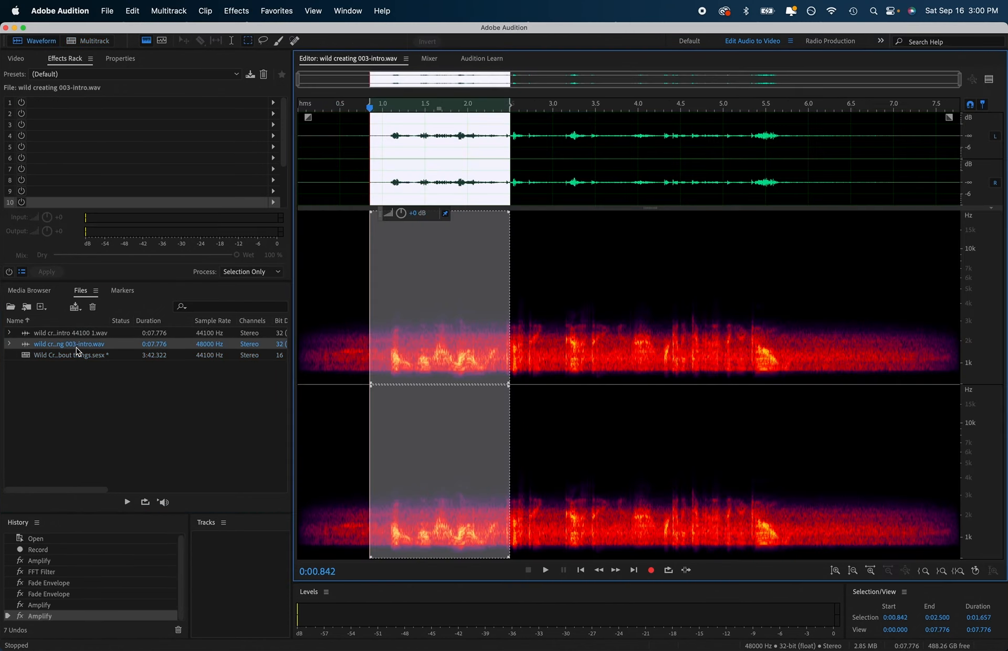
{"action": "left_click", "coordinate": [413, 154]}
{"action": "left_click_drag", "start_coordinate": [424, 138], "coordinate": [542, 138]}
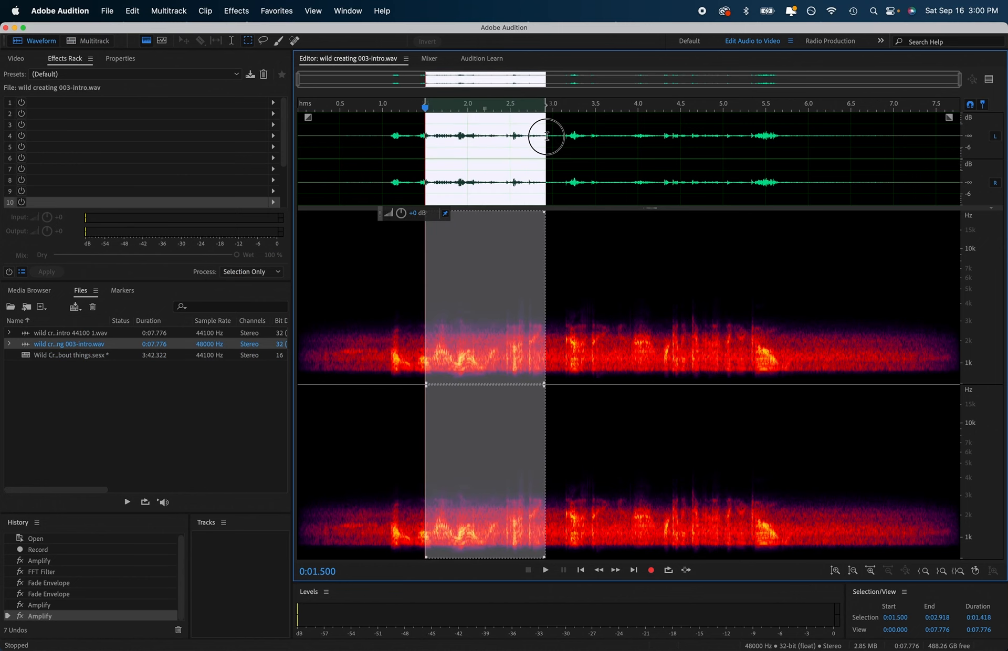
{"action": "left_click", "coordinate": [509, 128]}
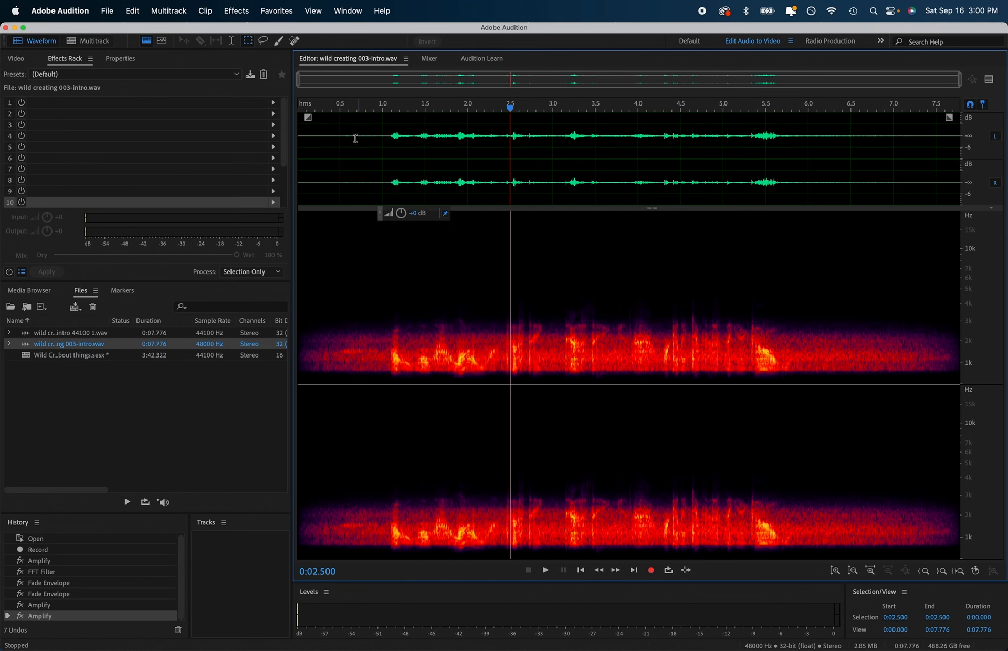
{"action": "left_click", "coordinate": [341, 129]}
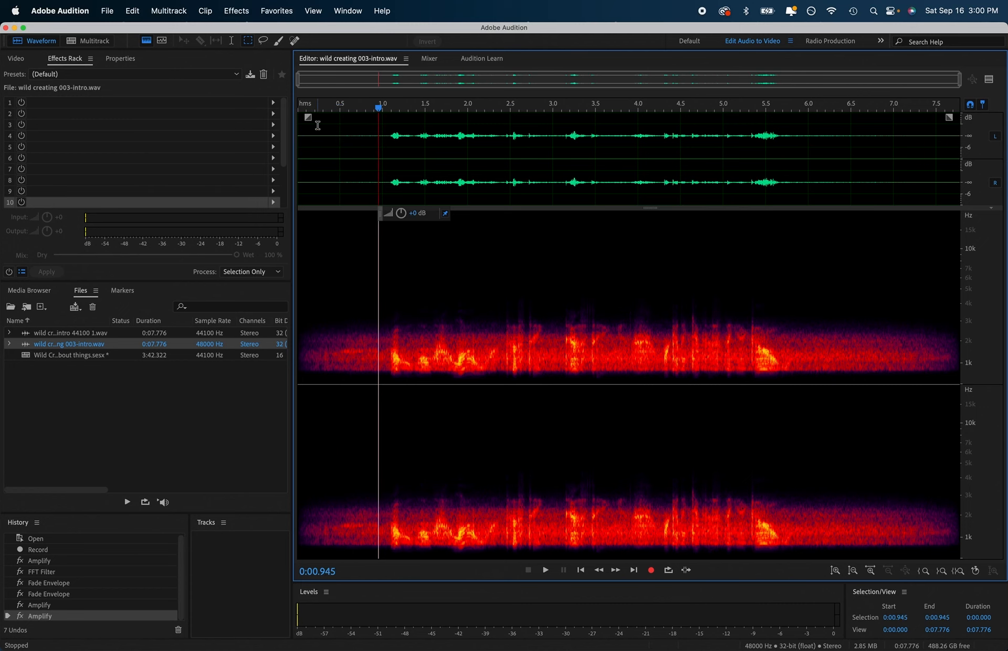
- Select the entire waveform and look over the available Effects and Favorites without applying any
{"action": "double_click", "coordinate": [316, 126]}
{"action": "left_click", "coordinate": [237, 10]}
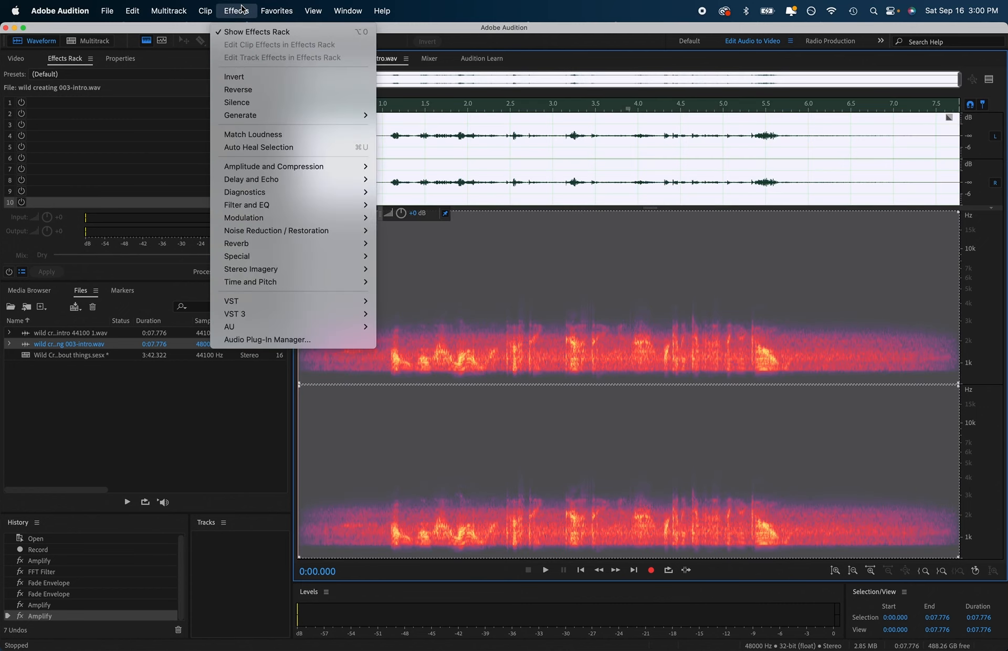
{"action": "mouse_move", "coordinate": [270, 8]}
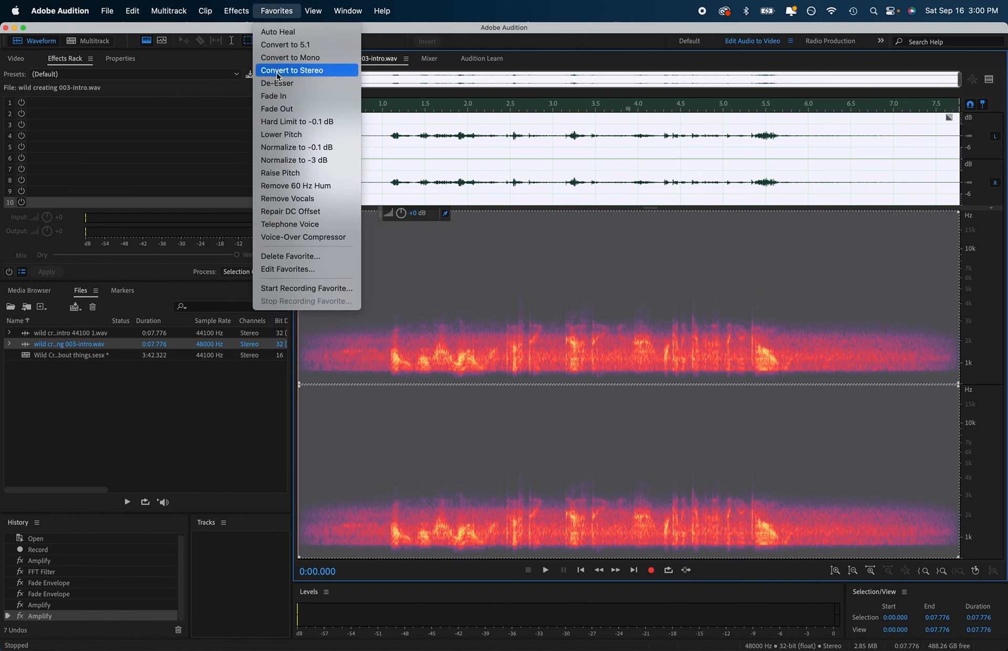
{"action": "left_click", "coordinate": [305, 111]}
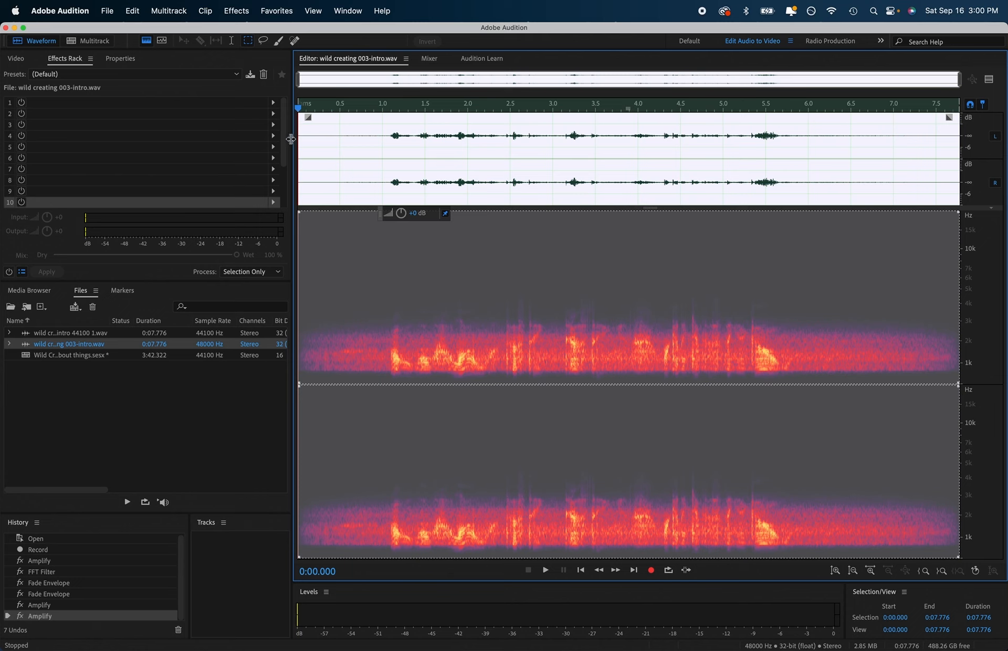
- Clear the full selection by placing the playhead at about 0:03.500, and check which Effects are available without a selection
{"action": "left_click", "coordinate": [600, 145]}
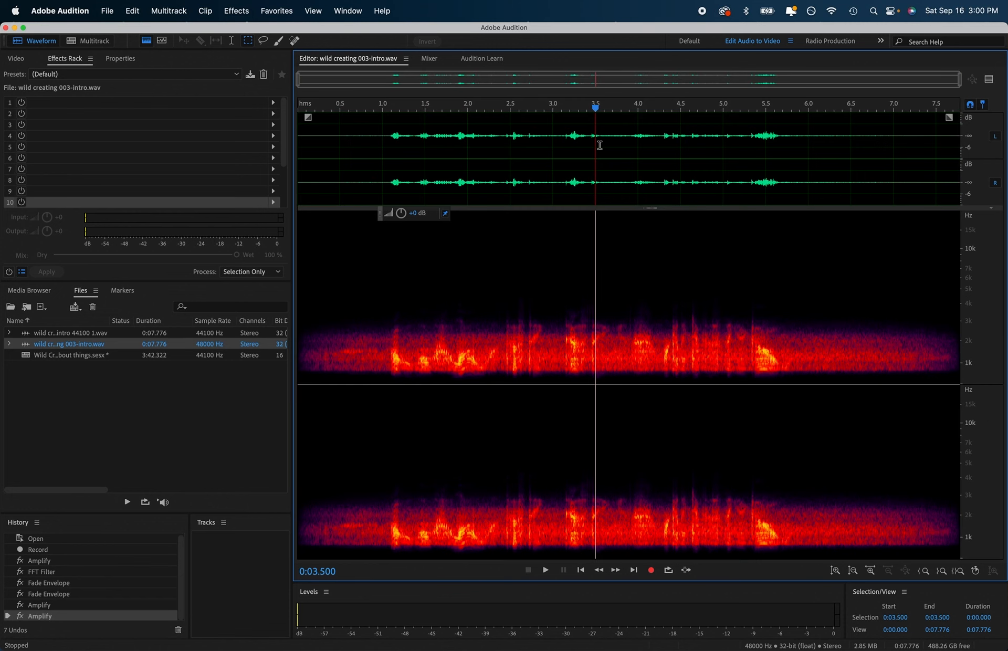
{"action": "left_click", "coordinate": [600, 146]}
{"action": "left_click", "coordinate": [234, 15]}
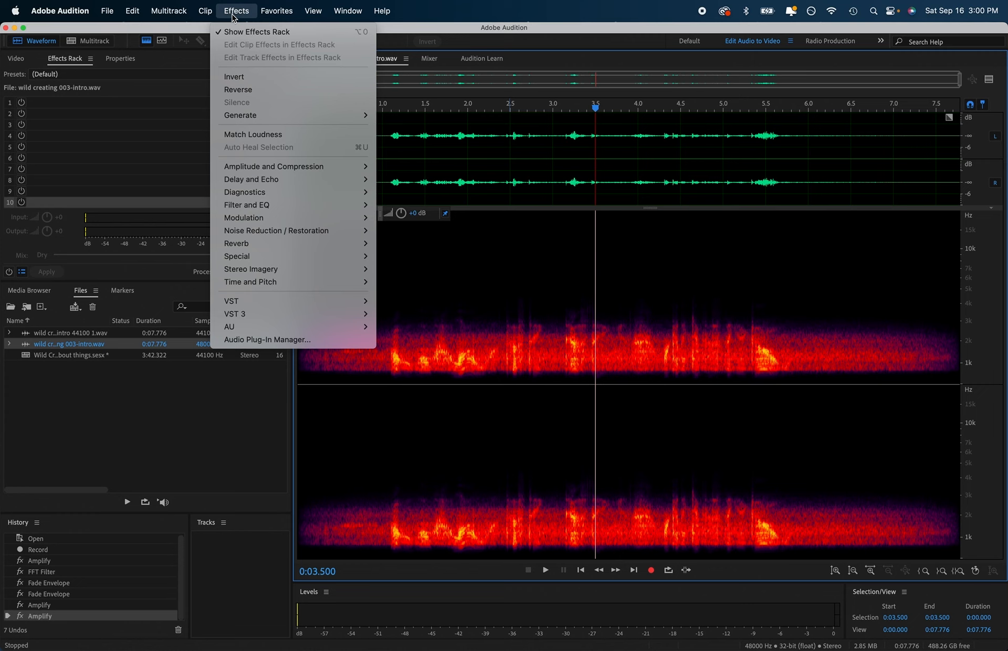
{"action": "left_click", "coordinate": [514, 241]}
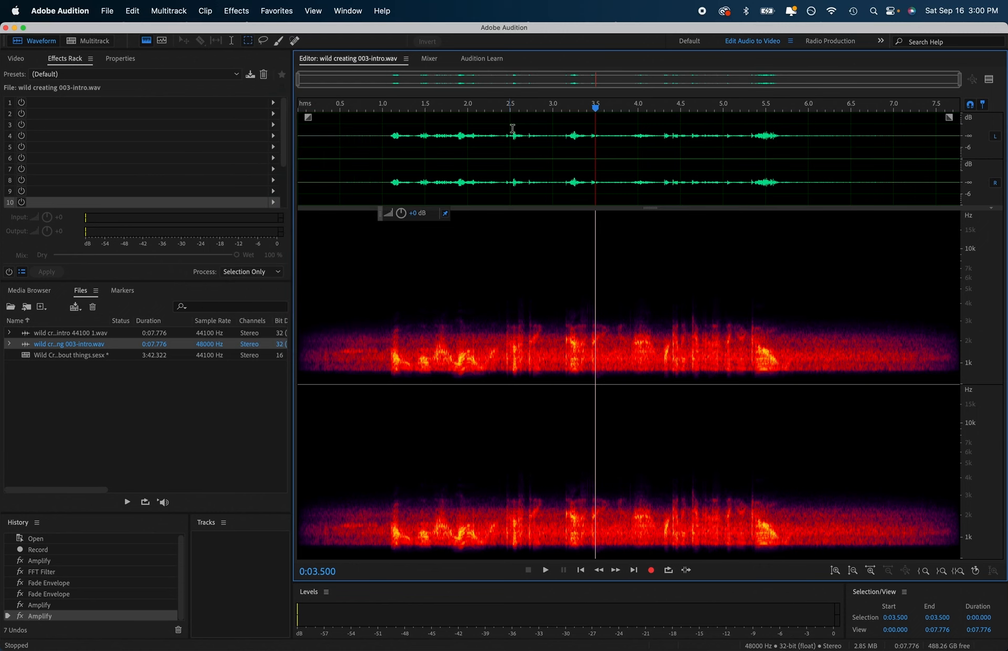
- Reopen the Audition Learn lesson and go back to its Recording page
{"action": "left_click", "coordinate": [490, 62]}
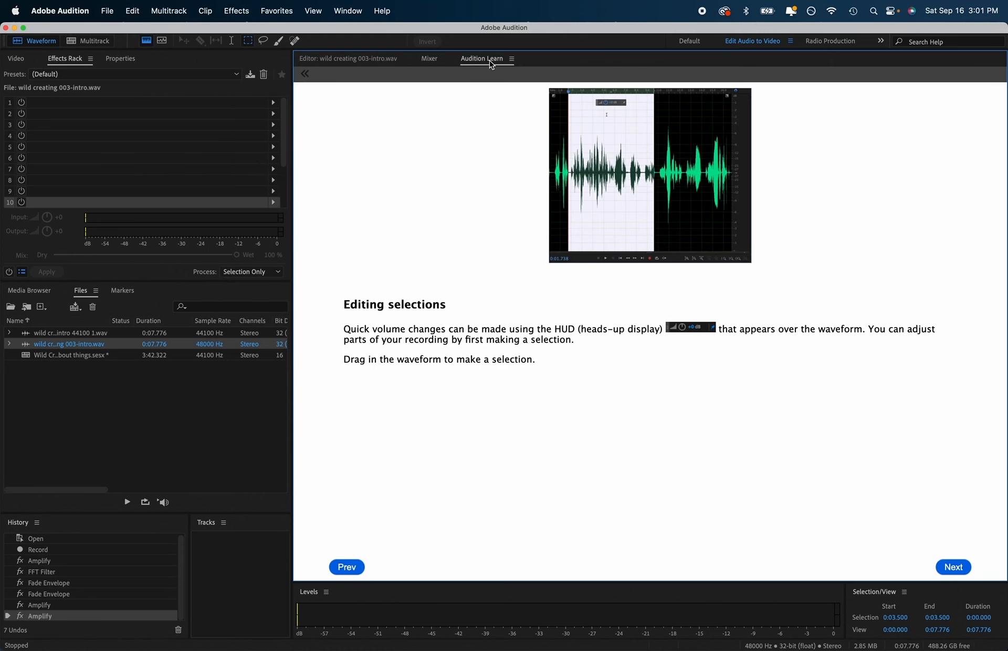
{"action": "left_click", "coordinate": [346, 567]}
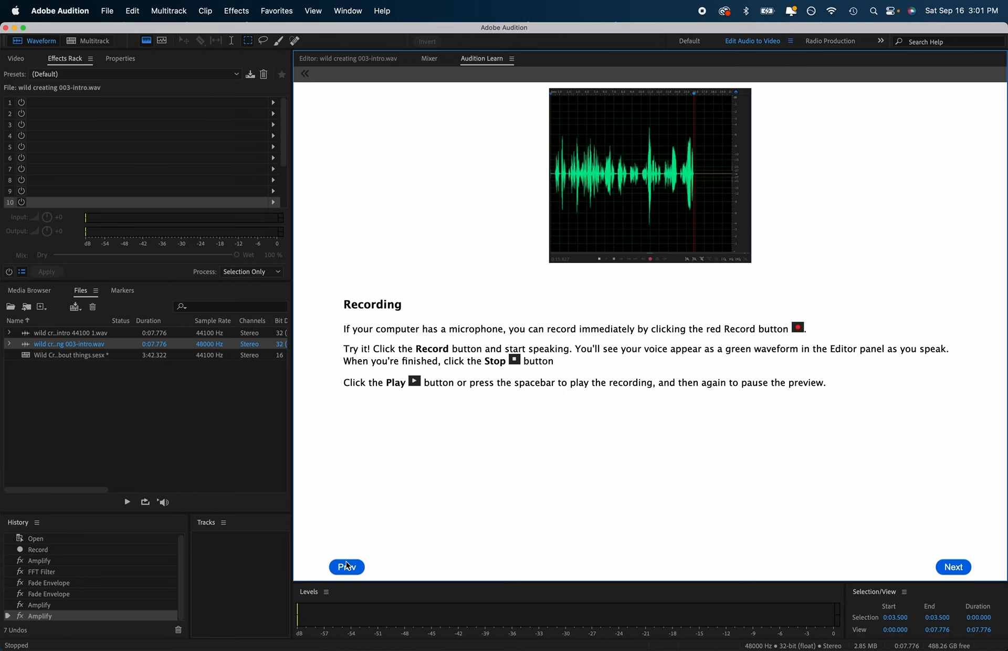
- Return to the Editor for wild creating 003-intro.wav and move the playhead to its end at 0:07.776
{"action": "left_click", "coordinate": [302, 59]}
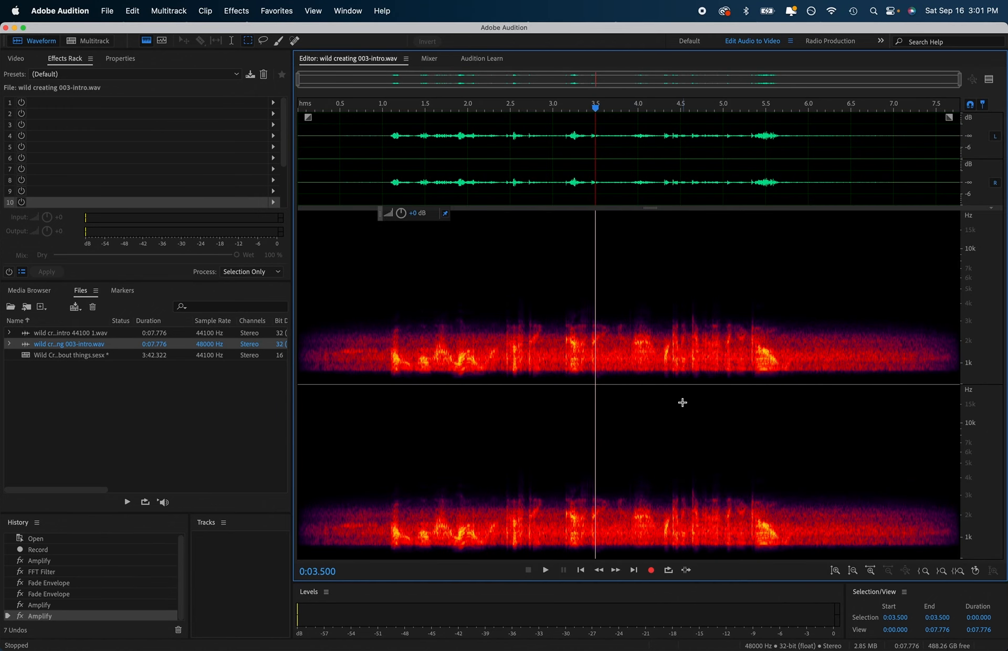
{"action": "left_click_drag", "start_coordinate": [595, 106], "coordinate": [972, 119]}
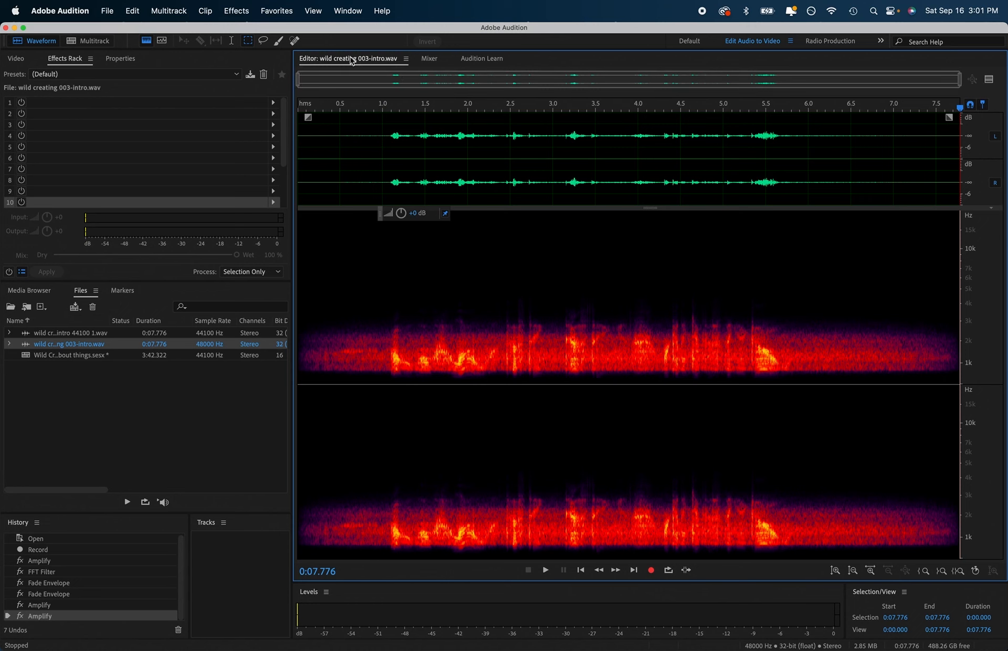
- Create a new audio file with default settings, named with the speaker's first name plus "s-talk", and open it in the Editor
{"action": "left_click", "coordinate": [45, 310]}
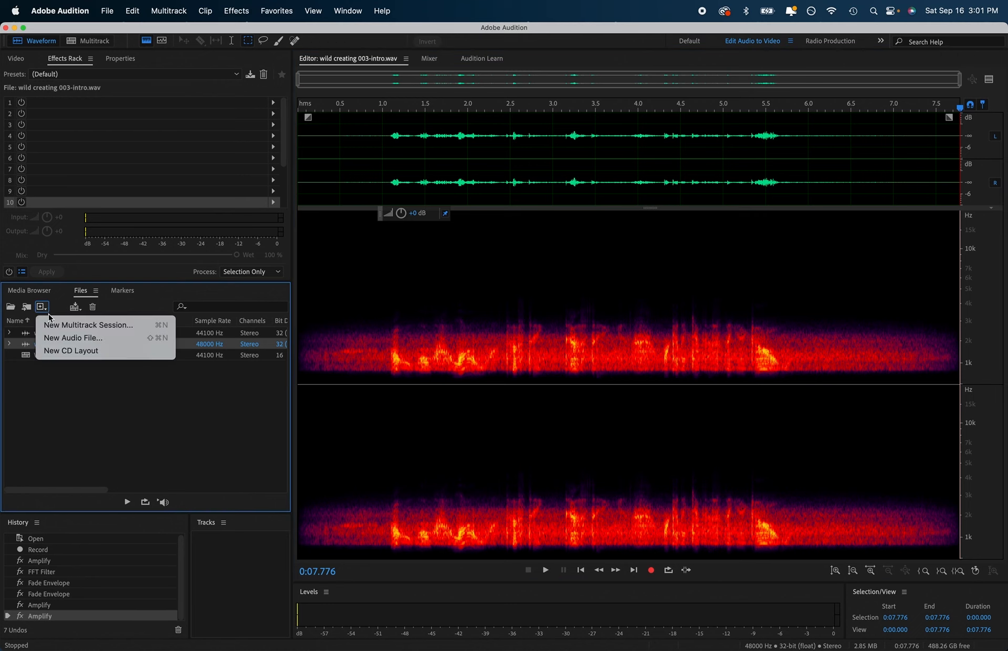
{"action": "left_click", "coordinate": [63, 338]}
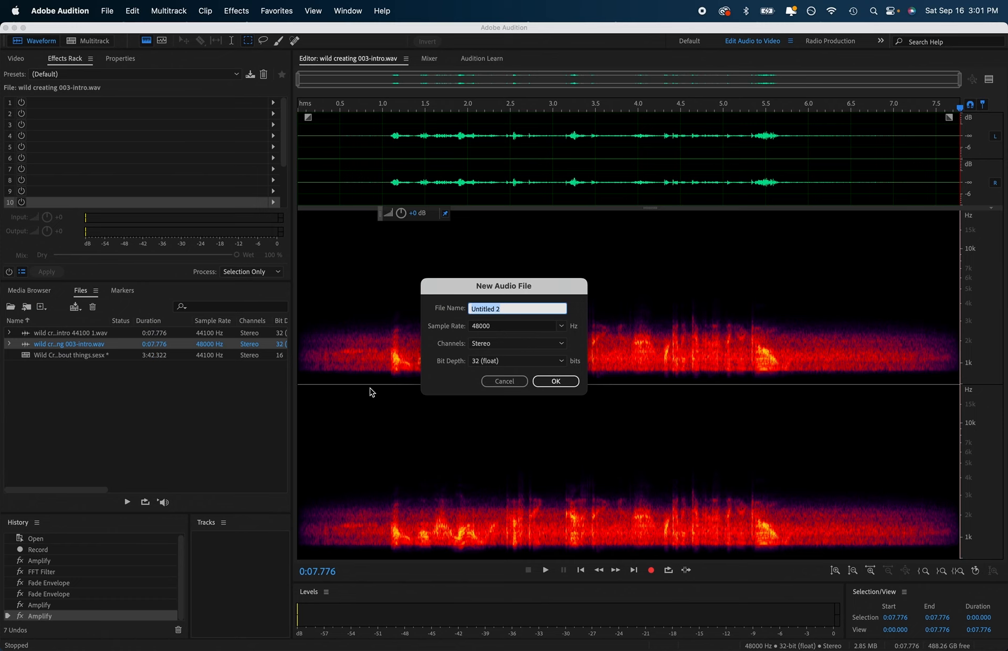
{"action": "type", "text": "aarons-talk"}
{"action": "left_click", "coordinate": [566, 383]}
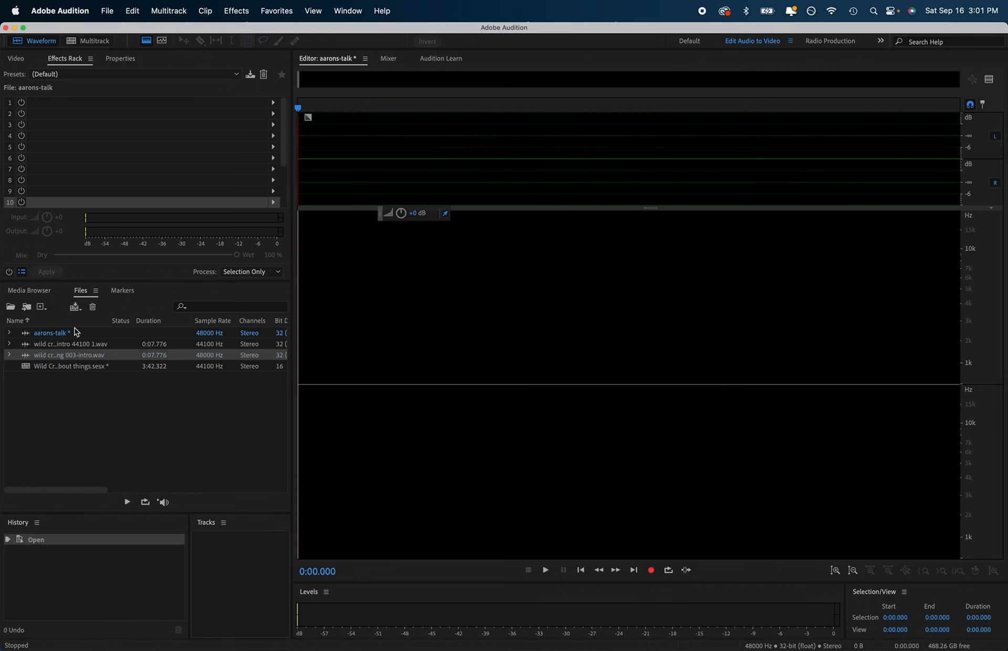
{"action": "left_click", "coordinate": [79, 332]}
{"action": "double_click", "coordinate": [80, 332]}
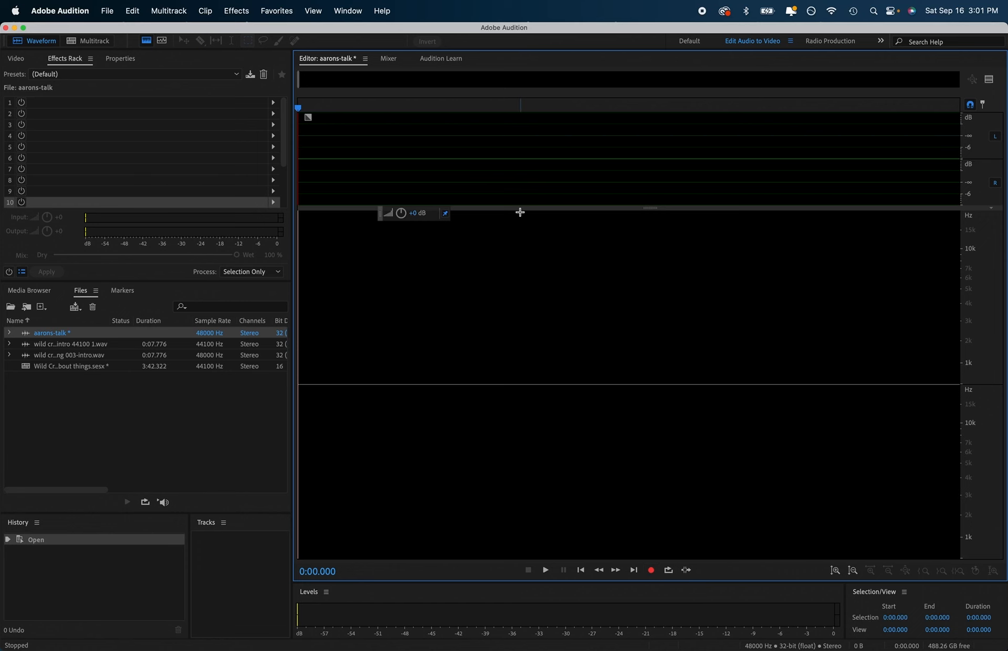
- Reopen the Audition Learn lesson and go back through Waveform view and Editing views to its introduction page, trying the Waveform view on the way
{"action": "left_click", "coordinate": [440, 59]}
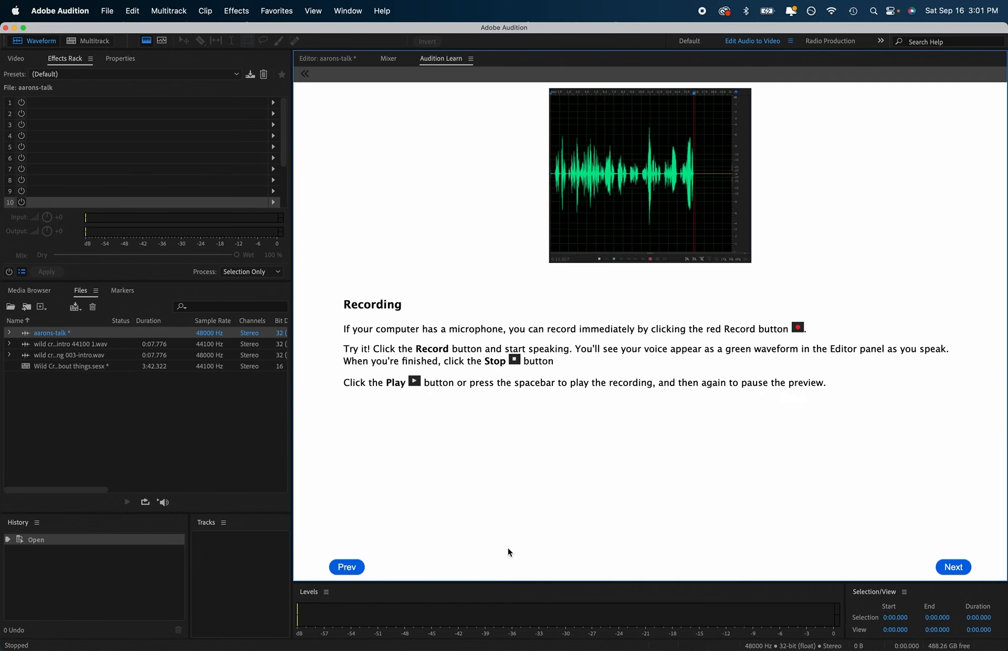
{"action": "left_click", "coordinate": [346, 567]}
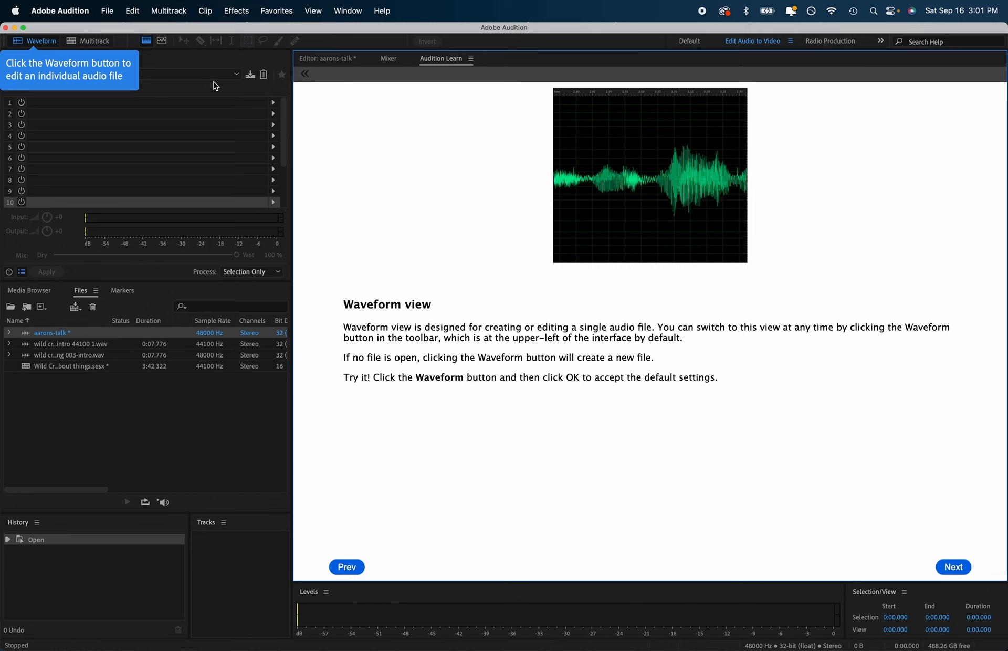
{"action": "left_click", "coordinate": [34, 44]}
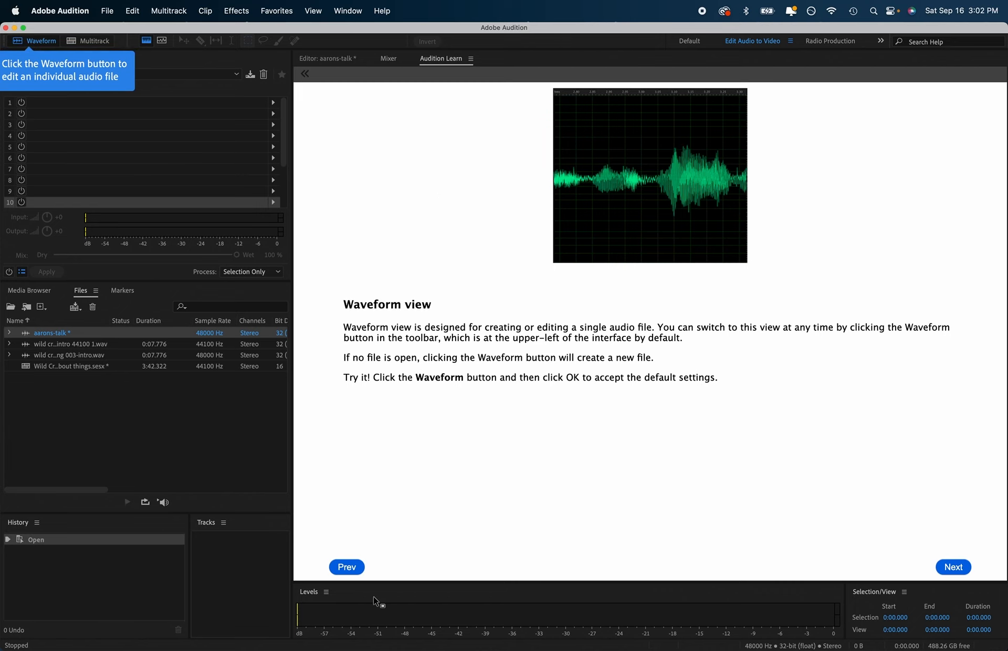
{"action": "left_click", "coordinate": [351, 569]}
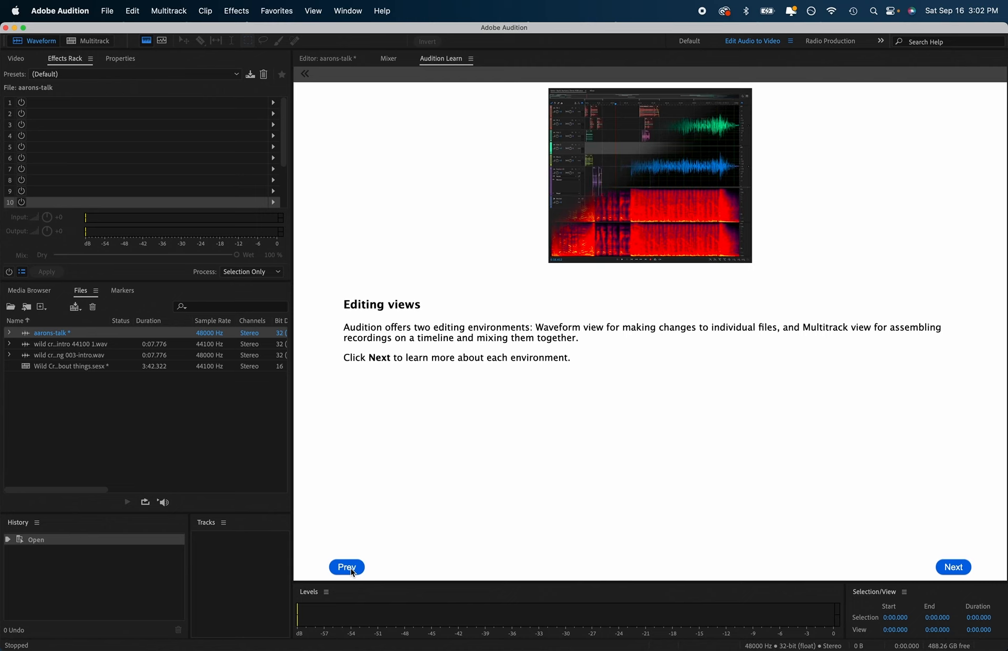
{"action": "left_click", "coordinate": [351, 568]}
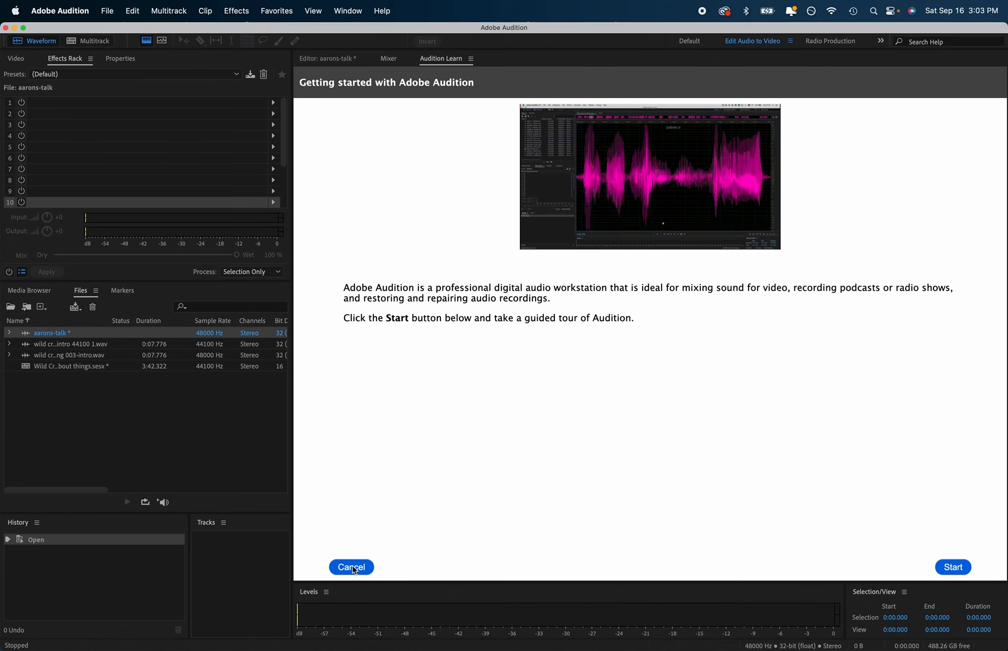
- Start the guided tour and go forward through its pages to Other great tools
{"action": "left_click", "coordinate": [948, 572]}
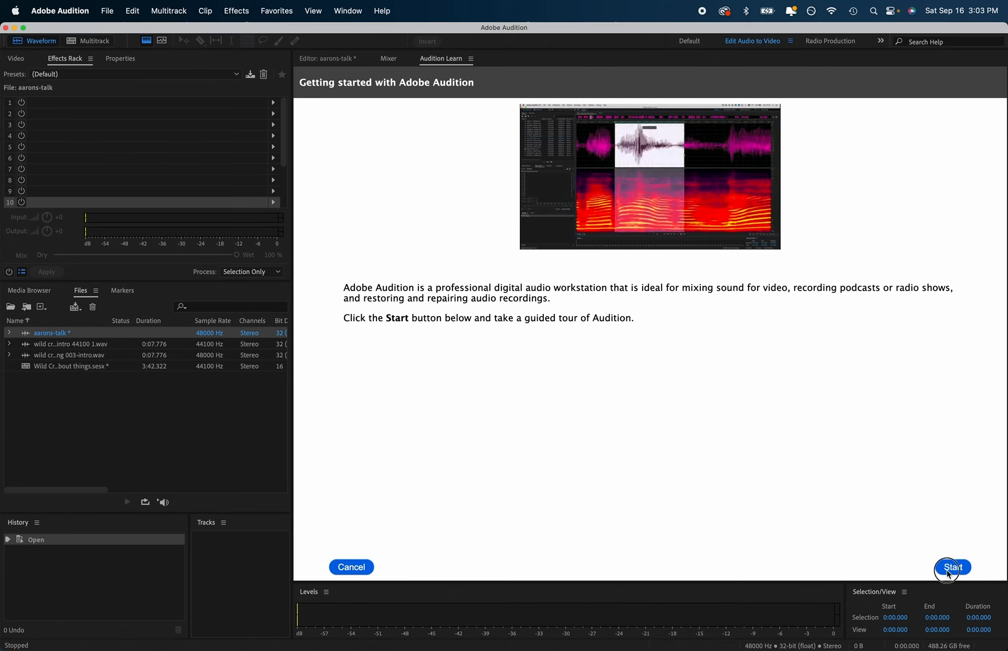
{"action": "left_click", "coordinate": [955, 571]}
{"action": "left_click", "coordinate": [953, 568]}
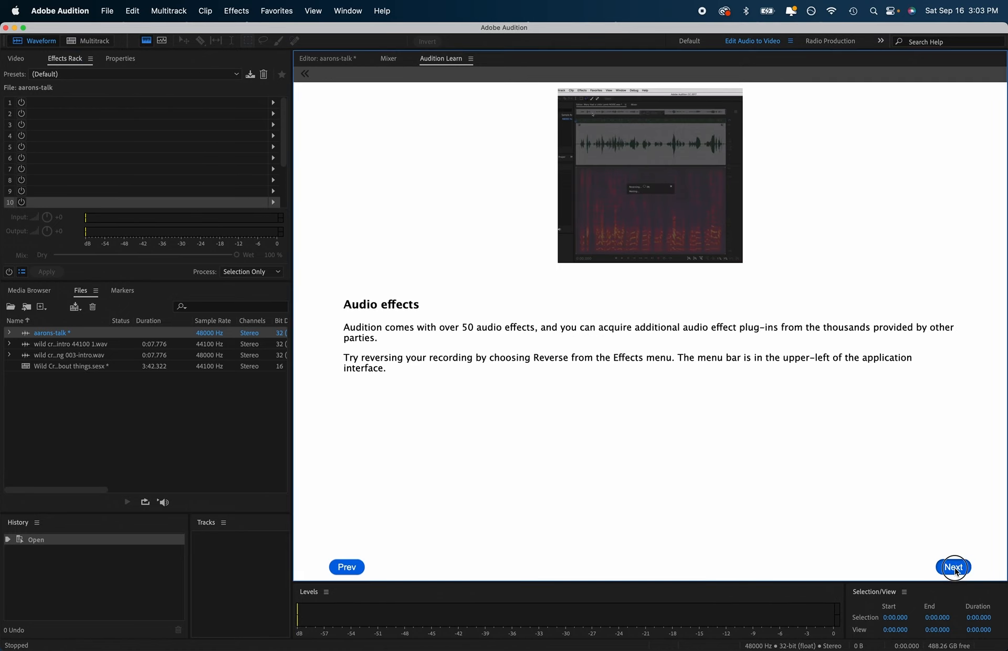
{"action": "left_click", "coordinate": [953, 568]}
{"action": "left_click", "coordinate": [954, 568]}
{"action": "left_click", "coordinate": [954, 568]}
{"action": "left_click", "coordinate": [953, 568]}
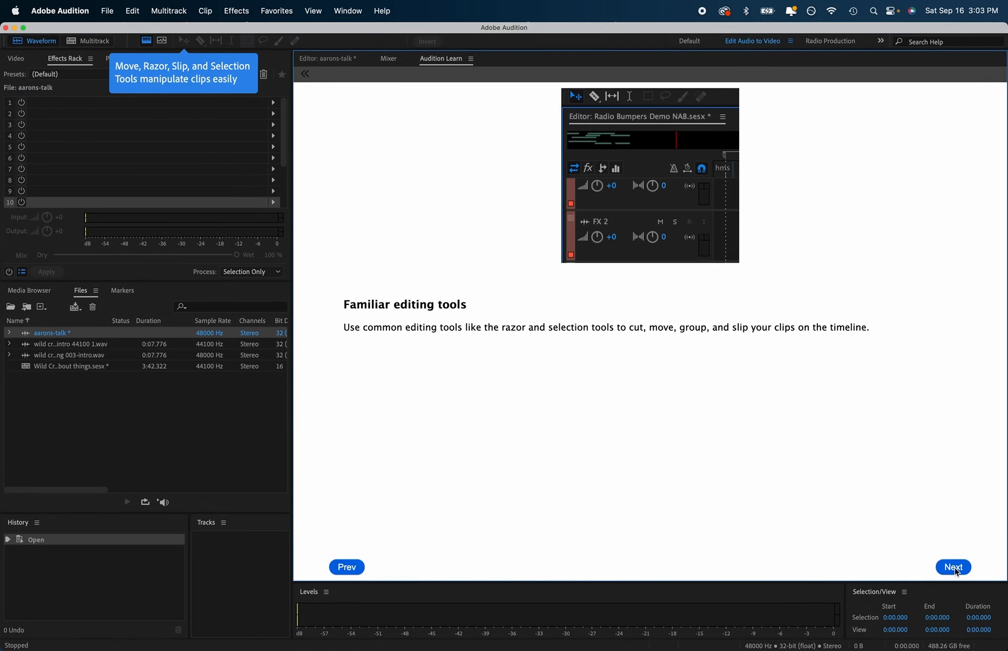
{"action": "left_click", "coordinate": [953, 567]}
{"action": "left_click", "coordinate": [954, 568]}
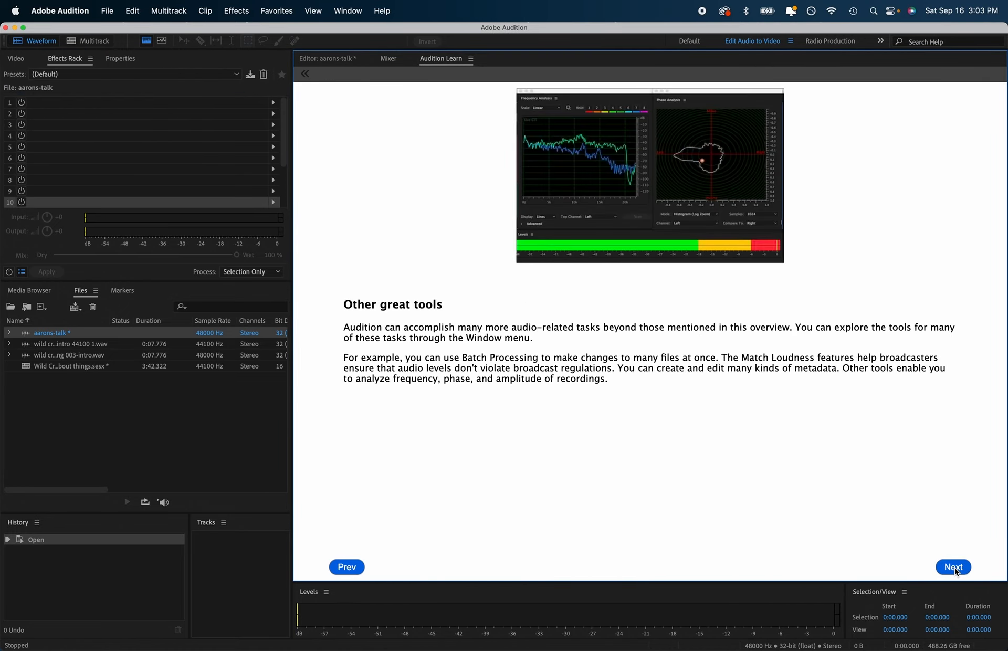
- Review the Familiar editing tools and Mix like a pro pages, comparing with the Editor, and return to Other great tools
{"action": "left_click", "coordinate": [356, 567]}
{"action": "left_click", "coordinate": [356, 567]}
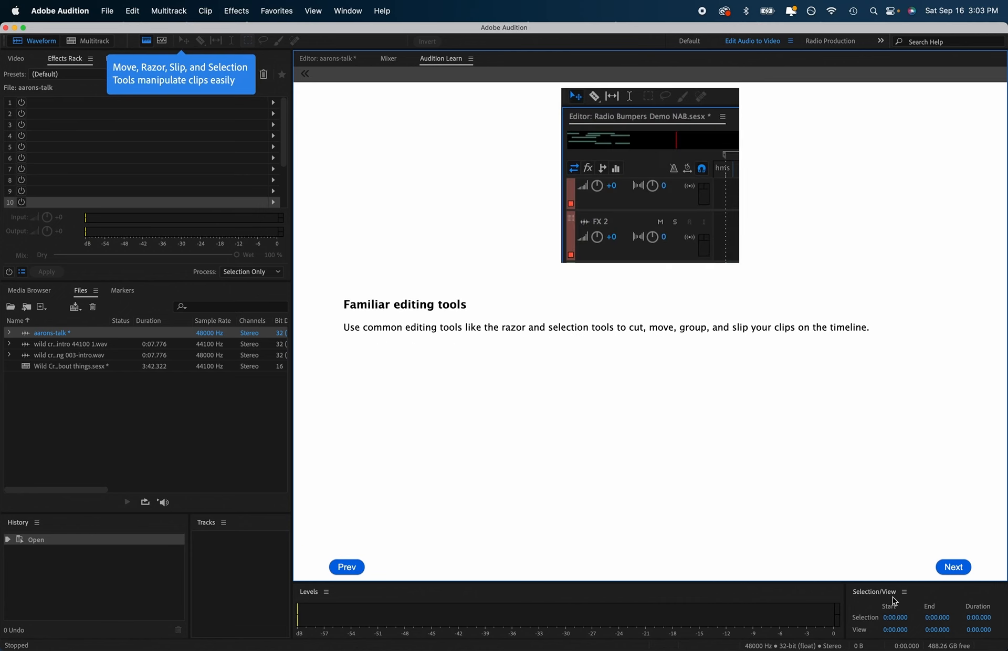
{"action": "left_click", "coordinate": [948, 570]}
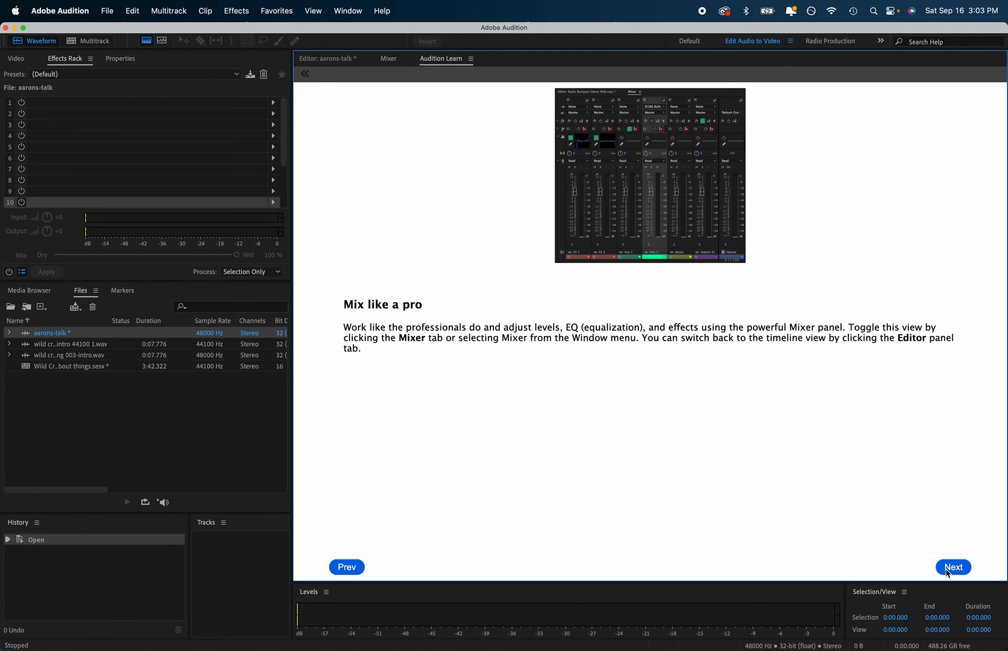
{"action": "left_click", "coordinate": [349, 59]}
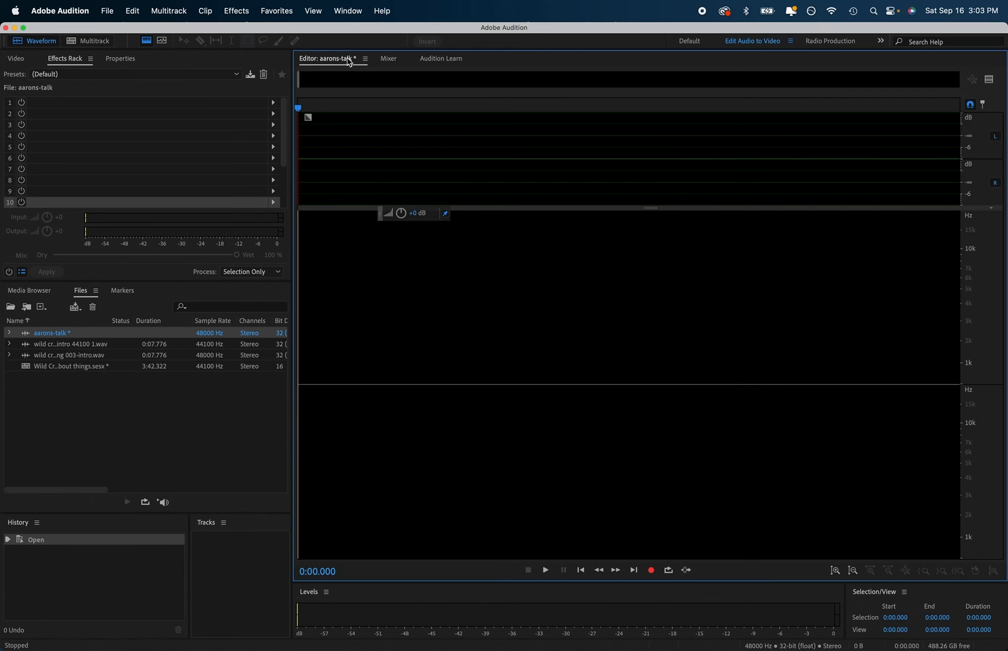
{"action": "left_click", "coordinate": [442, 60]}
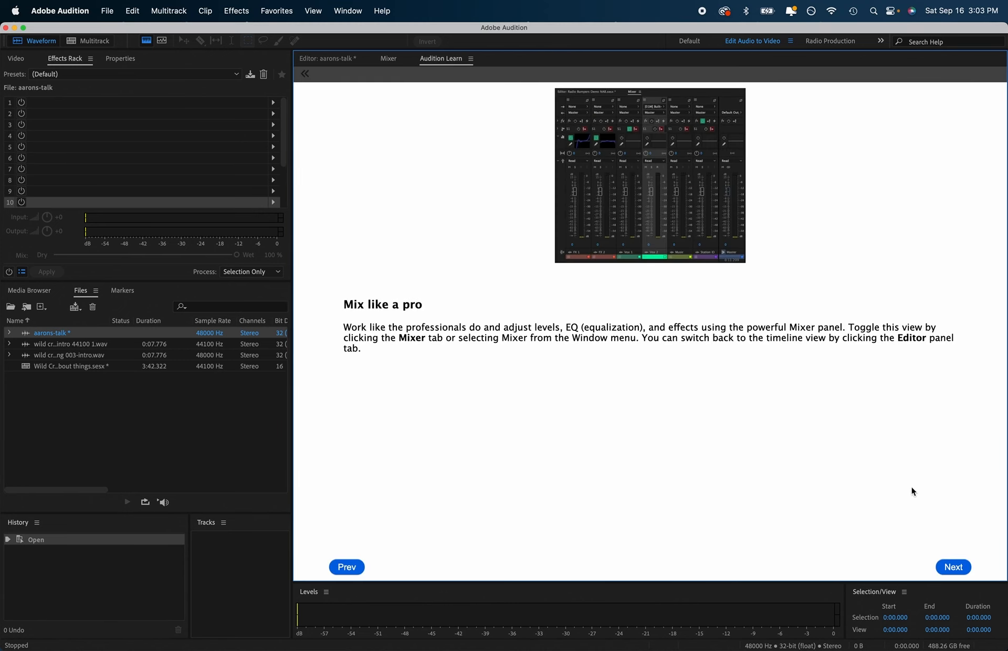
{"action": "left_click", "coordinate": [956, 568]}
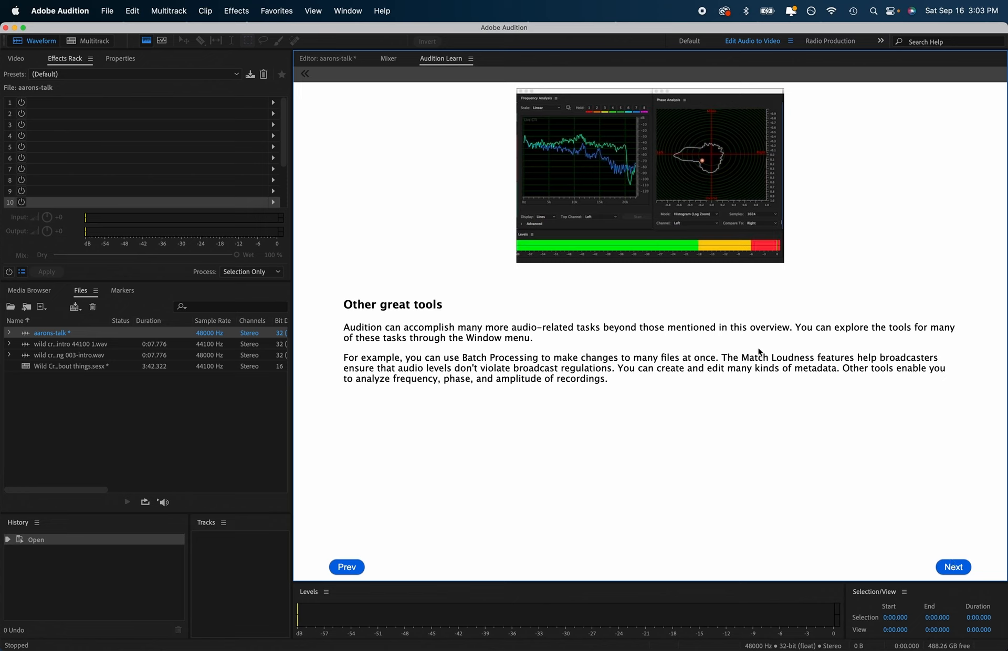
- Look over the available panels, show the Batch Process panel, and place it clear of the lesson text
{"action": "left_click", "coordinate": [349, 11]}
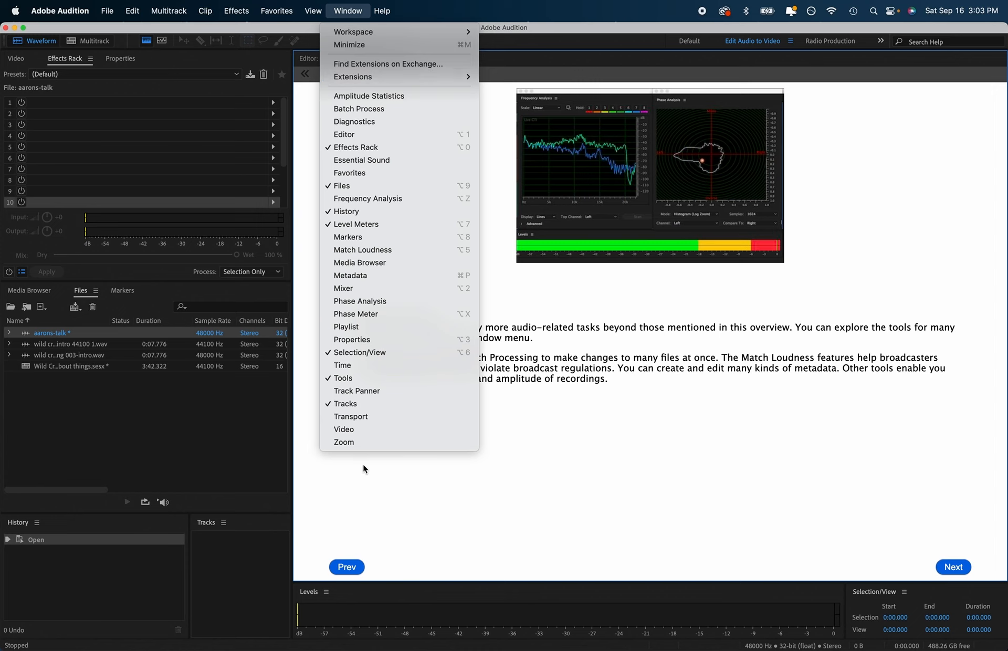
{"action": "left_click", "coordinate": [564, 324]}
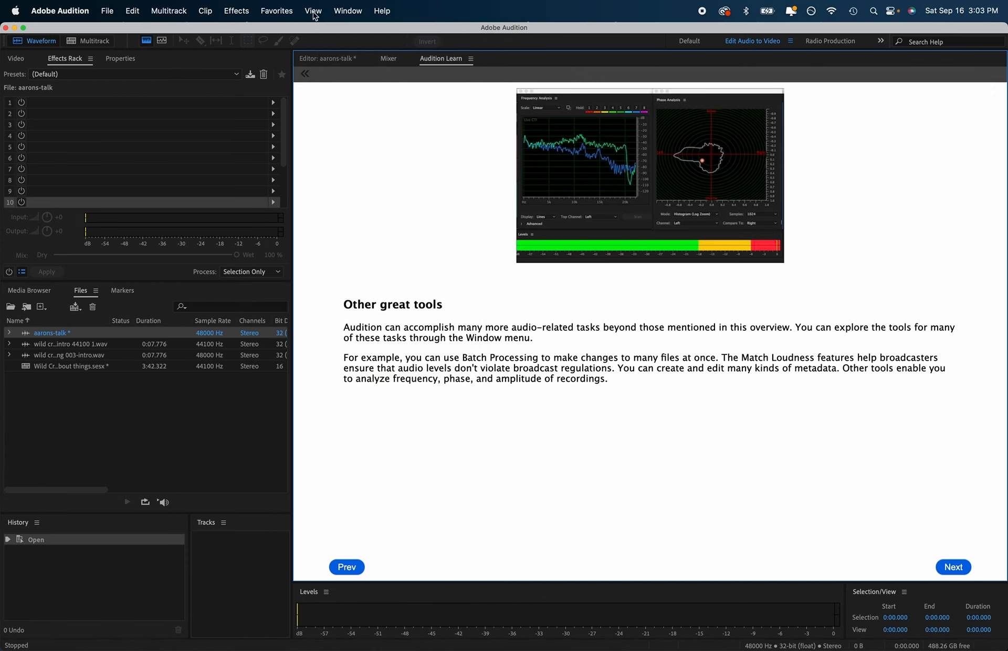
{"action": "left_click", "coordinate": [346, 9]}
{"action": "left_click", "coordinate": [365, 109]}
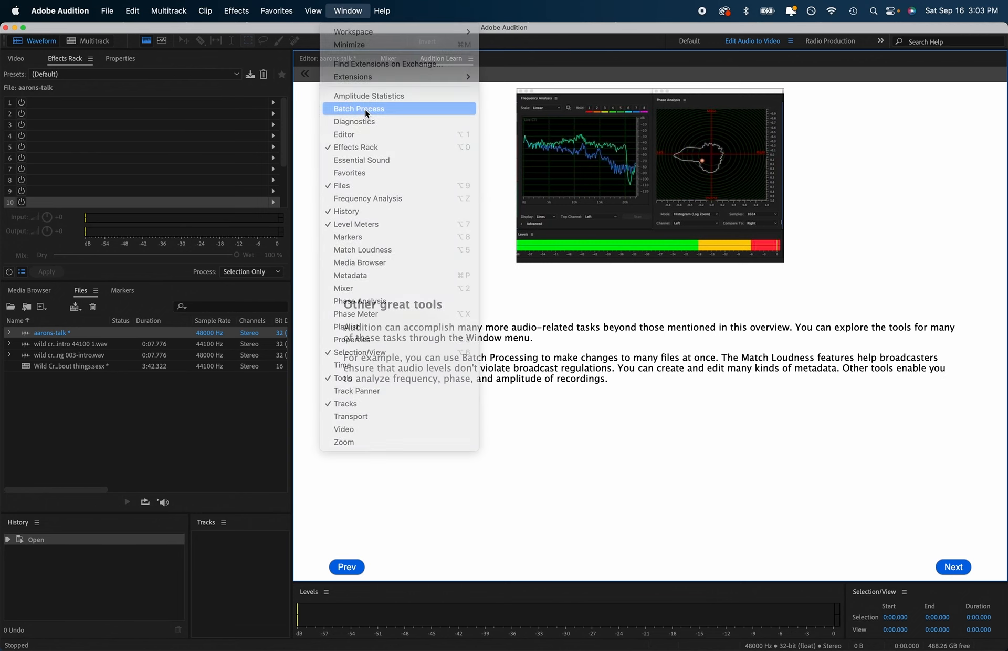
{"action": "left_click_drag", "start_coordinate": [398, 179], "coordinate": [261, 67]}
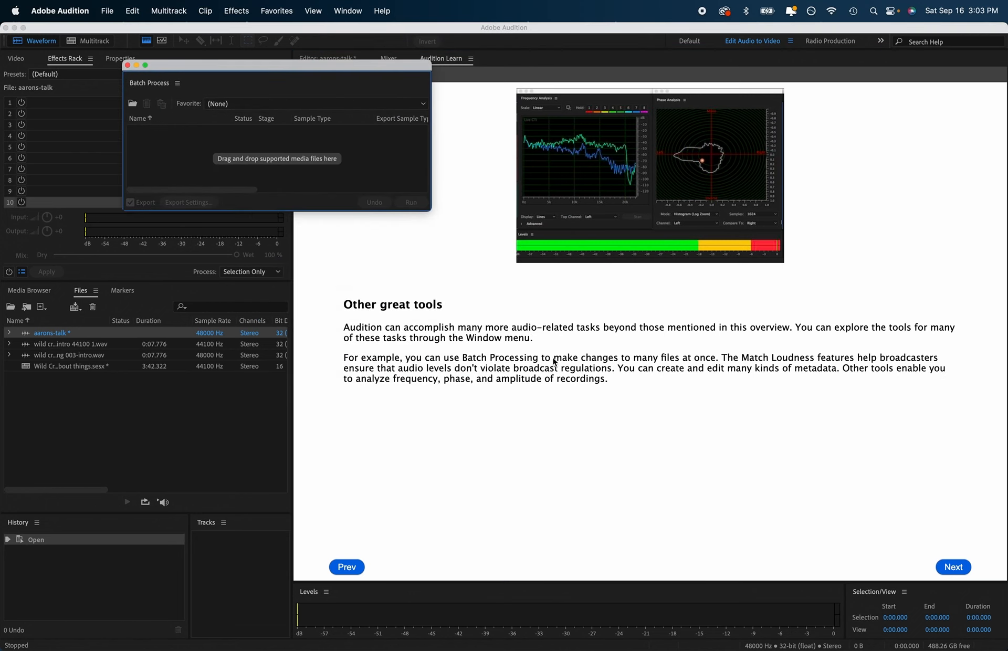
- Show the Match Loudness panel and position it just below the Batch Process panel
{"action": "left_click", "coordinate": [346, 9]}
{"action": "left_click", "coordinate": [428, 250]}
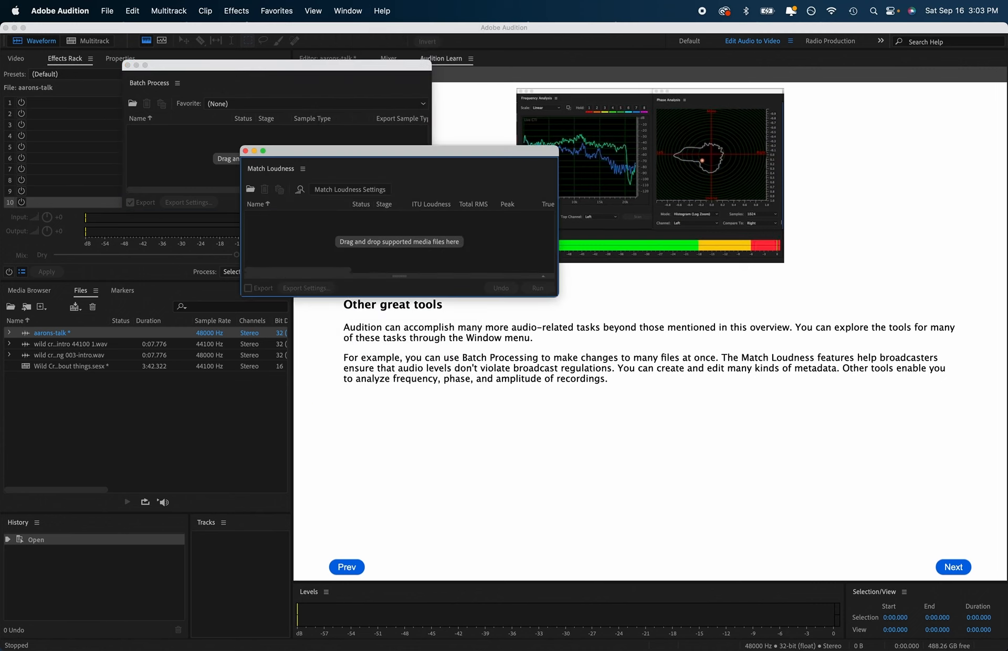
{"action": "left_click_drag", "start_coordinate": [445, 166], "coordinate": [225, 275]}
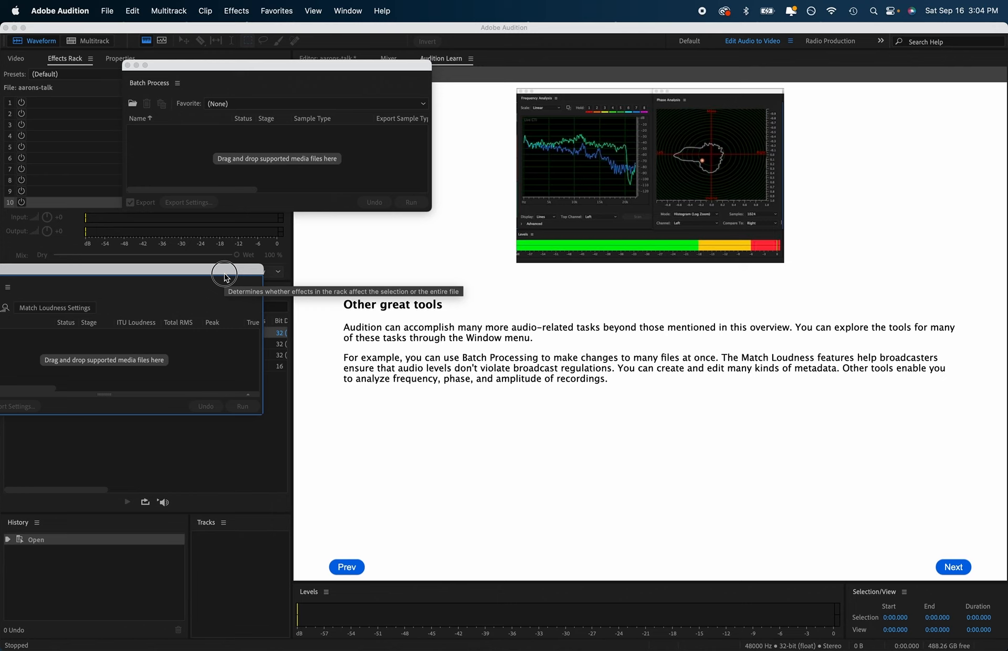
{"action": "left_click_drag", "start_coordinate": [225, 275], "coordinate": [352, 233]}
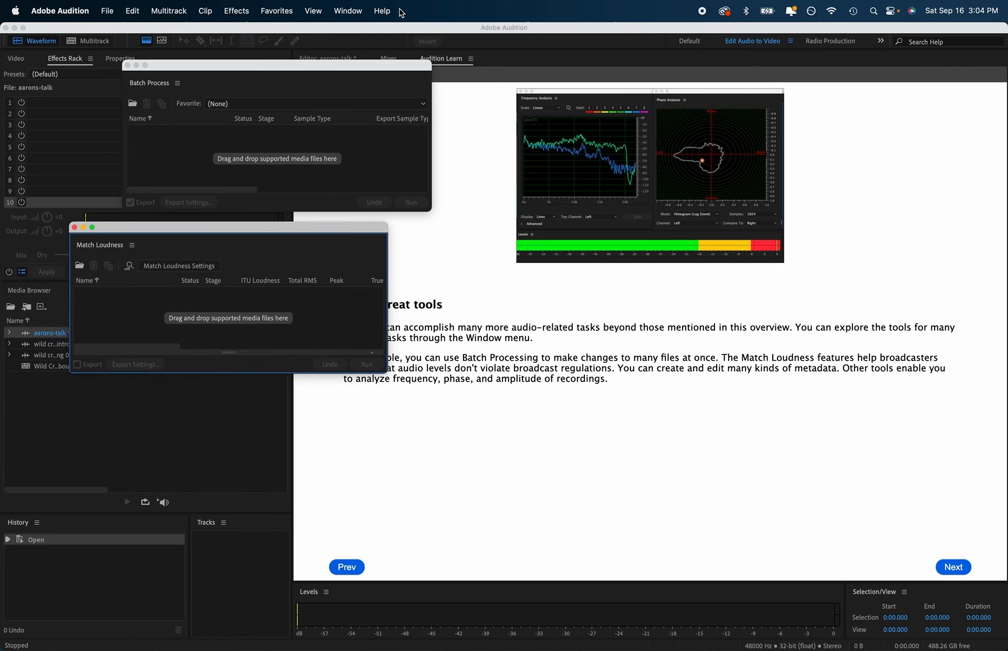
- Show the Diagnostics panel and look over the available favorites and remaining panels
{"action": "left_click", "coordinate": [347, 12]}
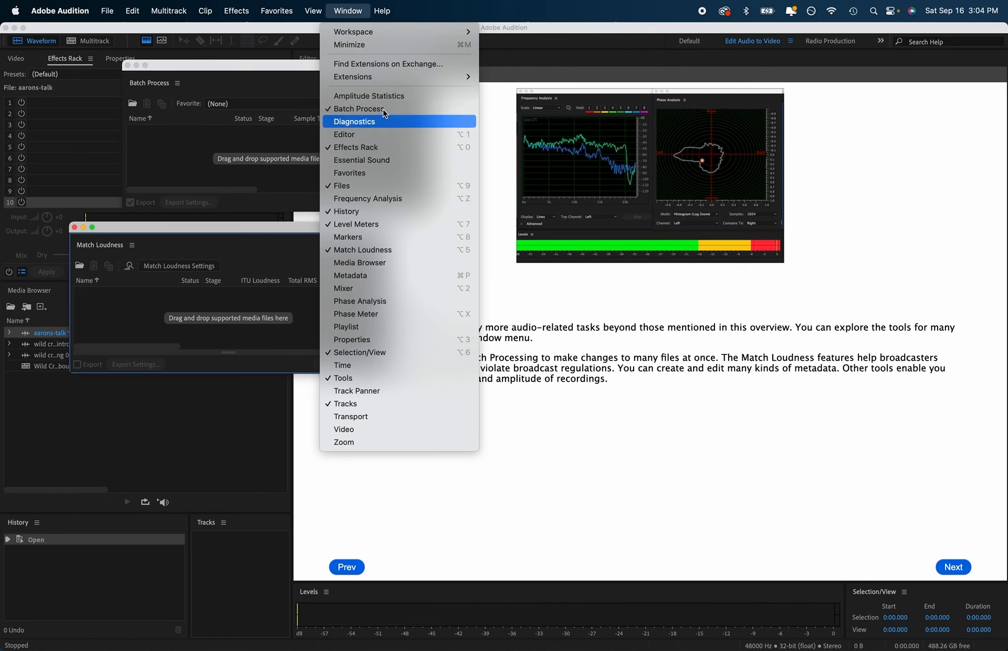
{"action": "left_click", "coordinate": [401, 122]}
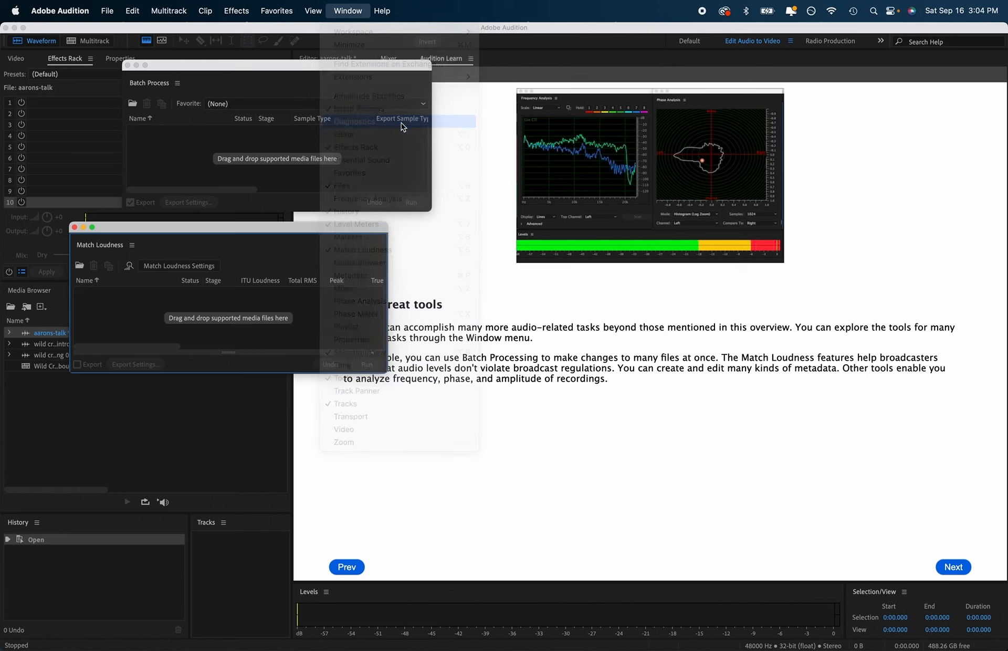
{"action": "left_click", "coordinate": [349, 11]}
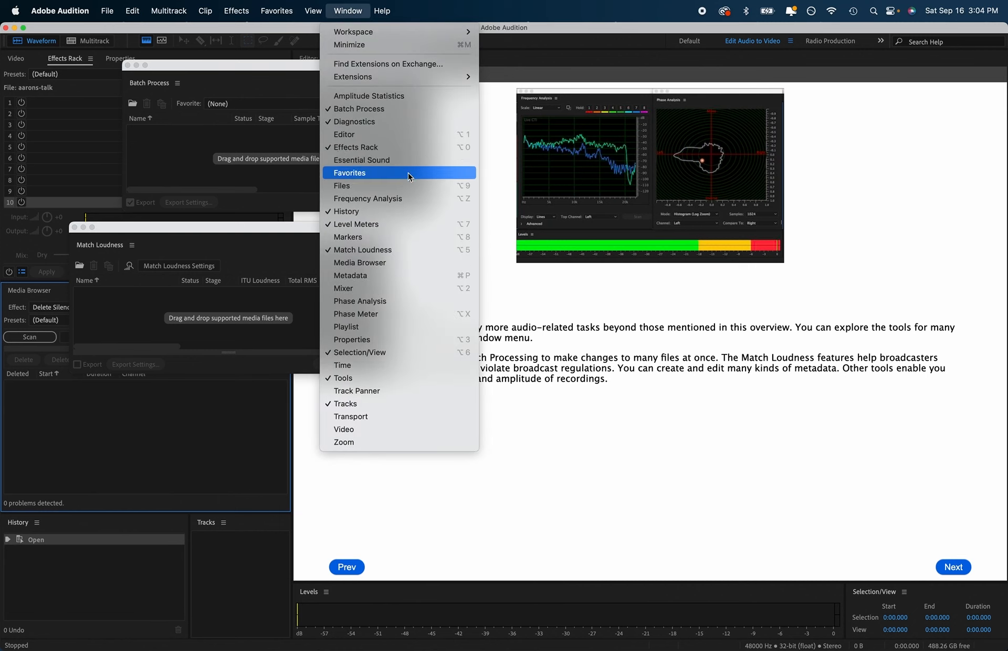
{"action": "left_click", "coordinate": [274, 12]}
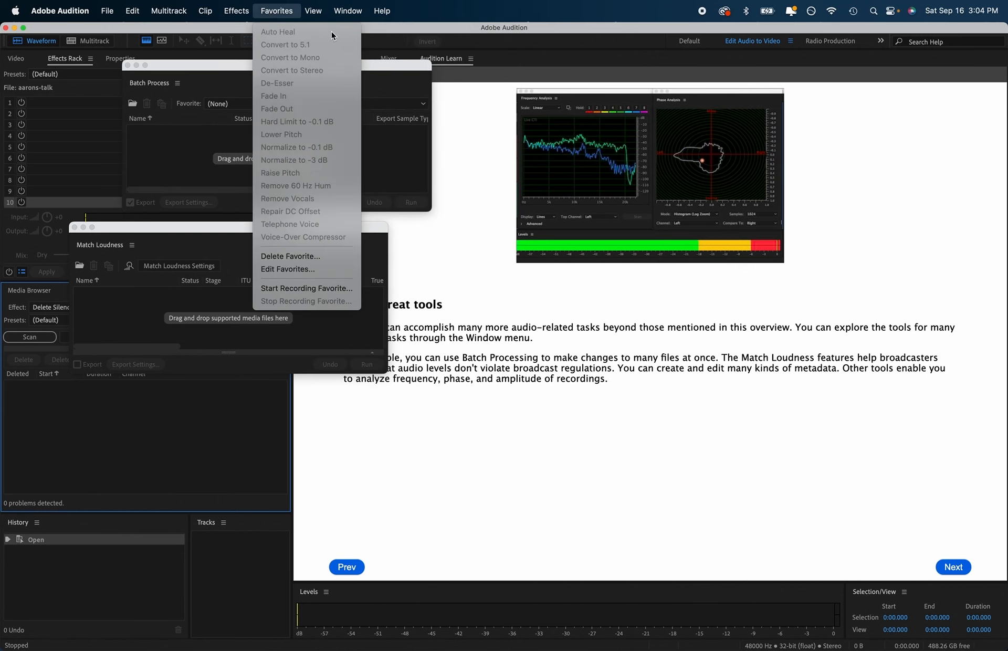
{"action": "mouse_move", "coordinate": [344, 11]}
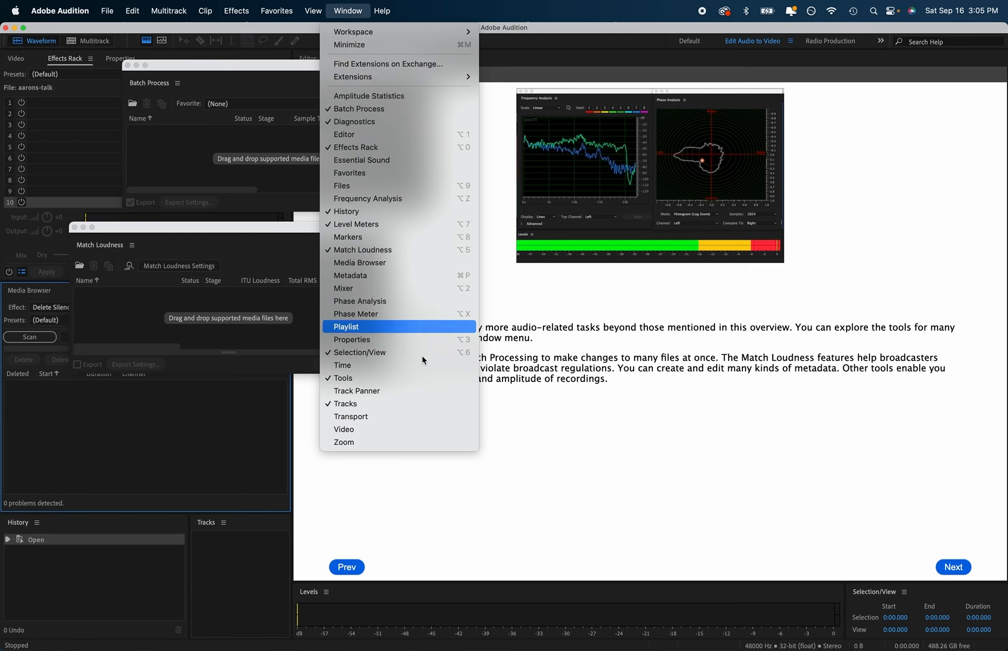
{"action": "mouse_move", "coordinate": [130, 22]}
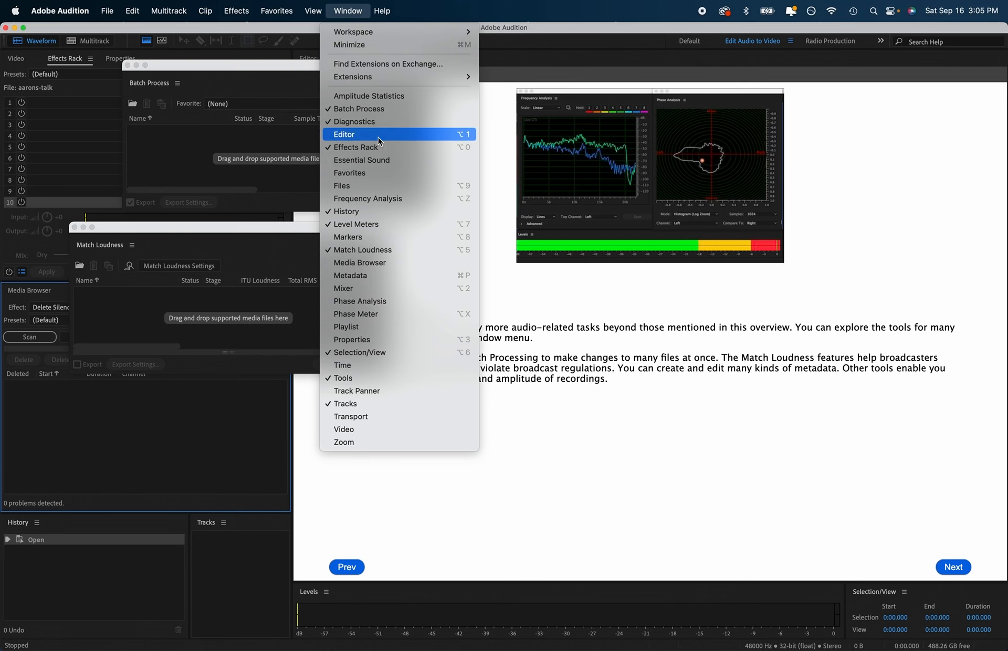
- Bring the Editor panel to the front and check the list of available panels without changing it
{"action": "left_click", "coordinate": [379, 141]}
{"action": "left_click", "coordinate": [355, 13]}
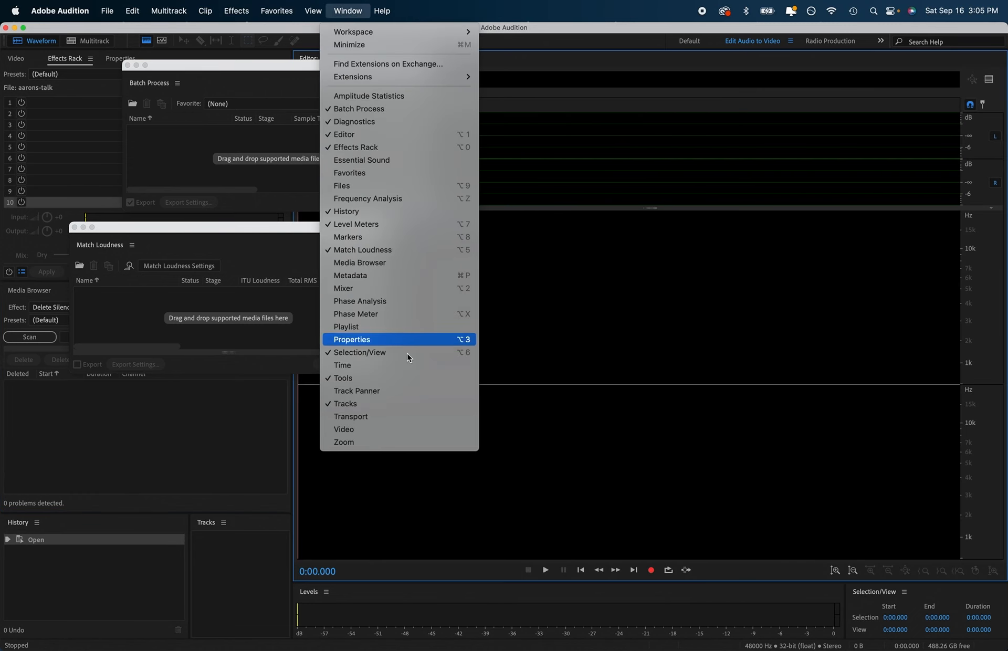
{"action": "left_click", "coordinate": [586, 73]}
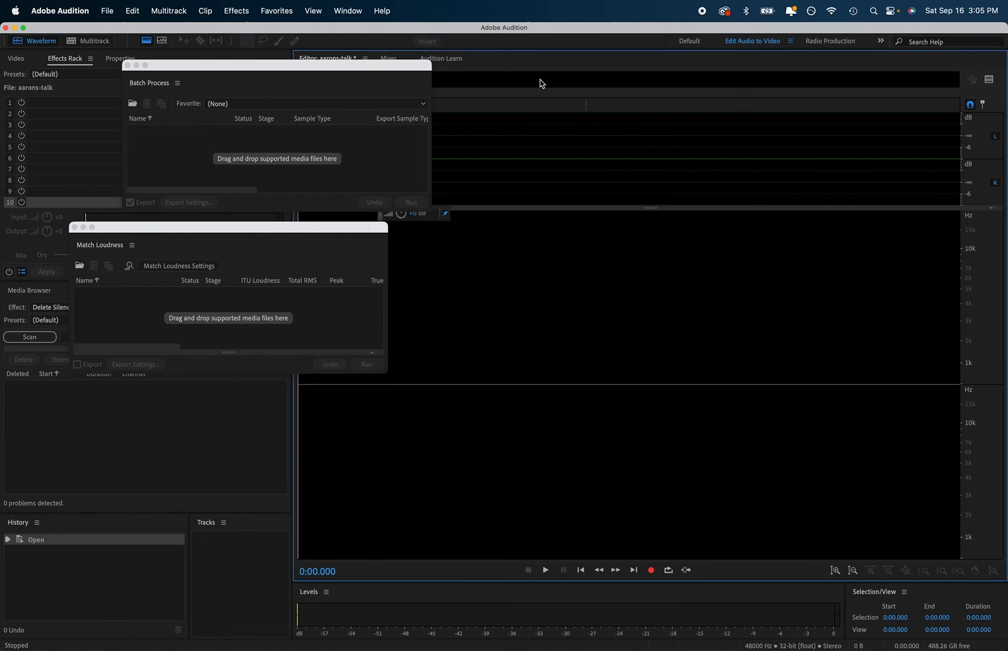
- Show the Video and Zoom panels and check the list of available panels
{"action": "left_click", "coordinate": [347, 12]}
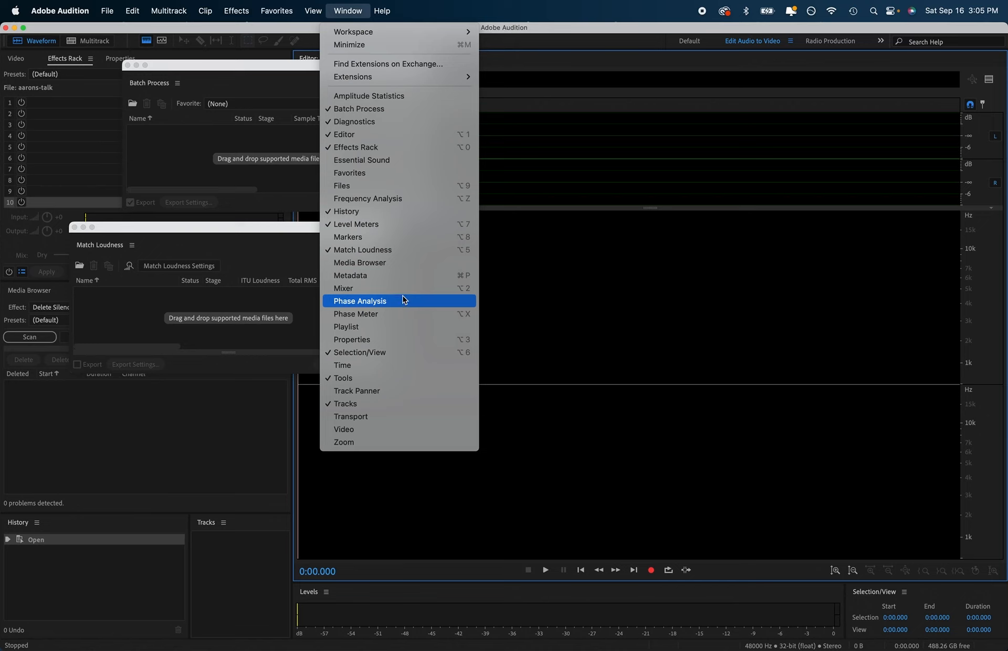
{"action": "left_click", "coordinate": [442, 433]}
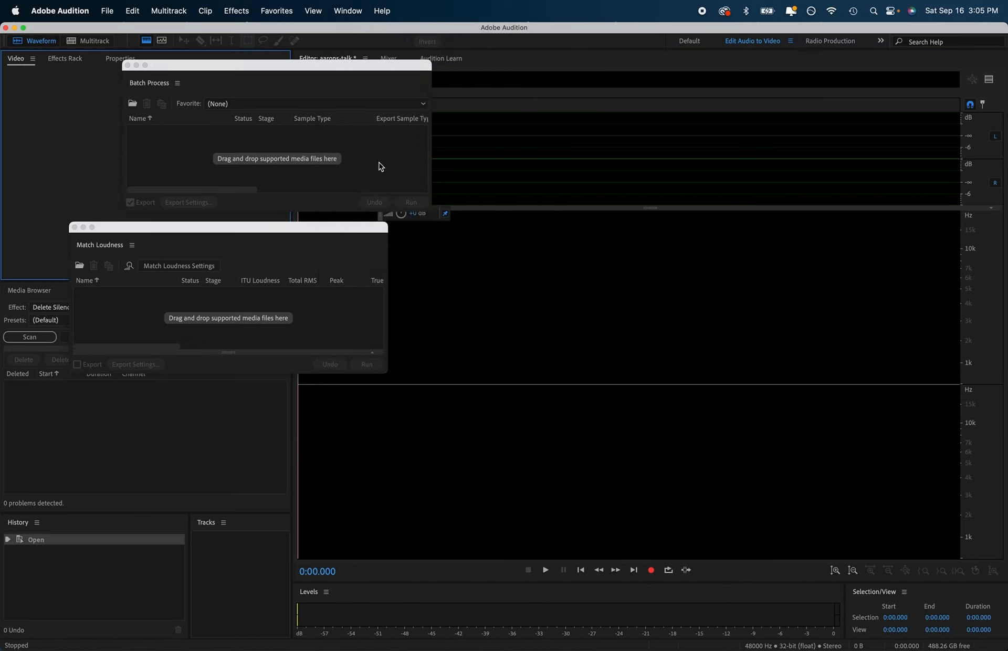
{"action": "left_click", "coordinate": [347, 5]}
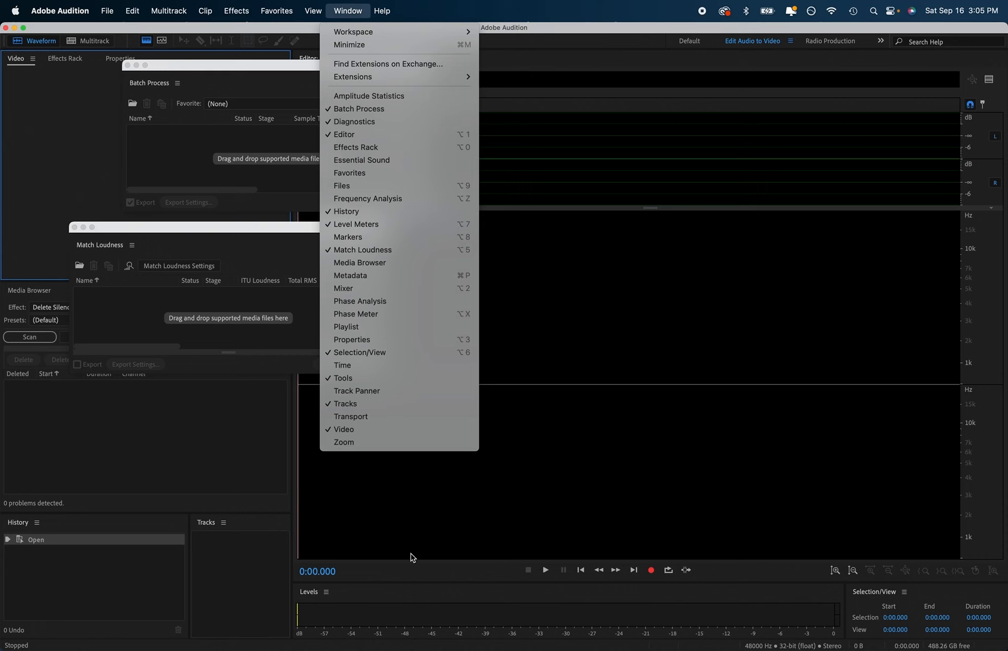
{"action": "left_click", "coordinate": [399, 445]}
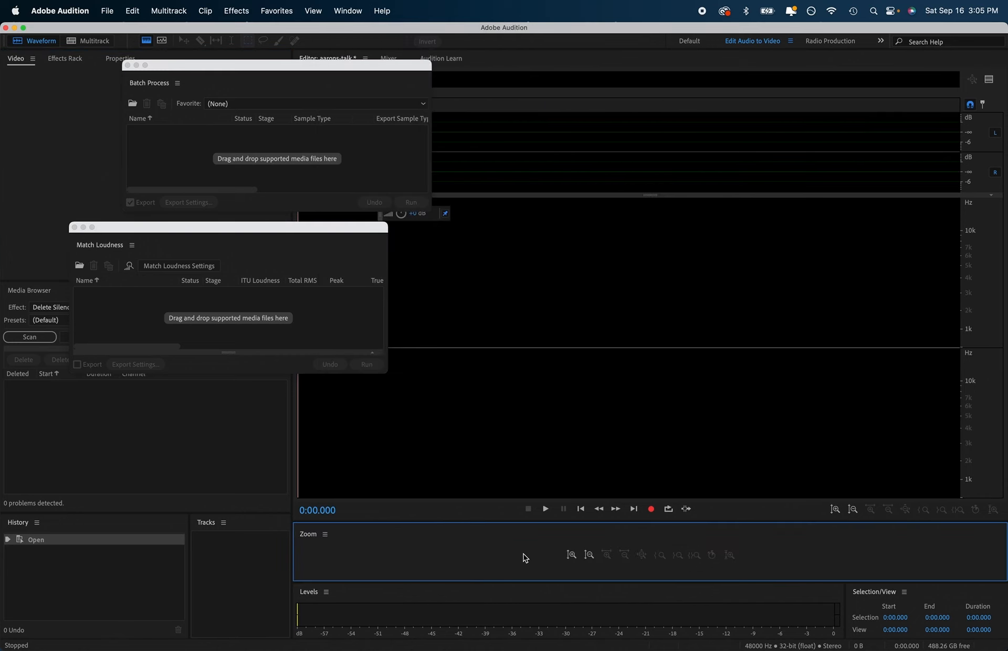
{"action": "left_click", "coordinate": [336, 11]}
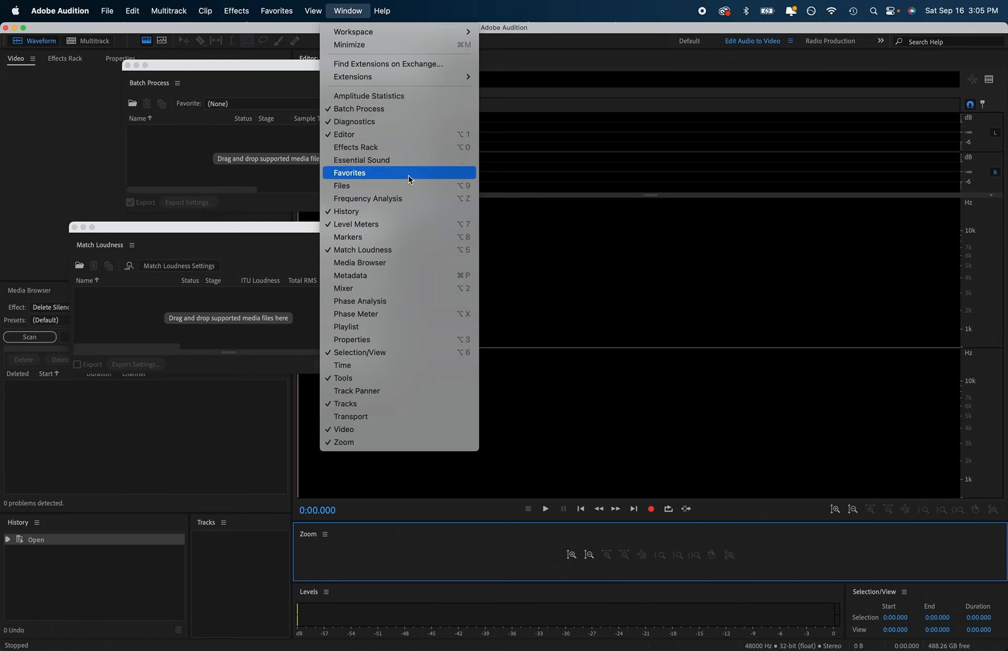
{"action": "left_click", "coordinate": [248, 245]}
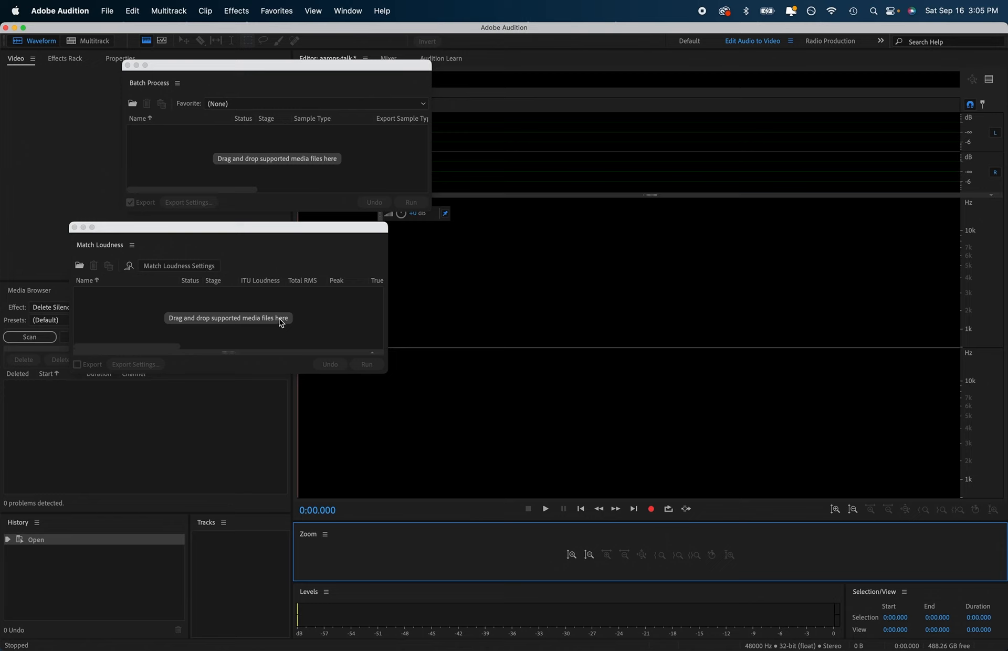
- Move the Match Loudness and Batch Process panels over the editor and bring the Files panel to the front
{"action": "left_click_drag", "start_coordinate": [324, 230], "coordinate": [590, 246]}
{"action": "left_click_drag", "start_coordinate": [382, 67], "coordinate": [615, 62]}
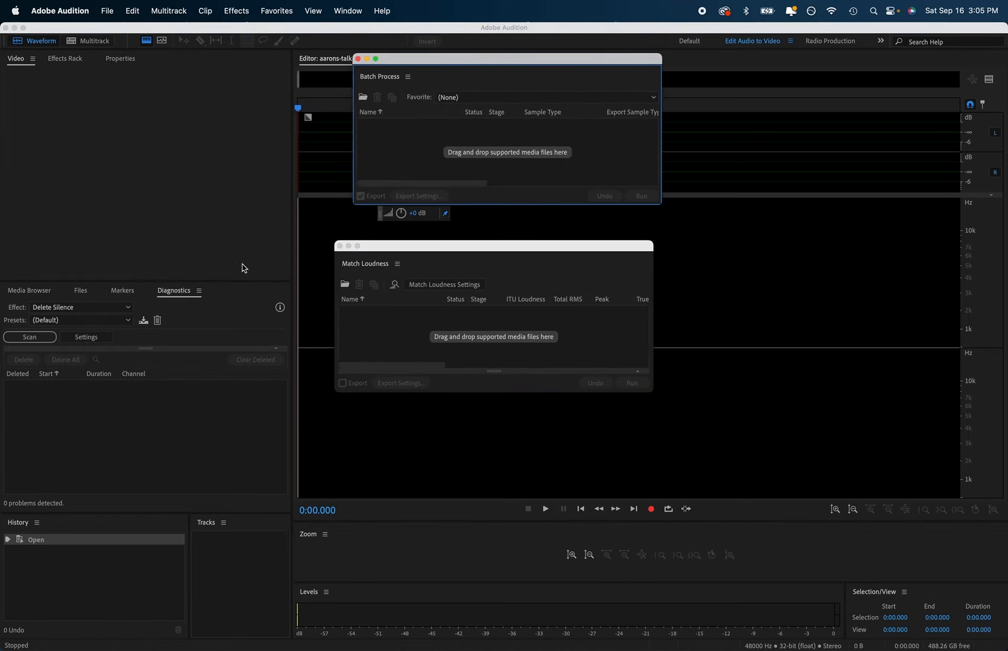
{"action": "left_click", "coordinate": [31, 291]}
{"action": "left_click", "coordinate": [80, 290]}
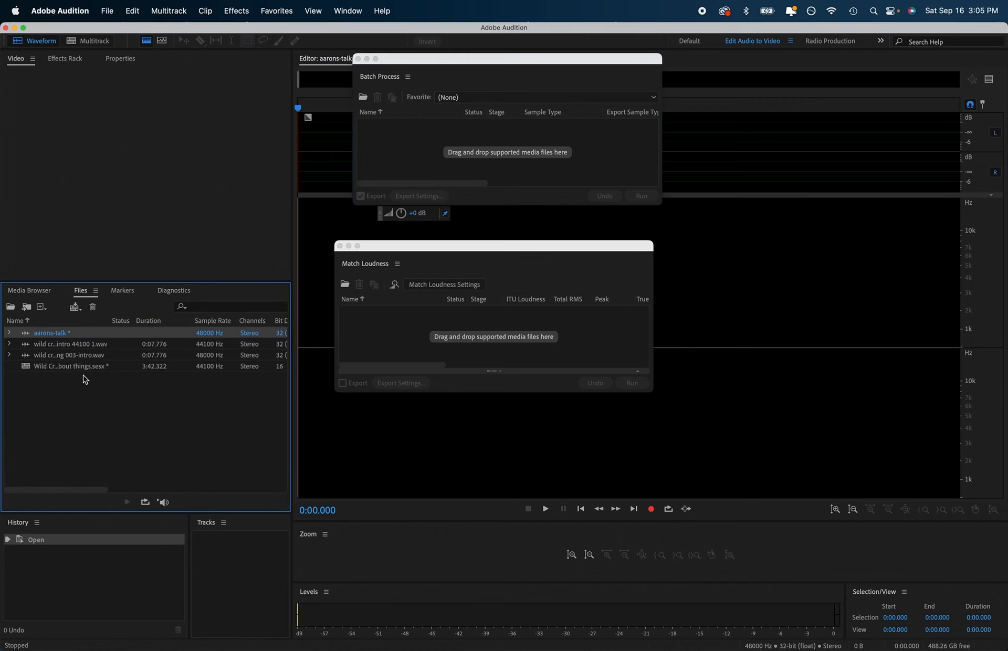
{"action": "left_click", "coordinate": [157, 398]}
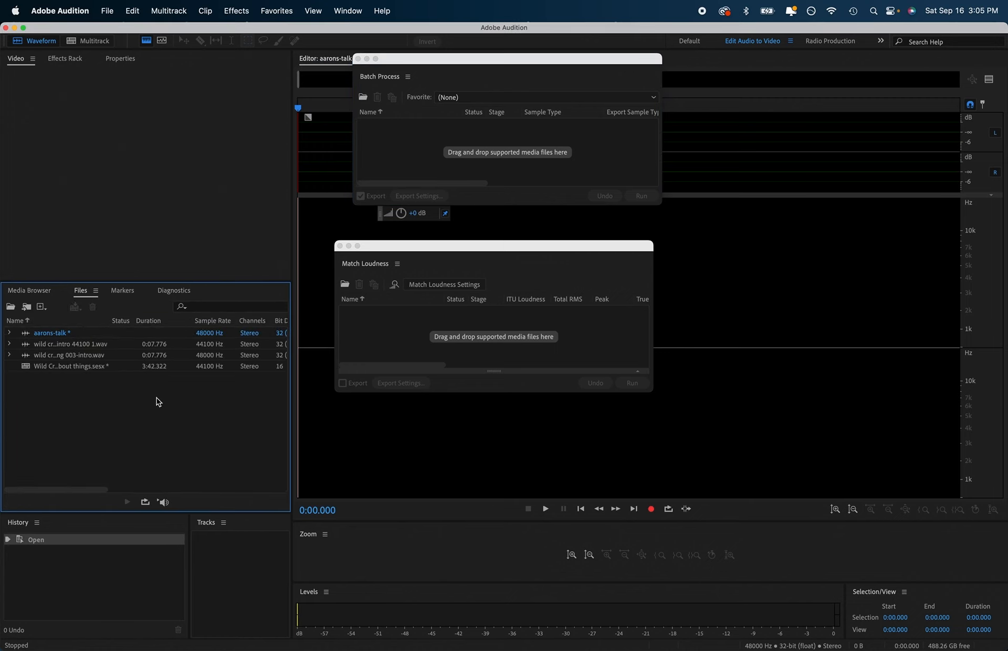
- Run Match Loudness on wild creating 003-intro.wav after reviewing its loudness settings
{"action": "left_click", "coordinate": [77, 355]}
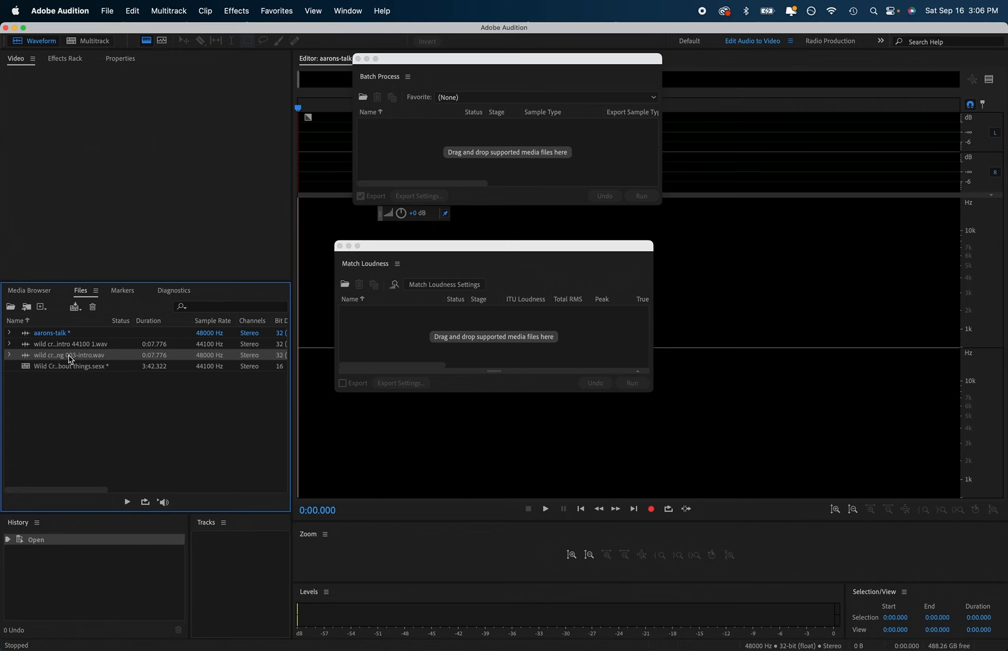
{"action": "left_click_drag", "start_coordinate": [71, 359], "coordinate": [492, 339]}
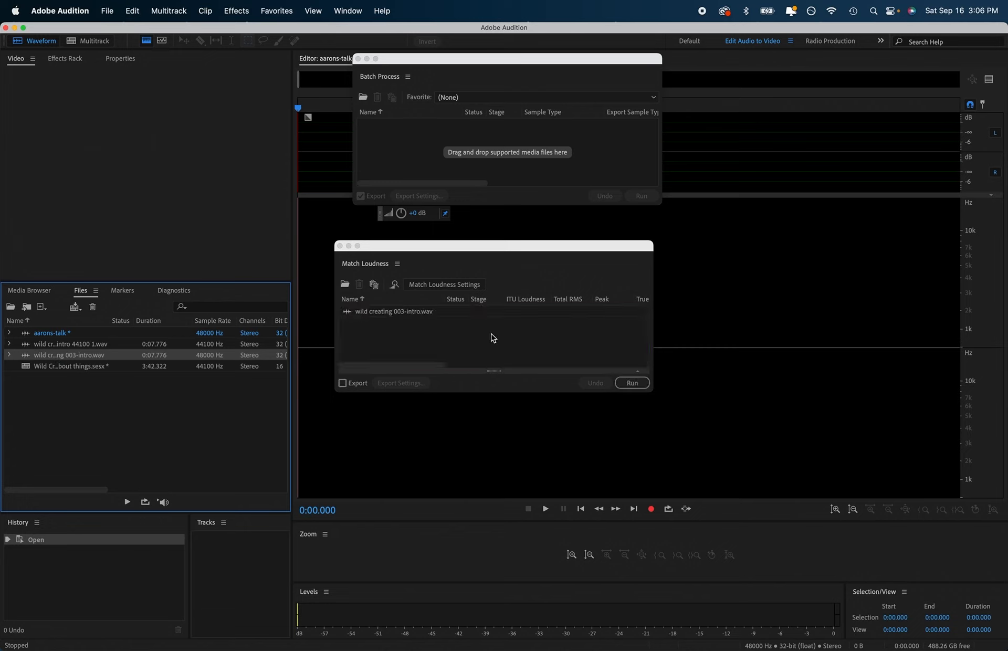
{"action": "left_click", "coordinate": [460, 311]}
{"action": "left_click", "coordinate": [463, 286]}
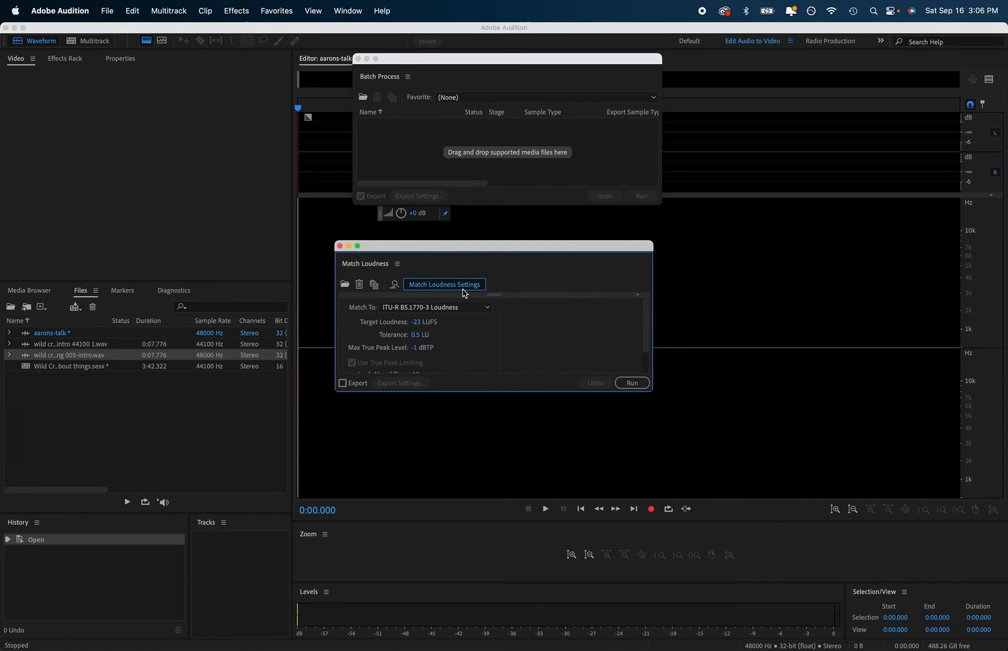
{"action": "left_click", "coordinate": [463, 288]}
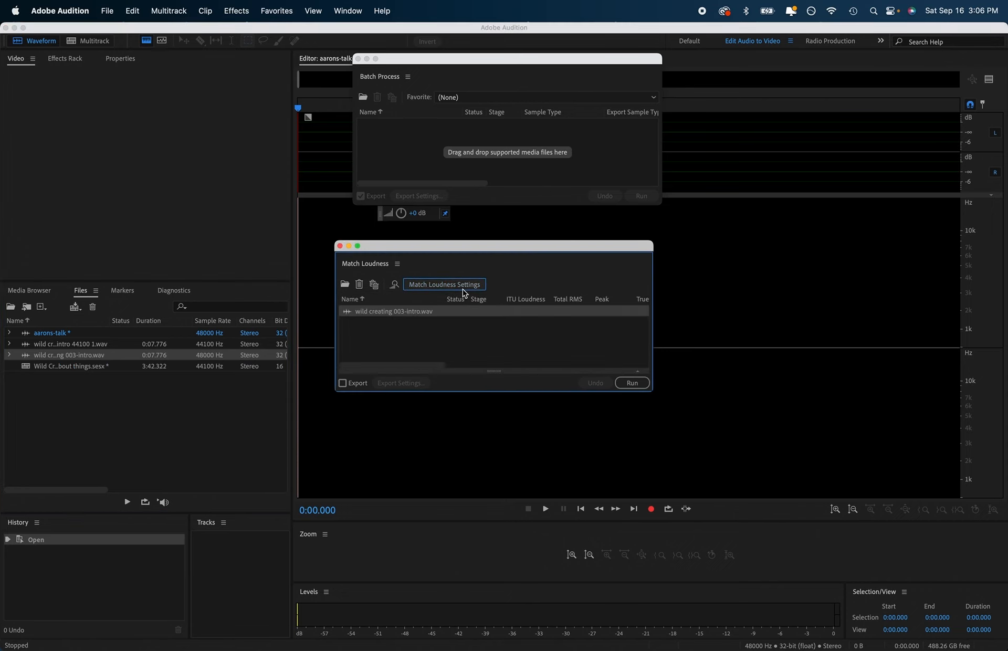
{"action": "left_click", "coordinate": [634, 383]}
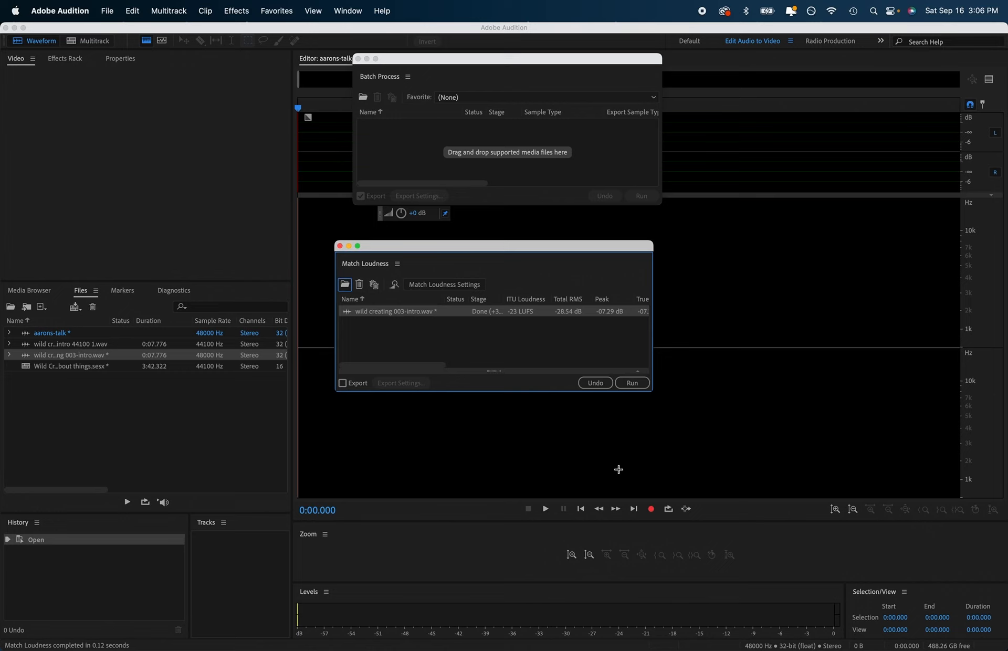
{"action": "left_click", "coordinate": [633, 383]}
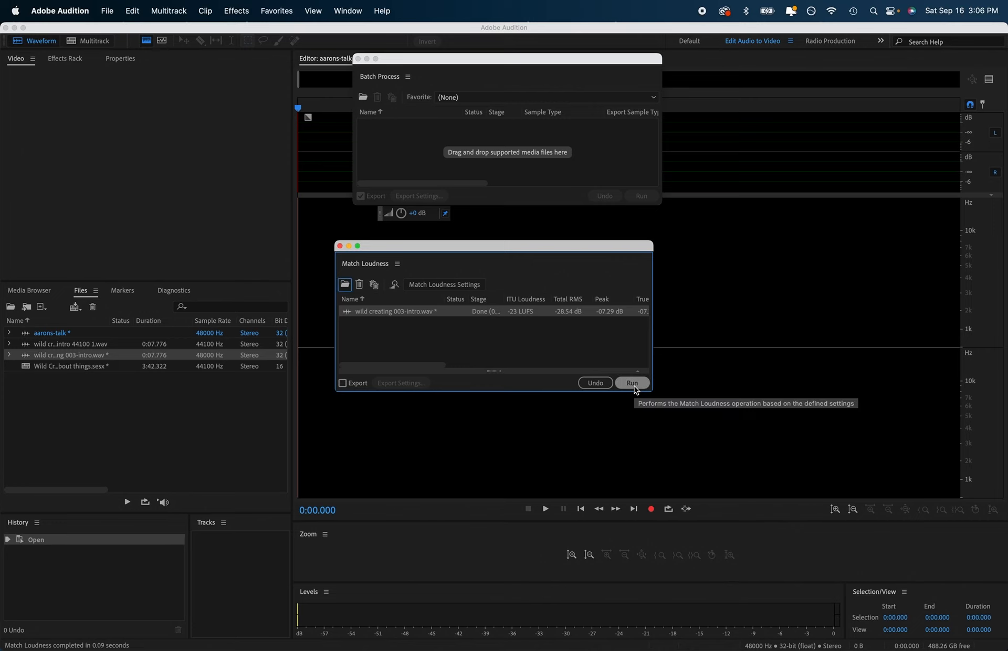
- Enable export for Match Loudness and set the export location to the same as the source file
{"action": "left_click", "coordinate": [343, 383]}
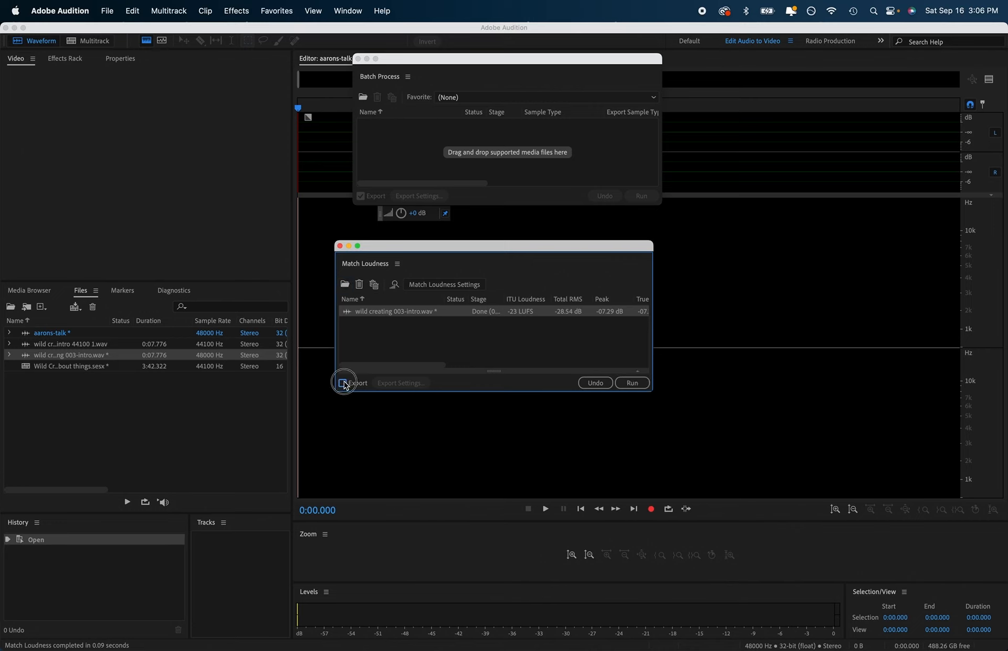
{"action": "left_click", "coordinate": [401, 385]}
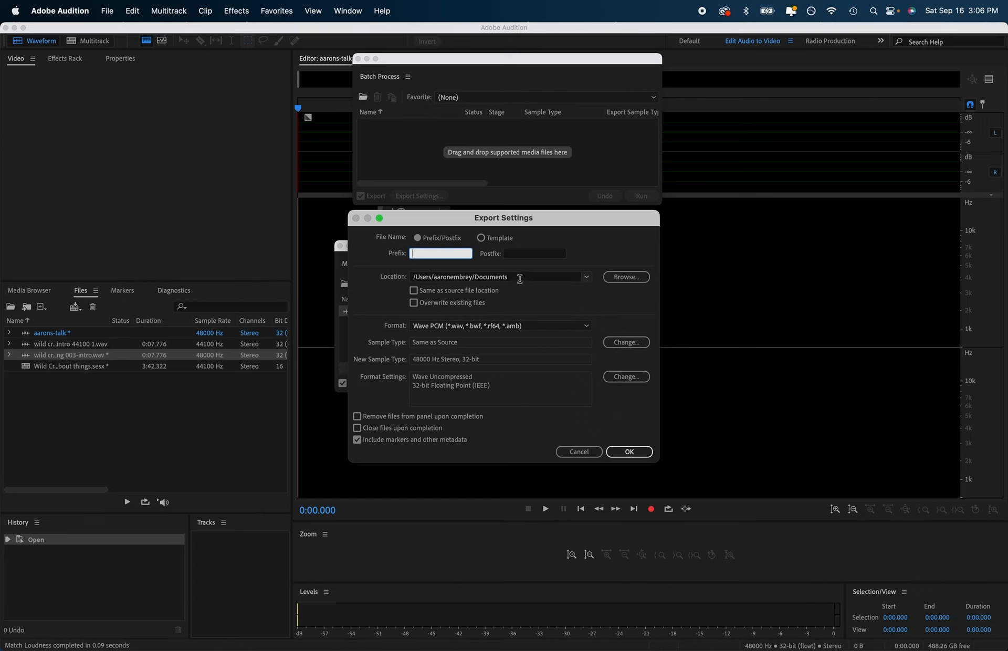
{"action": "left_click", "coordinate": [520, 278]}
{"action": "left_click", "coordinate": [583, 278]}
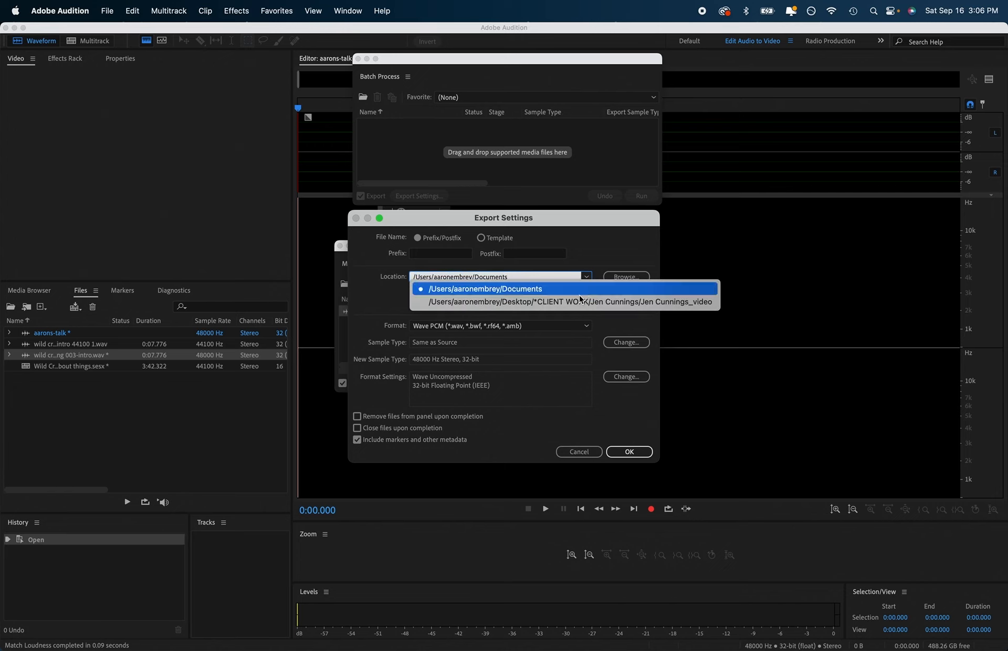
{"action": "left_click", "coordinate": [578, 292]}
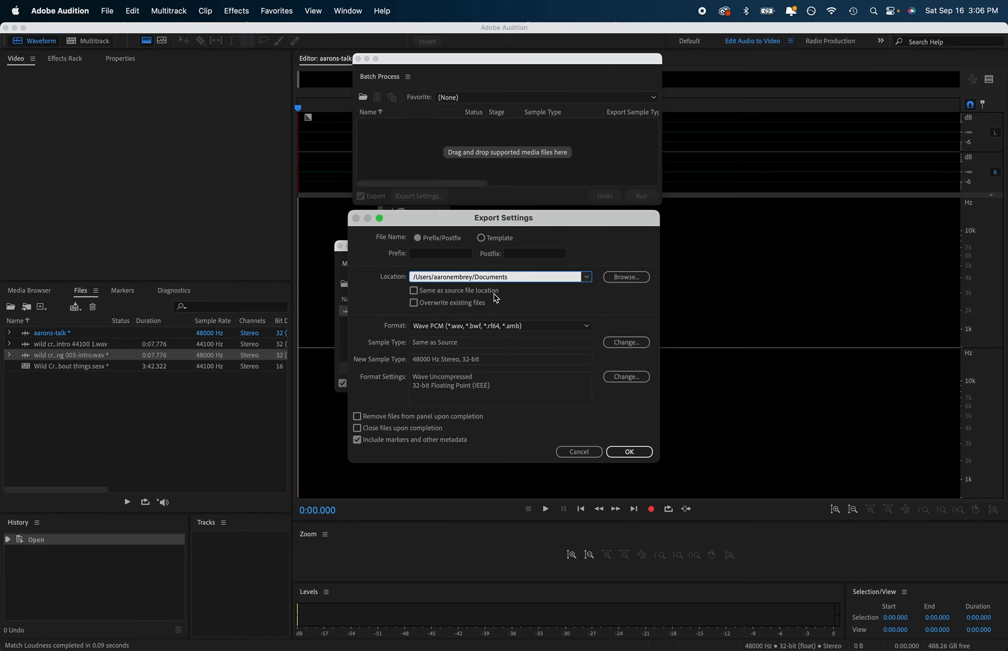
{"action": "left_click", "coordinate": [495, 293]}
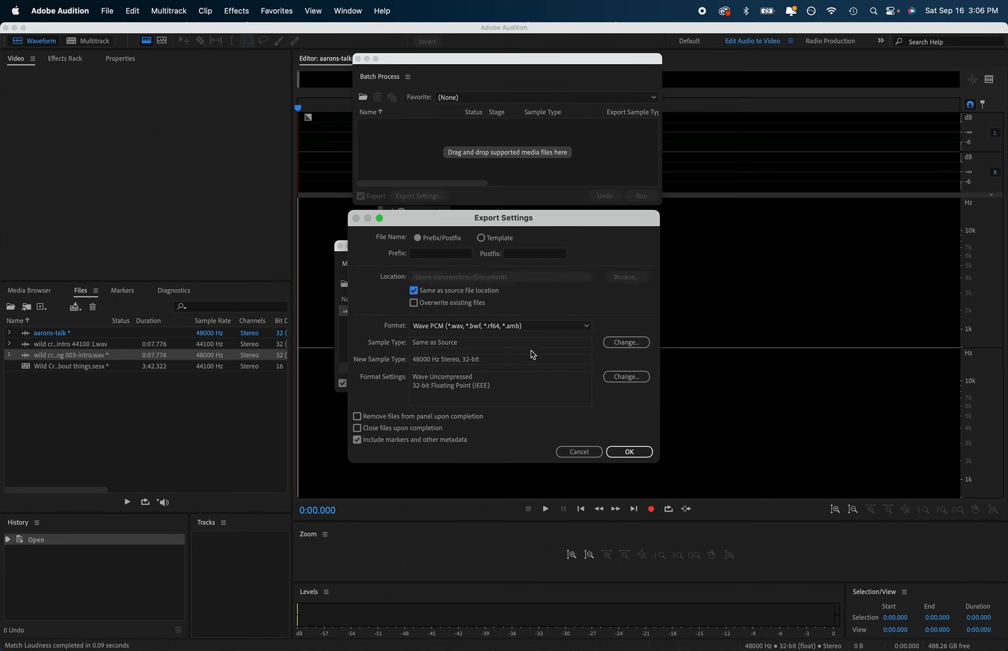
- Set the exported file name's postfix to "-loudness-match" and accept the export settings
{"action": "left_click", "coordinate": [519, 255]}
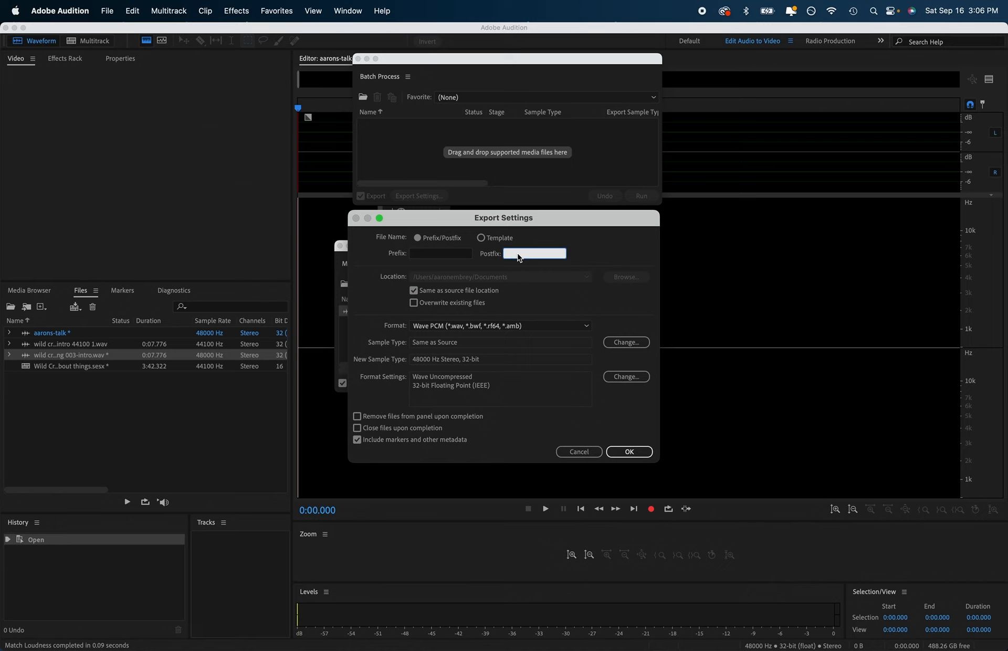
{"action": "left_click", "coordinate": [464, 255]}
{"action": "left_click", "coordinate": [534, 255]}
{"action": "type", "text": "-loudnessmatch"}
{"action": "left_click", "coordinate": [532, 254]}
{"action": "type", "text": "-"}
{"action": "left_click", "coordinate": [633, 453]}
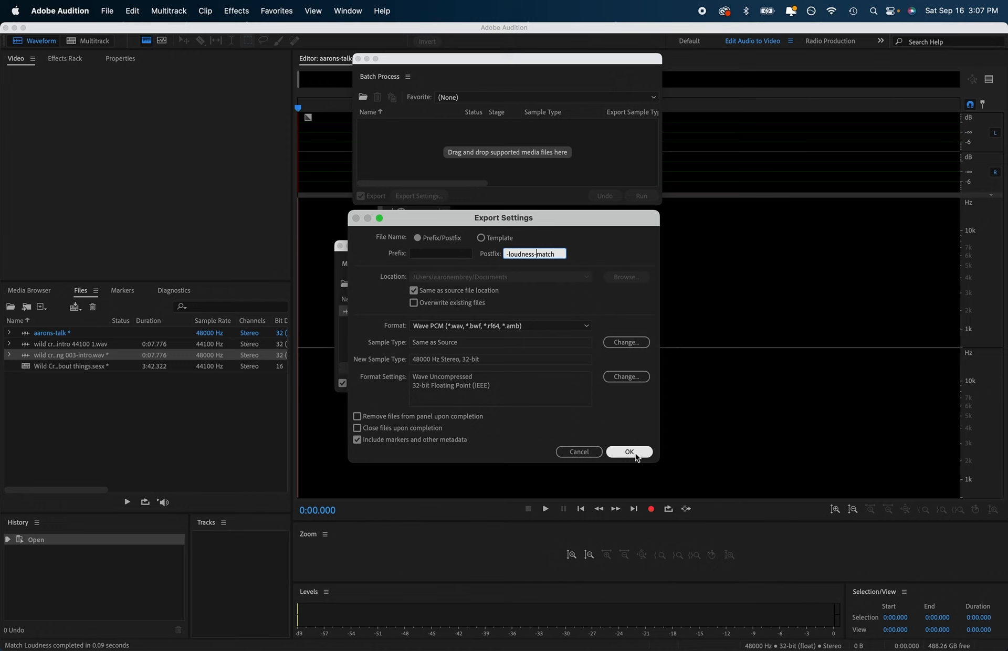
{"action": "left_click", "coordinate": [633, 453]}
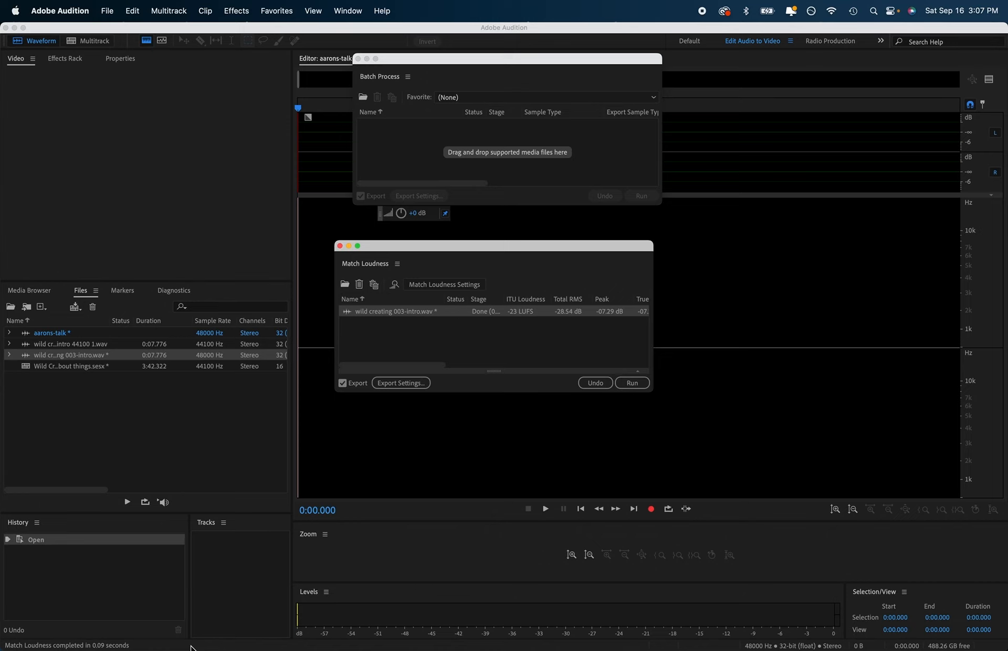
- Close the Match Loudness panel
{"action": "left_click", "coordinate": [191, 648]}
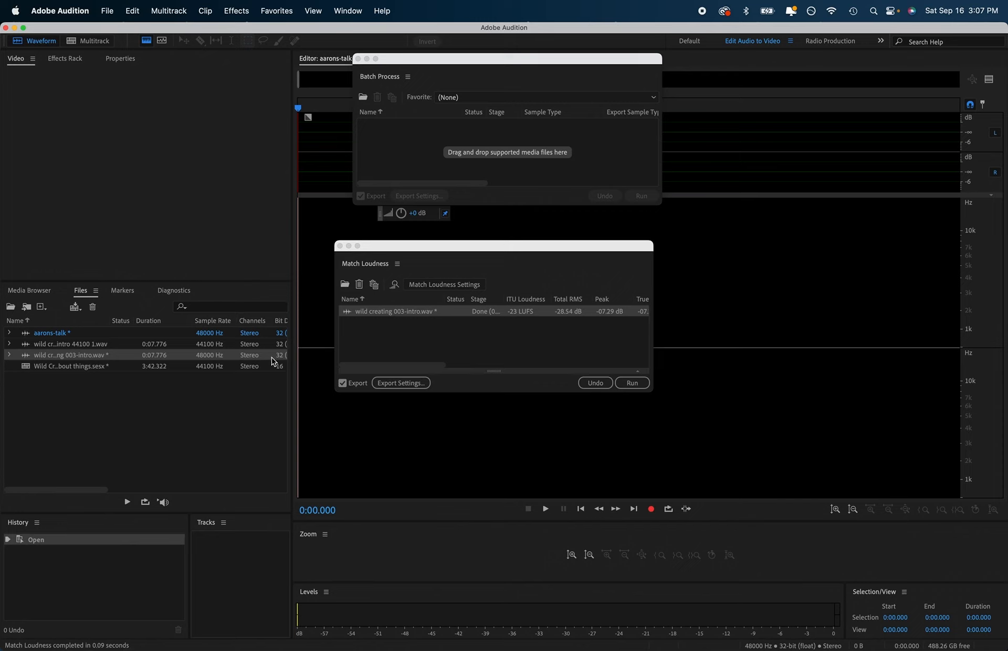
{"action": "left_click", "coordinate": [340, 246]}
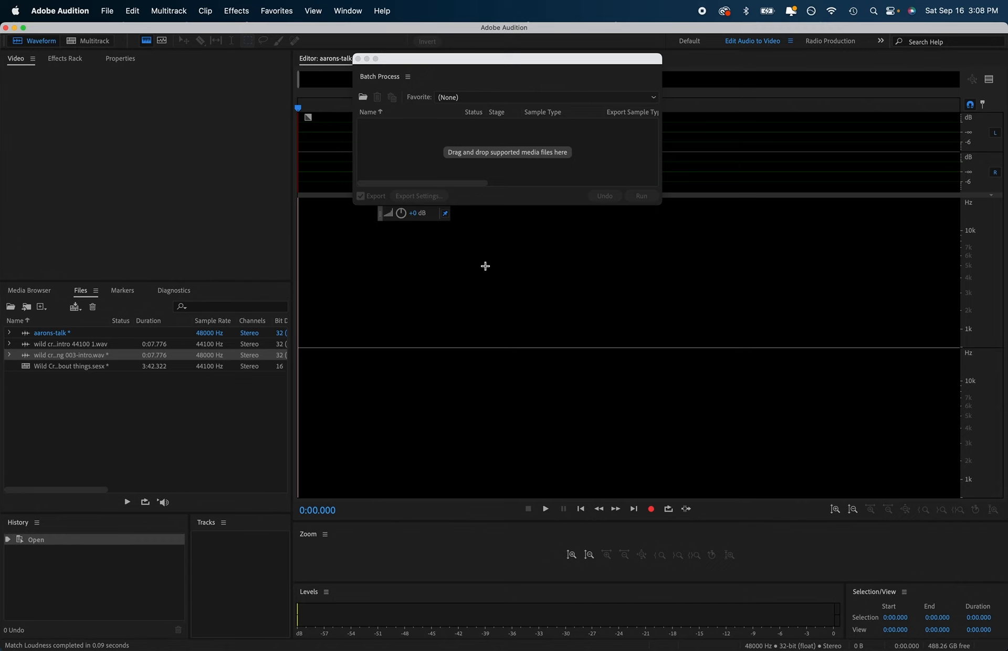
- Look over the favorites offered for Batch Process without choosing one and close the panel
{"action": "left_click", "coordinate": [478, 166]}
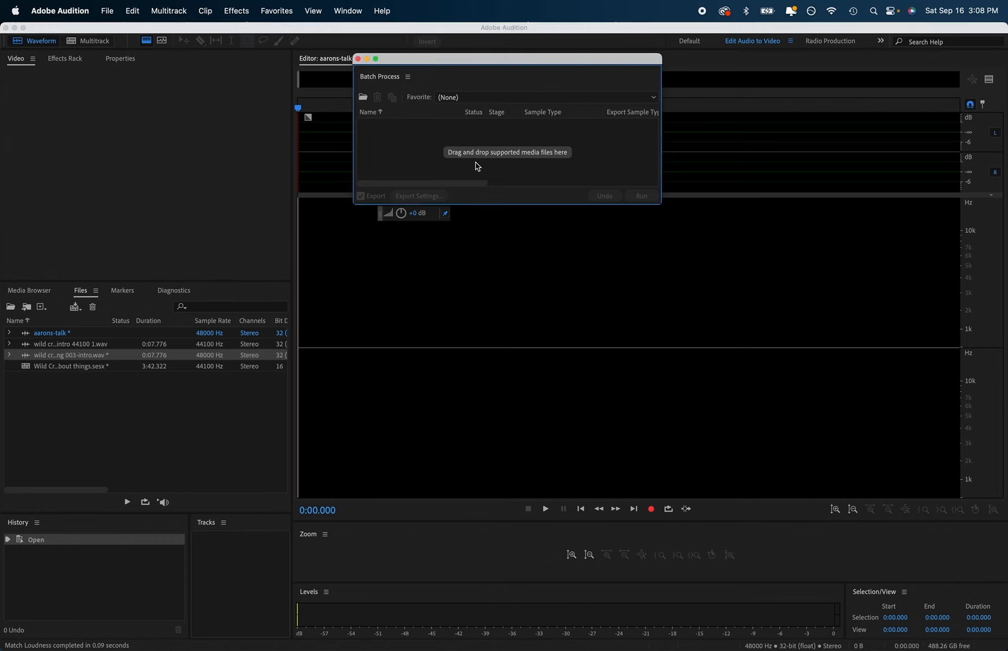
{"action": "left_click", "coordinate": [459, 98]}
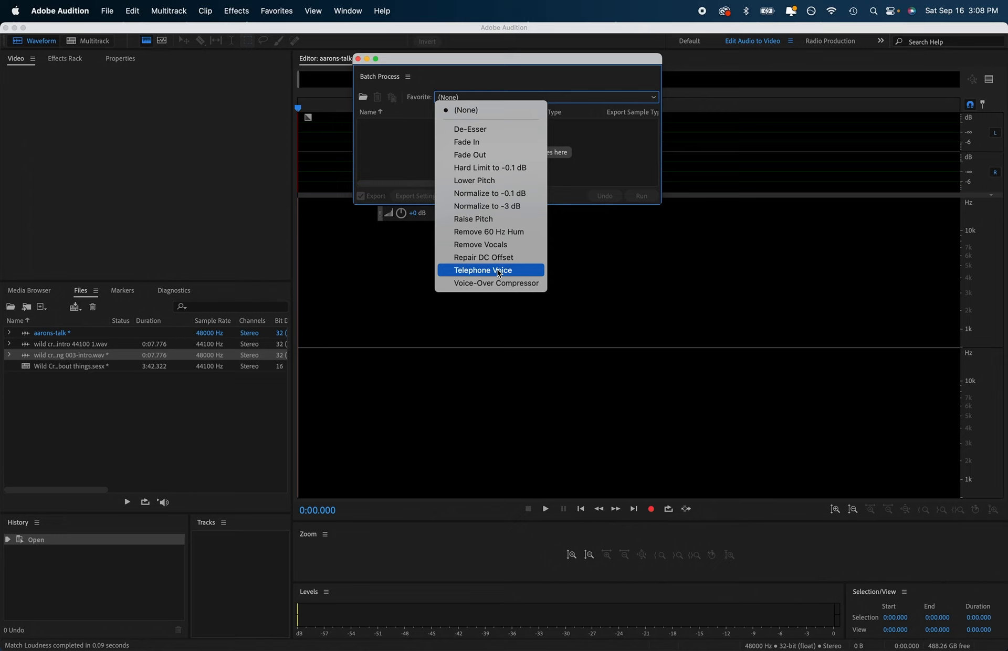
{"action": "left_click", "coordinate": [378, 135]}
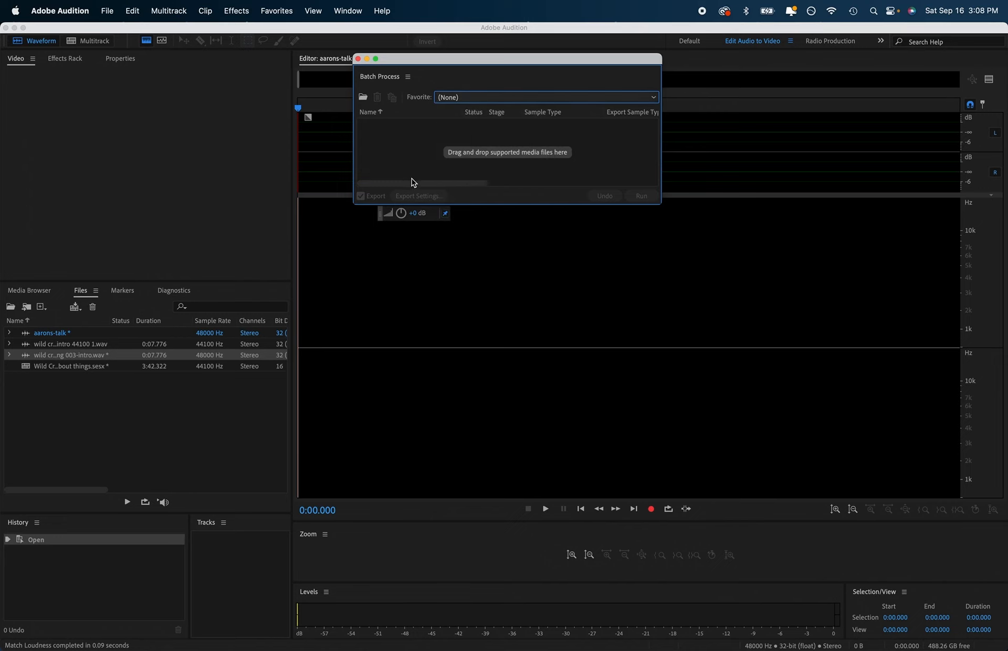
{"action": "left_click", "coordinate": [489, 99]}
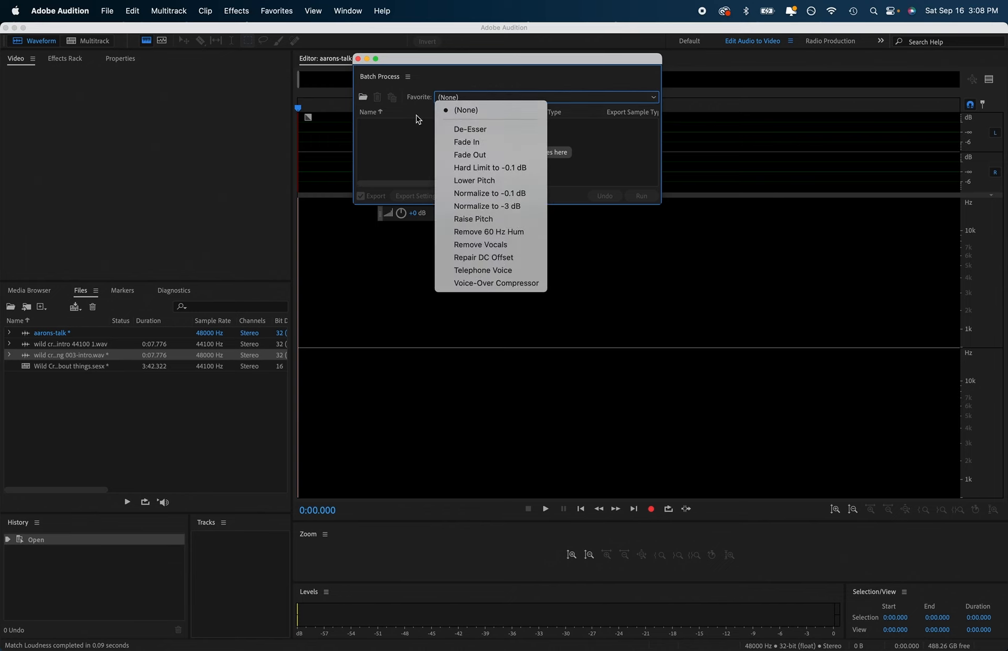
{"action": "left_click", "coordinate": [412, 136]}
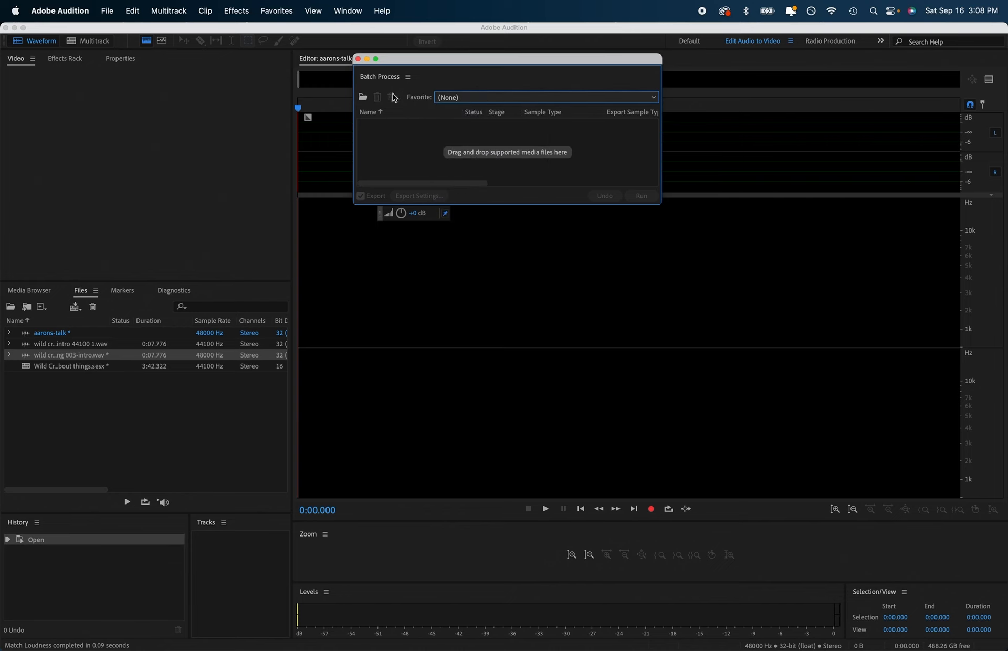
{"action": "left_click", "coordinate": [358, 58]}
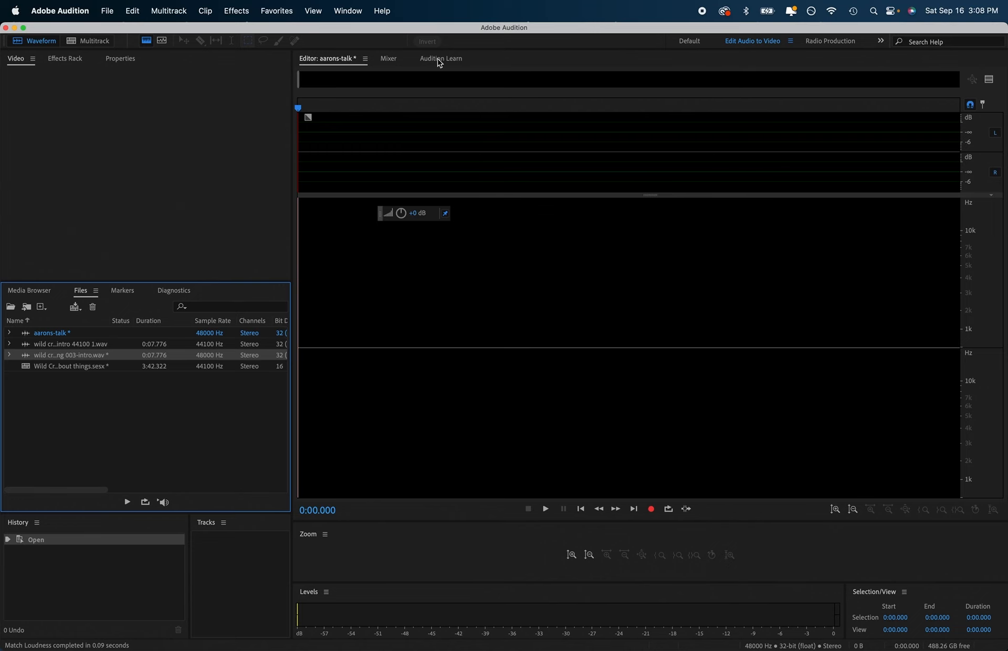
- Return to the Audition Learn lesson and advance to its "Power in simplicity" page
{"action": "left_click", "coordinate": [440, 59]}
{"action": "left_click", "coordinate": [957, 506]}
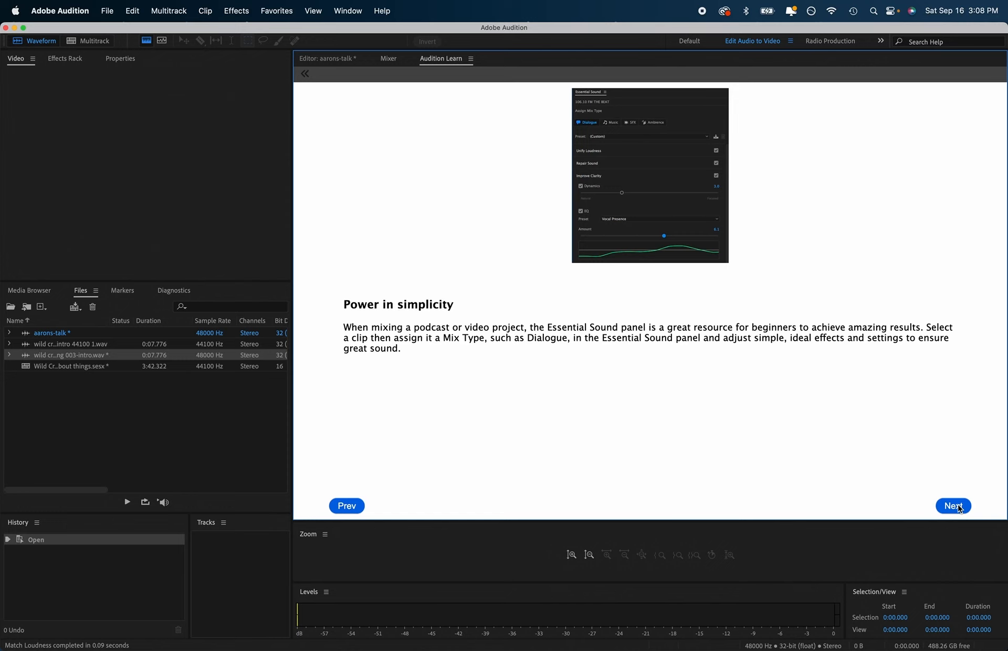
- Show the Essential Sound panel and shrink its window so it clears the lesson text
{"action": "left_click", "coordinate": [340, 9]}
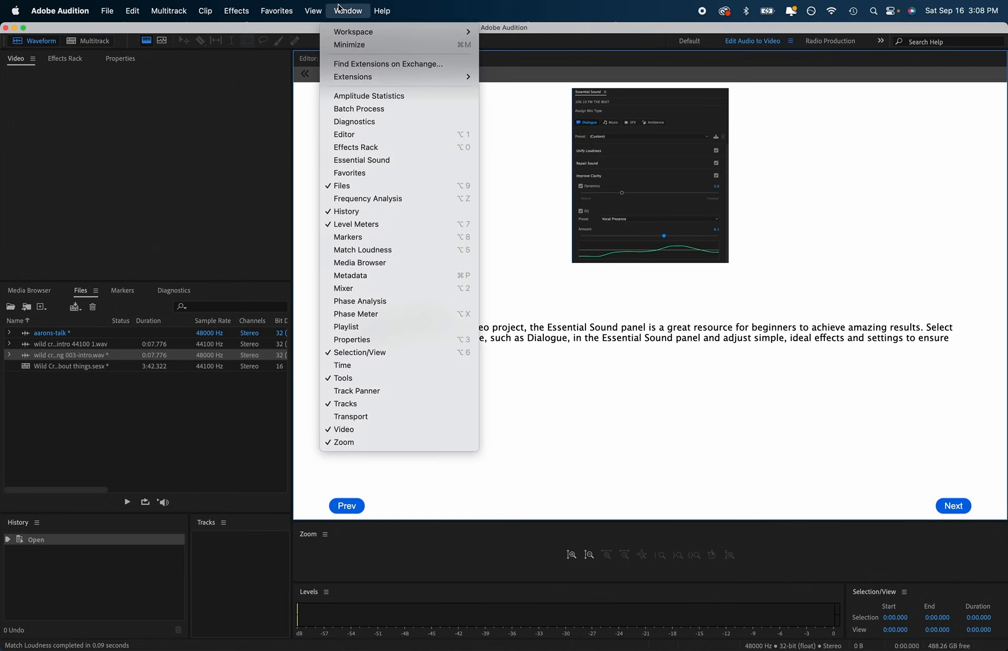
{"action": "left_click", "coordinate": [405, 161]}
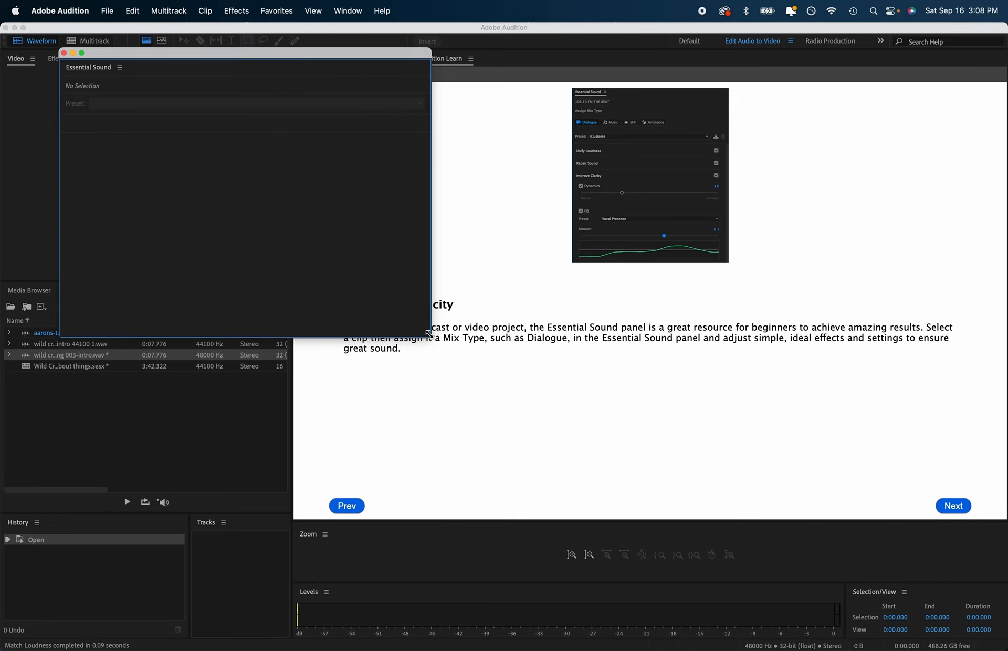
{"action": "left_click_drag", "start_coordinate": [431, 335], "coordinate": [306, 311]}
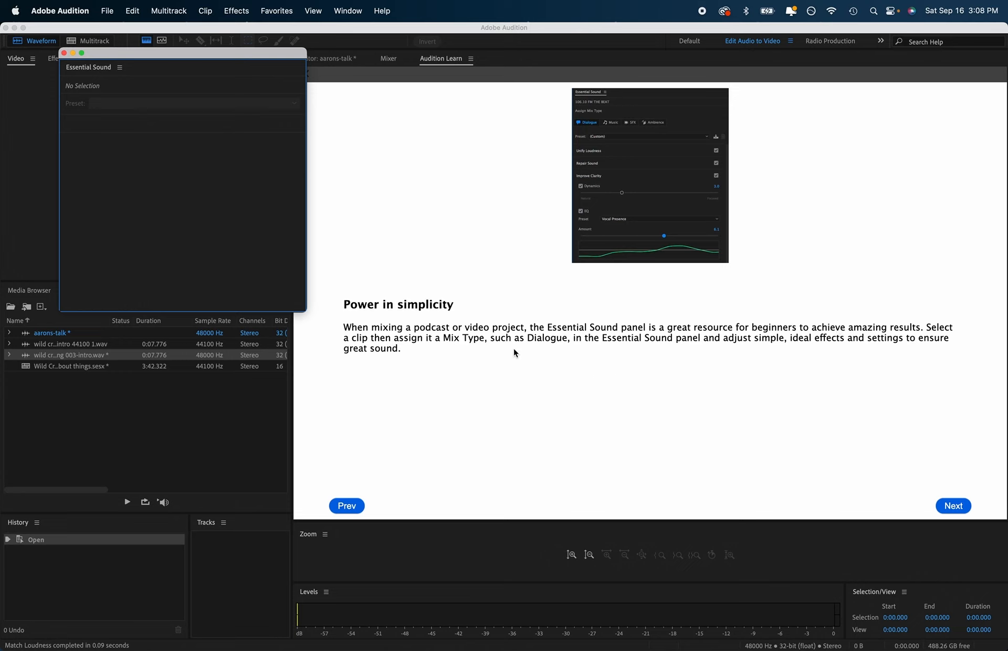
- Open the Wild Creating multitrack session and select the intro clip on the Sound FX track to bring up its Essential Sound tags
{"action": "left_click", "coordinate": [488, 349]}
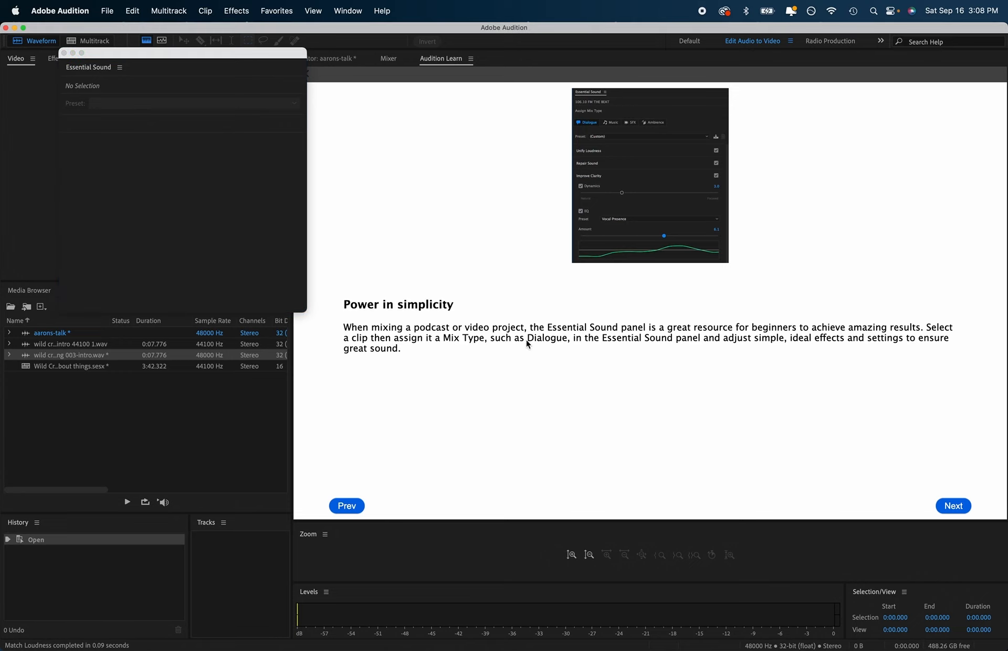
{"action": "left_click", "coordinate": [388, 58]}
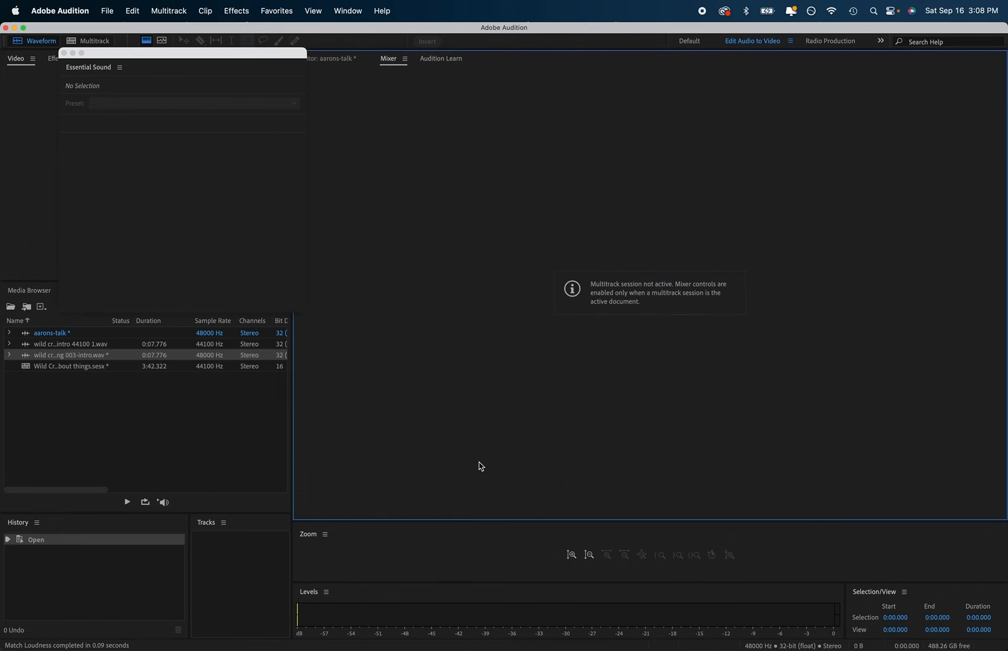
{"action": "left_click_drag", "start_coordinate": [271, 53], "coordinate": [259, 31]}
{"action": "left_click", "coordinate": [122, 369]}
{"action": "double_click", "coordinate": [122, 369]}
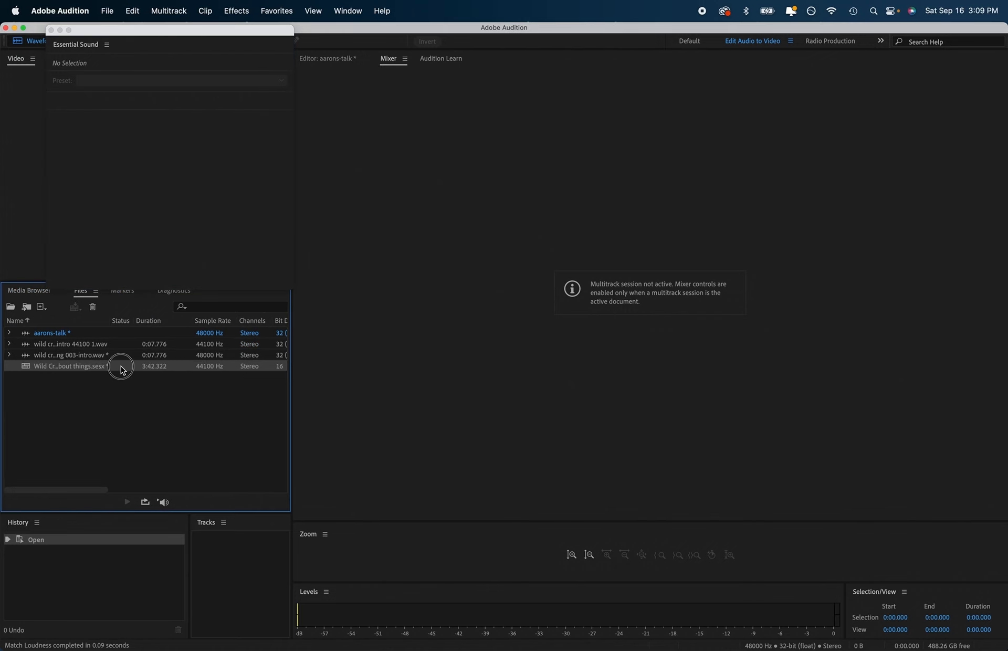
{"action": "left_click", "coordinate": [487, 312]}
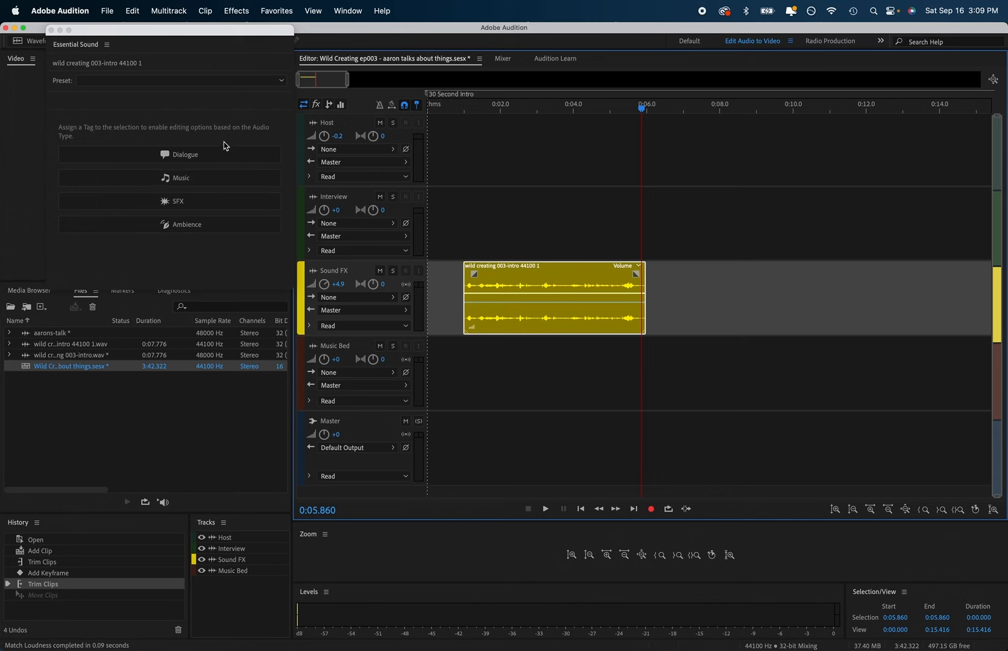
- Advance the Audition Learn lesson to the Adobe Audition Portal page and open the Adobe Audition Portal extension
{"action": "left_click", "coordinate": [551, 60]}
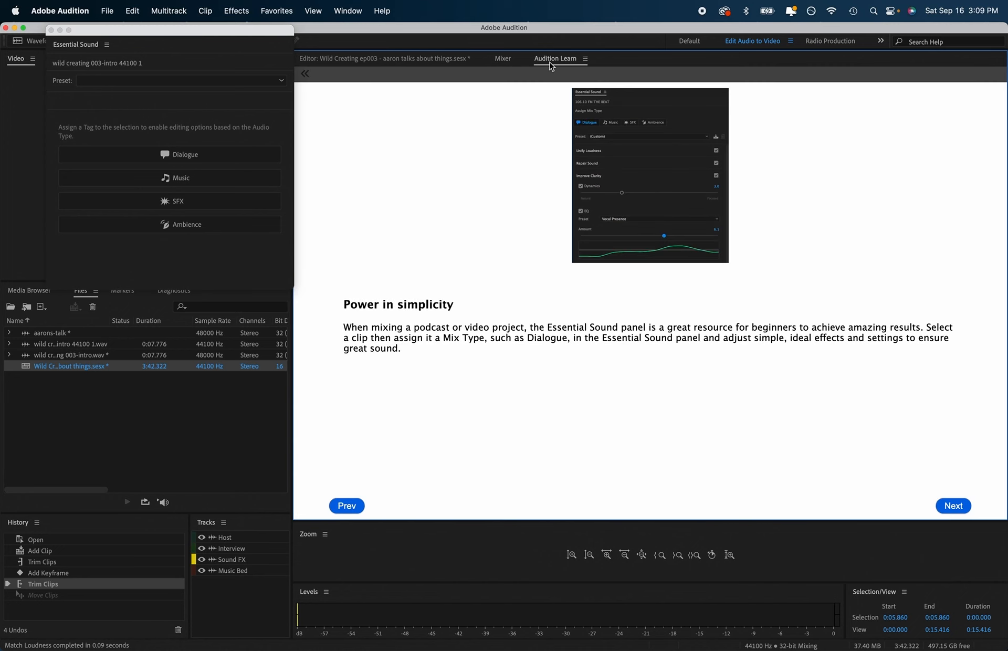
{"action": "left_click", "coordinate": [966, 512]}
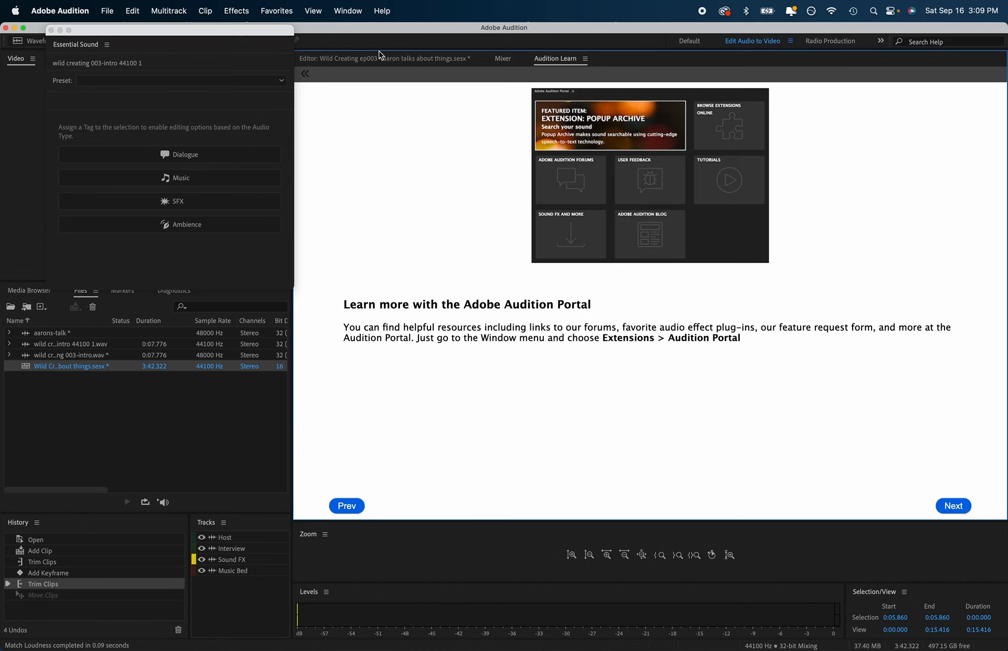
{"action": "left_click", "coordinate": [346, 11]}
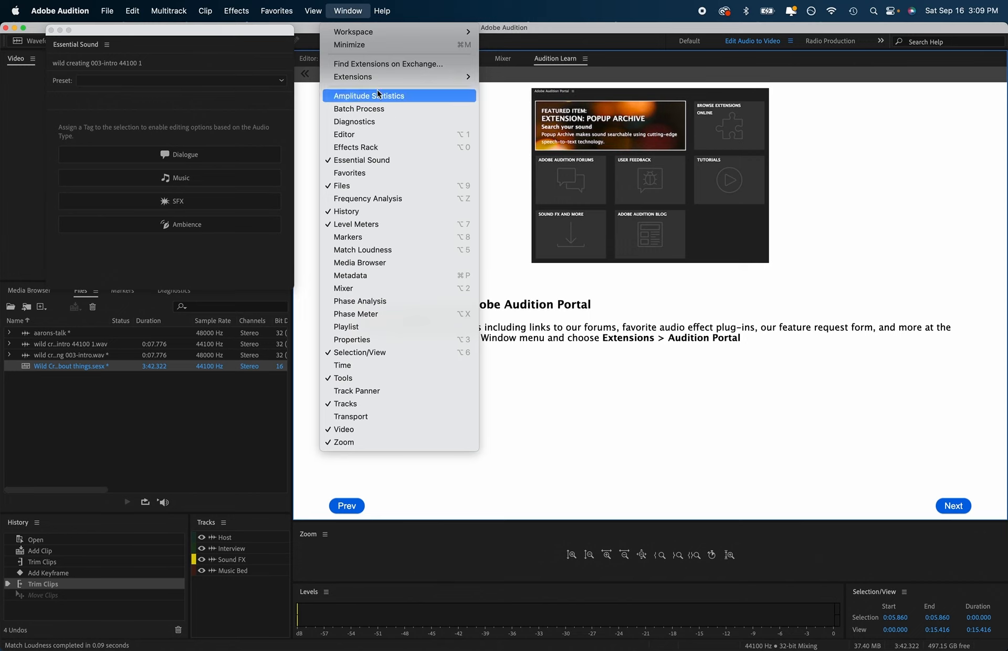
{"action": "mouse_move", "coordinate": [380, 78]}
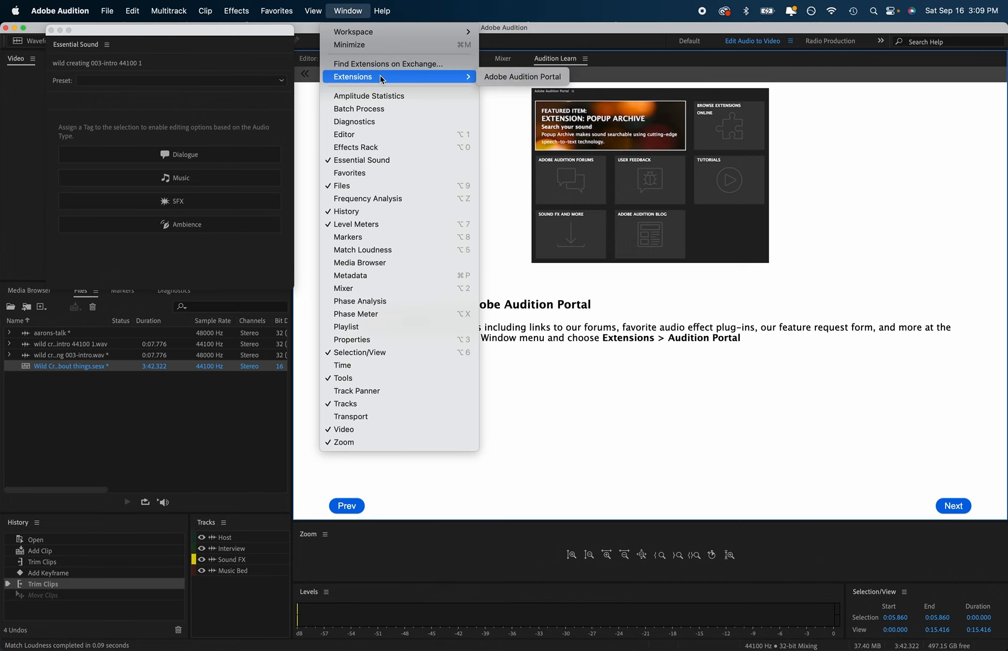
{"action": "left_click", "coordinate": [547, 75]}
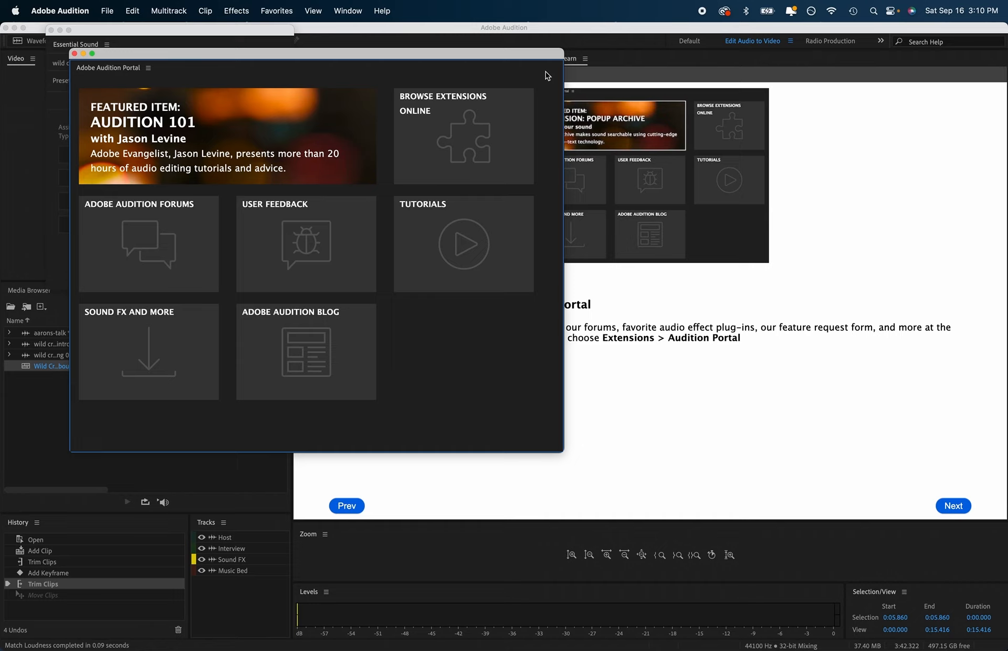
- Open the portal's Sound FX and More link in Chrome, return to Audition and close the portal
{"action": "left_click", "coordinate": [157, 328]}
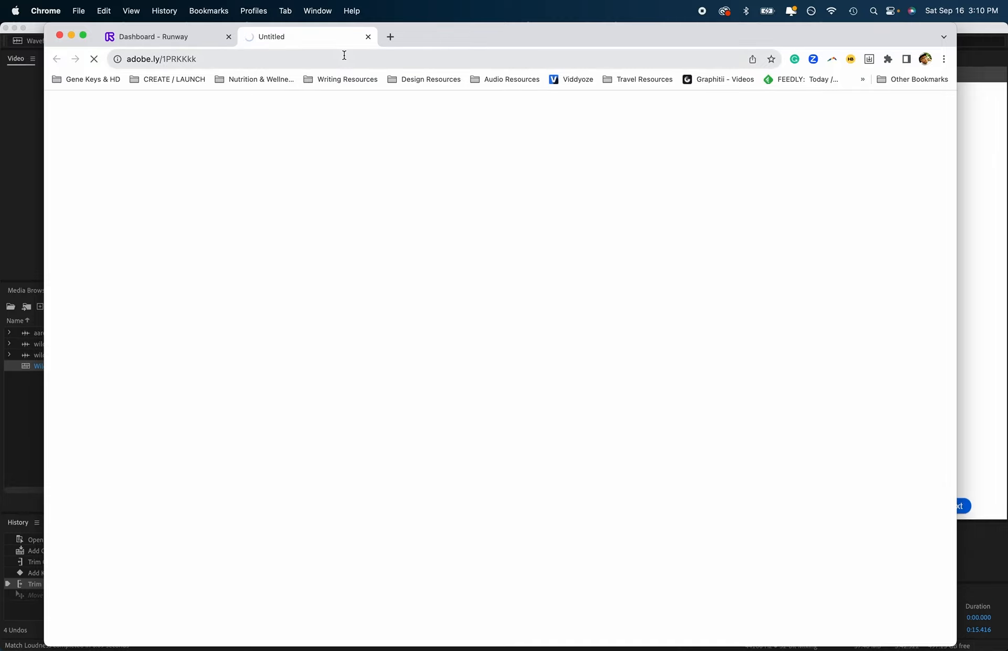
{"action": "left_click", "coordinate": [31, 158]}
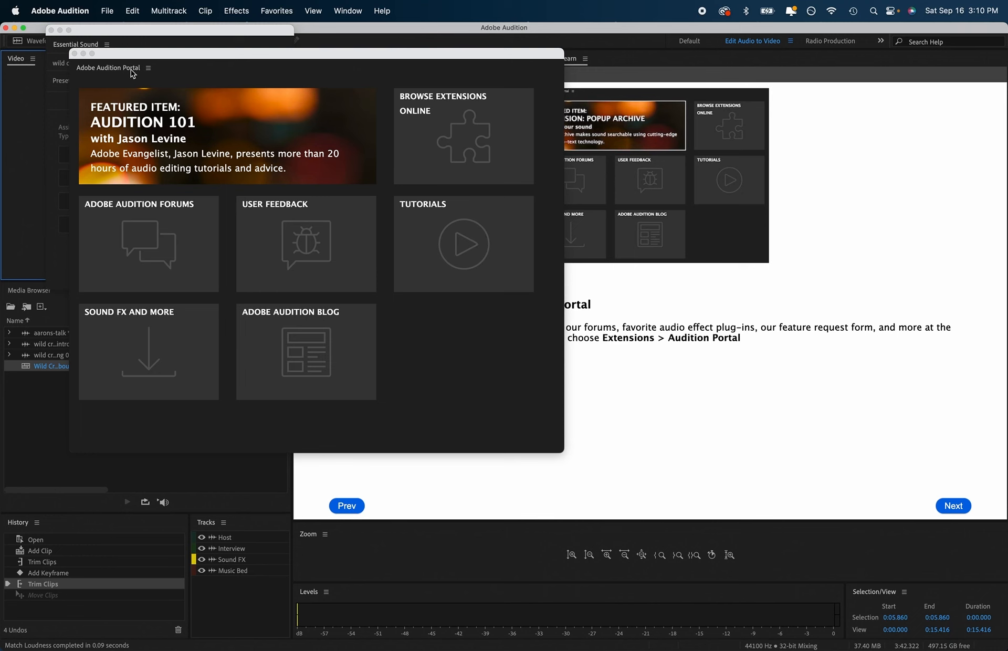
{"action": "left_click", "coordinate": [74, 53]}
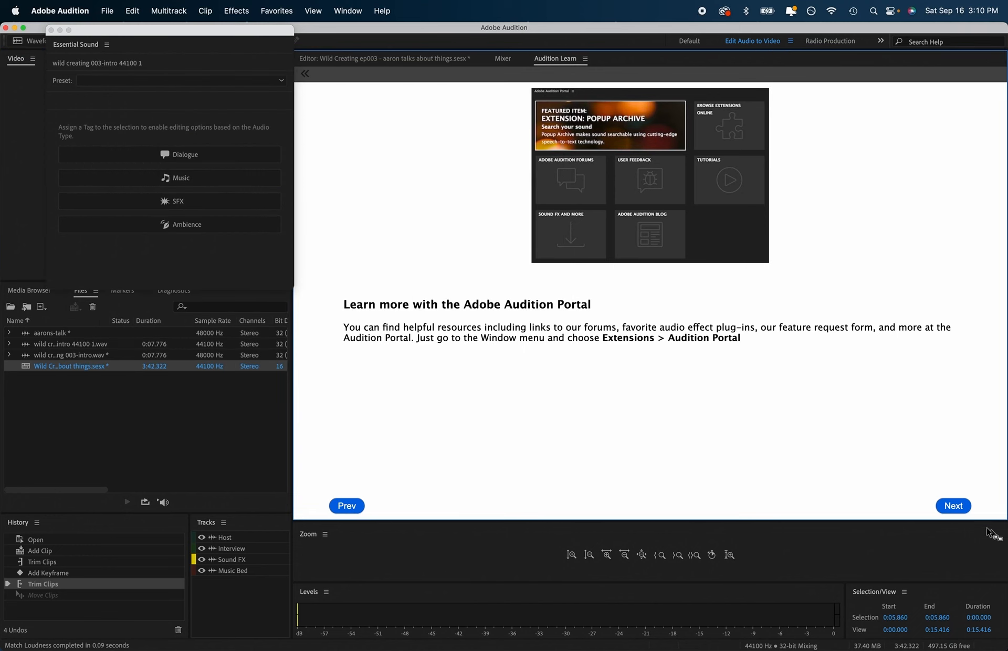
- Finish the "Getting started with Adobe Audition" walkthrough and start "Create your first podcast"
{"action": "left_click", "coordinate": [960, 508]}
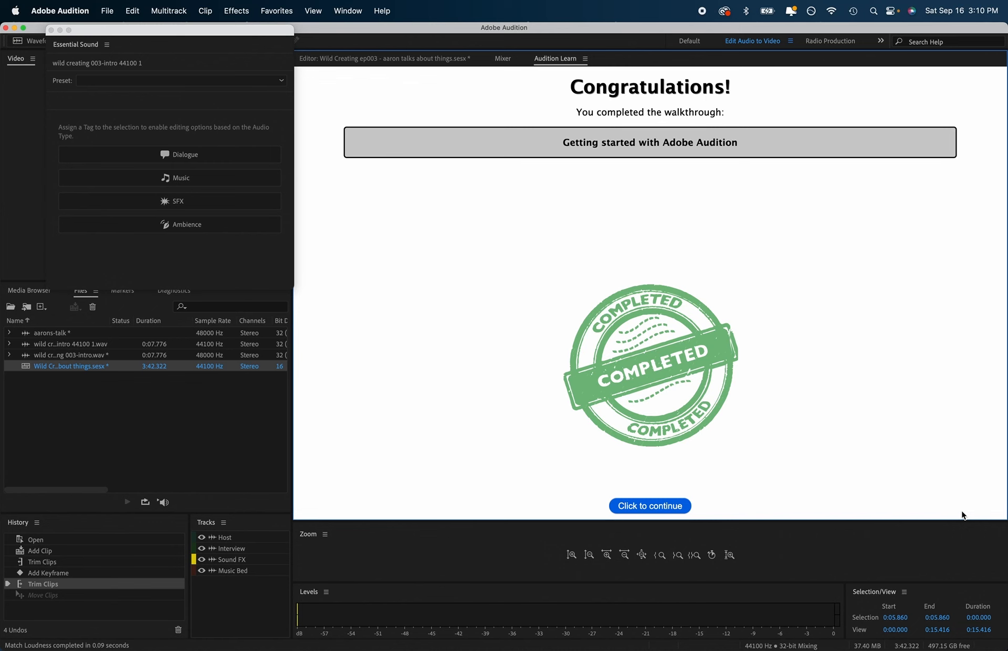
{"action": "left_click", "coordinate": [677, 507]}
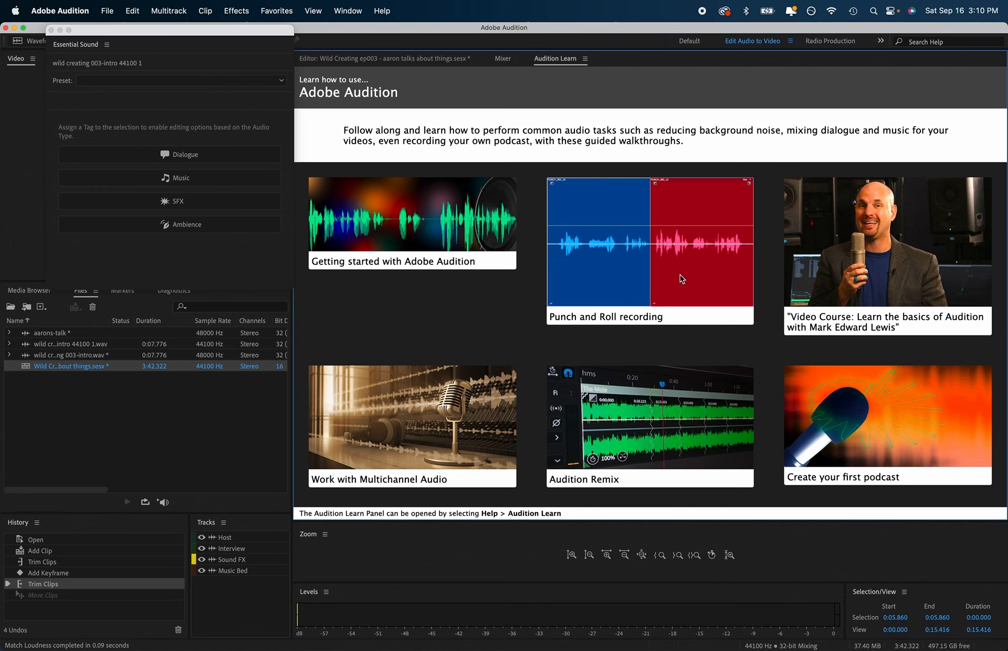
{"action": "left_click", "coordinate": [880, 425]}
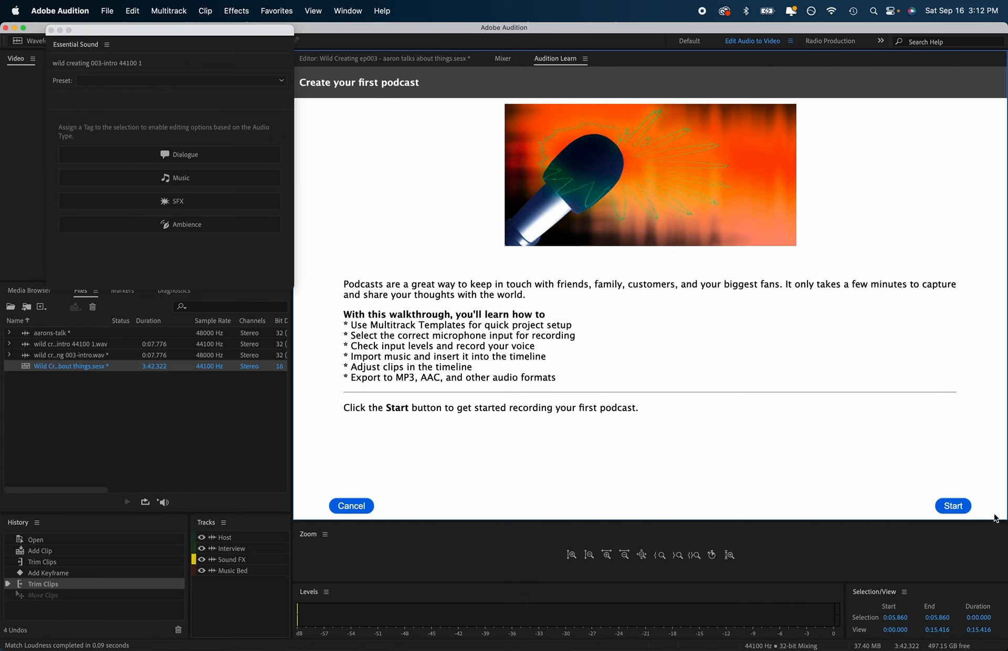
{"action": "left_click", "coordinate": [961, 506]}
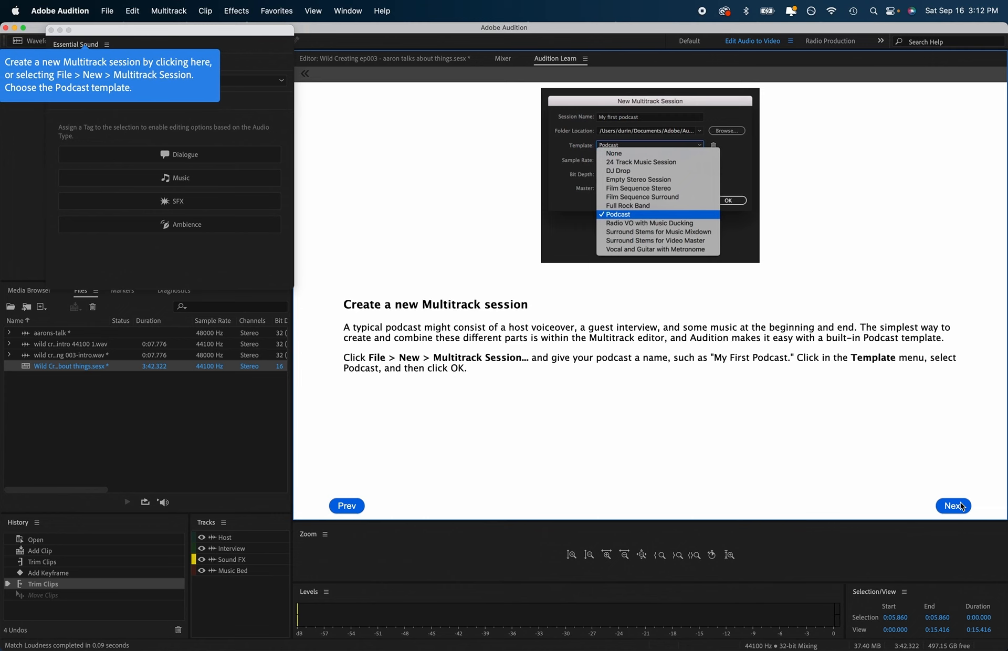
- Save the Wild Creating ep003 multitrack session and return to the "Create a new Multitrack session" lesson page
{"action": "left_click", "coordinate": [415, 59]}
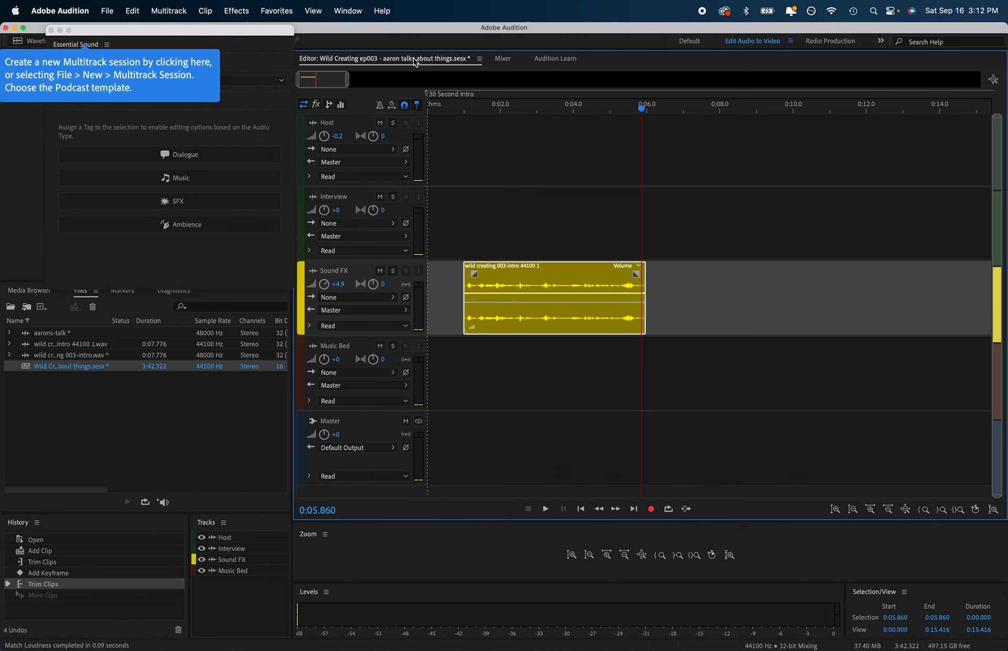
{"action": "left_click", "coordinate": [548, 58]}
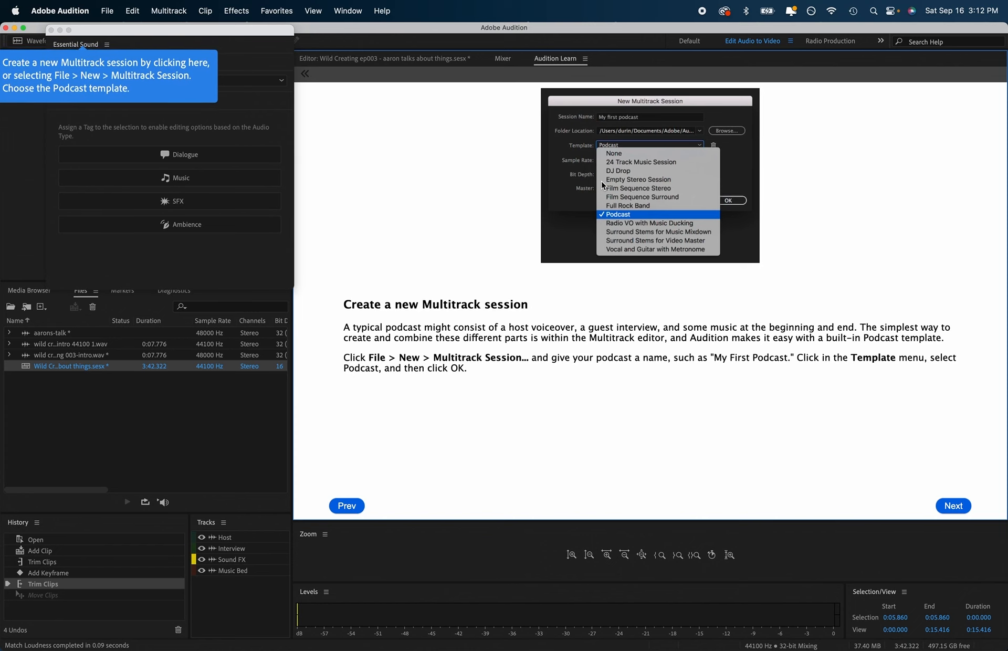
{"action": "left_click", "coordinate": [366, 60]}
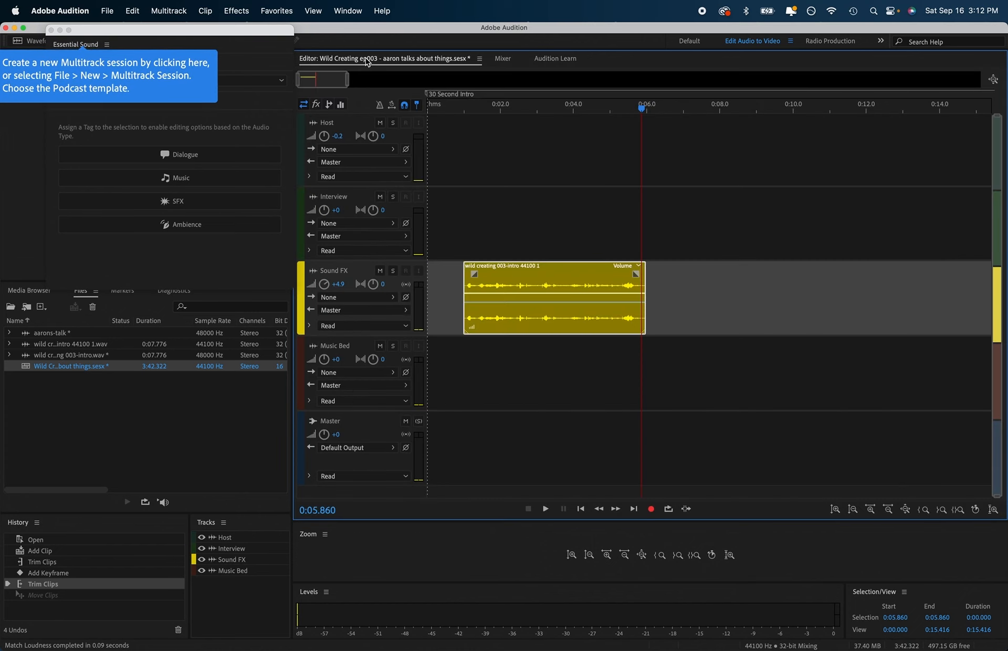
{"action": "key", "text": "super+s"}
{"action": "left_click", "coordinate": [560, 56]}
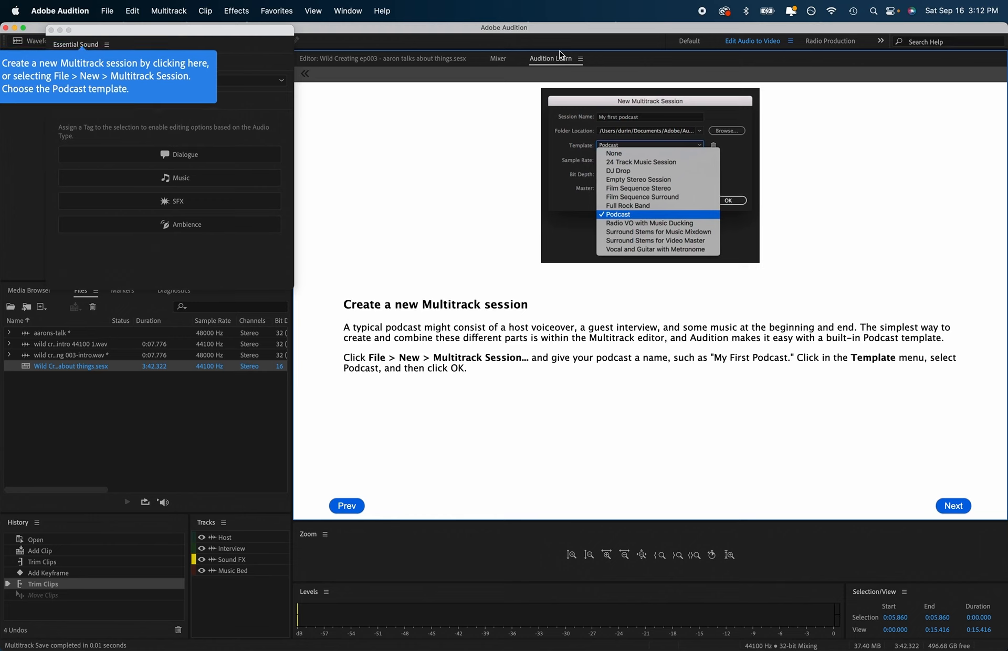
- Go through the Host, Interview, Sound FX, Music Bed and Master tracks in the multitrack editor
{"action": "left_click", "coordinate": [363, 59]}
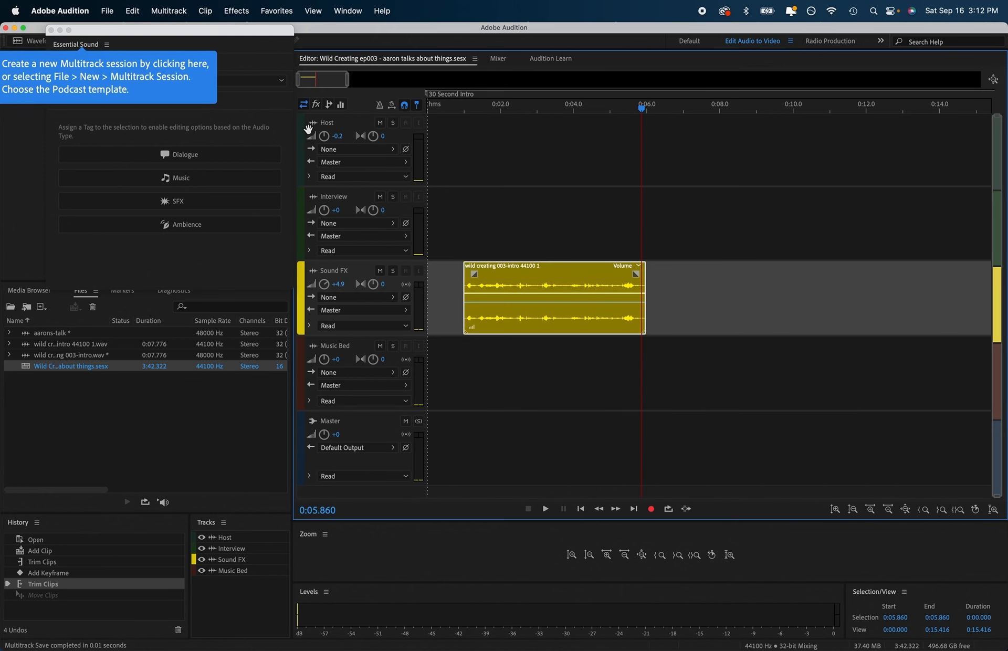
{"action": "left_click", "coordinate": [336, 127]}
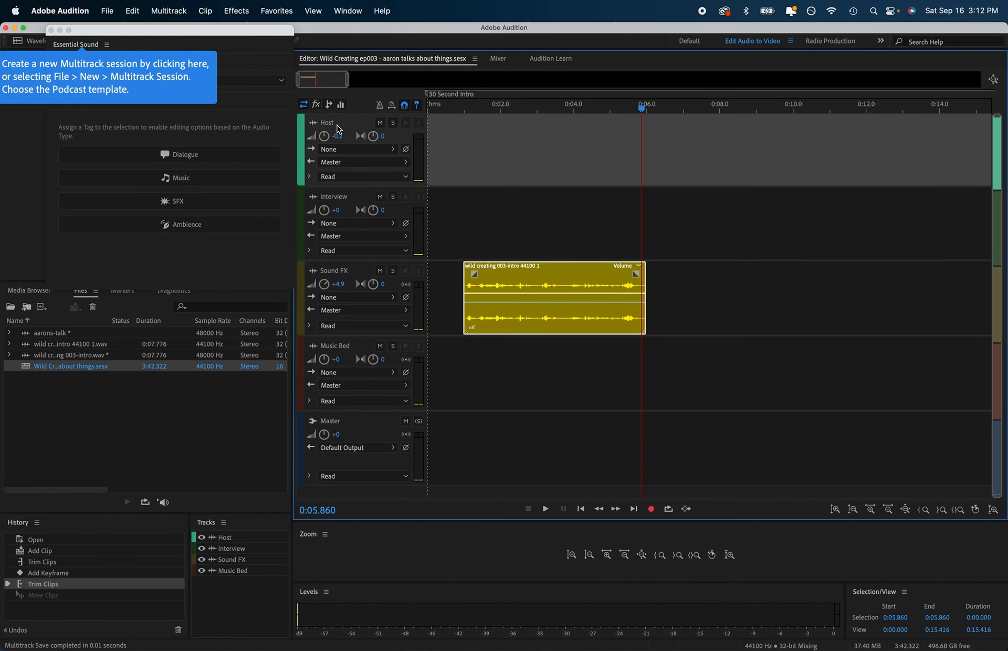
{"action": "left_click", "coordinate": [318, 210]}
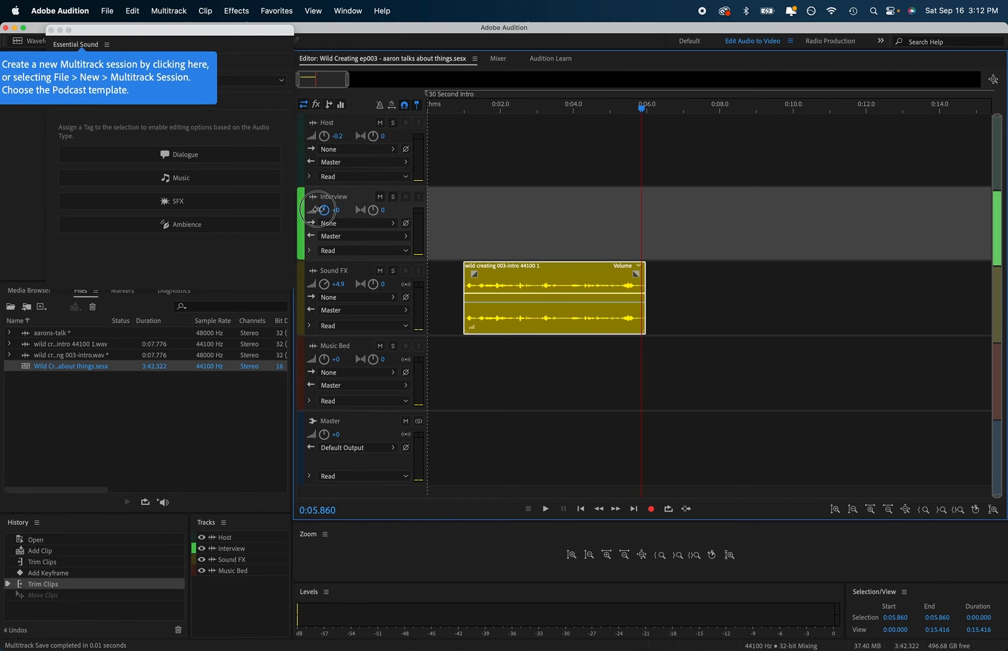
{"action": "left_click", "coordinate": [339, 271]}
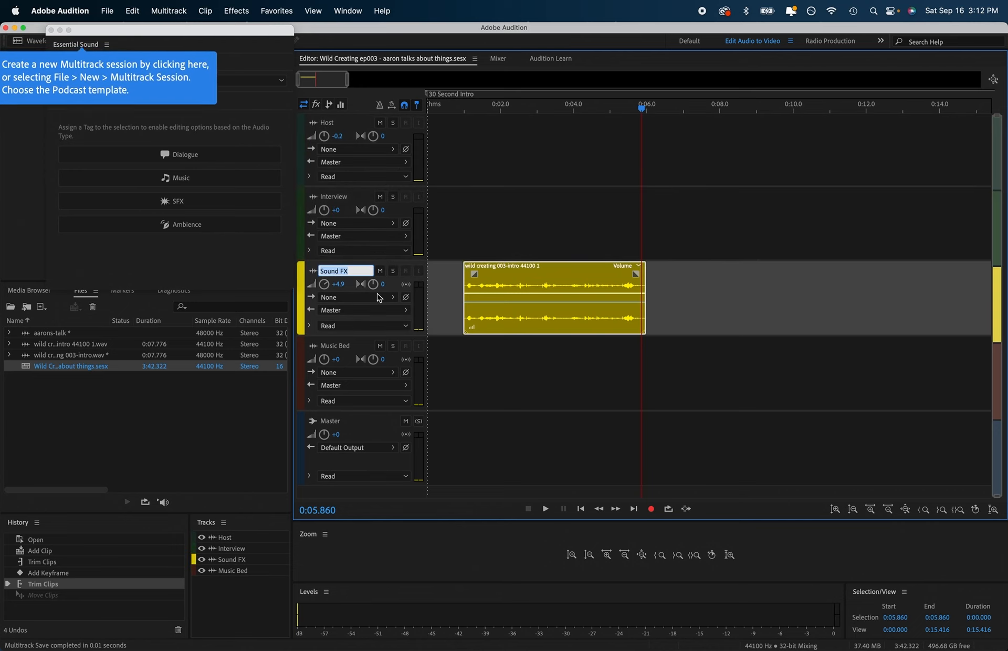
{"action": "left_click", "coordinate": [337, 346]}
{"action": "left_click", "coordinate": [350, 429]}
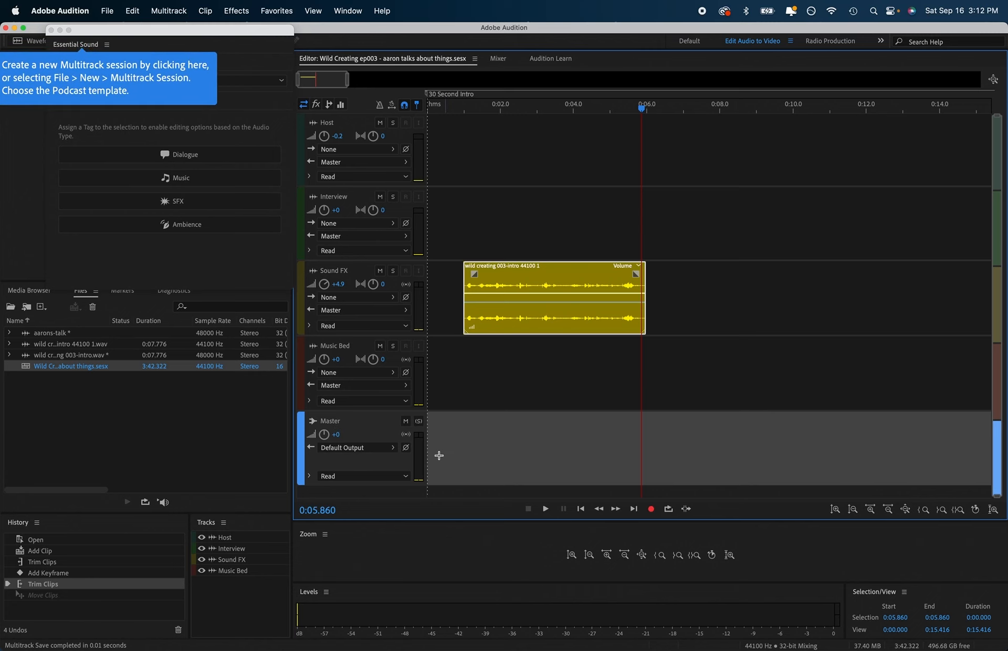
{"action": "left_click", "coordinate": [505, 62]}
{"action": "left_click", "coordinate": [449, 62]}
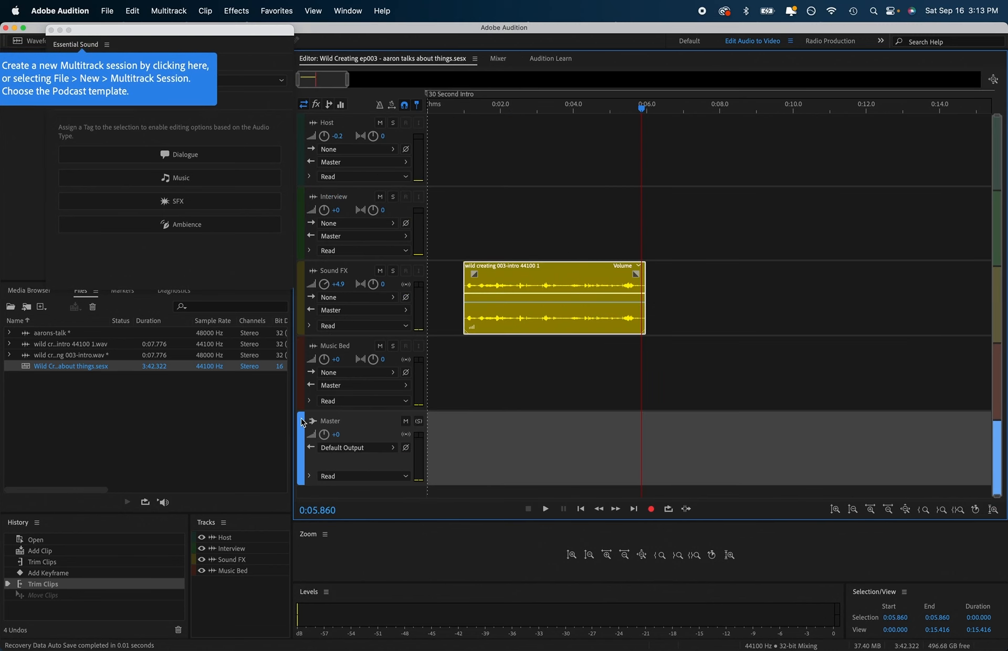
- Set the Master track's stereo output to Default Output
{"action": "left_click", "coordinate": [375, 448]}
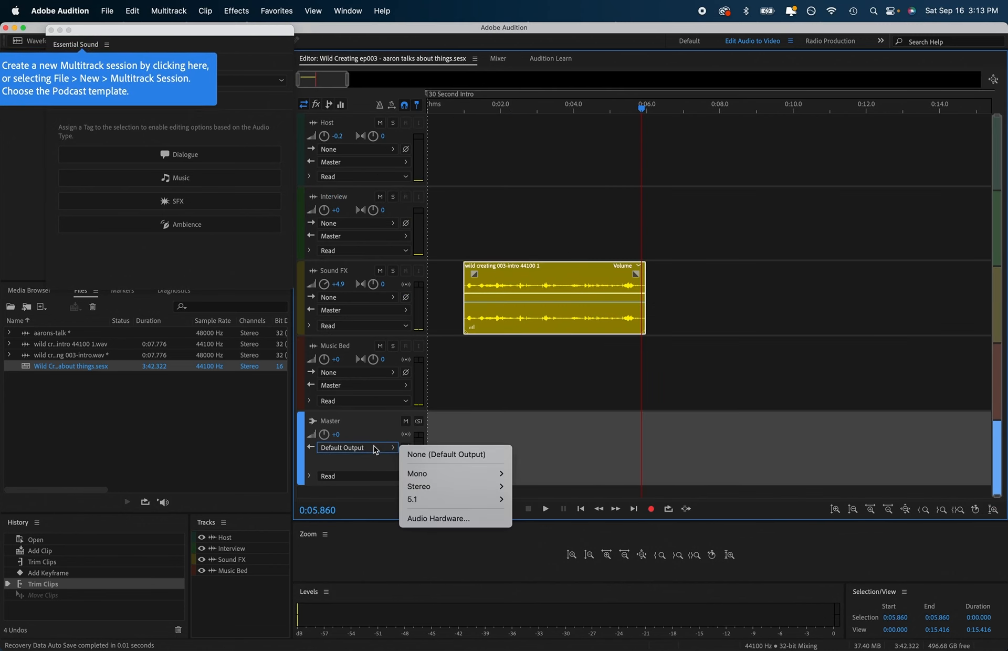
{"action": "mouse_move", "coordinate": [420, 486]}
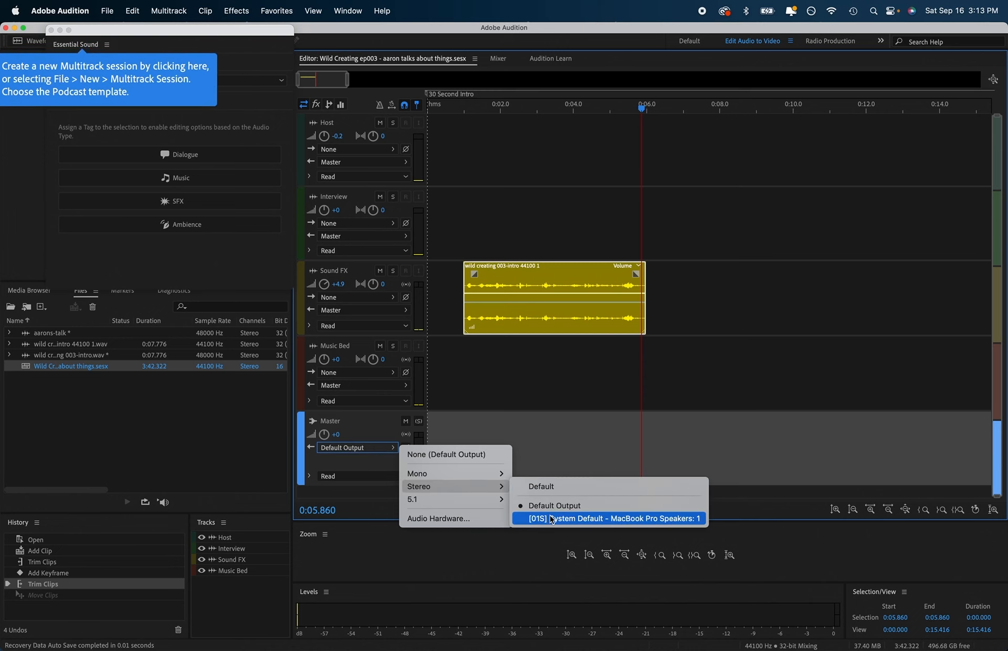
{"action": "left_click", "coordinate": [554, 505]}
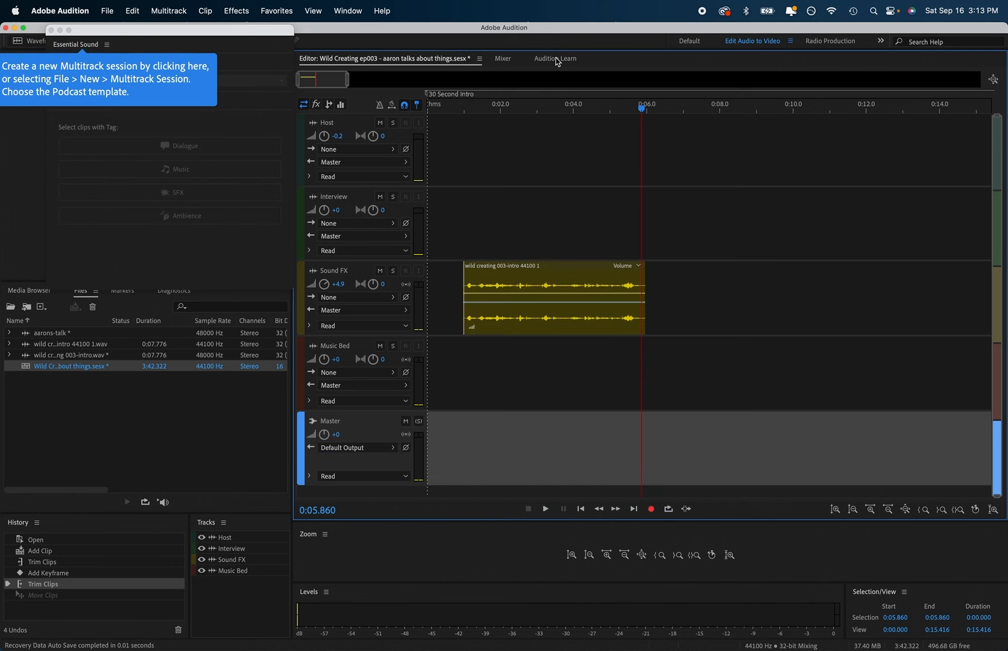
- Advance the podcast lesson to the "Set up your microphone" page and return to the multitrack editor
{"action": "left_click", "coordinate": [558, 61]}
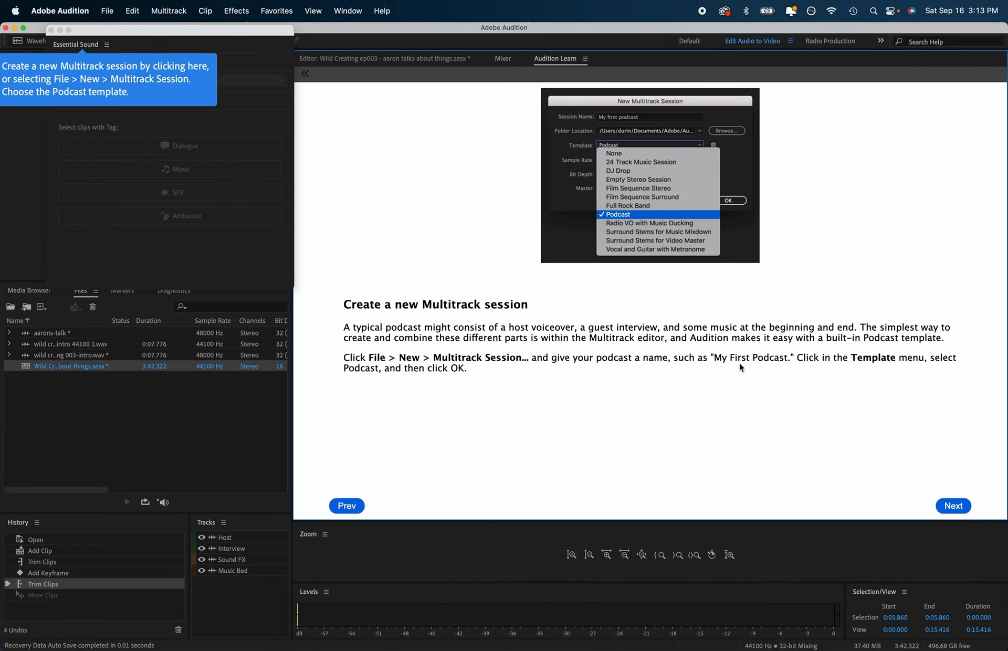
{"action": "left_click", "coordinate": [953, 506]}
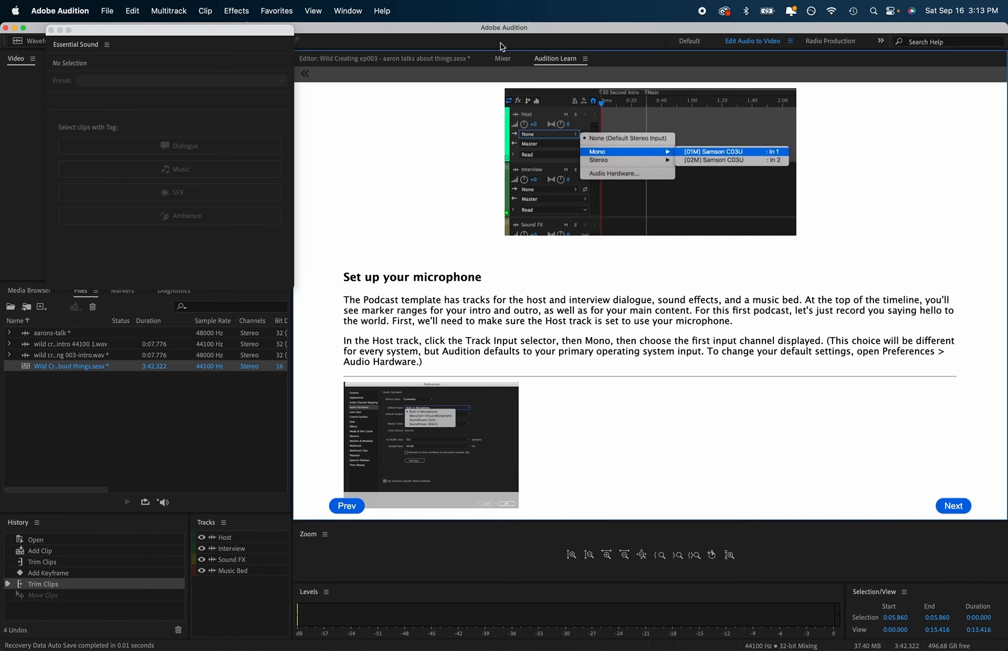
{"action": "left_click", "coordinate": [371, 59]}
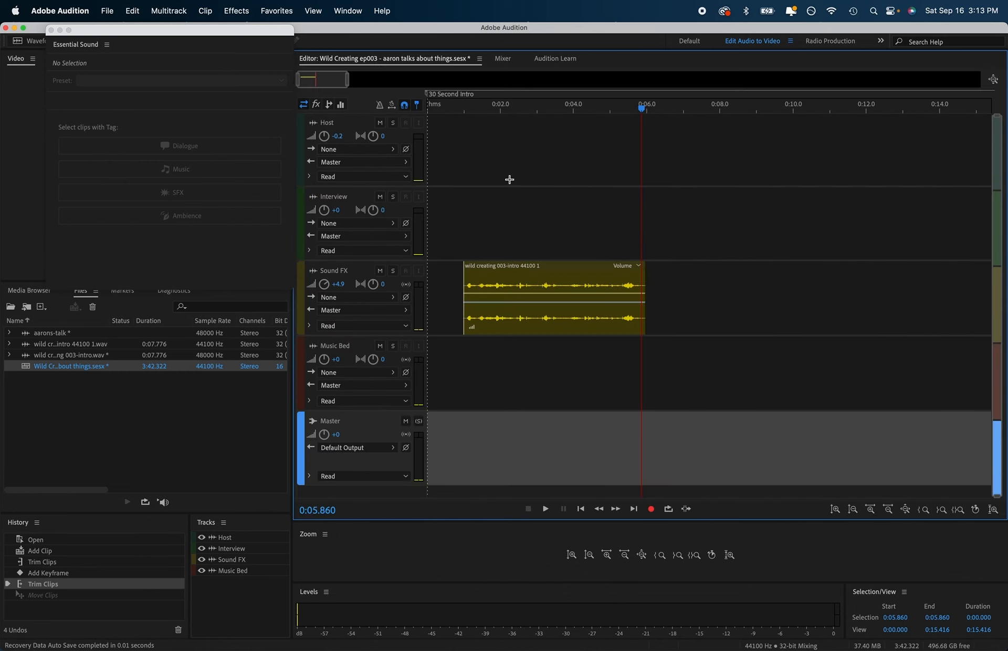
- Place the playhead at about 0:36 in the Main section, select the Host track and fit the whole session in the timeline
{"action": "scroll", "coordinate": [509, 176], "scroll_direction": "up", "scroll_amount": 5}
{"action": "scroll", "coordinate": [509, 176], "scroll_direction": "down", "scroll_amount": 10}
{"action": "scroll", "coordinate": [509, 176], "scroll_direction": "up", "scroll_amount": 5}
{"action": "scroll", "coordinate": [509, 176], "scroll_direction": "down", "scroll_amount": 8}
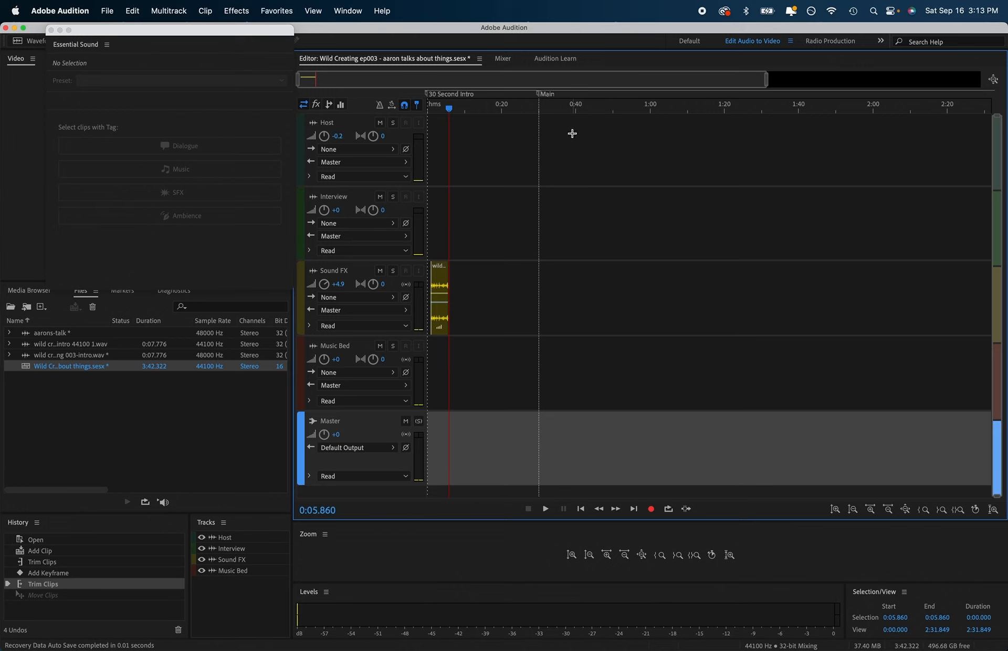
{"action": "left_click", "coordinate": [562, 109]}
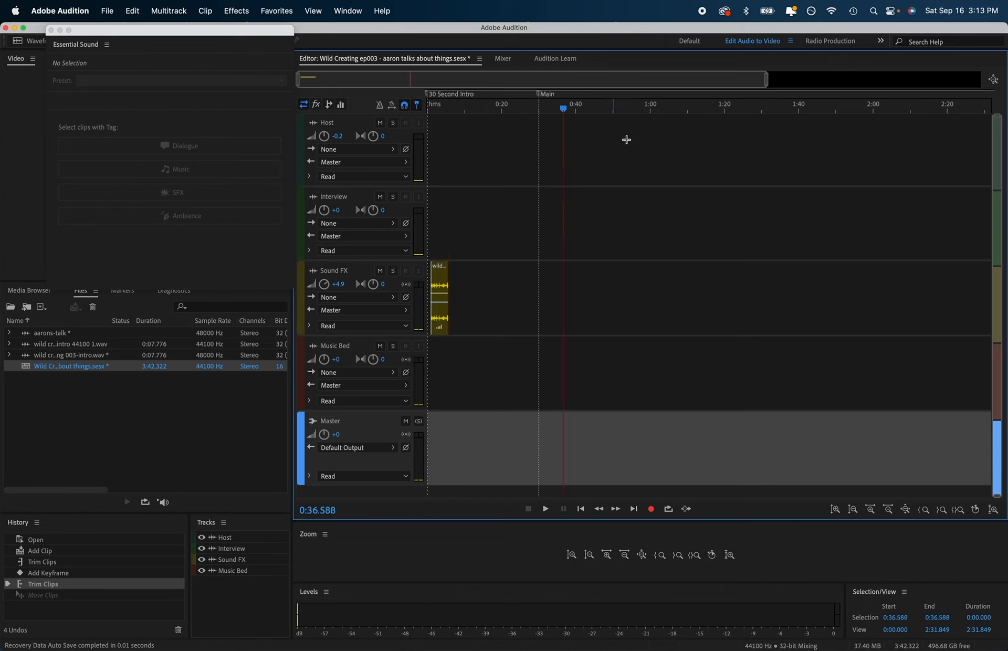
{"action": "left_click", "coordinate": [751, 167]}
{"action": "key", "text": "backslash"}
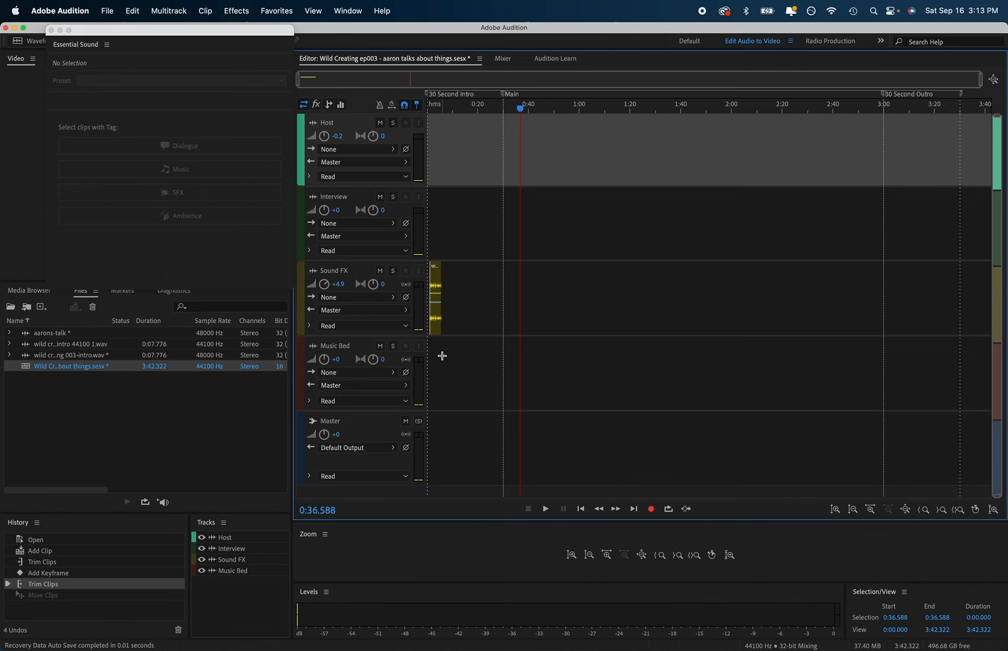
- Select the Sound FX track and return the playhead to the start of the session
{"action": "left_click", "coordinate": [653, 275]}
{"action": "left_click", "coordinate": [521, 109]}
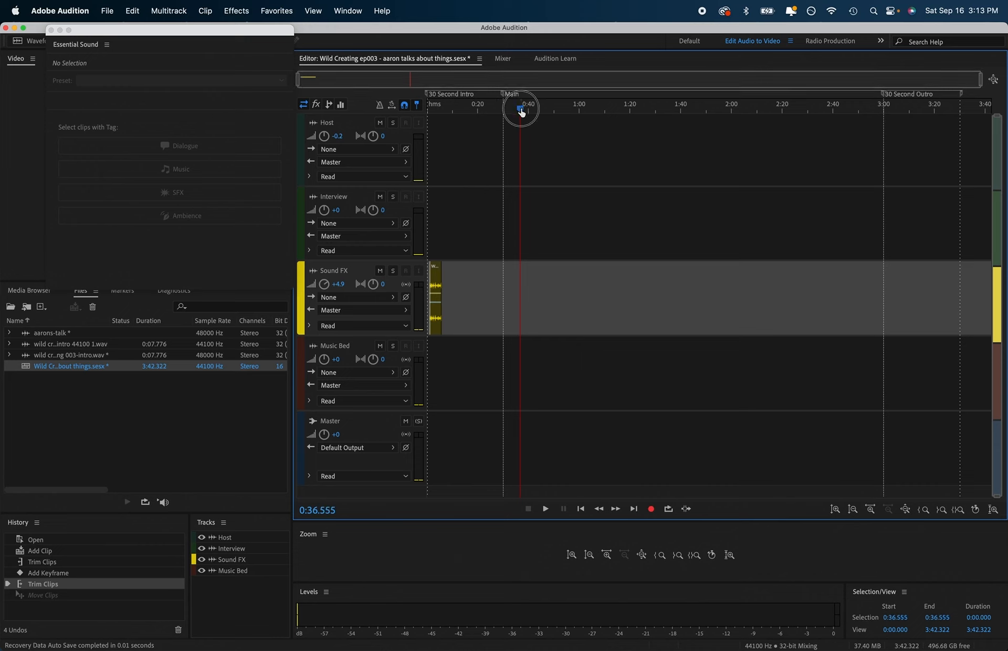
{"action": "left_click_drag", "start_coordinate": [521, 110], "coordinate": [412, 115]}
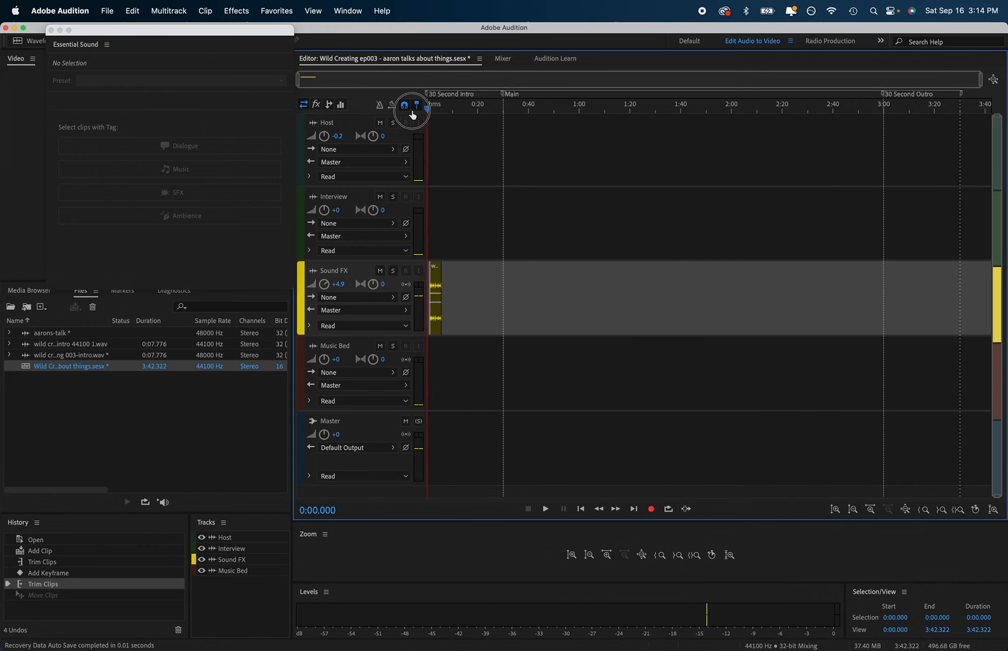
- Check the "Set up your microphone" lesson page and return to the multitrack editor
{"action": "left_click", "coordinate": [562, 62]}
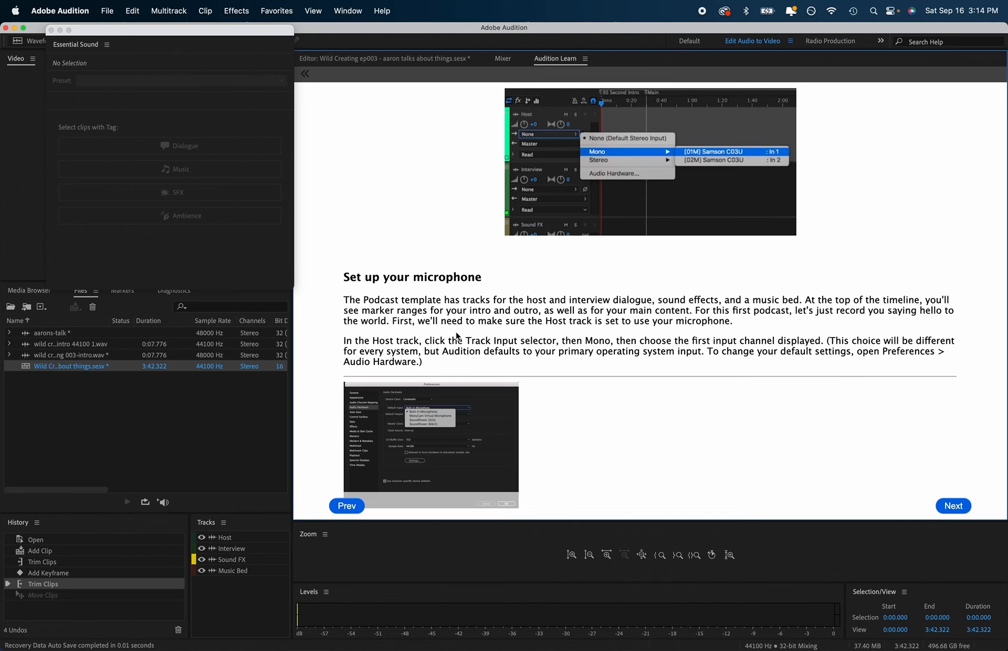
{"action": "left_click", "coordinate": [408, 59]}
- Scrub the playhead across the Sound FX clip to its end at about 0:06
{"action": "right_click", "coordinate": [483, 280]}
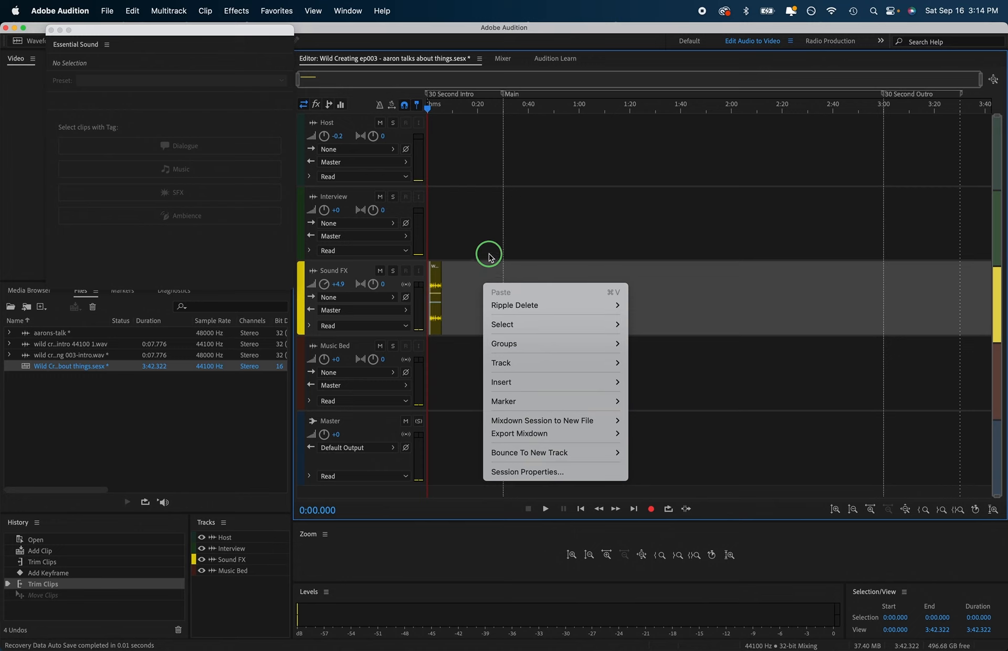
{"action": "left_click", "coordinate": [487, 254]}
{"action": "left_click", "coordinate": [480, 286]}
{"action": "scroll", "coordinate": [482, 288], "scroll_direction": "up", "scroll_amount": 10}
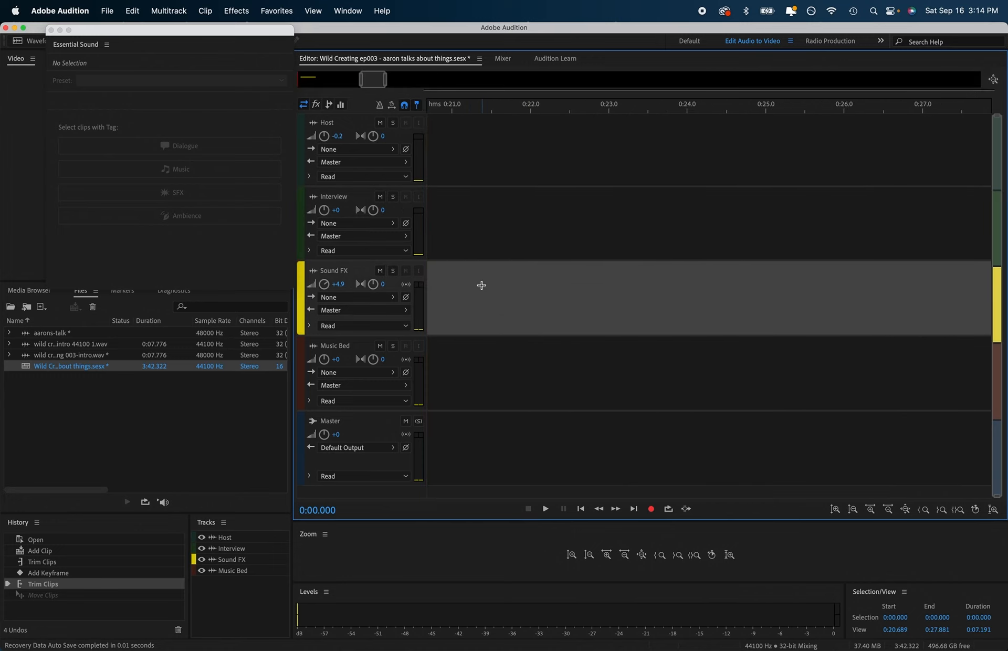
{"action": "scroll", "coordinate": [481, 285], "scroll_direction": "down", "scroll_amount": 10}
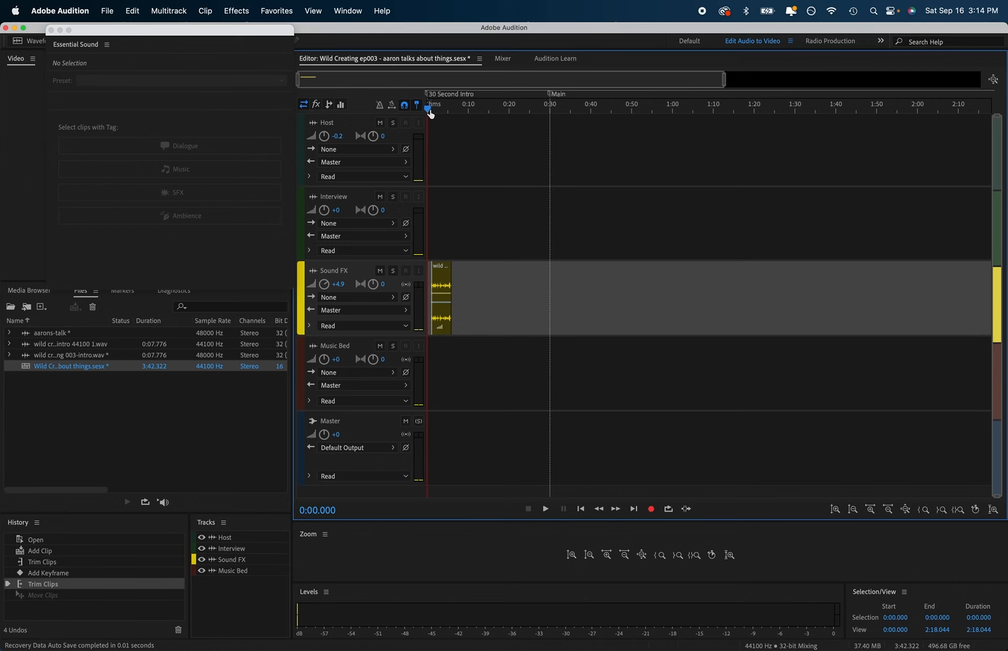
{"action": "left_click_drag", "start_coordinate": [429, 112], "coordinate": [454, 115]}
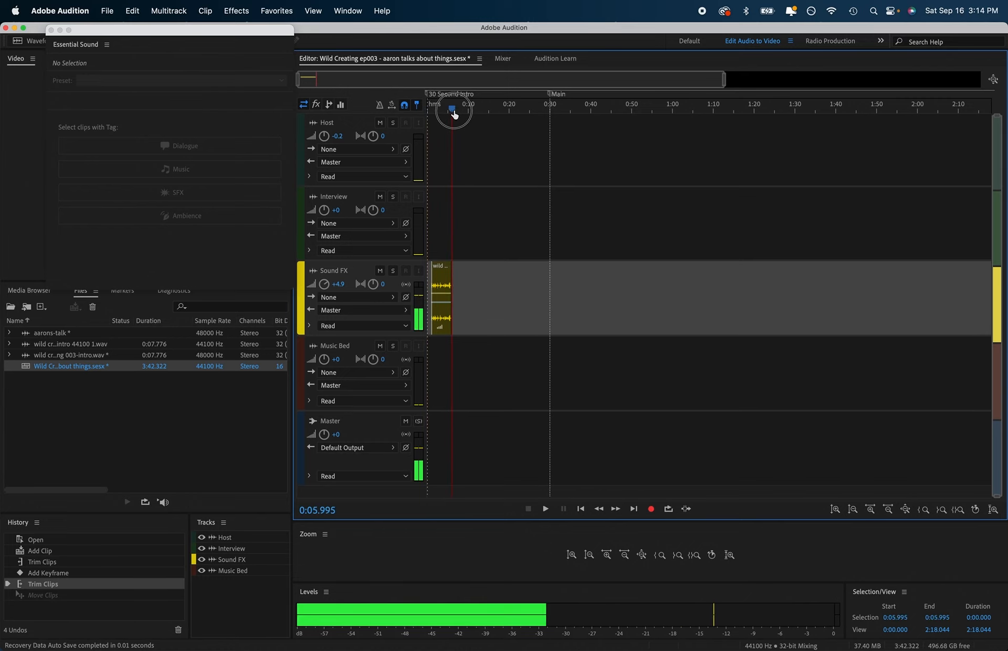
{"action": "scroll", "coordinate": [468, 306], "scroll_direction": "down", "scroll_amount": 5}
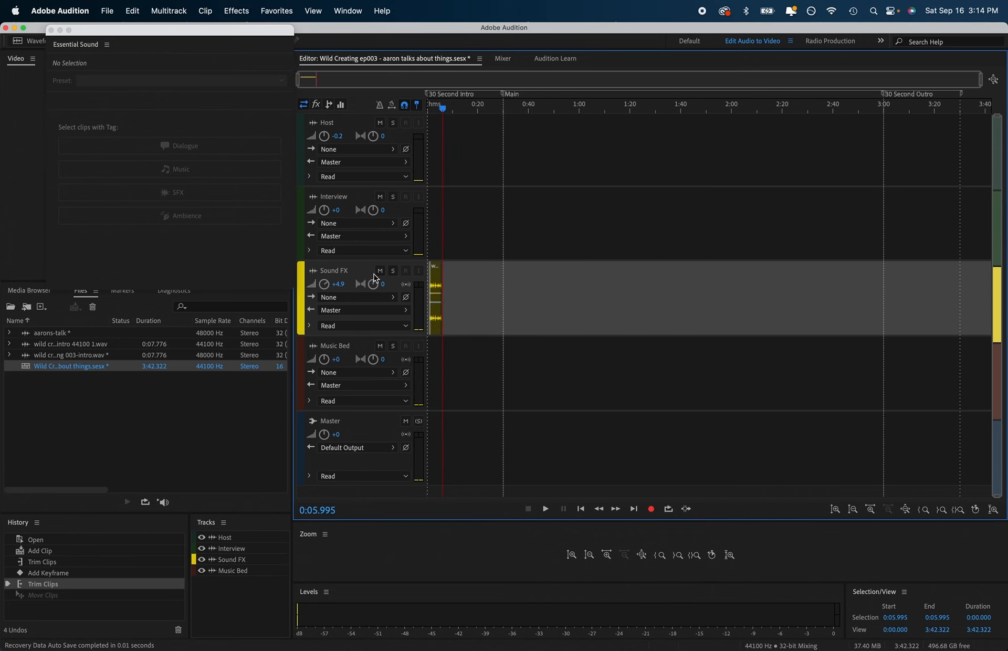
- Set the Sound FX track's input to the default stereo input
{"action": "left_click", "coordinate": [393, 299]}
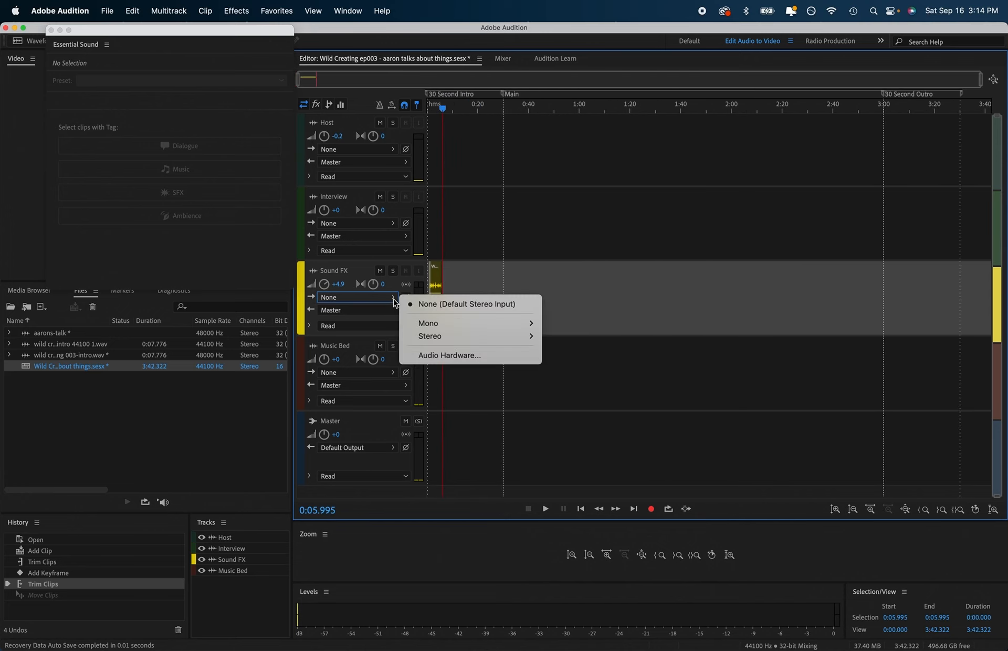
{"action": "mouse_move", "coordinate": [480, 337]}
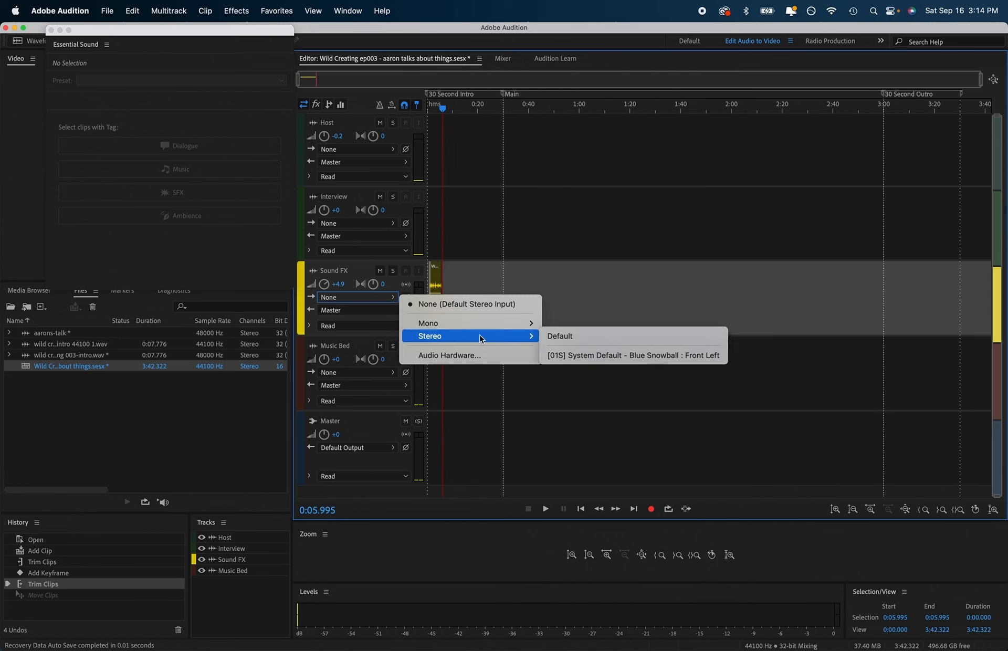
{"action": "left_click", "coordinate": [561, 342]}
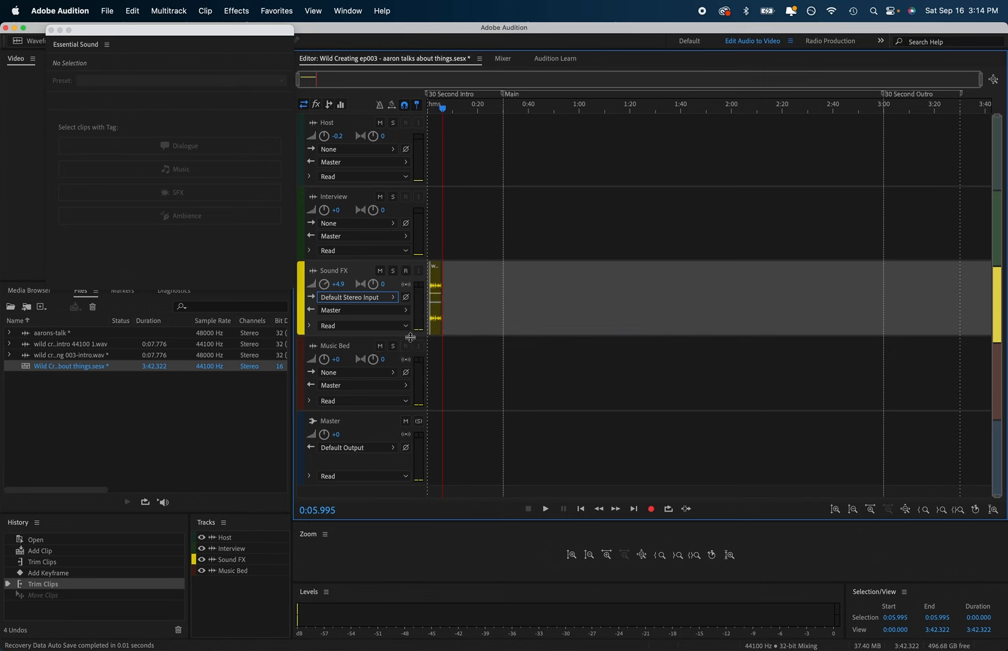
- Route the Sound FX track's output to the [01S] System Default stereo device and choose Read as its automation mode
{"action": "left_click", "coordinate": [406, 311]}
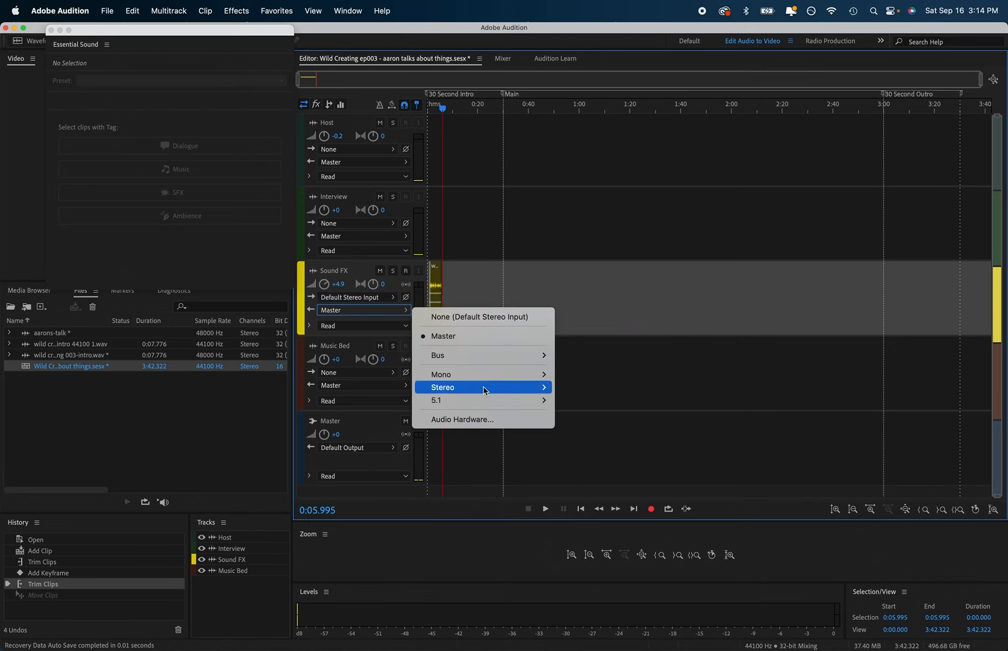
{"action": "mouse_move", "coordinate": [513, 388]}
{"action": "left_click", "coordinate": [597, 407]}
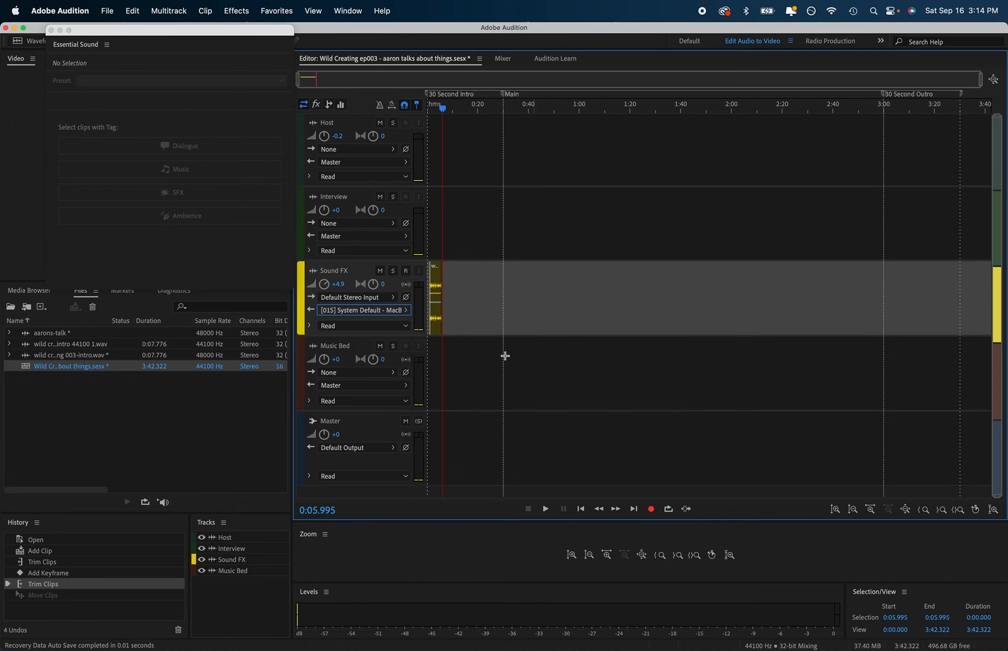
{"action": "left_click", "coordinate": [409, 327]}
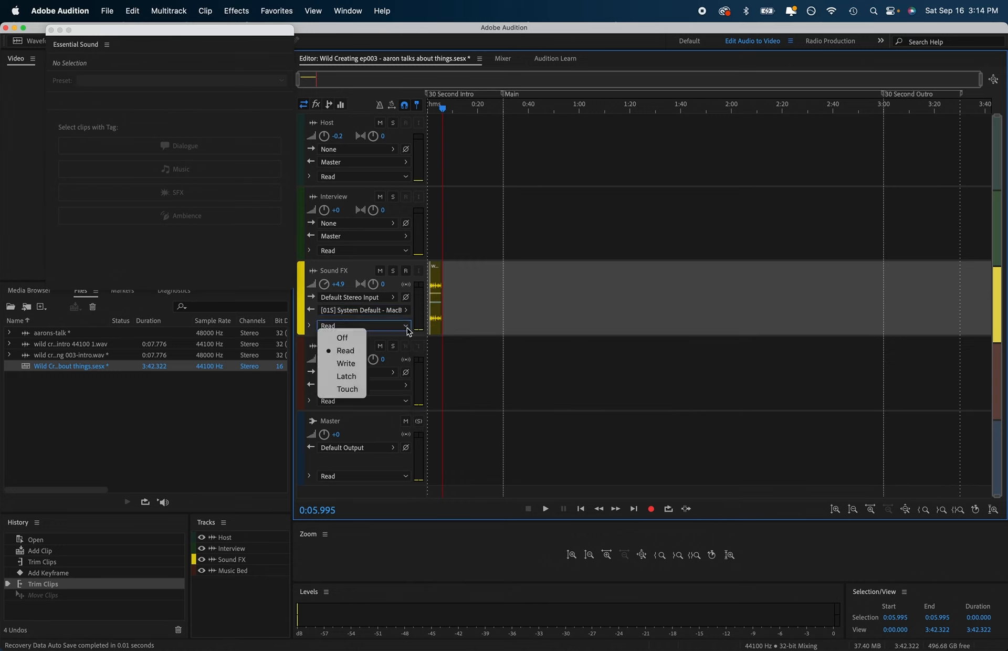
{"action": "left_click", "coordinate": [348, 353]}
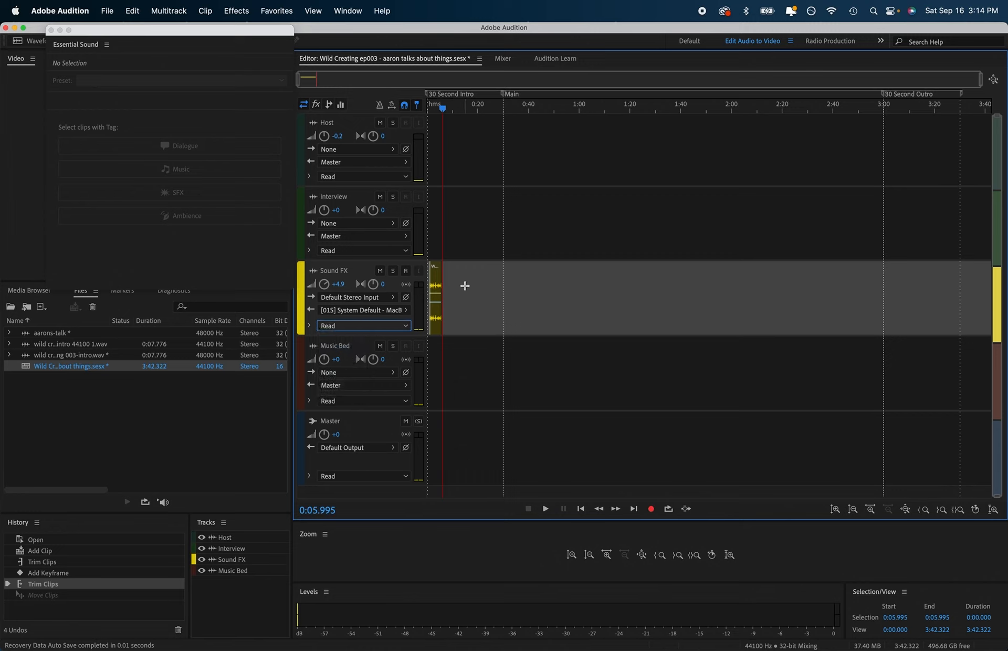
- Try out mute, solo and record arm on the Sound FX track, leaving all three switched off
{"action": "left_click", "coordinate": [380, 272]}
{"action": "left_click", "coordinate": [394, 271]}
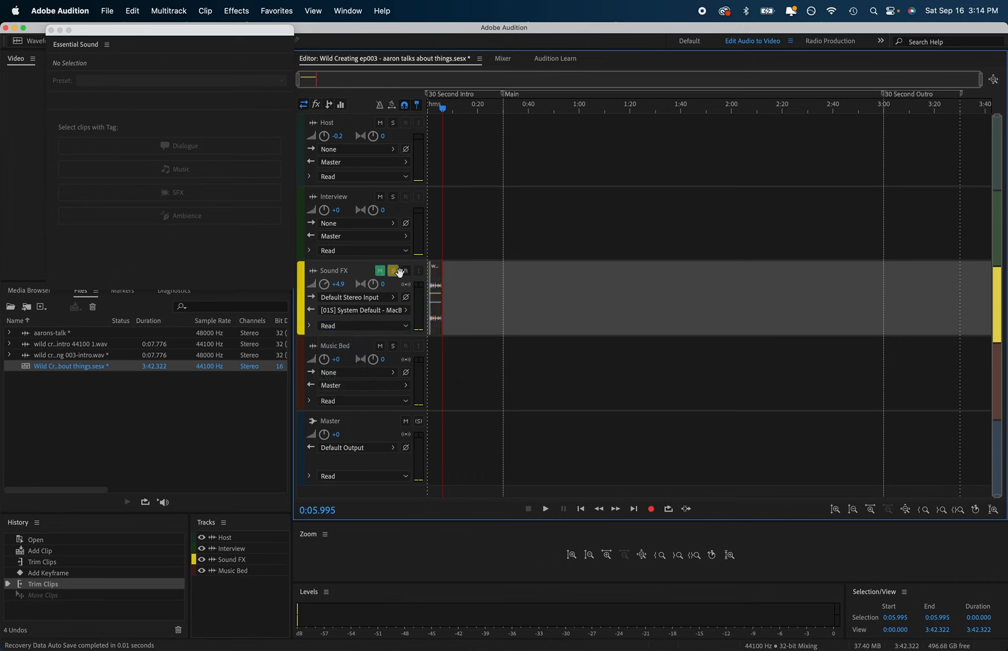
{"action": "left_click", "coordinate": [405, 271]}
{"action": "left_click", "coordinate": [393, 270]}
{"action": "left_click", "coordinate": [380, 271]}
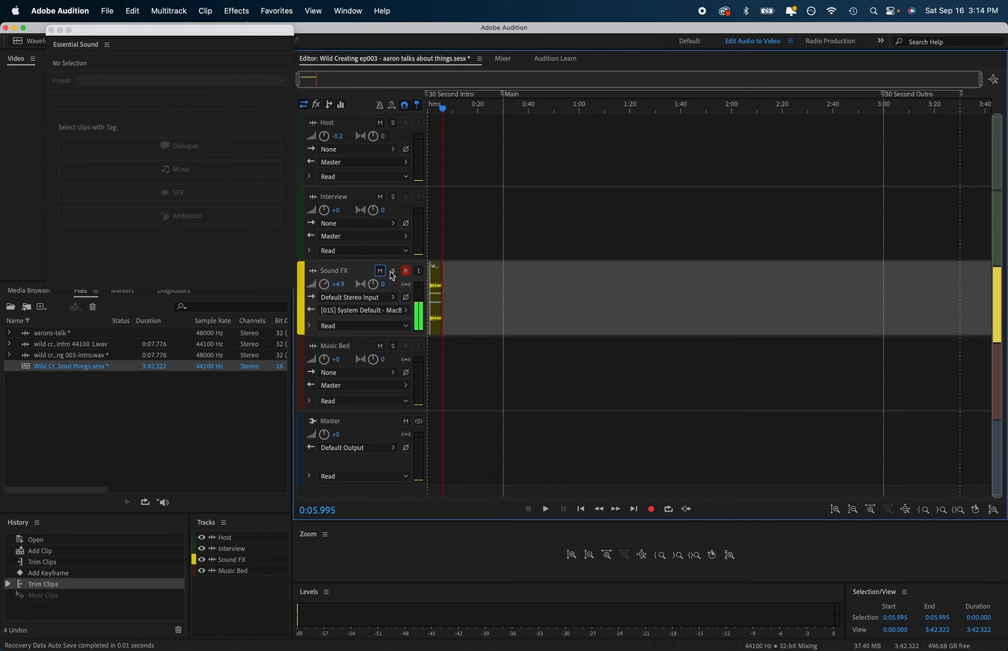
{"action": "left_click", "coordinate": [407, 272]}
- Reread the lesson's instructions for choosing a mono microphone input and go back to the session
{"action": "scroll", "coordinate": [408, 274], "scroll_direction": "up", "scroll_amount": 10}
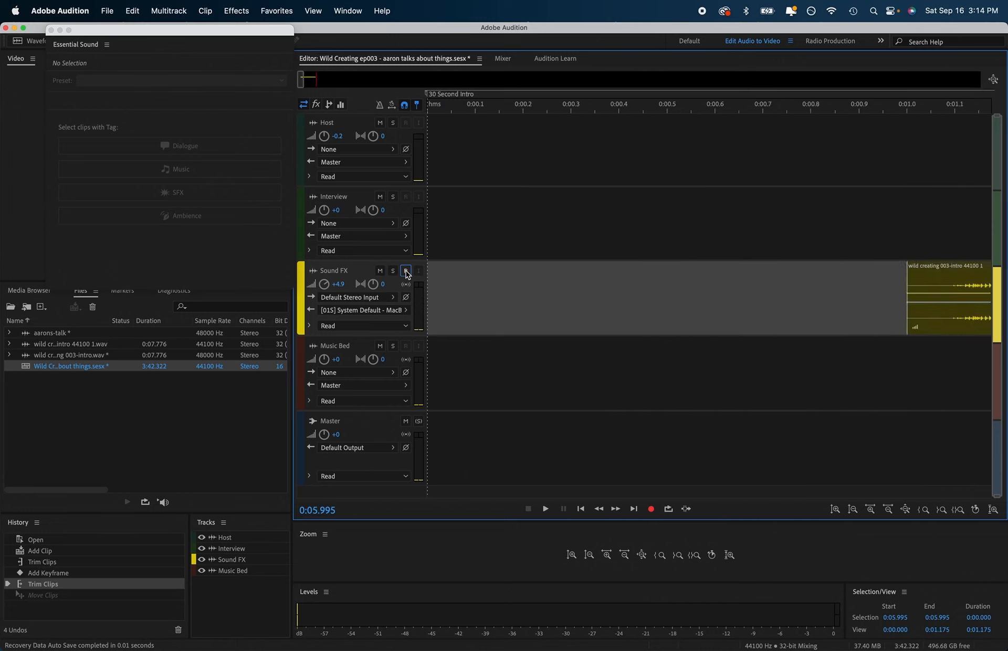
{"action": "scroll", "coordinate": [408, 273], "scroll_direction": "down", "scroll_amount": 6}
{"action": "left_click", "coordinate": [555, 59]}
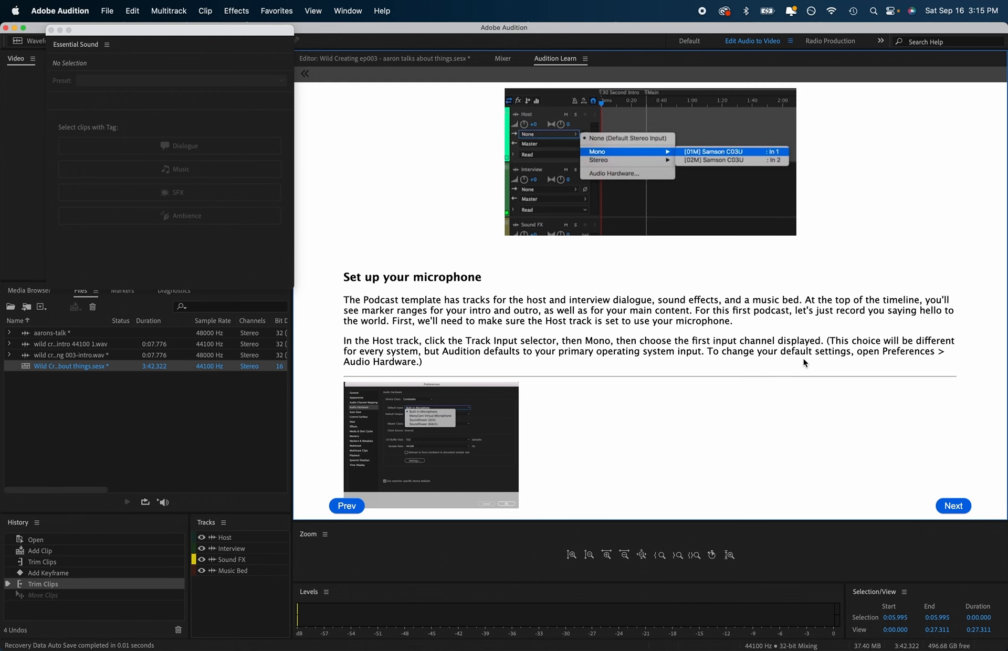
{"action": "left_click", "coordinate": [353, 60]}
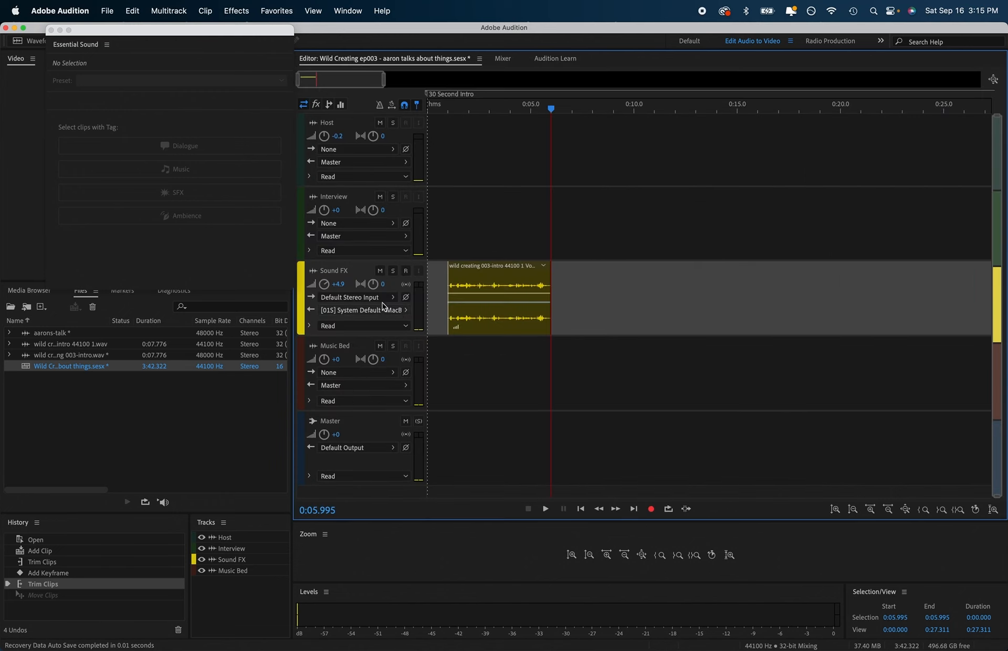
- Mute the Sound FX track and set its input to the mono [01M] System Default channel
{"action": "left_click", "coordinate": [380, 271]}
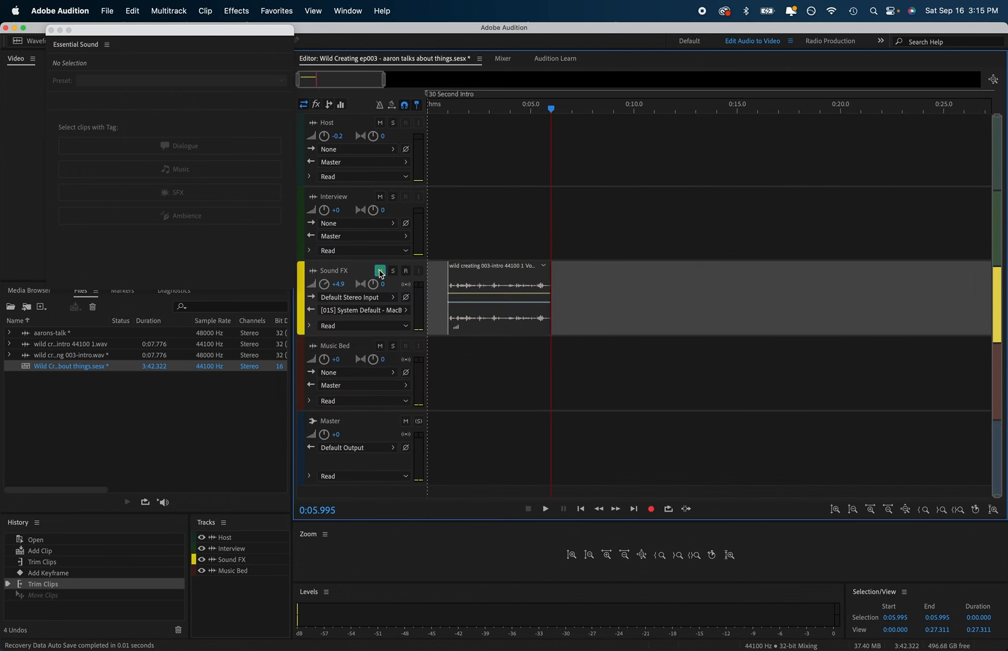
{"action": "left_click", "coordinate": [398, 297]}
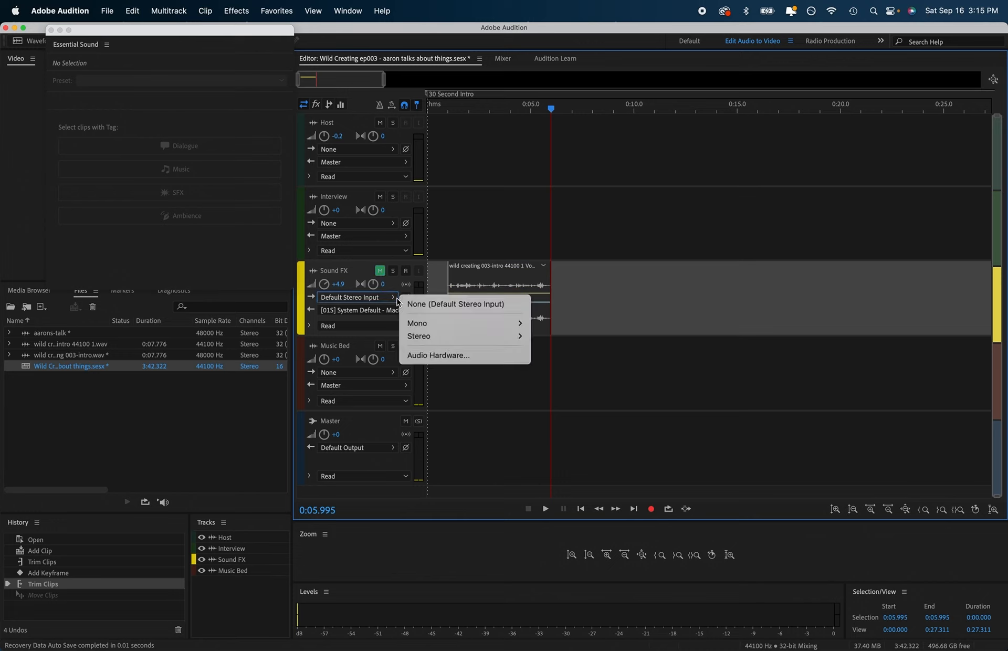
{"action": "mouse_move", "coordinate": [473, 323]}
{"action": "left_click", "coordinate": [554, 324]}
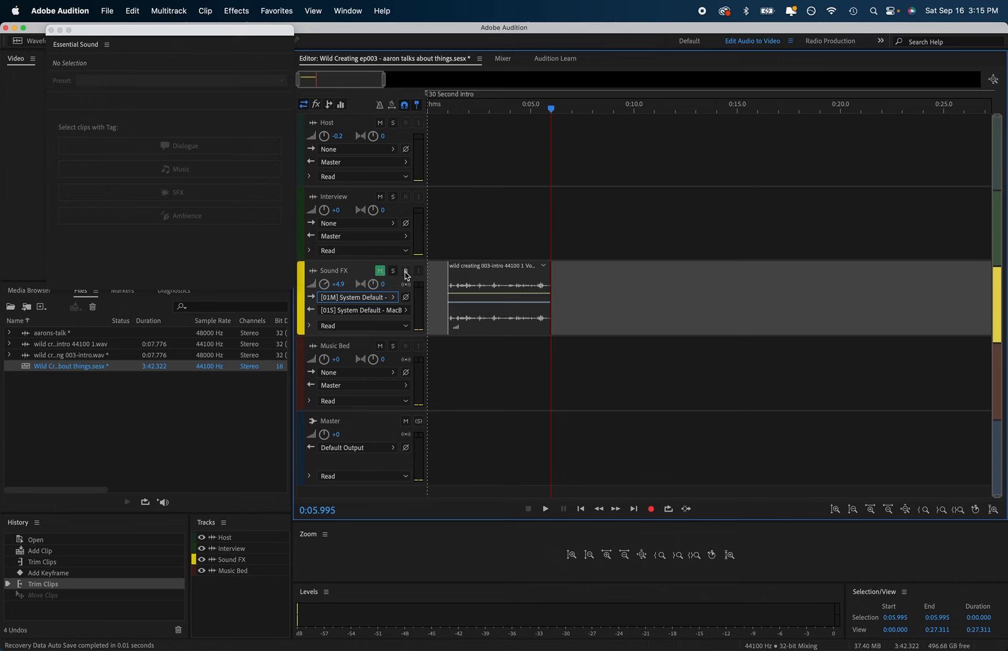
- Look at the input and output choices offered for the Sound FX track without changing them
{"action": "left_click", "coordinate": [394, 298]}
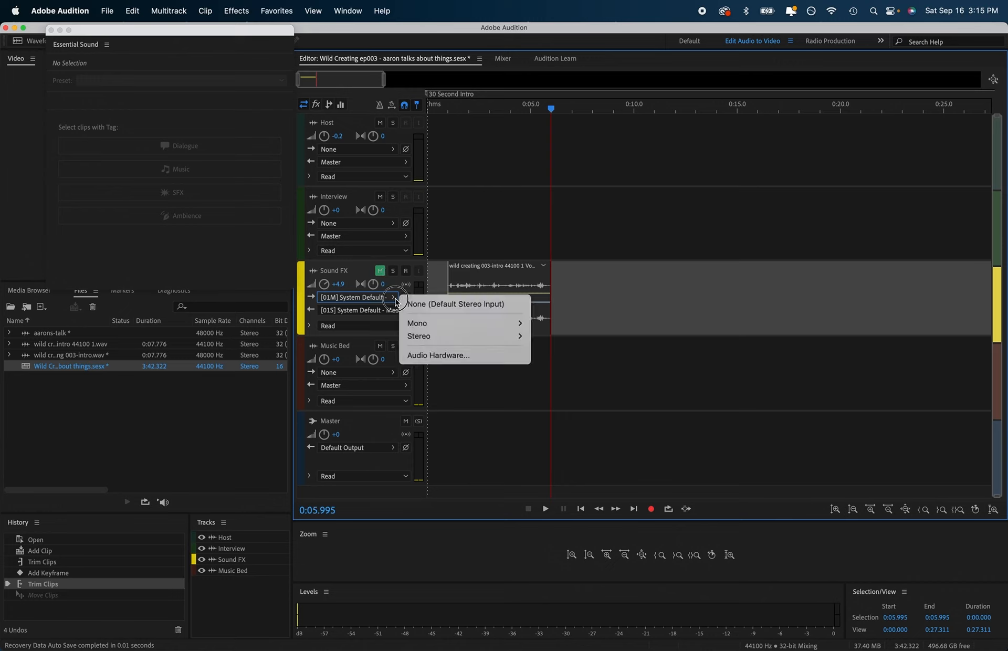
{"action": "left_click", "coordinate": [395, 302]}
{"action": "left_click", "coordinate": [401, 311]}
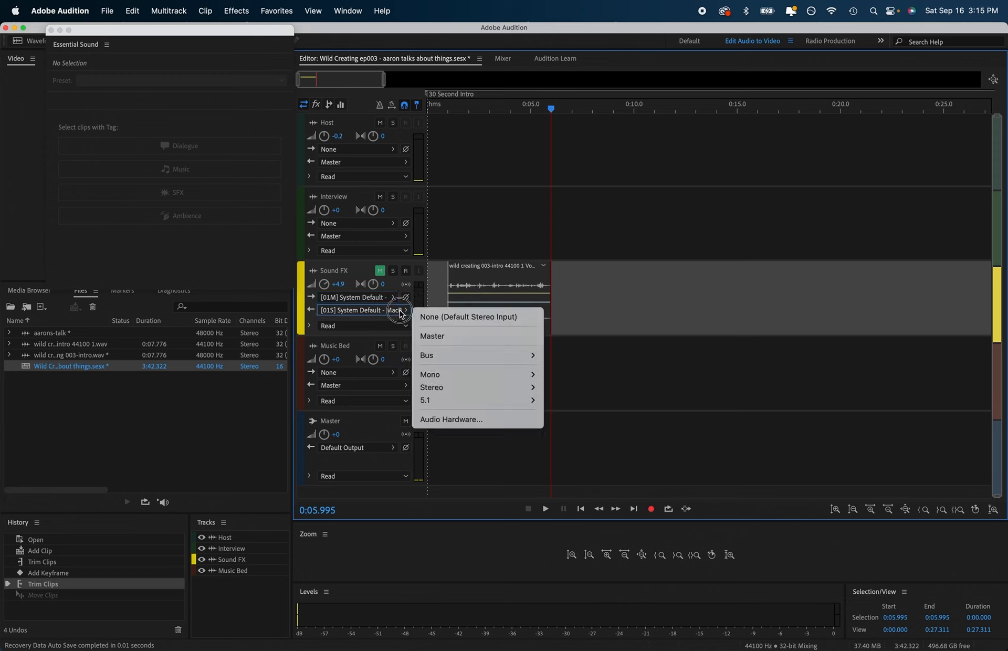
{"action": "left_click", "coordinate": [400, 312]}
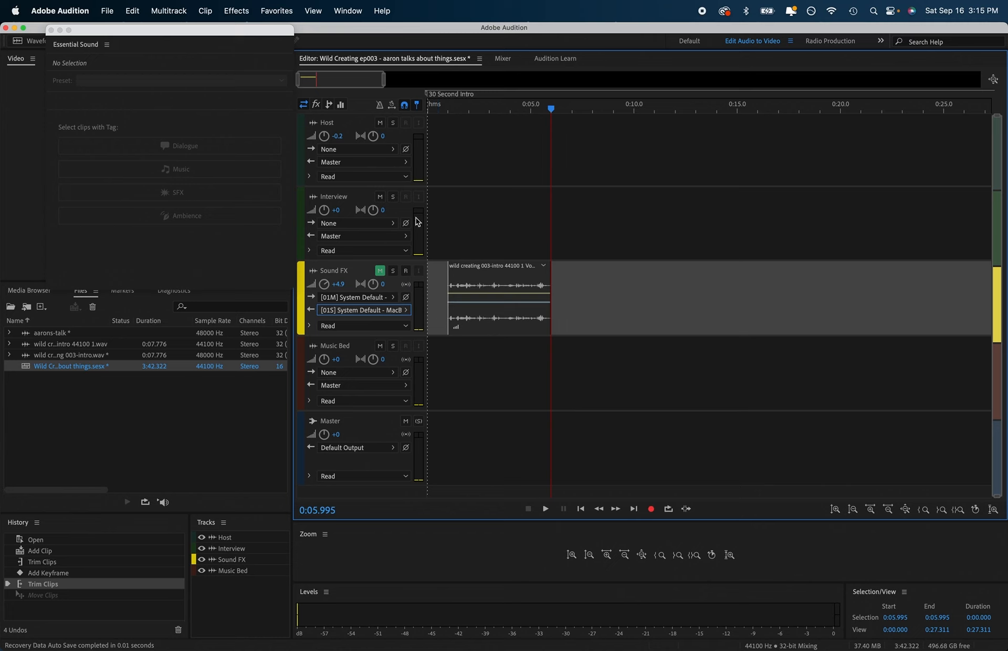
- Place the playhead just before the Sound FX clip and choose the mono [01M] System Default input again for its track
{"action": "left_click", "coordinate": [446, 109]}
{"action": "left_click", "coordinate": [498, 279]}
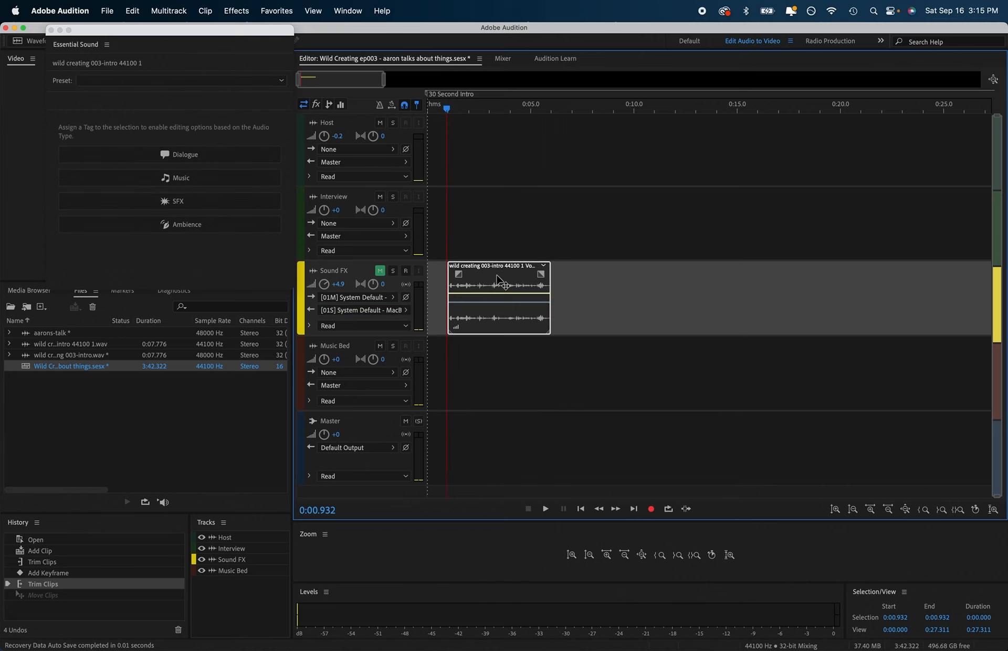
{"action": "left_click", "coordinate": [392, 297]}
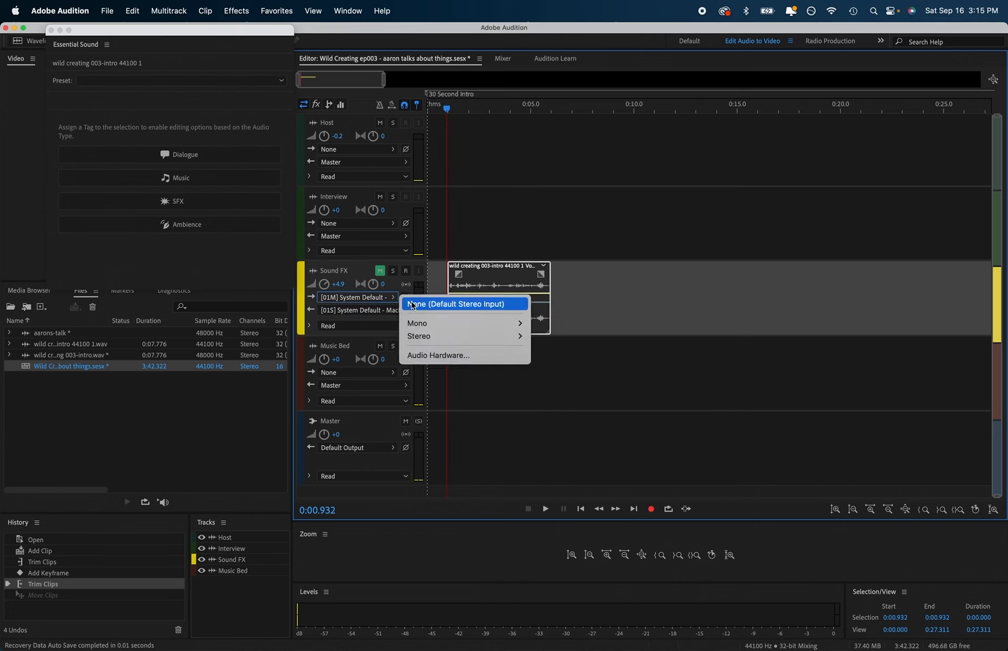
{"action": "mouse_move", "coordinate": [419, 322]}
{"action": "left_click", "coordinate": [569, 323]}
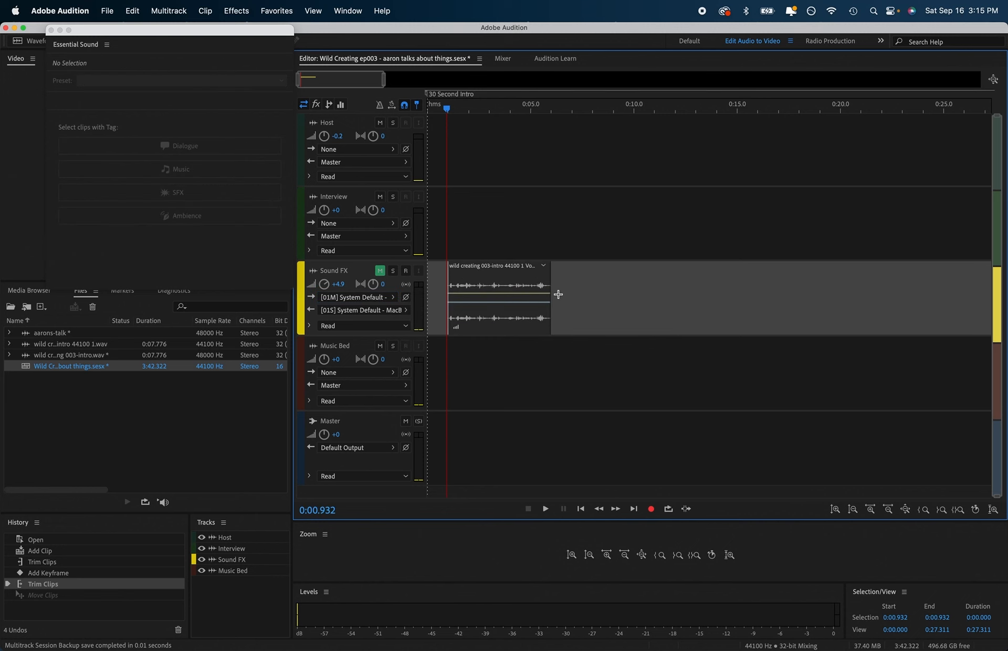
- Advance the podcast lesson to the "Arm for recording and check levels" page and return to the multitrack editor
{"action": "left_click", "coordinate": [549, 59]}
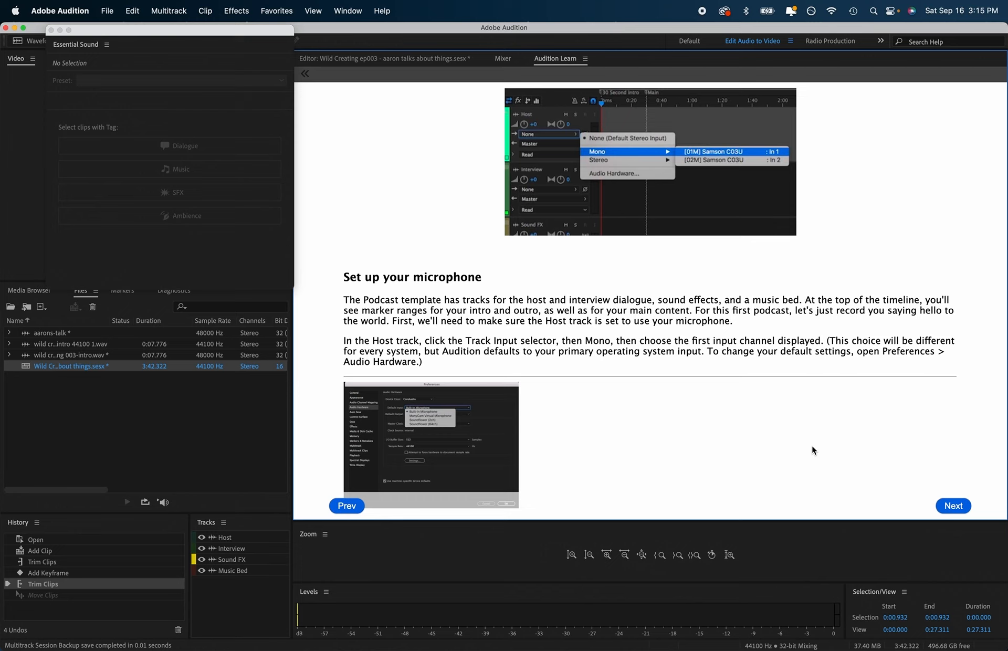
{"action": "left_click", "coordinate": [953, 507]}
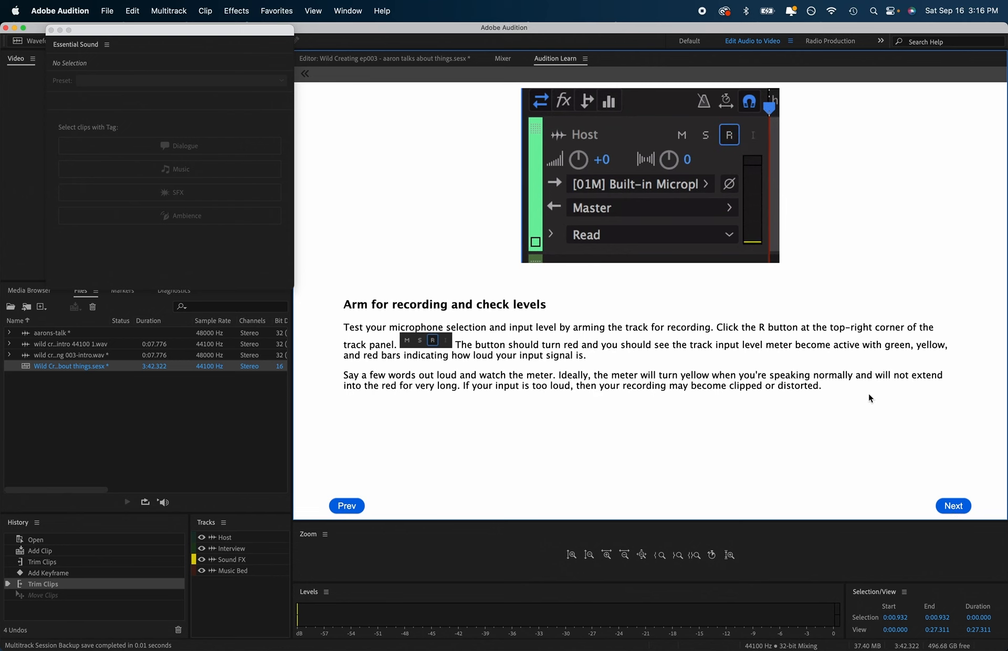
{"action": "left_click", "coordinate": [497, 62]}
{"action": "left_click", "coordinate": [449, 60]}
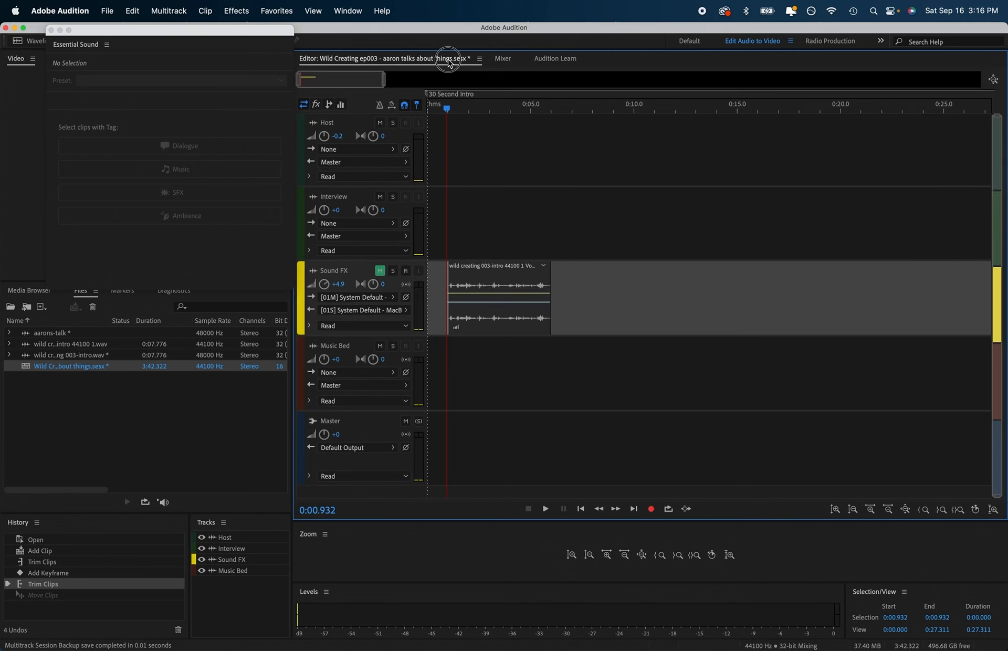
- Play the session from its very start with the system volume raised to check the Sound FX track
{"action": "left_click_drag", "start_coordinate": [446, 108], "coordinate": [377, 108]}
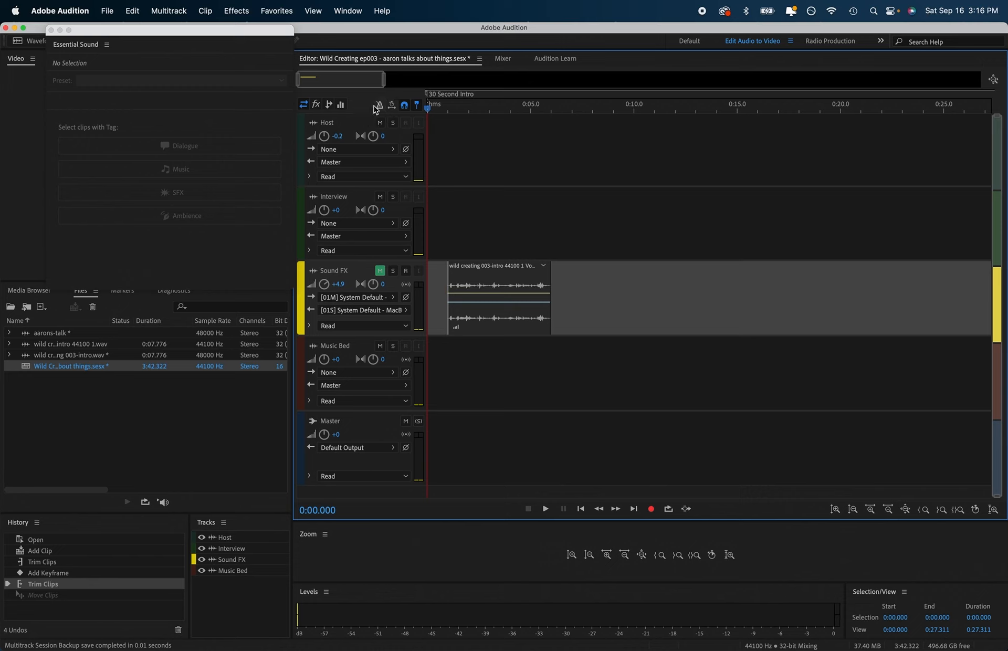
{"action": "key", "text": "space"}
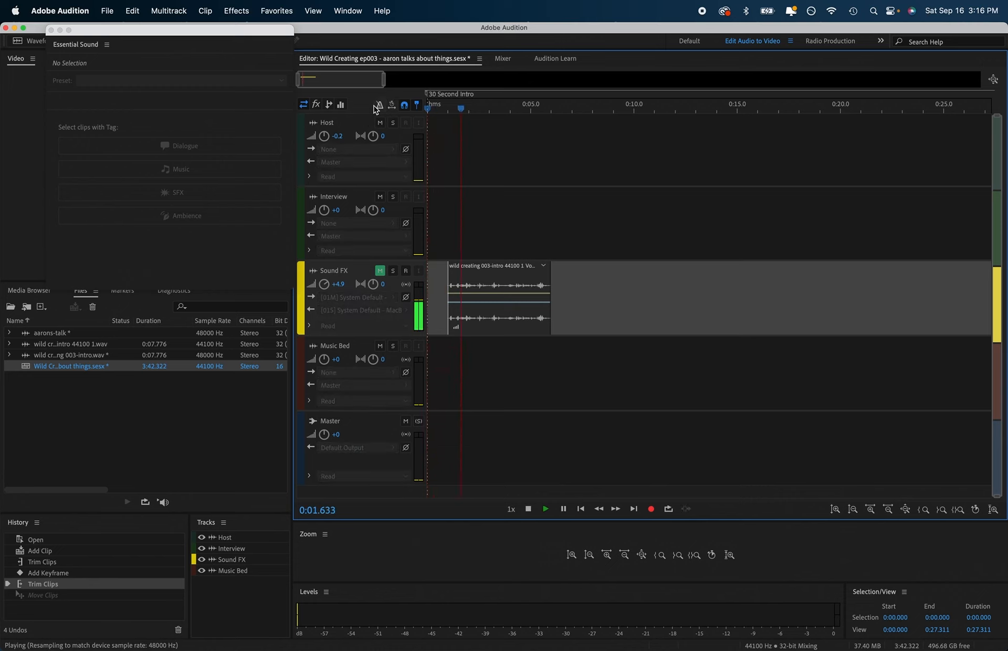
{"action": "key", "text": "XF86AudioRaiseVolume"}
{"action": "key", "text": "XF86AudioRaiseVolume"}
{"action": "key", "text": "XF86AudioRaiseVolume"}
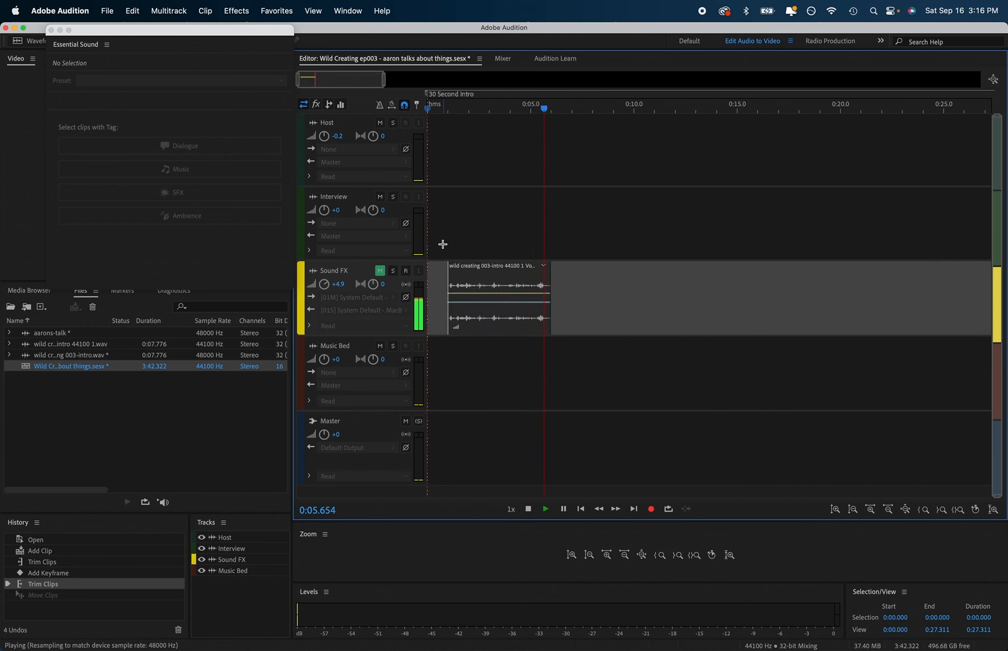
- Replay the session from its very start with the system volume raised to listen to the Sound FX clip, and stop playback after it
{"action": "scroll", "coordinate": [442, 241], "scroll_direction": "up", "scroll_amount": 5}
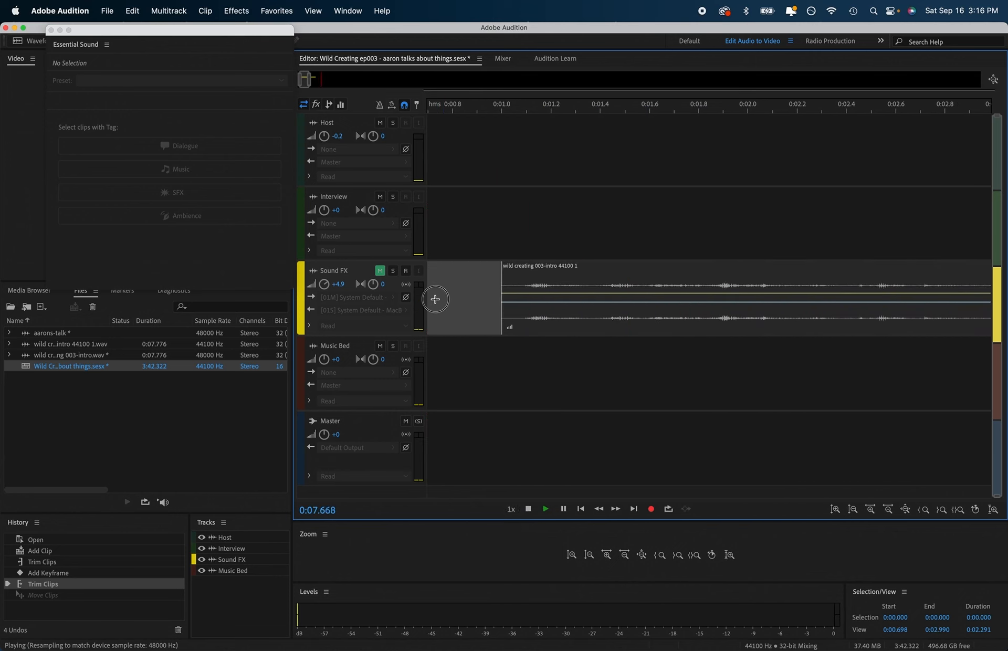
{"action": "left_click", "coordinate": [429, 83]}
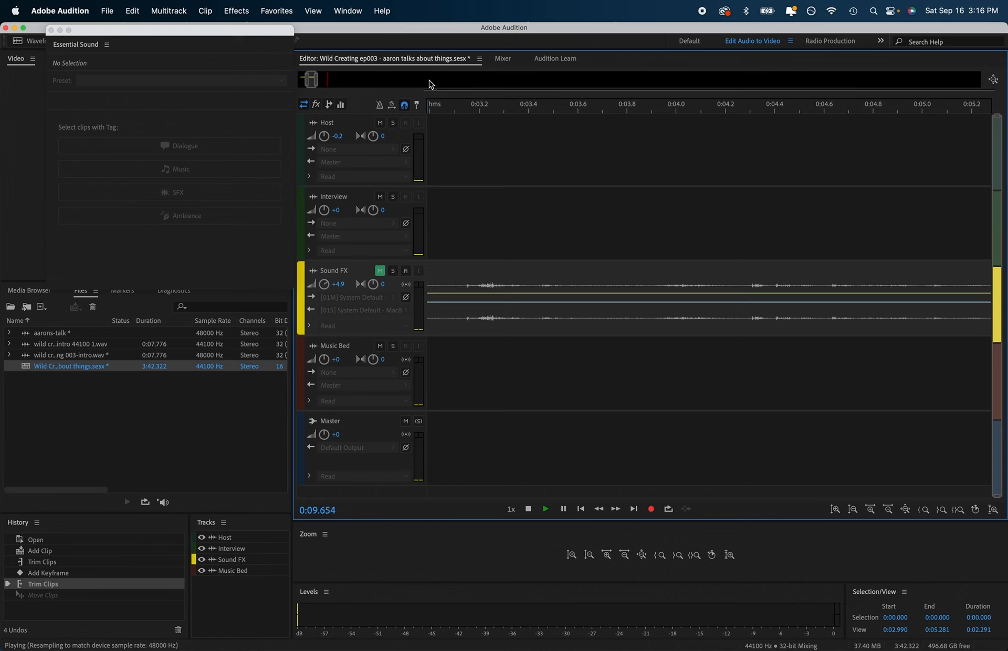
{"action": "scroll", "coordinate": [479, 141], "scroll_direction": "down", "scroll_amount": 5}
{"action": "left_click", "coordinate": [635, 109]}
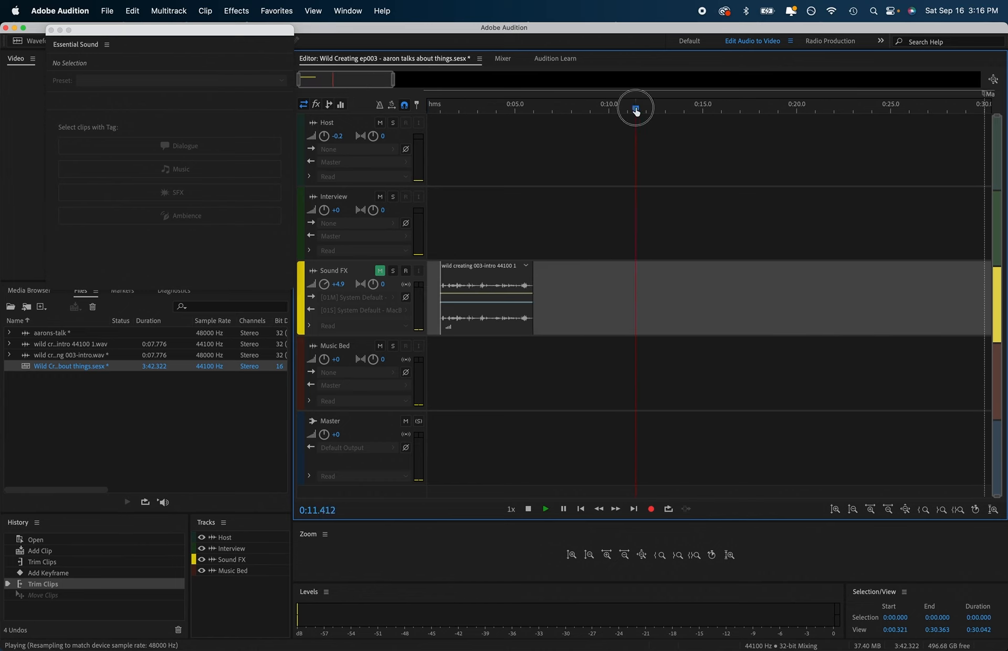
{"action": "left_click_drag", "start_coordinate": [635, 109], "coordinate": [406, 109]}
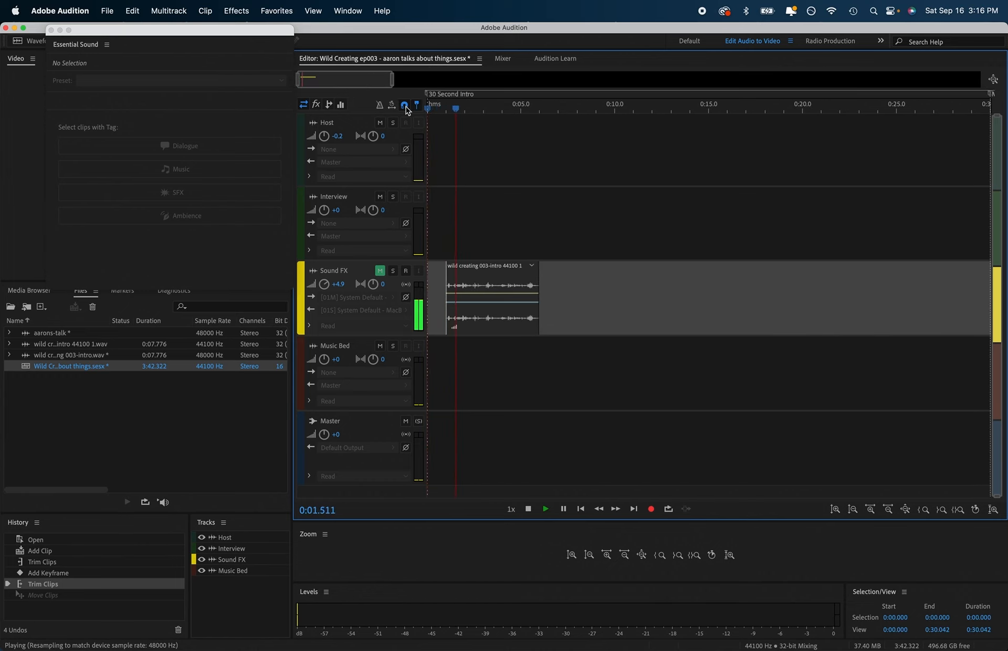
{"action": "key", "text": "XF86AudioRaiseVolume"}
{"action": "left_click", "coordinate": [529, 509]}
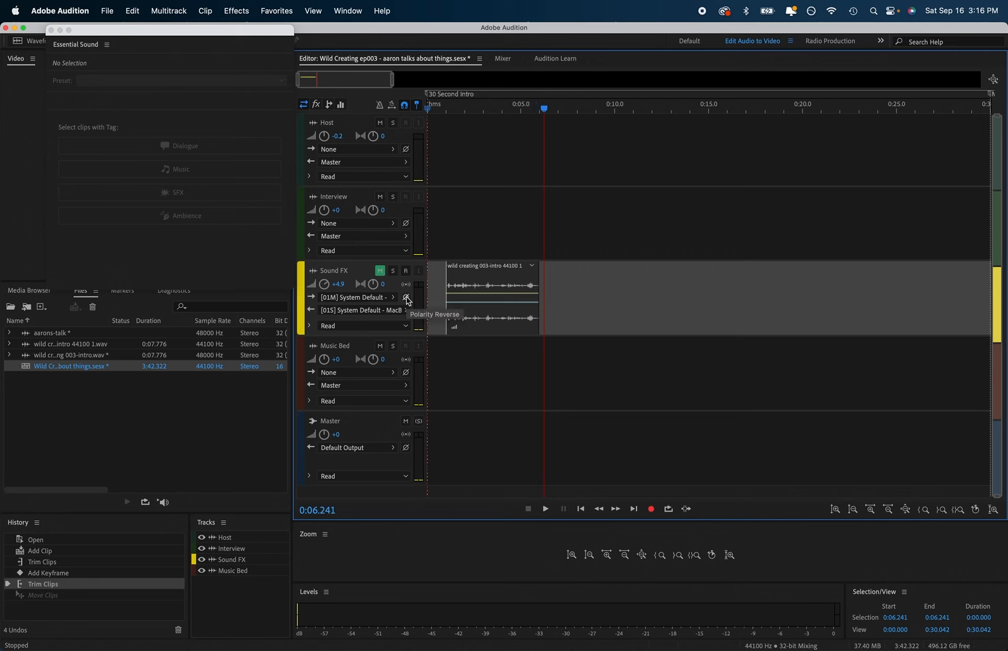
- Set the Sound FX track's automation mode to Off and test-play the session briefly from its start
{"action": "left_click", "coordinate": [406, 328]}
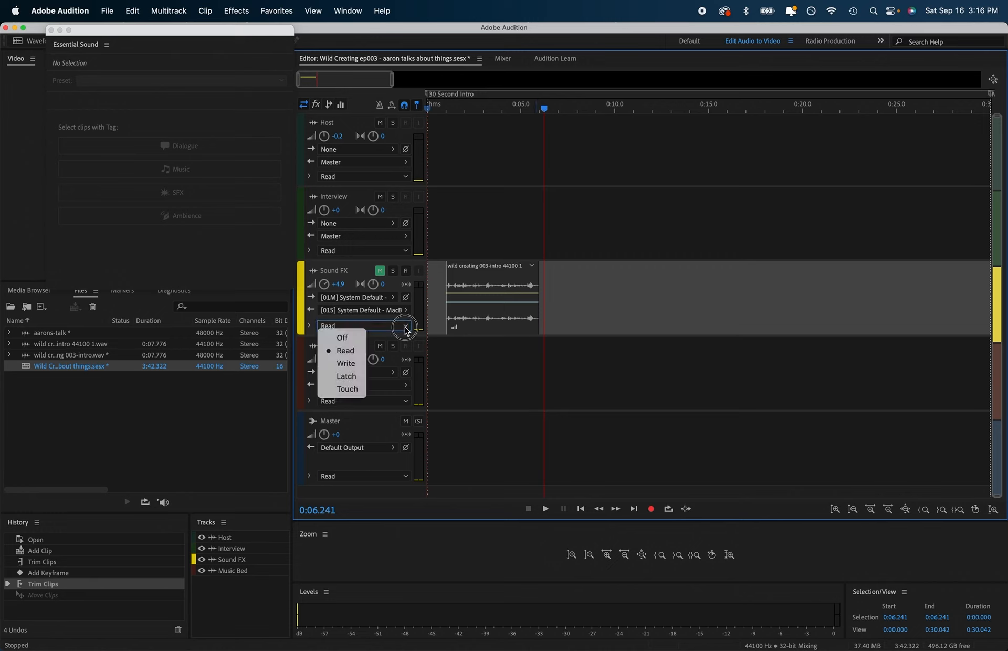
{"action": "left_click", "coordinate": [342, 338]}
{"action": "left_click", "coordinate": [475, 286]}
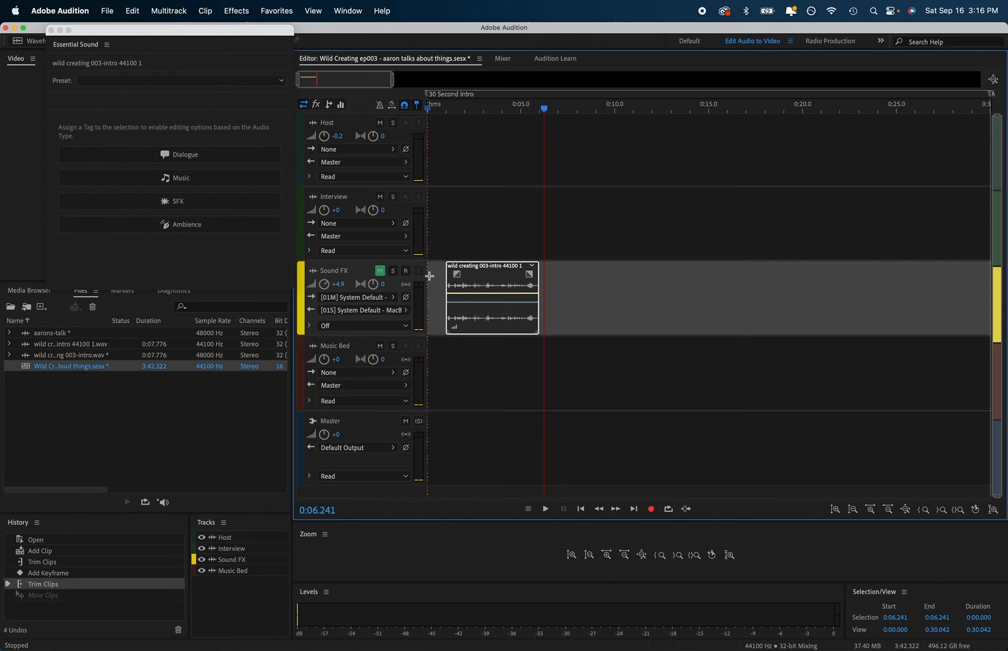
{"action": "left_click_drag", "start_coordinate": [544, 109], "coordinate": [408, 114]}
{"action": "key", "text": "space"}
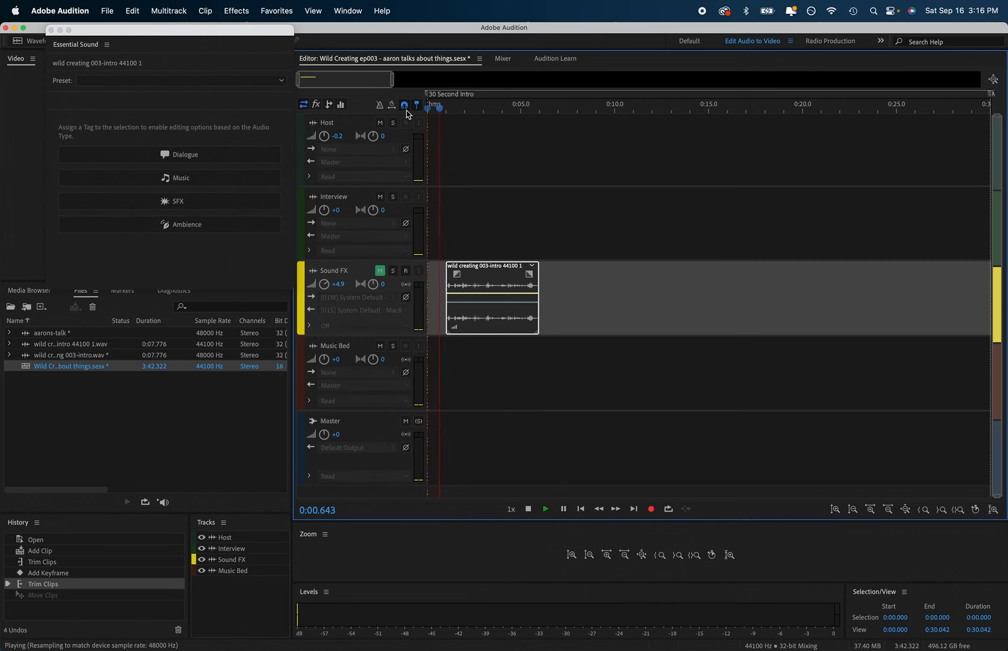
{"action": "key", "text": "space"}
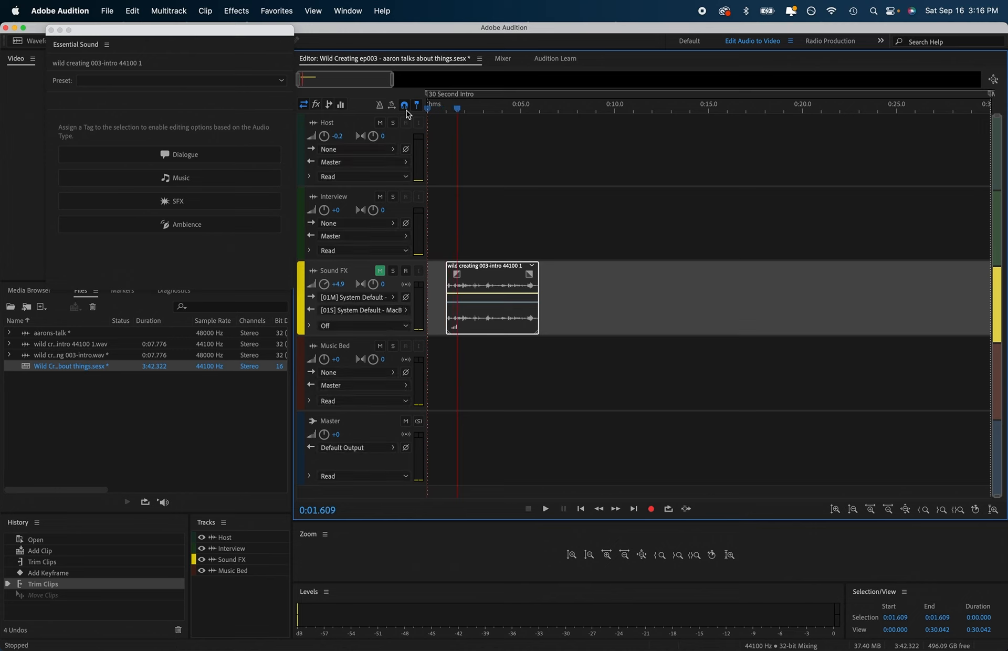
- Unmute the Sound FX track and play the session from just before its clip with the system volume raised
{"action": "left_click", "coordinate": [380, 270]}
{"action": "left_click", "coordinate": [463, 111]}
{"action": "key", "text": "space"}
{"action": "key", "text": "space"}
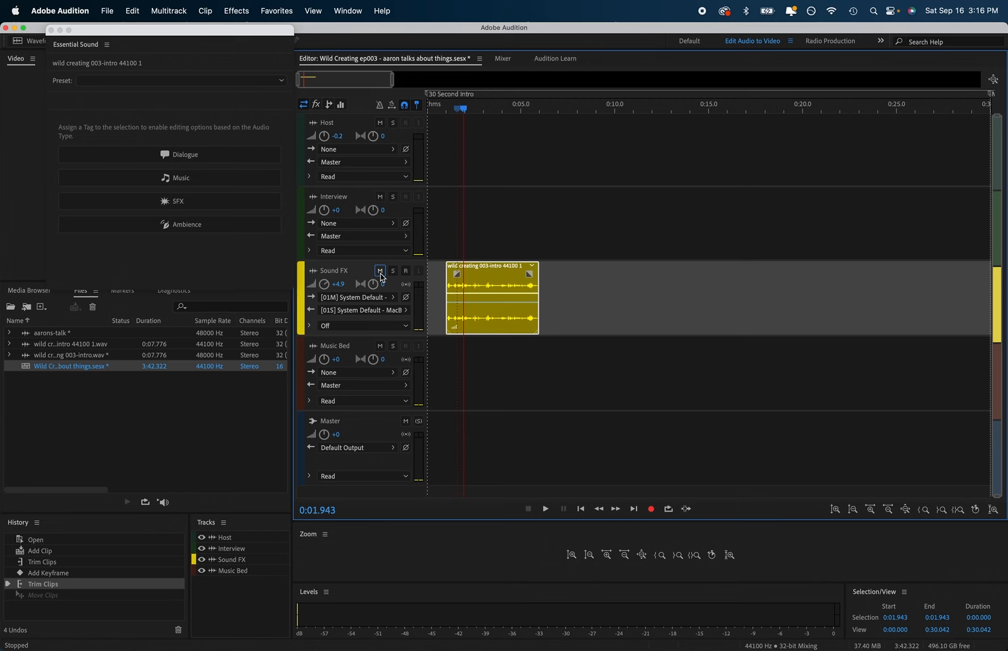
{"action": "left_click_drag", "start_coordinate": [461, 110], "coordinate": [444, 112]}
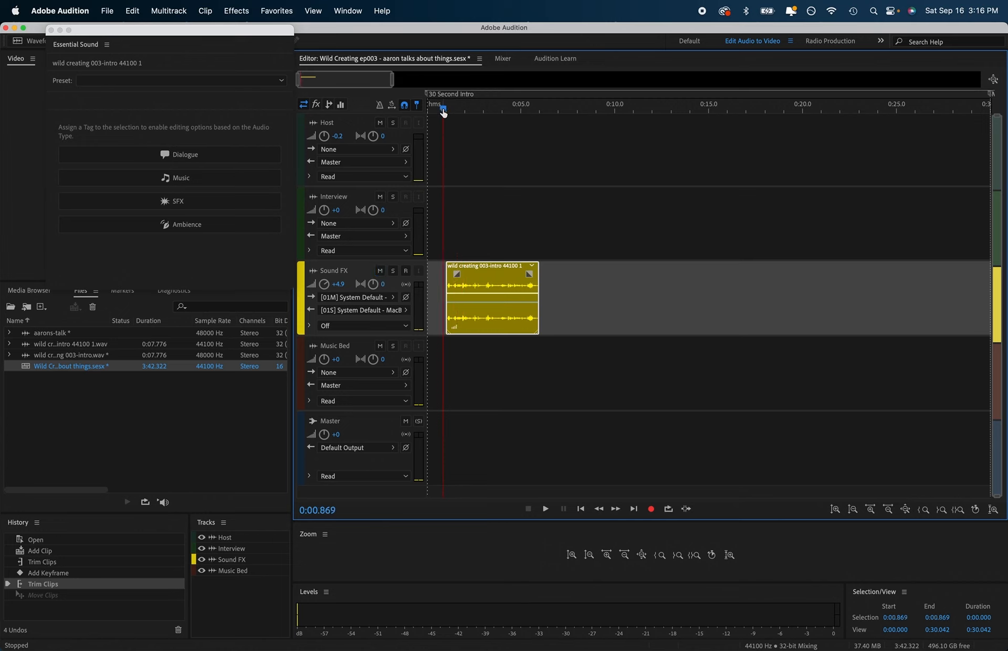
{"action": "key", "text": "XF86AudioRaiseVolume"}
{"action": "key", "text": "space"}
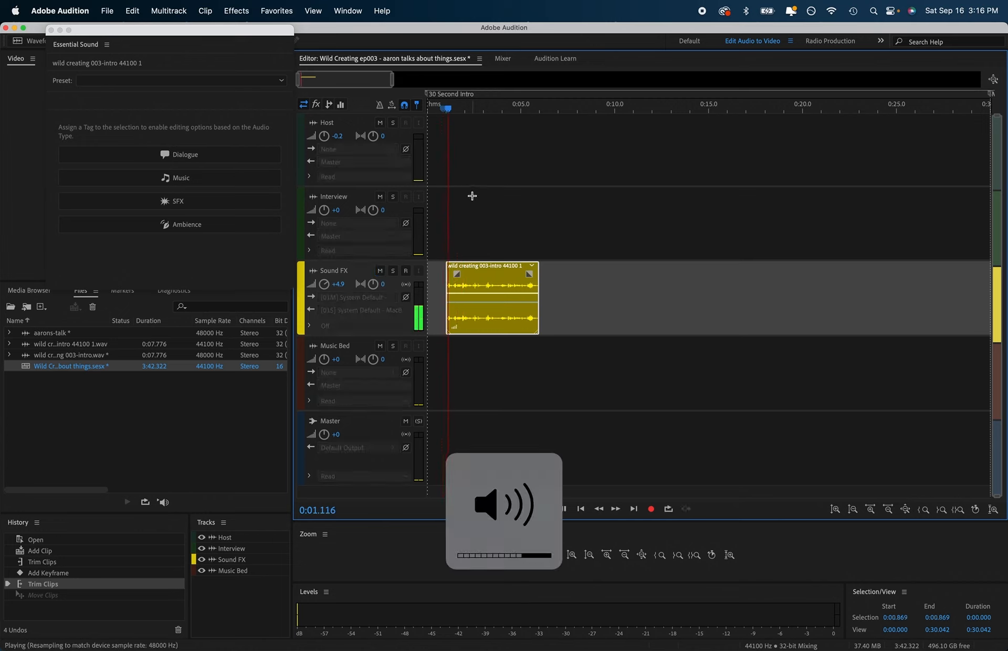
- Try arming the Sound FX track for recording during playback, disarm it again and stop playback
{"action": "left_click", "coordinate": [406, 271]}
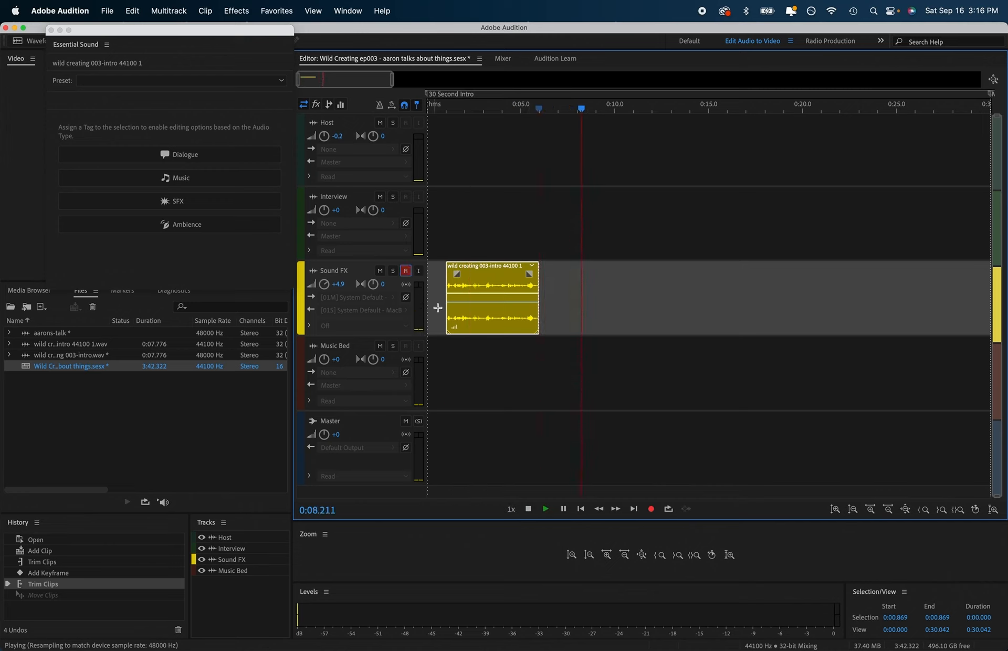
{"action": "key", "text": "space"}
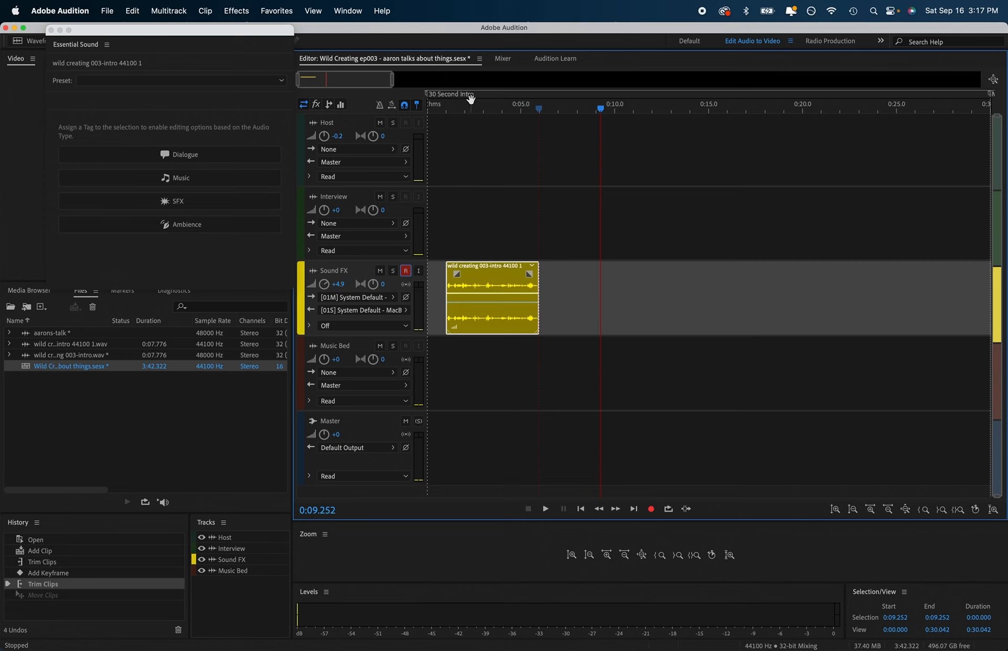
{"action": "key", "text": "space"}
{"action": "left_click", "coordinate": [406, 271]}
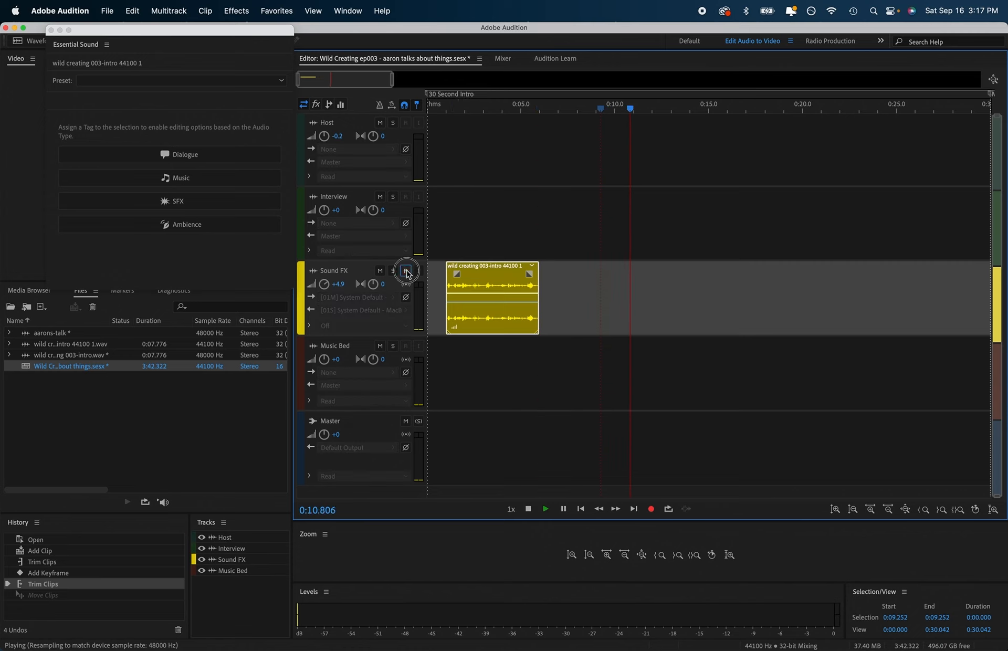
{"action": "key", "text": "space"}
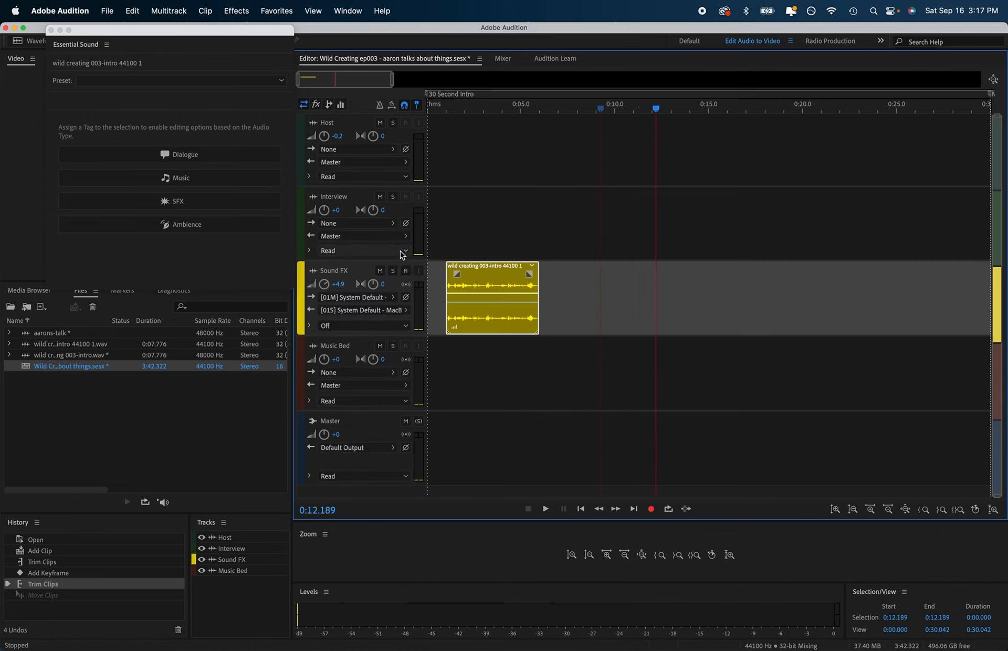
- Try the Sound FX track's record arming and leave it armed to check the microphone input level
{"action": "left_click", "coordinate": [406, 271]}
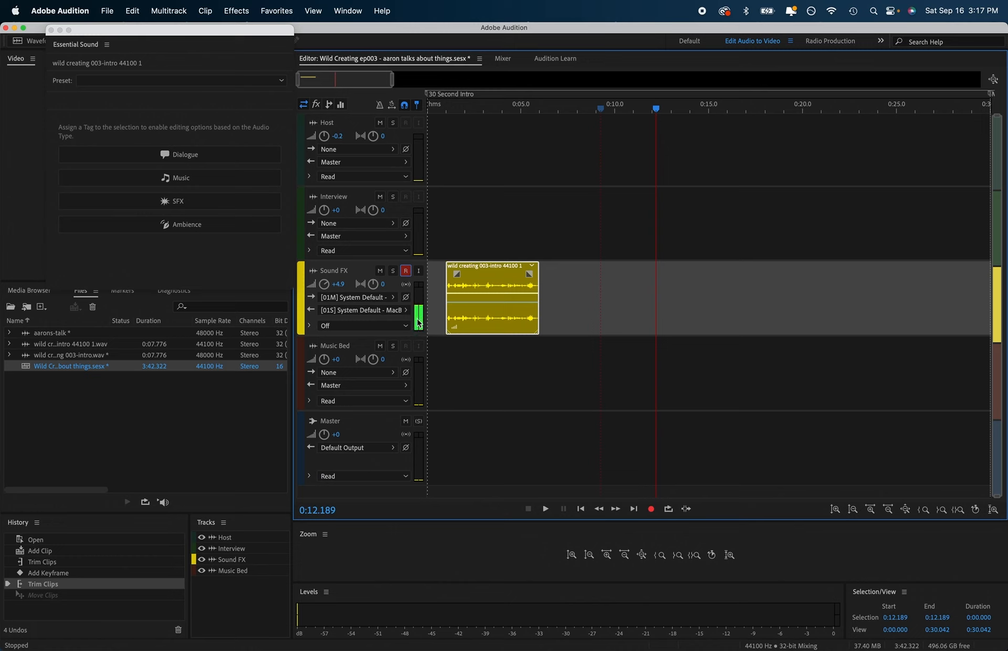
{"action": "left_click", "coordinate": [406, 271]}
{"action": "left_click", "coordinate": [406, 271]}
{"action": "left_click", "coordinate": [419, 271]}
- Compare the track with the level-check lesson page, advance the lesson to "Record your voiceover" and return to the multitrack editor
{"action": "left_click", "coordinate": [539, 59]}
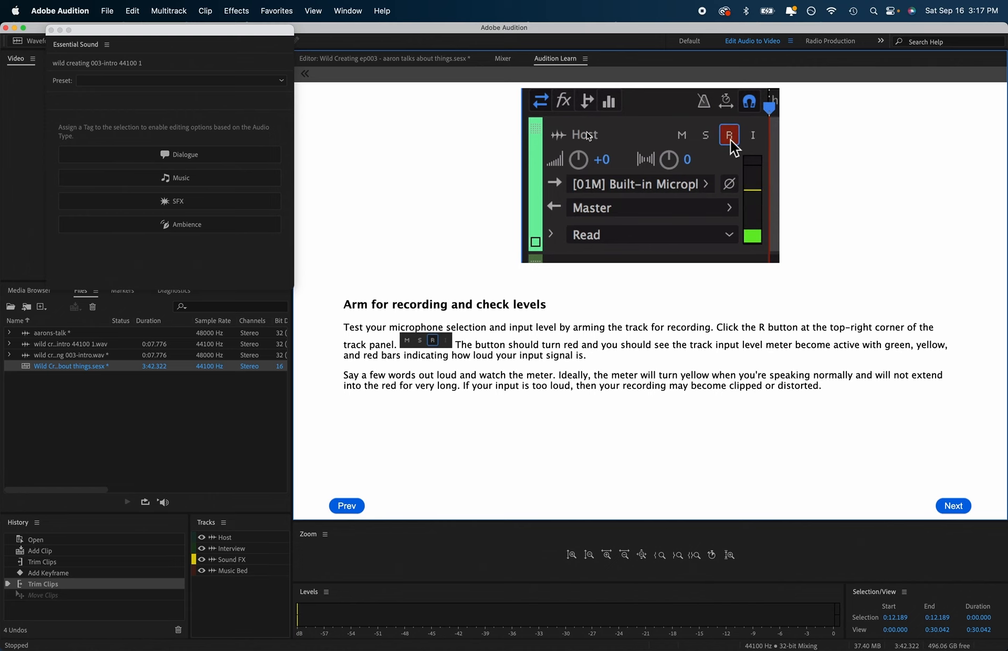
{"action": "left_click", "coordinate": [406, 63]}
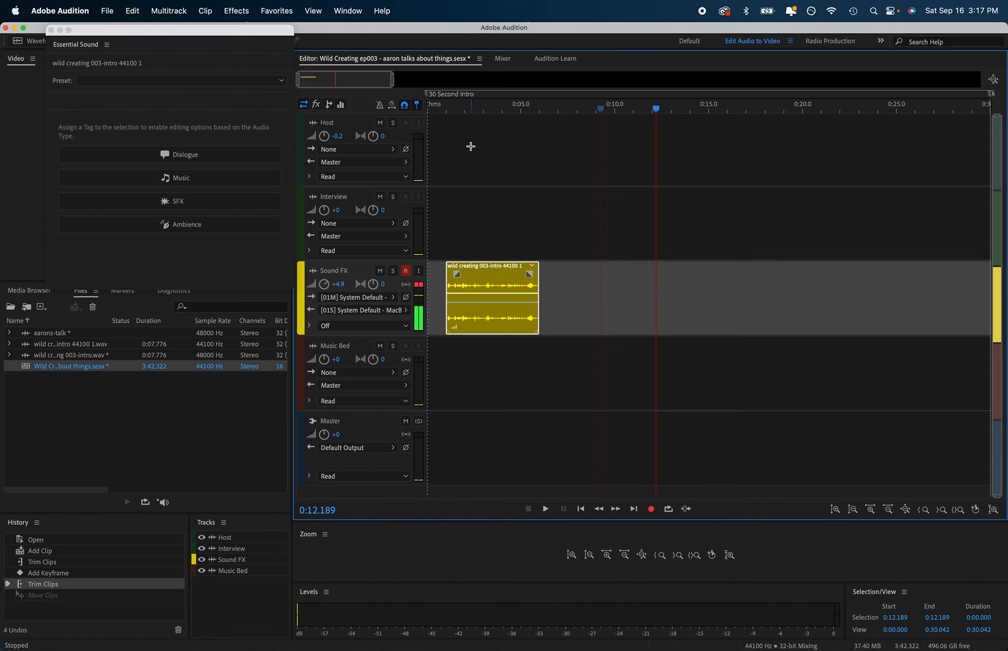
{"action": "left_click", "coordinate": [561, 59]}
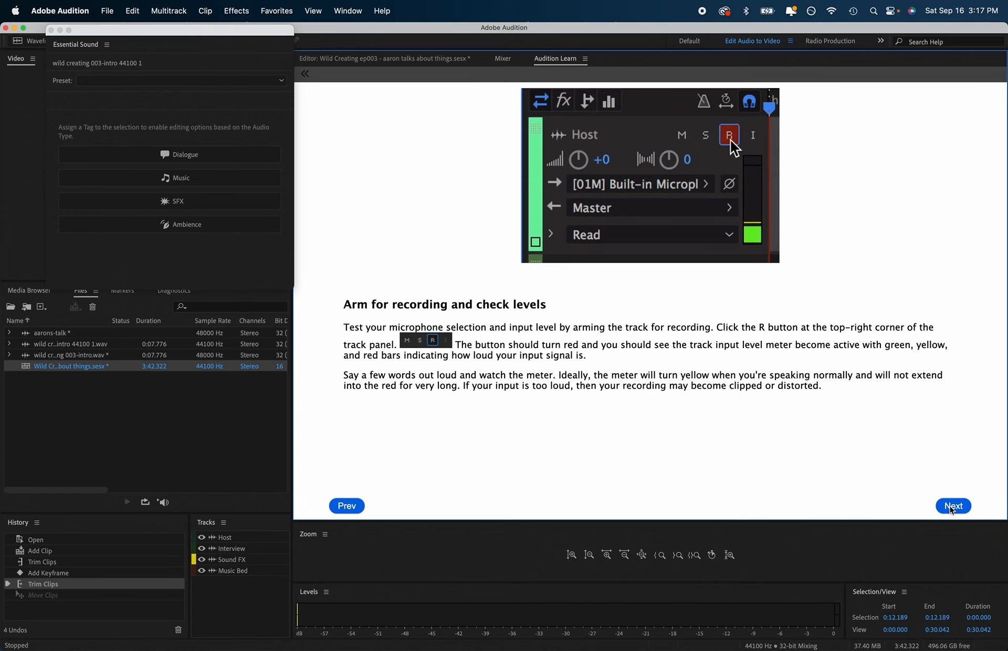
{"action": "left_click", "coordinate": [951, 509]}
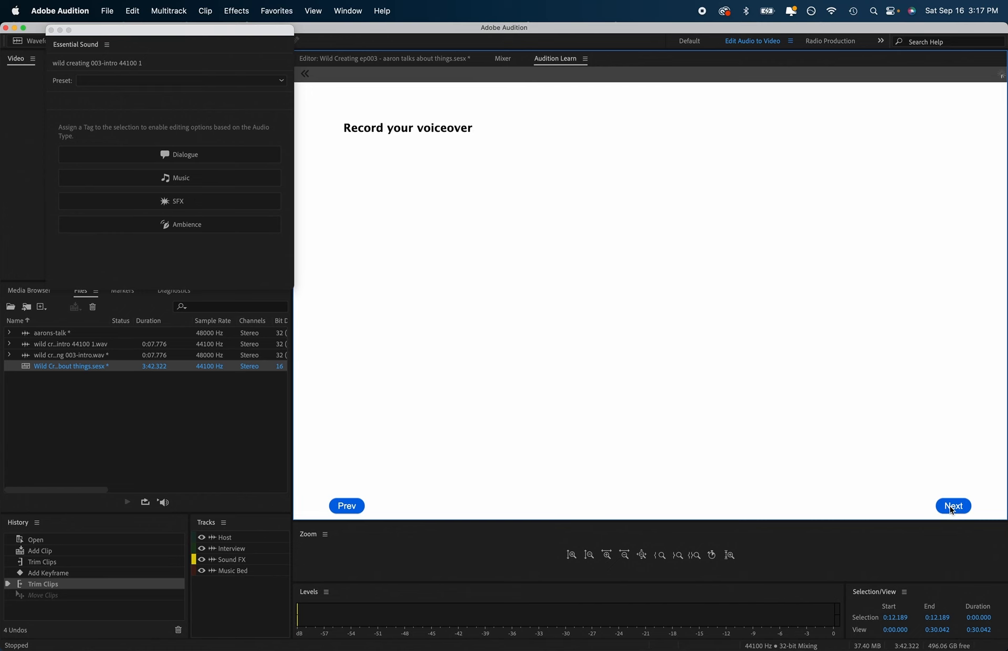
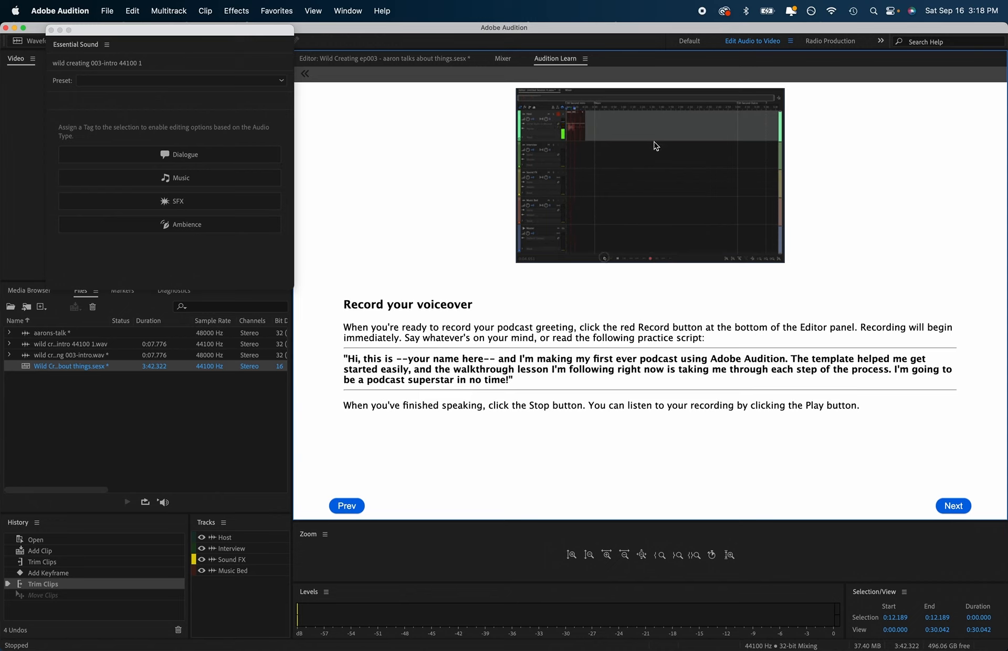
{"action": "left_click", "coordinate": [436, 62]}
- Record a voiceover of about 23.5 seconds on the Sound FX track, starting at the end of the intro clip, and stop the transport
{"action": "left_click", "coordinate": [629, 108]}
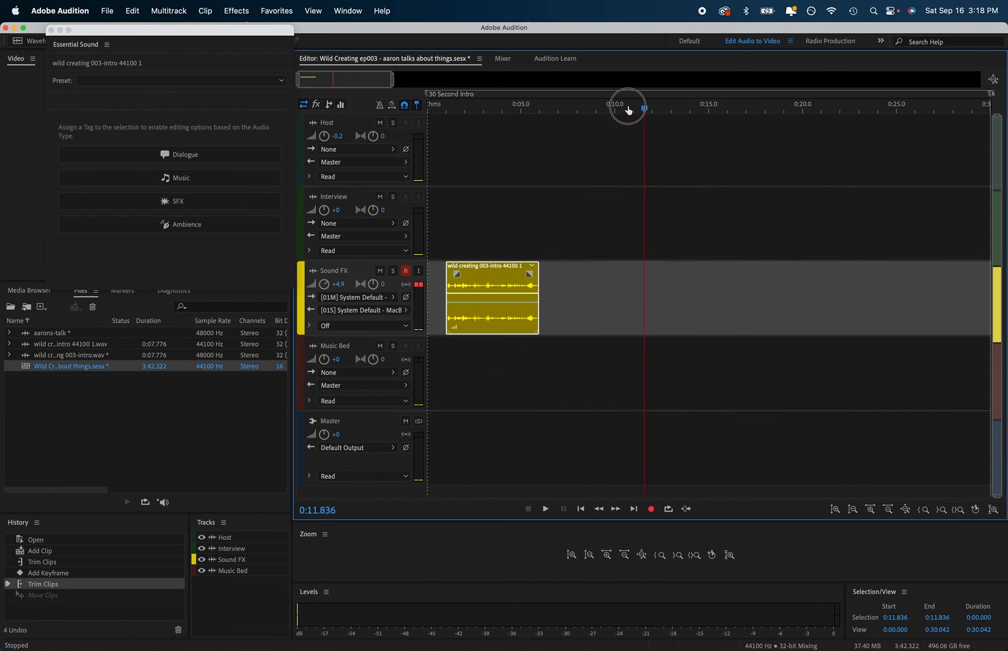
{"action": "left_click_drag", "start_coordinate": [629, 109], "coordinate": [541, 119]}
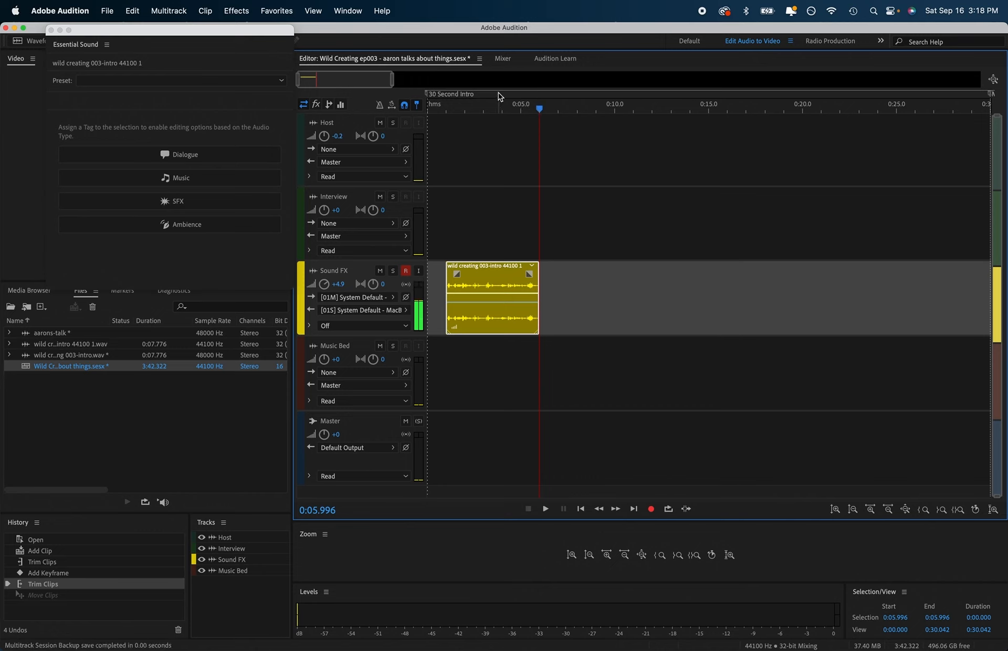
{"action": "left_click", "coordinate": [651, 510]}
{"action": "left_click", "coordinate": [556, 59]}
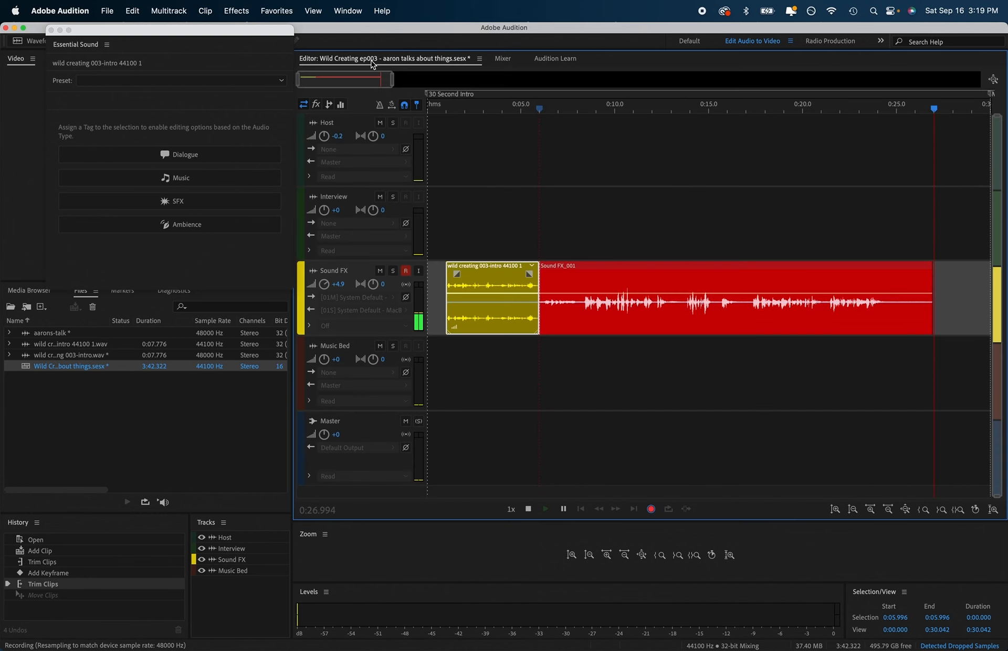
{"action": "left_click", "coordinate": [370, 58]}
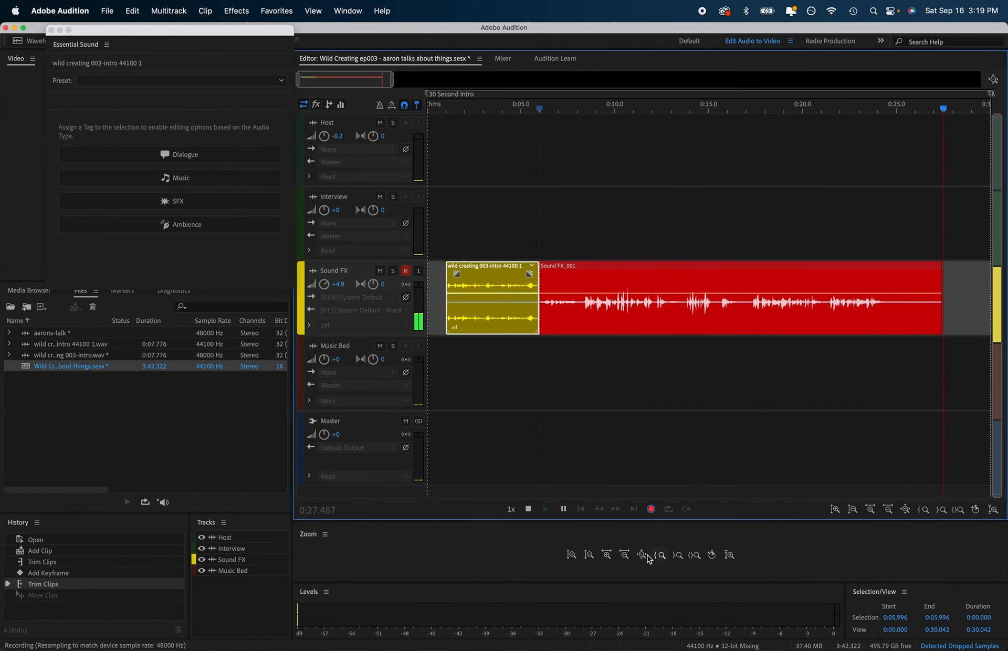
{"action": "left_click", "coordinate": [651, 508]}
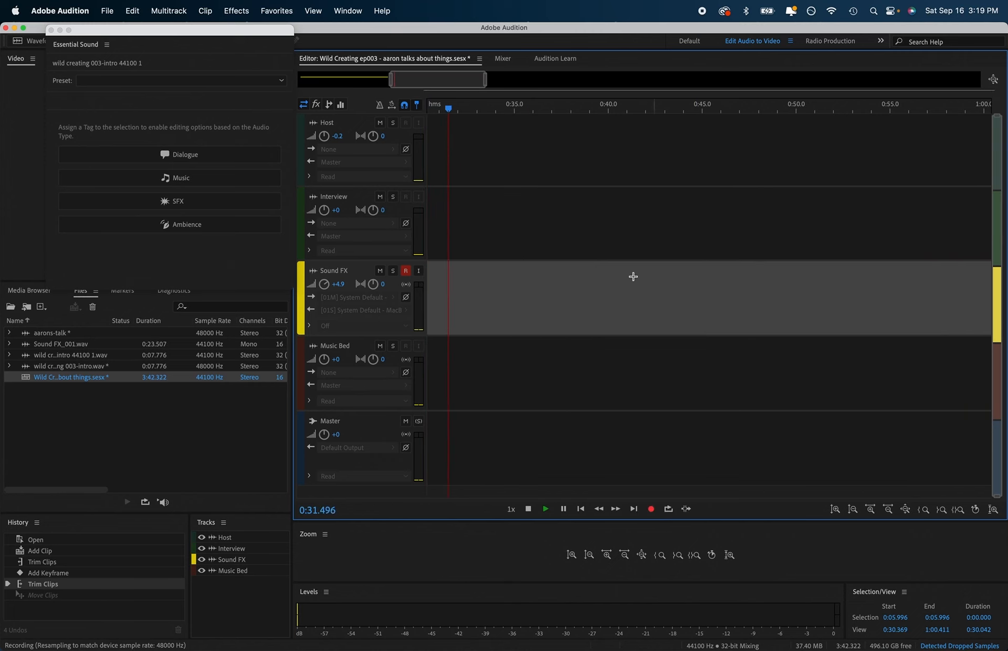
{"action": "key", "text": "space"}
- Trim the silence from both ends of the new voiceover clip so it runs from about 0:08 to about 0:25
{"action": "scroll", "coordinate": [617, 284], "scroll_direction": "down", "scroll_amount": 5}
{"action": "scroll", "coordinate": [617, 283], "scroll_direction": "up", "scroll_amount": 5}
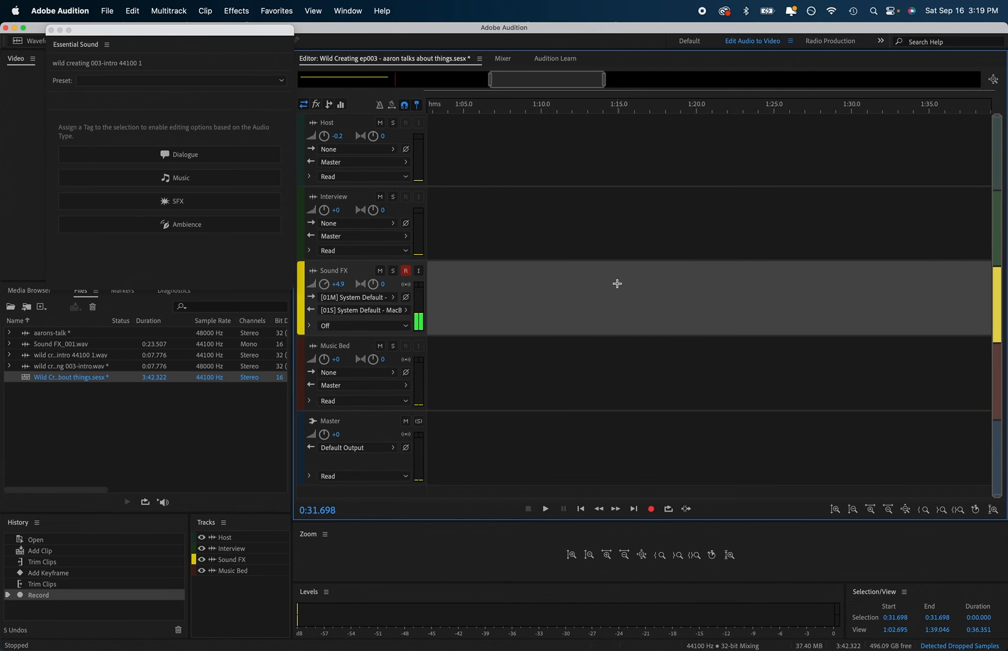
{"action": "scroll", "coordinate": [616, 284], "scroll_direction": "left", "scroll_amount": 10}
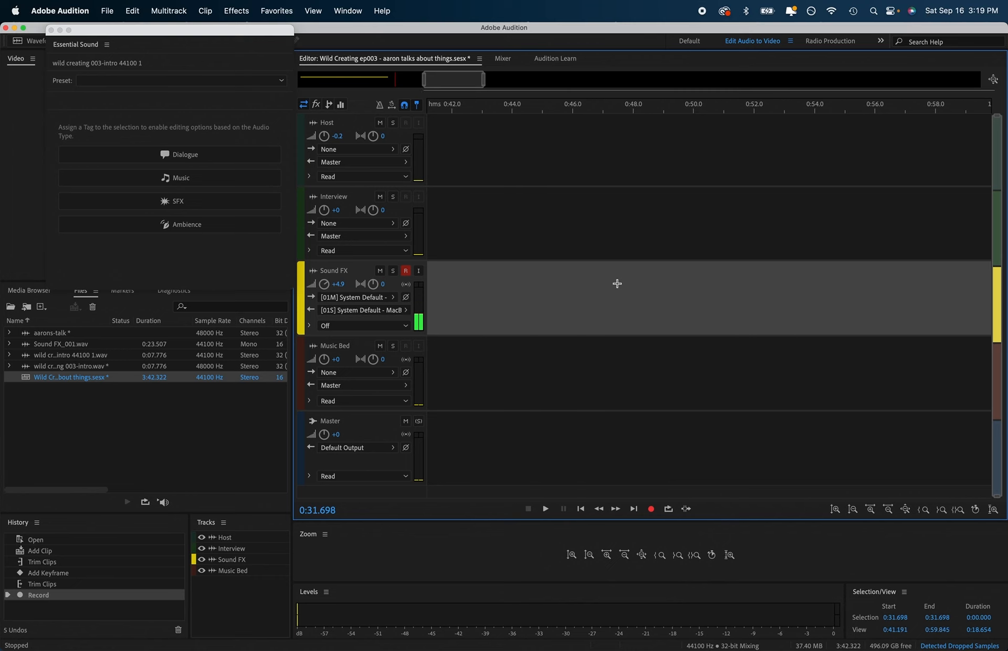
{"action": "scroll", "coordinate": [573, 184], "scroll_direction": "left", "scroll_amount": 2}
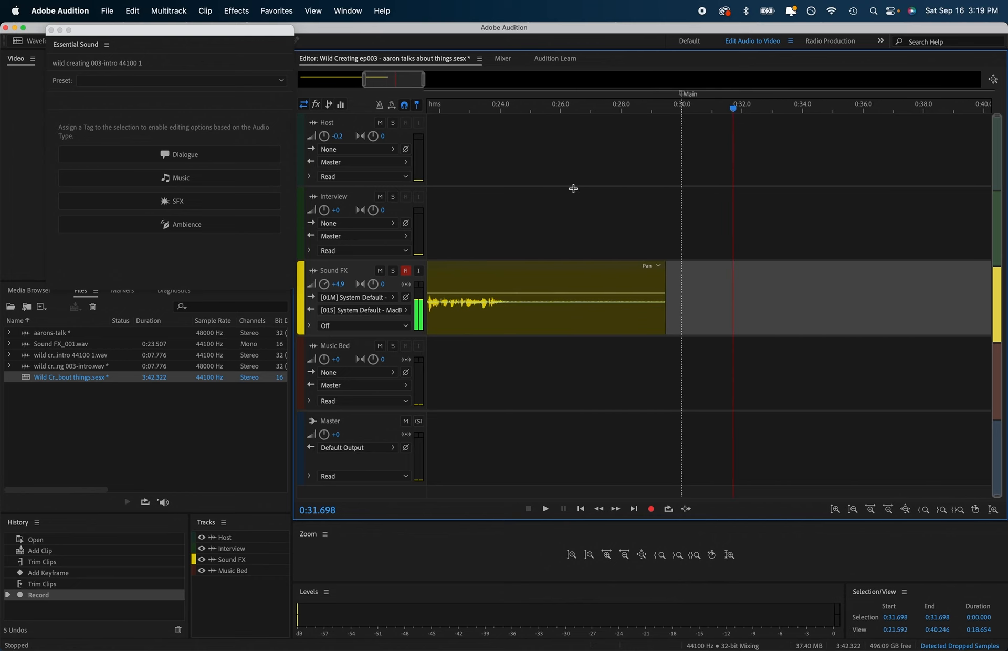
{"action": "left_click", "coordinate": [840, 293]}
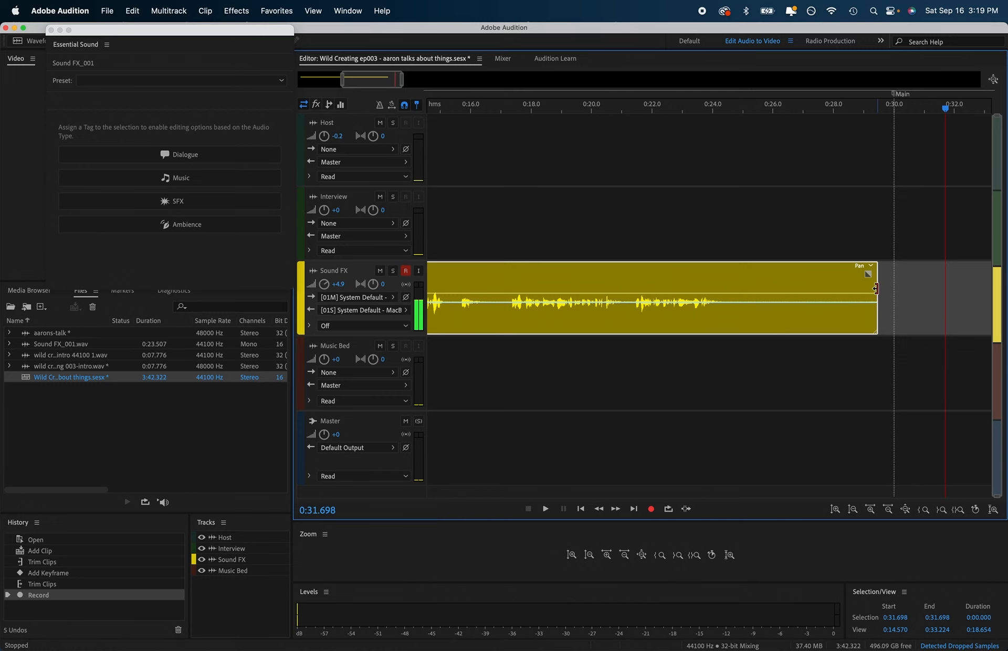
{"action": "left_click_drag", "start_coordinate": [875, 289], "coordinate": [738, 297]}
{"action": "scroll", "coordinate": [581, 294], "scroll_direction": "left", "scroll_amount": 3}
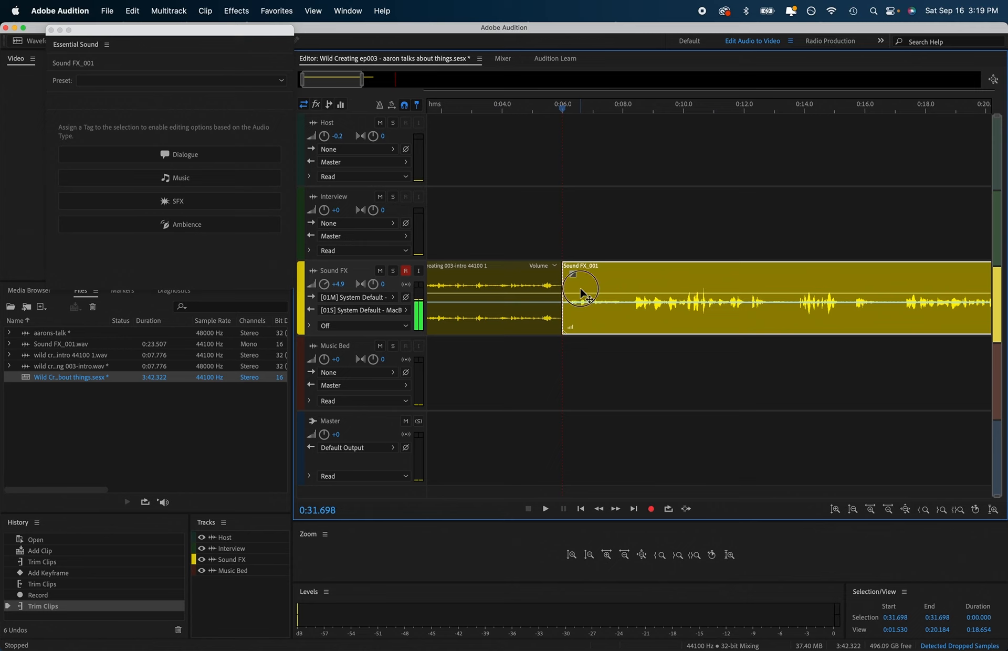
{"action": "left_click_drag", "start_coordinate": [563, 289], "coordinate": [630, 288]}
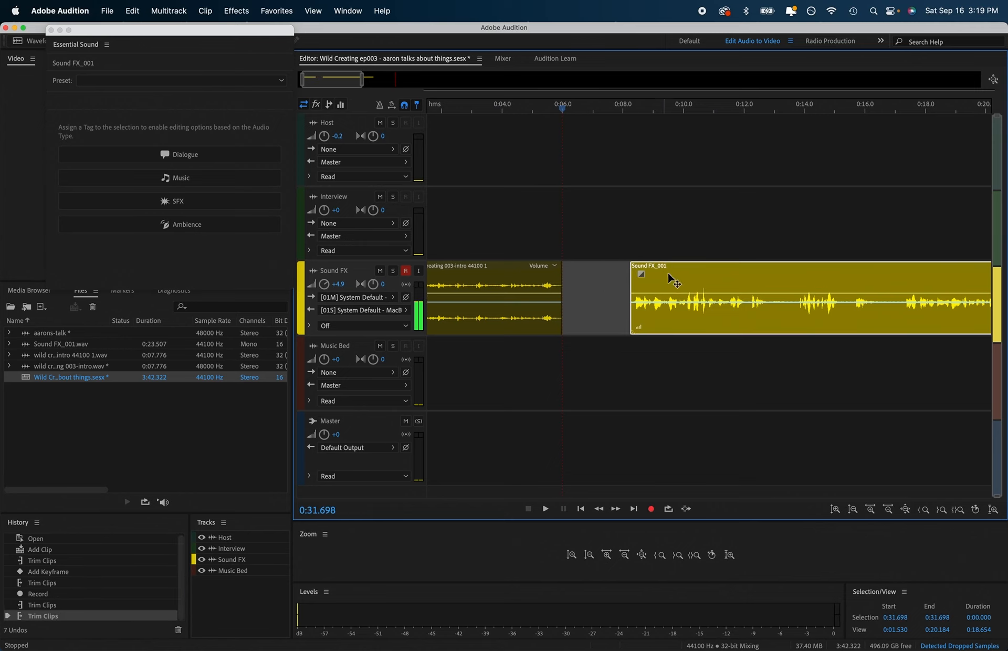
- Try to delete the gap between the two Sound FX clips and undo the removal
{"action": "left_click", "coordinate": [586, 277]}
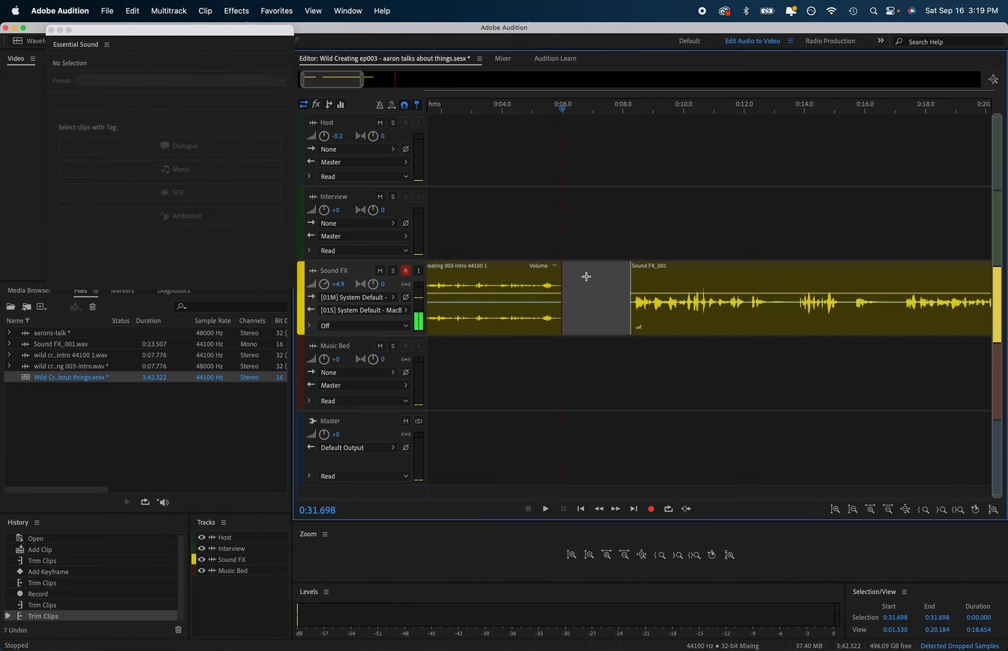
{"action": "key", "text": "Delete"}
{"action": "key", "text": "super+z"}
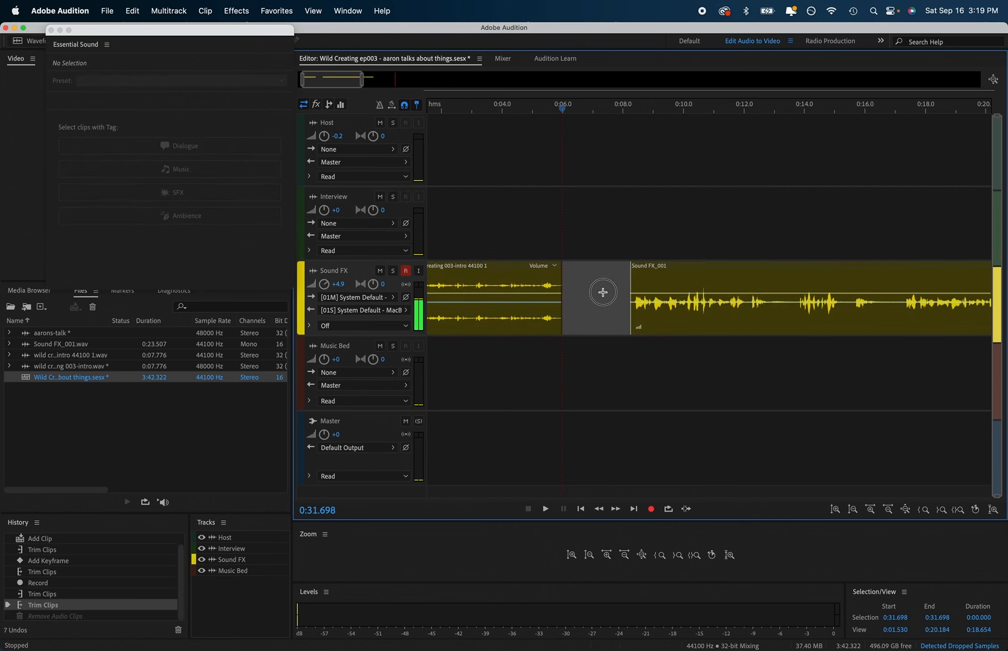
- Move the voiceover clip up against the end of the intro clip and play the session from the start to about 0:10.6
{"action": "left_click", "coordinate": [703, 288]}
{"action": "left_click_drag", "start_coordinate": [703, 289], "coordinate": [669, 284]}
{"action": "scroll", "coordinate": [670, 281], "scroll_direction": "down", "scroll_amount": 12}
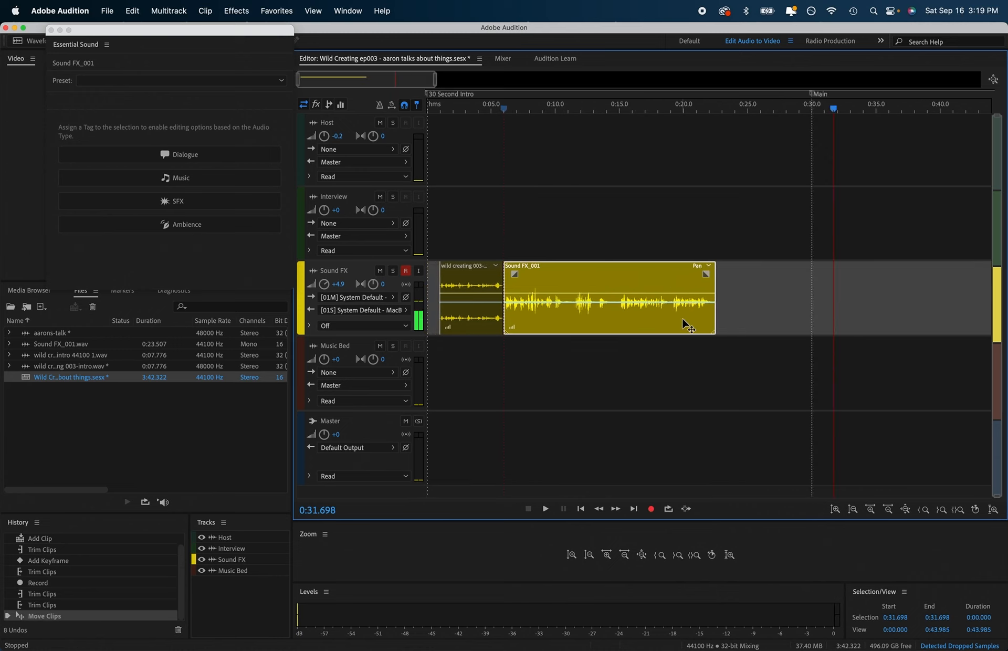
{"action": "left_click", "coordinate": [427, 106]}
{"action": "key", "text": "space"}
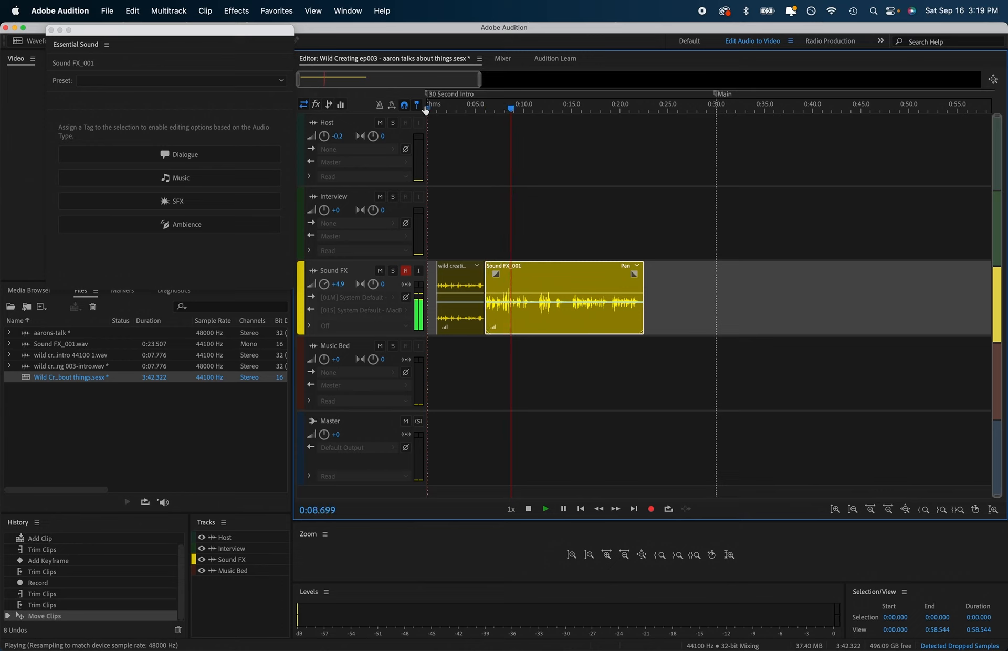
{"action": "key", "text": "space"}
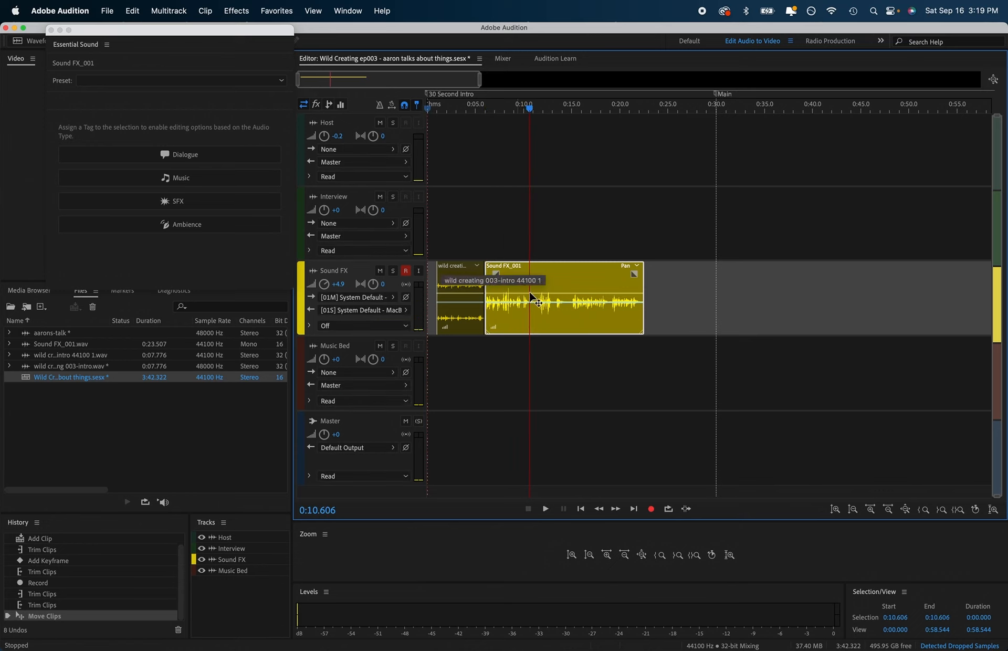
- Close the Essential Sound panel and split the voiceover clip at the playhead, about 0:10.6, with the Razor tool
{"action": "scroll", "coordinate": [549, 294], "scroll_direction": "up", "scroll_amount": 5}
{"action": "scroll", "coordinate": [550, 294], "scroll_direction": "left", "scroll_amount": 3}
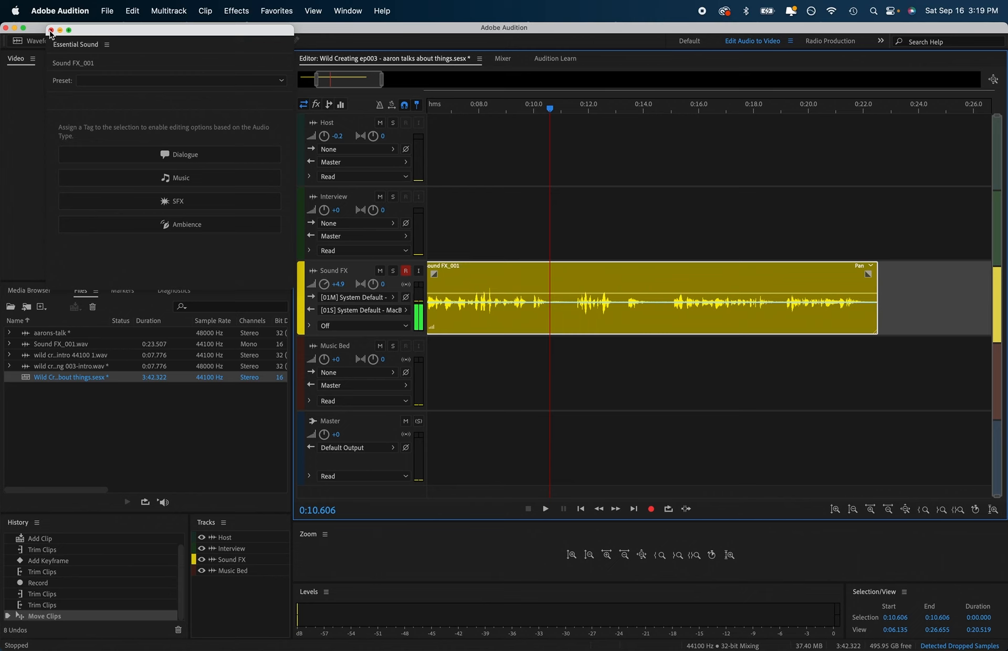
{"action": "left_click", "coordinate": [51, 30]}
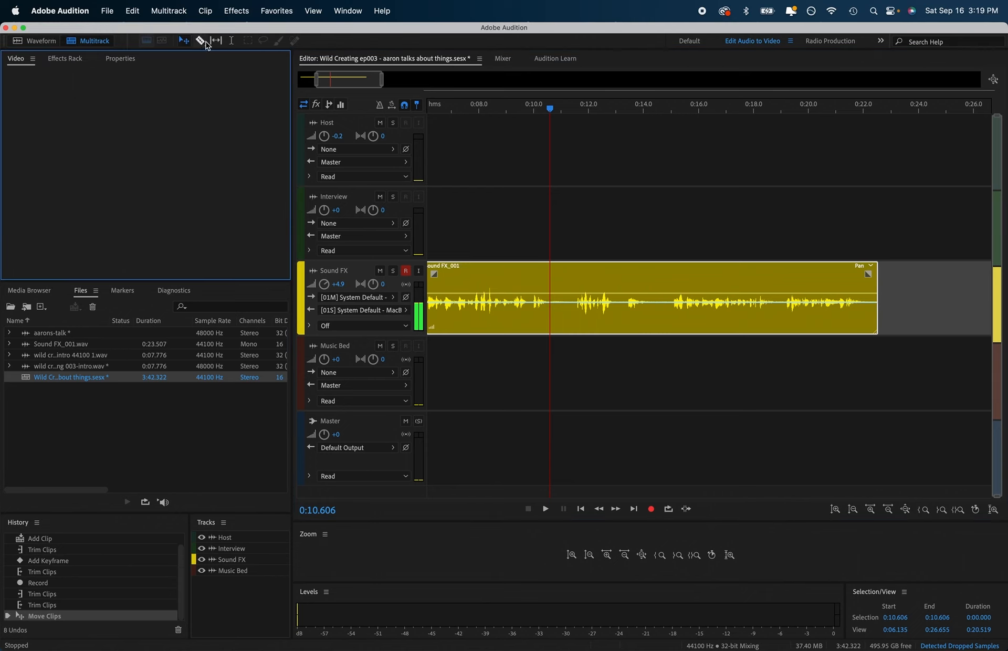
{"action": "left_click", "coordinate": [200, 41]}
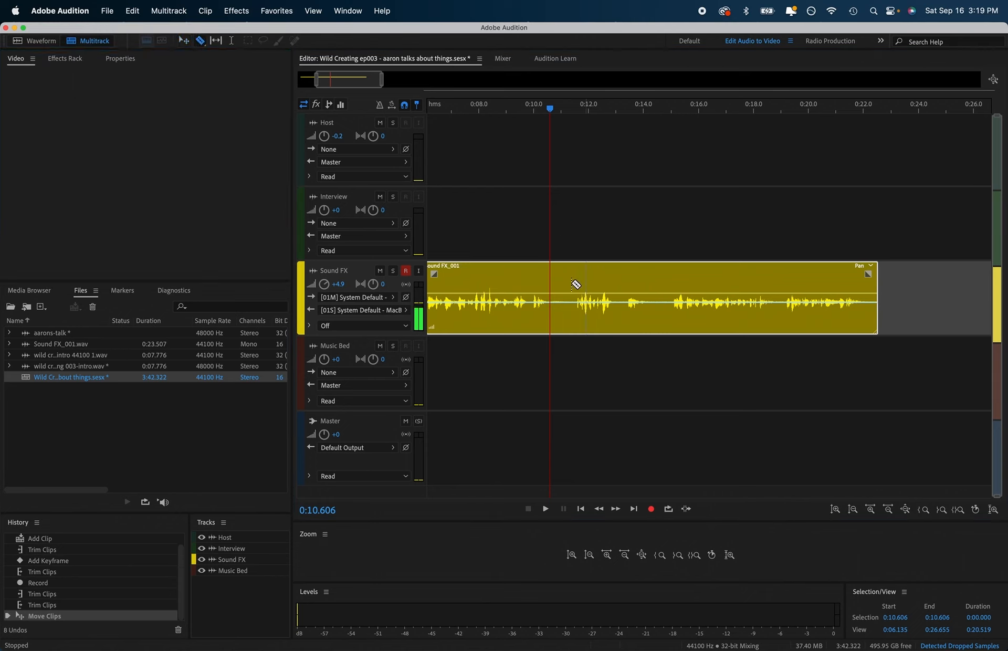
{"action": "left_click", "coordinate": [550, 277]}
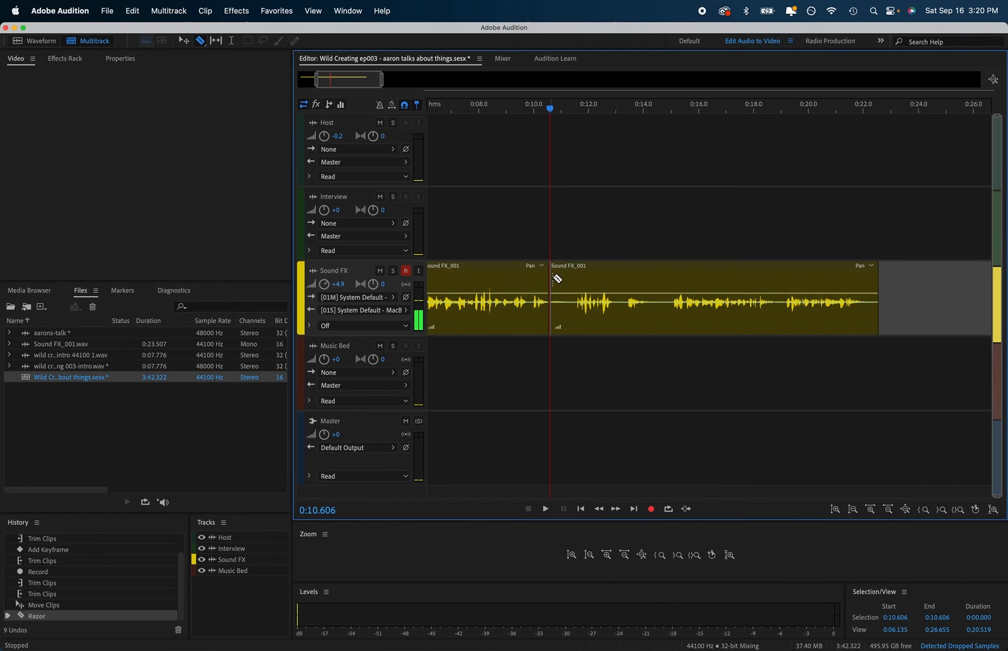
- Trim the silence on both sides of the cut and move the second voiceover piece to start at about 0:10.6
{"action": "left_click", "coordinate": [183, 41]}
{"action": "left_click", "coordinate": [534, 309]}
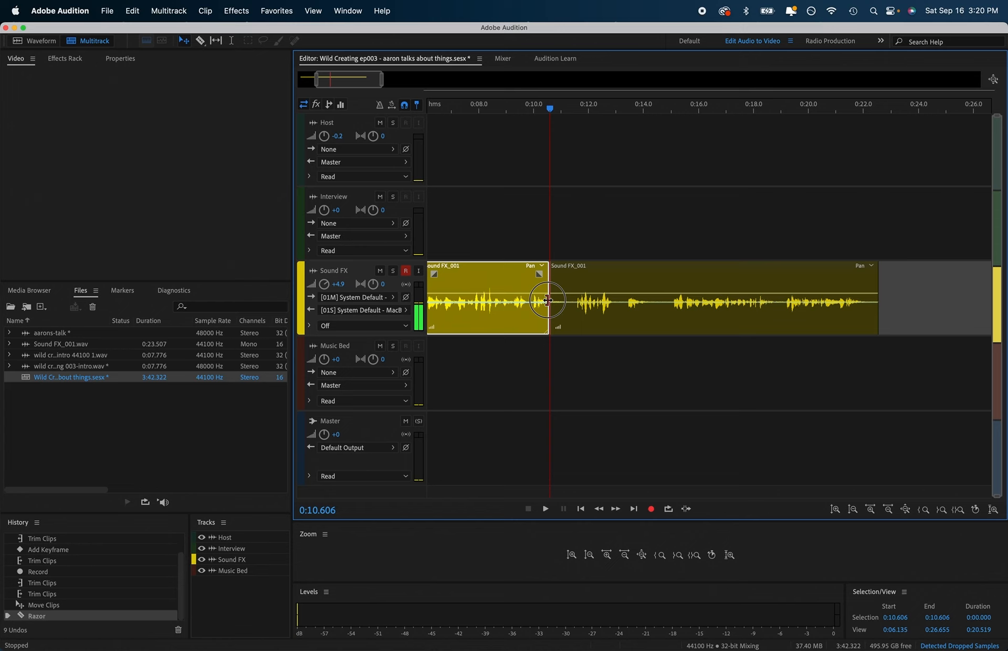
{"action": "left_click_drag", "start_coordinate": [546, 299], "coordinate": [589, 288]}
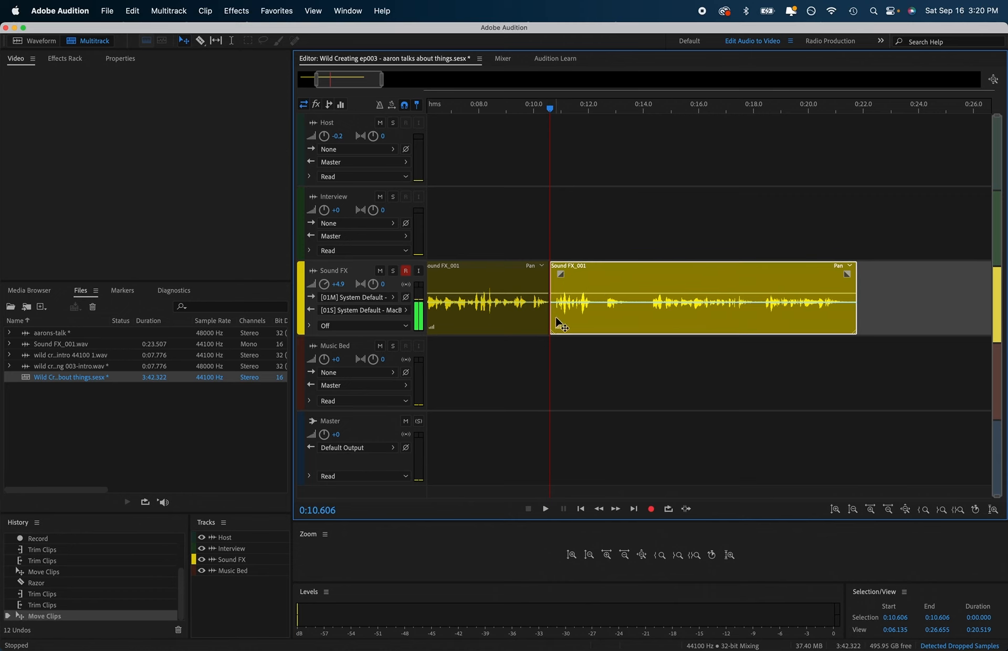
- Trim the remaining silence from the start of the second voiceover piece and move it up against the first piece
{"action": "scroll", "coordinate": [552, 318], "scroll_direction": "up", "scroll_amount": 5}
{"action": "scroll", "coordinate": [559, 326], "scroll_direction": "up", "scroll_amount": 3}
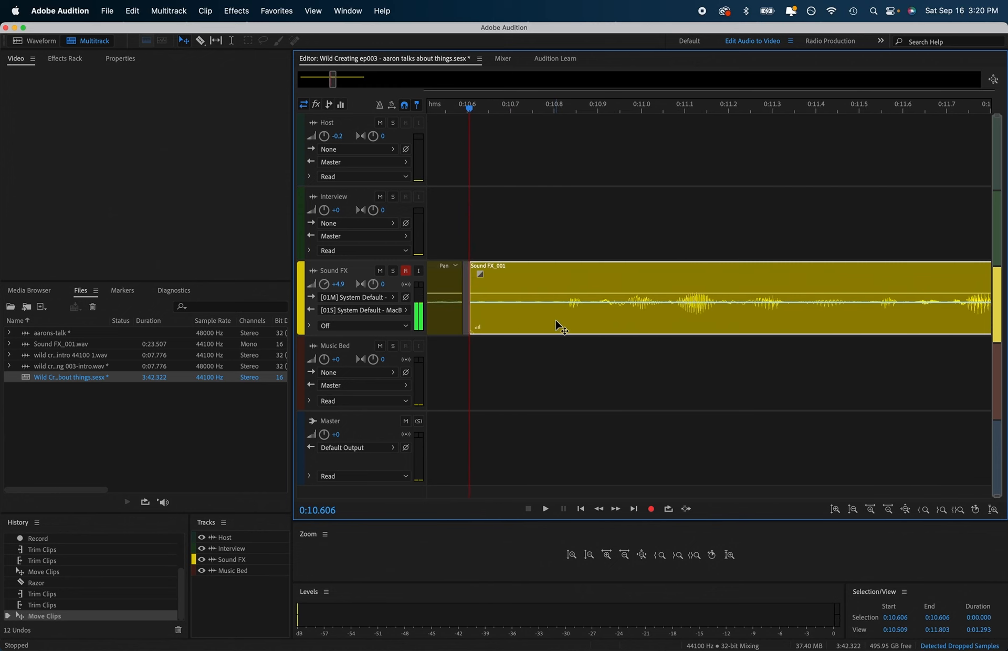
{"action": "left_click_drag", "start_coordinate": [471, 278], "coordinate": [515, 283]}
{"action": "scroll", "coordinate": [515, 283], "scroll_direction": "up", "scroll_amount": 3}
{"action": "scroll", "coordinate": [513, 282], "scroll_direction": "down", "scroll_amount": 4}
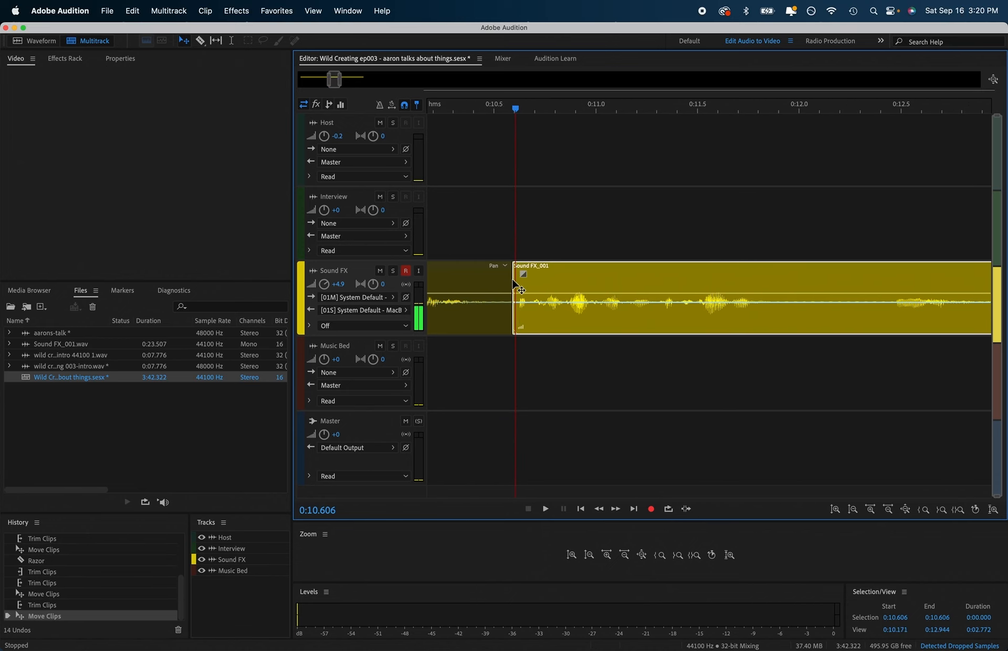
{"action": "left_click", "coordinate": [483, 281]}
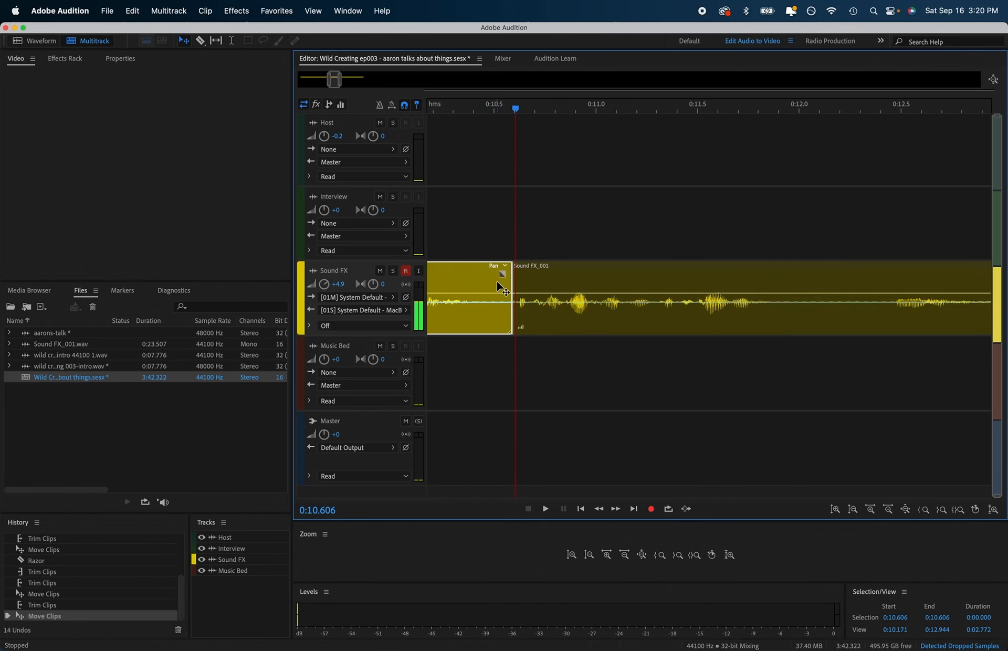
{"action": "left_click", "coordinate": [505, 267]}
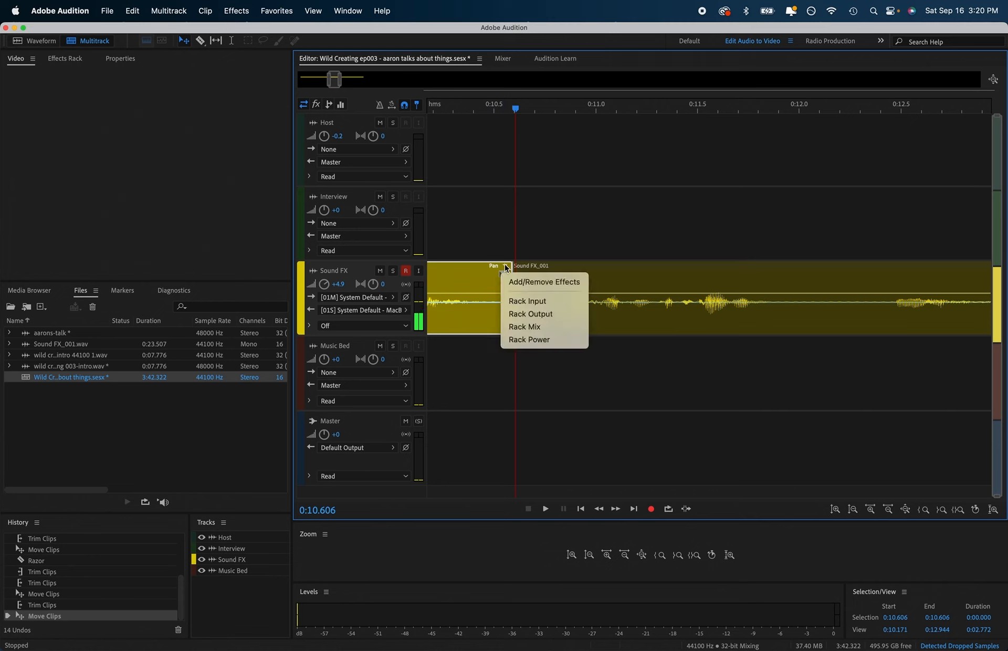
{"action": "left_click", "coordinate": [277, 10]}
{"action": "left_click", "coordinate": [464, 299]}
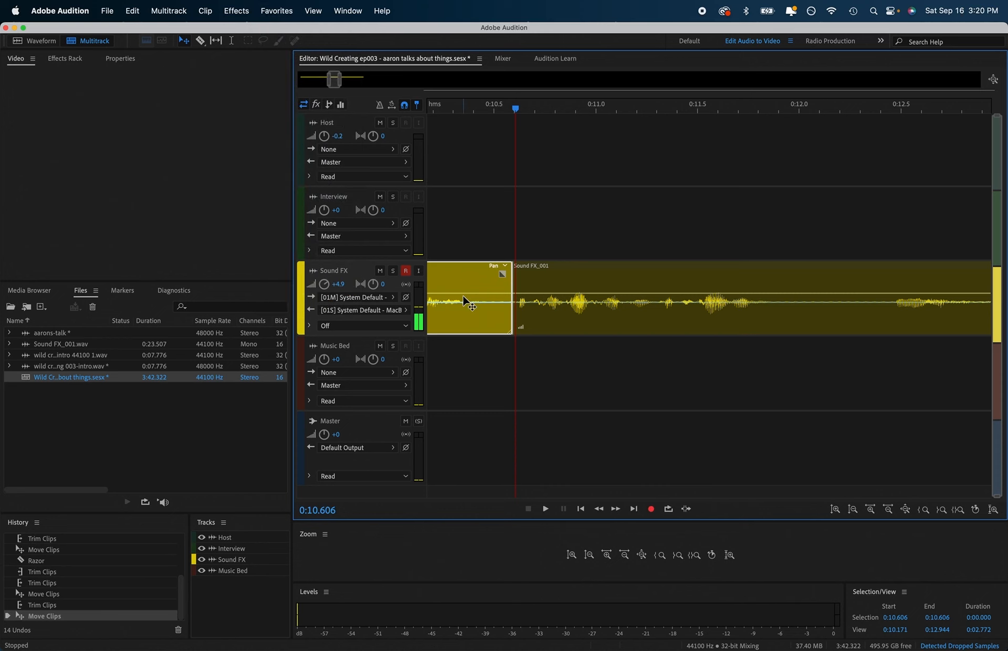
{"action": "scroll", "coordinate": [465, 299], "scroll_direction": "down", "scroll_amount": 5}
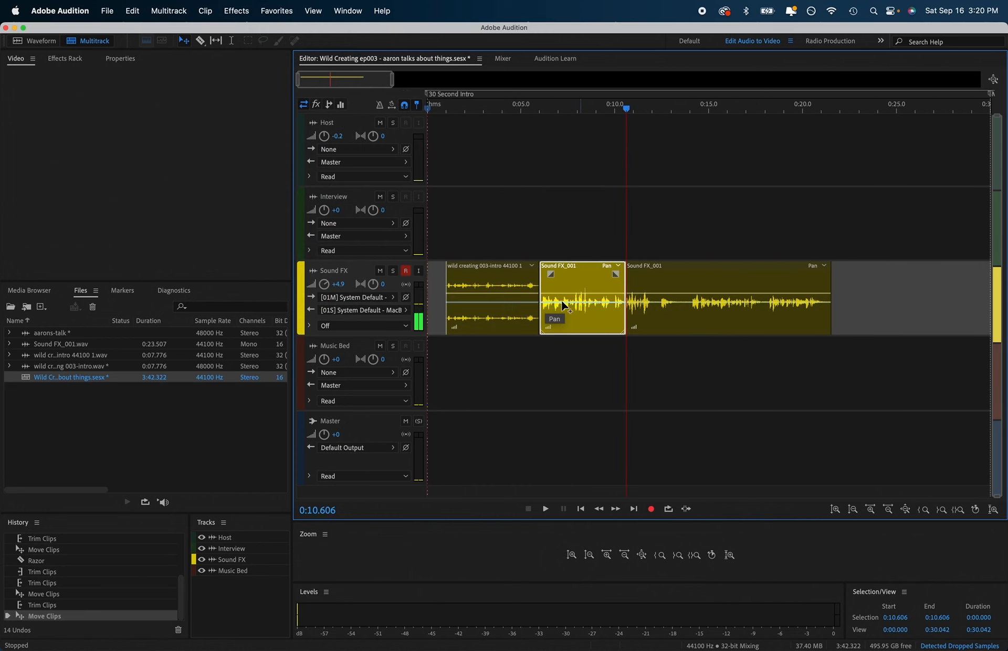
{"action": "left_click", "coordinate": [458, 258]}
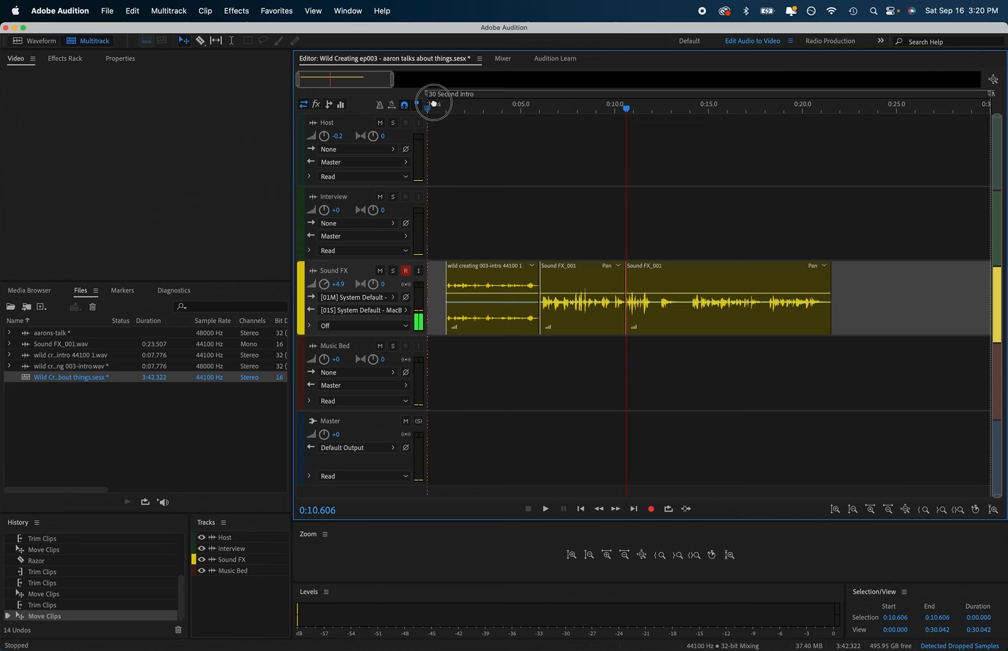
{"action": "left_click", "coordinate": [567, 241]}
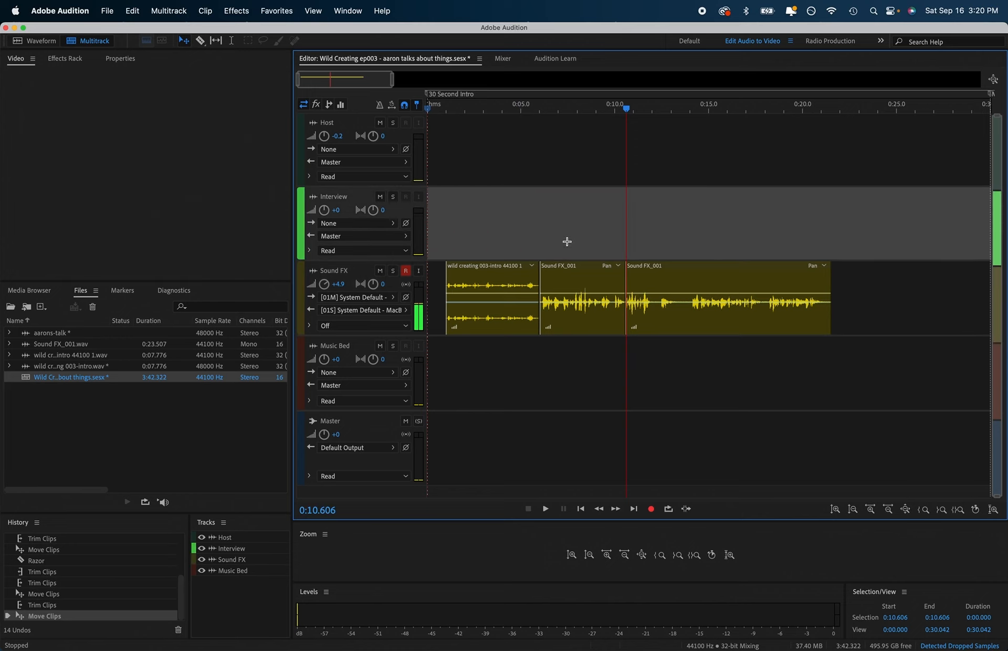
- Open the first voiceover piece in a maximized waveform editor and switch from the spectral frequency display to the spectral pitch display
{"action": "left_click", "coordinate": [566, 272]}
{"action": "double_click", "coordinate": [566, 271]}
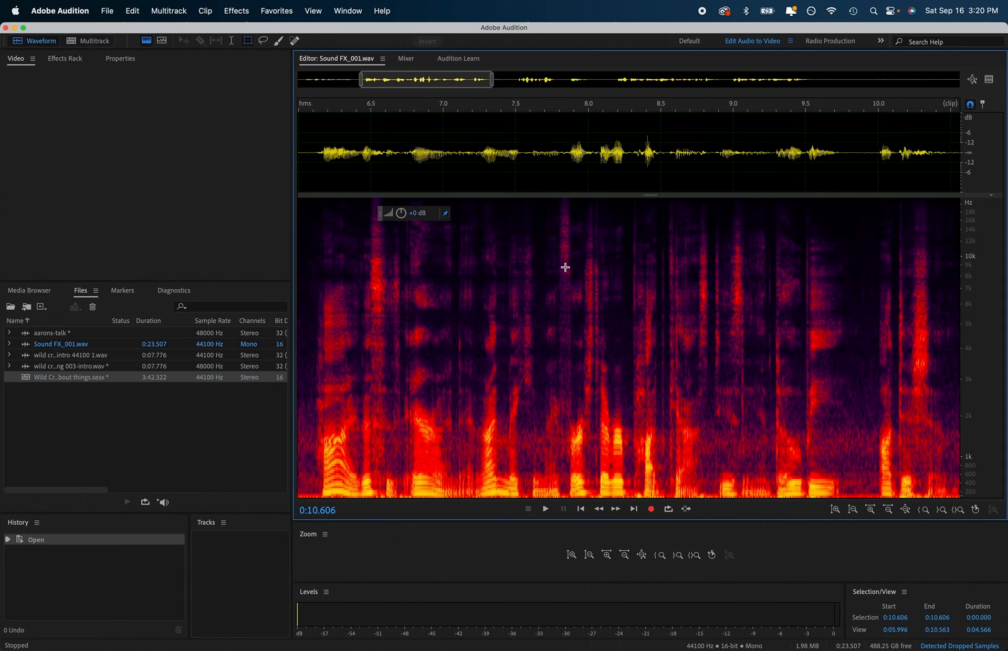
{"action": "double_click", "coordinate": [335, 62]}
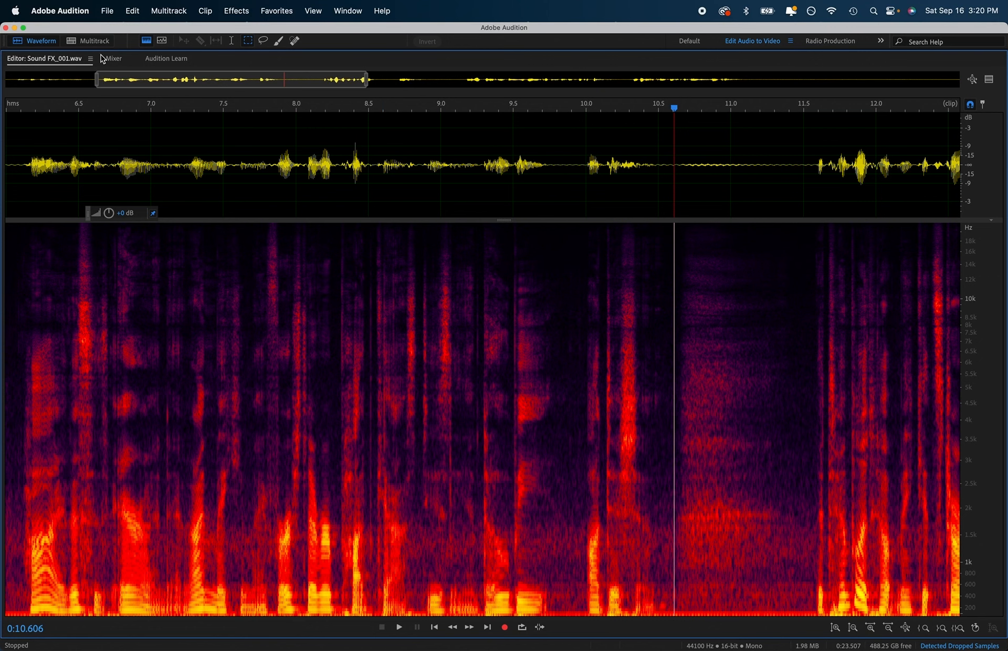
{"action": "left_click", "coordinate": [147, 44]}
{"action": "left_click", "coordinate": [162, 44]}
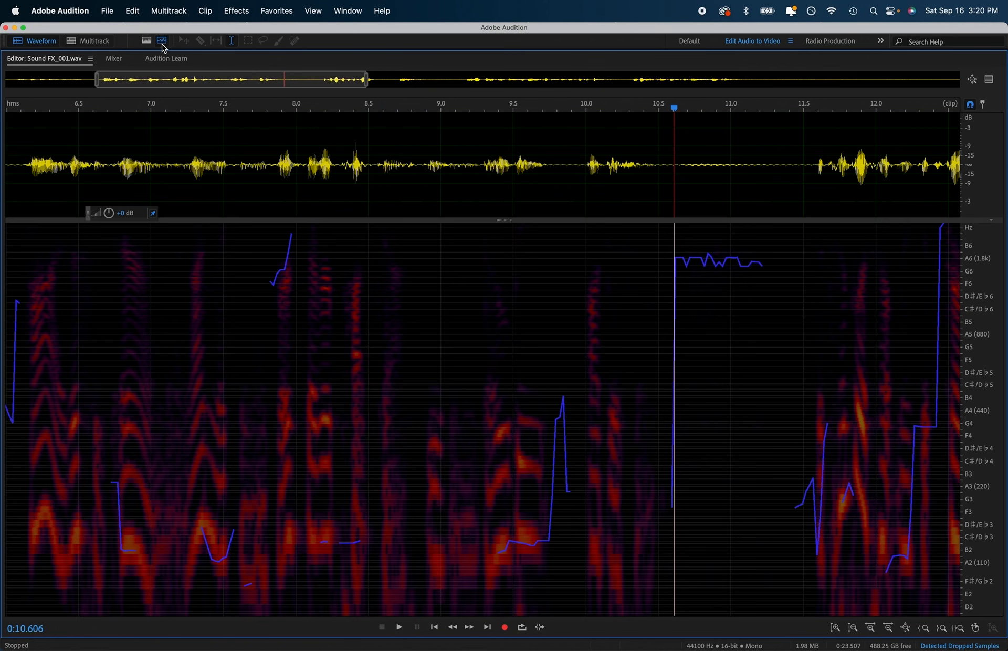
- Return to the multitrack session and look through the Favorites commands for the selected voiceover piece
{"action": "left_click", "coordinate": [88, 41]}
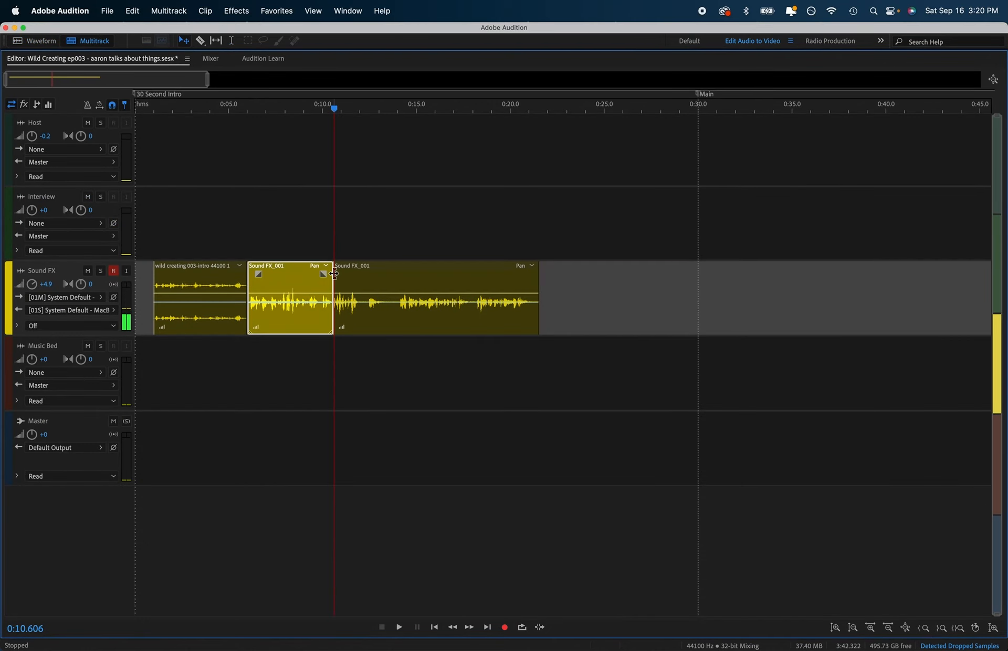
{"action": "scroll", "coordinate": [322, 336], "scroll_direction": "down", "scroll_amount": 4}
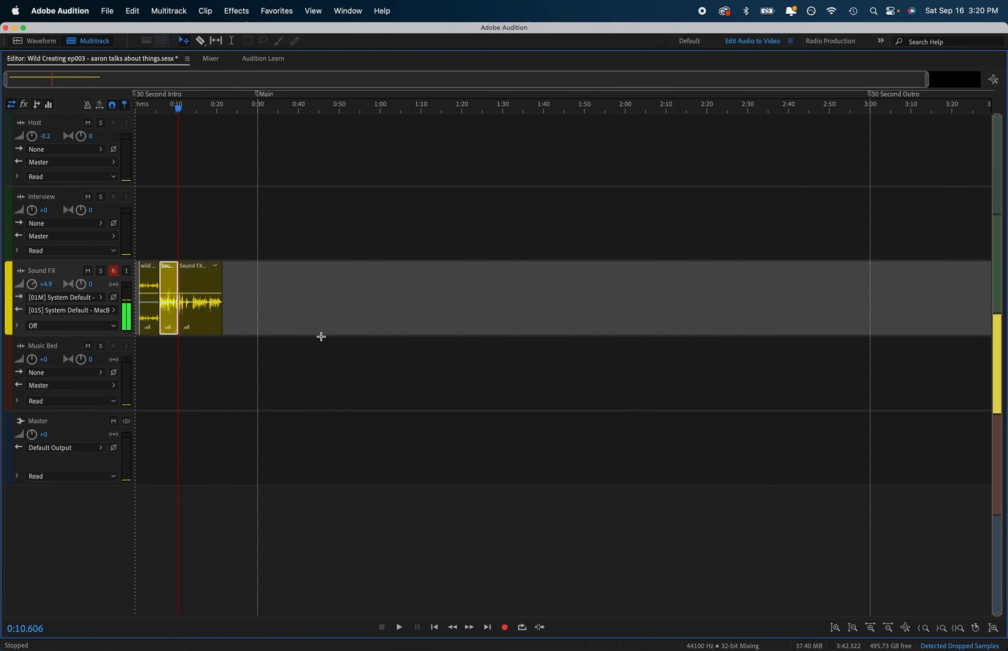
{"action": "scroll", "coordinate": [321, 336], "scroll_direction": "up", "scroll_amount": 6}
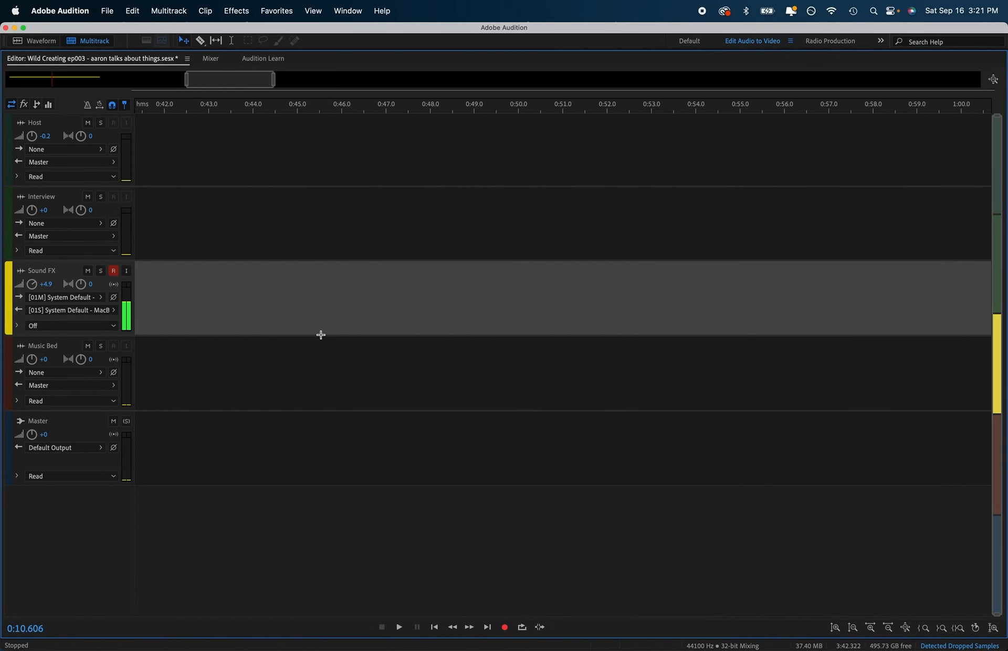
{"action": "scroll", "coordinate": [320, 335], "scroll_direction": "down", "scroll_amount": 5}
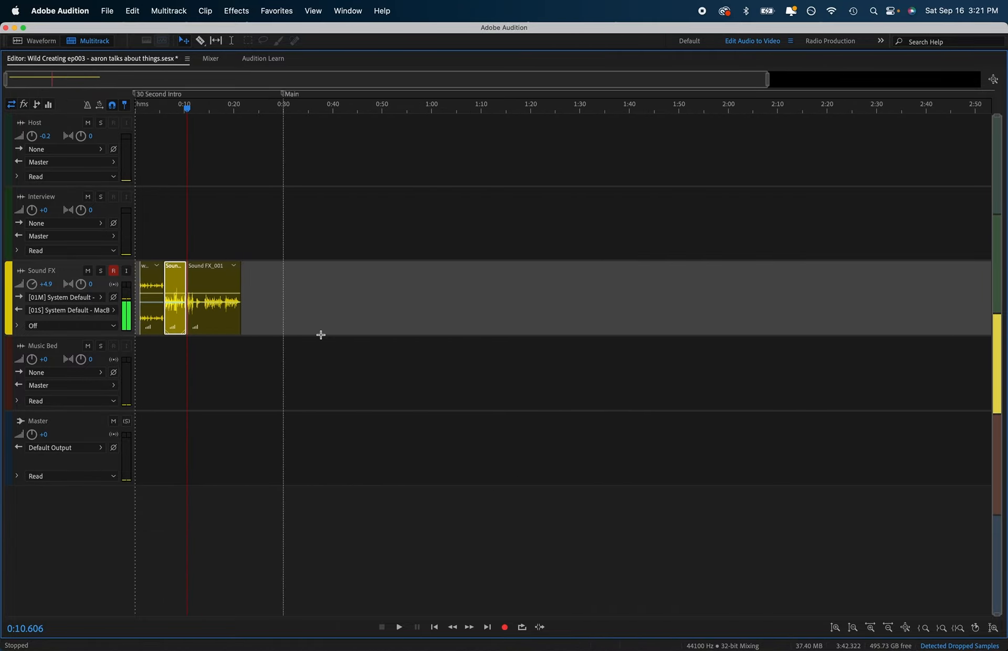
{"action": "left_click", "coordinate": [285, 15]}
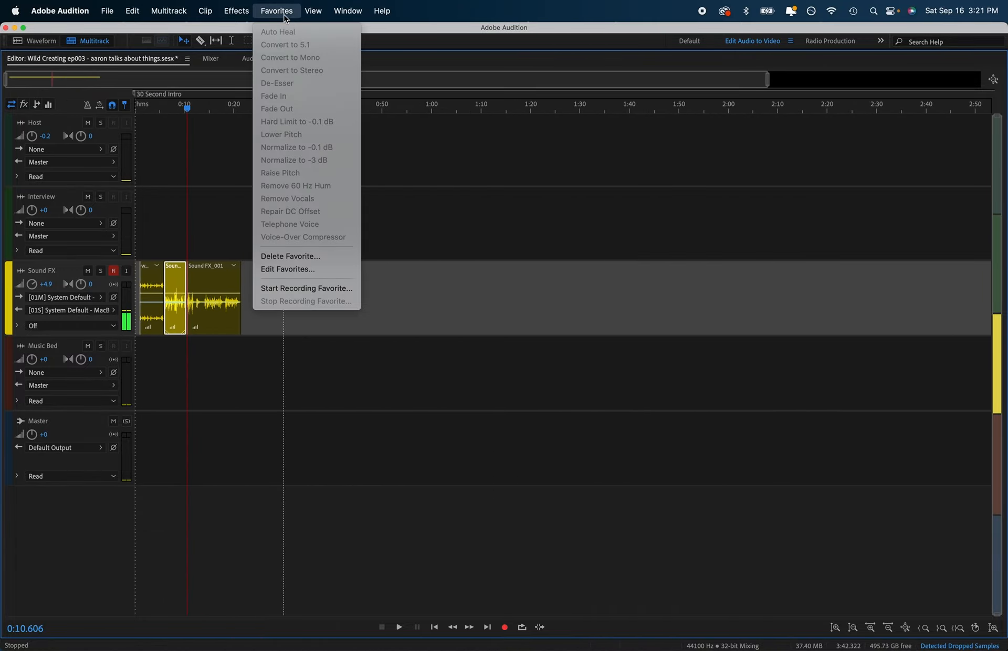
{"action": "left_click", "coordinate": [177, 251]}
- Move the intro clip to the session start and the first voiceover piece up against its end, at about 0:05
{"action": "scroll", "coordinate": [177, 250], "scroll_direction": "up", "scroll_amount": 5}
{"action": "scroll", "coordinate": [177, 250], "scroll_direction": "left", "scroll_amount": 5}
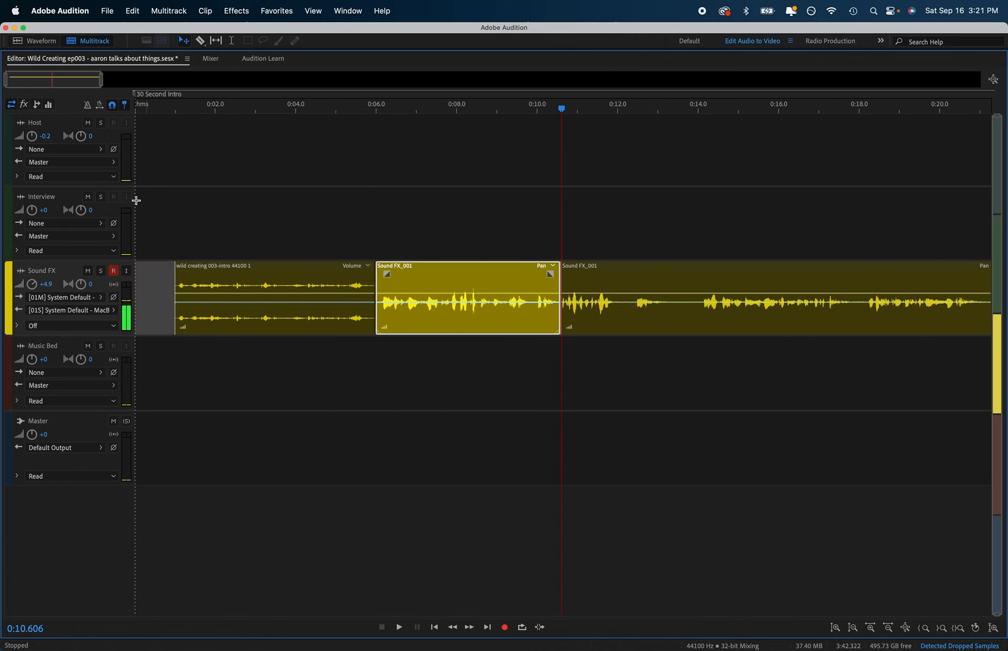
{"action": "left_click", "coordinate": [142, 288]}
{"action": "left_click", "coordinate": [206, 278]}
{"action": "left_click_drag", "start_coordinate": [236, 279], "coordinate": [197, 278]}
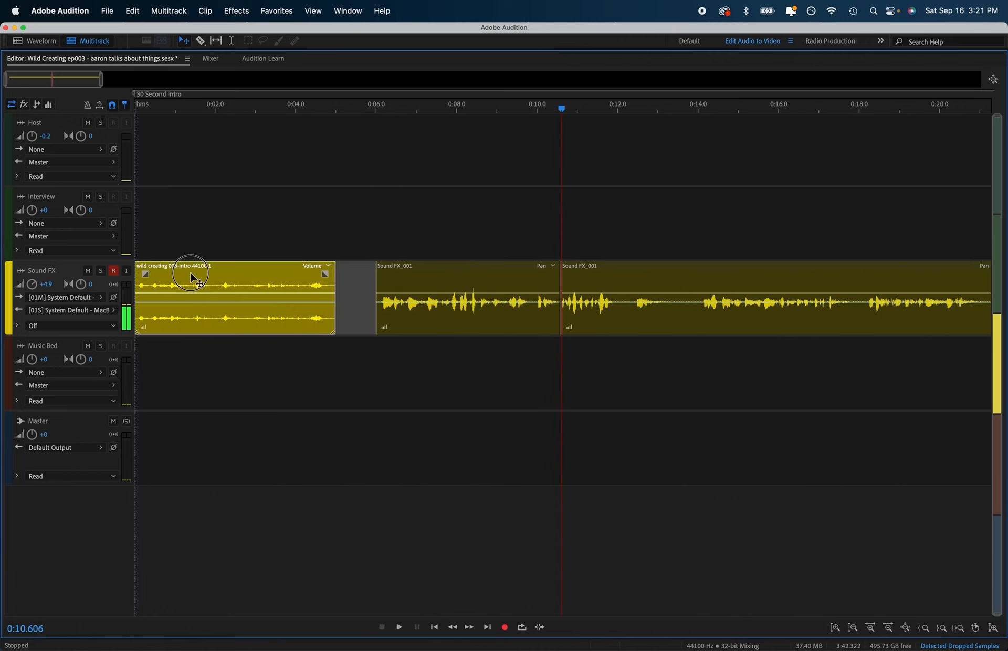
{"action": "left_click_drag", "start_coordinate": [464, 279], "coordinate": [424, 278]}
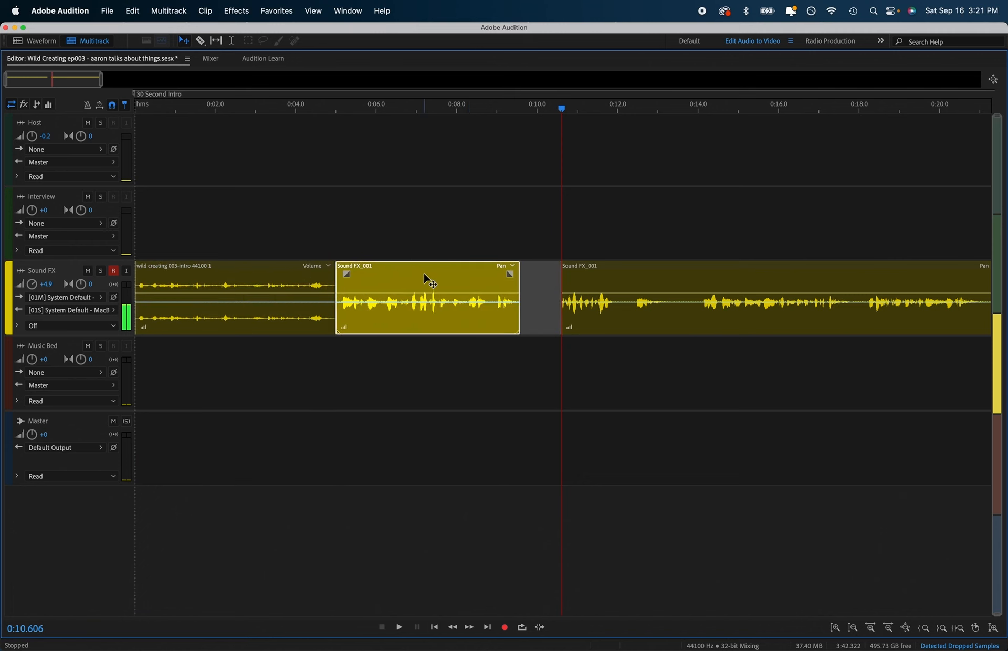
- Reopen the first voiceover piece in the waveform editor and restore the editor from maximized to the normal panel layout
{"action": "double_click", "coordinate": [363, 267]}
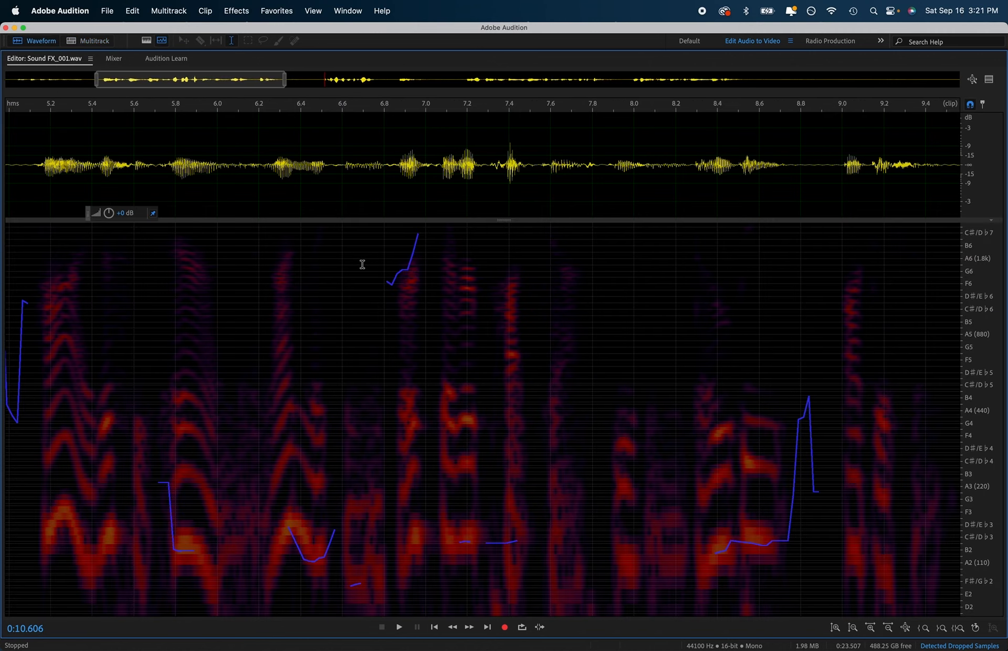
{"action": "left_click", "coordinate": [90, 60]}
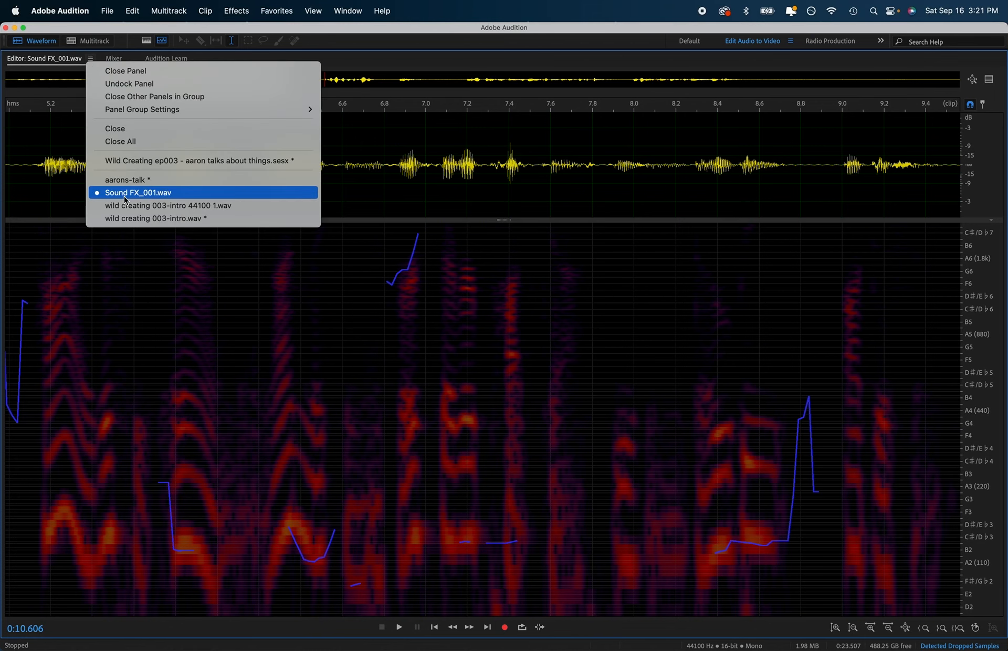
{"action": "double_click", "coordinate": [34, 59]}
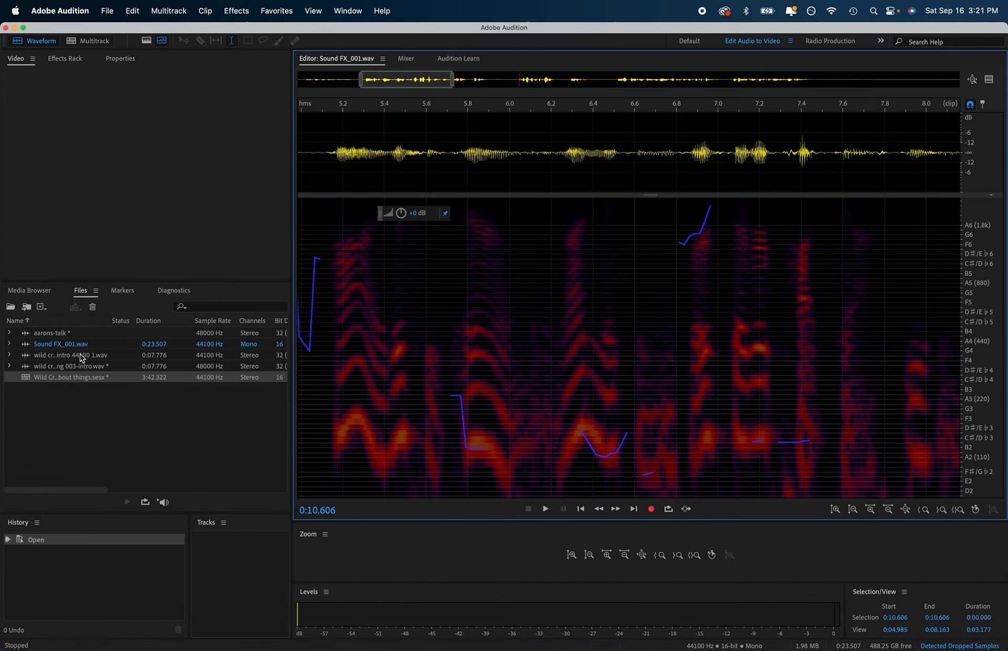
- Open the source recording Sound FX_001.wav from the project files and examine its channel entry
{"action": "left_click", "coordinate": [69, 345]}
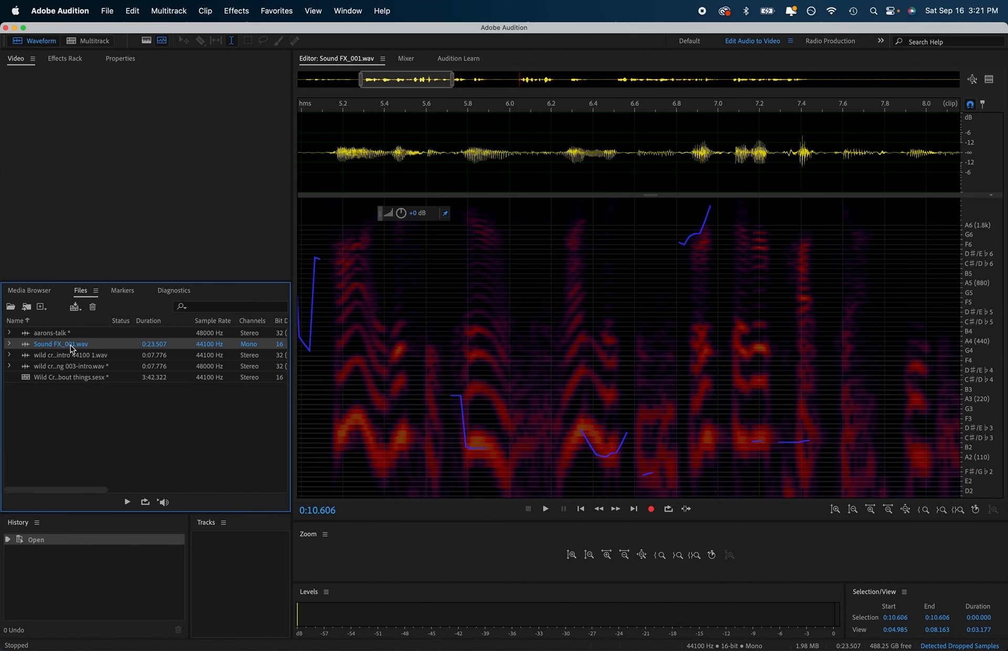
{"action": "double_click", "coordinate": [70, 347]}
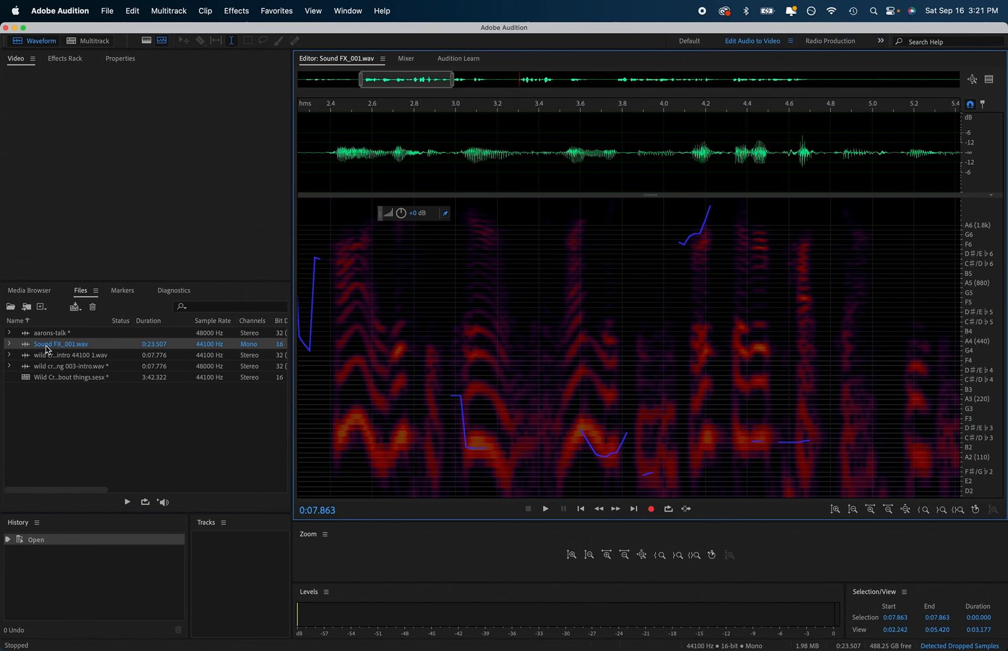
{"action": "left_click", "coordinate": [8, 344]}
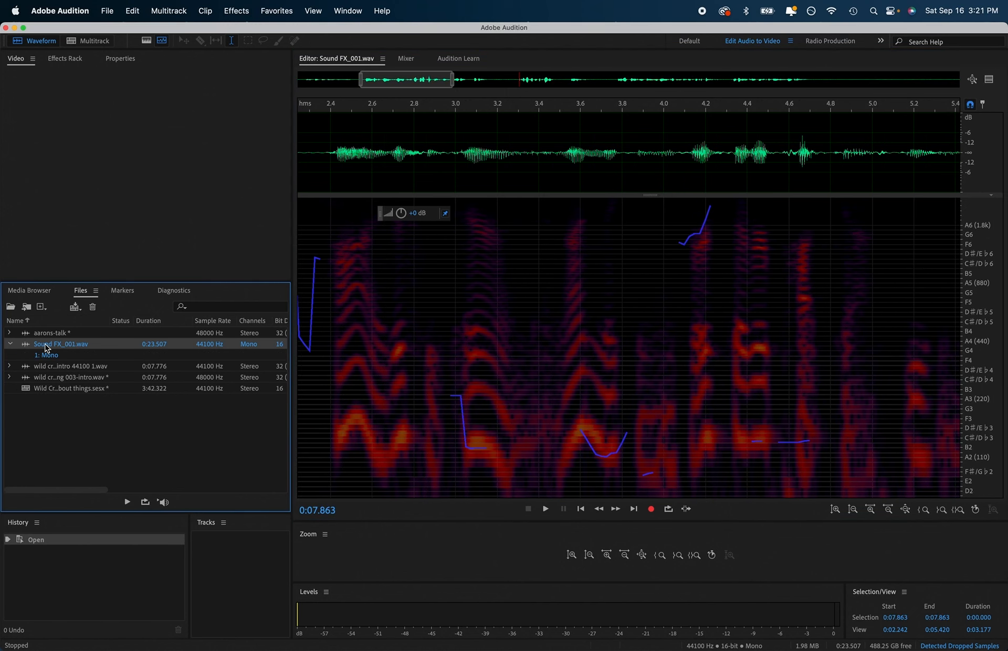
{"action": "left_click", "coordinate": [11, 345]}
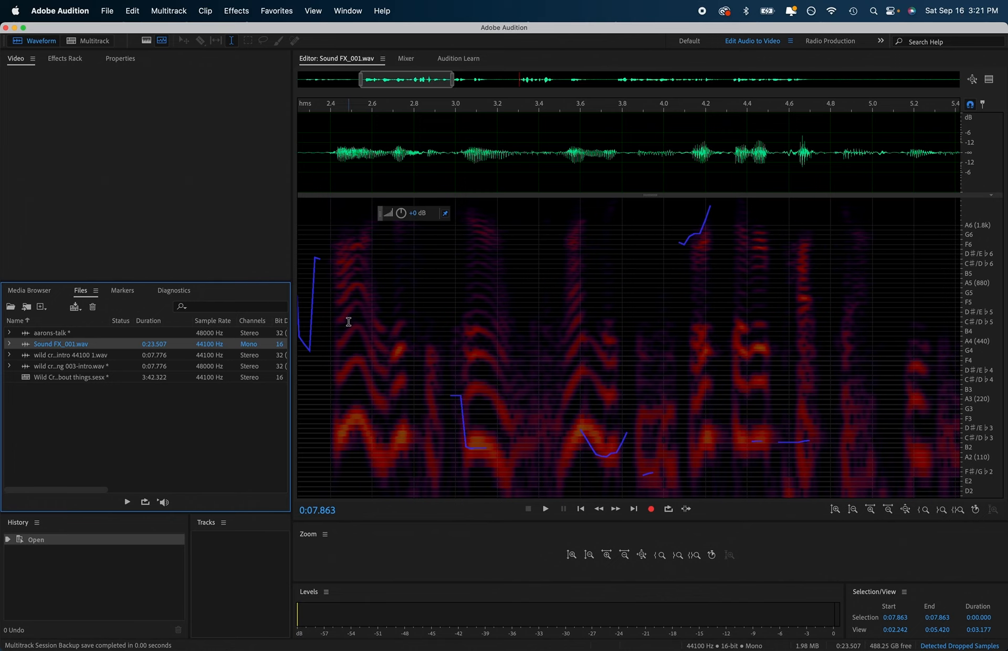
- Check the Mixer while the source recording is open, then go back to the file editor
{"action": "left_click", "coordinate": [406, 58]}
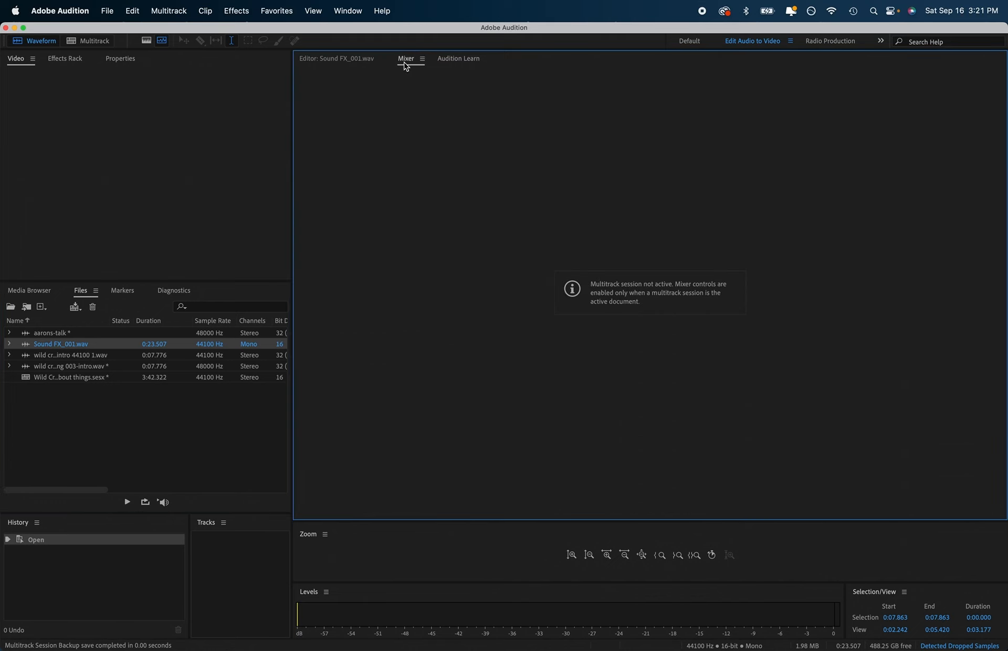
{"action": "left_click", "coordinate": [73, 378]}
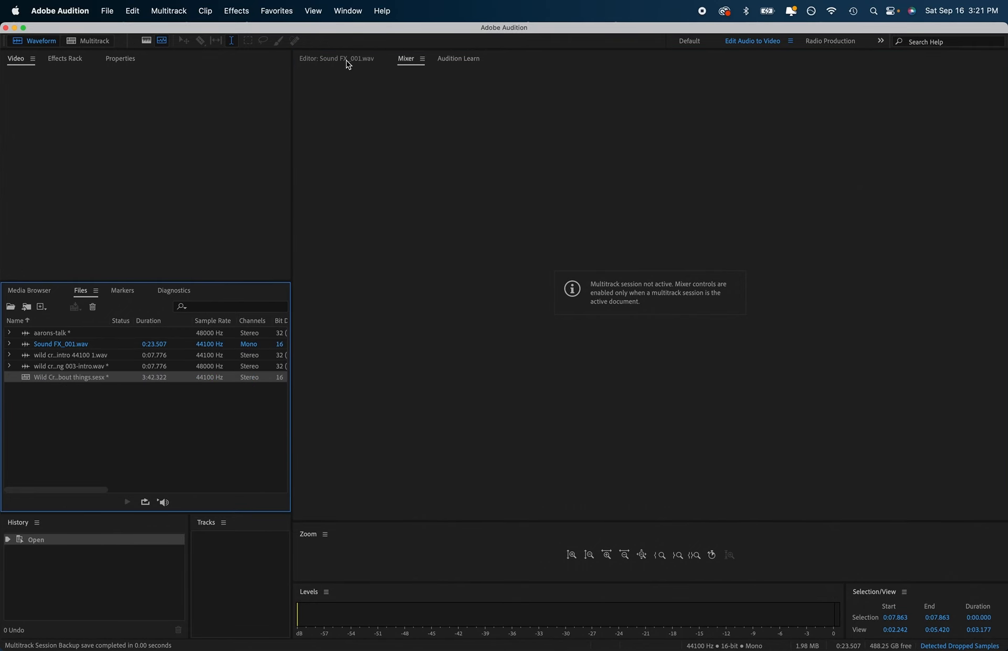
{"action": "left_click", "coordinate": [336, 59]}
- Reopen the multitrack session and move the second voiceover piece against the end of the first, at about 0:09.6
{"action": "double_click", "coordinate": [95, 381]}
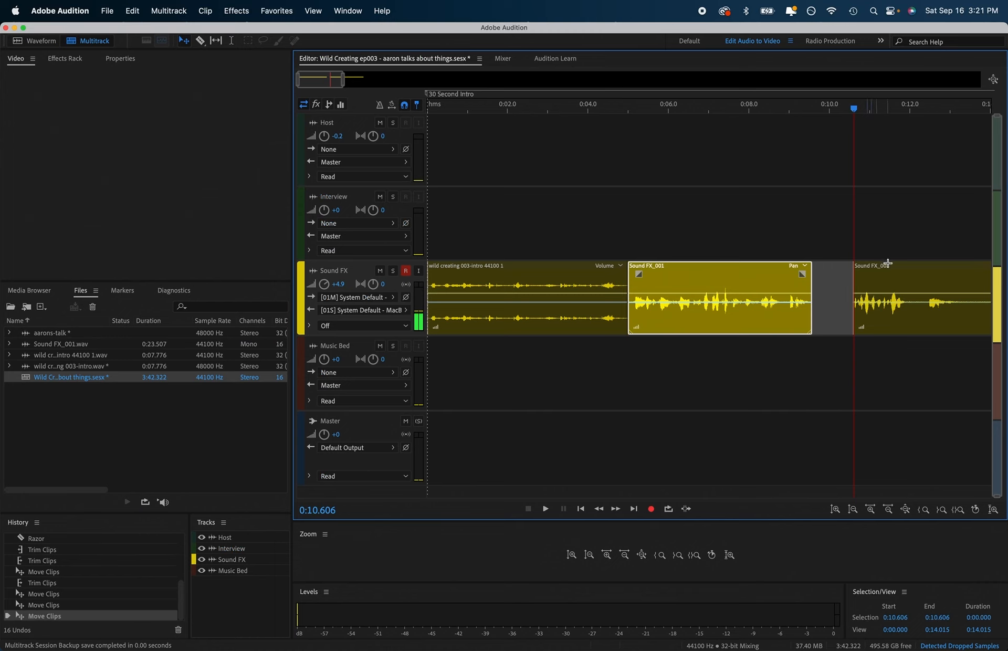
{"action": "left_click_drag", "start_coordinate": [882, 264], "coordinate": [848, 270]}
{"action": "scroll", "coordinate": [837, 352], "scroll_direction": "down", "scroll_amount": 5}
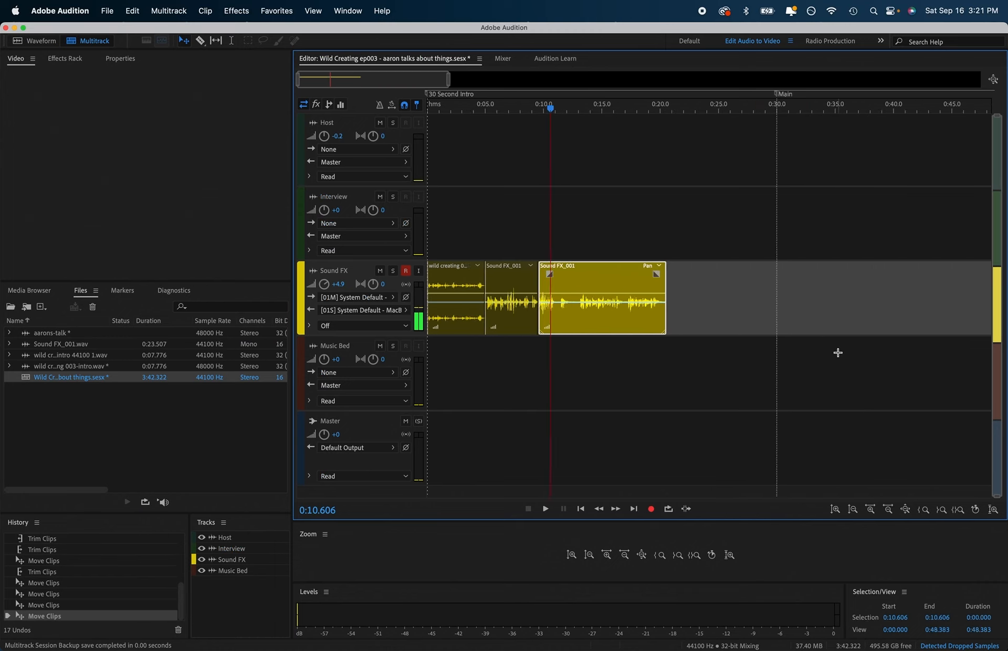
- Split the second voiceover piece with the Razor tool in the quiet gap at about 0:10.96
{"action": "scroll", "coordinate": [838, 353], "scroll_direction": "up", "scroll_amount": 8}
{"action": "scroll", "coordinate": [681, 341], "scroll_direction": "left", "scroll_amount": 10}
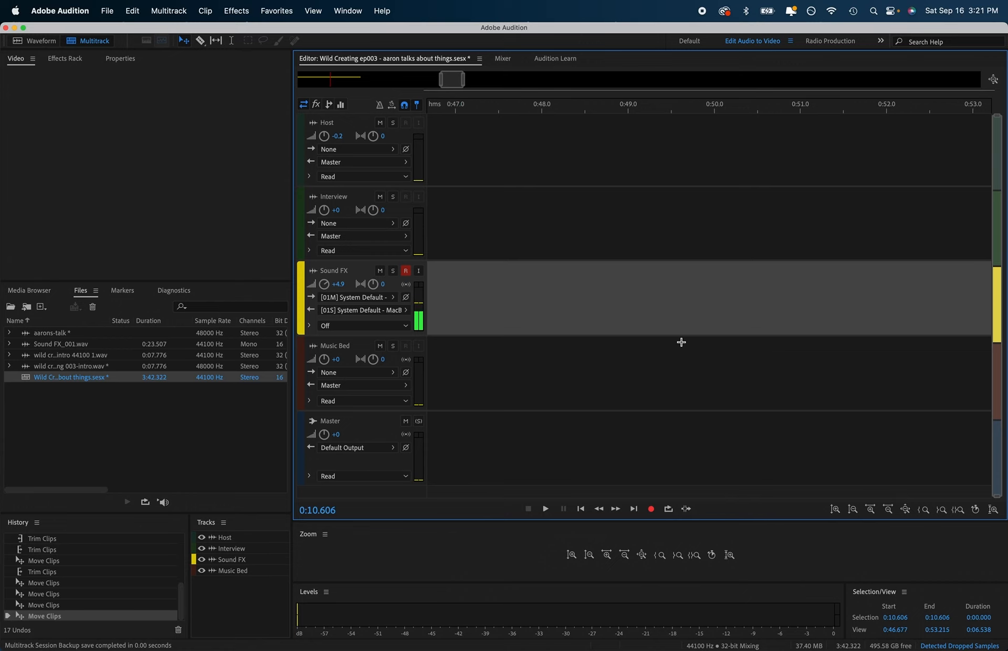
{"action": "scroll", "coordinate": [681, 342], "scroll_direction": "left", "scroll_amount": 6}
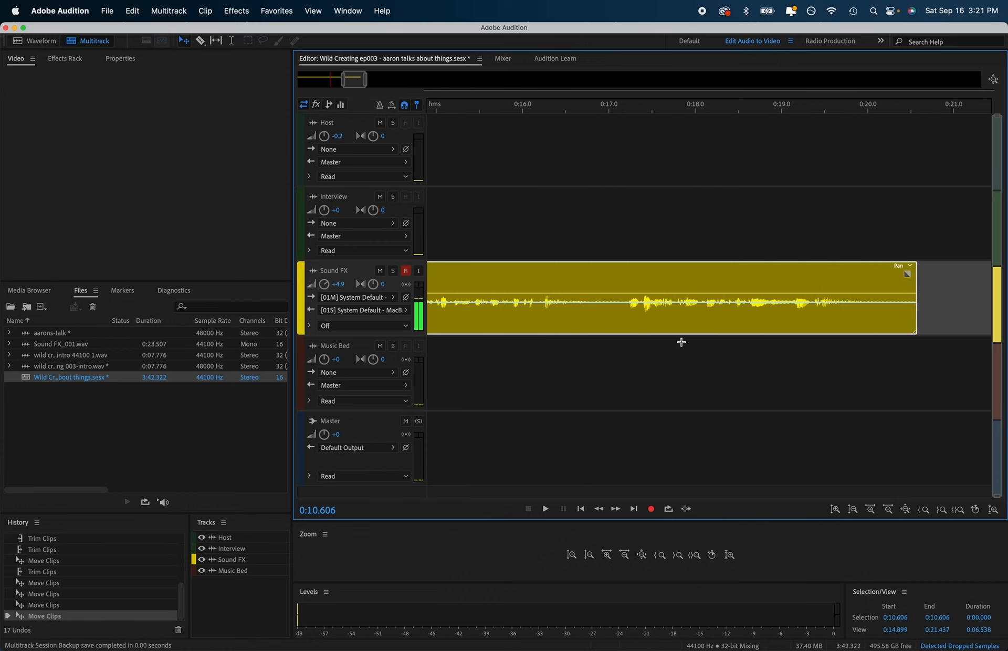
{"action": "scroll", "coordinate": [681, 341], "scroll_direction": "left", "scroll_amount": 1}
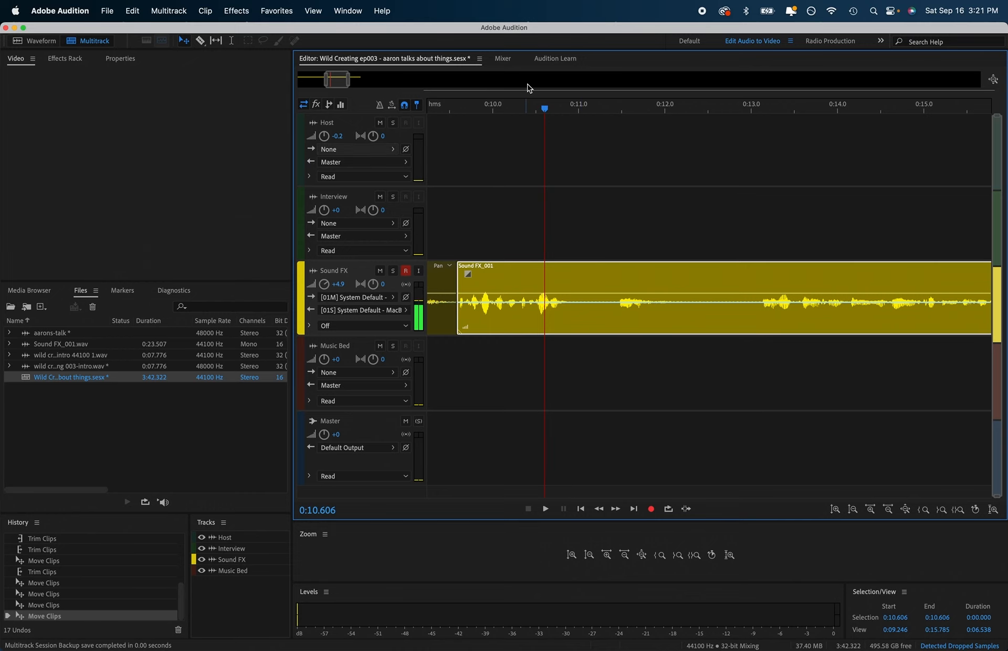
{"action": "scroll", "coordinate": [586, 221], "scroll_direction": "up", "scroll_amount": 10}
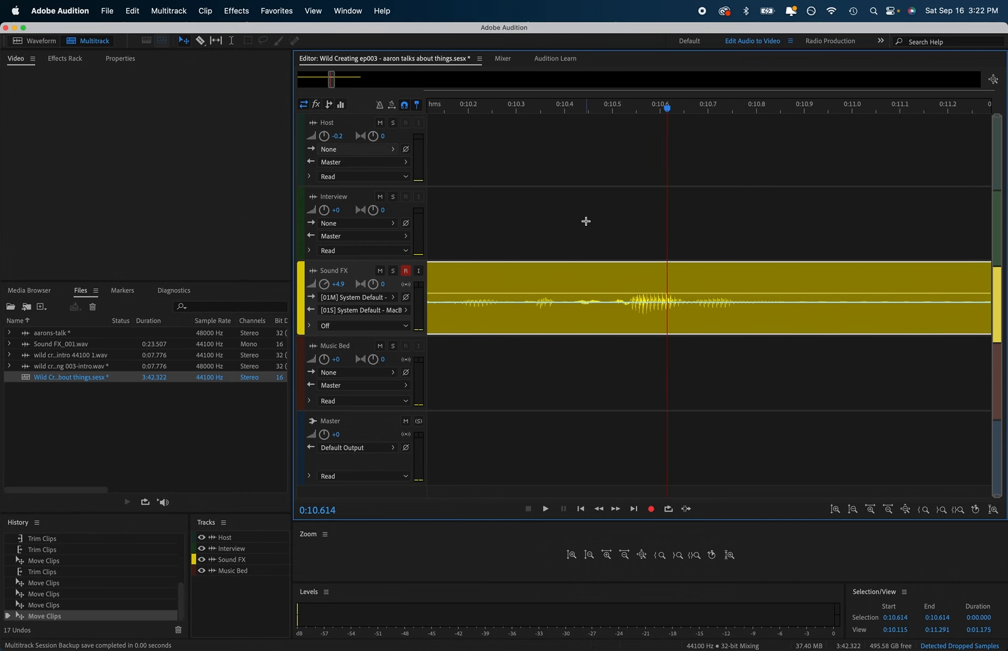
{"action": "scroll", "coordinate": [812, 286], "scroll_direction": "right", "scroll_amount": 1}
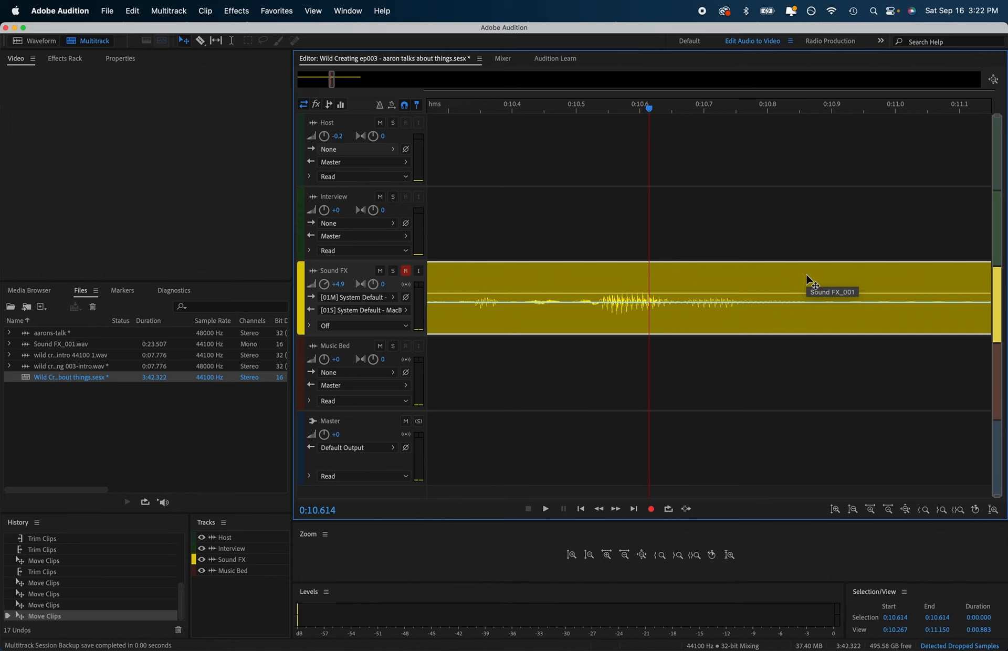
{"action": "left_click", "coordinate": [200, 41]}
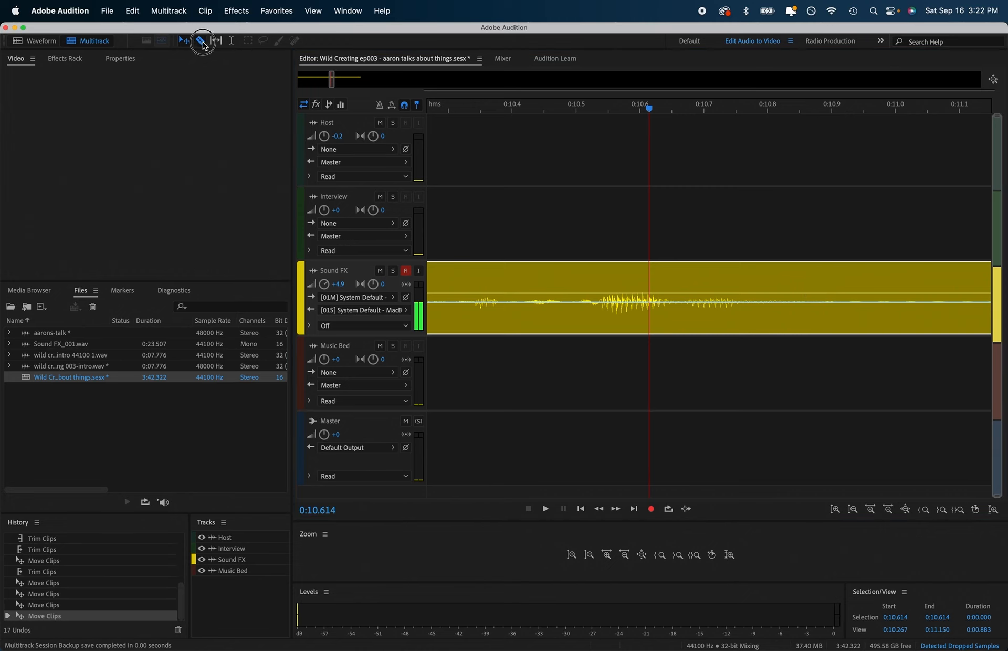
{"action": "left_click", "coordinate": [869, 283]}
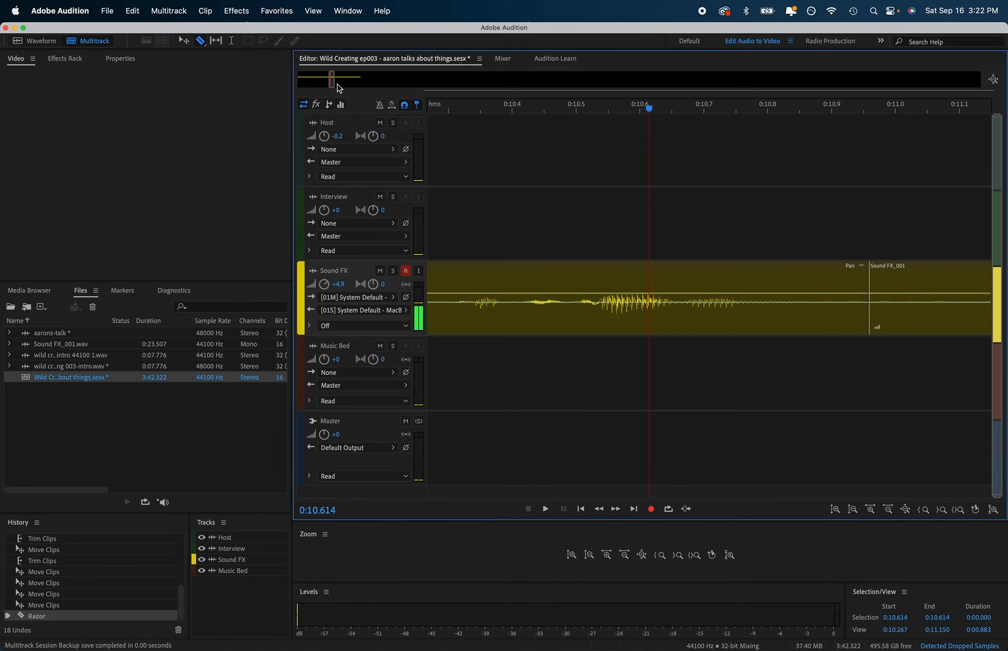
- Trim the end of the piece before the new cut back to about 0:10.78, where its speech fades out
{"action": "left_click", "coordinate": [183, 40]}
{"action": "left_click", "coordinate": [815, 276]}
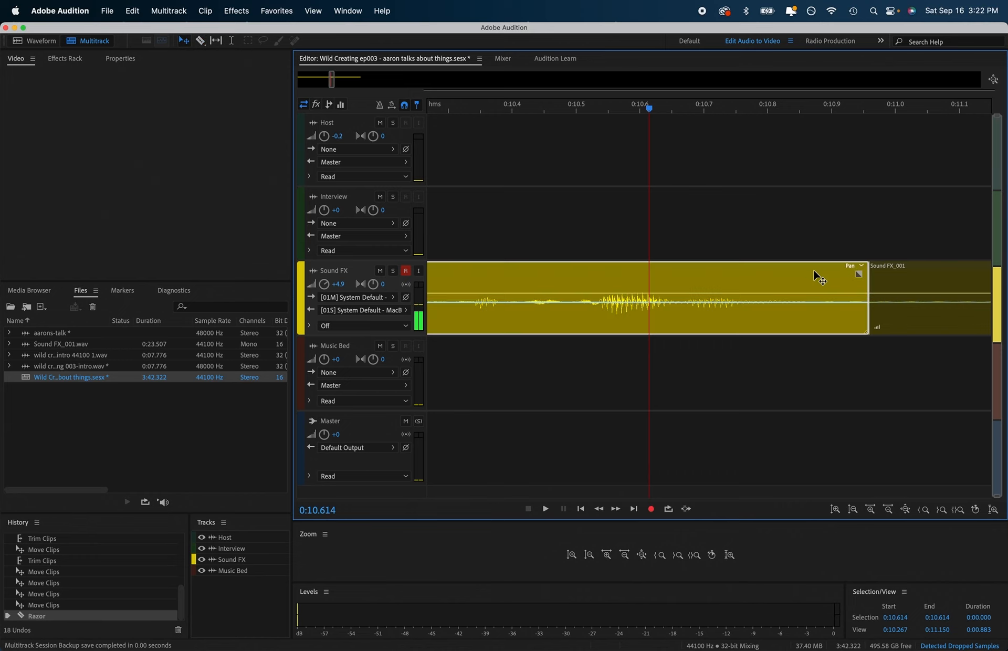
{"action": "left_click", "coordinate": [869, 289]}
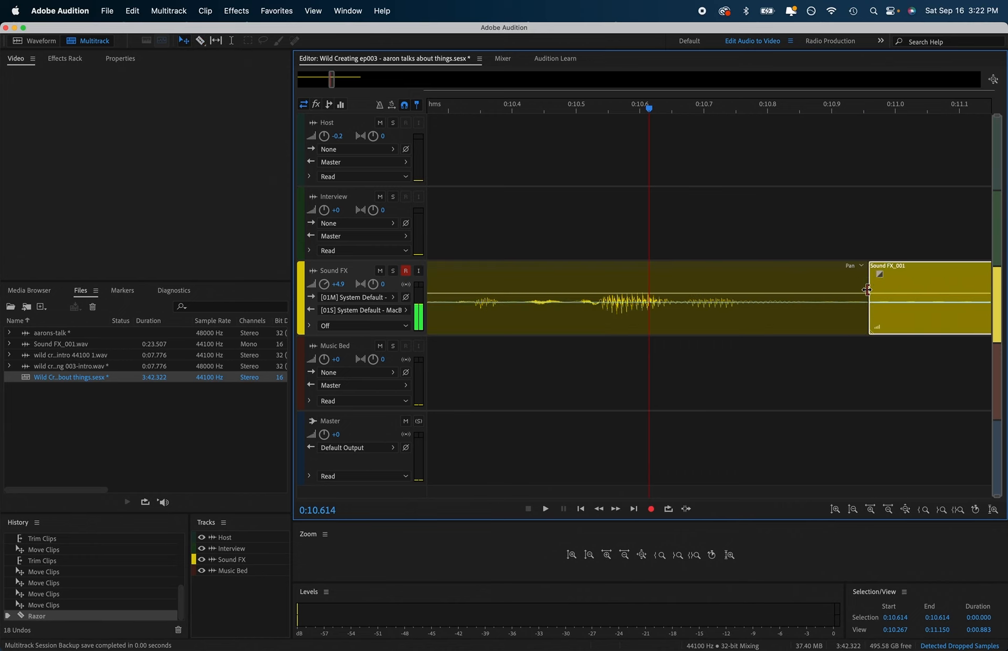
{"action": "left_click", "coordinate": [856, 289]}
{"action": "left_click_drag", "start_coordinate": [866, 297], "coordinate": [755, 296]}
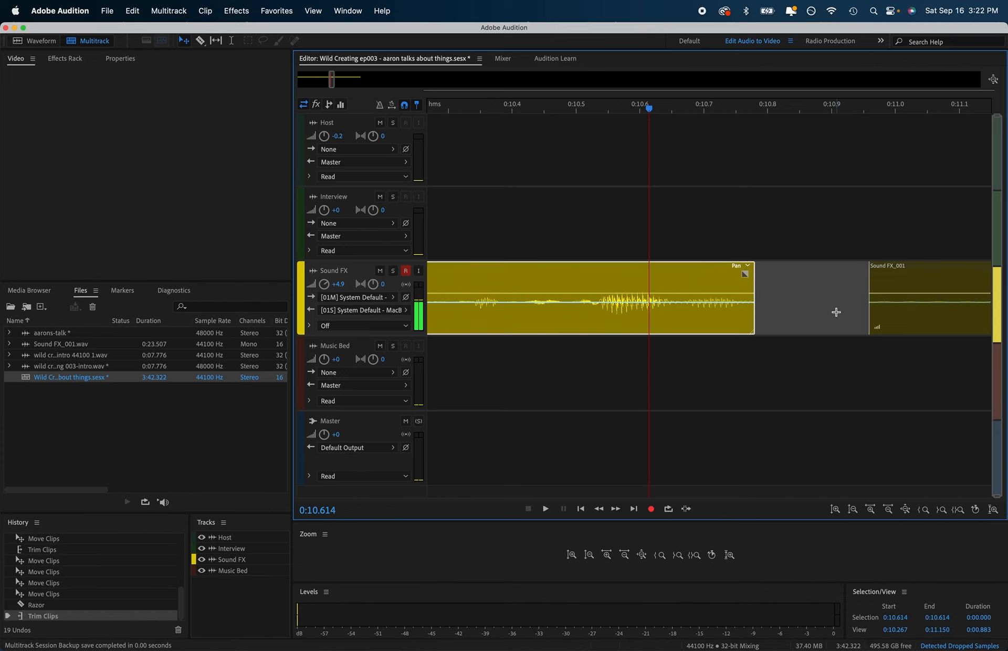
- Trim the start of the piece after the cut forward to about 0:11.46, just before its speech begins
{"action": "scroll", "coordinate": [837, 312], "scroll_direction": "right", "scroll_amount": 1}
{"action": "left_click_drag", "start_coordinate": [852, 284], "coordinate": [961, 284]}
{"action": "scroll", "coordinate": [961, 284], "scroll_direction": "right", "scroll_amount": 10}
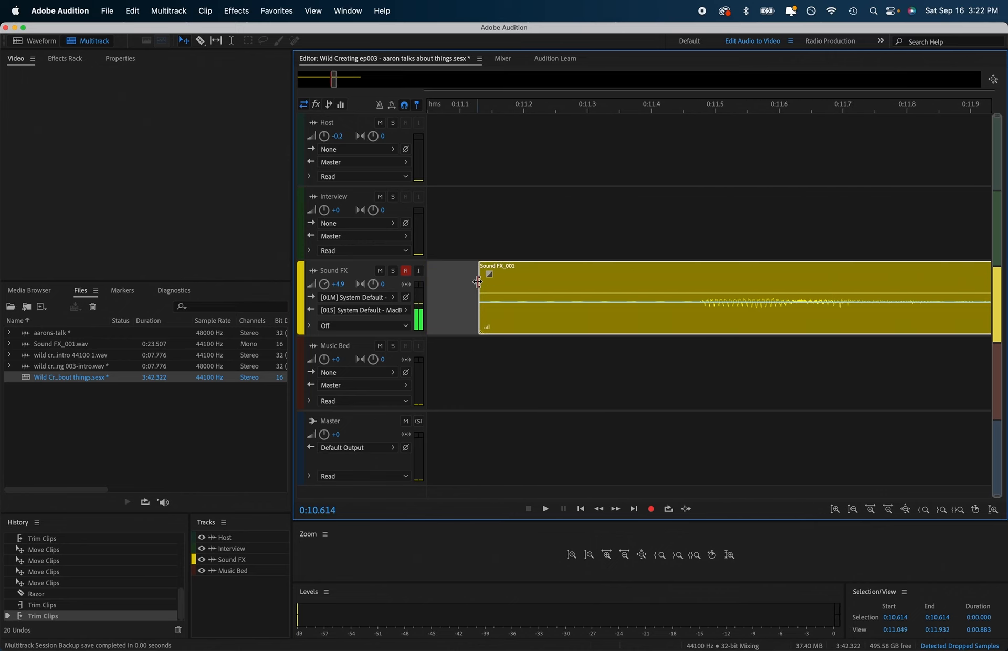
{"action": "left_click_drag", "start_coordinate": [479, 286], "coordinate": [689, 301]}
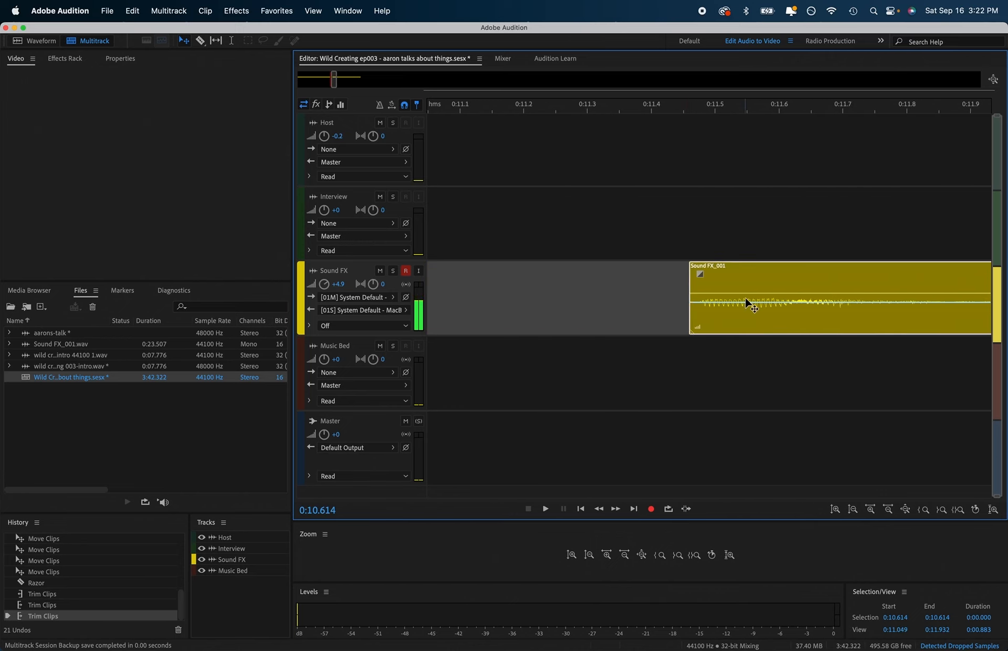
- Close the gap before the last Sound FX_001 clip at about 0:10.8 and play back the join
{"action": "scroll", "coordinate": [782, 288], "scroll_direction": "down", "scroll_amount": 6}
{"action": "left_click_drag", "start_coordinate": [778, 286], "coordinate": [741, 289]}
{"action": "scroll", "coordinate": [669, 205], "scroll_direction": "down", "scroll_amount": 1}
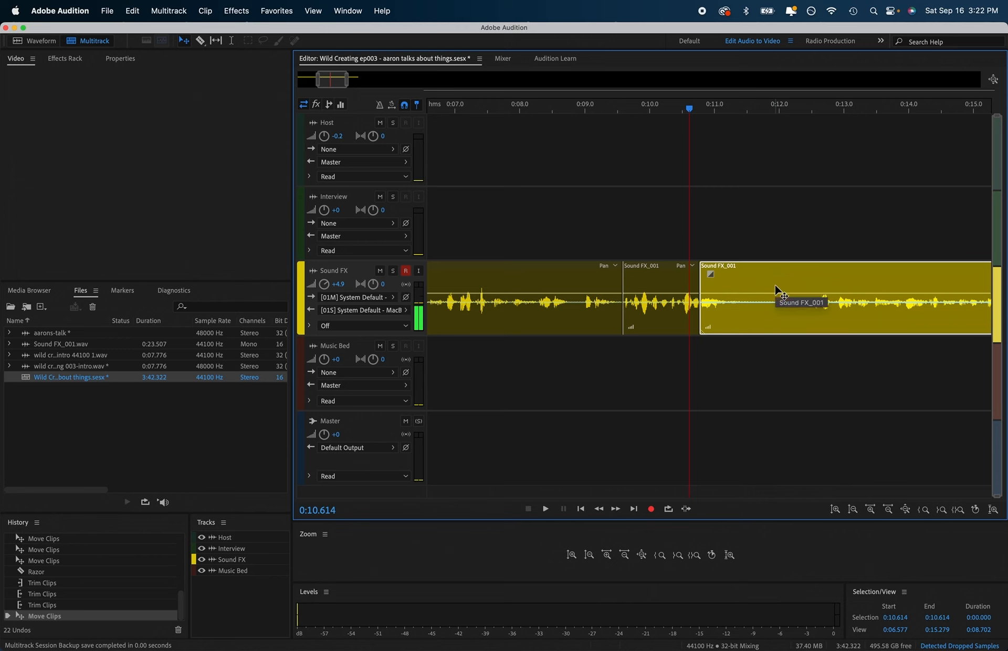
{"action": "key", "text": "space"}
{"action": "key", "text": "space"}
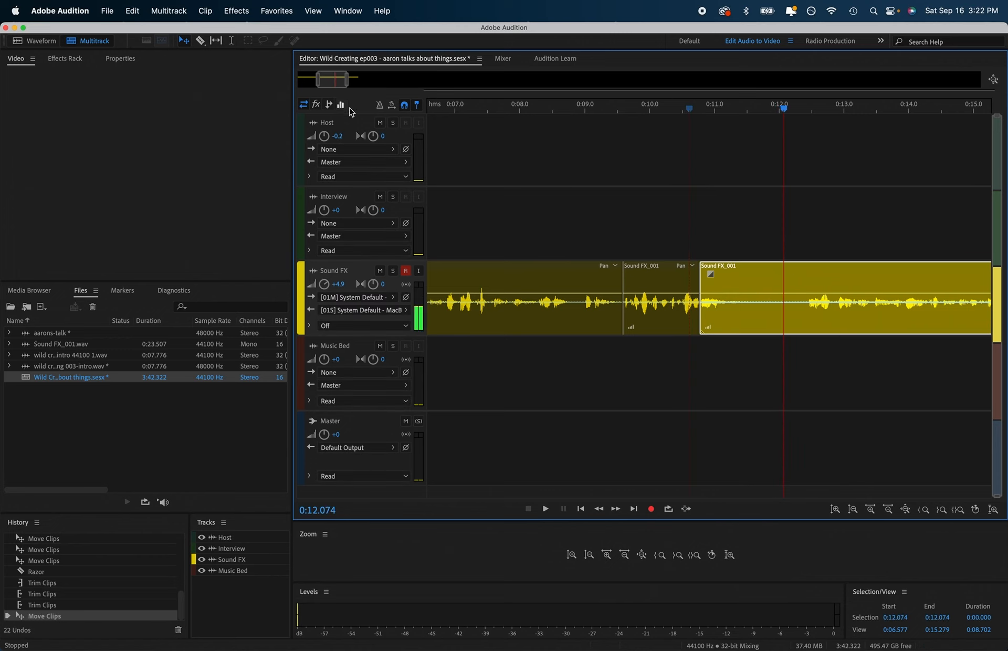
- Split the last Sound FX_001 clip with the Razor in the quiet passage at about 0:11.7
{"action": "left_click", "coordinate": [204, 43]}
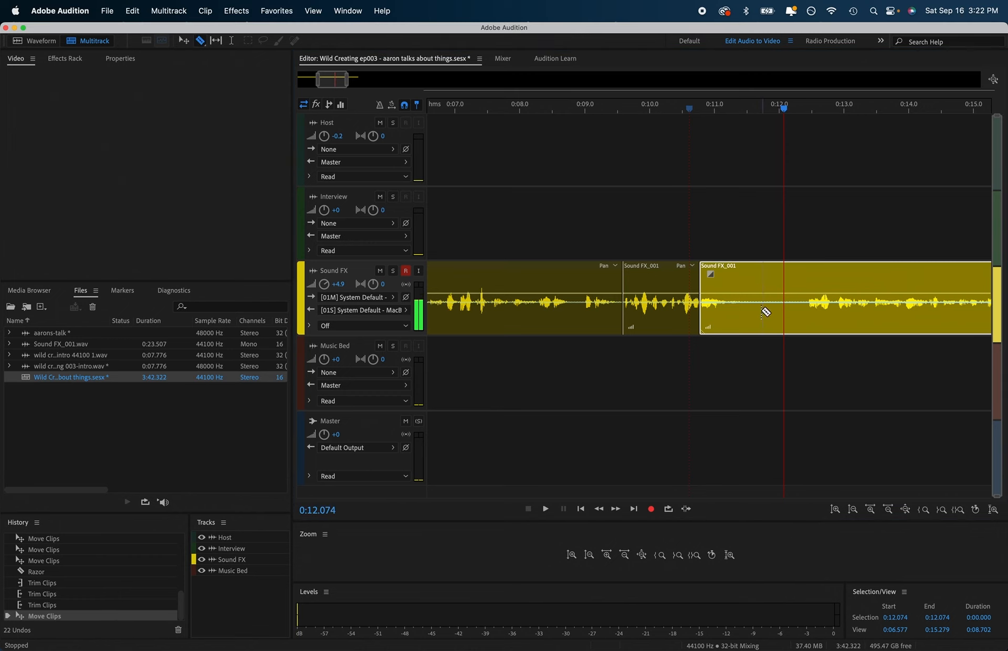
{"action": "left_click", "coordinate": [762, 281]}
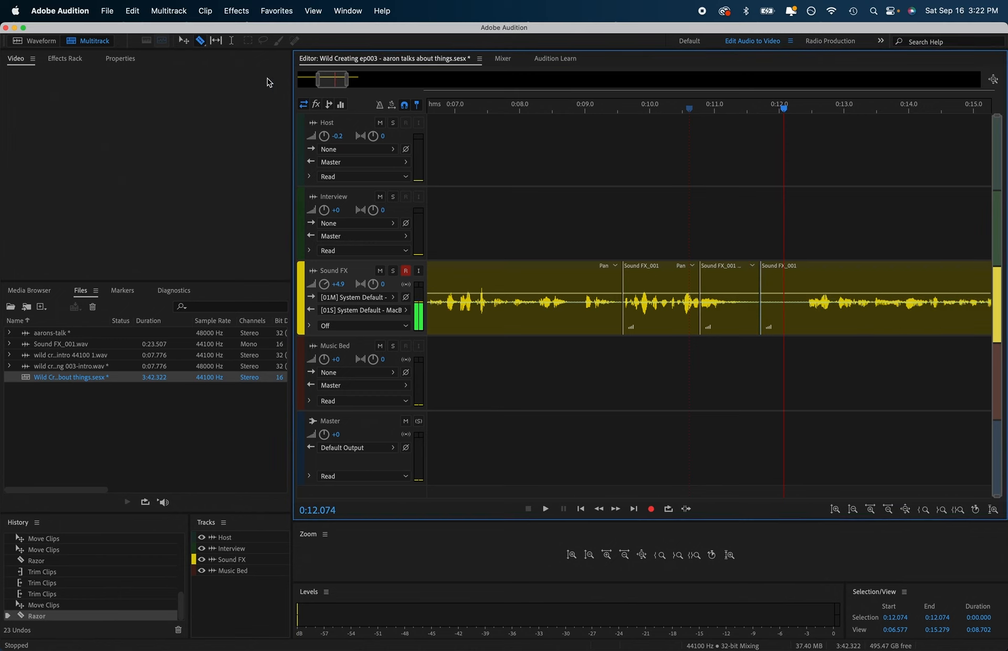
{"action": "left_click", "coordinate": [187, 42]}
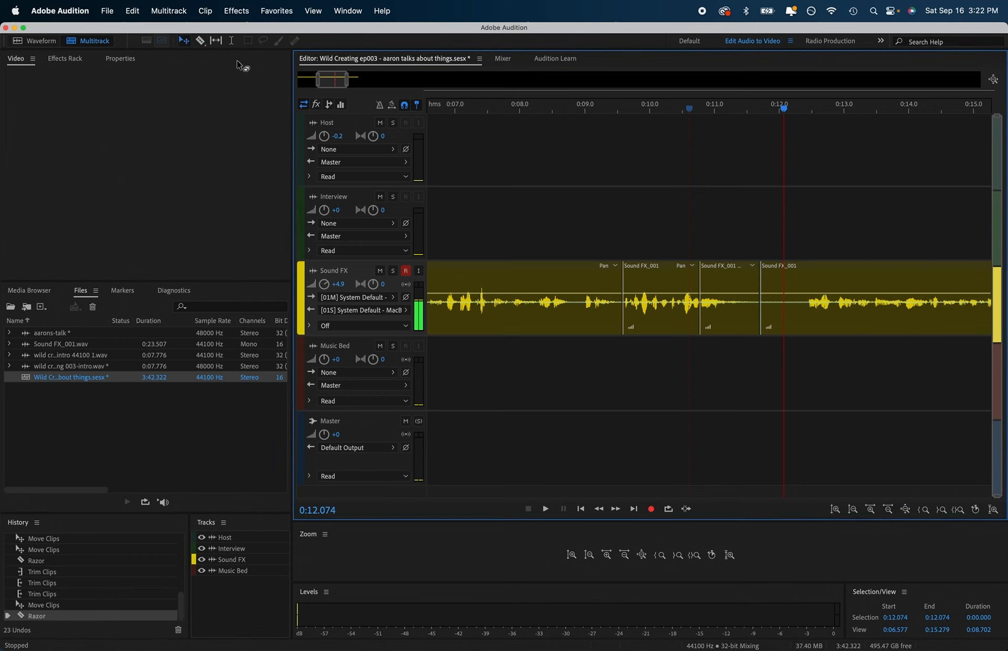
- Trim the silence around the new cut and join the last clip to the preceding one at about 0:11.3
{"action": "left_click", "coordinate": [757, 296]}
{"action": "left_click_drag", "start_coordinate": [757, 284], "coordinate": [779, 292]}
{"action": "left_click", "coordinate": [762, 284]}
{"action": "left_click", "coordinate": [731, 288]}
{"action": "scroll", "coordinate": [793, 257], "scroll_direction": "right", "scroll_amount": 1}
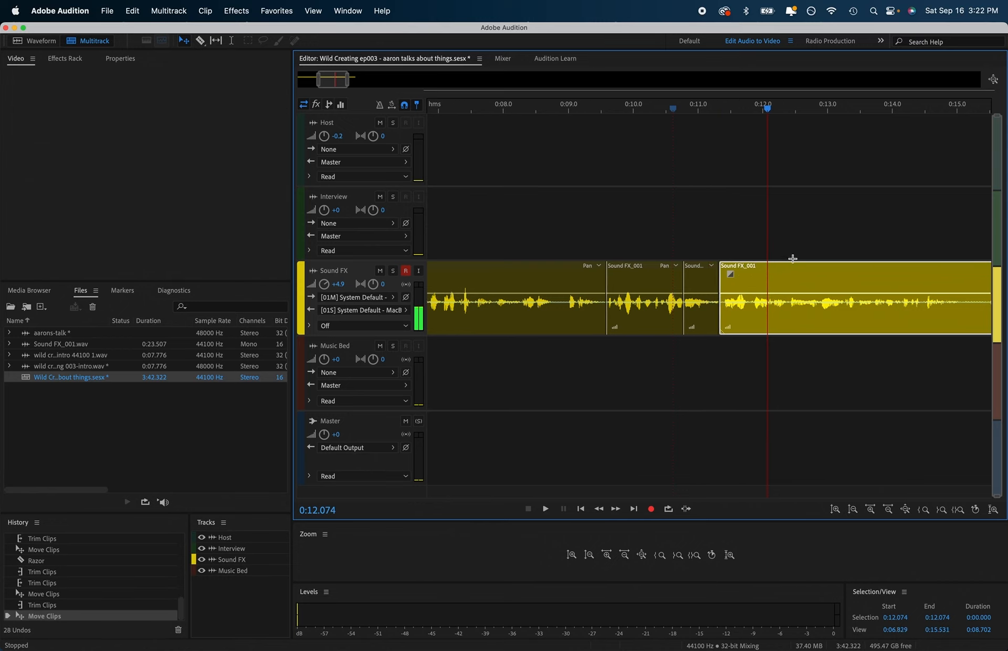
- Split the last Sound FX_001 clip with the Razor in the pause at about 0:15.2
{"action": "scroll", "coordinate": [793, 274], "scroll_direction": "down", "scroll_amount": 10}
{"action": "scroll", "coordinate": [792, 275], "scroll_direction": "up", "scroll_amount": 10}
{"action": "scroll", "coordinate": [792, 283], "scroll_direction": "left", "scroll_amount": 15}
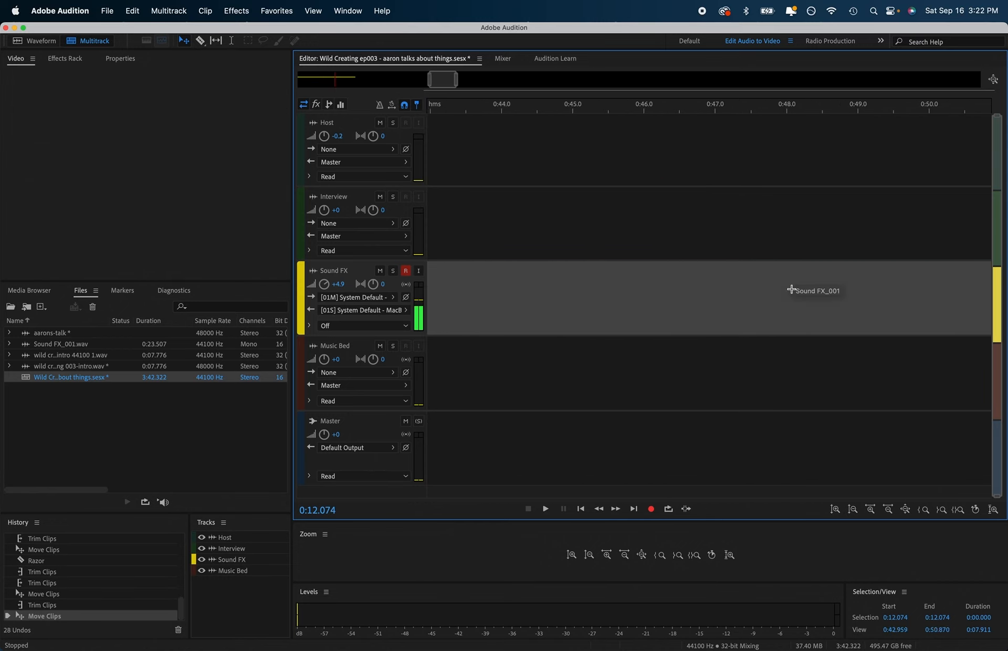
{"action": "scroll", "coordinate": [804, 295], "scroll_direction": "left", "scroll_amount": 2}
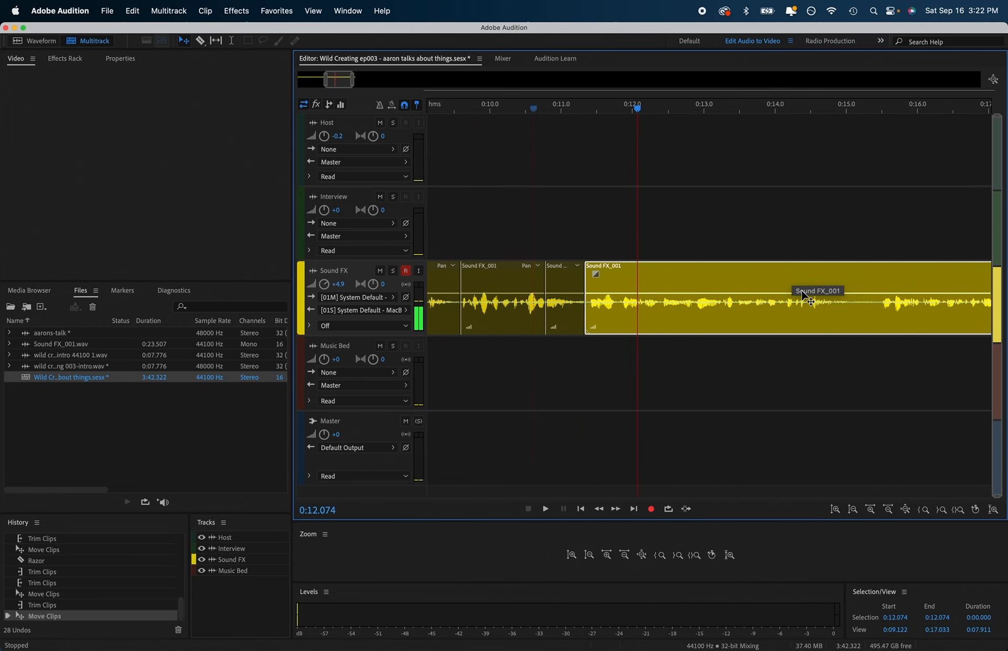
{"action": "left_click", "coordinate": [837, 278]}
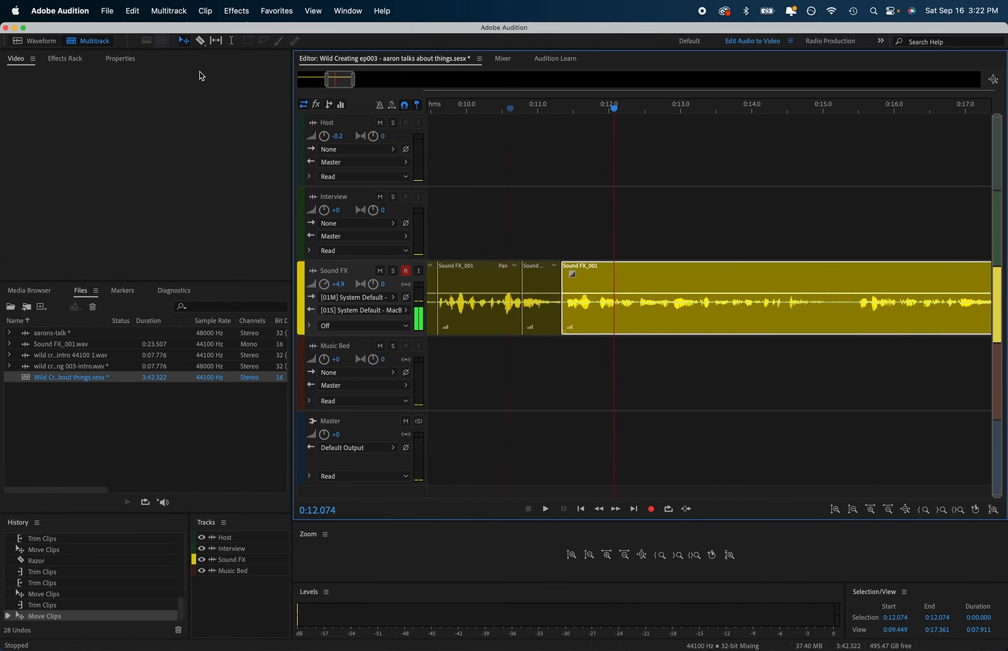
{"action": "left_click", "coordinate": [200, 41]}
{"action": "left_click", "coordinate": [835, 283]}
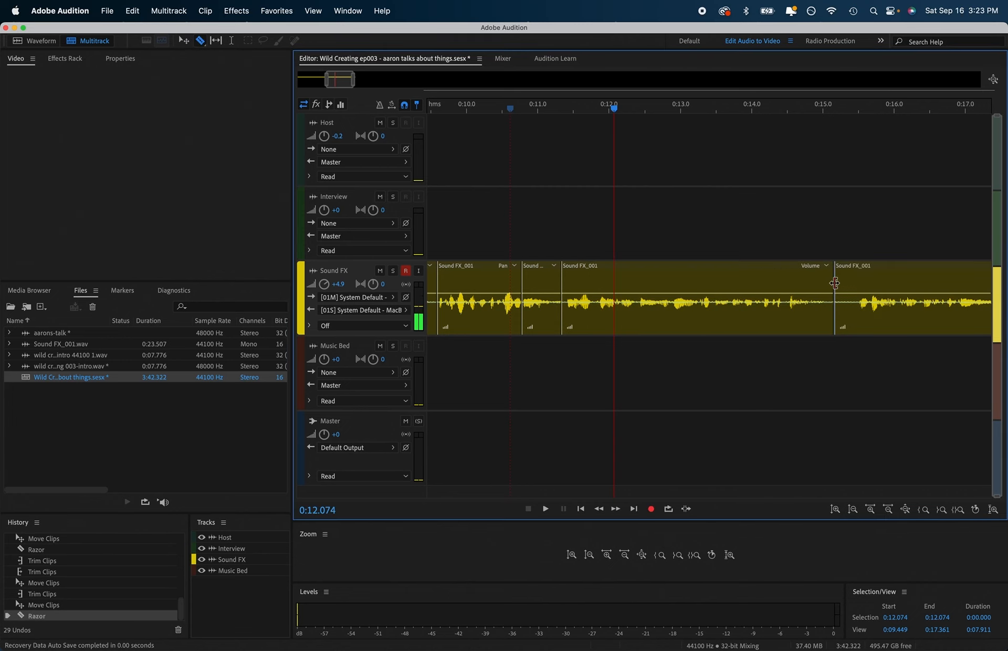
{"action": "left_click", "coordinate": [183, 40]}
- Trim the silence off both ends of the last clip, keeping it against the preceding clip and ending at about 0:17.9
{"action": "left_click", "coordinate": [821, 279]}
{"action": "left_click", "coordinate": [851, 276]}
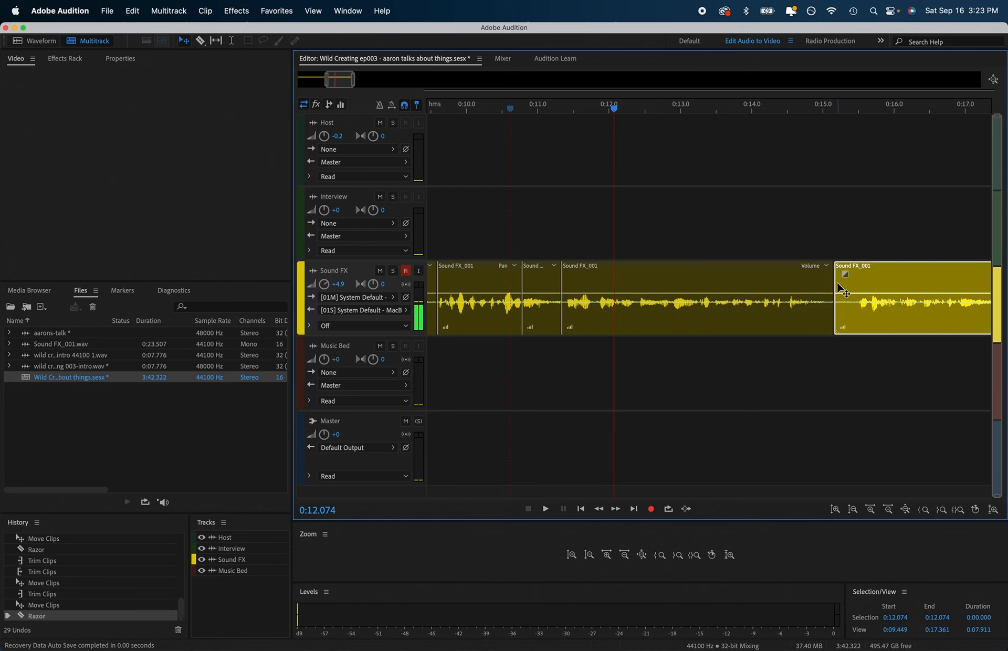
{"action": "left_click_drag", "start_coordinate": [836, 291], "coordinate": [862, 288]}
{"action": "scroll", "coordinate": [866, 288], "scroll_direction": "right", "scroll_amount": 3}
{"action": "scroll", "coordinate": [866, 287], "scroll_direction": "right", "scroll_amount": 3}
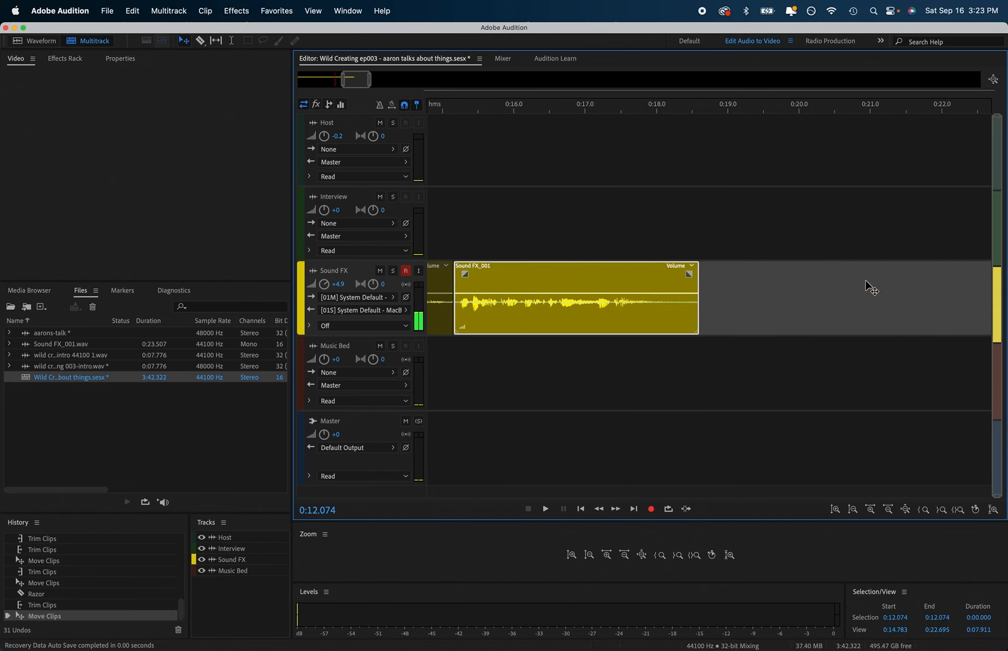
{"action": "left_click_drag", "start_coordinate": [697, 279], "coordinate": [639, 279]}
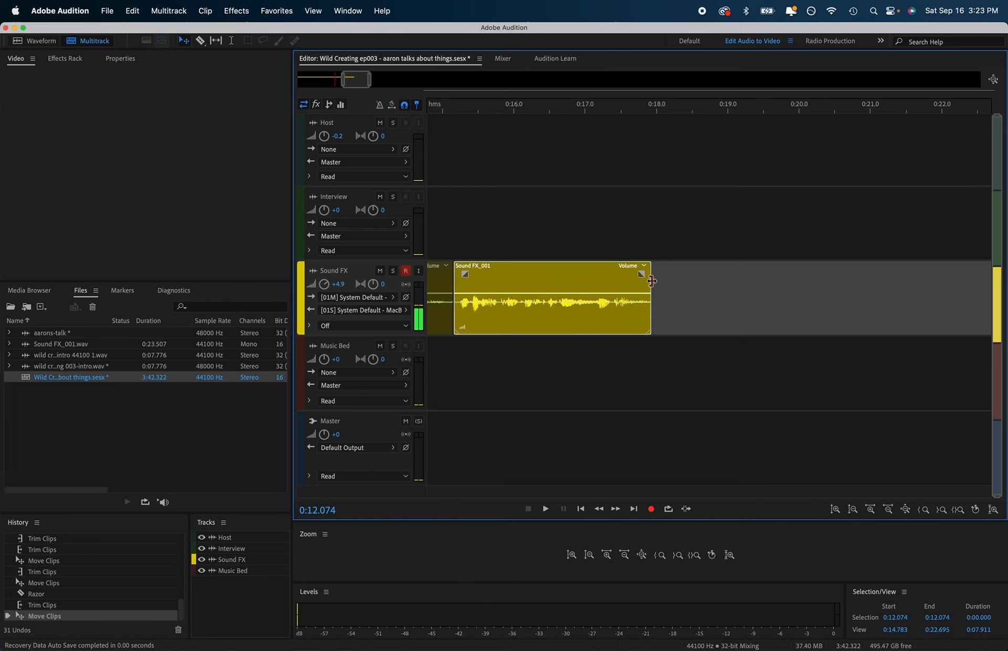
- Play the session from the beginning and stop at the second narration cut to check the pacing
{"action": "scroll", "coordinate": [651, 283], "scroll_direction": "down", "scroll_amount": 5}
{"action": "left_click_drag", "start_coordinate": [568, 111], "coordinate": [389, 127]}
{"action": "key", "text": "space"}
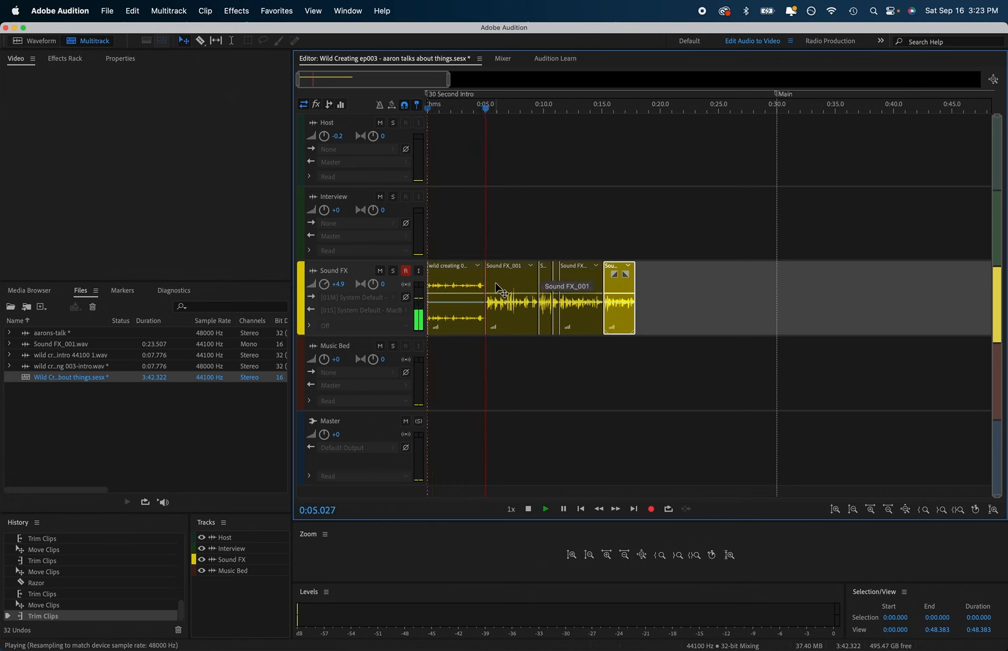
{"action": "scroll", "coordinate": [497, 288], "scroll_direction": "down", "scroll_amount": 1}
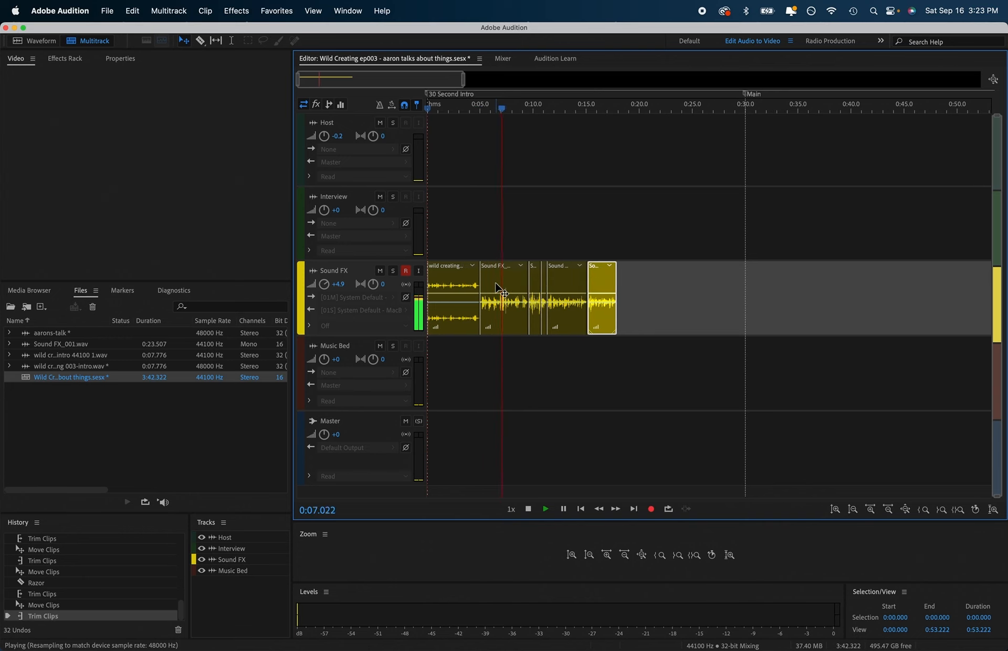
{"action": "scroll", "coordinate": [498, 288], "scroll_direction": "up", "scroll_amount": 20}
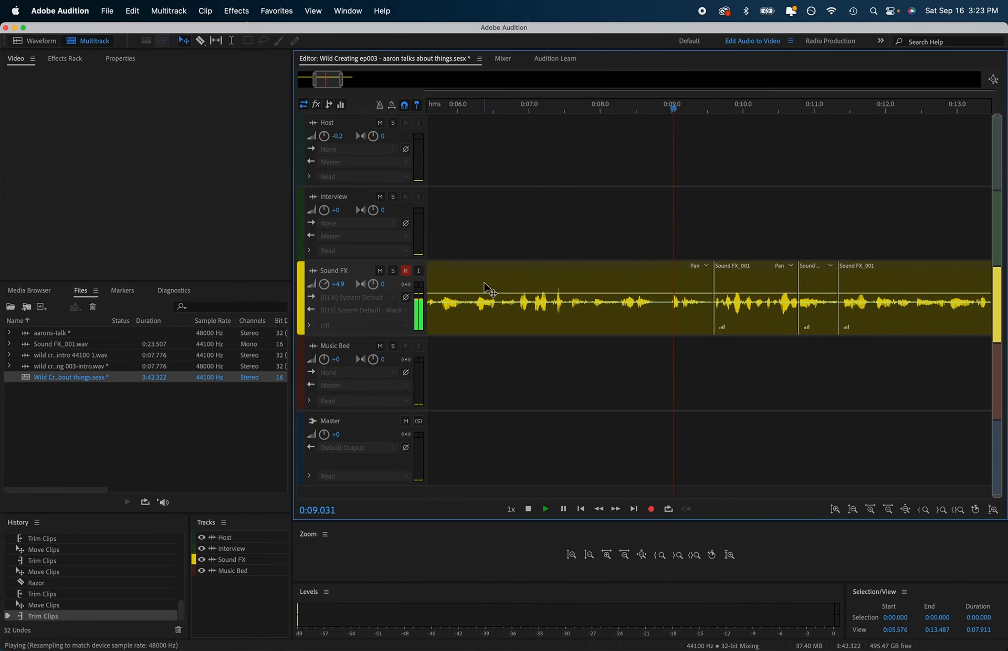
{"action": "key", "text": "space"}
- Split the first Sound FX_001 narration clip with the Razor in the pause at about 0:08.8
{"action": "scroll", "coordinate": [656, 346], "scroll_direction": "up", "scroll_amount": 10}
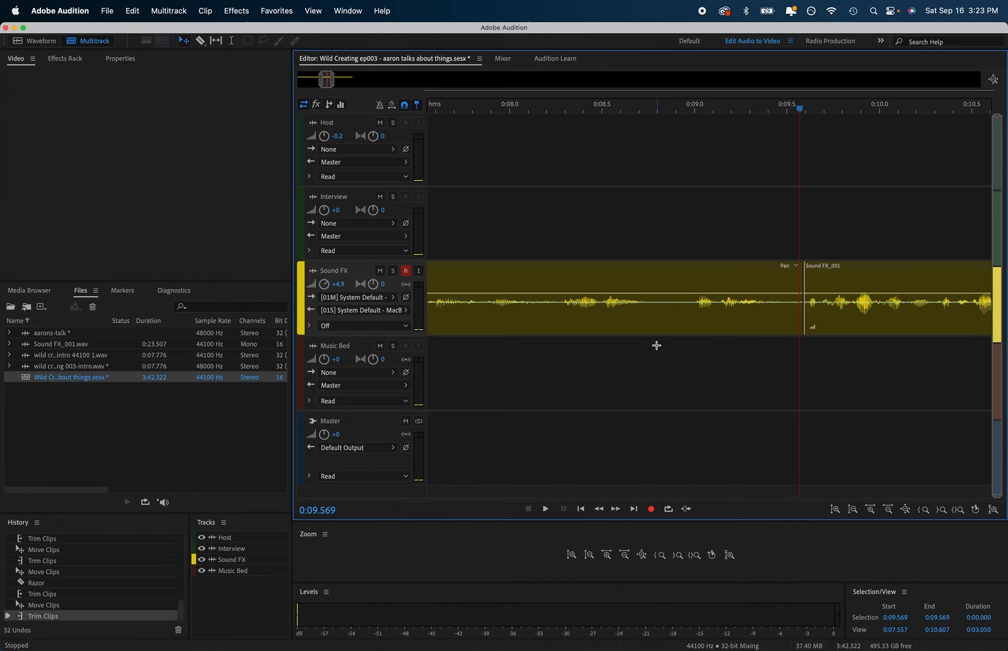
{"action": "left_click", "coordinate": [200, 40]}
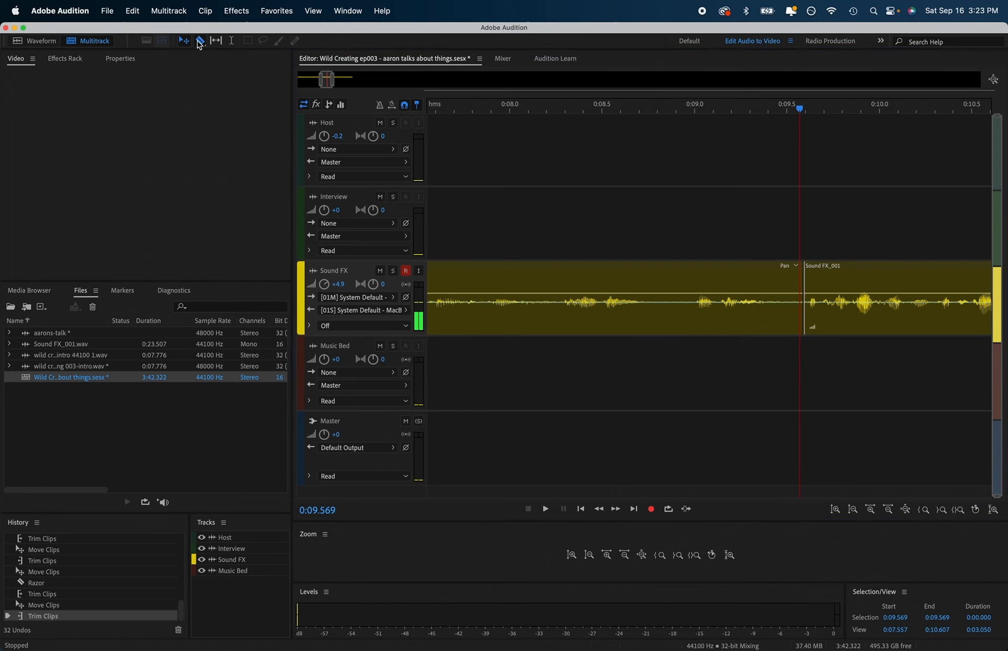
{"action": "left_click", "coordinate": [659, 277]}
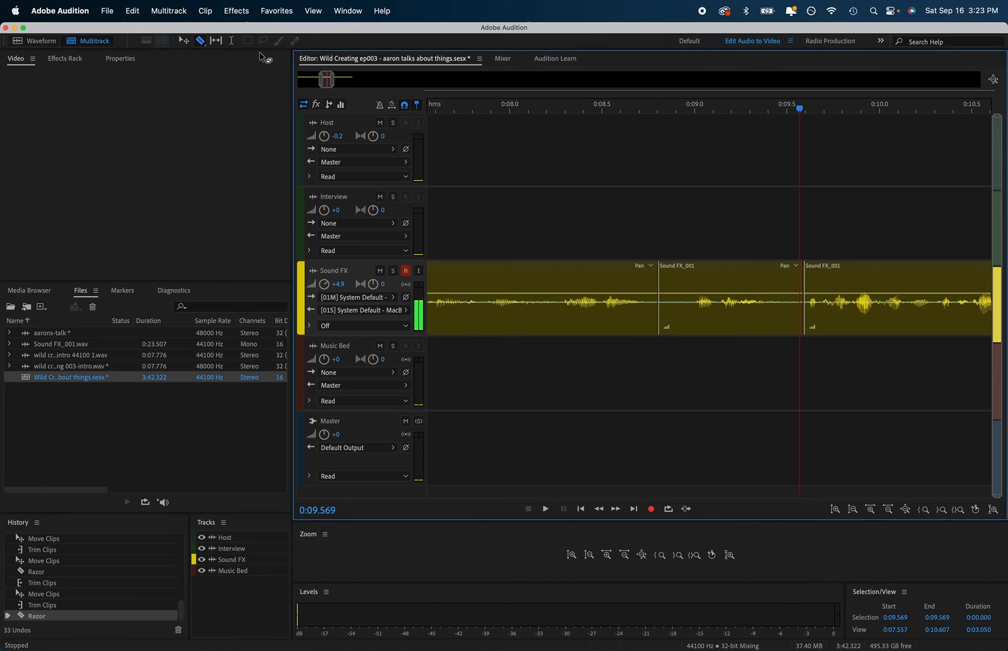
{"action": "left_click", "coordinate": [216, 41]}
{"action": "mouse_move", "coordinate": [648, 284]}
{"action": "left_mouse_down"}
{"action": "mouse_move", "coordinate": [635, 282]}
{"action": "mouse_move", "coordinate": [659, 283]}
{"action": "mouse_move", "coordinate": [634, 283]}
{"action": "left_mouse_up"}
{"action": "key", "text": "super+z"}
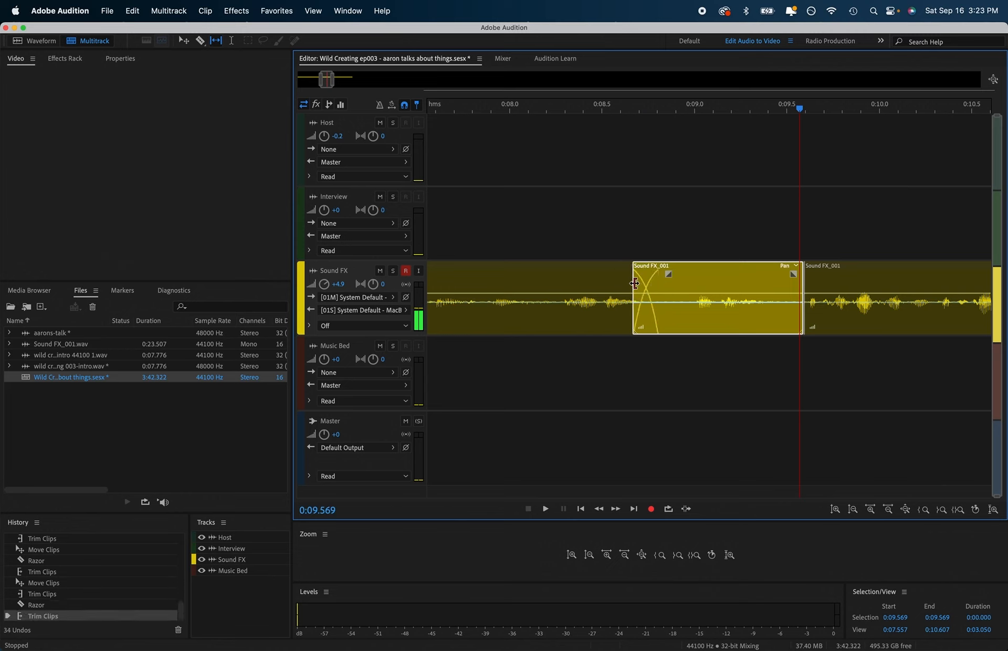
{"action": "key", "text": "super+z"}
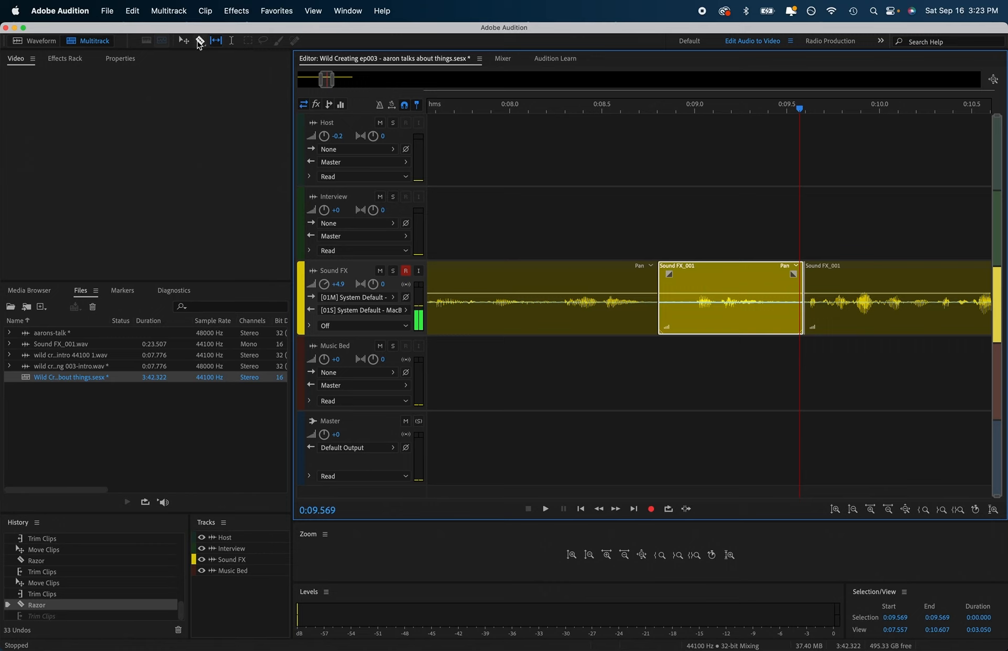
- Trim the silence from the start of the clip at 0:08.8, closing the gaps before it and the following clip
{"action": "left_click", "coordinate": [187, 41]}
{"action": "left_click_drag", "start_coordinate": [660, 284], "coordinate": [692, 291]}
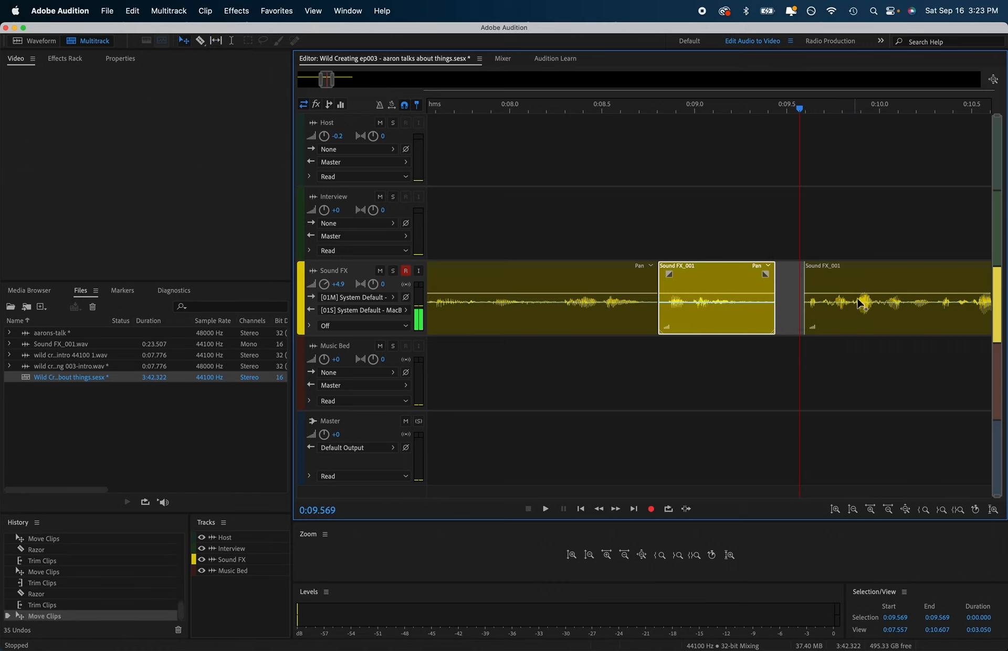
{"action": "left_click_drag", "start_coordinate": [862, 289], "coordinate": [834, 292]}
{"action": "scroll", "coordinate": [835, 292], "scroll_direction": "right", "scroll_amount": 10}
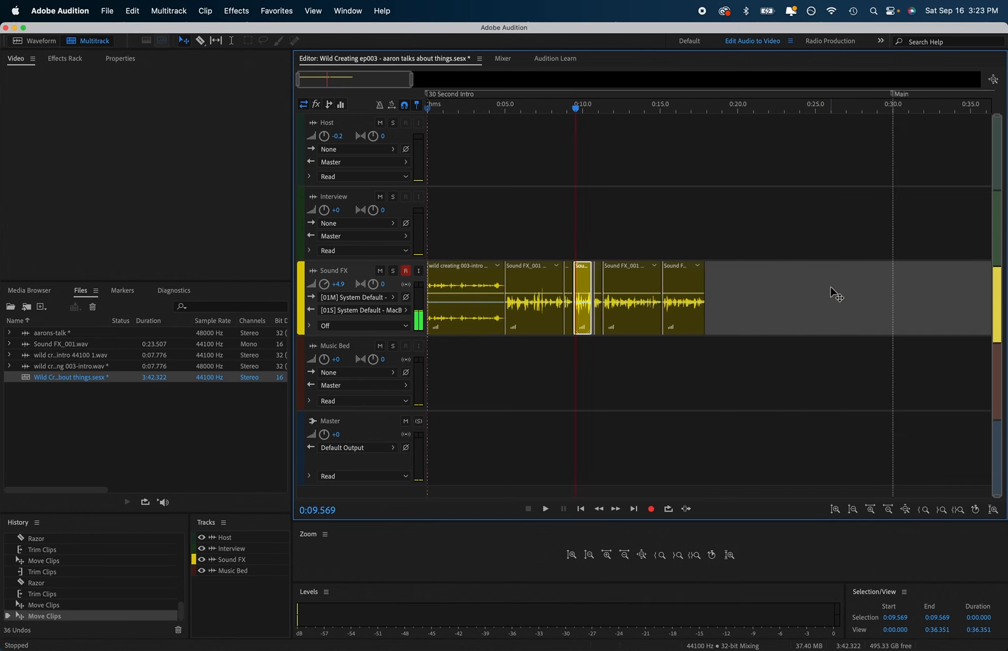
- Select the three remaining Sound FX_001 clips and move them together to close the gap at about 0:10.6
{"action": "scroll", "coordinate": [632, 325], "scroll_direction": "left", "scroll_amount": 3}
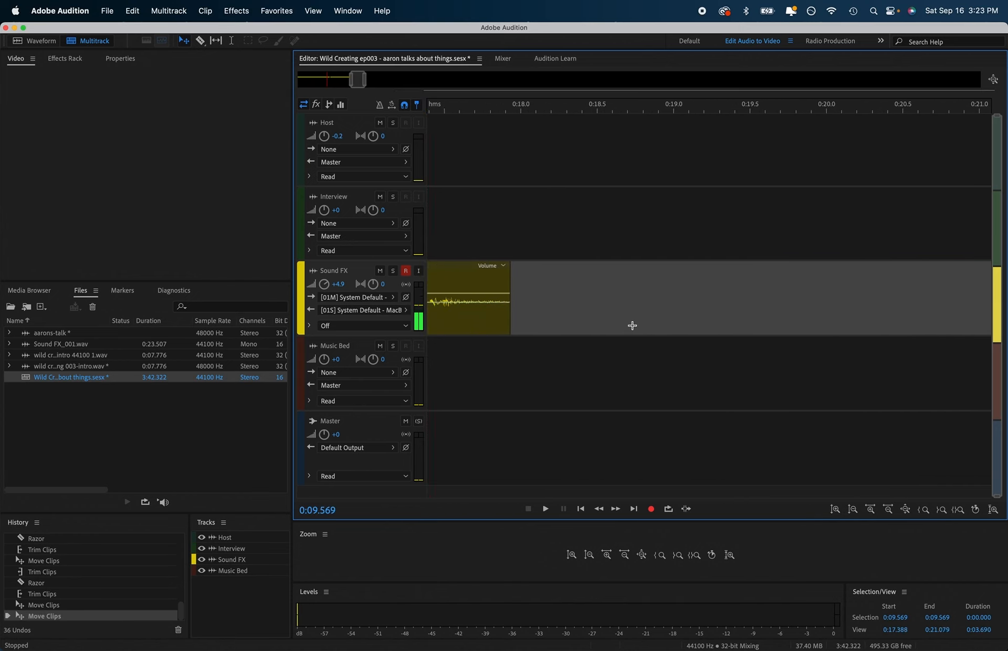
{"action": "scroll", "coordinate": [563, 308], "scroll_direction": "left", "scroll_amount": 15}
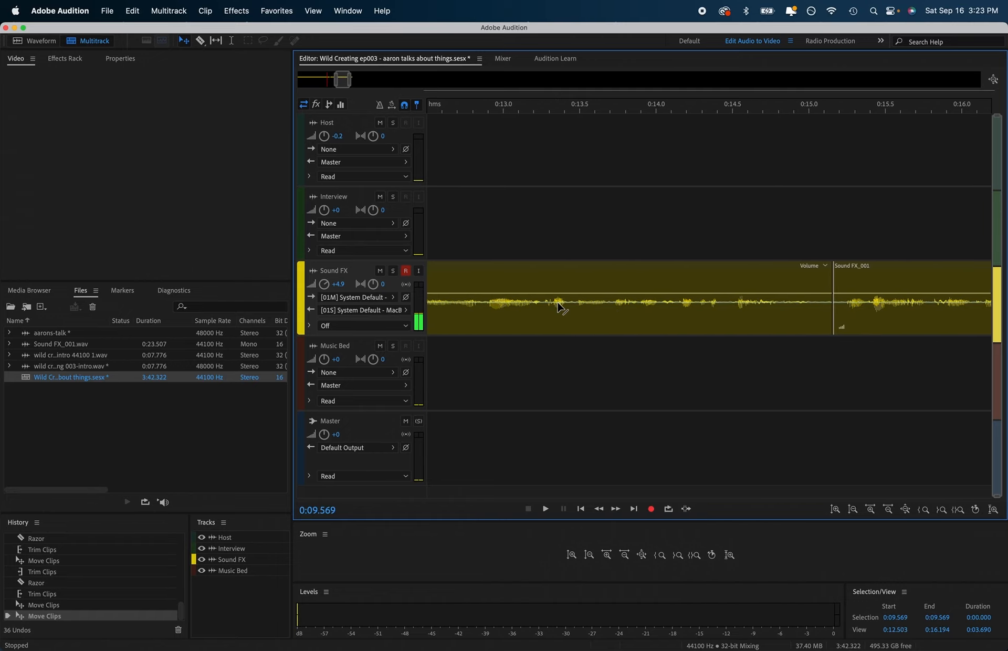
{"action": "left_click", "coordinate": [663, 290]}
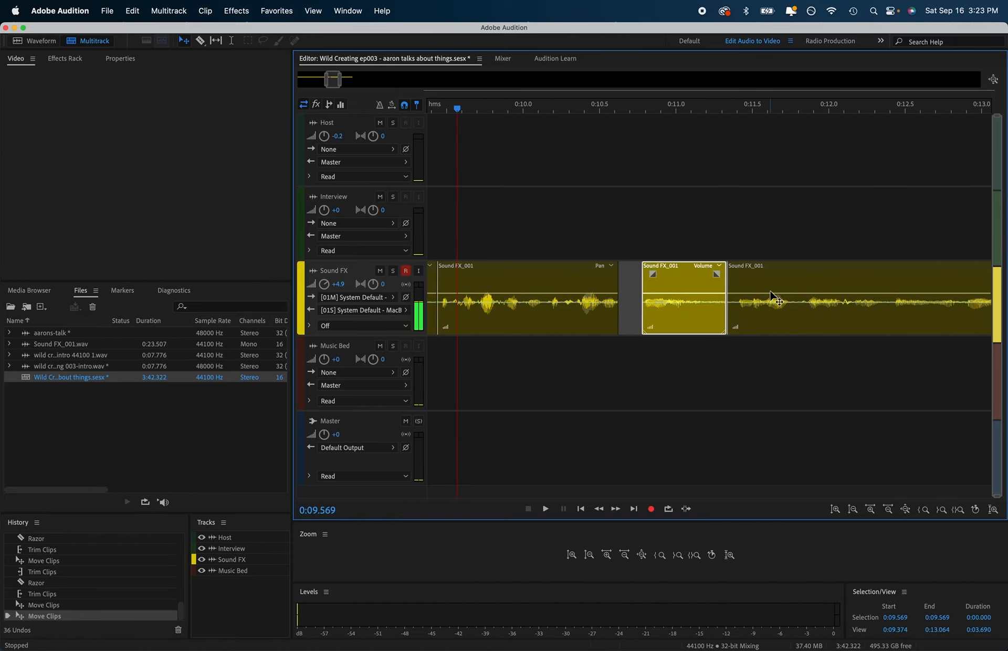
{"action": "left_click", "coordinate": [773, 295]}
{"action": "left_click", "coordinate": [710, 291]}
{"action": "left_click_drag", "start_coordinate": [694, 241], "coordinate": [923, 317]}
{"action": "scroll", "coordinate": [946, 346], "scroll_direction": "down", "scroll_amount": 10}
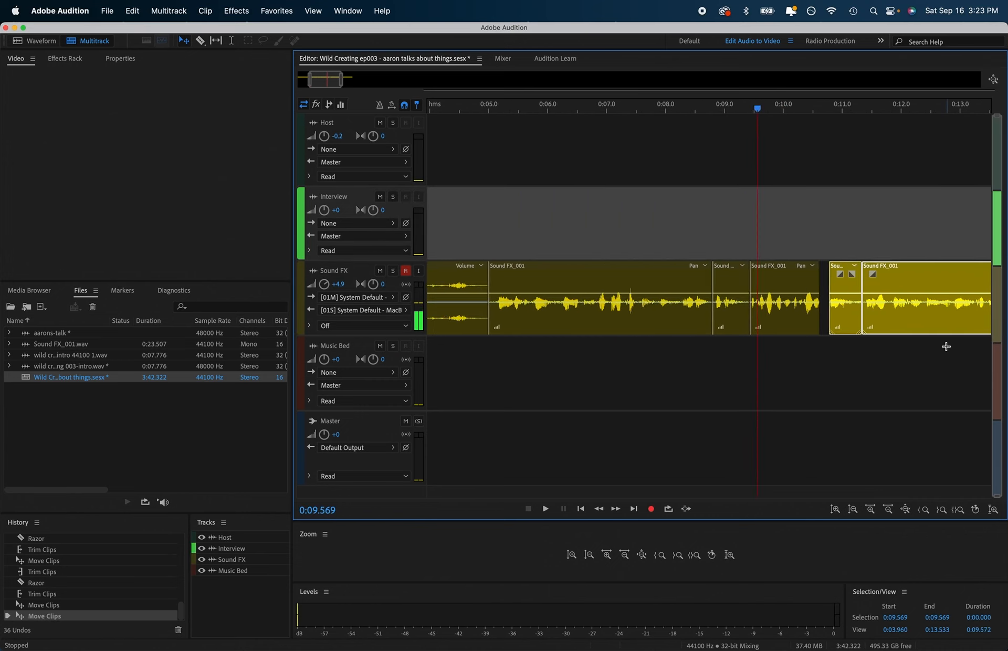
{"action": "left_click_drag", "start_coordinate": [773, 288], "coordinate": [649, 287]}
- Play back the edited narration from about 0:05 and examine the waveform around the cuts
{"action": "left_click", "coordinate": [546, 108]}
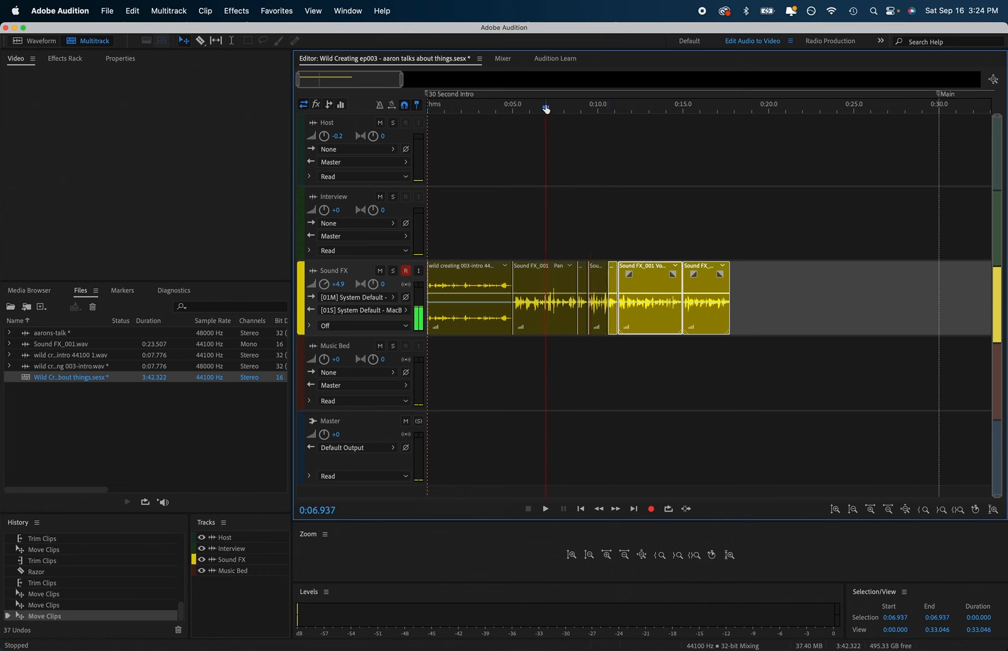
{"action": "left_click", "coordinate": [514, 108]}
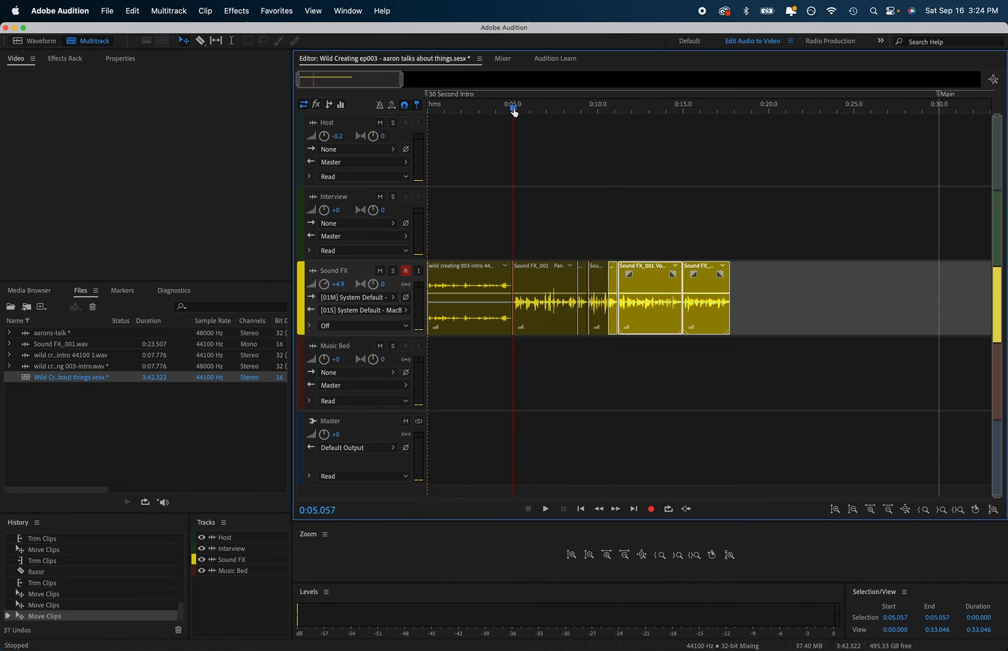
{"action": "key", "text": "space"}
{"action": "scroll", "coordinate": [514, 113], "scroll_direction": "down", "scroll_amount": 5}
{"action": "scroll", "coordinate": [514, 113], "scroll_direction": "up", "scroll_amount": 12}
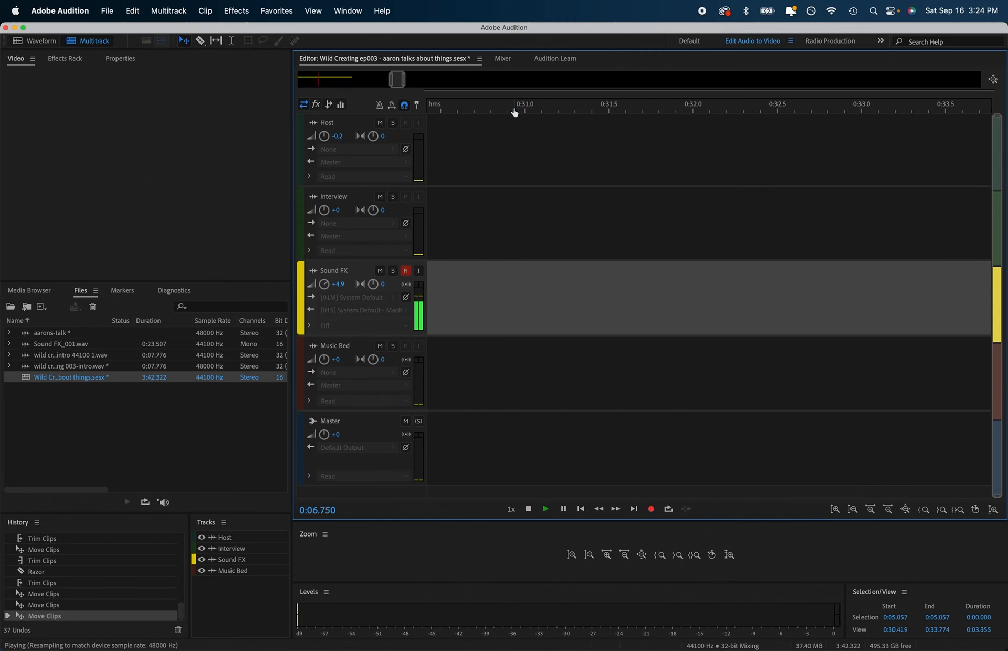
{"action": "scroll", "coordinate": [515, 114], "scroll_direction": "down", "scroll_amount": 4}
{"action": "scroll", "coordinate": [514, 112], "scroll_direction": "down", "scroll_amount": 4}
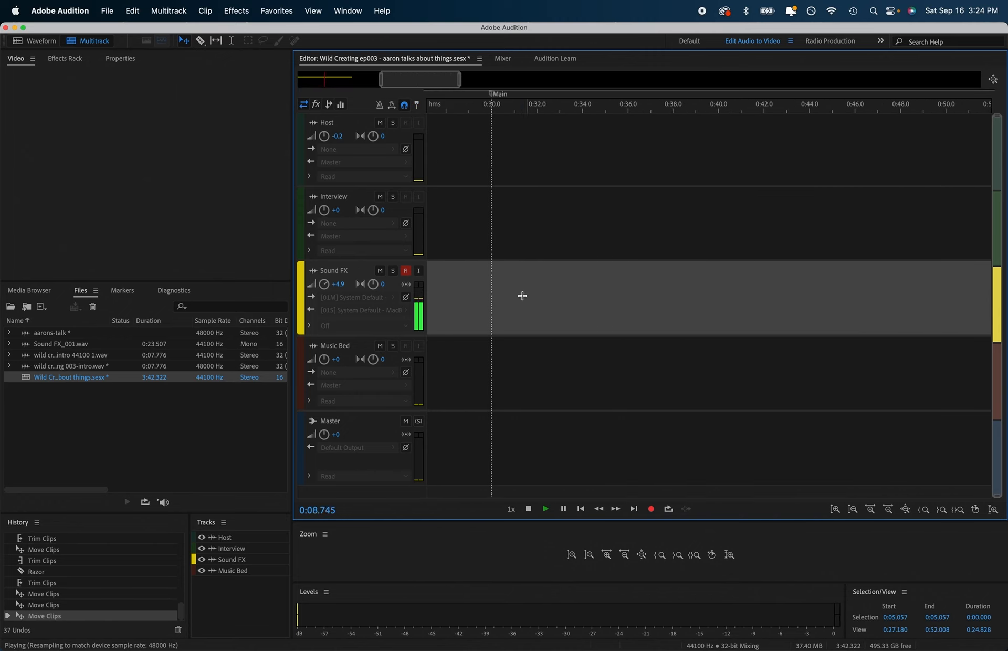
{"action": "key", "text": "space"}
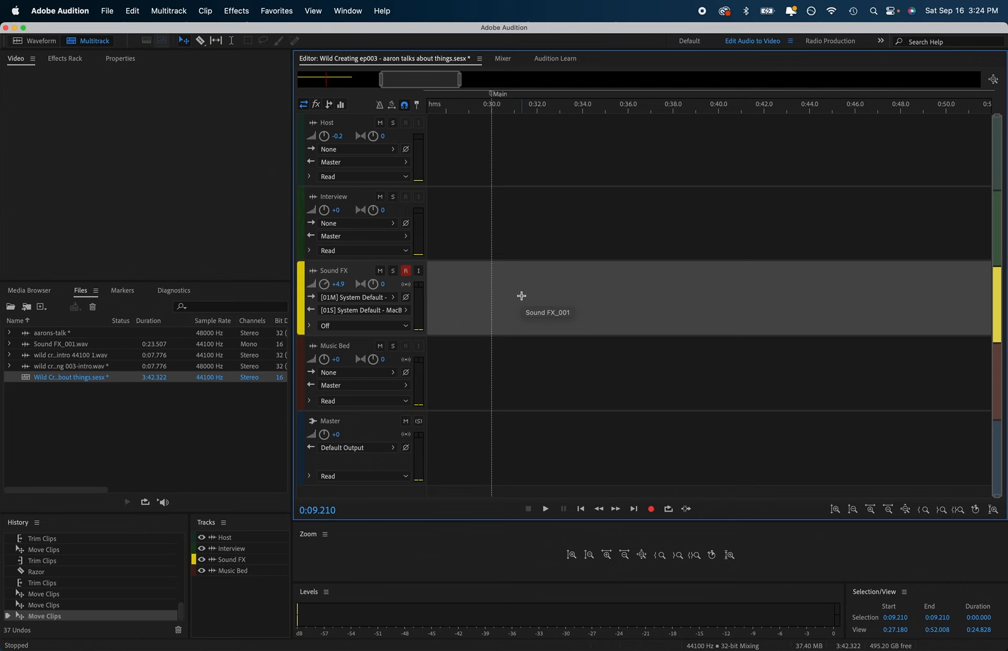
{"action": "scroll", "coordinate": [520, 298], "scroll_direction": "up", "scroll_amount": 6}
{"action": "scroll", "coordinate": [519, 299], "scroll_direction": "left", "scroll_amount": 10}
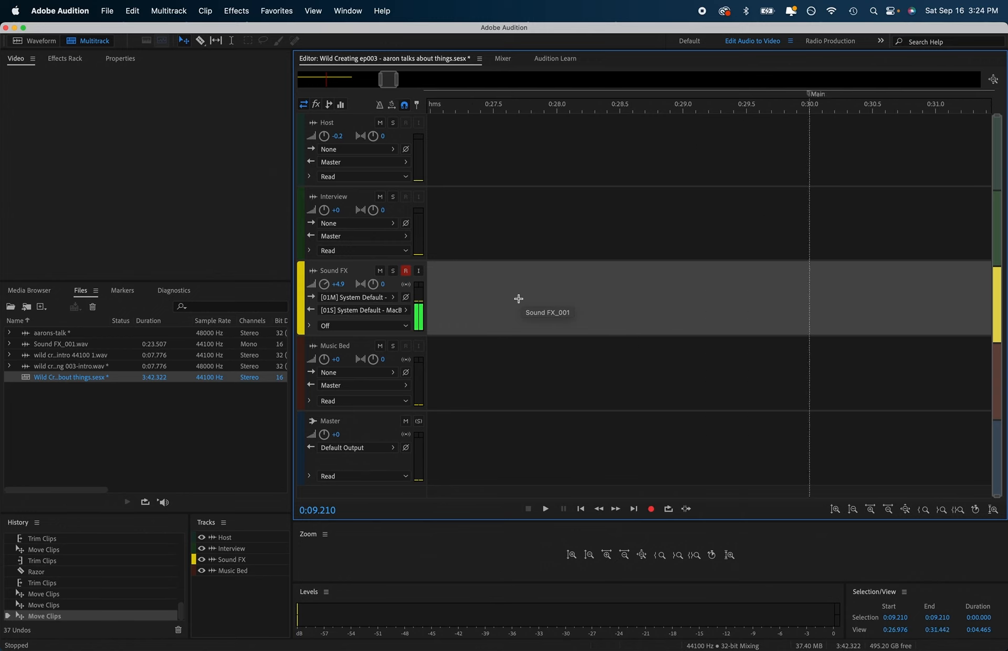
{"action": "scroll", "coordinate": [519, 299], "scroll_direction": "left", "scroll_amount": 15}
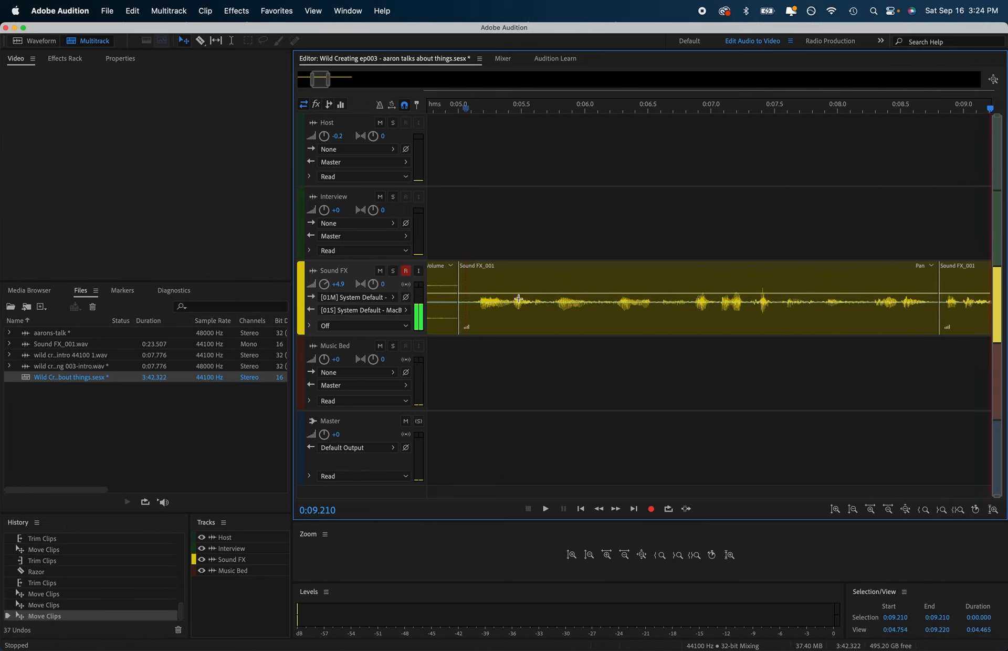
{"action": "scroll", "coordinate": [519, 299], "scroll_direction": "down", "scroll_amount": 7}
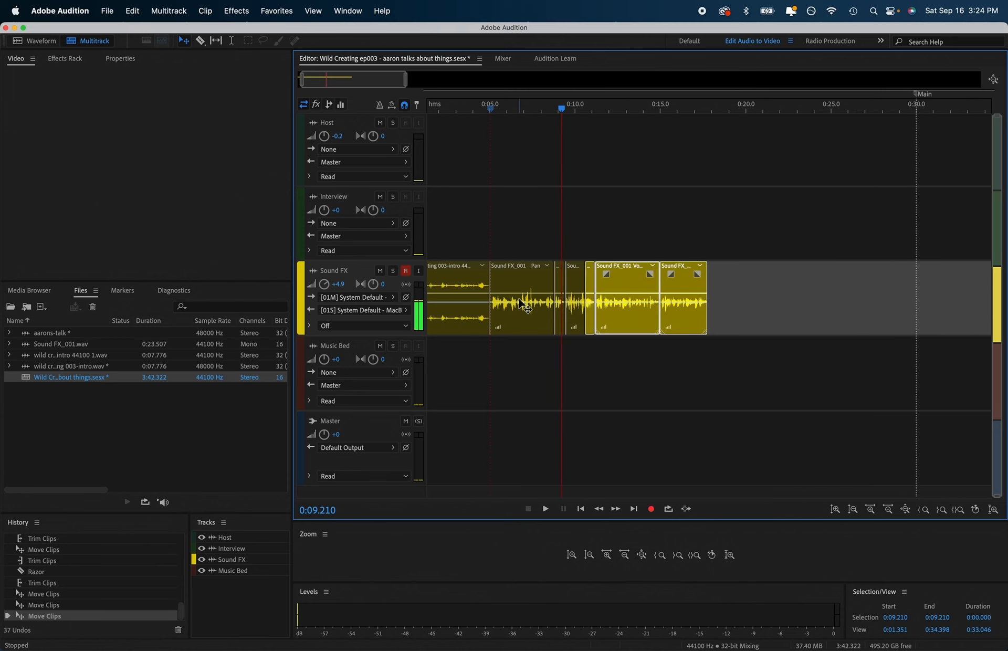
- Play back the cuts and extend the start of the clip at 0:11.2 back to about 0:11.1, crossfading with the preceding clip
{"action": "left_click", "coordinate": [504, 108]}
{"action": "key", "text": "space"}
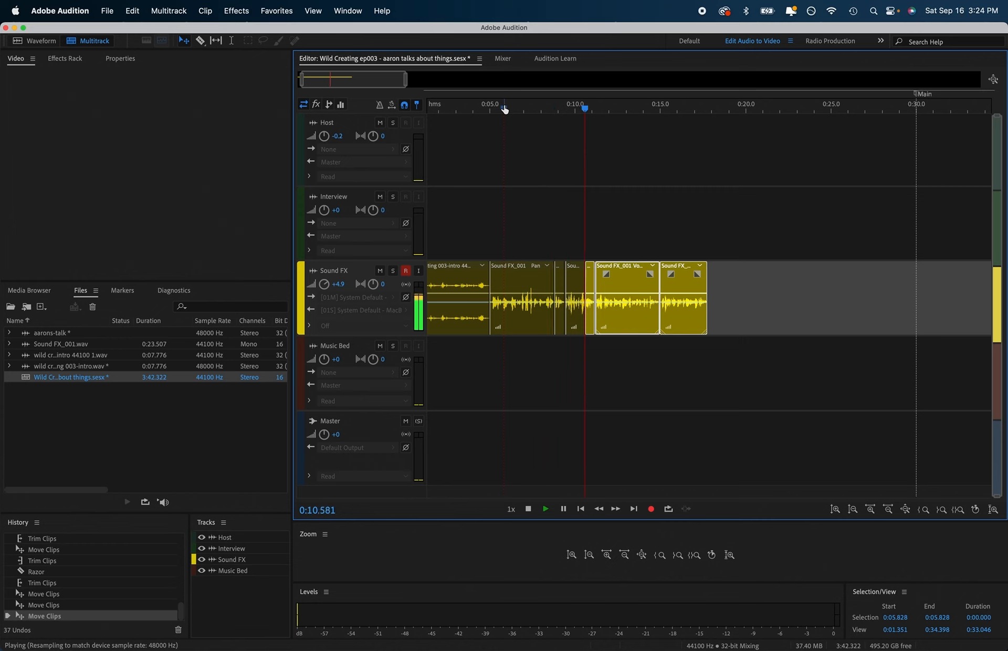
{"action": "scroll", "coordinate": [506, 105], "scroll_direction": "up", "scroll_amount": 1}
{"action": "key", "text": "space"}
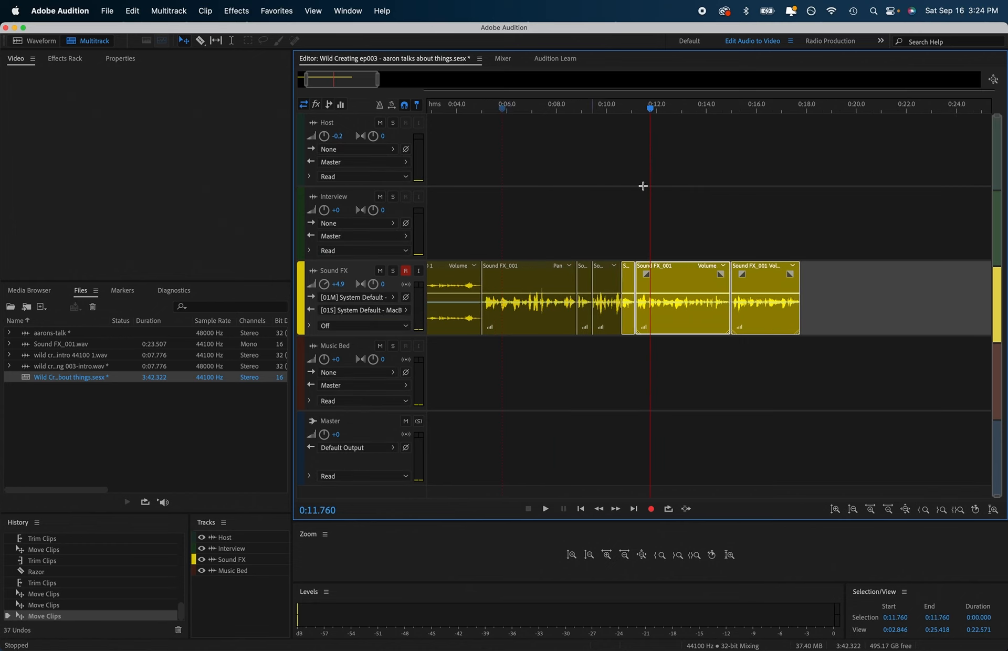
{"action": "scroll", "coordinate": [674, 212], "scroll_direction": "up", "scroll_amount": 2}
{"action": "scroll", "coordinate": [648, 242], "scroll_direction": "up", "scroll_amount": 5}
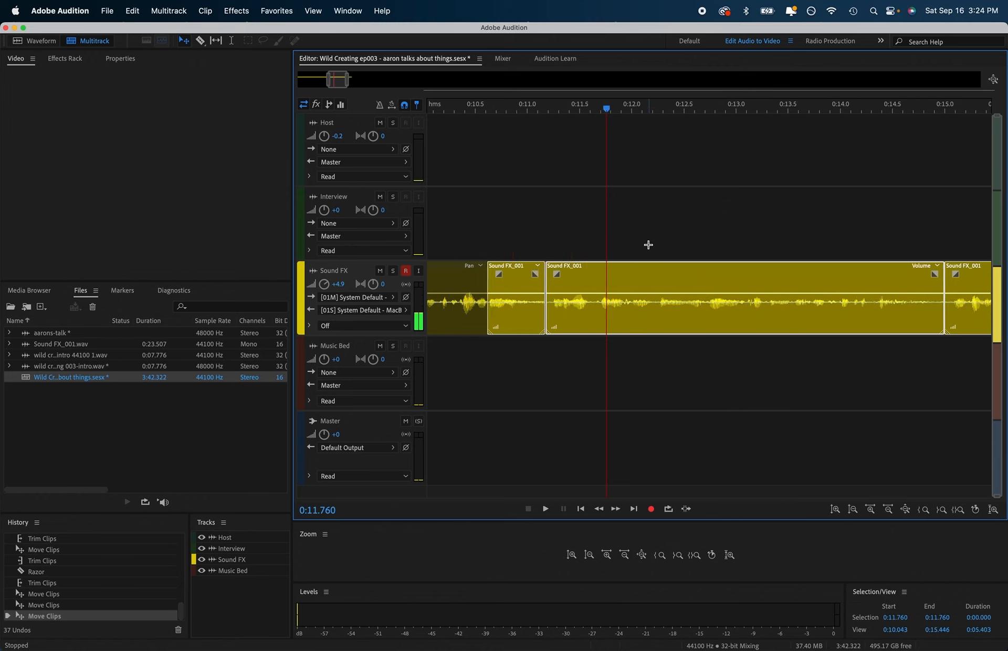
{"action": "scroll", "coordinate": [649, 244], "scroll_direction": "left", "scroll_amount": 1}
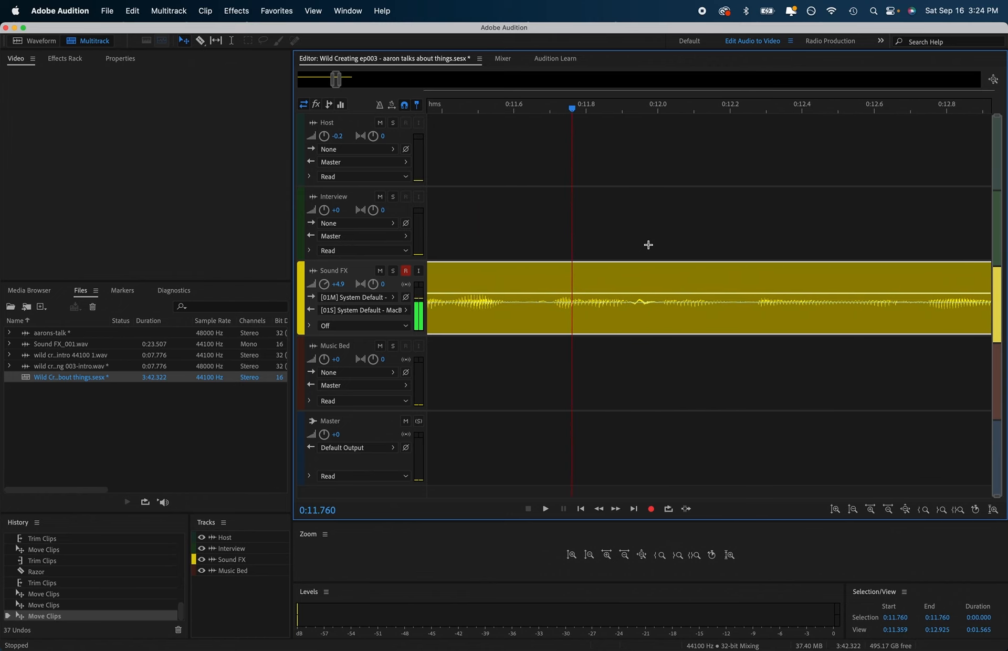
{"action": "scroll", "coordinate": [682, 299], "scroll_direction": "left", "scroll_amount": 10}
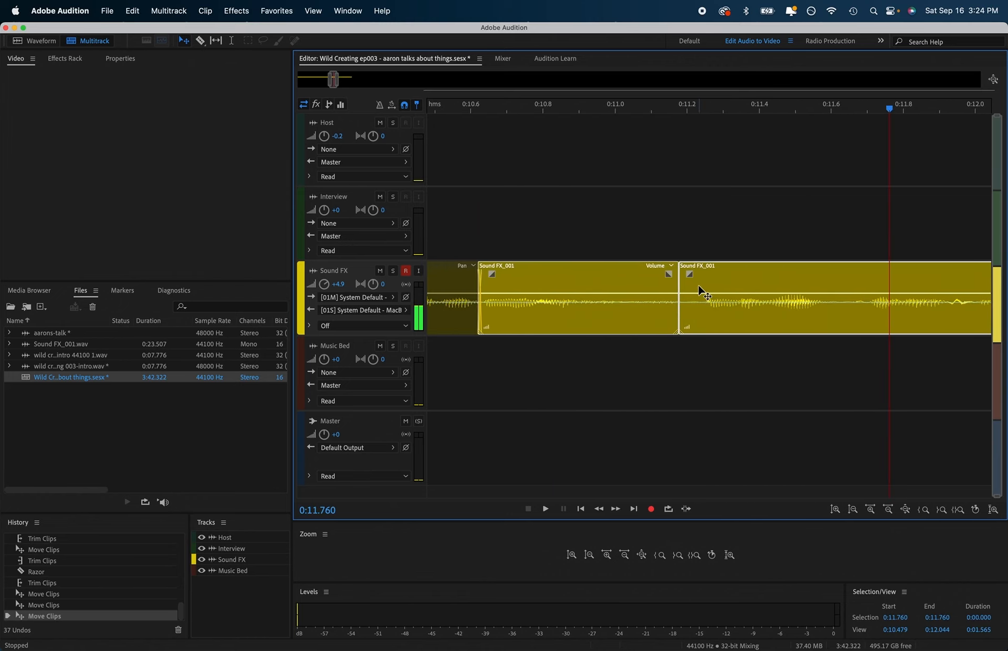
{"action": "left_click_drag", "start_coordinate": [679, 286], "coordinate": [649, 288]}
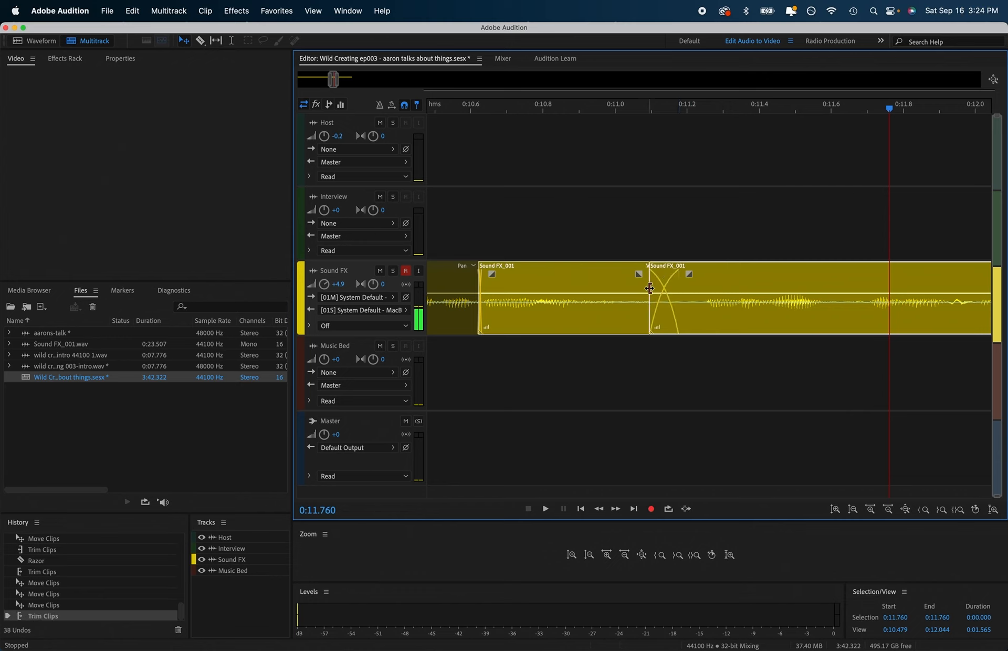
- Play back the narration across the crossfade near 0:11.1 and from about 0:08.5 past the end of the last clip
{"action": "left_click", "coordinate": [615, 105]}
{"action": "key", "text": "space"}
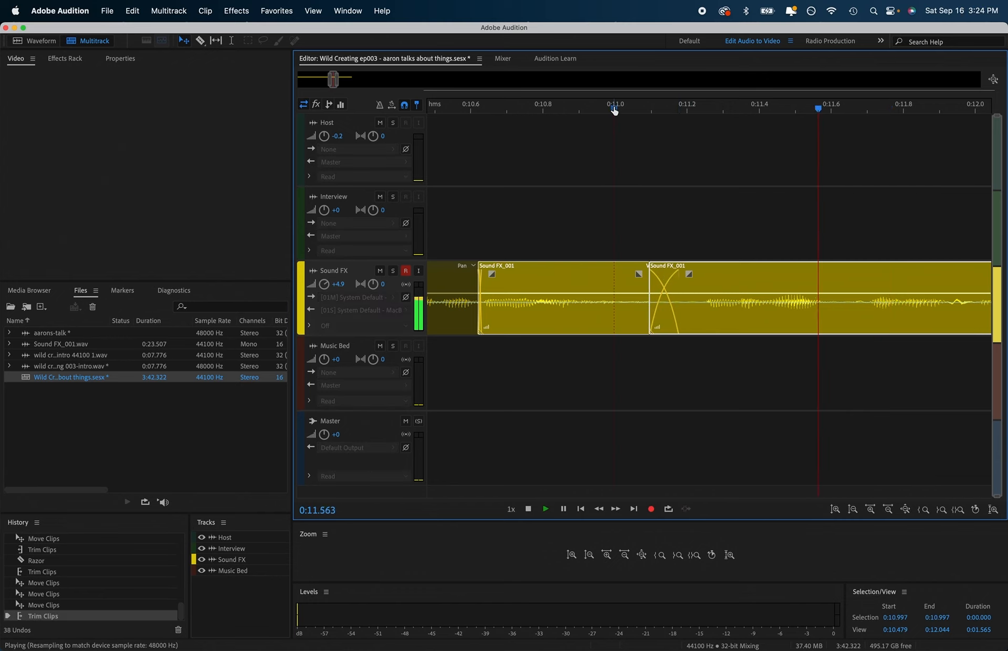
{"action": "key", "text": "space"}
{"action": "left_click", "coordinate": [510, 107]}
{"action": "key", "text": "space"}
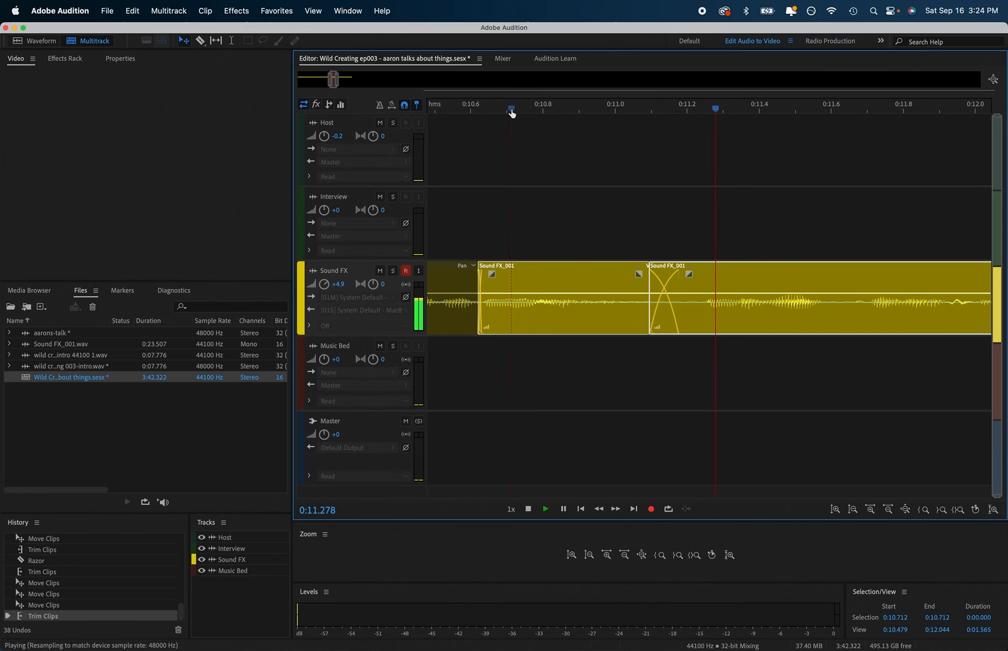
{"action": "scroll", "coordinate": [512, 113], "scroll_direction": "down", "scroll_amount": 8}
{"action": "key", "text": "space"}
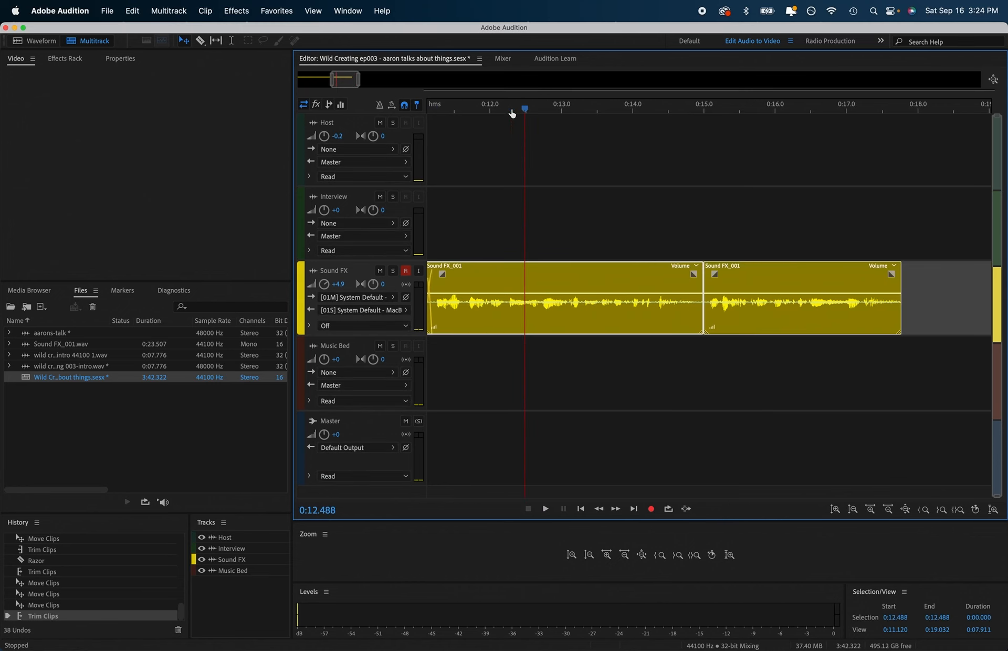
{"action": "scroll", "coordinate": [519, 114], "scroll_direction": "down", "scroll_amount": 8}
{"action": "scroll", "coordinate": [483, 107], "scroll_direction": "up", "scroll_amount": 10}
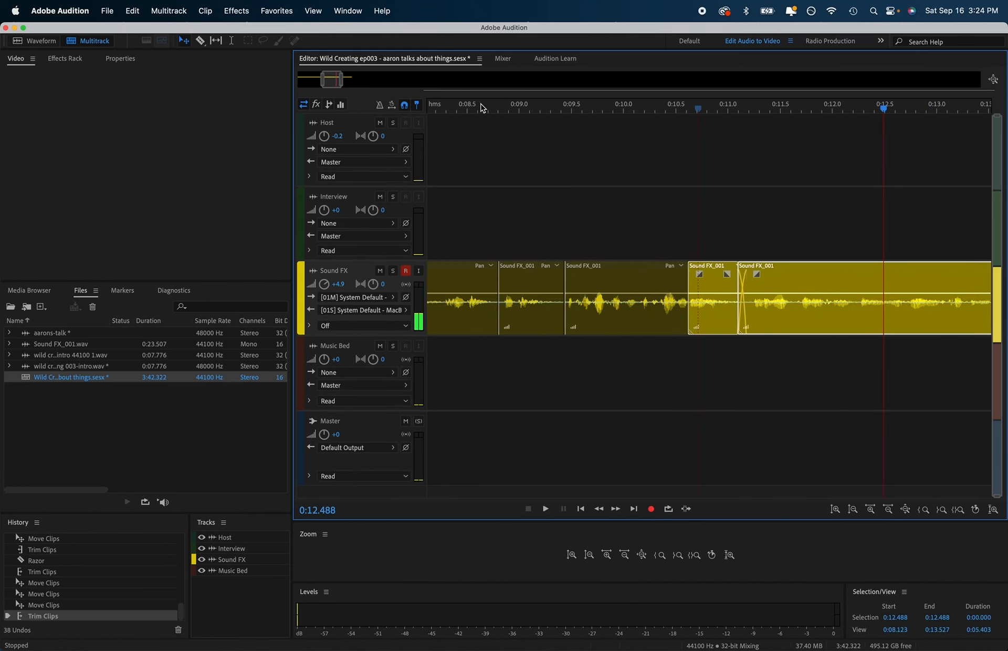
{"action": "left_click", "coordinate": [464, 109]}
{"action": "key", "text": "space"}
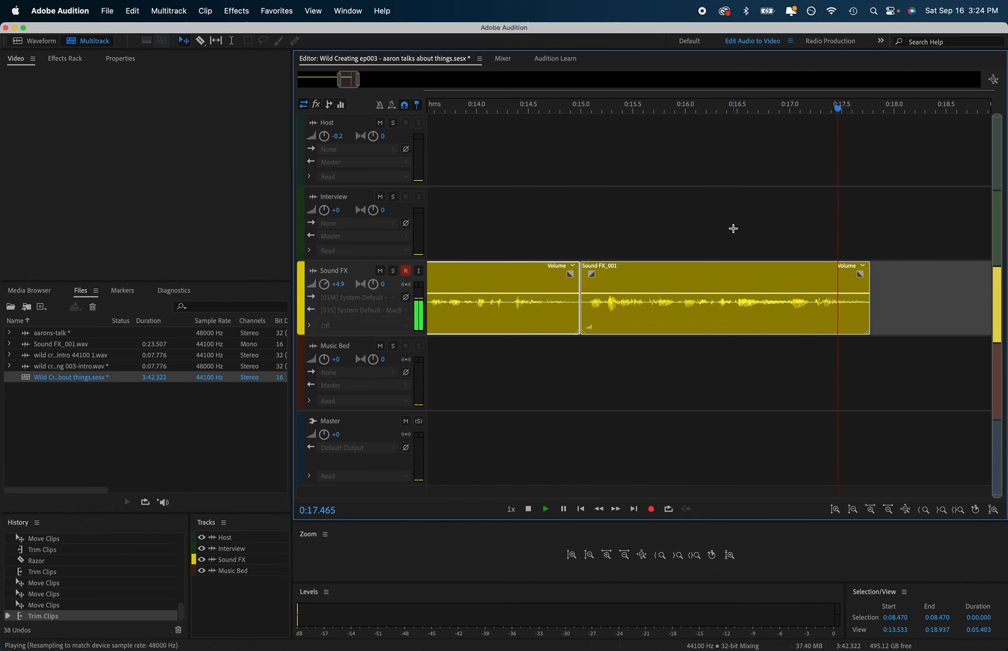
{"action": "key", "text": "space"}
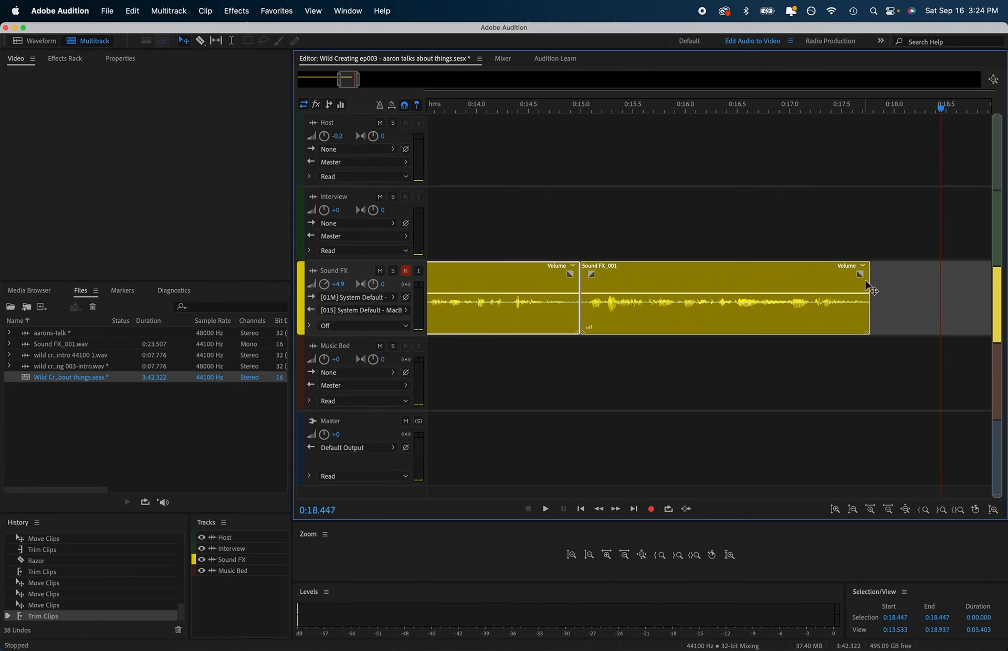
- Extend the end of the last Sound FX_001 clip to about 0:18.3 and play back its narration
{"action": "left_click_drag", "start_coordinate": [869, 287], "coordinate": [921, 289]}
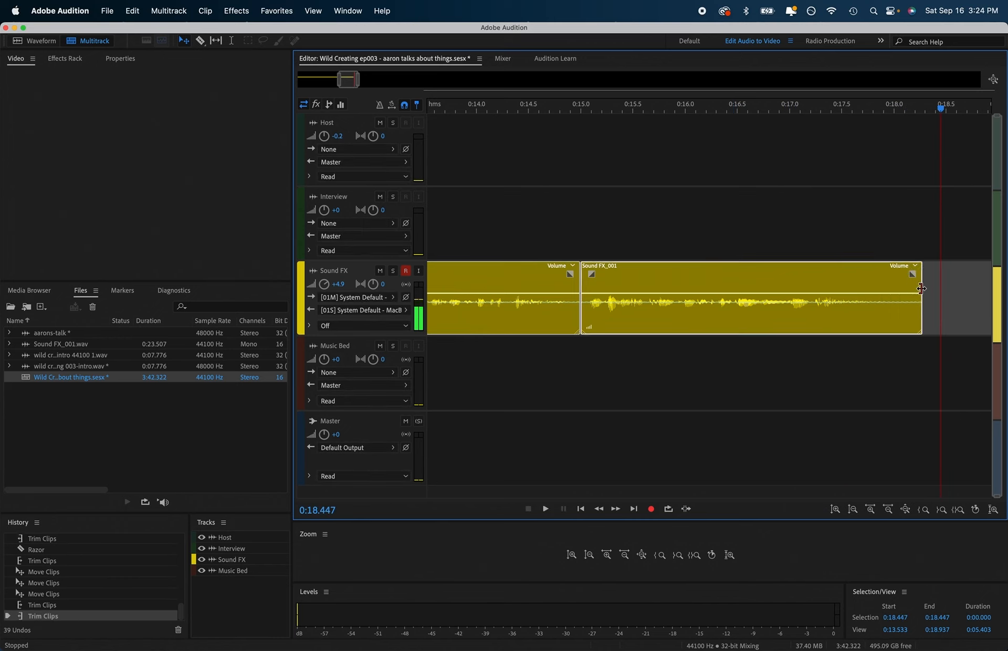
{"action": "left_click", "coordinate": [707, 109]}
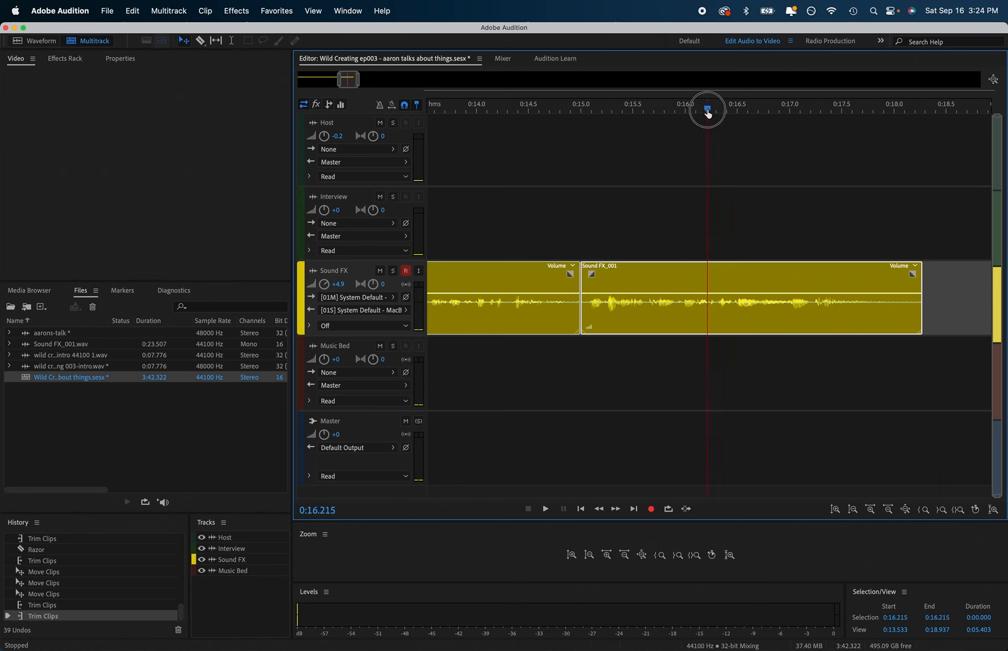
{"action": "key", "text": "space"}
{"action": "key", "text": "space"}
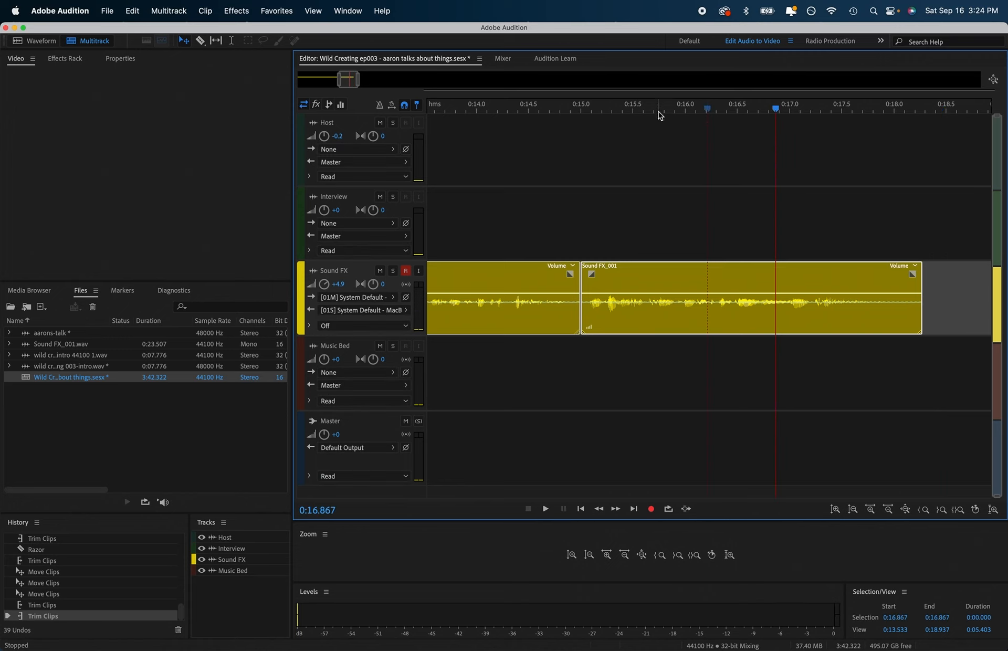
{"action": "left_click", "coordinate": [658, 110]}
{"action": "left_click", "coordinate": [613, 110]}
{"action": "key", "text": "space"}
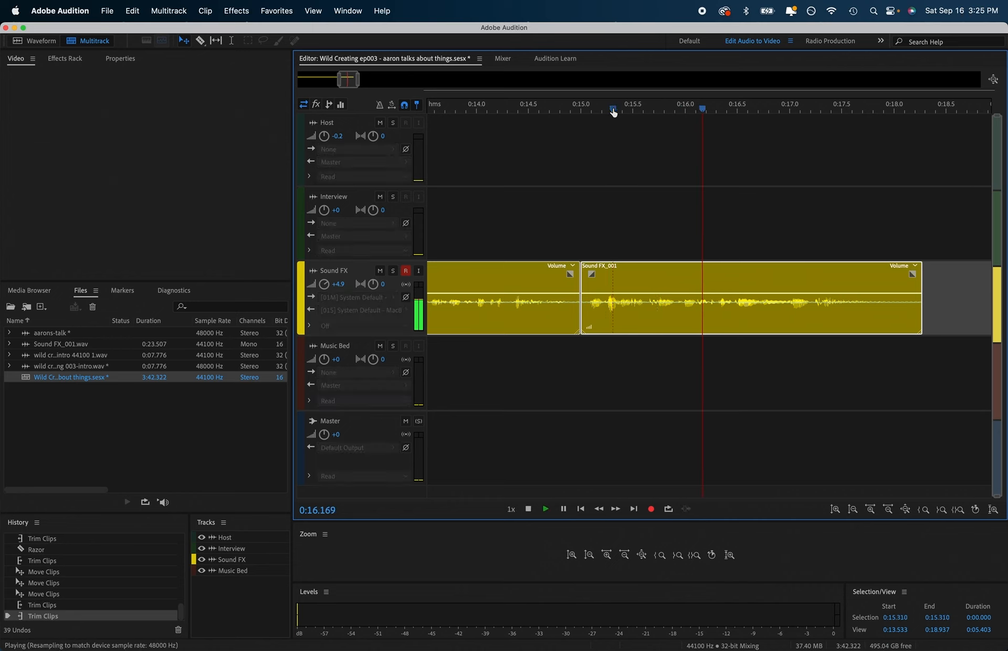
{"action": "key", "text": "space"}
{"action": "left_click", "coordinate": [569, 114]}
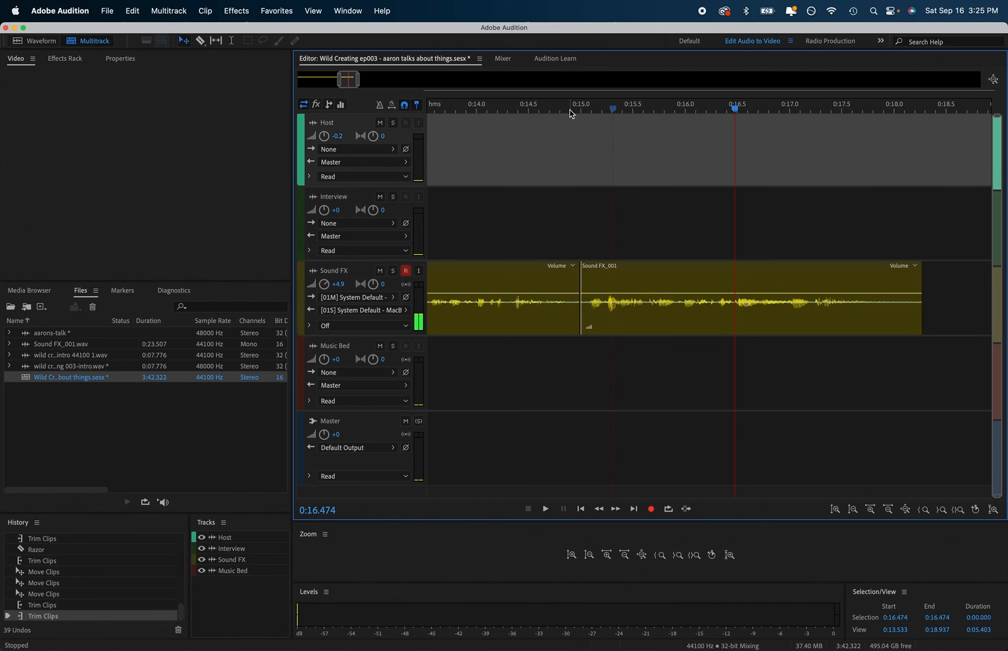
{"action": "key", "text": "space"}
{"action": "key", "text": "space"}
- Open the last Sound FX_001 clip in the Waveform editor
{"action": "left_click", "coordinate": [712, 276]}
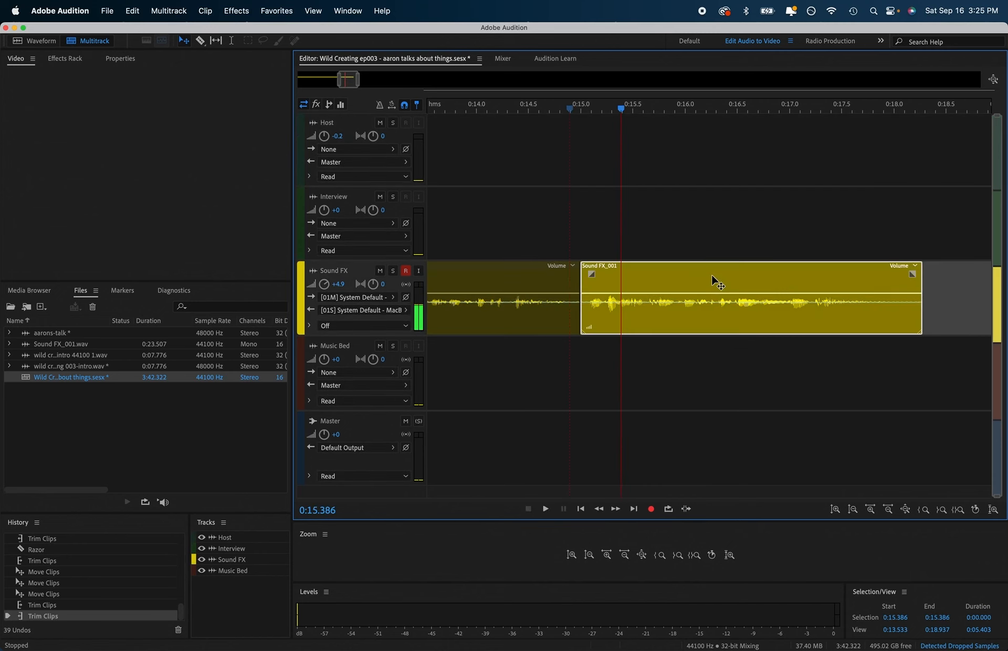
{"action": "left_click", "coordinate": [275, 11]}
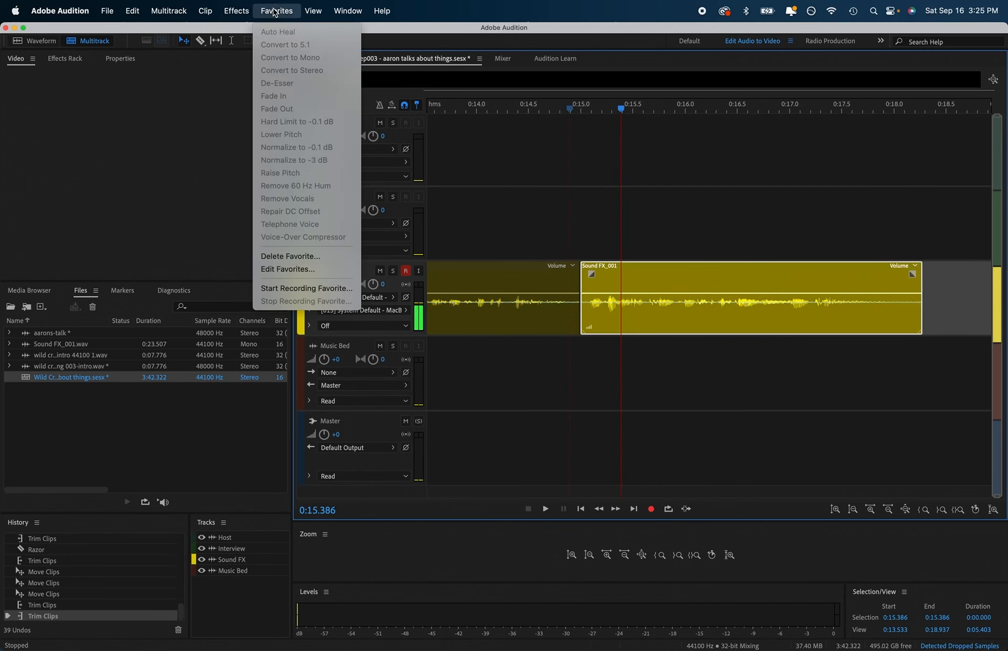
{"action": "left_click", "coordinate": [639, 277]}
{"action": "double_click", "coordinate": [638, 275]}
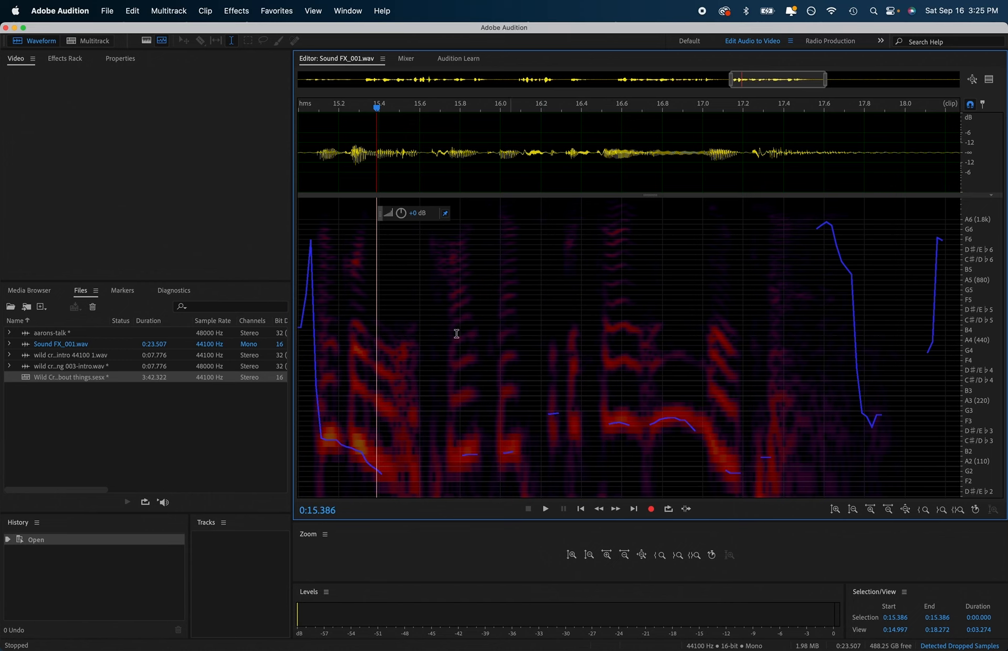
- Play back Sound FX_001.wav around the last phrase and select the range from 0:15.000 to 0:18.000
{"action": "key", "text": "space"}
{"action": "key", "text": "space"}
{"action": "left_click_drag", "start_coordinate": [479, 107], "coordinate": [265, 114]}
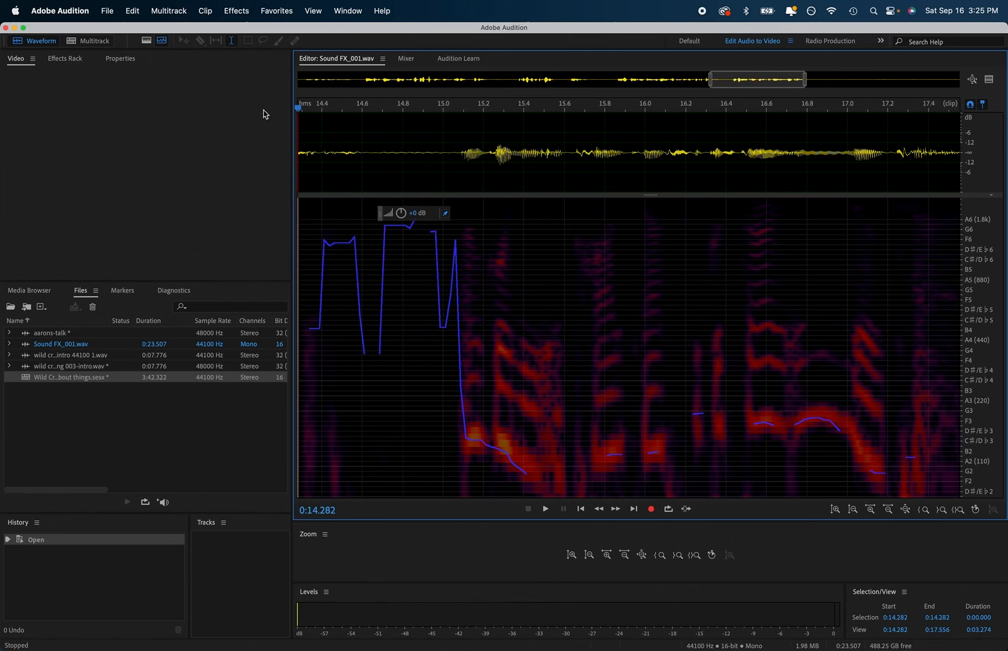
{"action": "key", "text": "space"}
{"action": "key", "text": "space"}
{"action": "scroll", "coordinate": [523, 163], "scroll_direction": "down", "scroll_amount": 3}
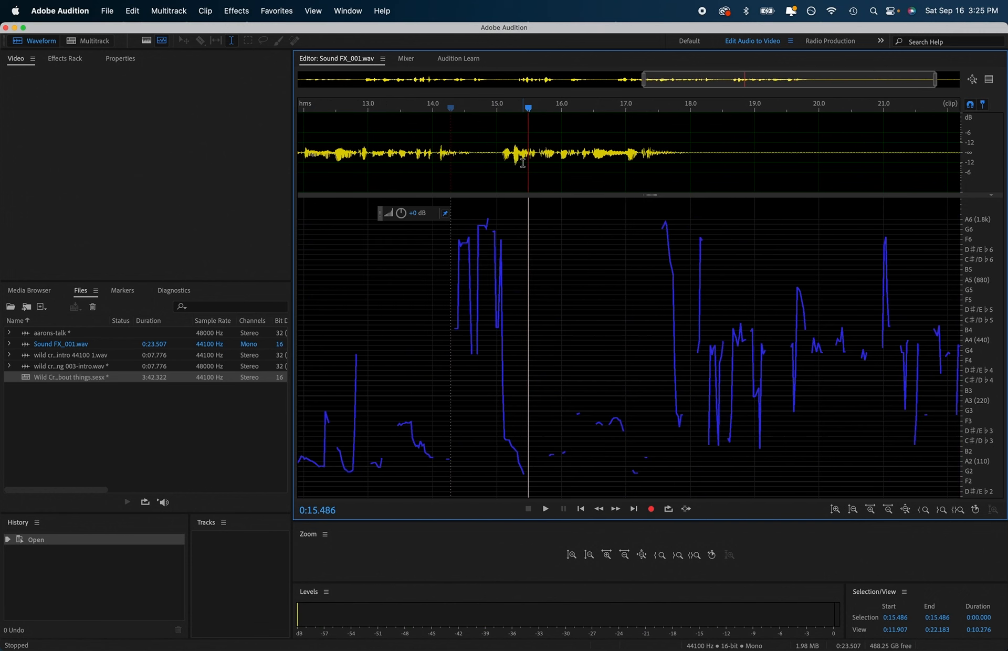
{"action": "scroll", "coordinate": [522, 163], "scroll_direction": "down", "scroll_amount": 1}
{"action": "left_click_drag", "start_coordinate": [528, 108], "coordinate": [676, 174]}
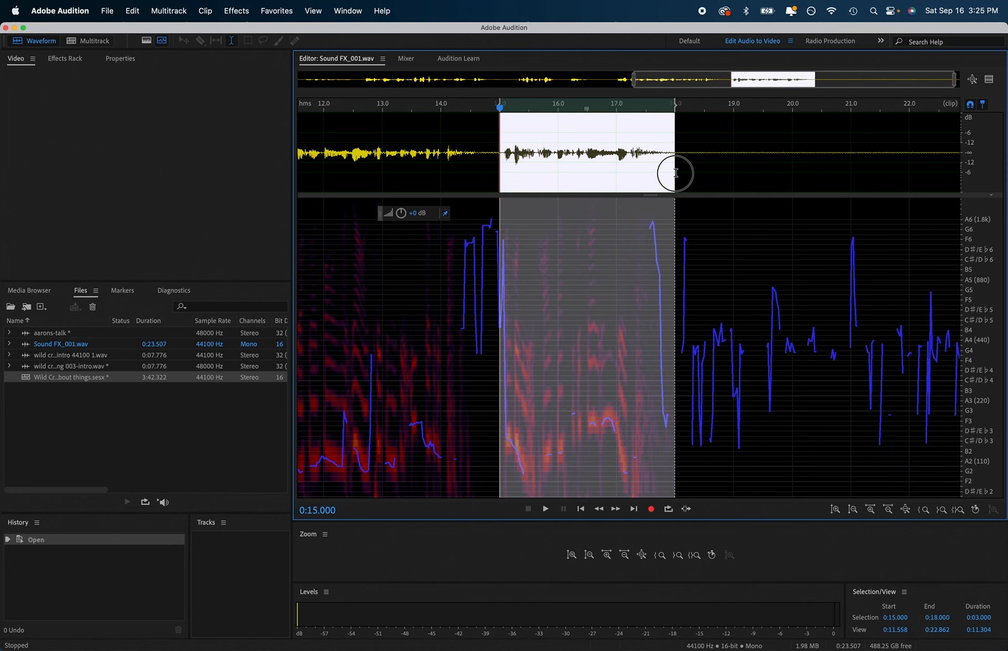
- Try the Telephone Voice favorite on the selected phrase, listen to it, and undo the effect
{"action": "left_click", "coordinate": [266, 10]}
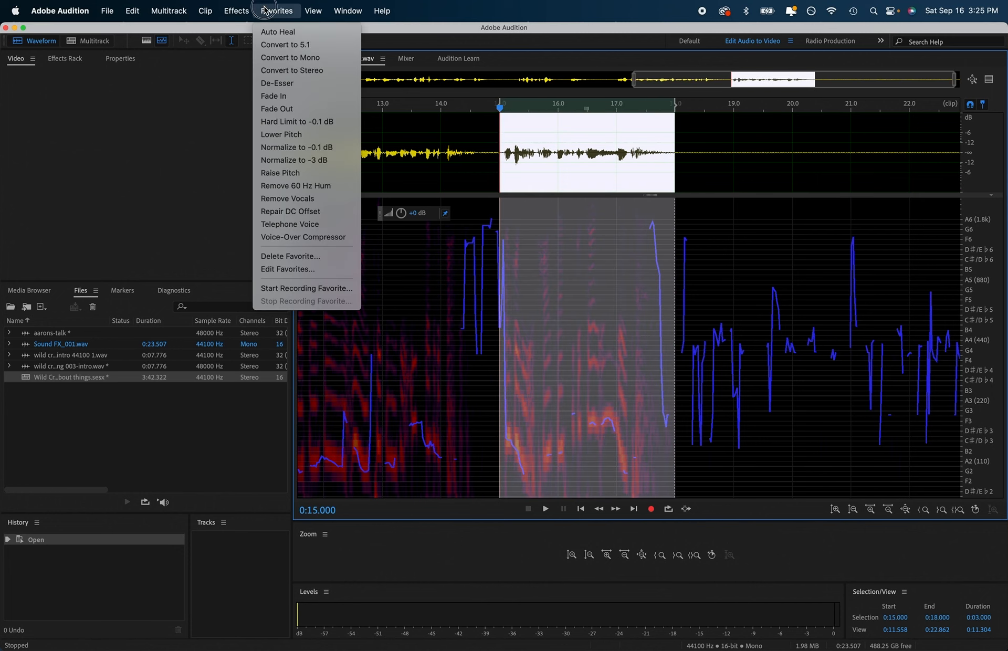
{"action": "left_click", "coordinate": [351, 224]}
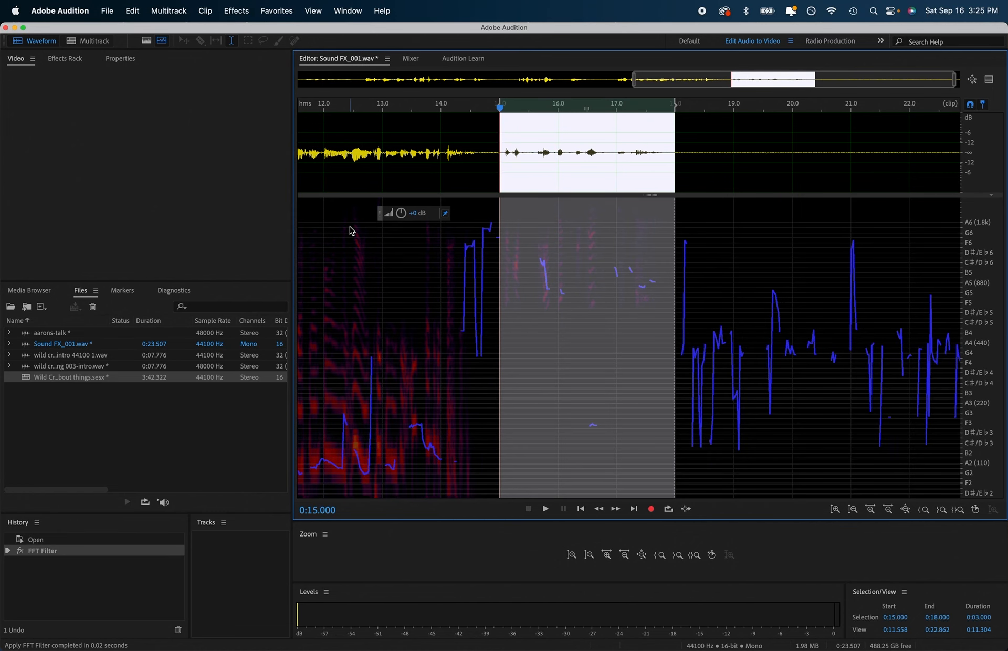
{"action": "key", "text": "space"}
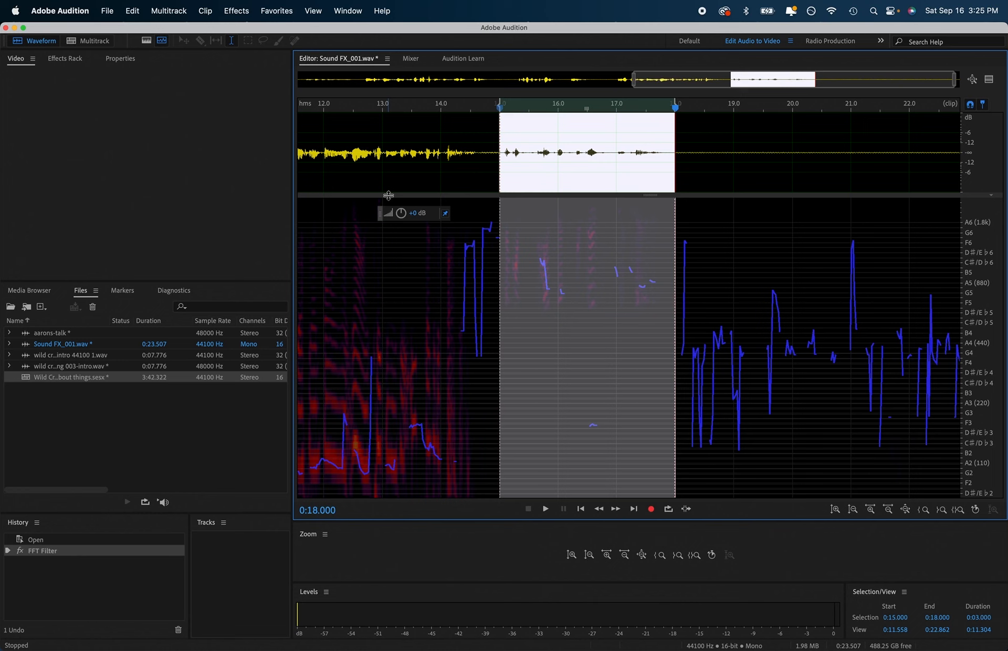
{"action": "left_click", "coordinate": [558, 152]}
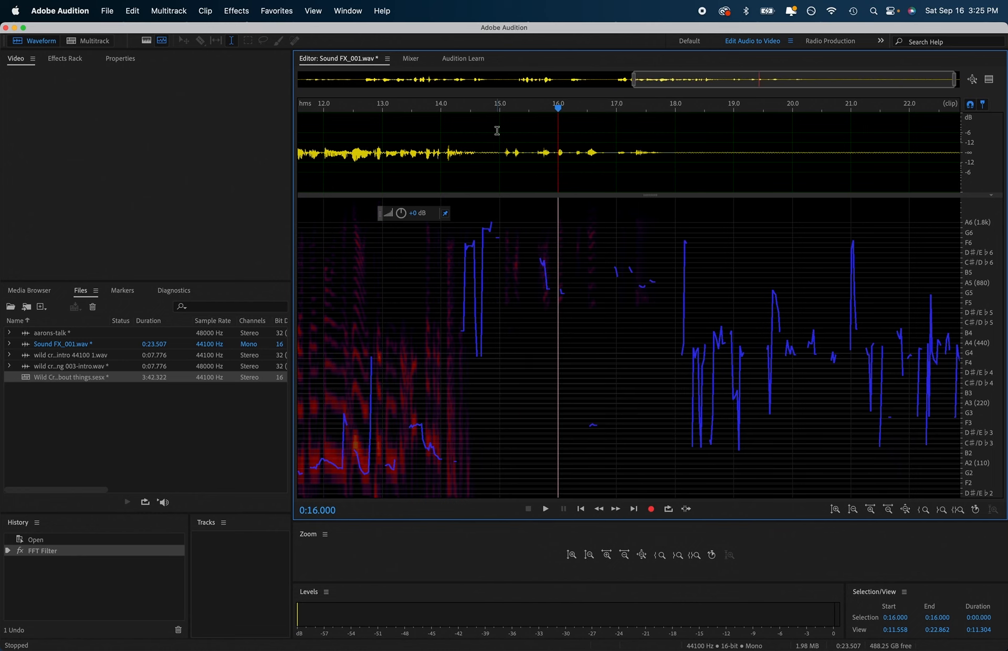
{"action": "key", "text": "super+z"}
- Amplify the selected 0:15 to 0:18 phrase with the on-waveform gain control and play it back
{"action": "scroll", "coordinate": [537, 170], "scroll_direction": "up", "scroll_amount": 5}
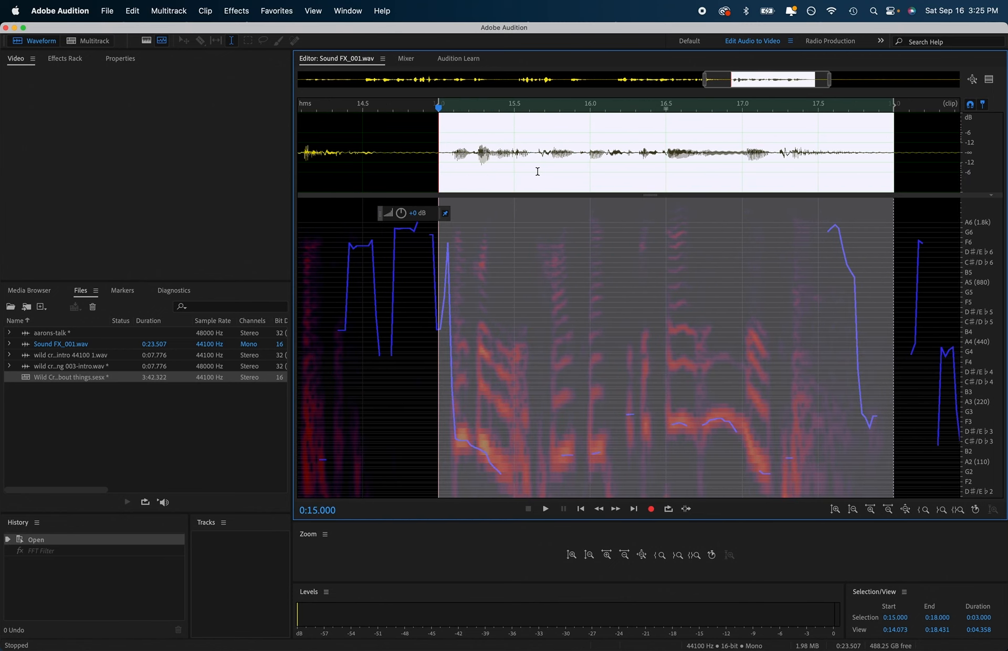
{"action": "left_click", "coordinate": [406, 59]}
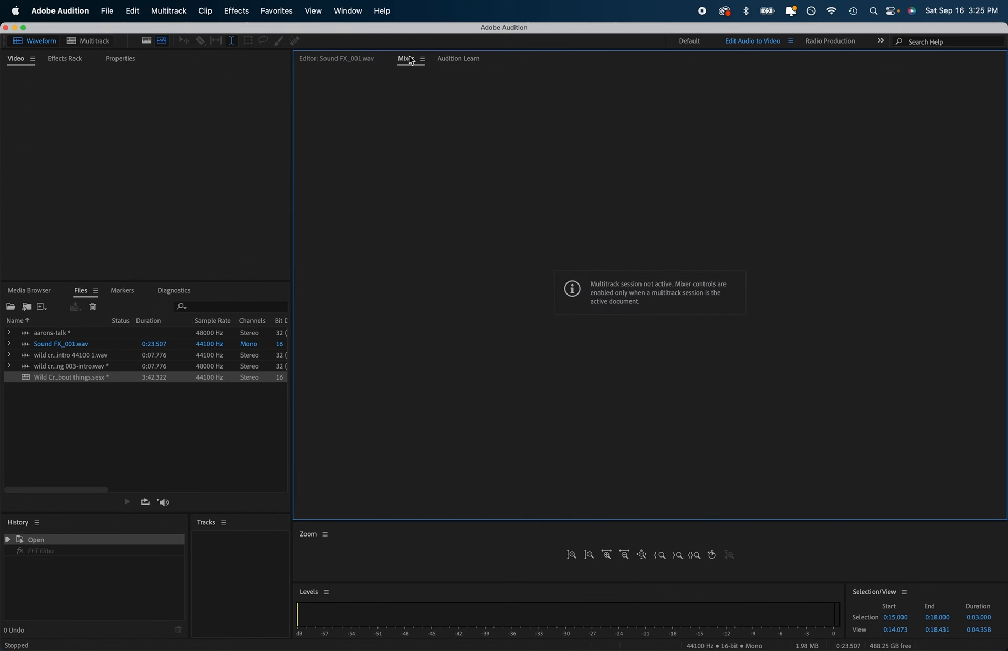
{"action": "left_click", "coordinate": [354, 60]}
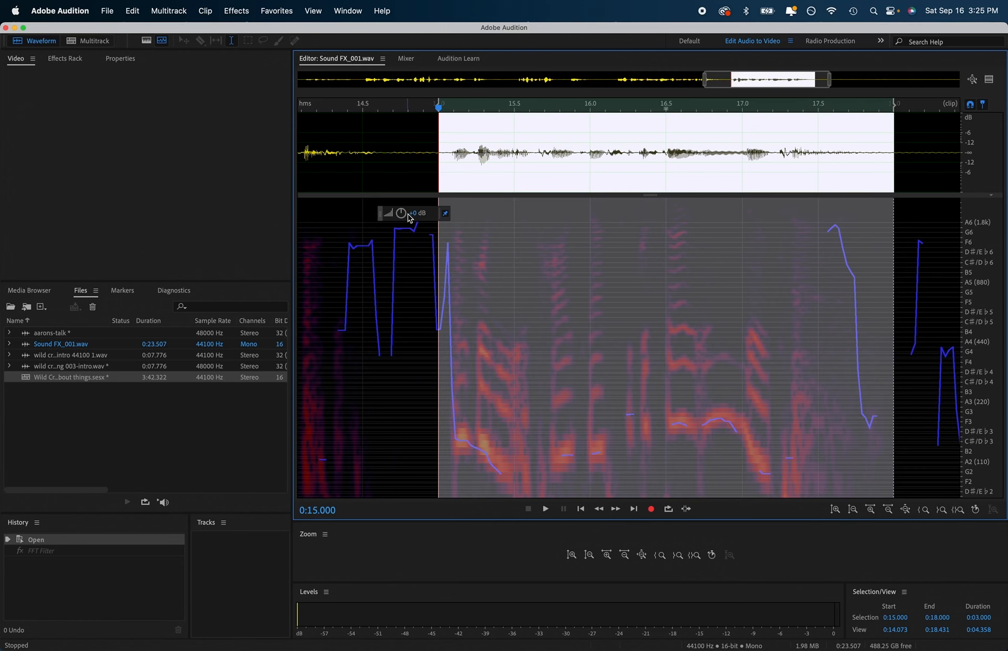
{"action": "left_click_drag", "start_coordinate": [410, 218], "coordinate": [448, 219]}
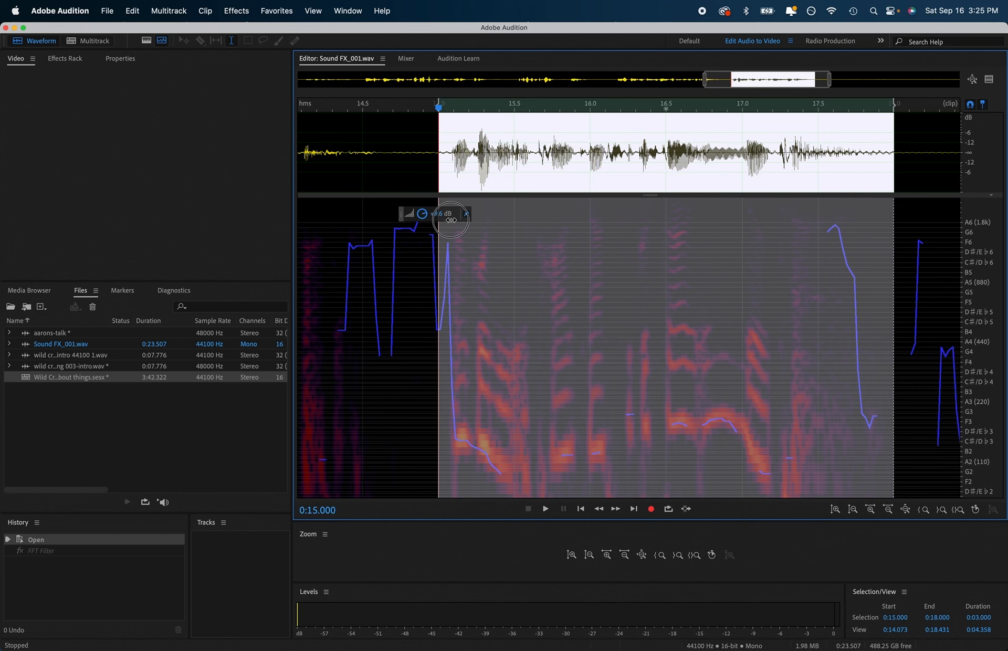
{"action": "key", "text": "space"}
{"action": "key", "text": "space"}
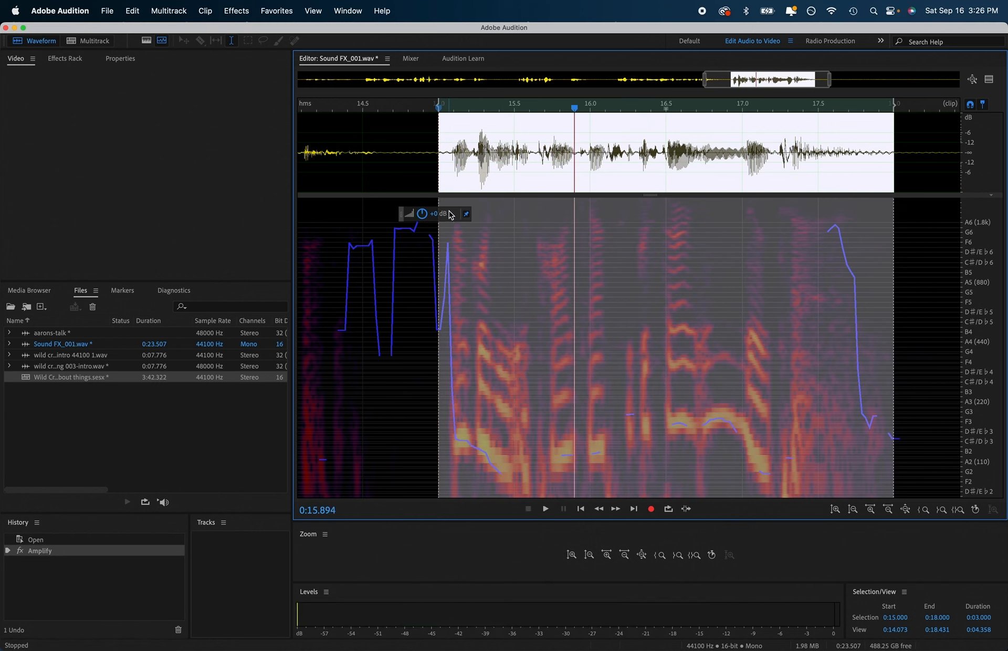
- Lower the selected phrase's gain slightly, play it back, and apply the Voice-Over Compressor favorite to it
{"action": "left_click", "coordinate": [448, 215]}
{"action": "left_click_drag", "start_coordinate": [448, 216], "coordinate": [397, 216]}
{"action": "key", "text": "space"}
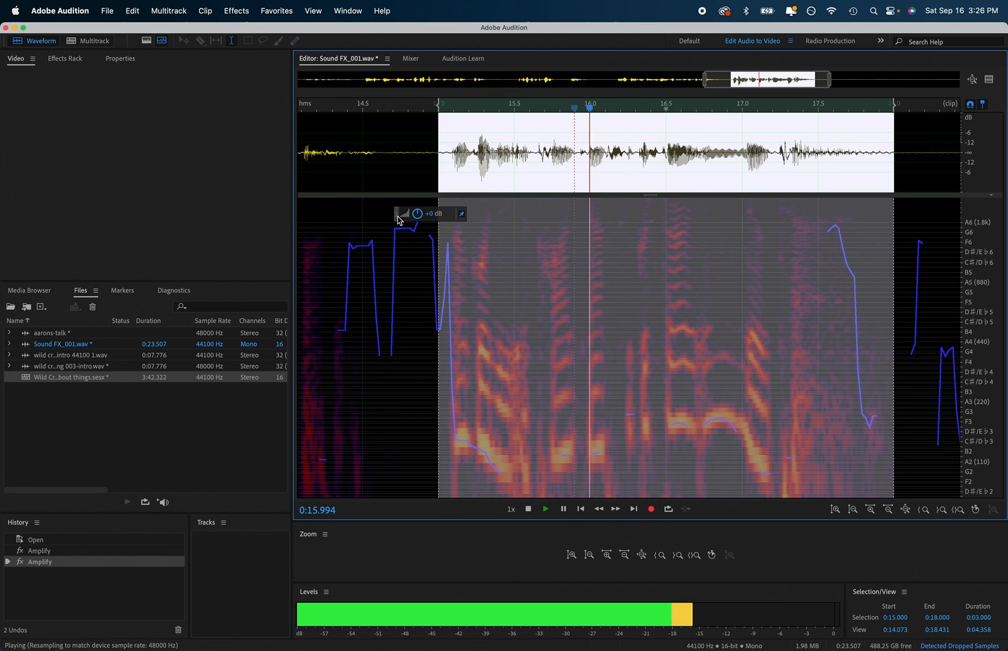
{"action": "key", "text": "space"}
{"action": "left_click", "coordinate": [278, 15]}
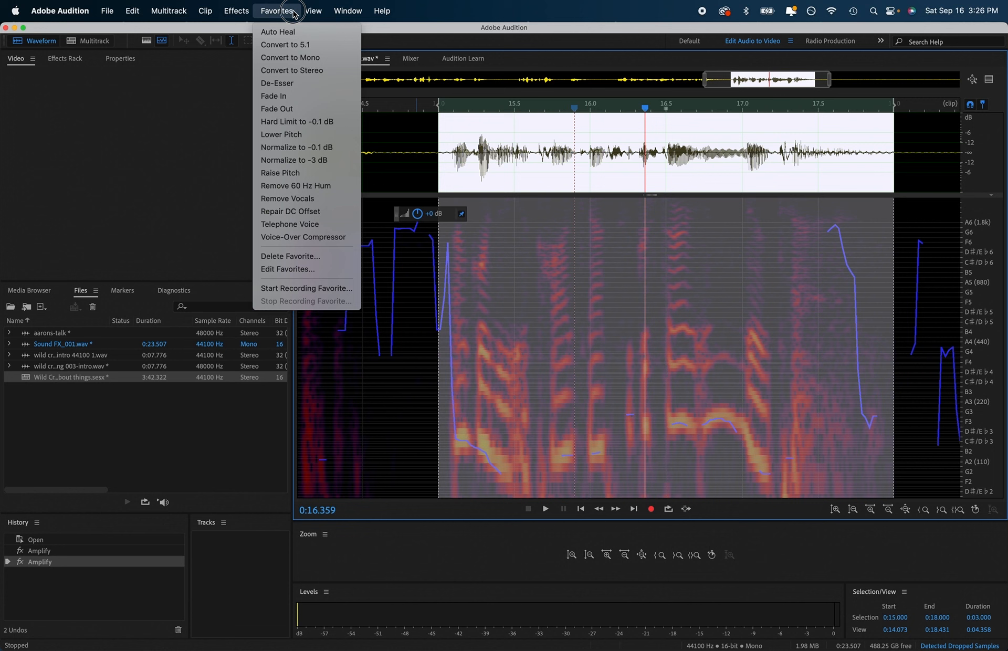
{"action": "left_click", "coordinate": [340, 240]}
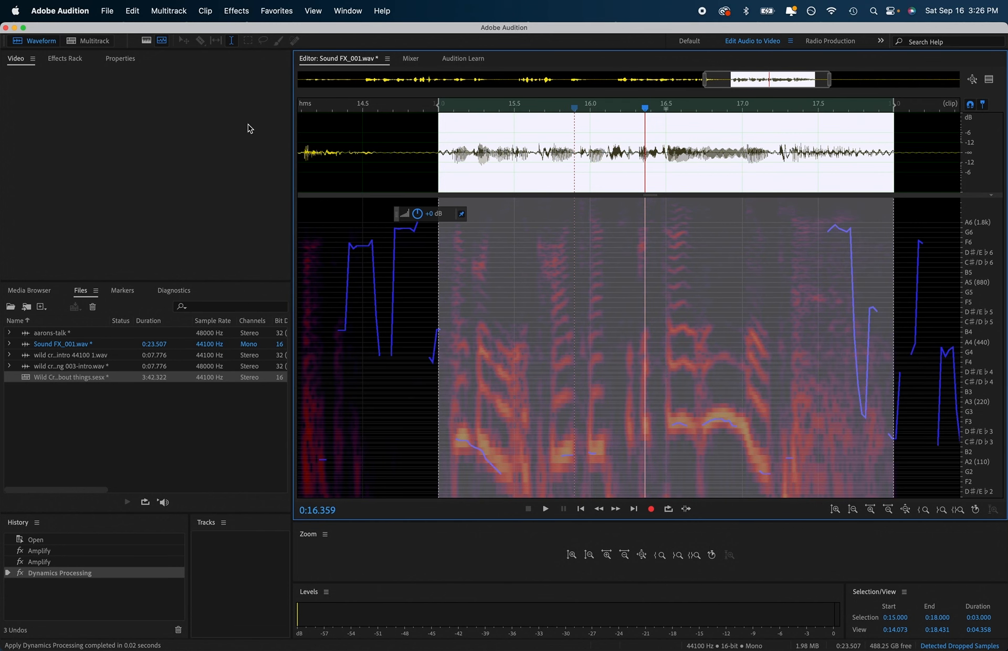
- Try the Telephone Voice favorite on the selected 0:15 to 0:18 phrase, start playback, and undo the effect
{"action": "left_click", "coordinate": [238, 11]}
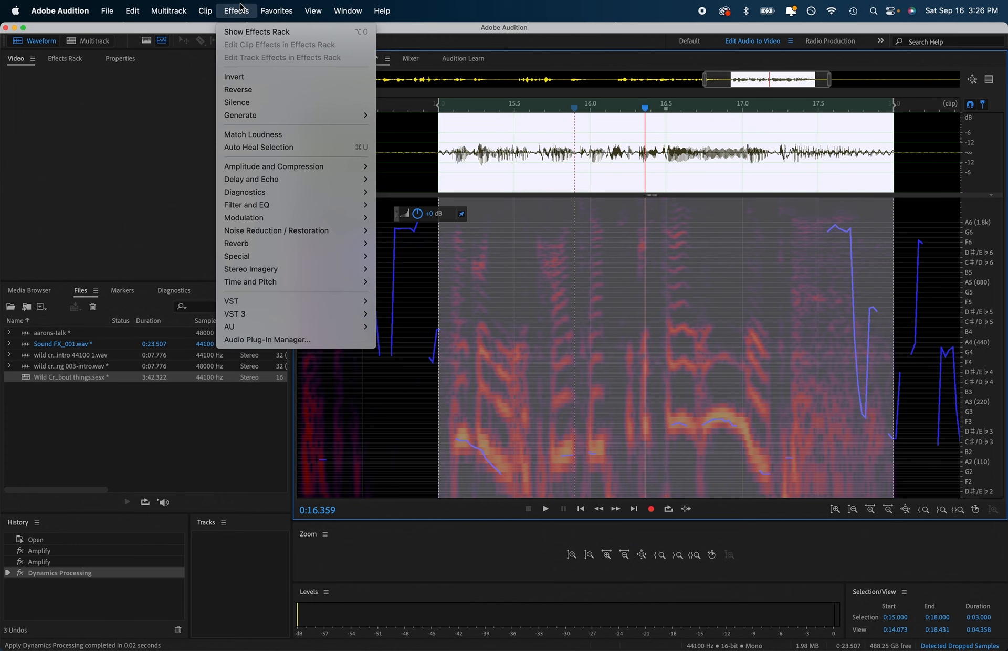
{"action": "mouse_move", "coordinate": [276, 10]}
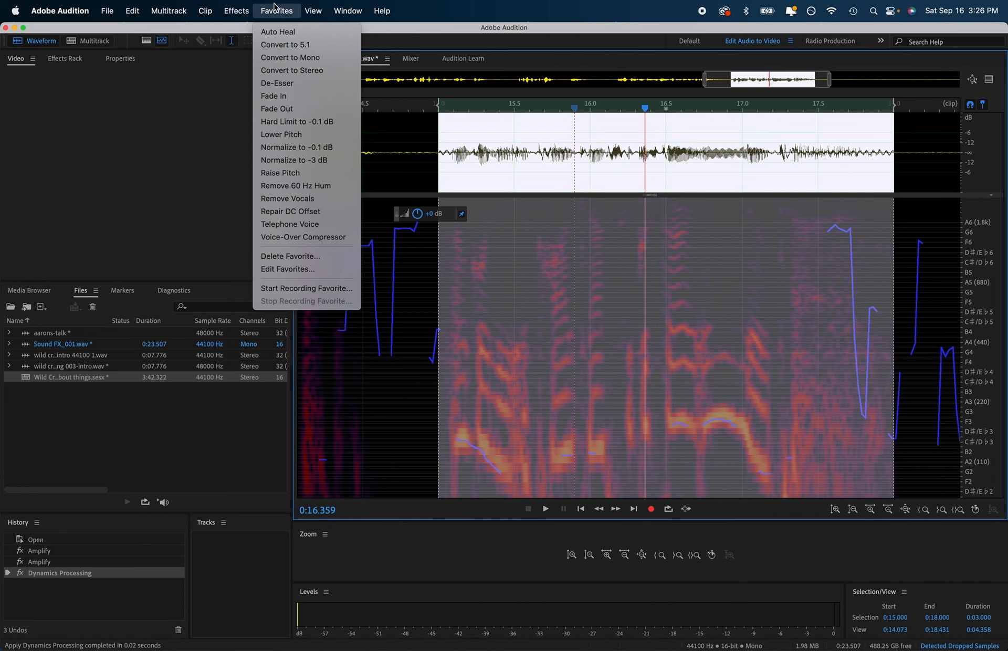
{"action": "left_click", "coordinate": [323, 225]}
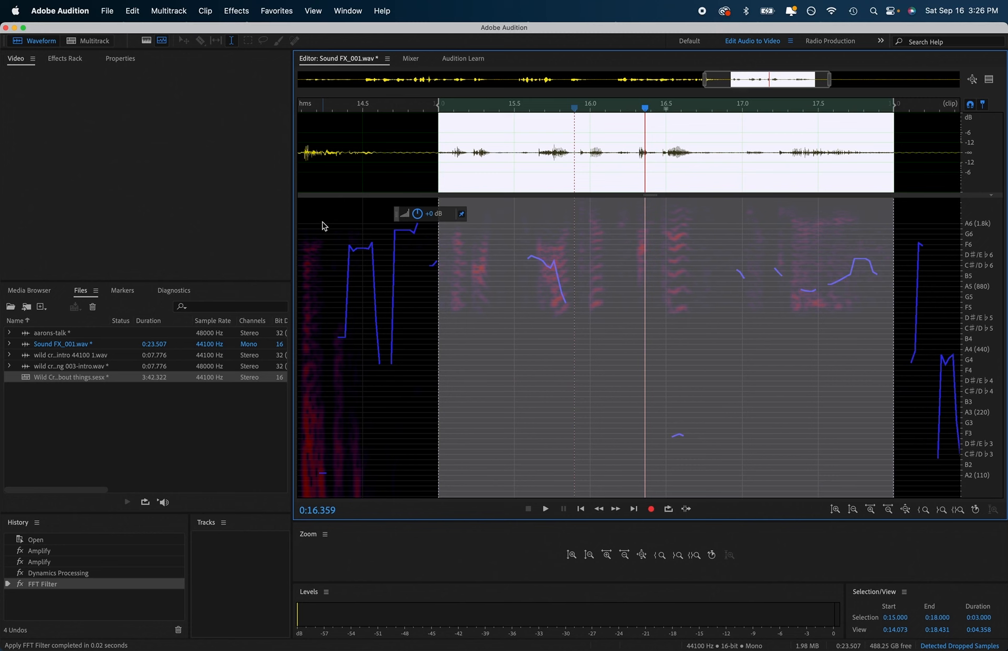
{"action": "key", "text": "space"}
{"action": "key", "text": "super+z"}
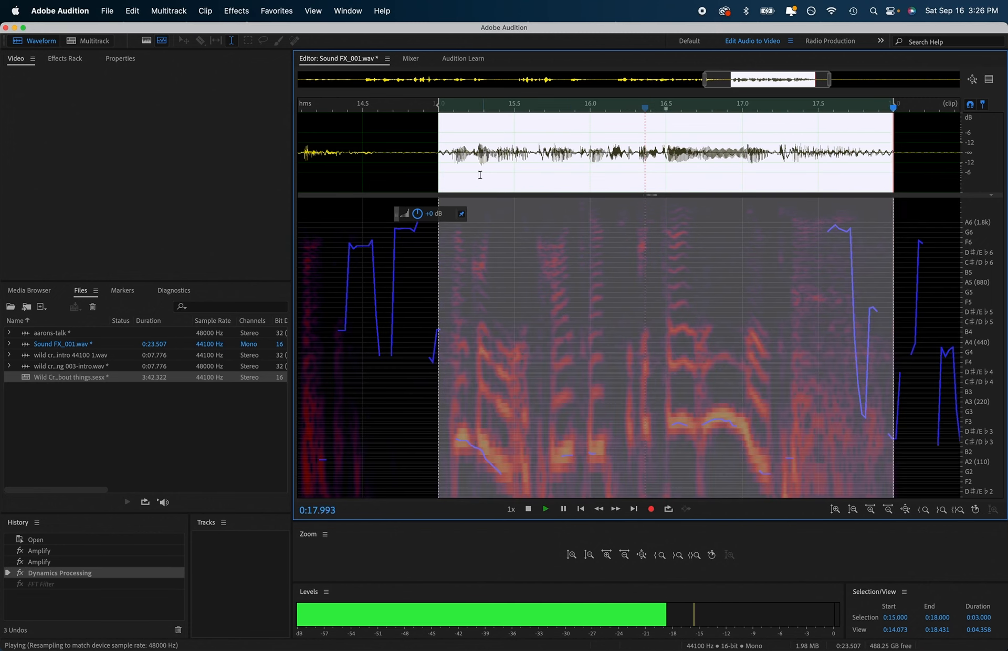
- Play back the start of the last phrase in Sound FX_001.wav and select the range from 0:14.895 to 0:18.206
{"action": "left_click", "coordinate": [476, 146]}
{"action": "scroll", "coordinate": [461, 106], "scroll_direction": "down", "scroll_amount": 1}
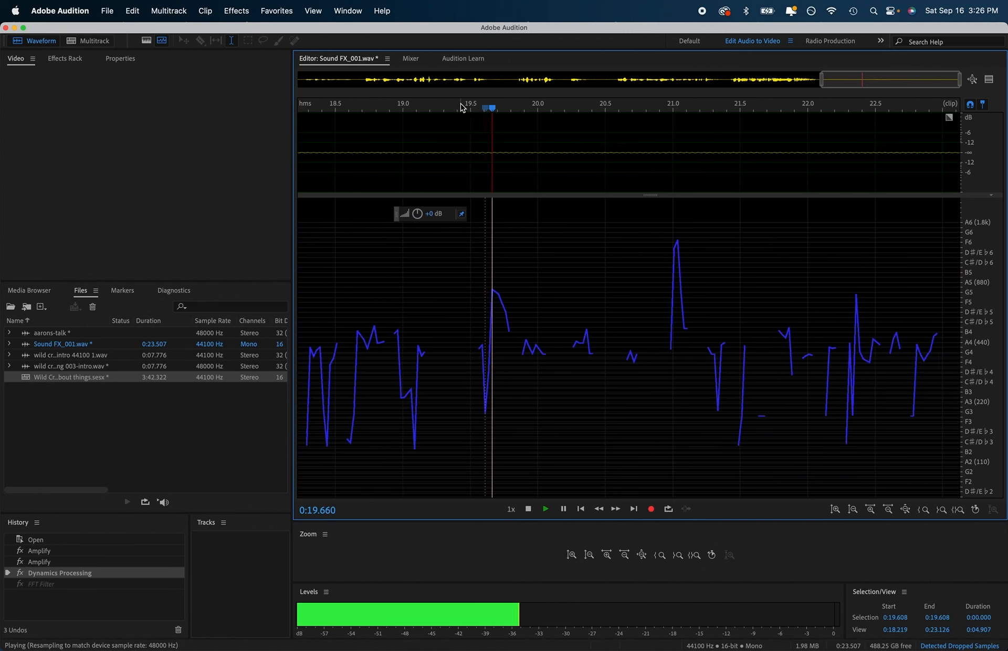
{"action": "scroll", "coordinate": [461, 106], "scroll_direction": "down", "scroll_amount": 2}
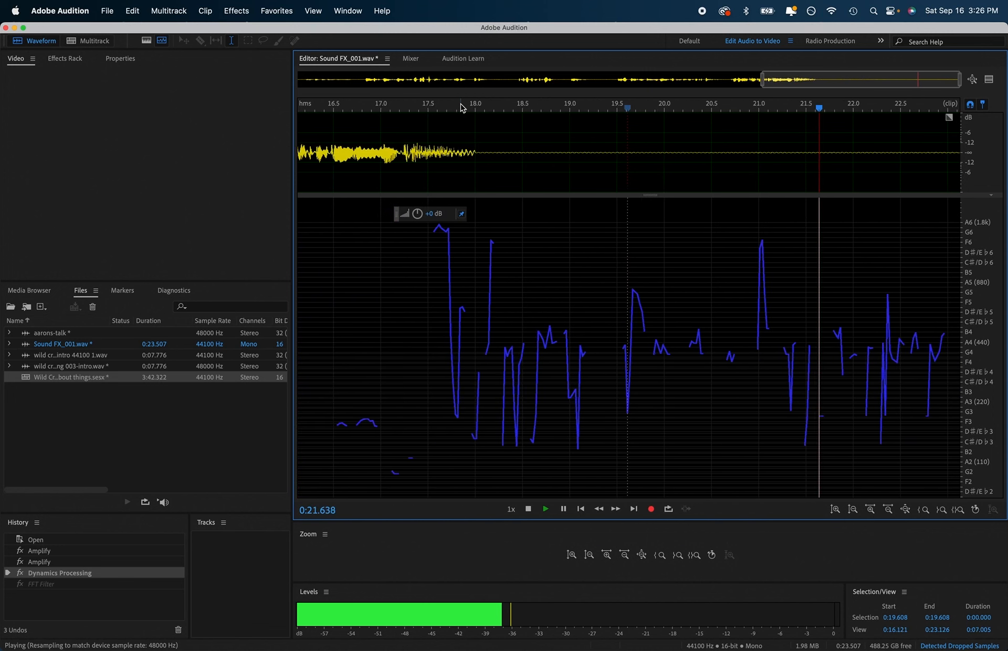
{"action": "scroll", "coordinate": [461, 106], "scroll_direction": "down", "scroll_amount": 1}
{"action": "left_click", "coordinate": [317, 108]}
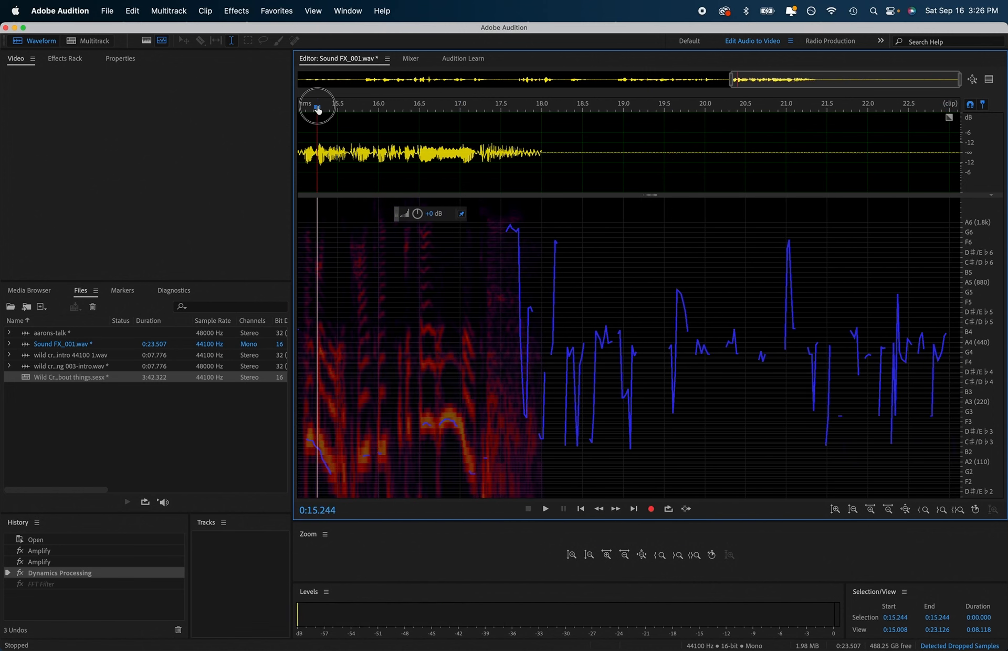
{"action": "key", "text": "space"}
{"action": "key", "text": "space"}
{"action": "scroll", "coordinate": [317, 108], "scroll_direction": "up", "scroll_amount": 1}
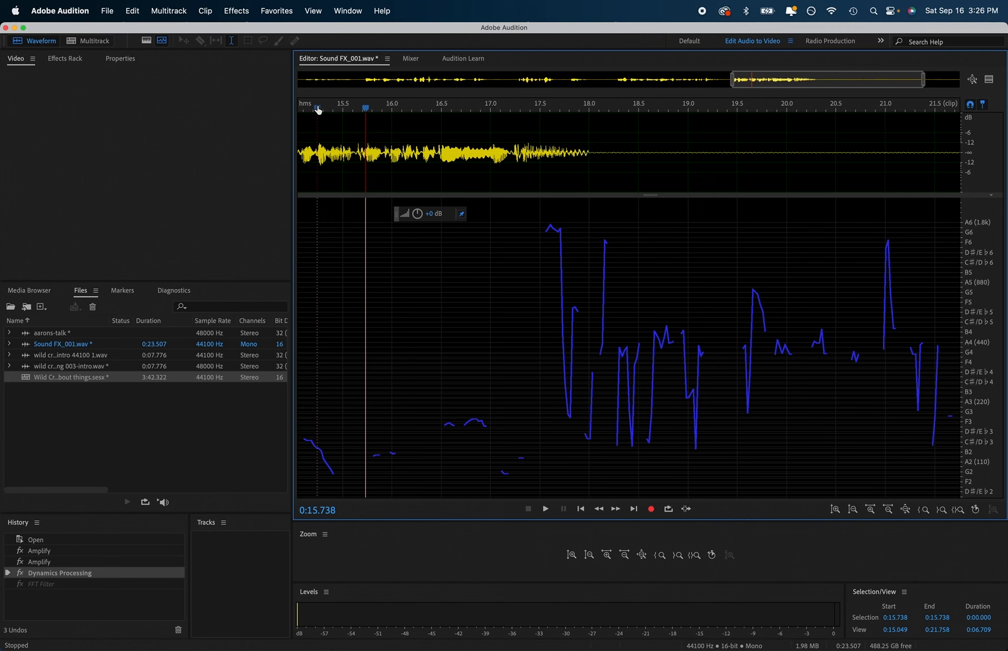
{"action": "left_click_drag", "start_coordinate": [308, 129], "coordinate": [550, 152]}
{"action": "left_click_drag", "start_coordinate": [633, 149], "coordinate": [634, 151]}
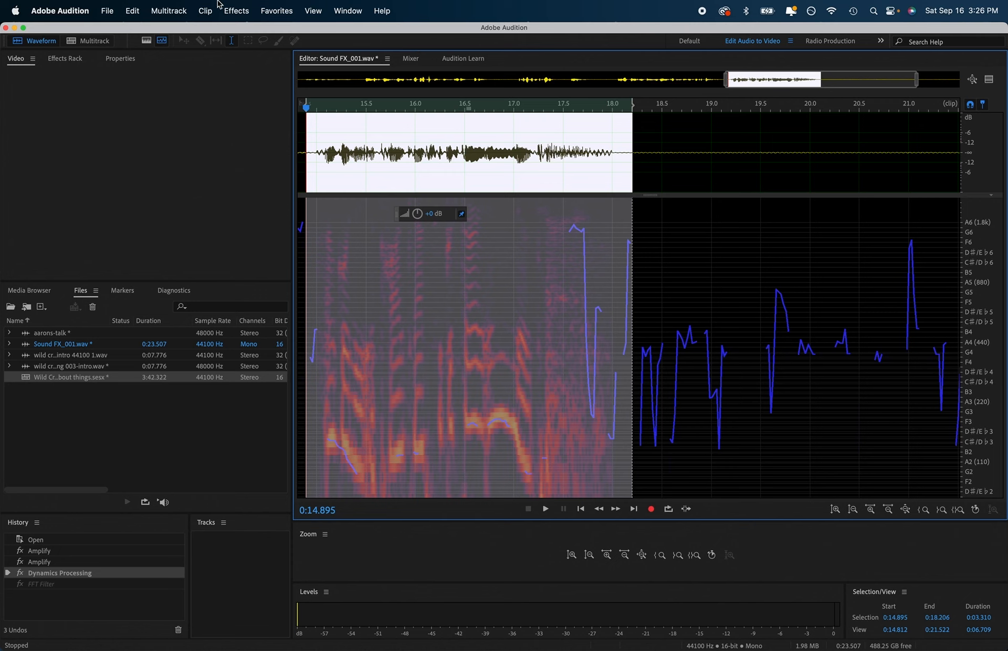
- Show the file's properties, apply the Telephone Voice favorite to the selected phrase, and play part of it back
{"action": "left_click", "coordinate": [74, 60]}
{"action": "left_click", "coordinate": [17, 59]}
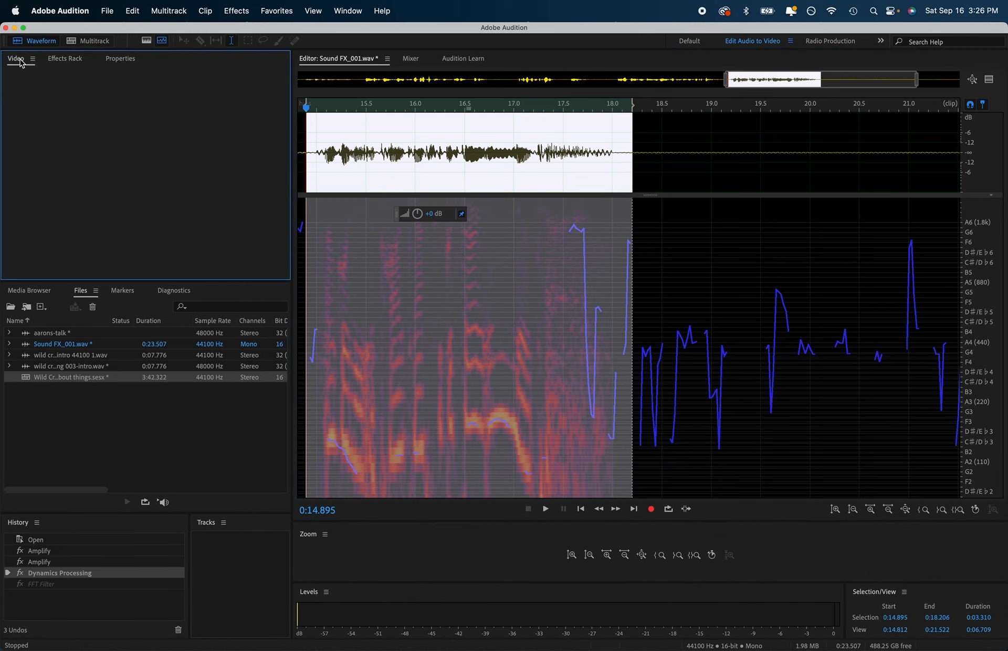
{"action": "left_click", "coordinate": [130, 60]}
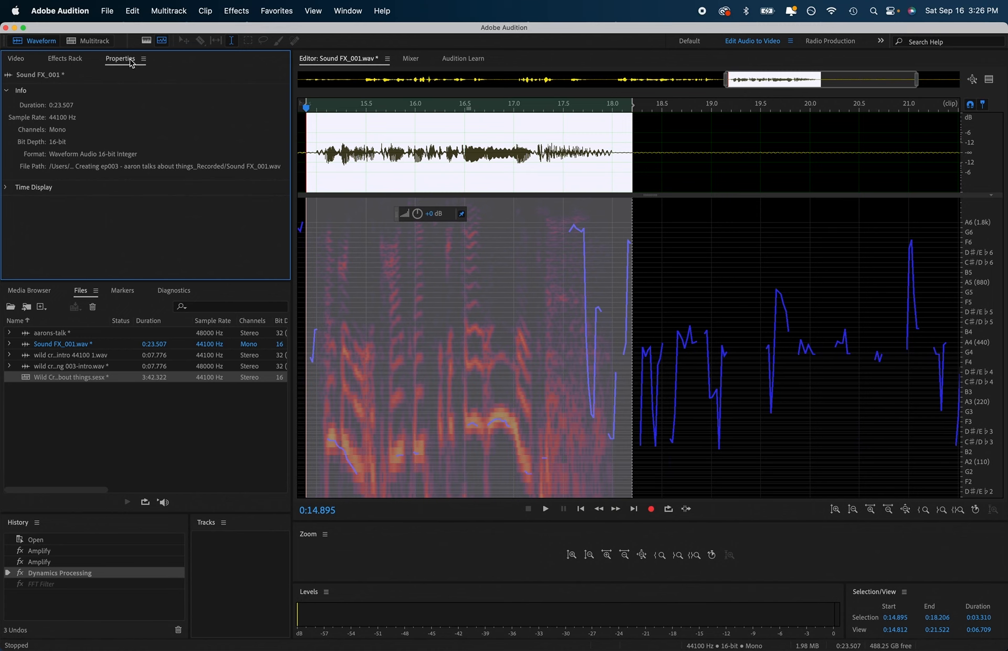
{"action": "left_click", "coordinate": [276, 11]}
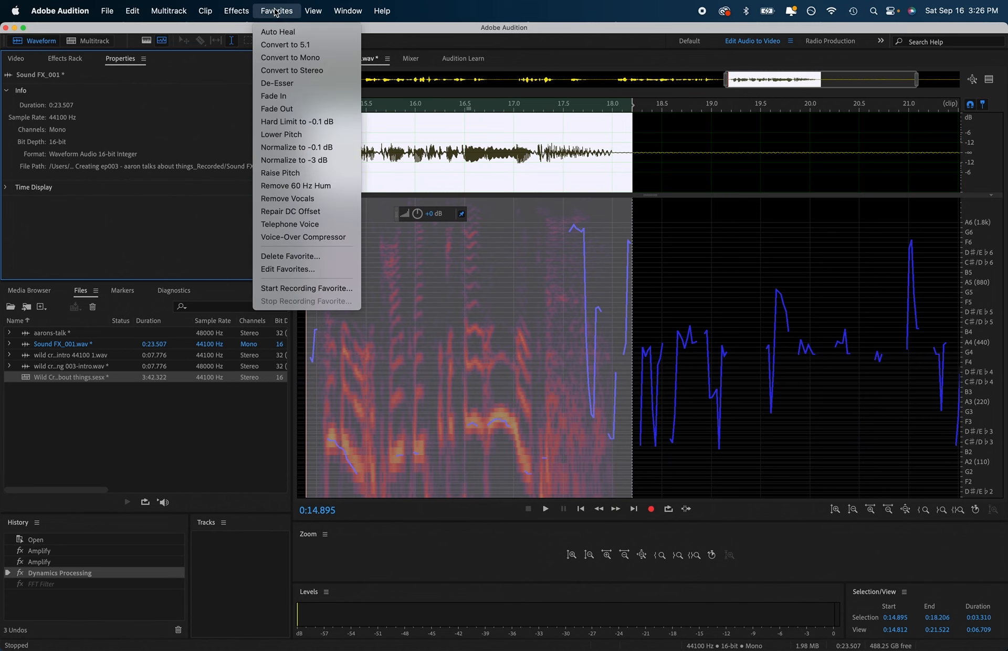
{"action": "left_click", "coordinate": [298, 225]}
{"action": "key", "text": "space"}
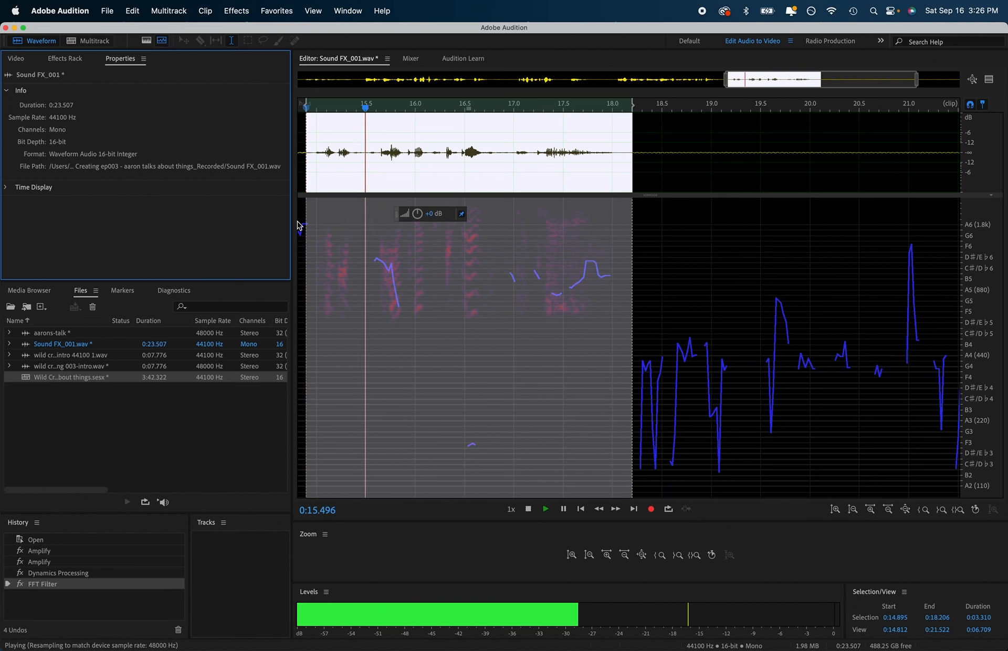
{"action": "key", "text": "space"}
- Raise the selected phrase's gain slightly with the on-waveform gain control and play it back
{"action": "left_click", "coordinate": [416, 214]}
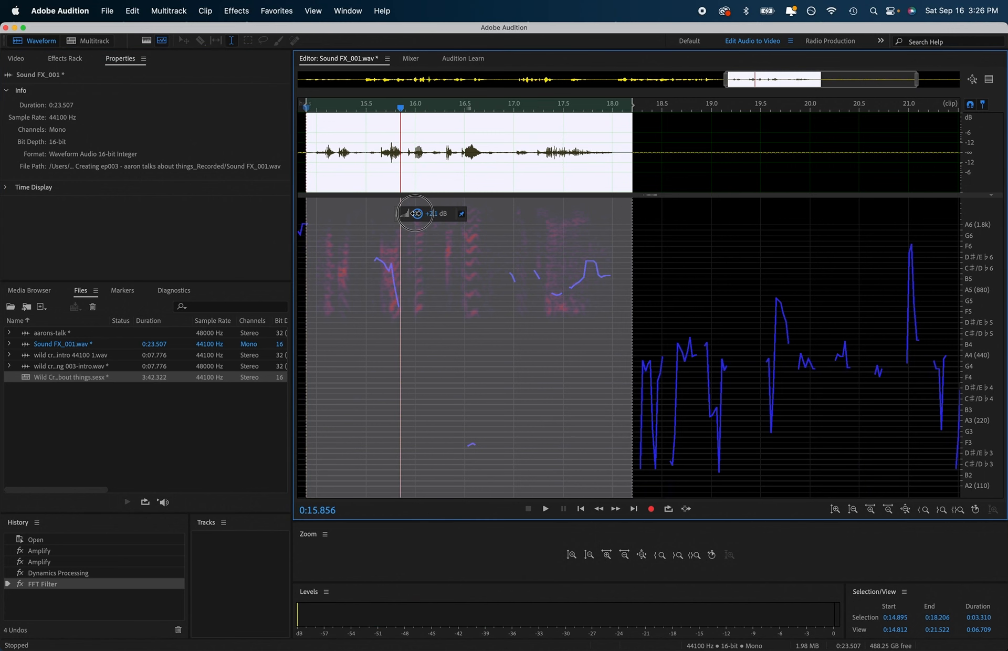
{"action": "key", "text": "space"}
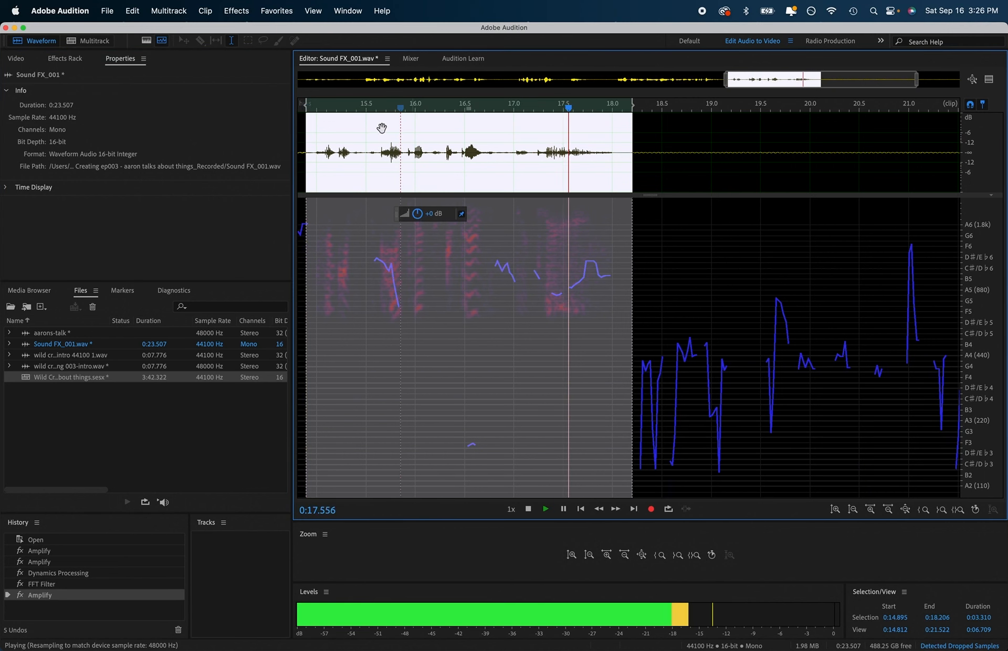
{"action": "key", "text": "space"}
- Apply the Voice-Over Compressor favorite to the selected phrase and play it back from its beginning
{"action": "left_click", "coordinate": [282, 9]}
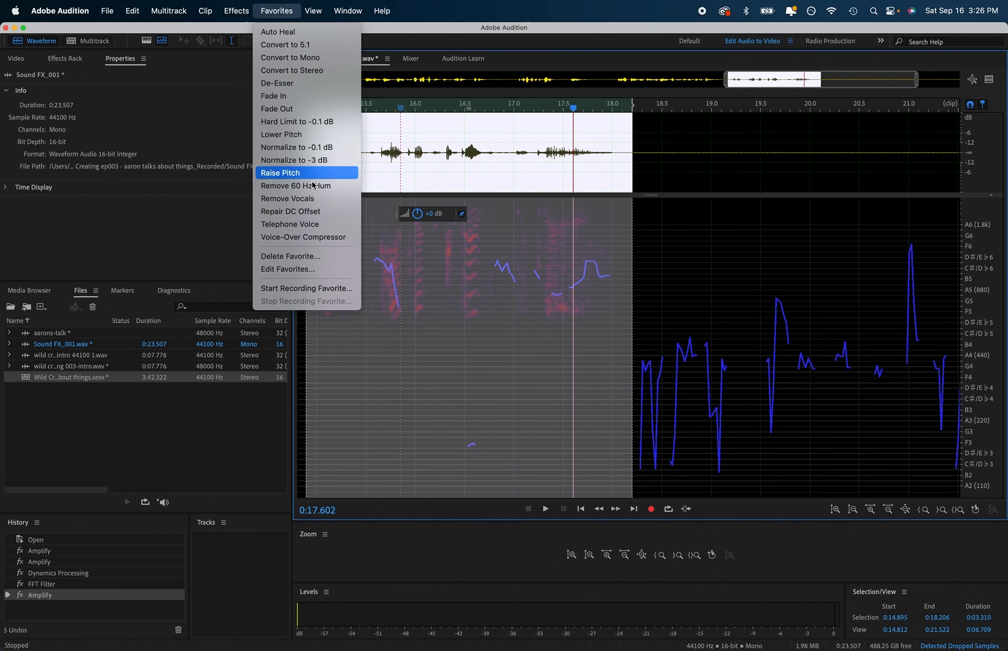
{"action": "left_click", "coordinate": [328, 238]}
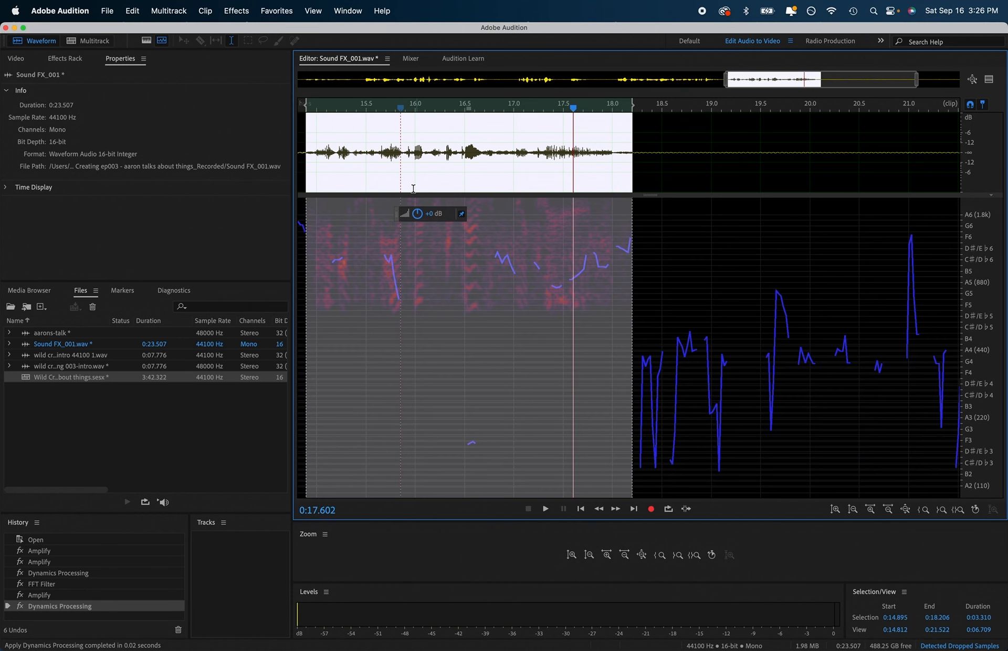
{"action": "key", "text": "space"}
{"action": "left_click", "coordinate": [318, 108]}
{"action": "key", "text": "space"}
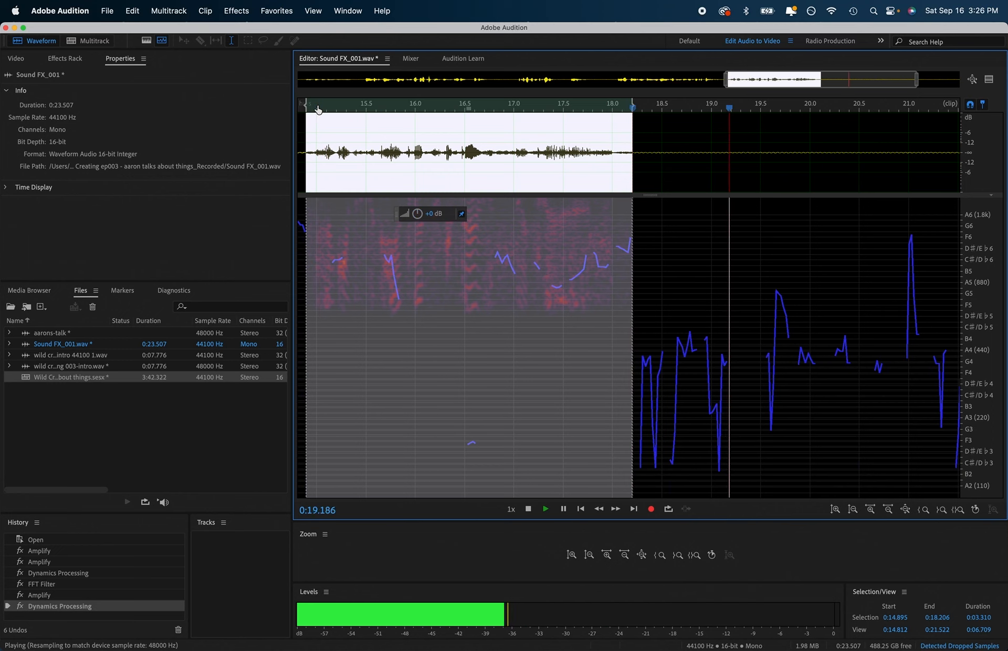
{"action": "key", "text": "space"}
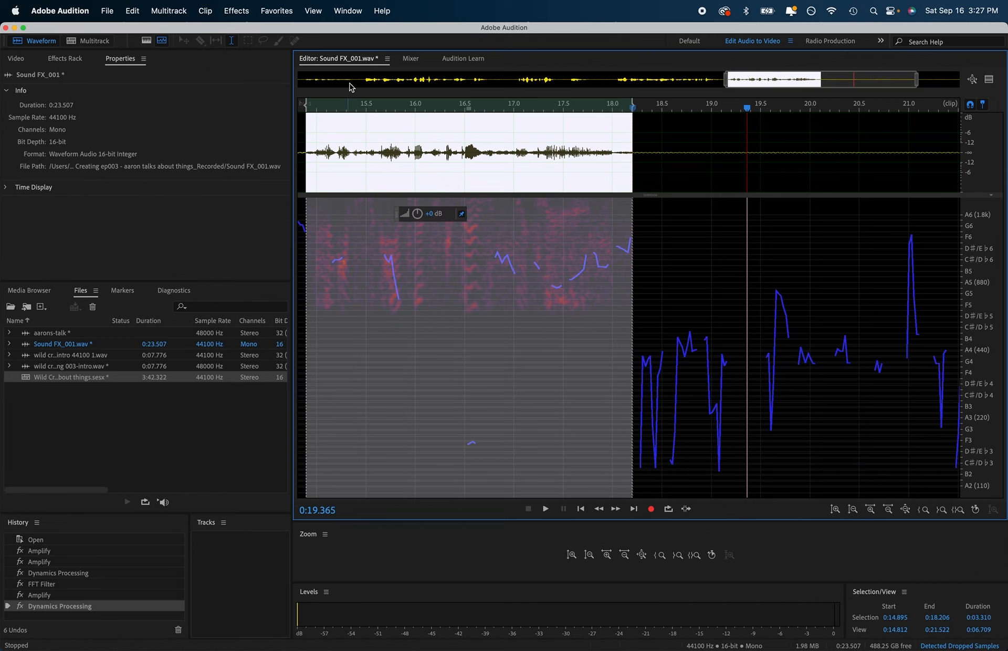
- Return to the multitrack session and play back the transition into the last Sound FX clip
{"action": "left_click", "coordinate": [410, 59]}
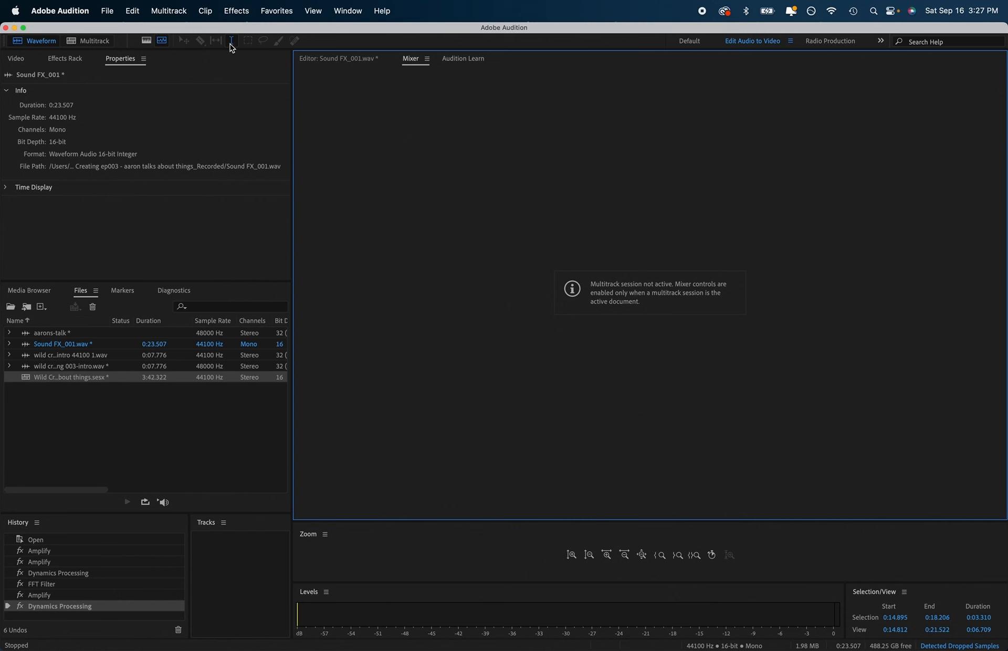
{"action": "left_click", "coordinate": [79, 42]}
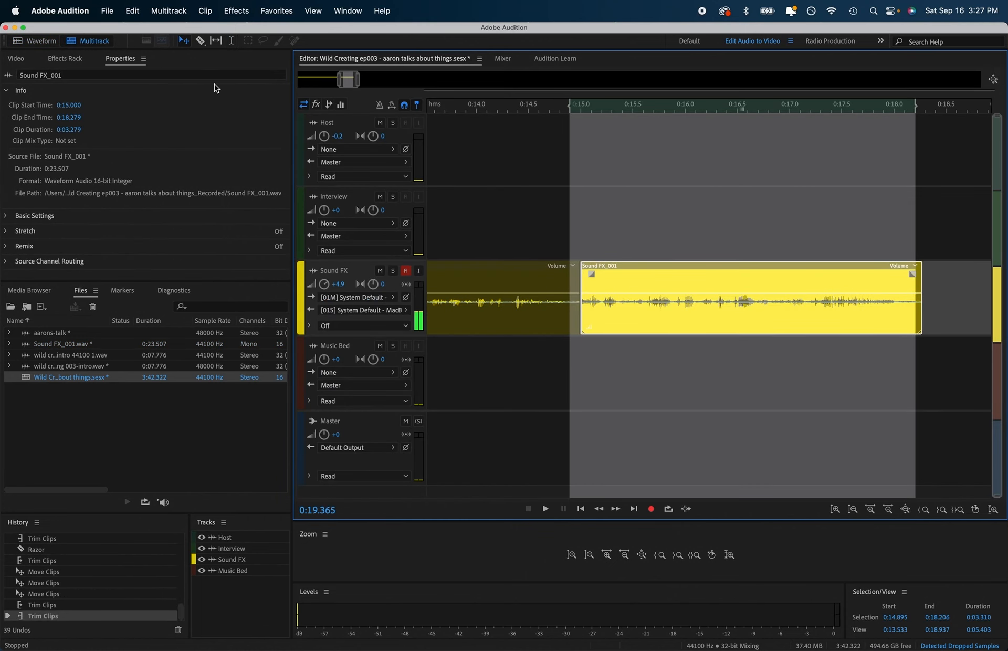
{"action": "left_click", "coordinate": [550, 108]}
{"action": "key", "text": "space"}
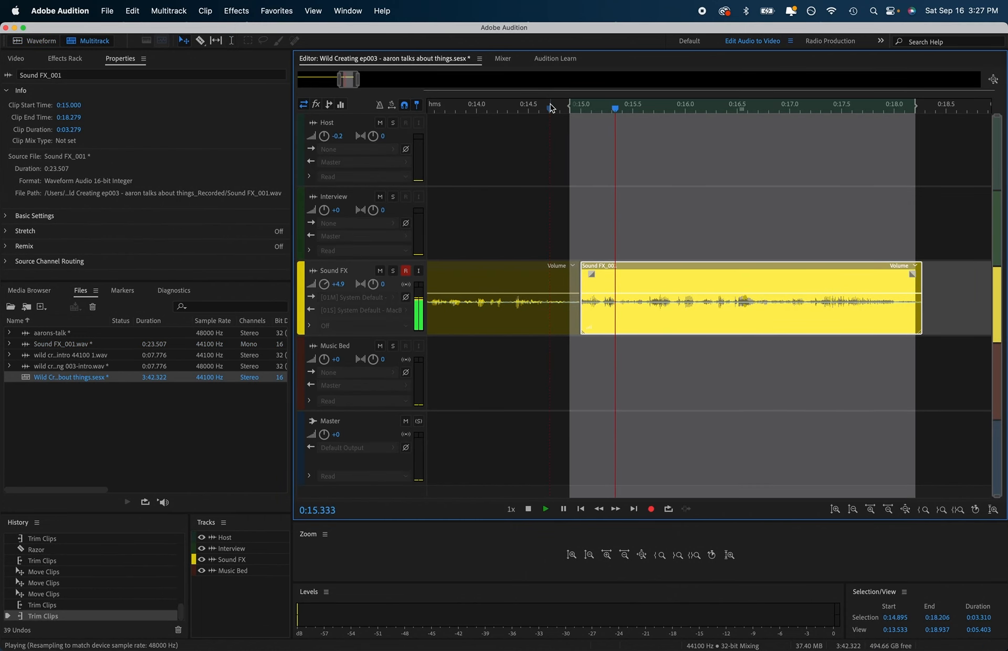
{"action": "key", "text": "space"}
{"action": "scroll", "coordinate": [550, 110], "scroll_direction": "down", "scroll_amount": 3}
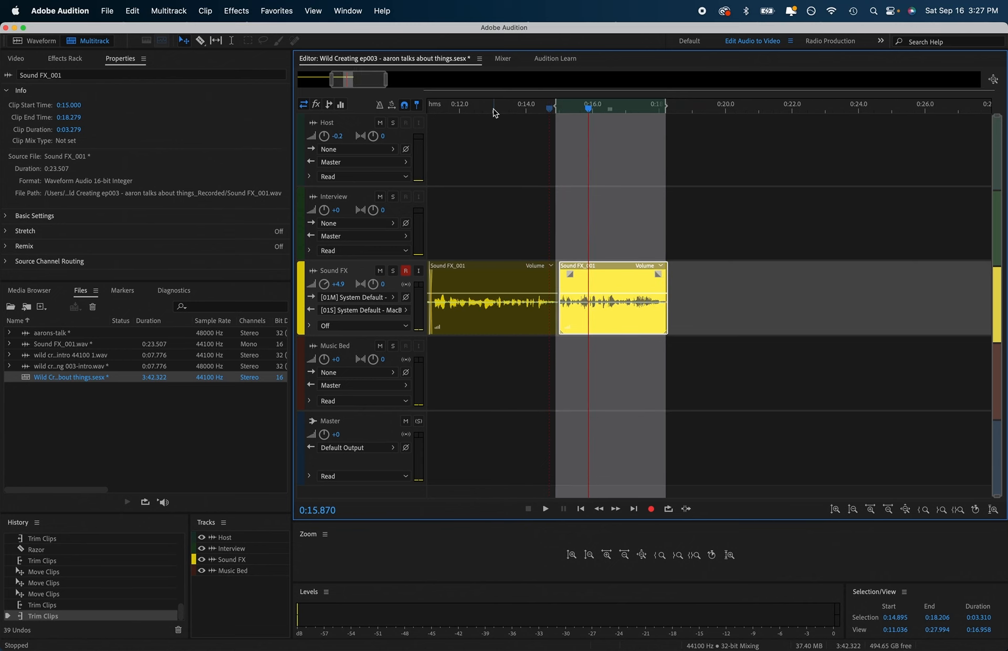
{"action": "left_click", "coordinate": [493, 109]}
{"action": "key", "text": "space"}
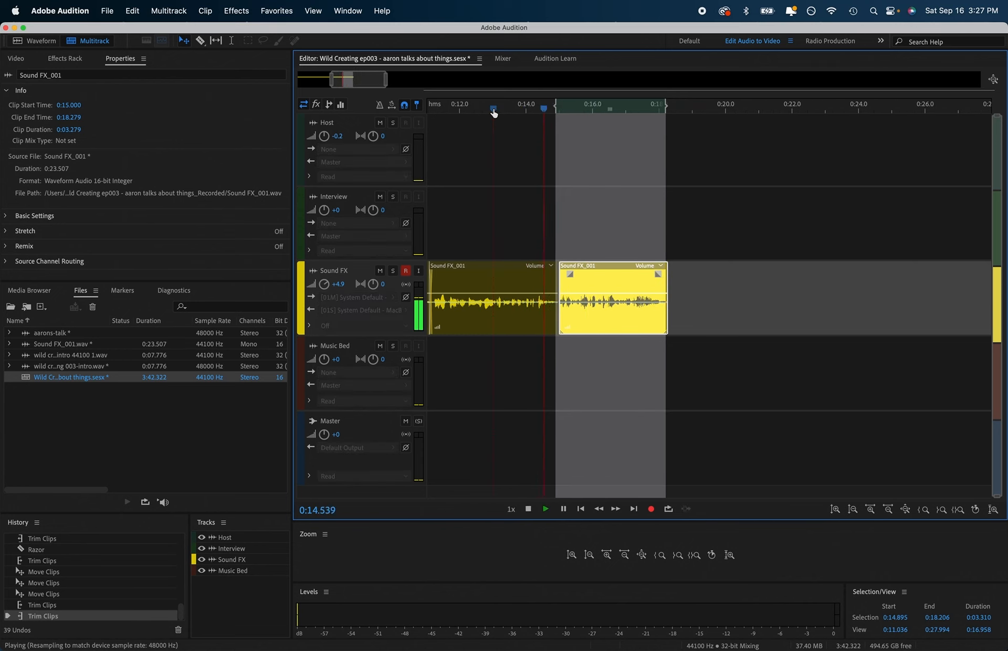
{"action": "key", "text": "space"}
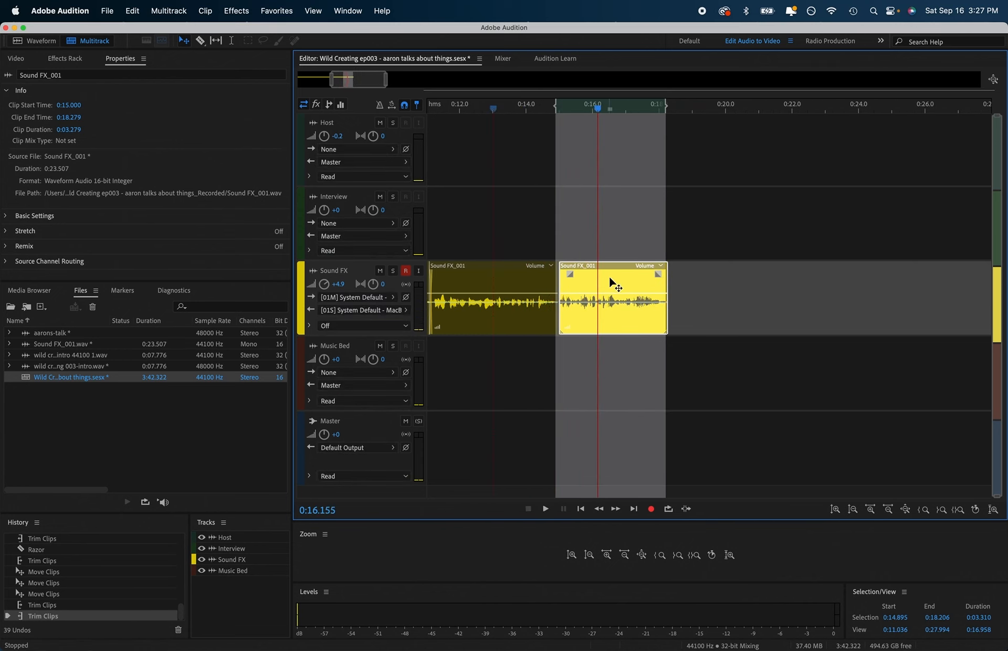
- Match the last Sound FX clip's loudness to ITU-R BS.1770-3 Loudness with a -23 LUFS target and 0.1 LU tolerance
{"action": "scroll", "coordinate": [610, 282], "scroll_direction": "up", "scroll_amount": 6}
{"action": "scroll", "coordinate": [610, 283], "scroll_direction": "left", "scroll_amount": 6}
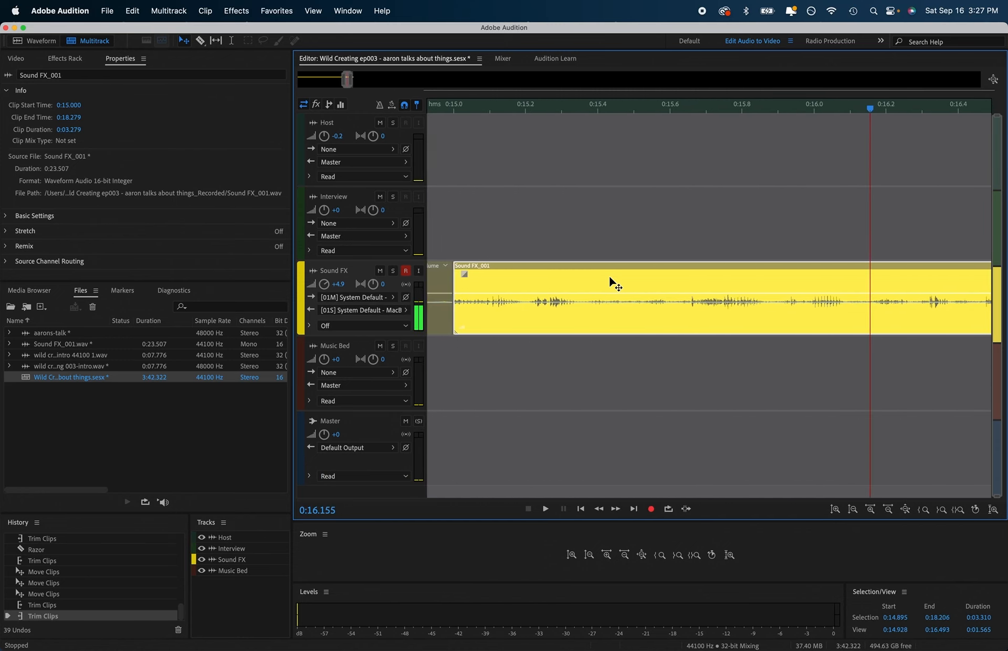
{"action": "scroll", "coordinate": [610, 283], "scroll_direction": "left", "scroll_amount": 3}
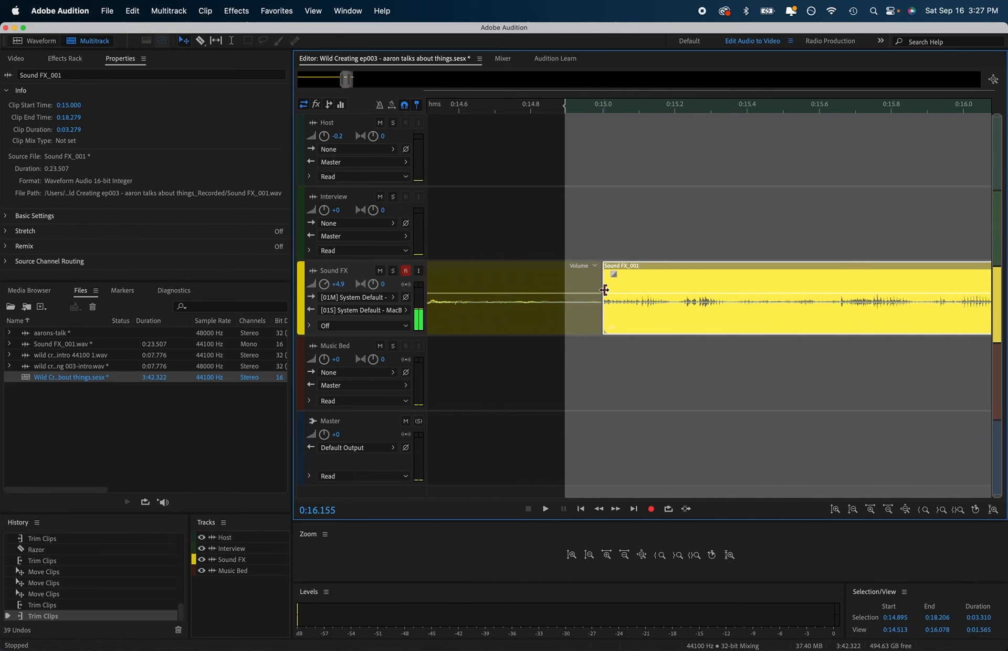
{"action": "right_click", "coordinate": [604, 289]}
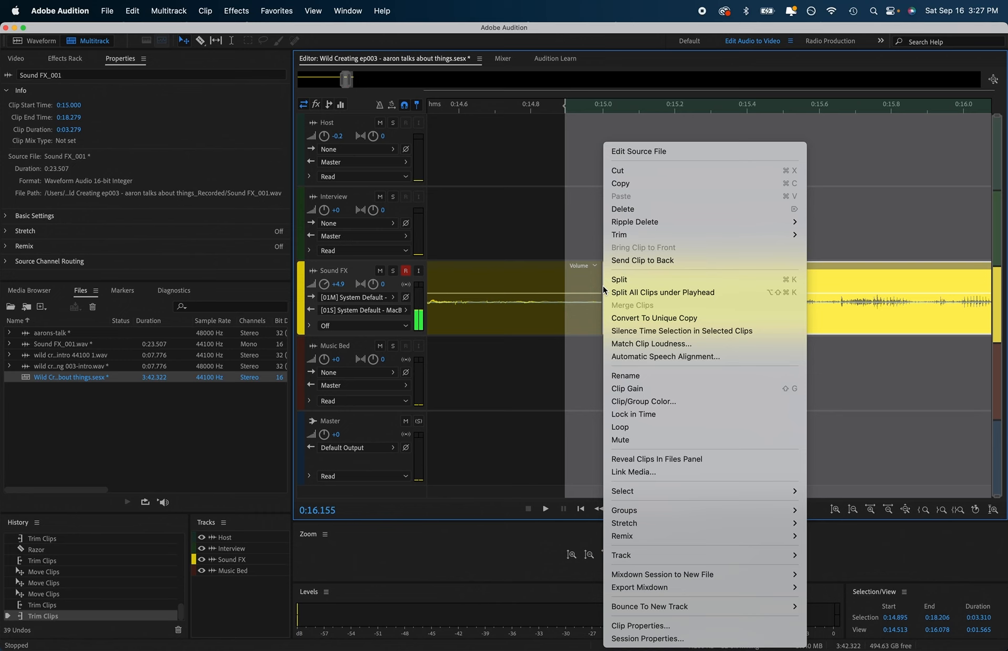
{"action": "left_click", "coordinate": [638, 344]}
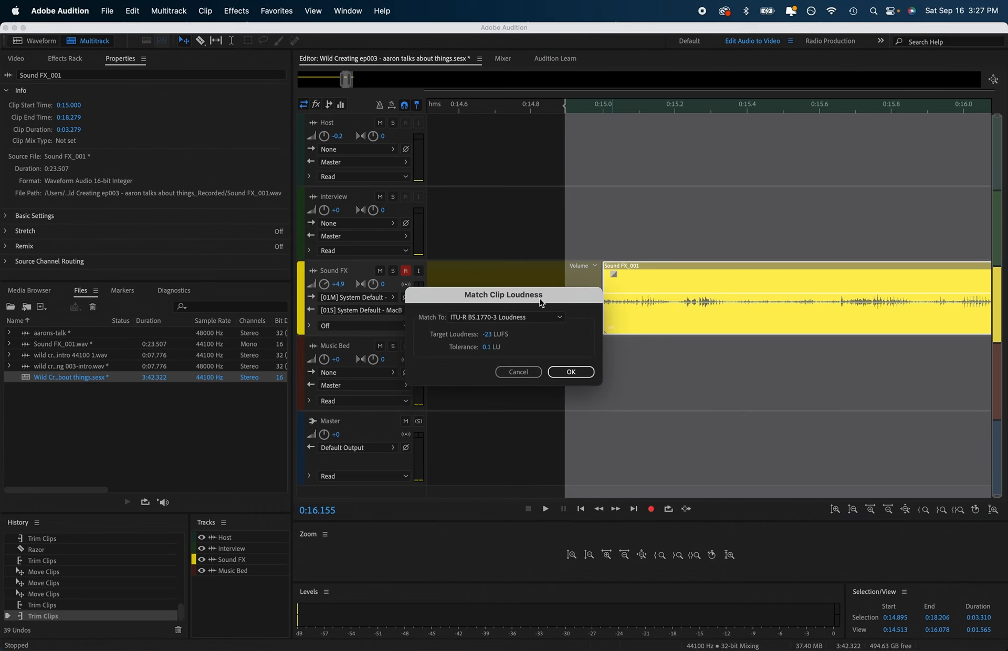
{"action": "left_click", "coordinate": [580, 373]}
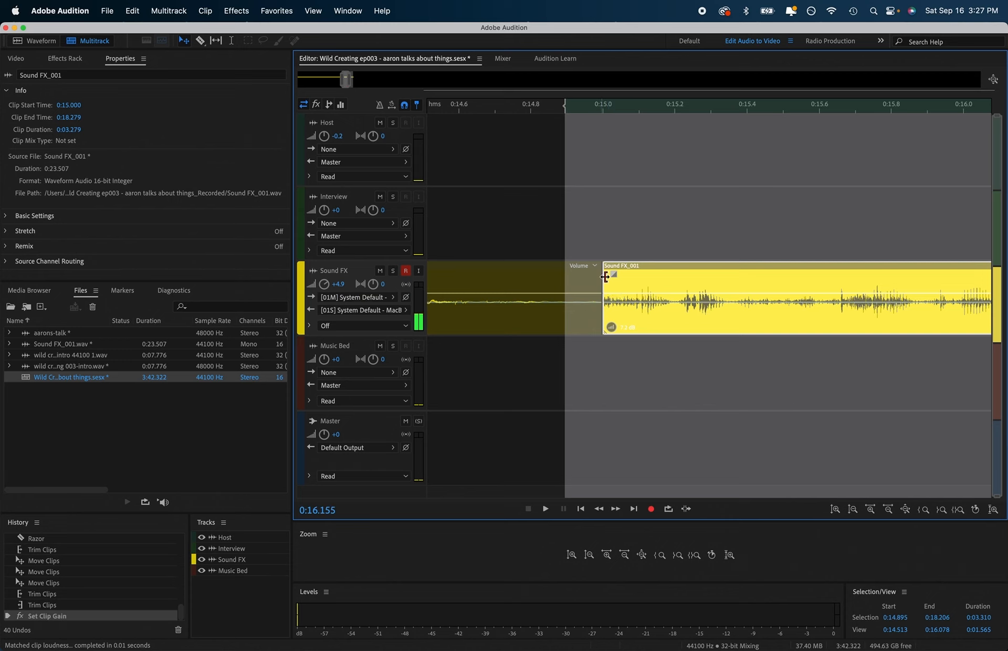
{"action": "left_click", "coordinate": [569, 373]}
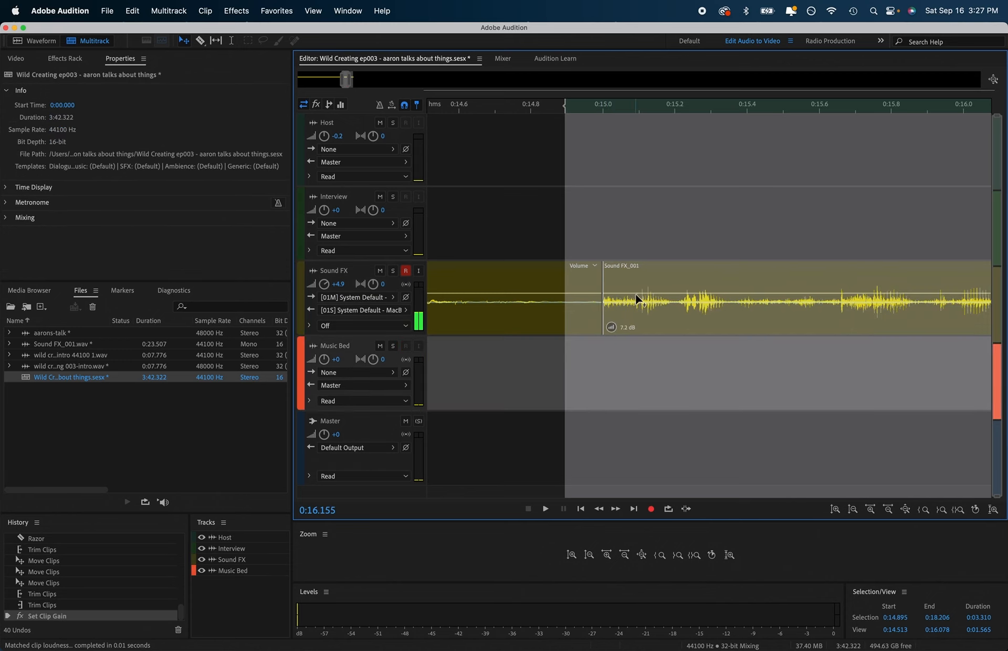
{"action": "left_click", "coordinate": [640, 298]}
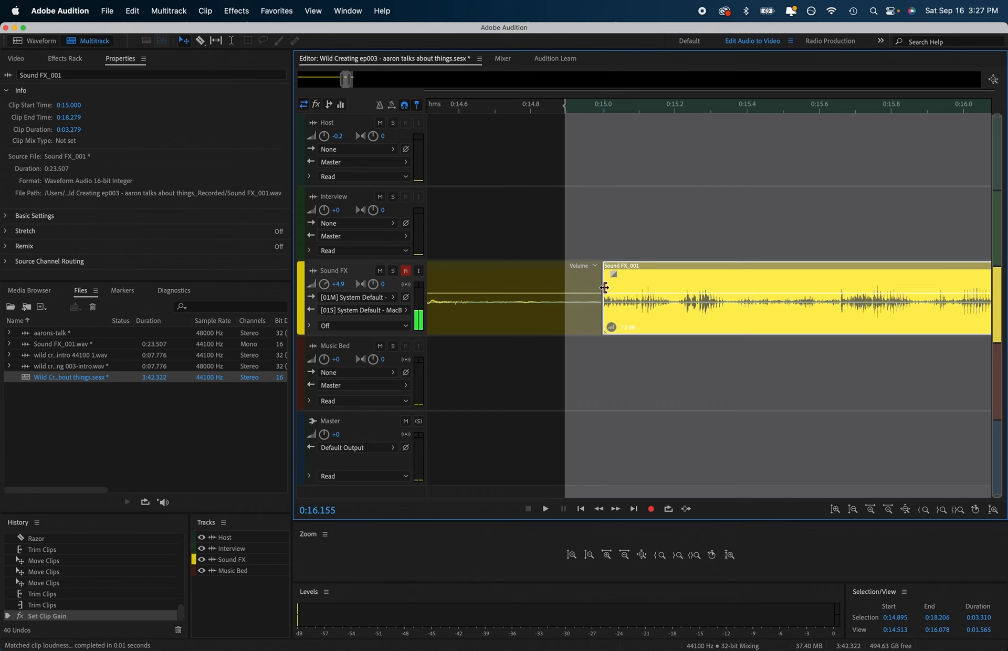
{"action": "right_click", "coordinate": [604, 288]}
{"action": "left_click", "coordinate": [572, 285]}
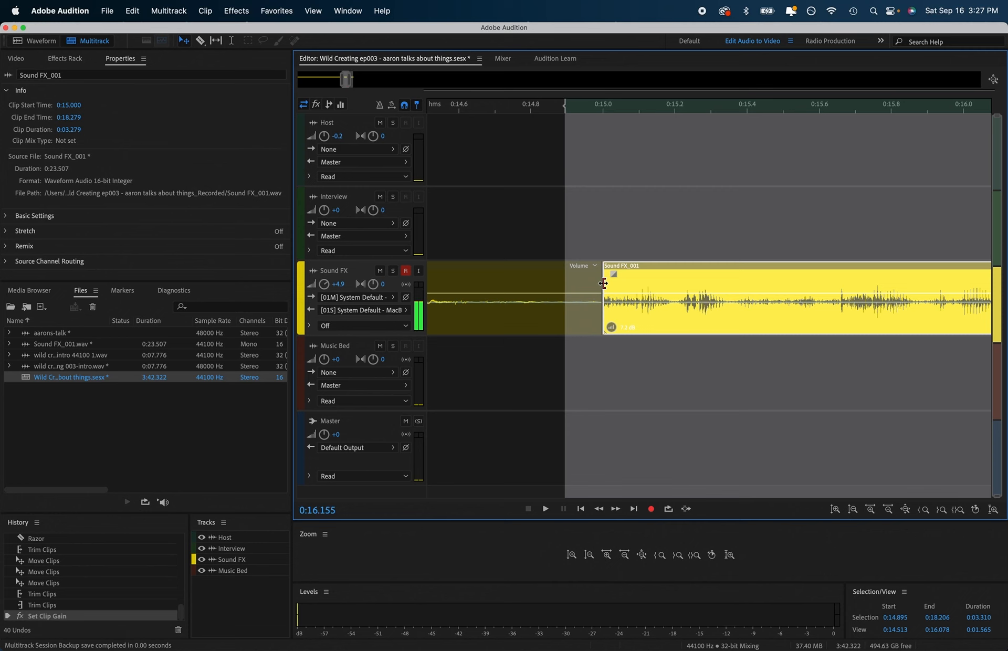
{"action": "right_click", "coordinate": [603, 284]}
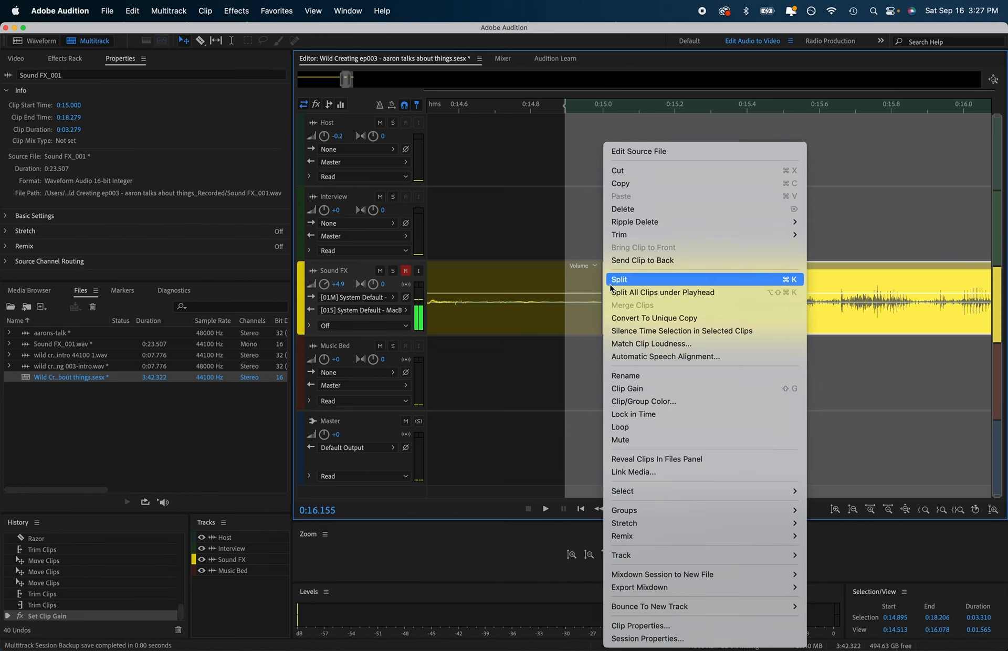
{"action": "mouse_move", "coordinate": [671, 535]}
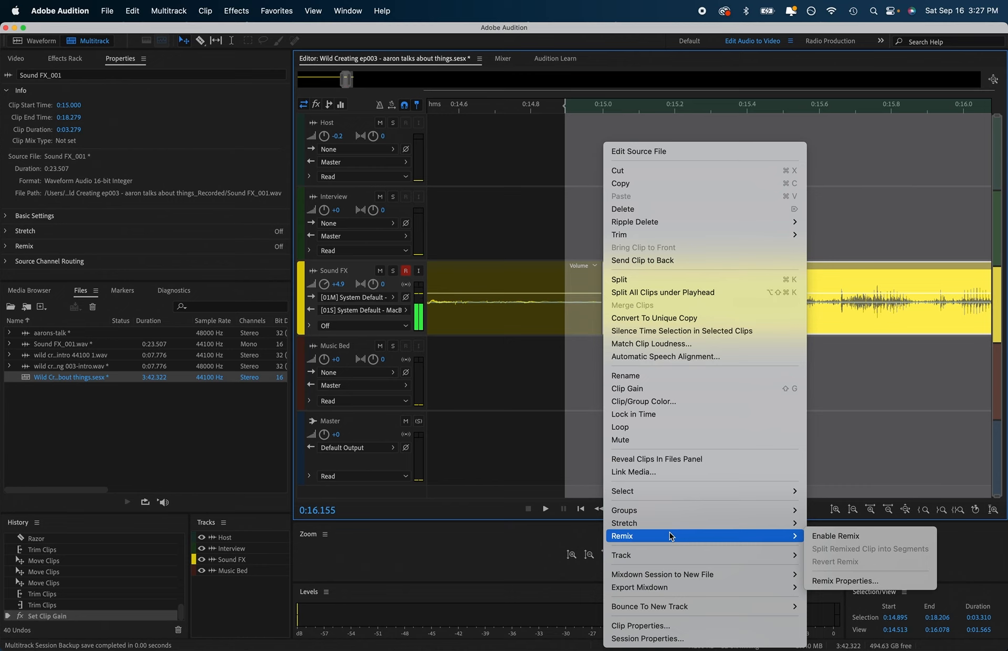
{"action": "left_click", "coordinate": [543, 298]}
- Extend the last Sound FX clip's start back to 0:14.776 so it crossfades with the preceding clip, and play back the transition
{"action": "left_click_drag", "start_coordinate": [603, 299], "coordinate": [523, 299]}
{"action": "left_click", "coordinate": [507, 107]}
{"action": "key", "text": "space"}
{"action": "key", "text": "space"}
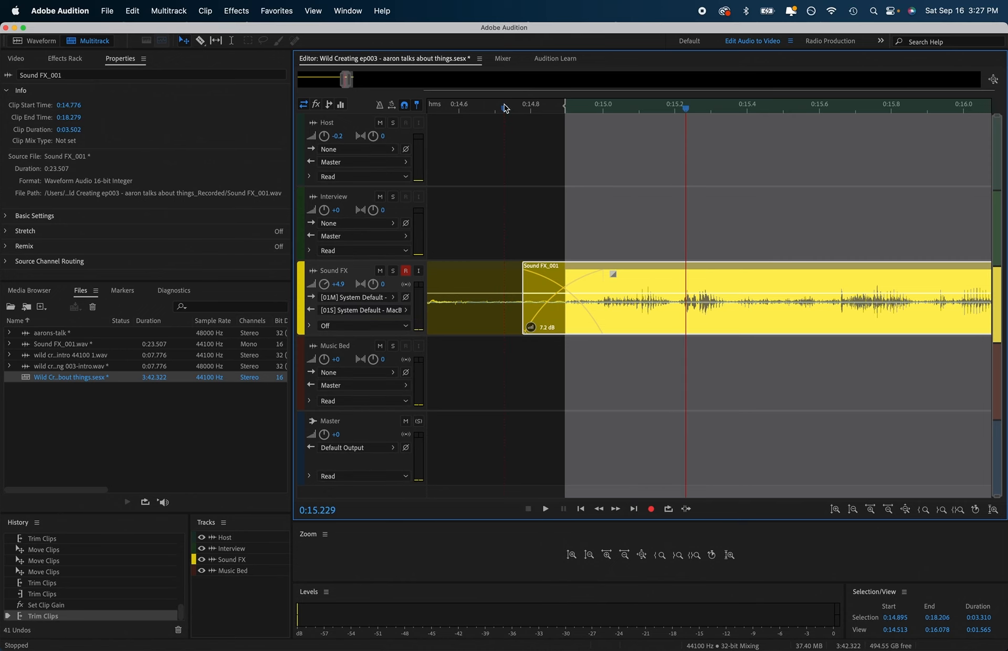
{"action": "scroll", "coordinate": [567, 233], "scroll_direction": "down", "scroll_amount": 5}
{"action": "left_click", "coordinate": [499, 108]}
{"action": "key", "text": "space"}
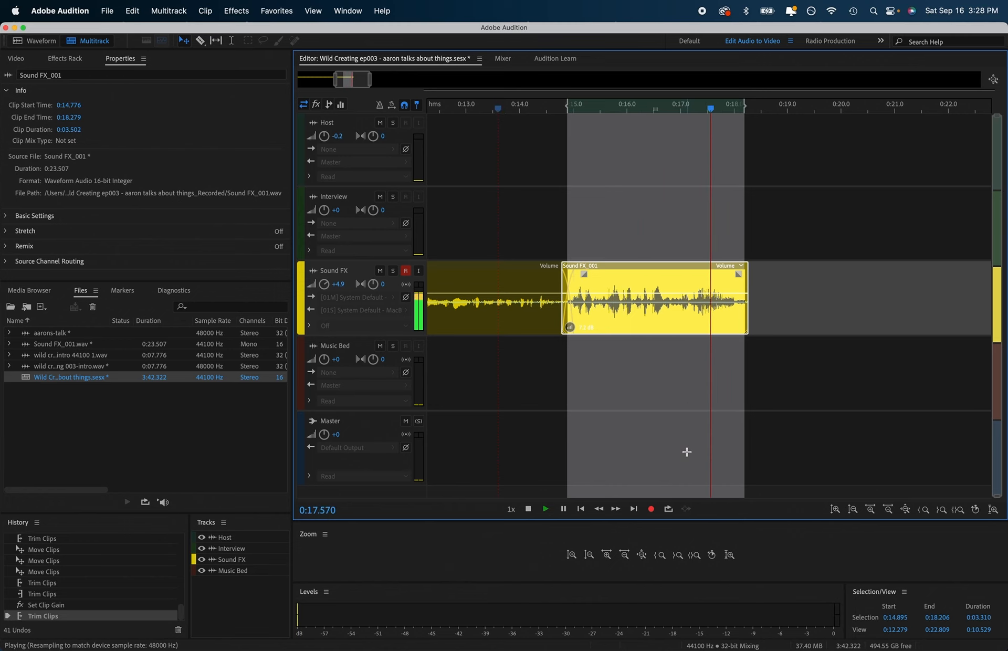
{"action": "key", "text": "space"}
- Save the multitrack session together with the unsaved changes to Sound FX_001.wav
{"action": "scroll", "coordinate": [687, 452], "scroll_direction": "down", "scroll_amount": 7}
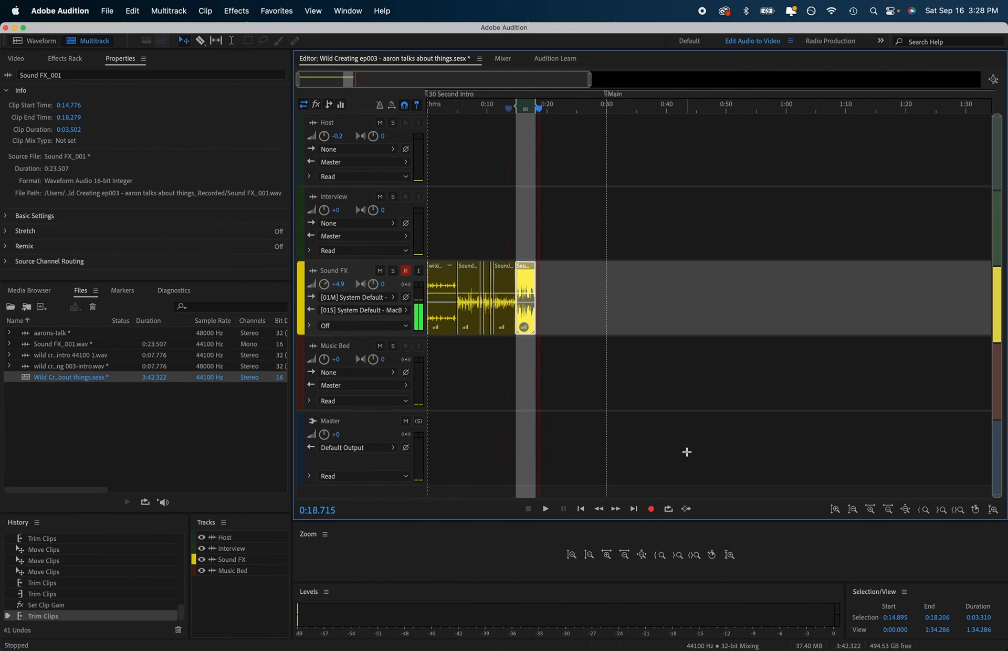
{"action": "key", "text": "super+s"}
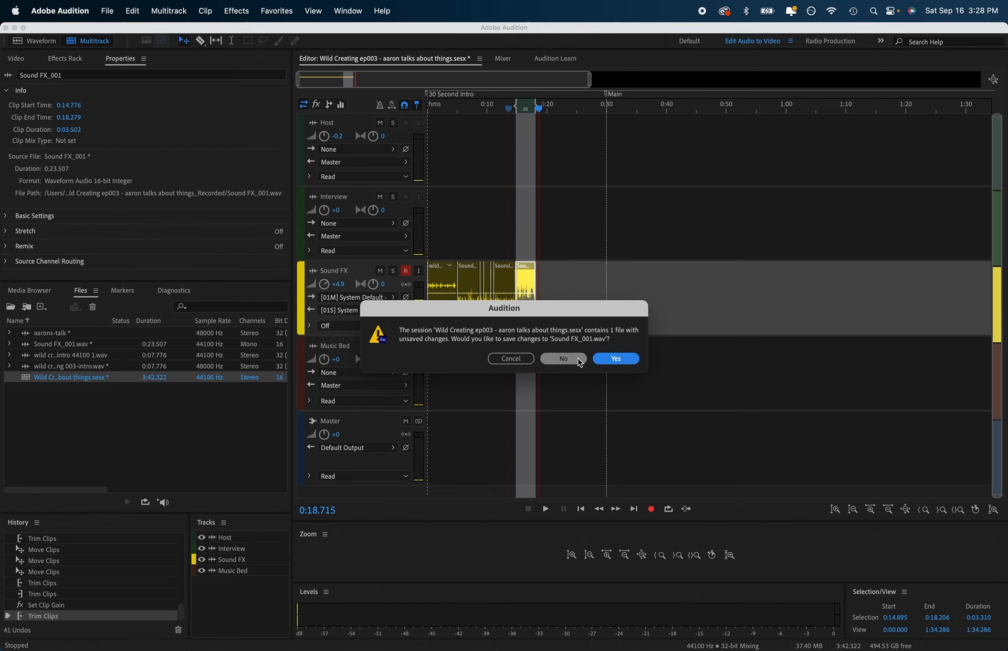
{"action": "left_click", "coordinate": [613, 358]}
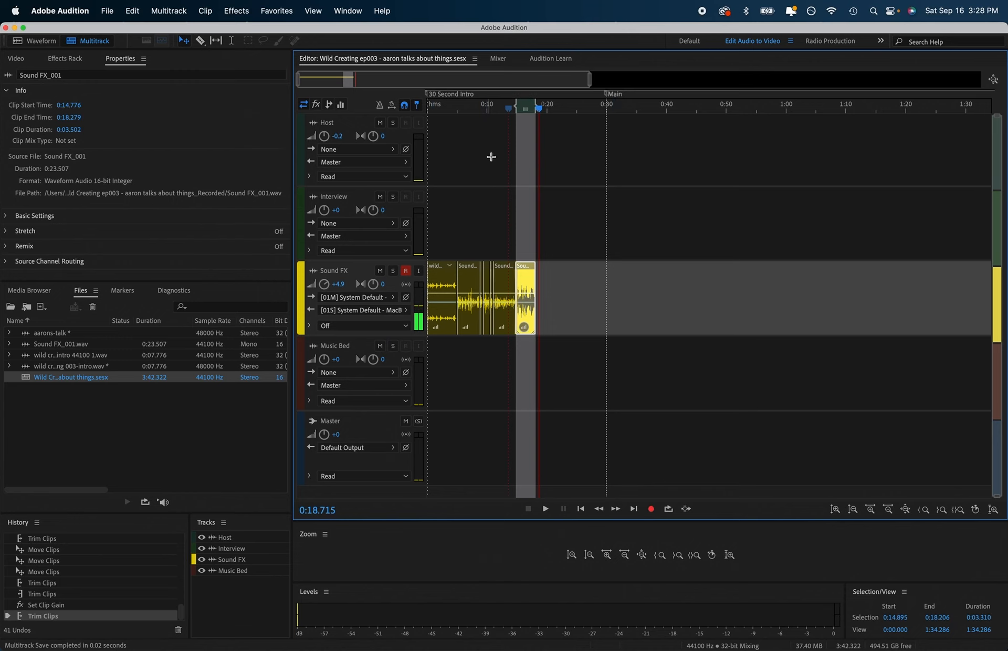
{"action": "scroll", "coordinate": [491, 157], "scroll_direction": "up", "scroll_amount": 5}
{"action": "scroll", "coordinate": [675, 229], "scroll_direction": "down", "scroll_amount": 8}
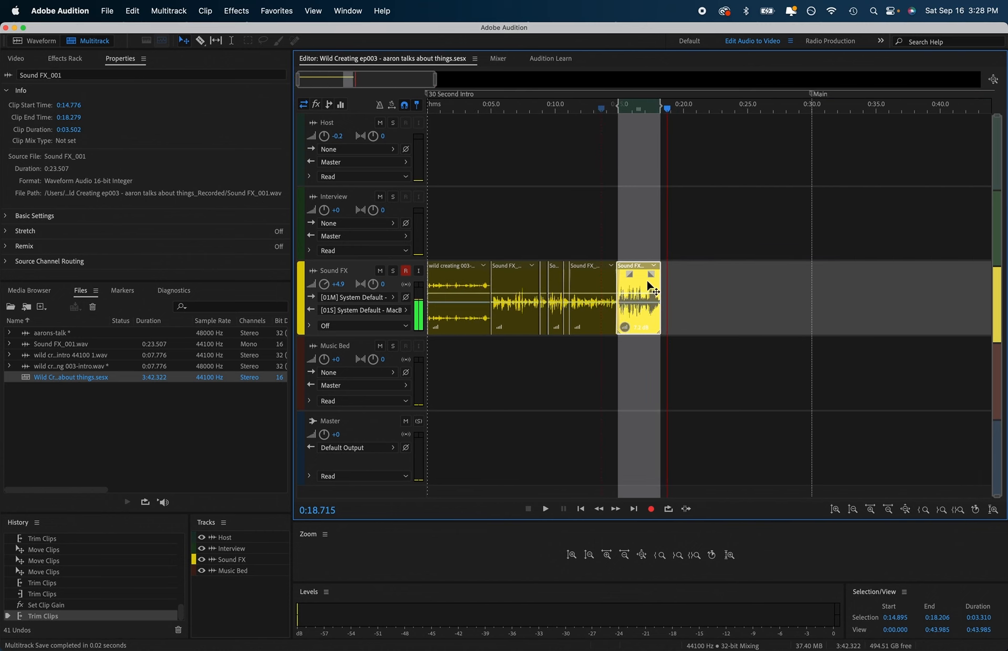
{"action": "scroll", "coordinate": [647, 282], "scroll_direction": "up", "scroll_amount": 10}
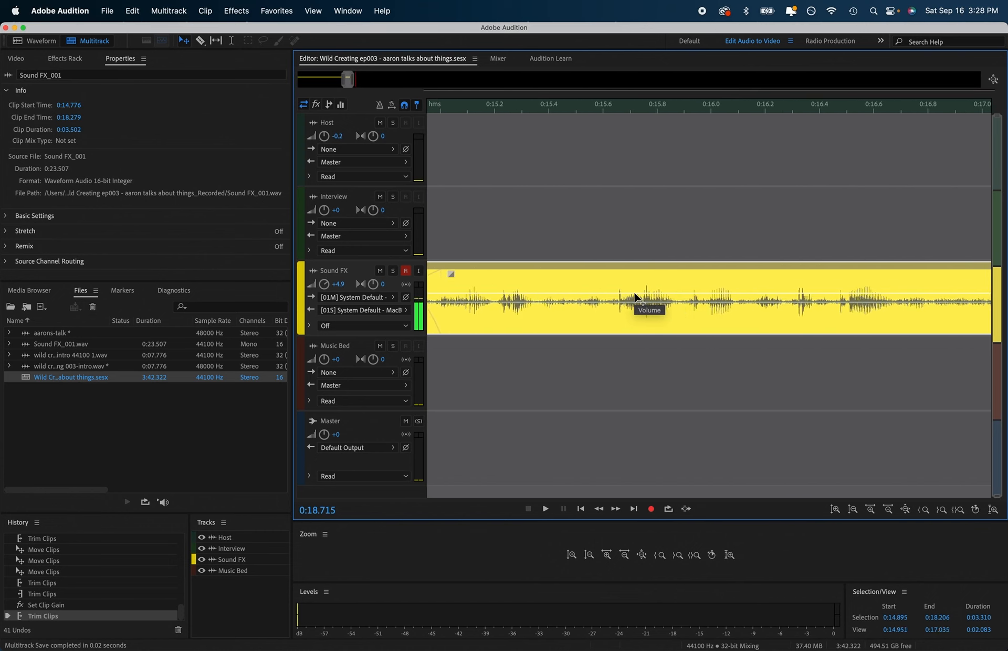
{"action": "scroll", "coordinate": [638, 298], "scroll_direction": "left", "scroll_amount": 5}
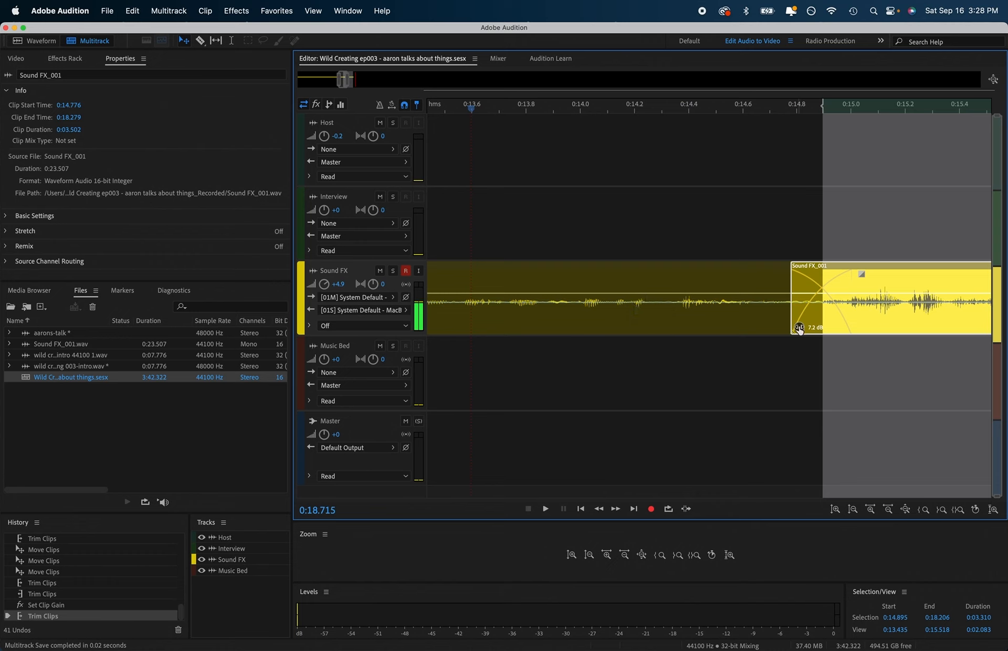
{"action": "left_click", "coordinate": [799, 330]}
{"action": "left_click", "coordinate": [5, 247]}
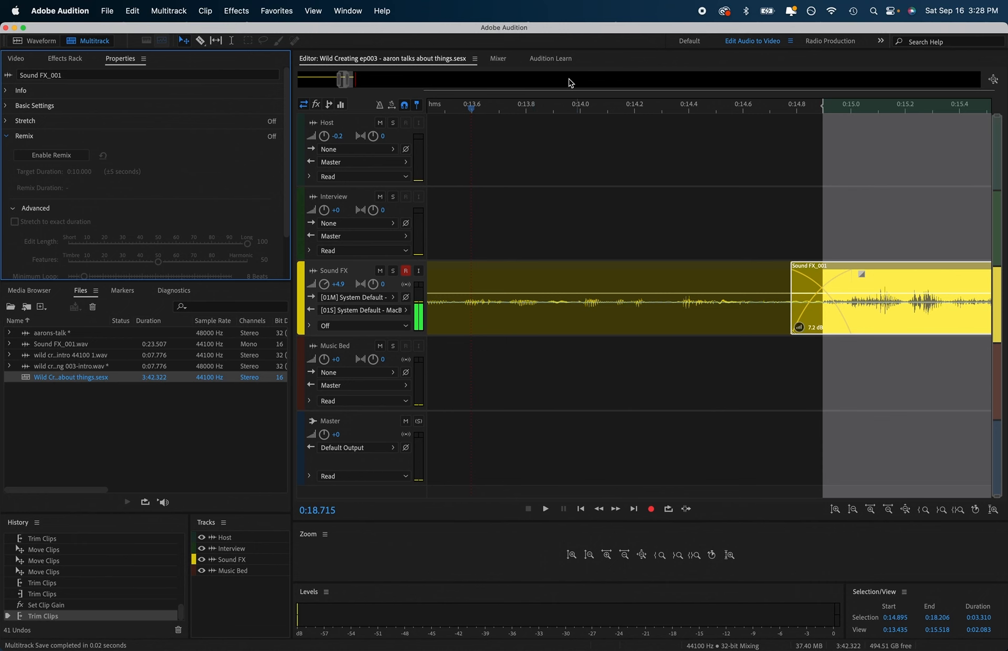
- Import the Rock Intro.mp3 sample from the podcast lesson in Audition Learn, and advance the lesson to switching between open files
{"action": "left_click", "coordinate": [551, 58]}
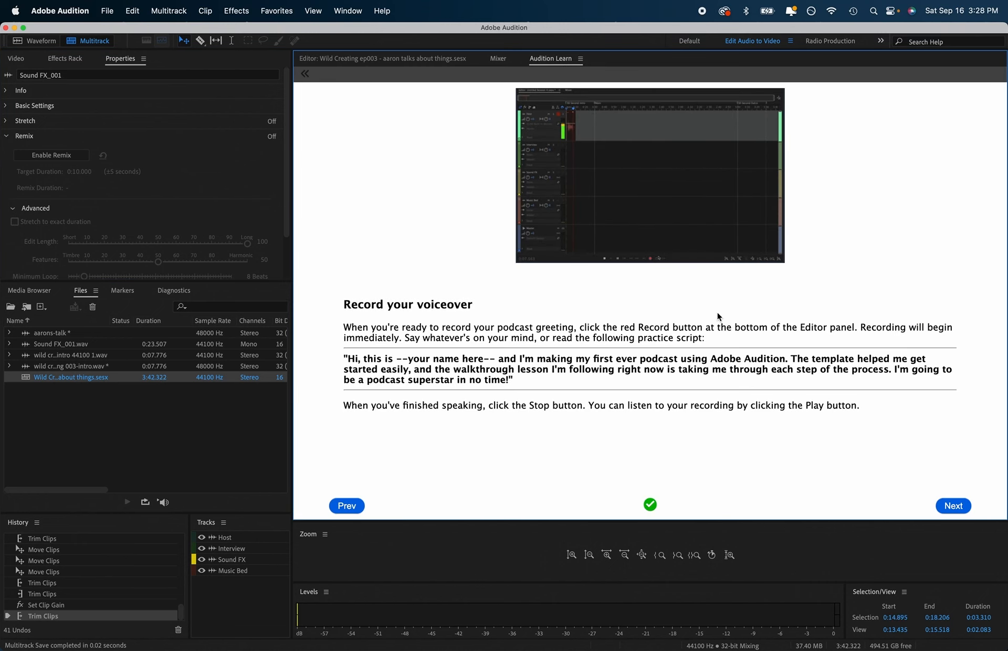
{"action": "left_click", "coordinate": [954, 506]}
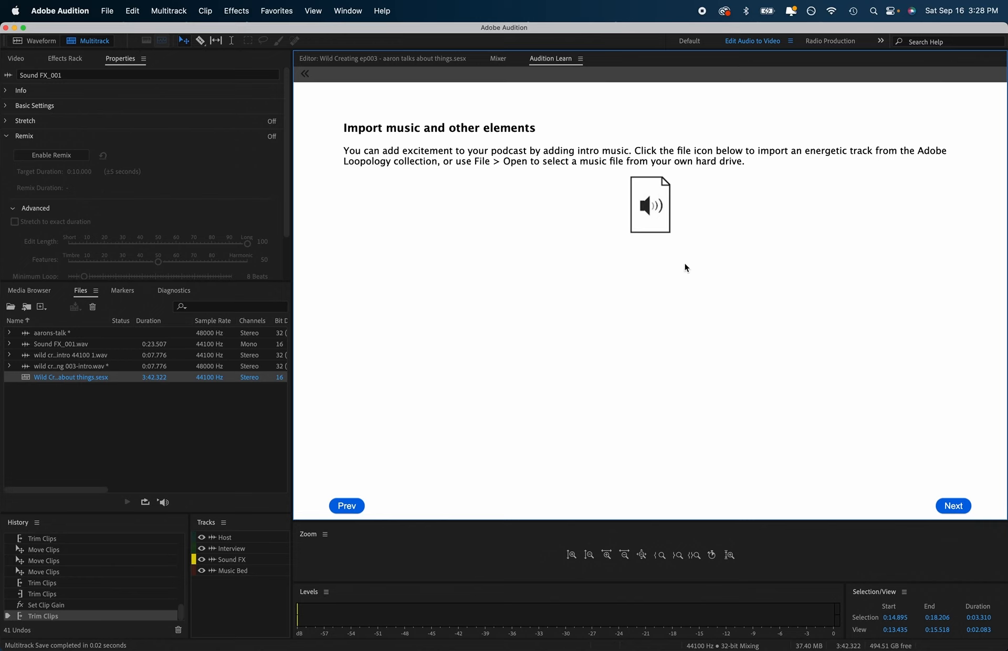
{"action": "left_click", "coordinate": [654, 216]}
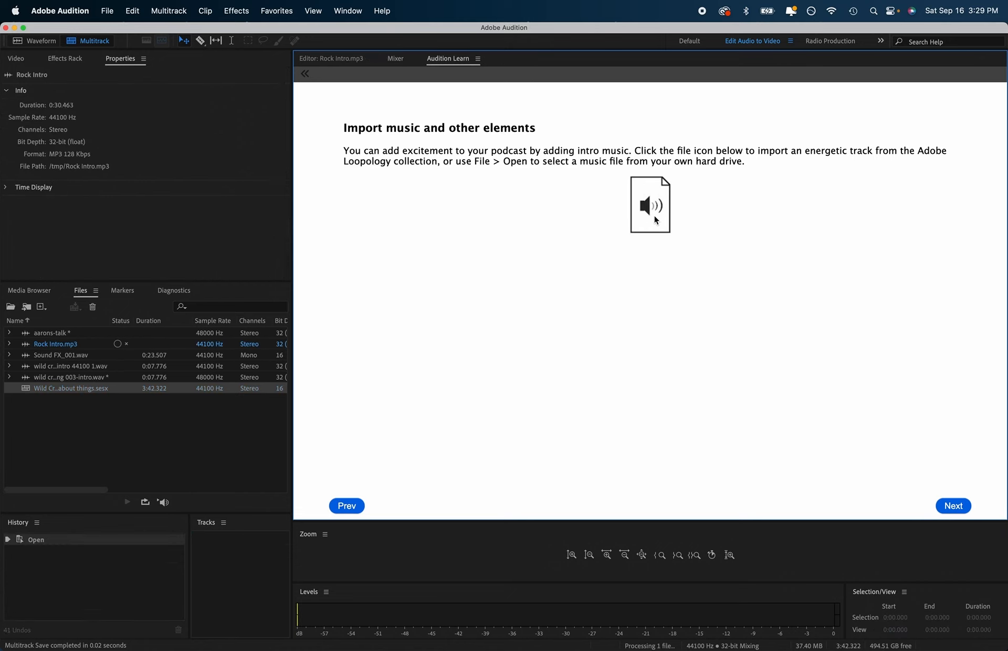
{"action": "left_click", "coordinate": [953, 506]}
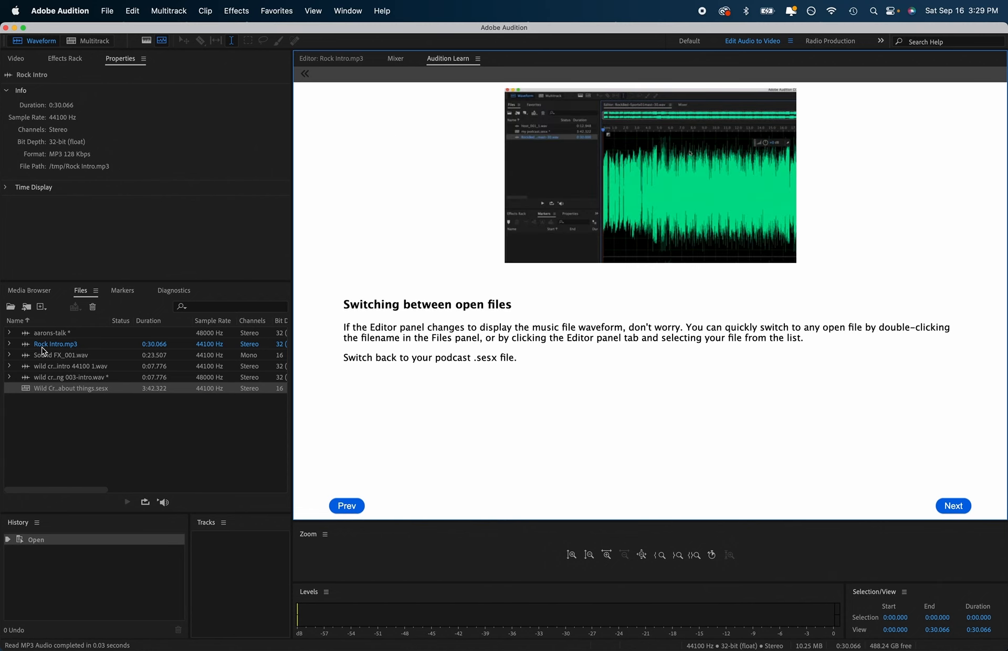
- Play back the beginning of Rock Intro.mp3 in the waveform editor, lowering the system volume during playback
{"action": "left_click", "coordinate": [339, 58]}
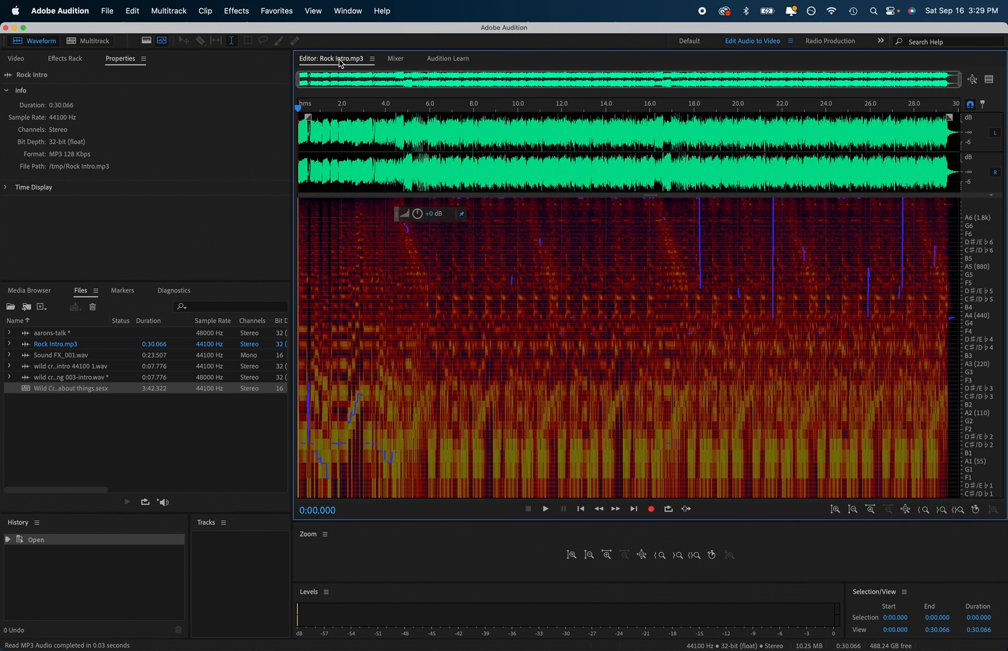
{"action": "key", "text": "space"}
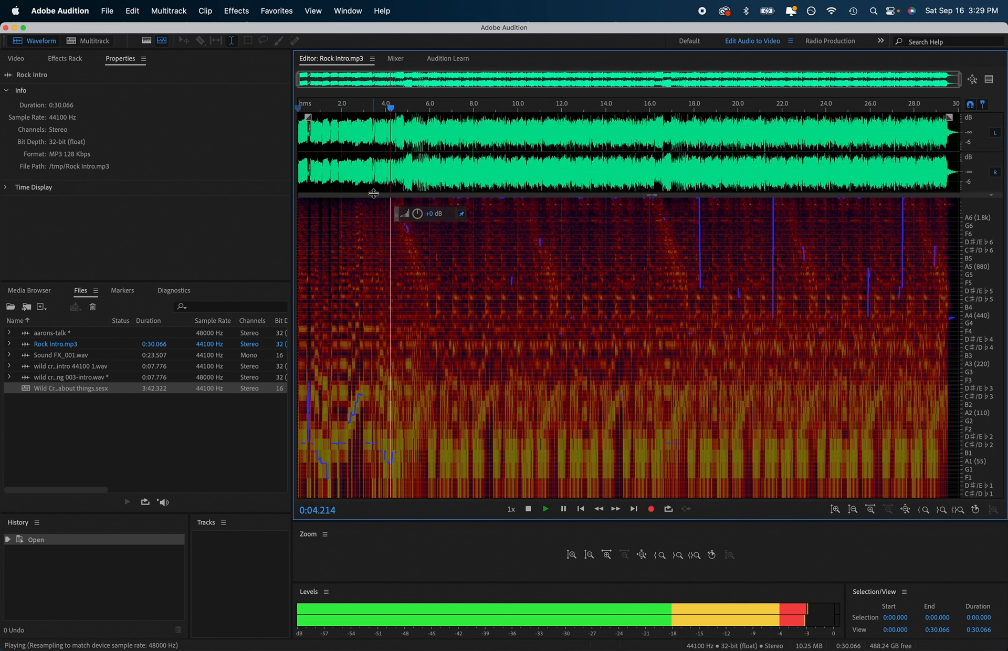
{"action": "key", "text": "XF86AudioLowerVolume"}
{"action": "key", "text": "XF86AudioLowerVolume"}
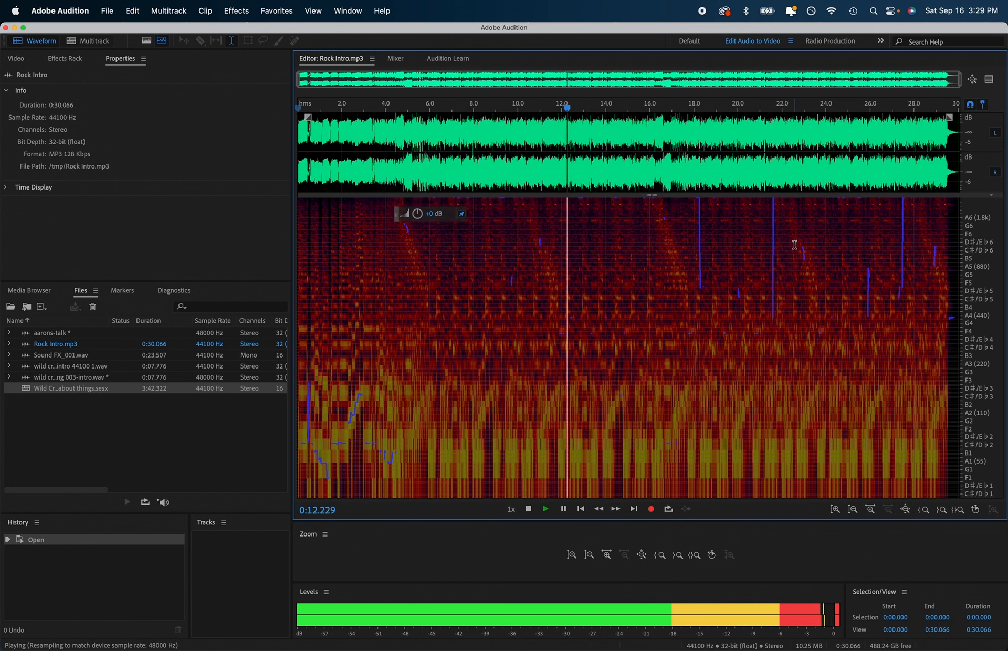
{"action": "key", "text": "space"}
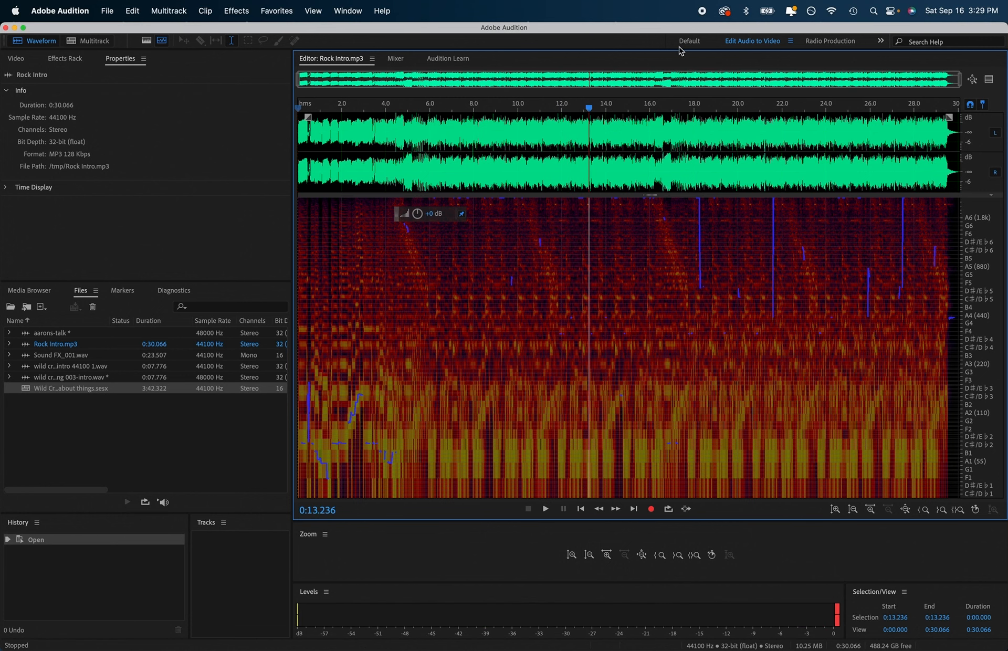
- Review the lesson's instructions on switching between open files, and switch back to the podcast's .sesx multitrack session
{"action": "left_click", "coordinate": [446, 57]}
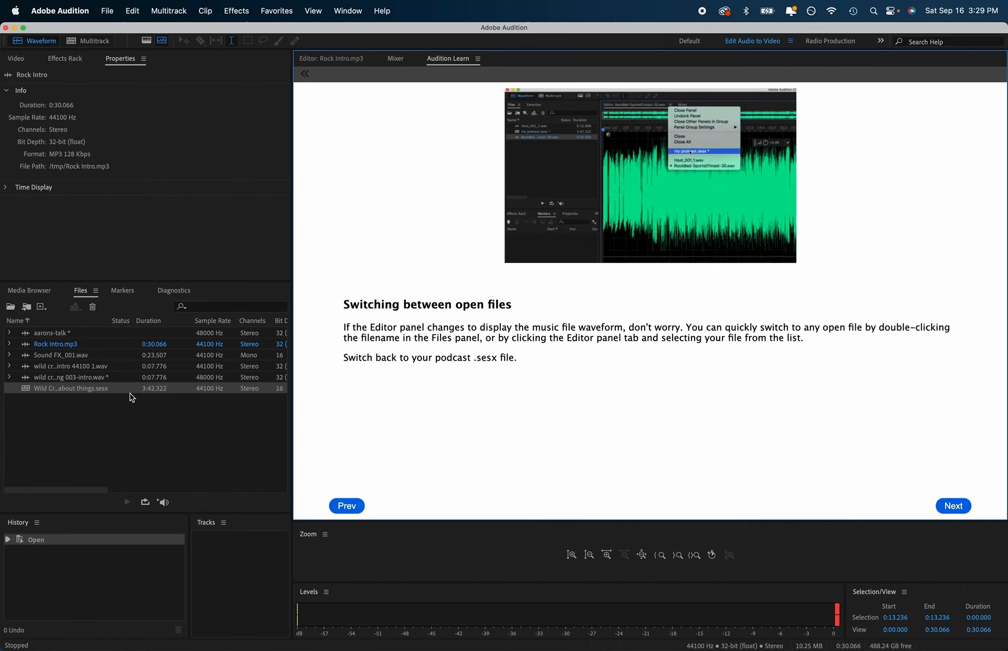
{"action": "left_click", "coordinate": [344, 61]}
{"action": "left_click", "coordinate": [447, 58]}
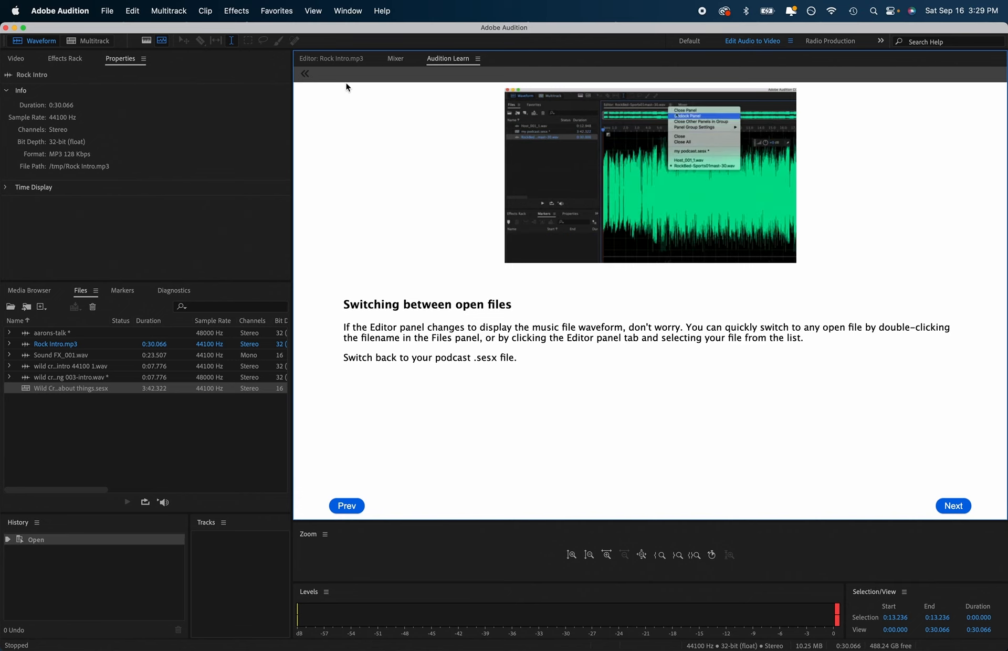
{"action": "left_click", "coordinate": [336, 59]}
{"action": "left_click", "coordinate": [369, 60]}
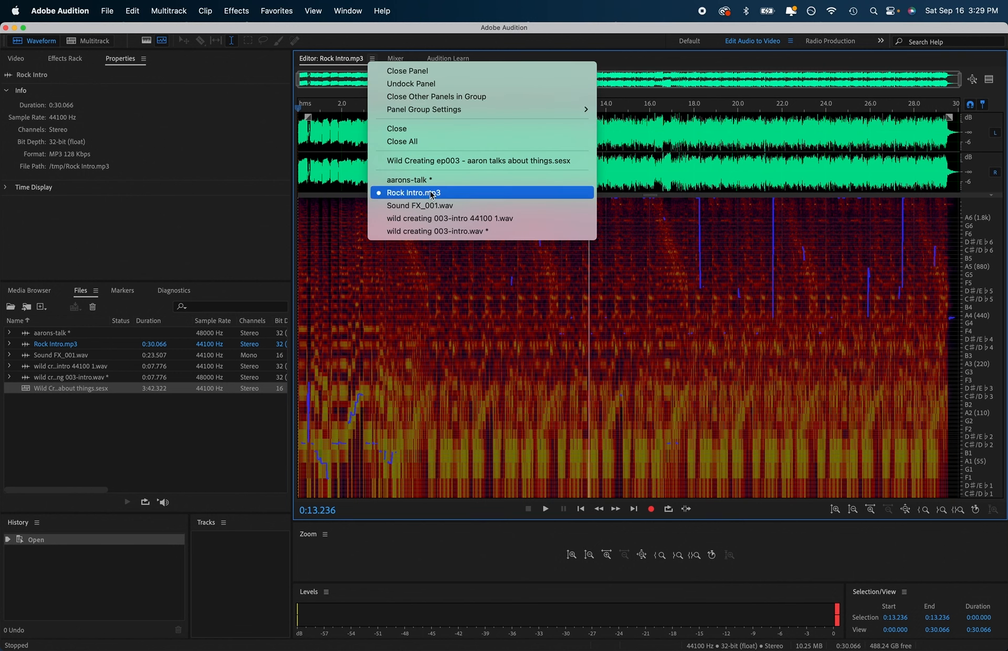
{"action": "left_click", "coordinate": [448, 59]}
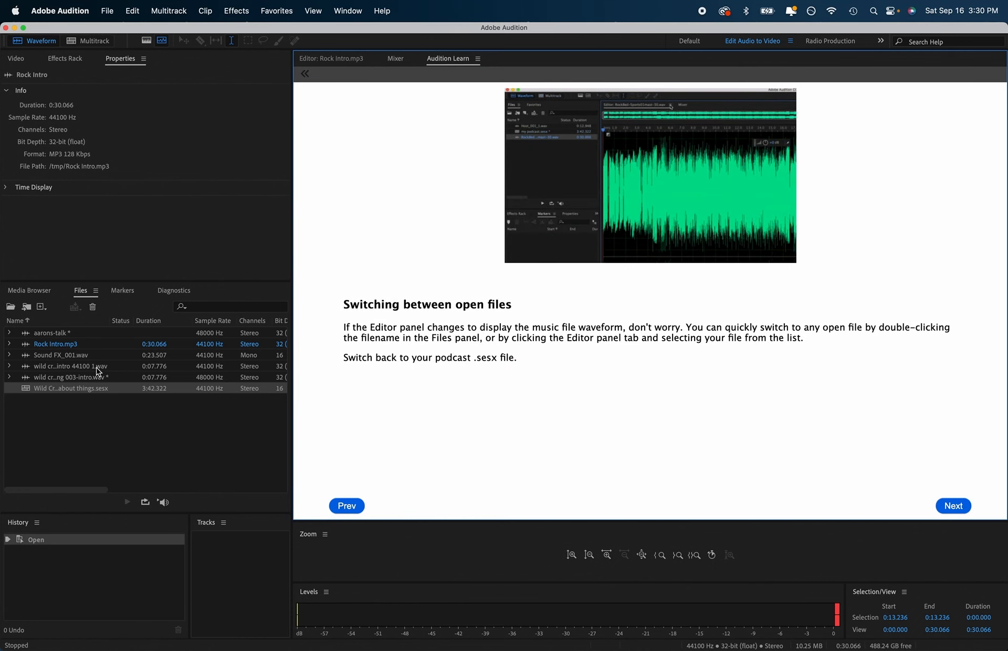
{"action": "double_click", "coordinate": [94, 390]}
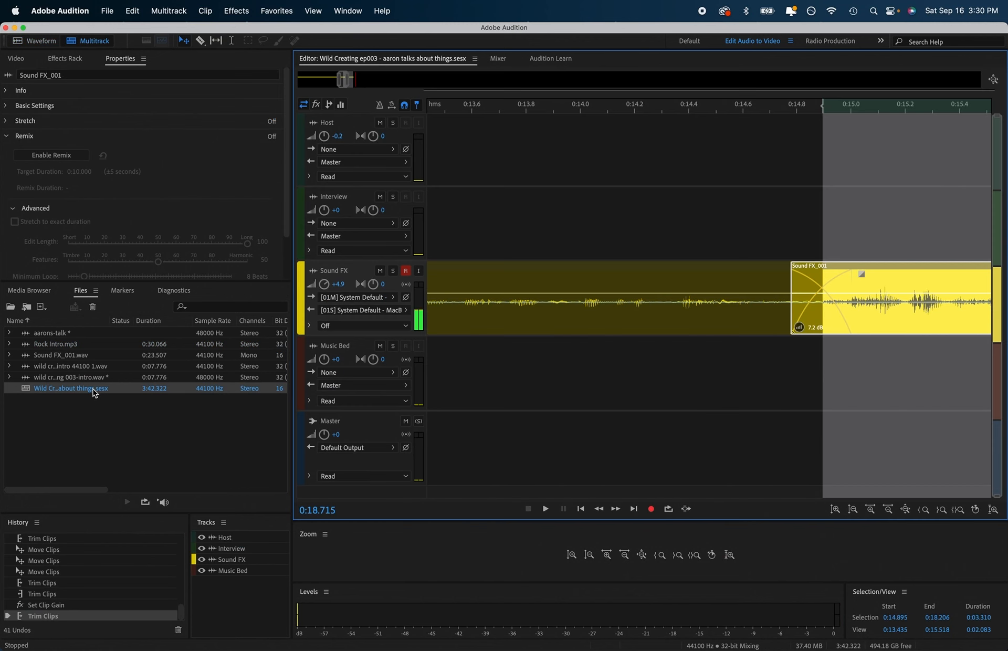
- Advance the lesson to adding files to the timeline, and place Rock Intro.mp3 at the beginning of the Music Bed track
{"action": "left_click", "coordinate": [541, 60]}
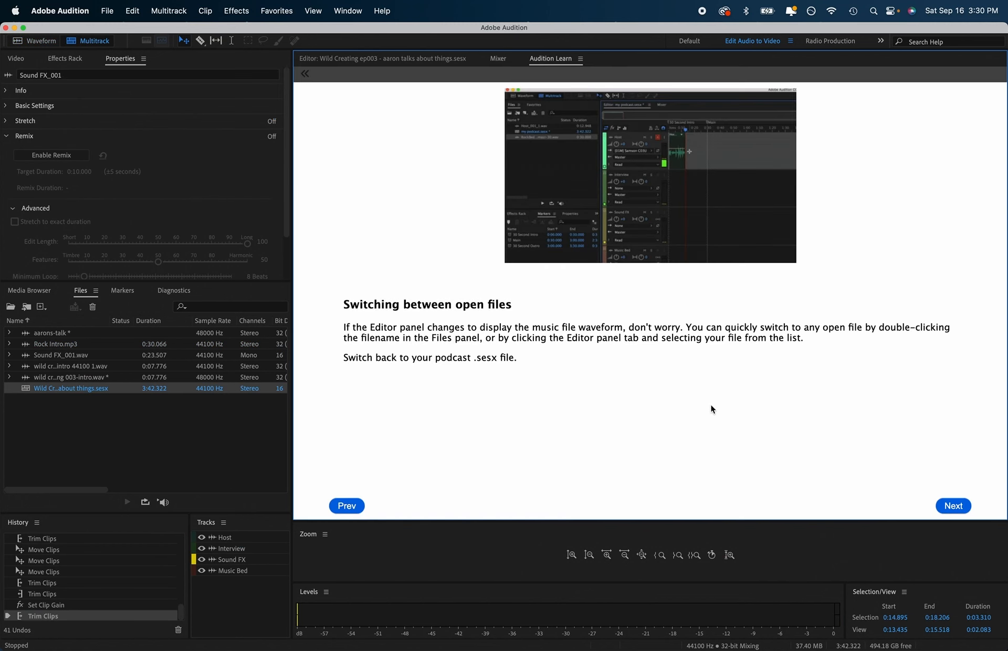
{"action": "left_click", "coordinate": [953, 505]}
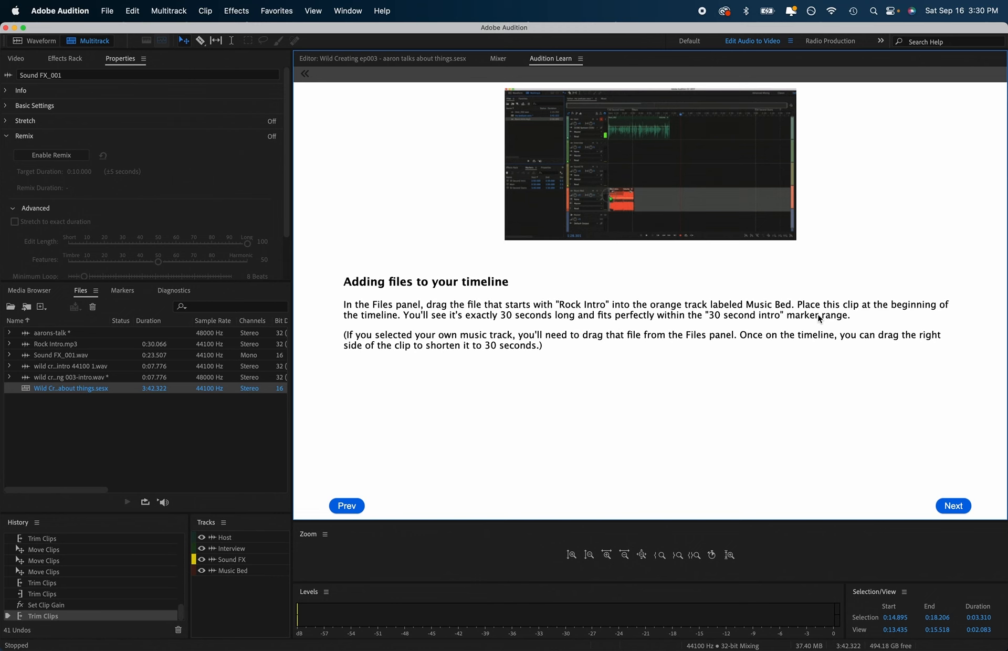
{"action": "left_click", "coordinate": [423, 57]}
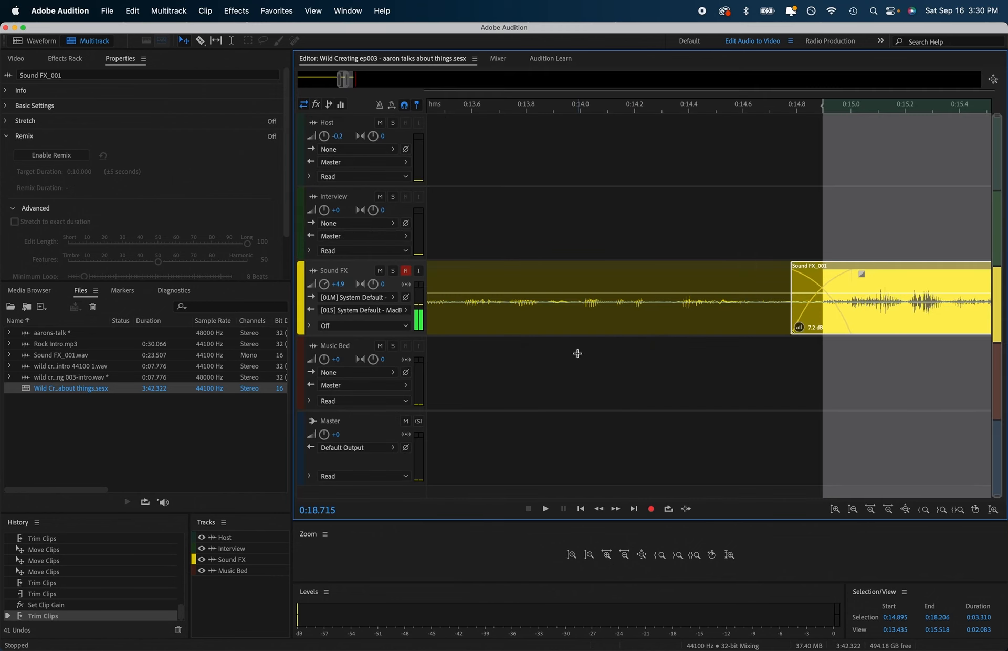
{"action": "scroll", "coordinate": [577, 356], "scroll_direction": "down", "scroll_amount": 5}
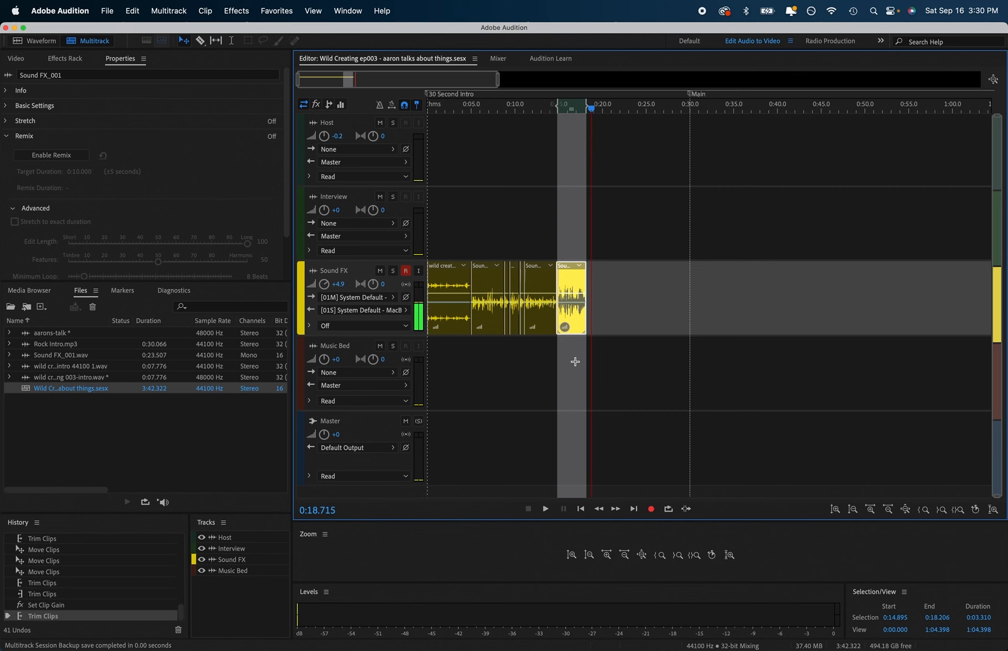
{"action": "left_click_drag", "start_coordinate": [63, 348], "coordinate": [428, 368]}
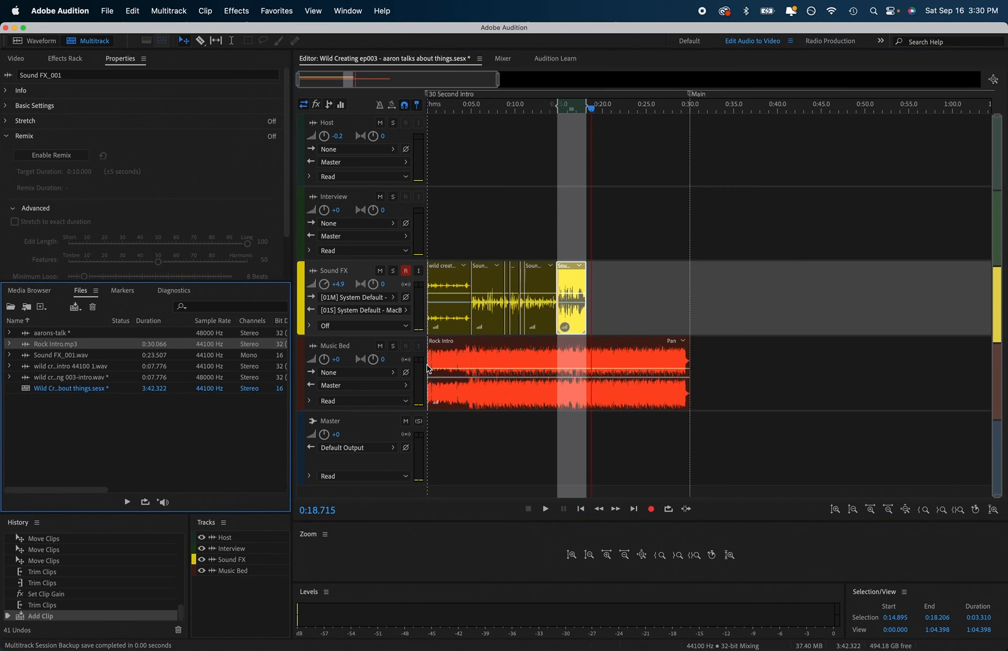
- Clear the time selection and move all Sound FX clips after the first one so the last clip ends at the 0:30 Main marker
{"action": "left_click", "coordinate": [683, 340]}
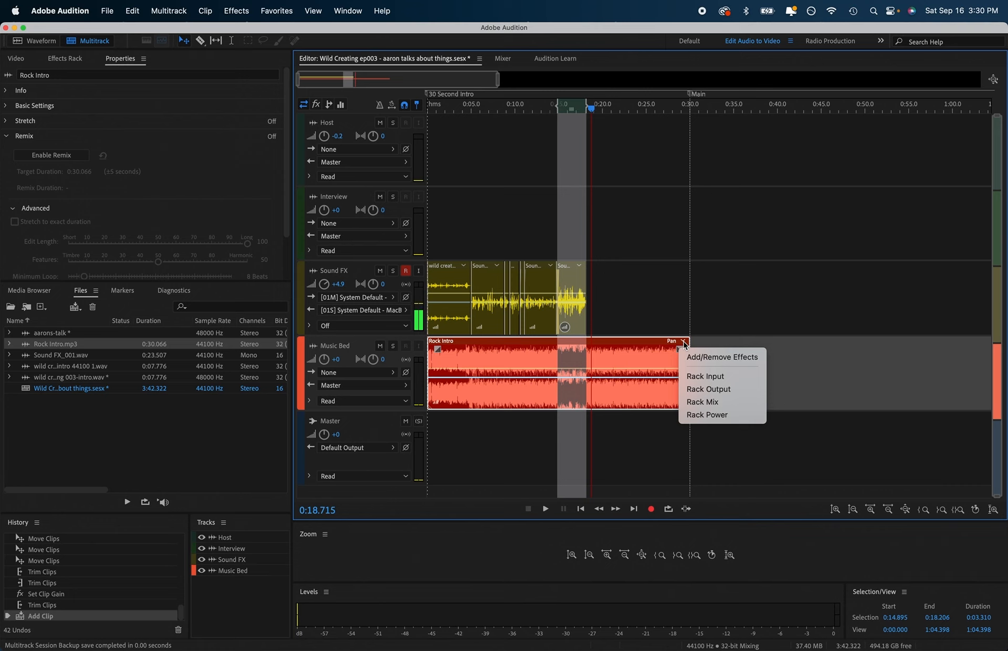
{"action": "left_click", "coordinate": [551, 440]}
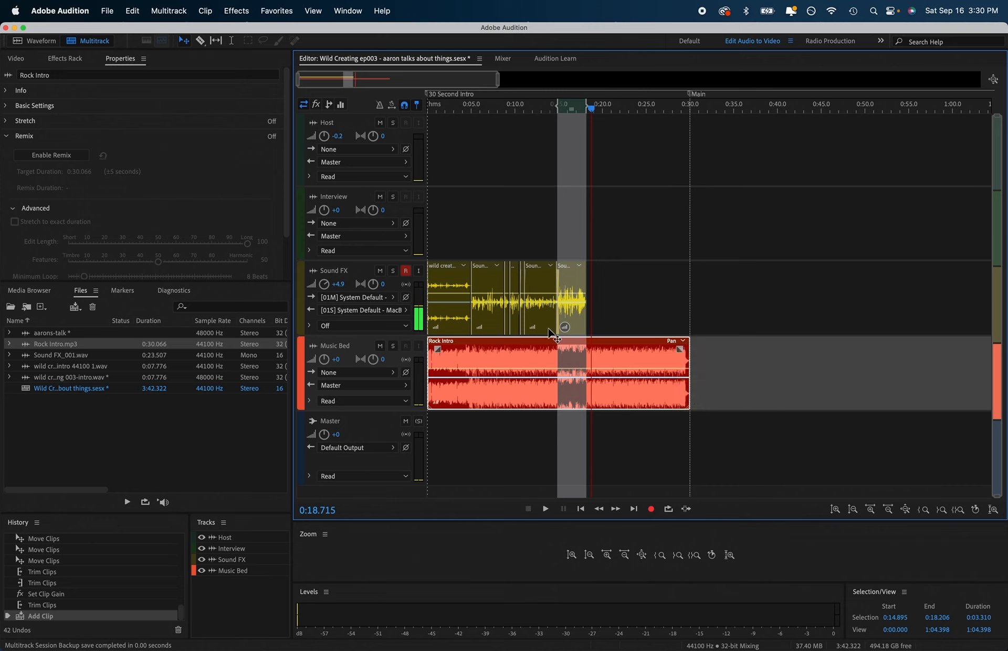
{"action": "left_click", "coordinate": [581, 286]}
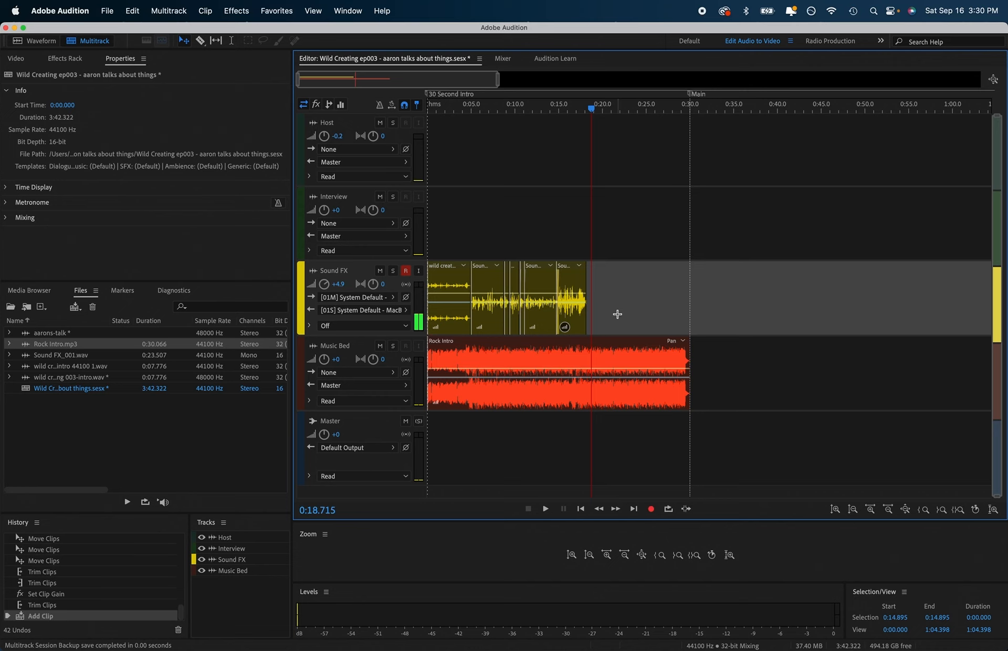
{"action": "left_click_drag", "start_coordinate": [618, 314], "coordinate": [597, 290]}
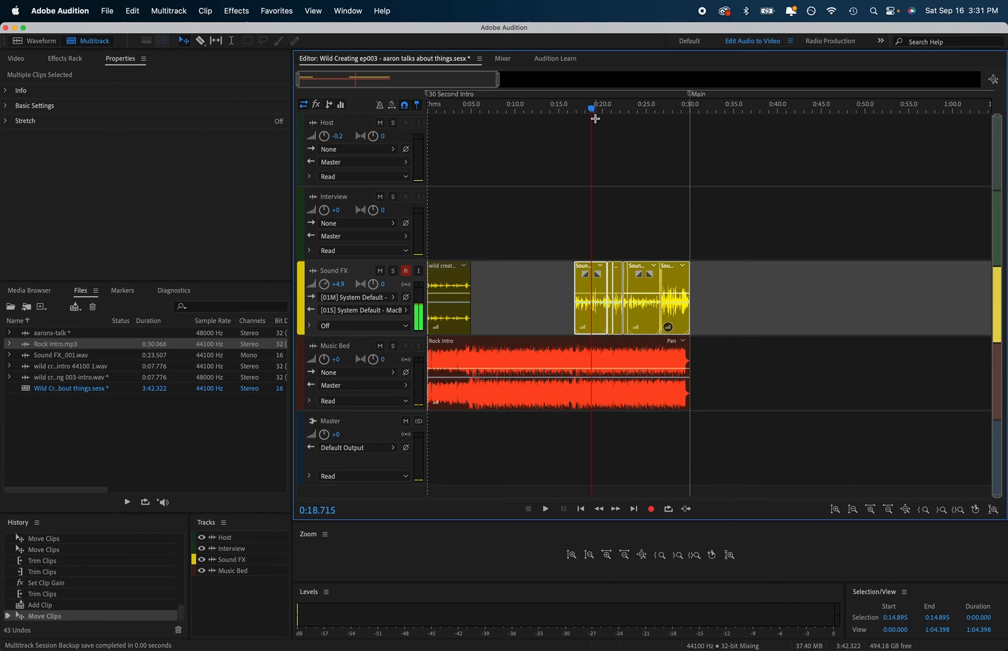
- Play back about the first seven seconds of the intro and select the Rock Intro clip on the Music Bed track
{"action": "left_click_drag", "start_coordinate": [593, 114], "coordinate": [422, 112]}
{"action": "key", "text": "space"}
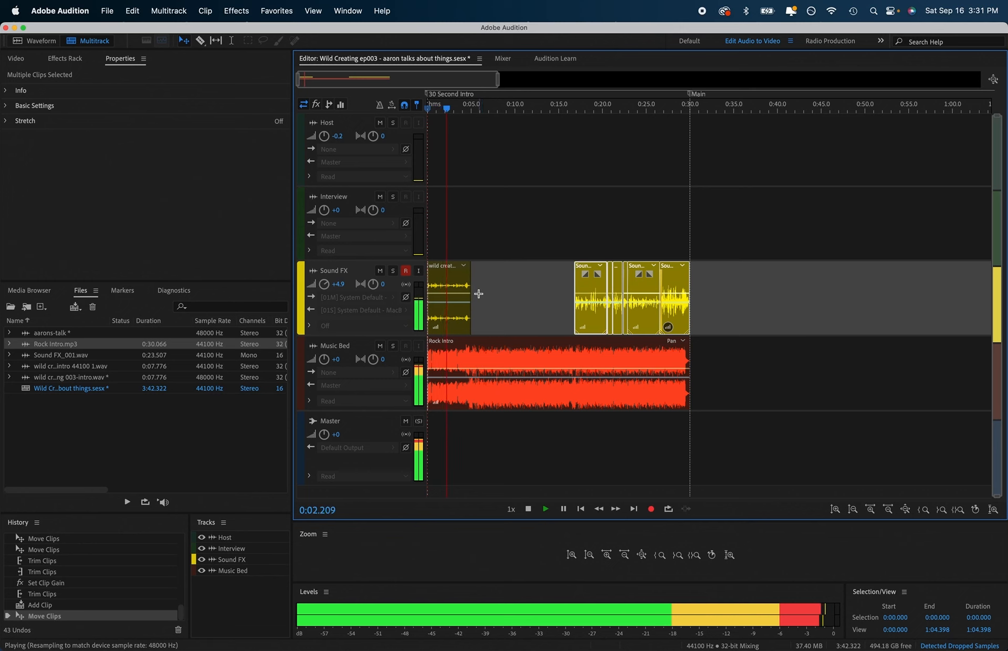
{"action": "left_click", "coordinate": [452, 361]}
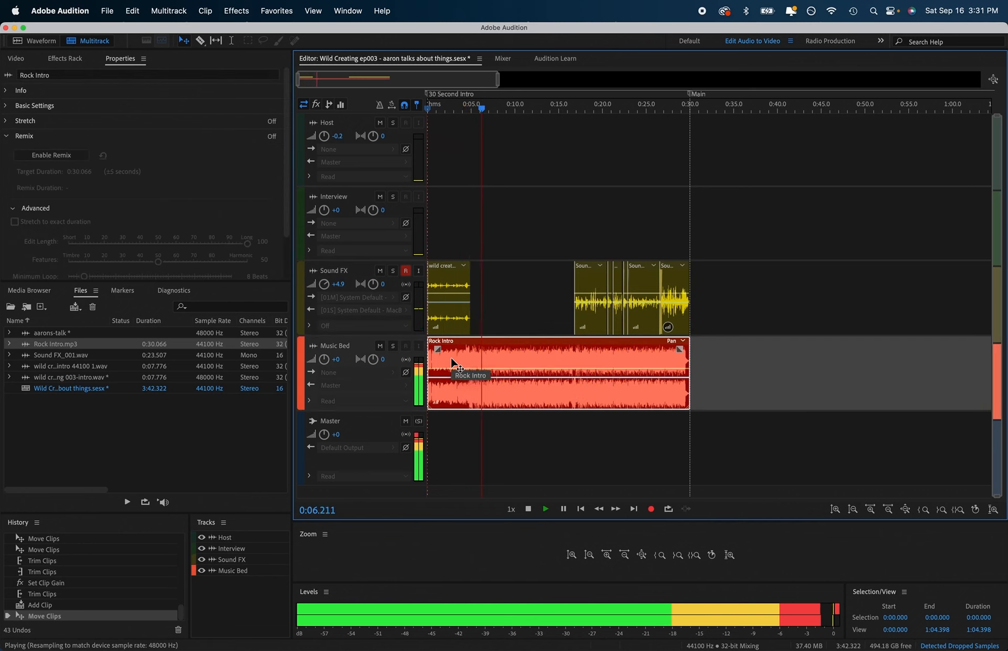
{"action": "key", "text": "space"}
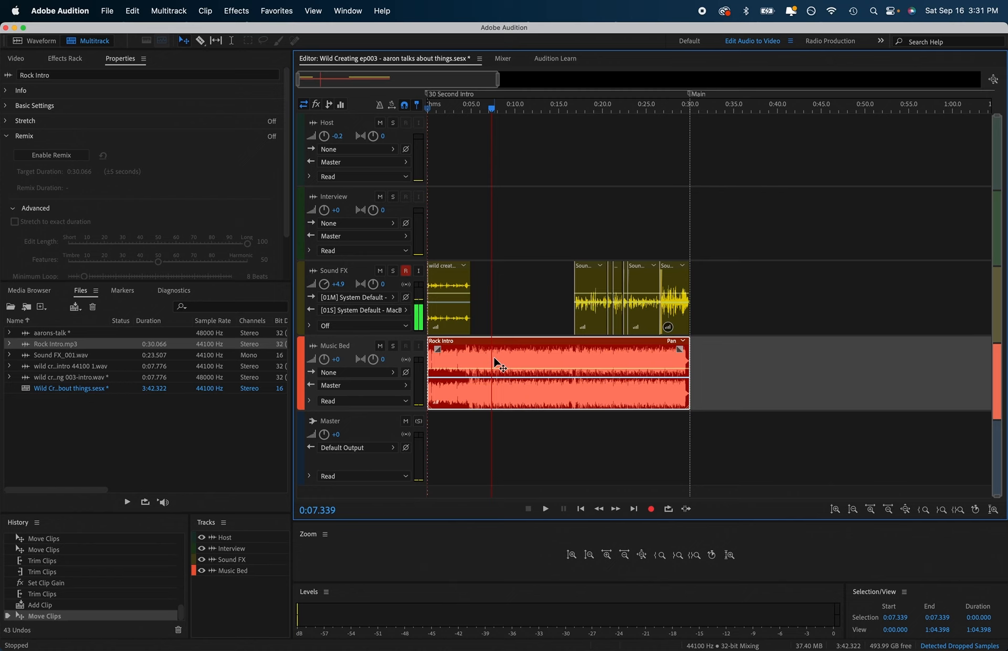
- Add volume keyframes to the Rock Intro clip, keeping the music low until about 0:04.7 and rising to its full level at about 0:05.0
{"action": "scroll", "coordinate": [602, 391], "scroll_direction": "up", "scroll_amount": 10}
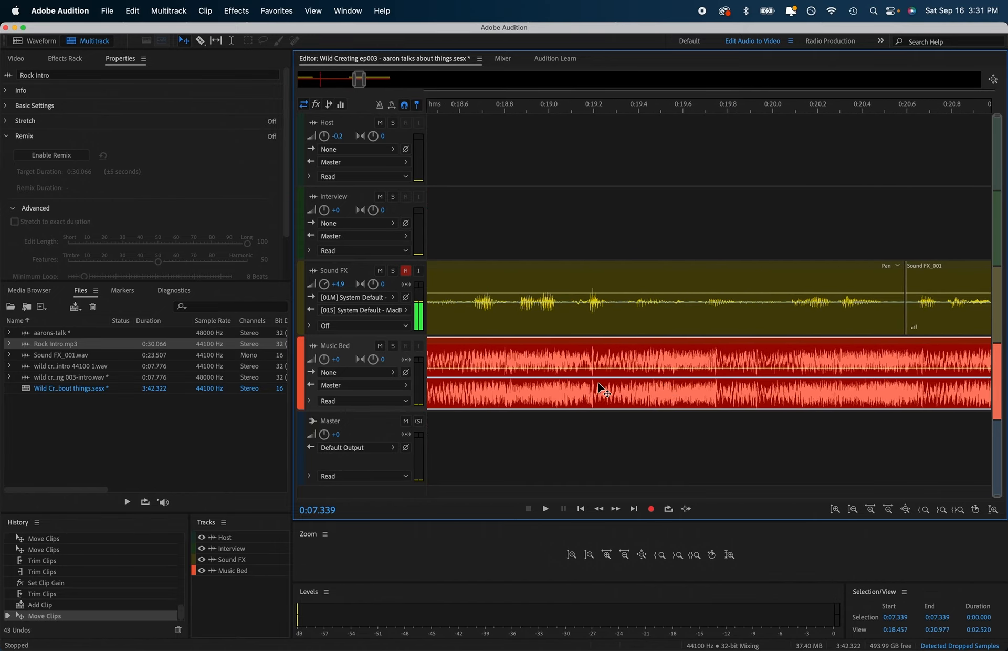
{"action": "scroll", "coordinate": [601, 392], "scroll_direction": "left", "scroll_amount": 15}
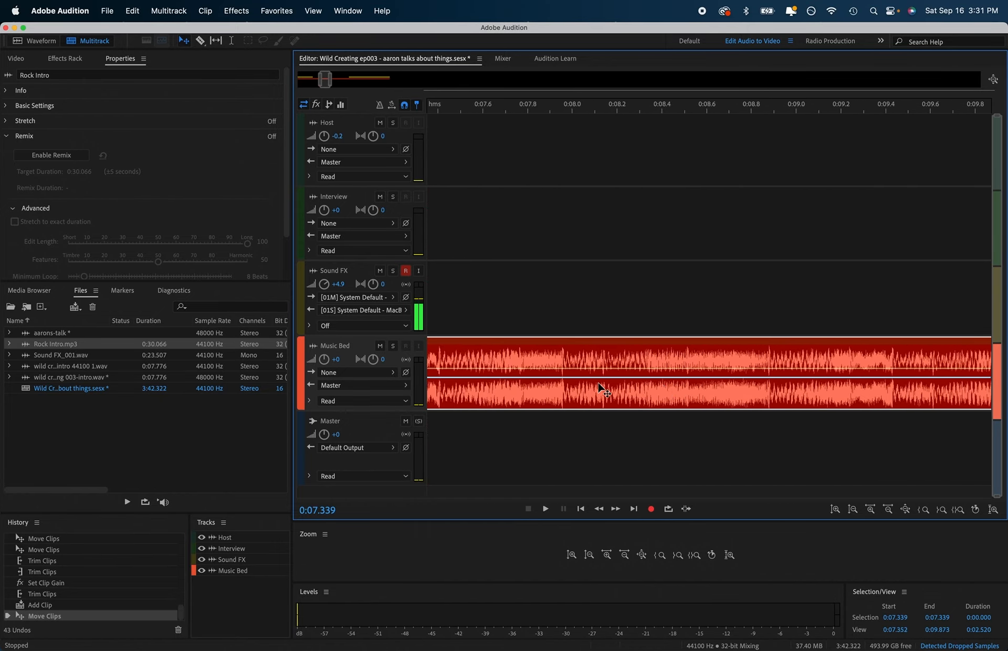
{"action": "scroll", "coordinate": [601, 391], "scroll_direction": "down", "scroll_amount": 5}
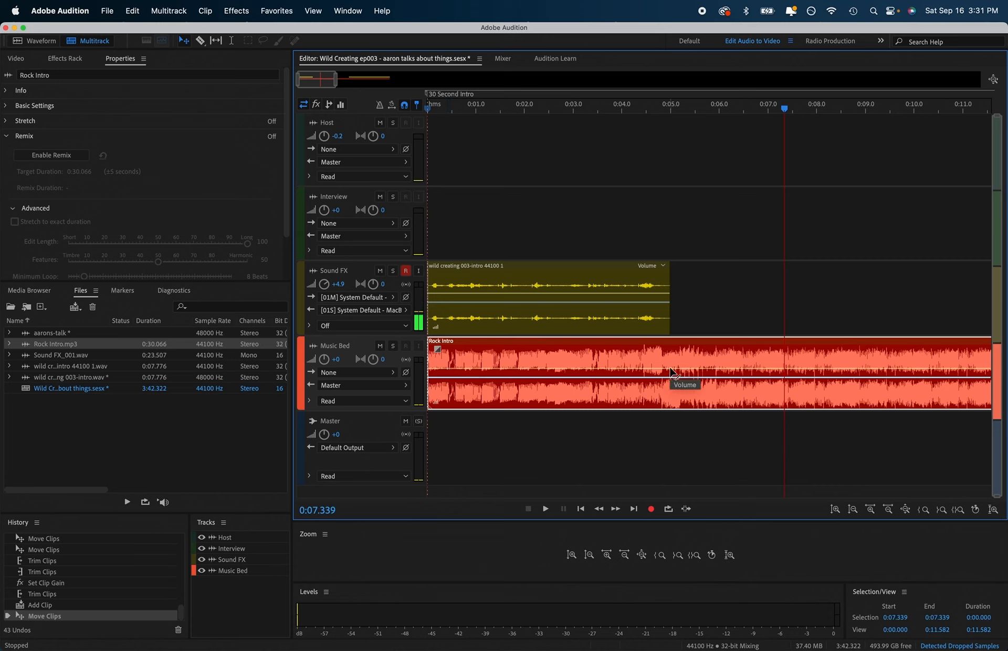
{"action": "left_click_drag", "start_coordinate": [670, 370], "coordinate": [670, 368]}
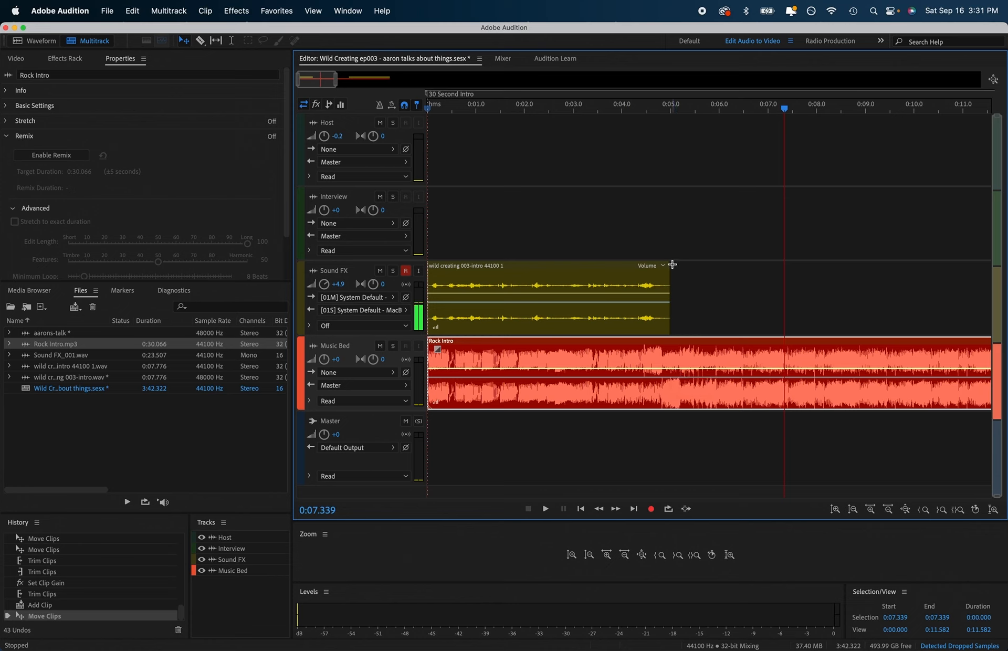
{"action": "left_click", "coordinate": [668, 369]}
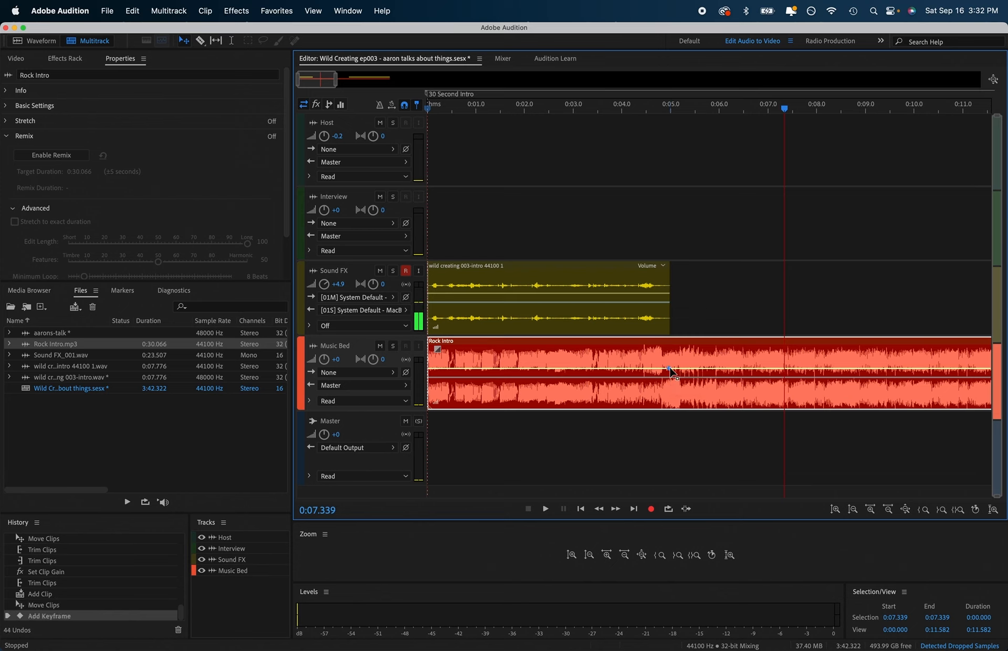
{"action": "left_click_drag", "start_coordinate": [430, 370], "coordinate": [429, 395]}
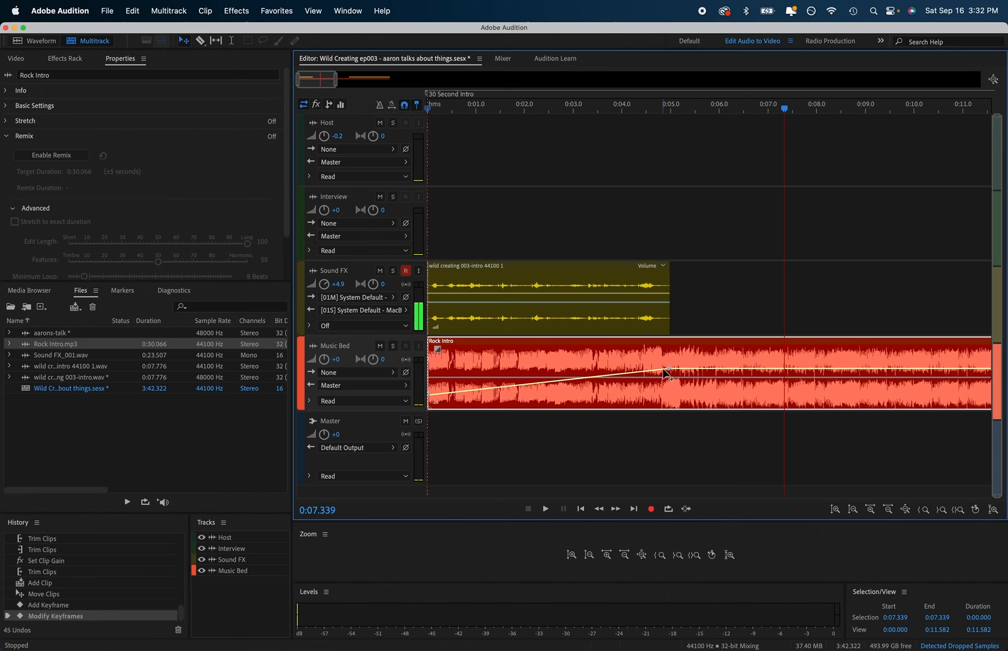
{"action": "mouse_move", "coordinate": [659, 371]}
{"action": "left_mouse_down"}
{"action": "mouse_move", "coordinate": [647, 394]}
{"action": "mouse_move", "coordinate": [643, 378]}
{"action": "mouse_move", "coordinate": [658, 392]}
{"action": "left_mouse_up"}
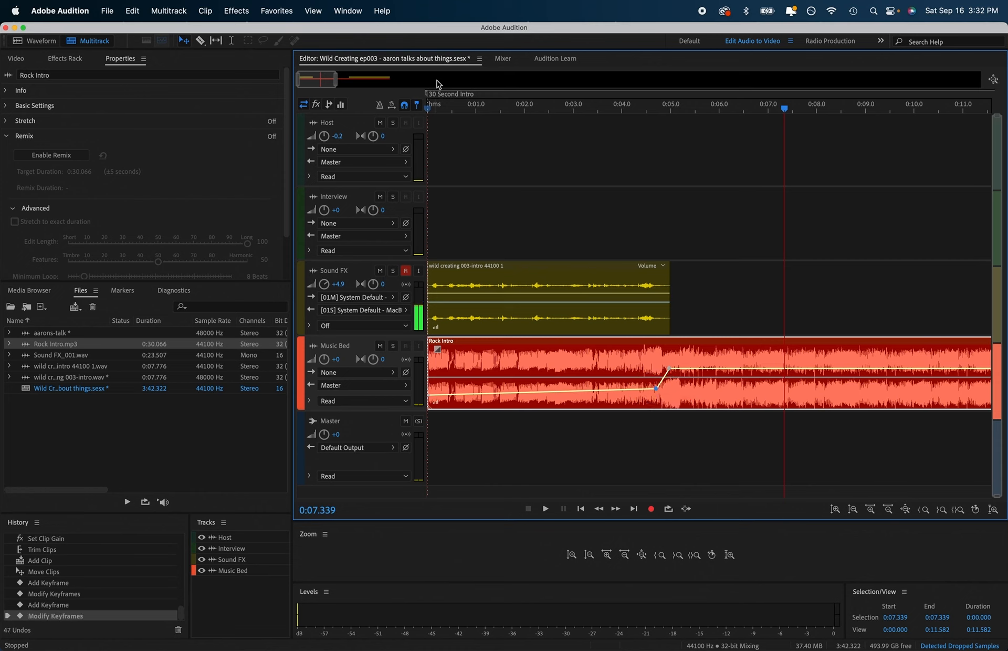
- Play back about the first two seconds of the intro to check the music level under the voice
{"action": "left_click", "coordinate": [428, 105]}
{"action": "key", "text": "space"}
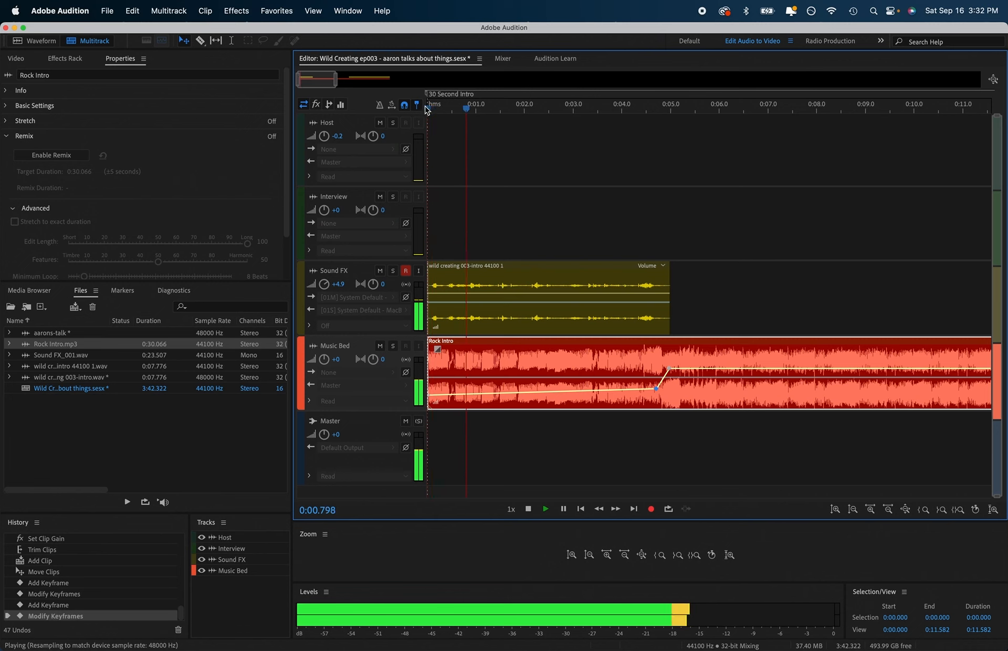
{"action": "key", "text": "space"}
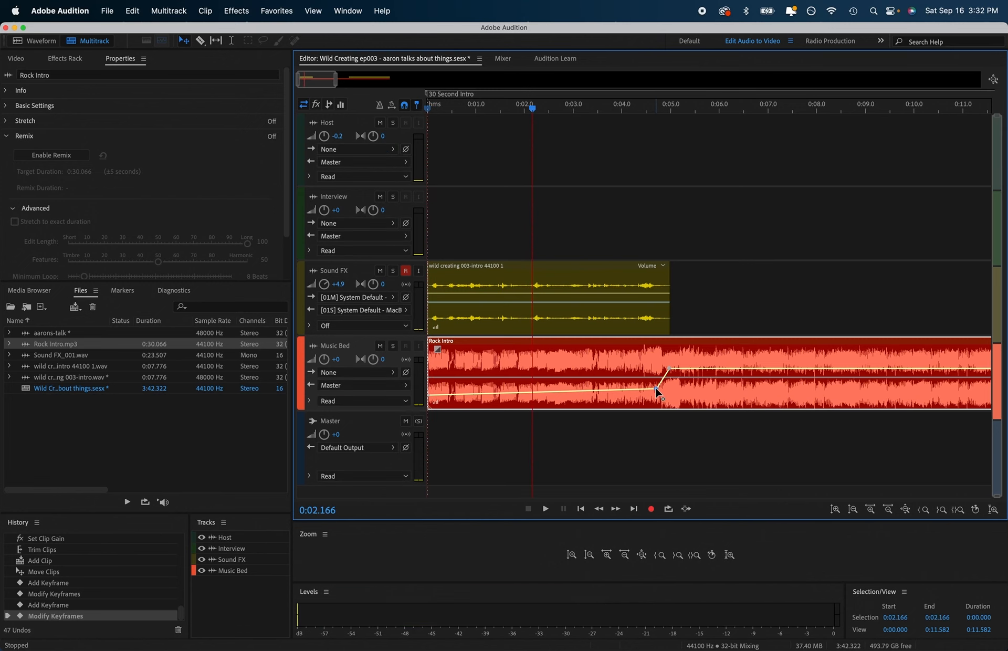
- Add two volume keyframes to the first Sound FX clip and raise its pan envelope slightly
{"action": "left_click", "coordinate": [531, 301]}
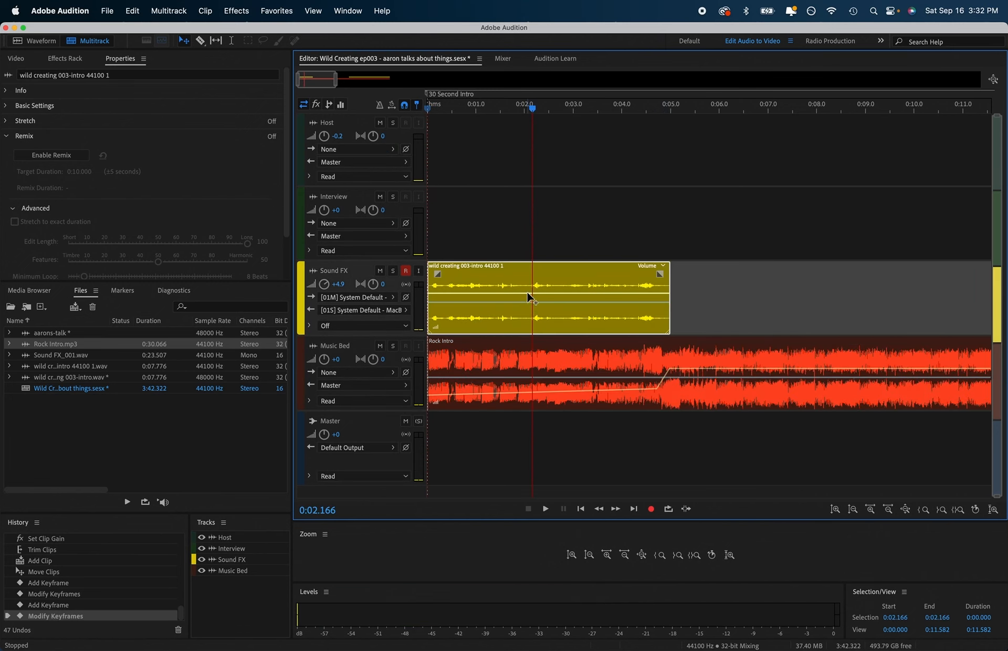
{"action": "left_click", "coordinate": [526, 293]}
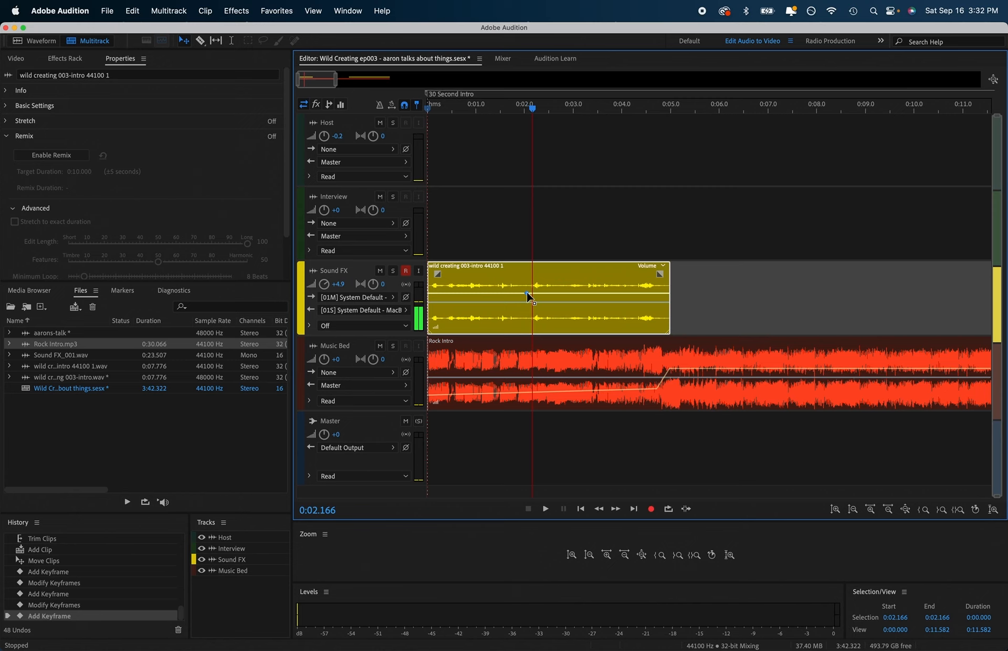
{"action": "left_click", "coordinate": [432, 292]}
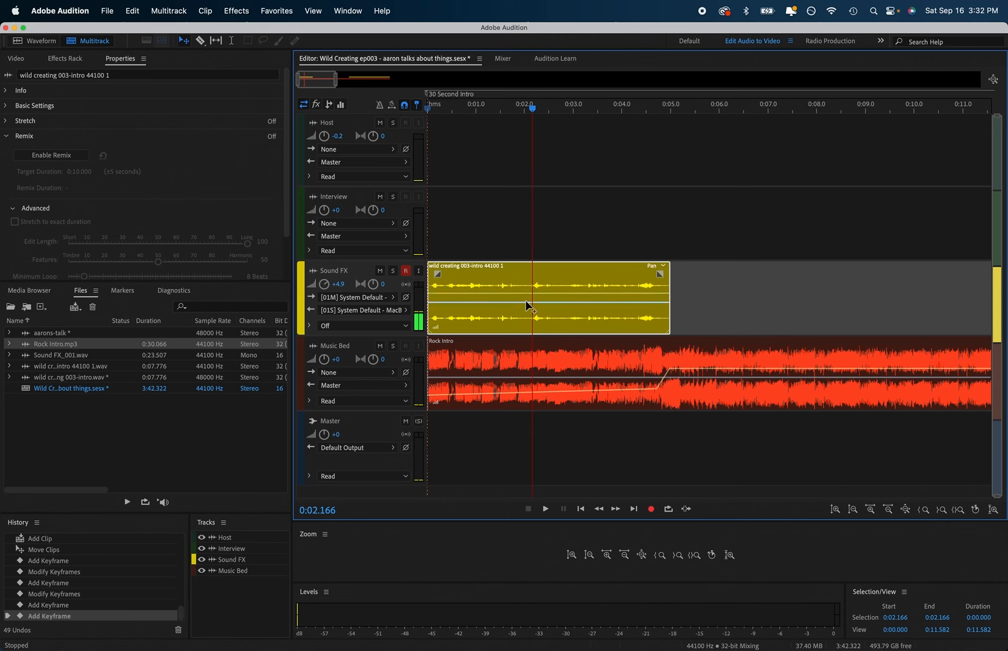
{"action": "left_click_drag", "start_coordinate": [648, 302], "coordinate": [648, 294]}
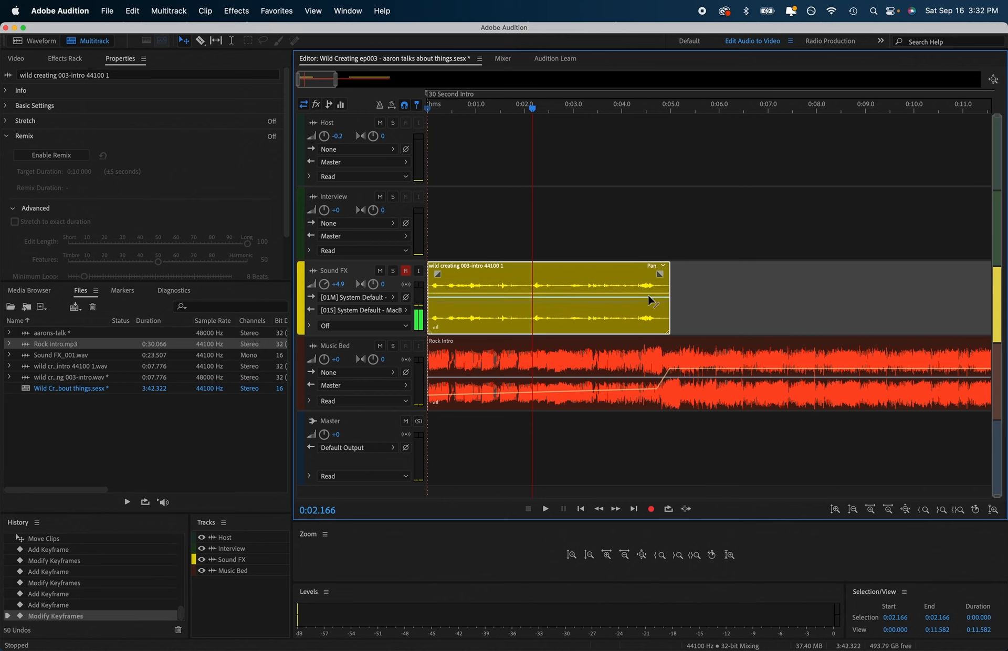
- Play back the first second of the intro, and raise the first Sound FX clip's pan envelope a little further
{"action": "left_click_drag", "start_coordinate": [532, 108], "coordinate": [342, 101]}
{"action": "key", "text": "space"}
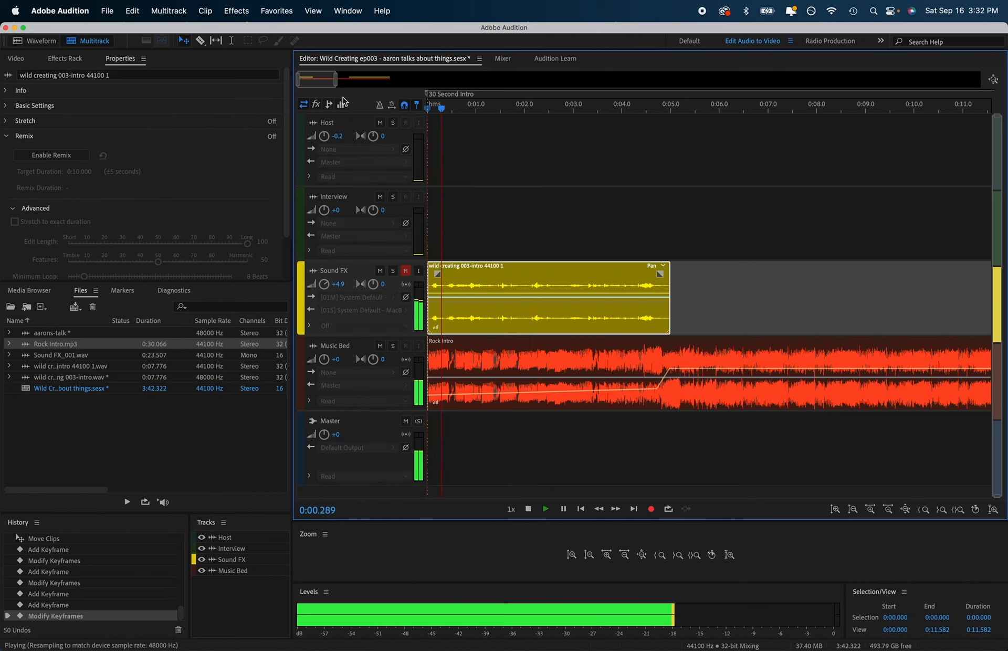
{"action": "key", "text": "space"}
{"action": "left_click_drag", "start_coordinate": [501, 295], "coordinate": [500, 289]}
- Play back the intro from the beginning to about 0:05, raising the system volume during playback
{"action": "left_click_drag", "start_coordinate": [473, 103], "coordinate": [393, 107]}
{"action": "scroll", "coordinate": [526, 220], "scroll_direction": "left", "scroll_amount": 10}
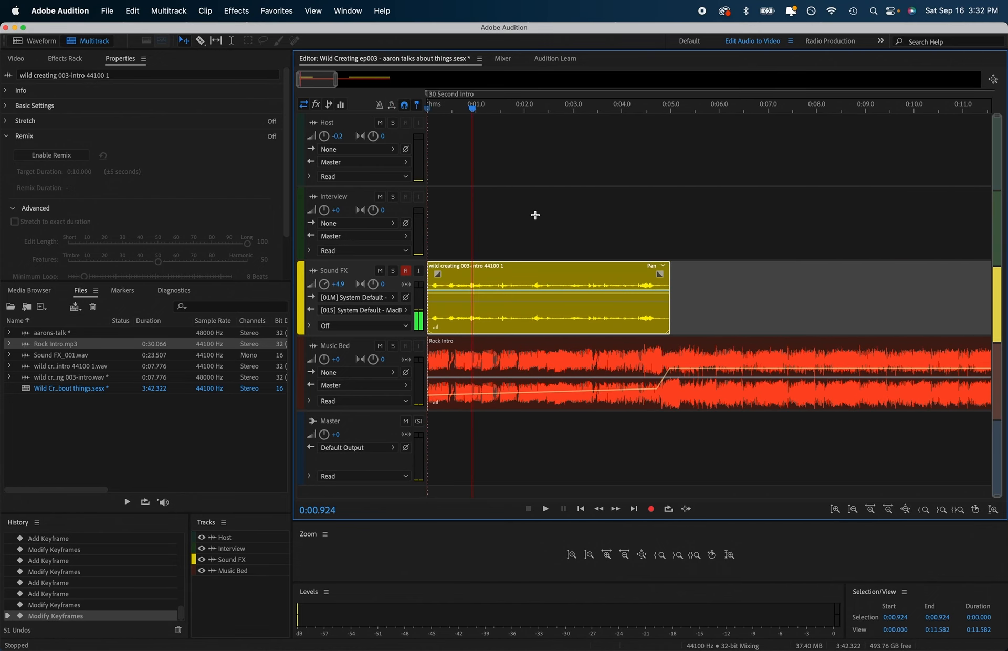
{"action": "left_click_drag", "start_coordinate": [472, 109], "coordinate": [428, 106]}
{"action": "key", "text": "space"}
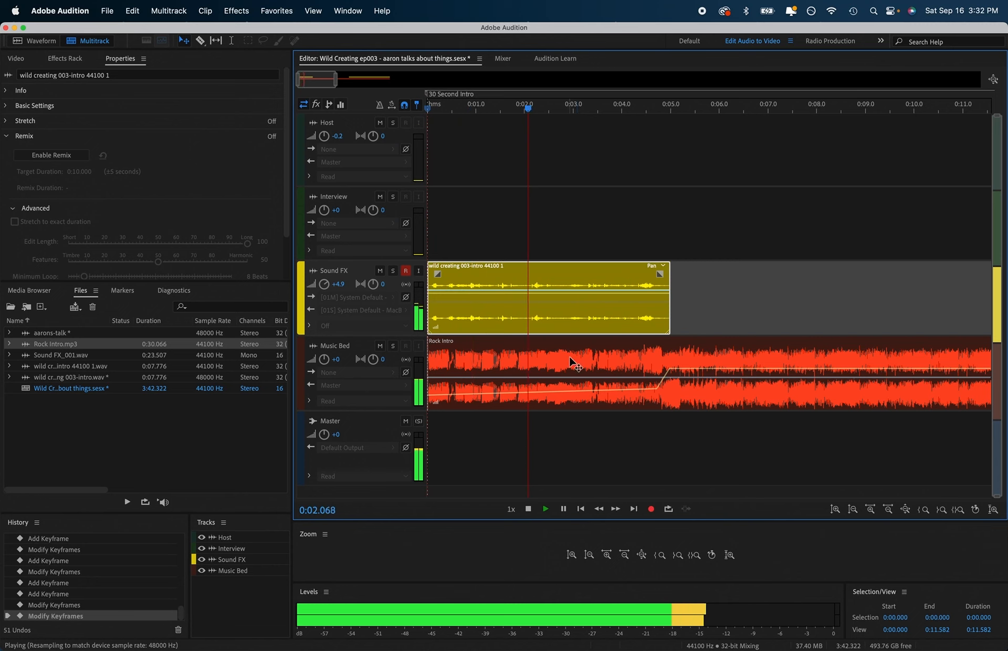
{"action": "key", "text": "XF86AudioRaiseVolume"}
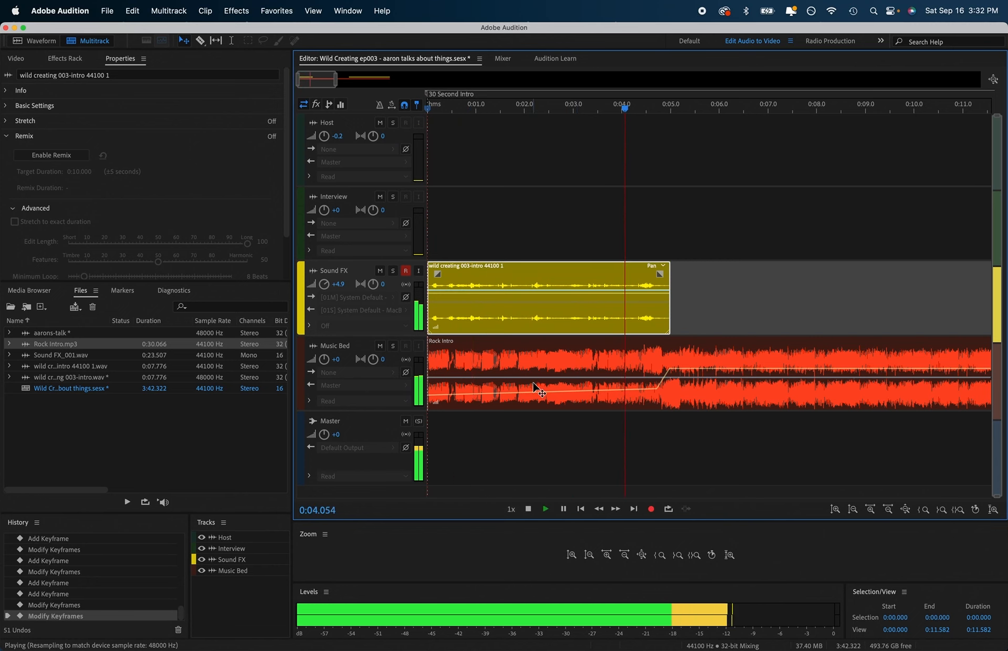
{"action": "key", "text": "space"}
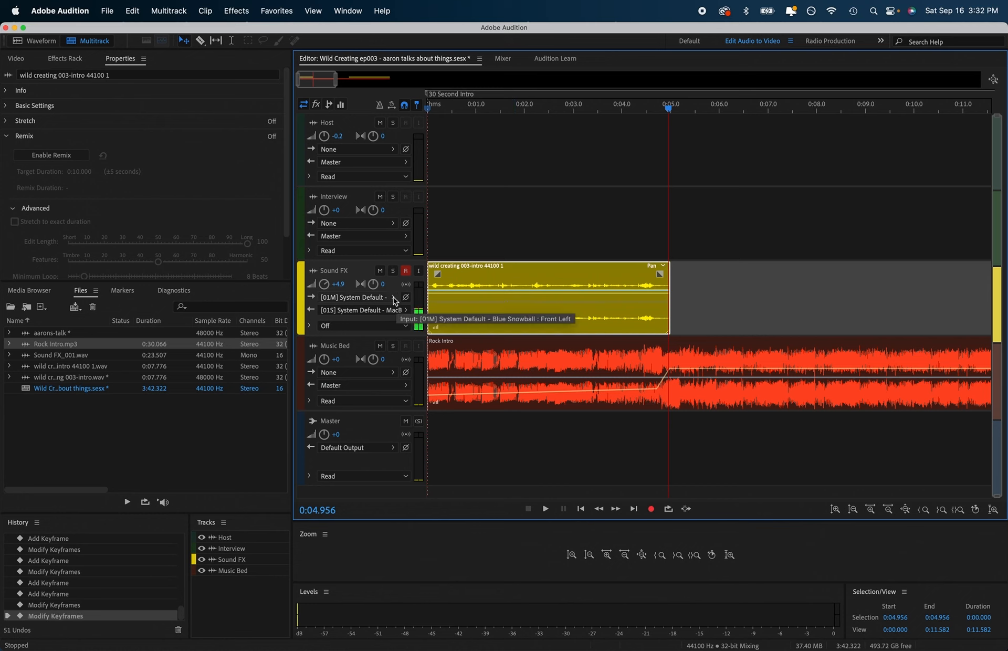
{"action": "left_click", "coordinate": [443, 258]}
{"action": "left_click", "coordinate": [451, 270]}
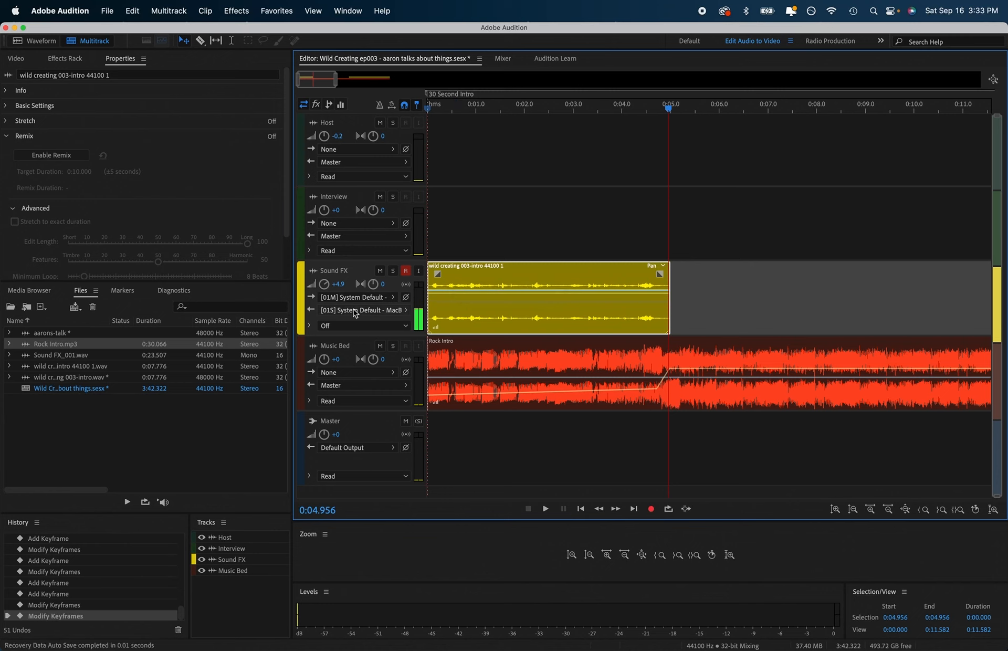
{"action": "left_click", "coordinate": [274, 12]}
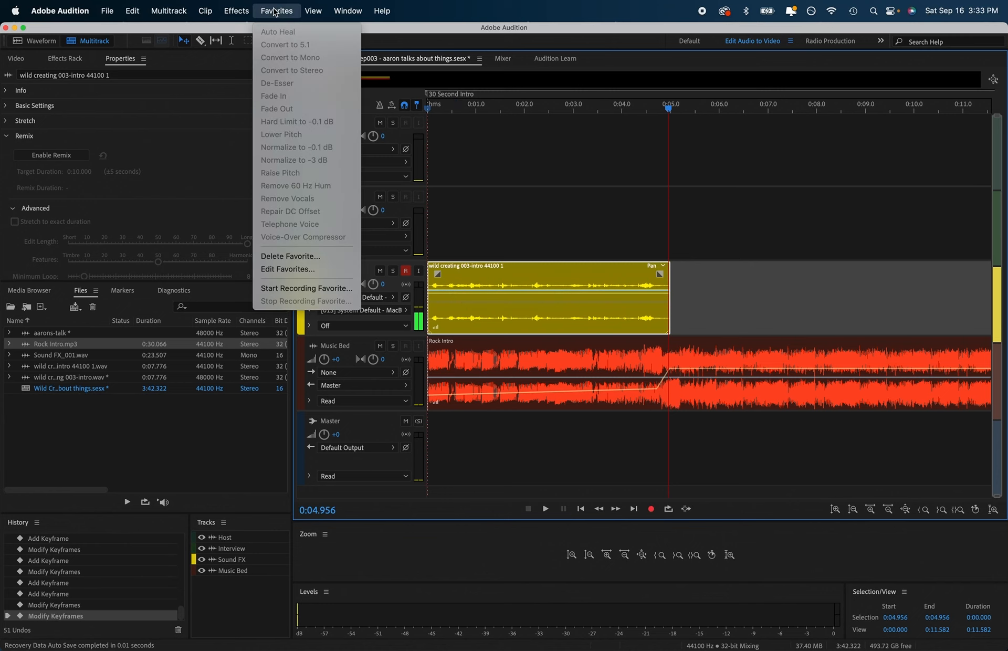
{"action": "left_click", "coordinate": [529, 262]}
{"action": "left_click", "coordinate": [703, 294]}
{"action": "left_click", "coordinate": [561, 305]}
- Open the first Sound FX clip's effects rack and review the effect slots of the Sound FX track
{"action": "left_click", "coordinate": [664, 267]}
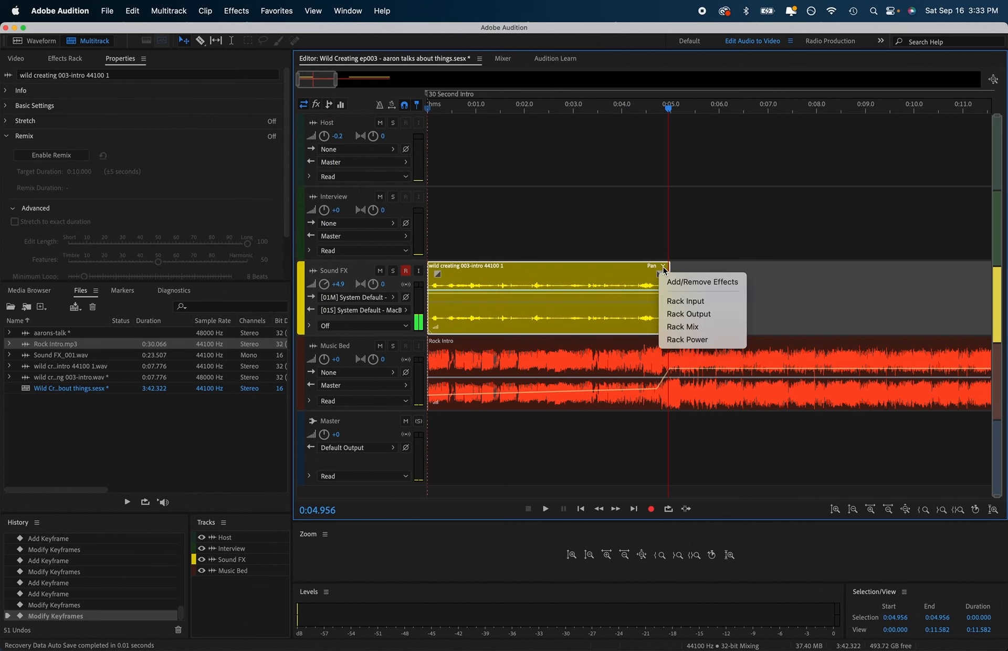
{"action": "left_click", "coordinate": [694, 282]}
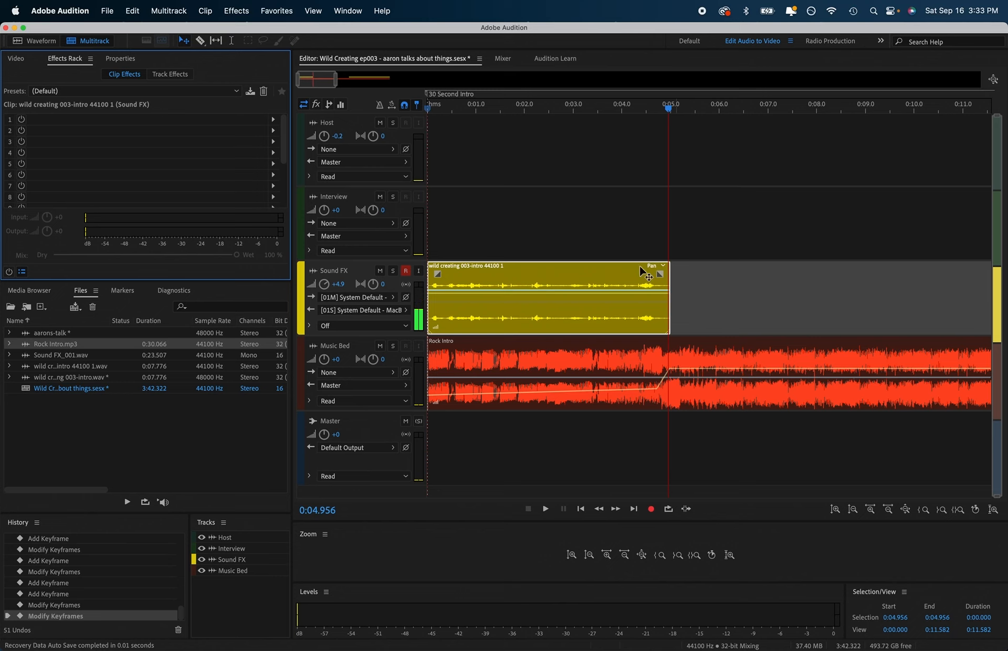
{"action": "left_click", "coordinate": [174, 74]}
{"action": "left_click", "coordinate": [187, 74]}
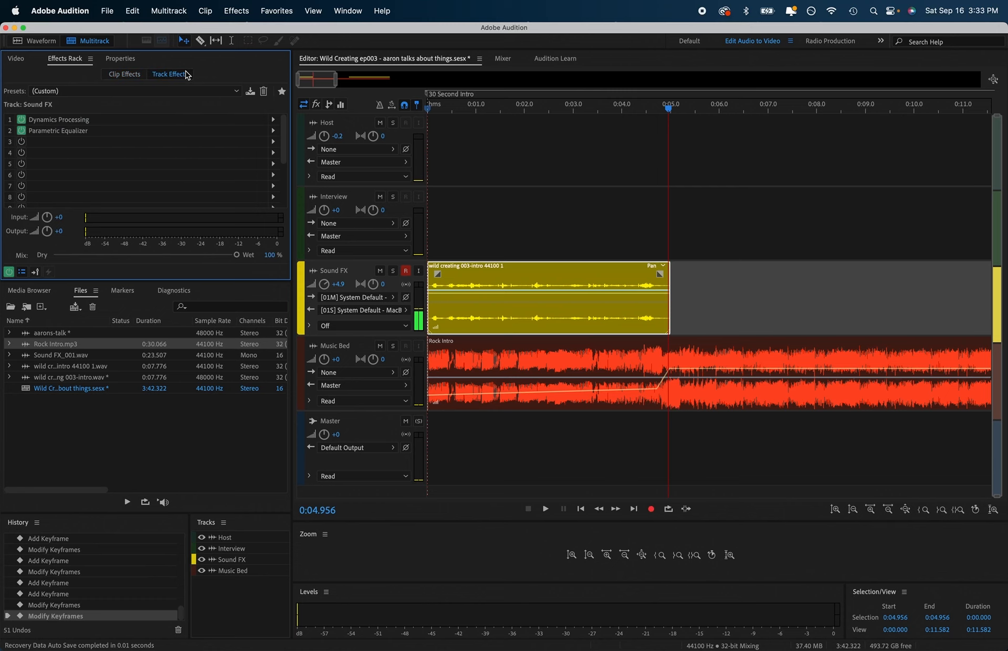
{"action": "scroll", "coordinate": [138, 145], "scroll_direction": "down", "scroll_amount": 5}
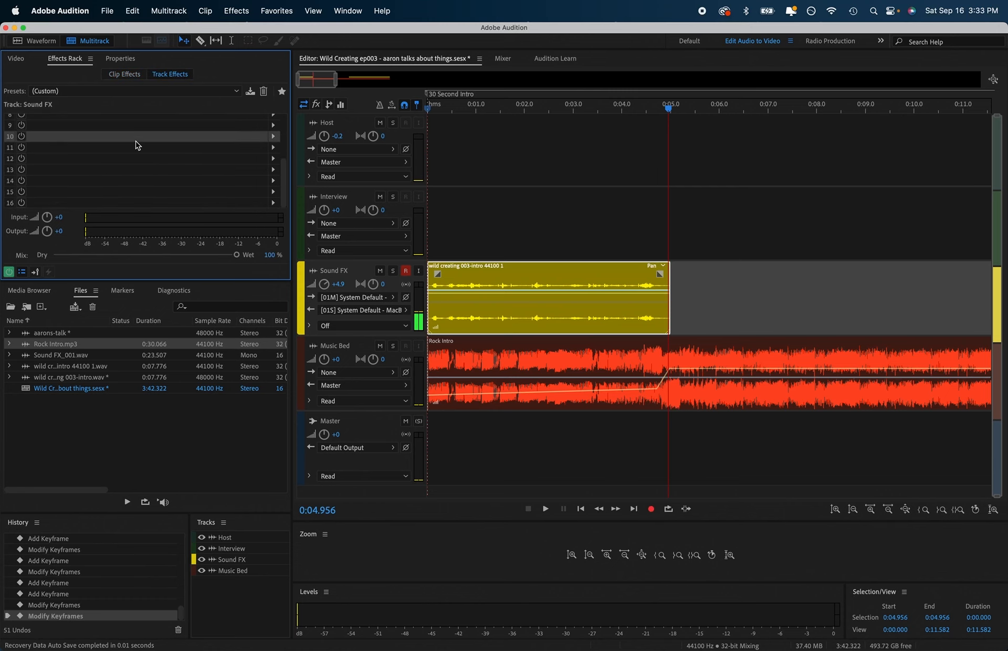
{"action": "scroll", "coordinate": [625, 294], "scroll_direction": "up", "scroll_amount": 5}
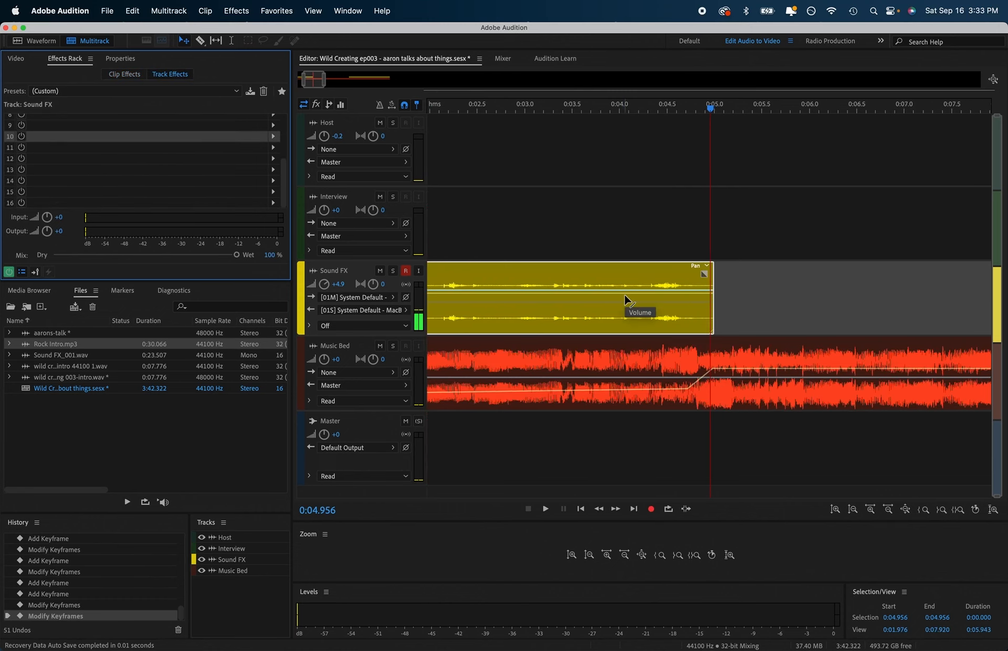
- Add the Vocal Enhancer effect to the Sound FX track and apply its Low Tone preset
{"action": "left_click", "coordinate": [276, 11]}
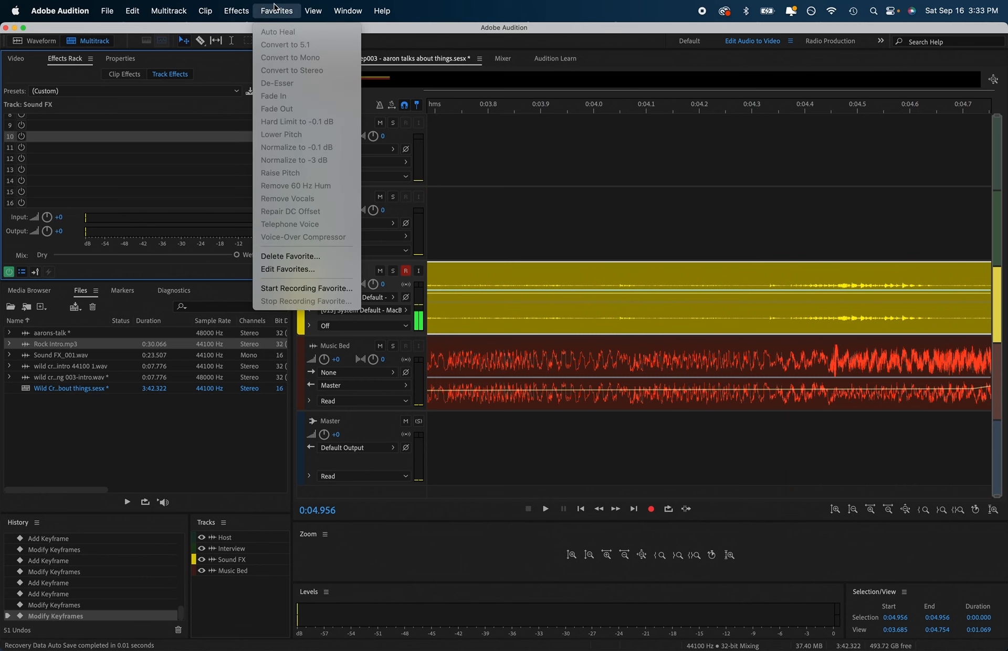
{"action": "mouse_move", "coordinate": [238, 14]}
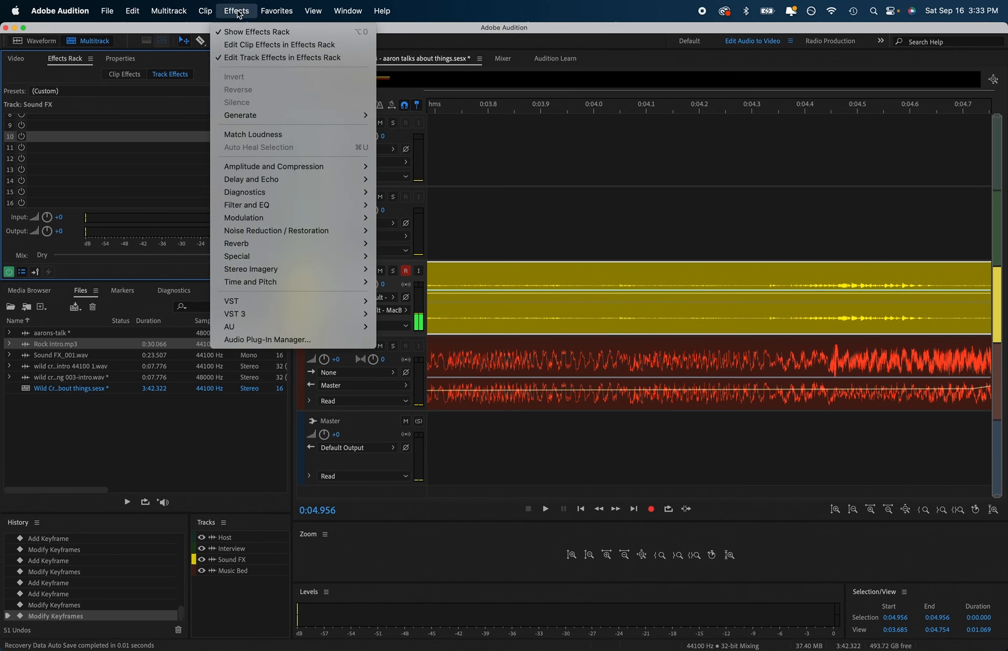
{"action": "mouse_move", "coordinate": [334, 209]}
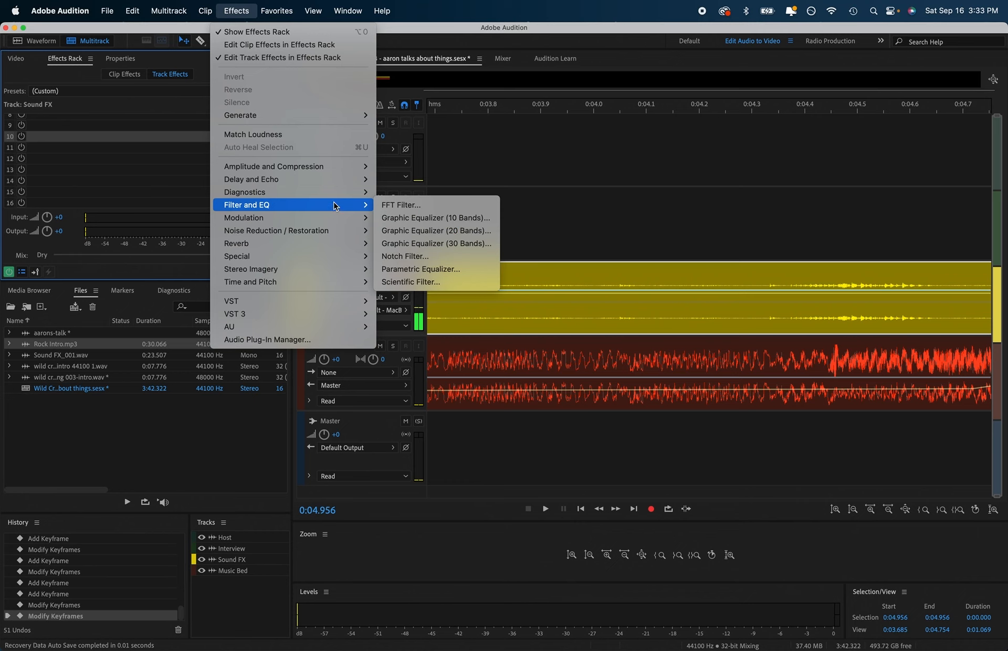
{"action": "mouse_move", "coordinate": [356, 288]}
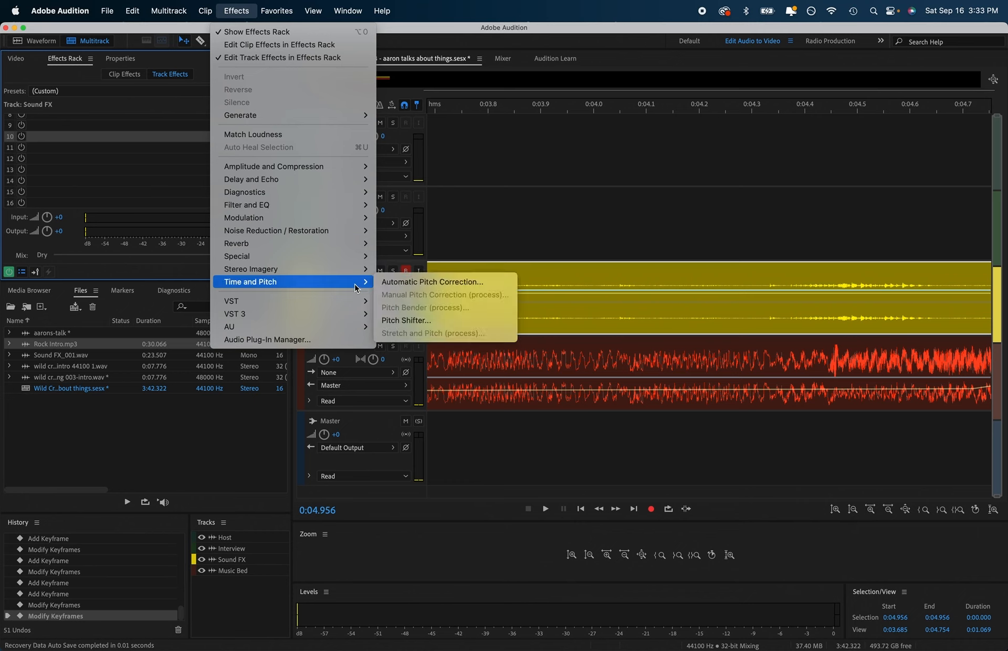
{"action": "mouse_move", "coordinate": [347, 264]}
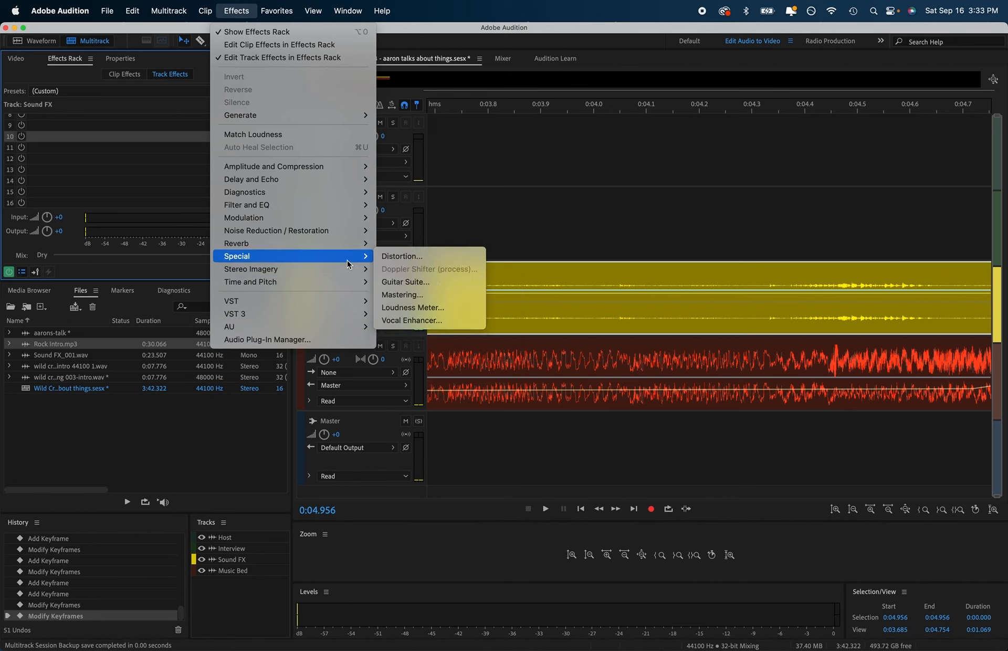
{"action": "left_click", "coordinate": [464, 321]}
{"action": "left_click", "coordinate": [462, 307]}
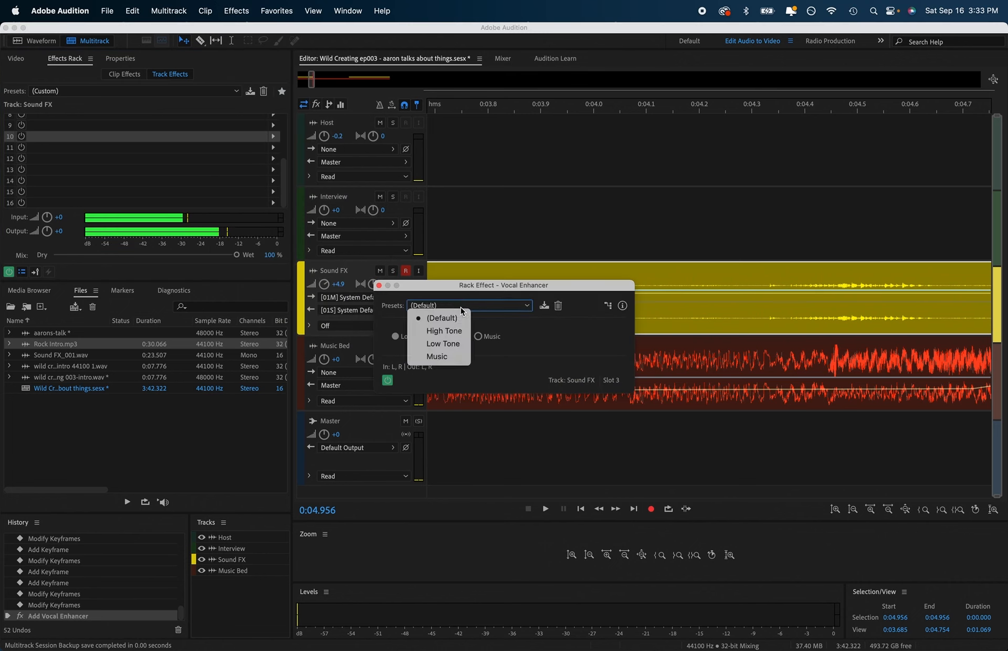
{"action": "left_click", "coordinate": [456, 344]}
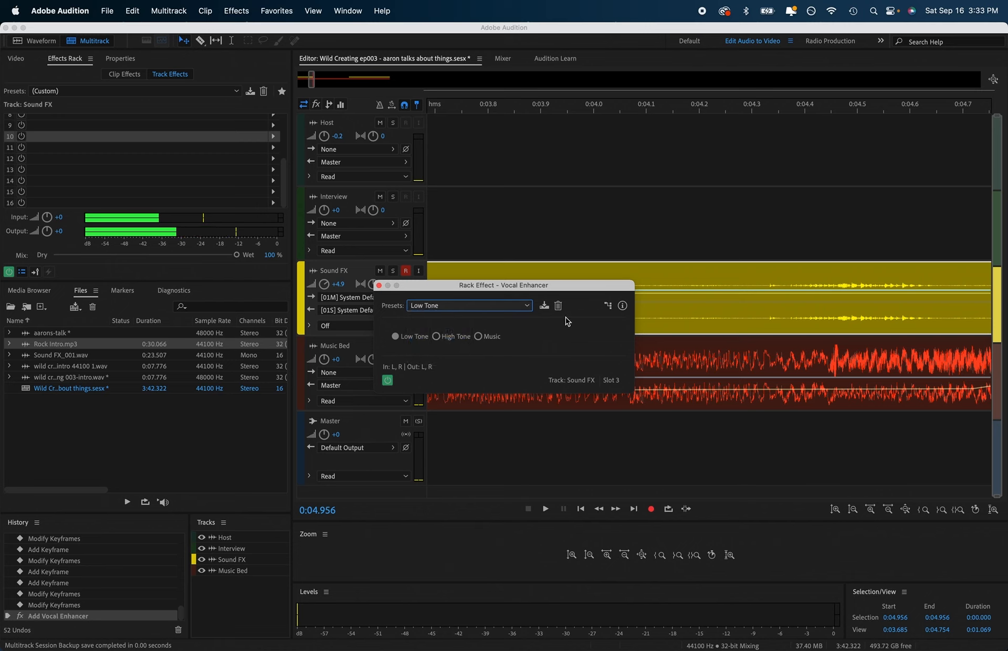
- Play back the intro from about 0:05 to 0:06 with the Low Tone preset, and close the Vocal Enhancer settings
{"action": "key", "text": "space"}
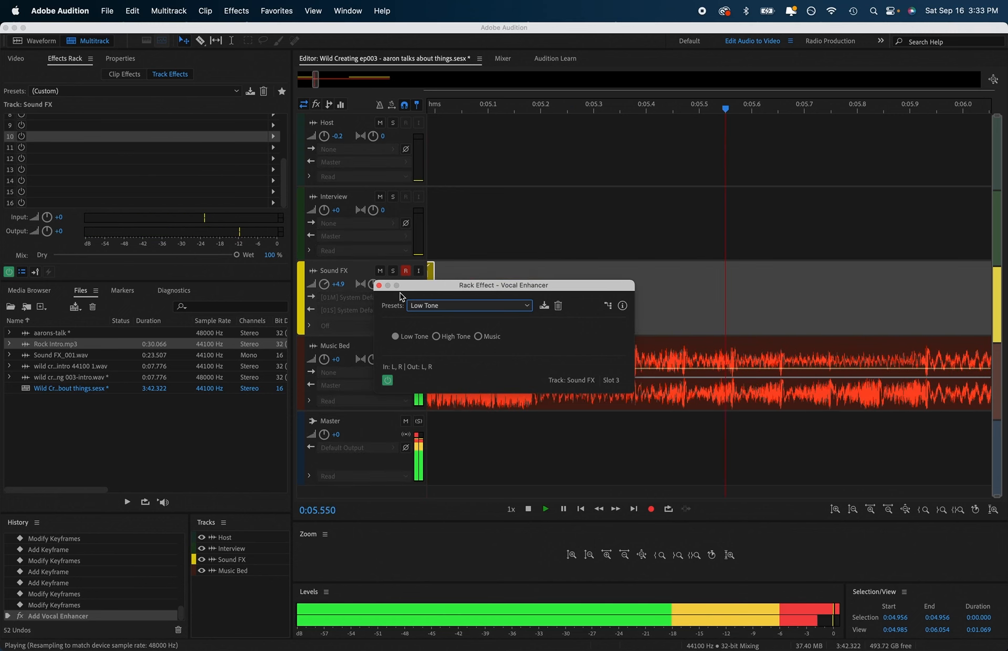
{"action": "key", "text": "space"}
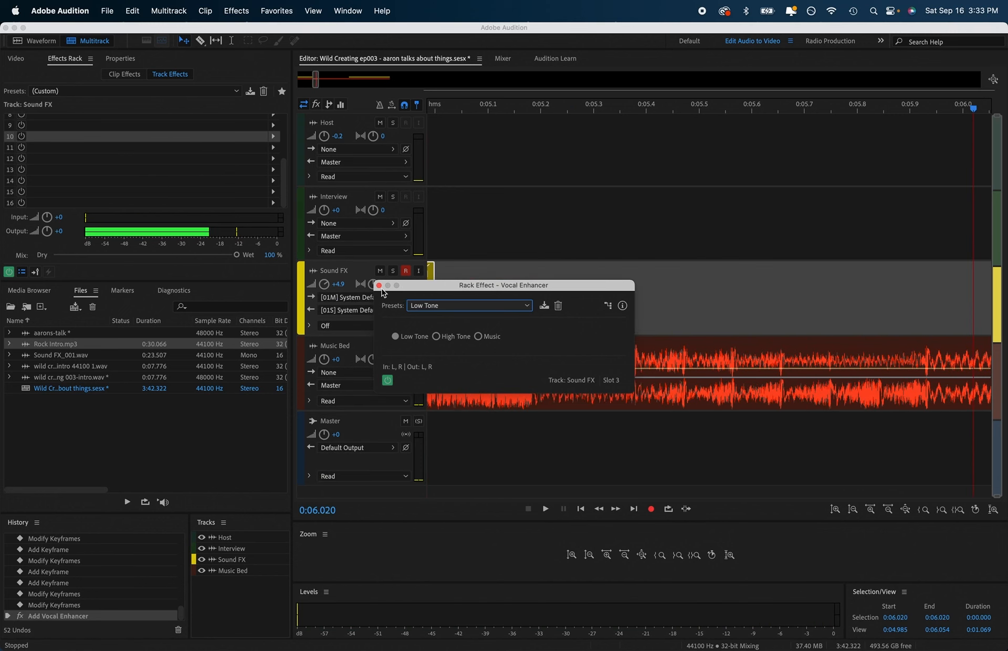
{"action": "left_click", "coordinate": [379, 285]}
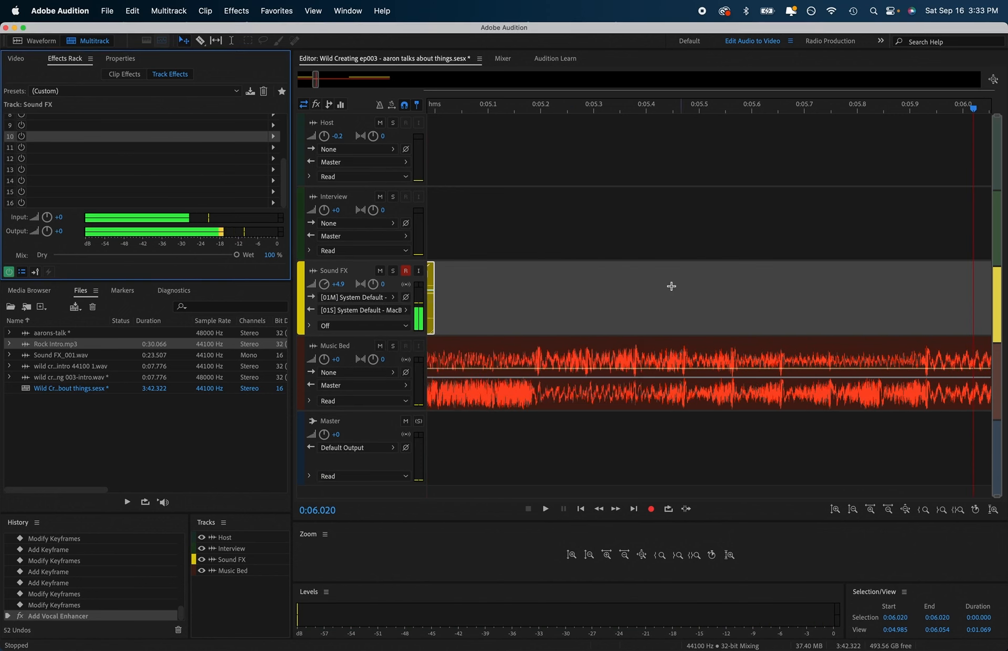
- Select the first Sound FX clip and examine the available effect categories for further voice processing
{"action": "scroll", "coordinate": [568, 278], "scroll_direction": "left", "scroll_amount": 4}
{"action": "scroll", "coordinate": [569, 278], "scroll_direction": "down", "scroll_amount": 5}
{"action": "left_click", "coordinate": [466, 286]}
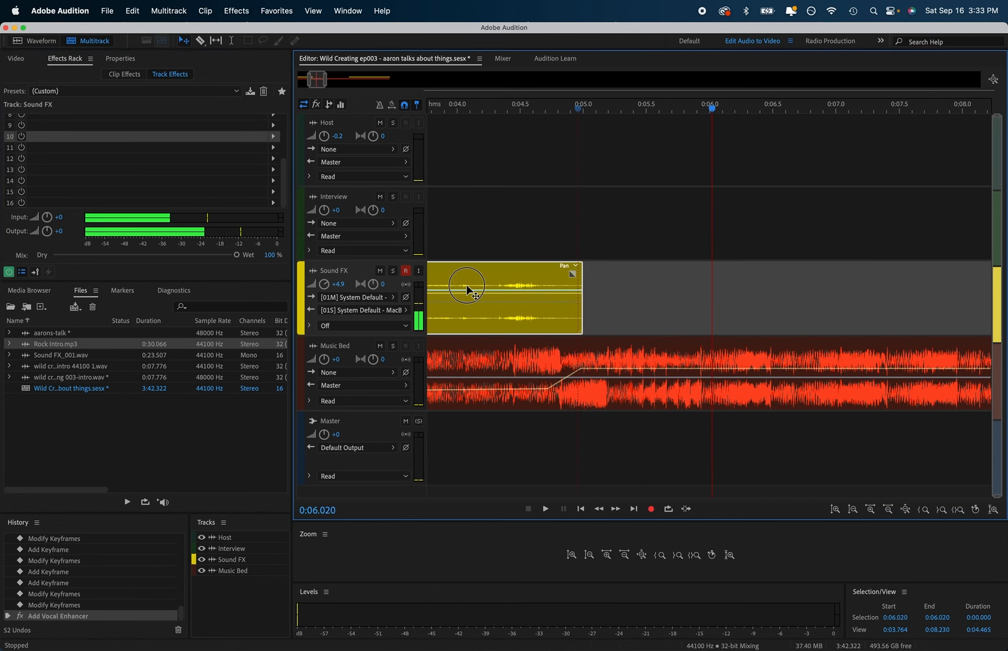
{"action": "left_click", "coordinate": [648, 288]}
{"action": "left_click", "coordinate": [474, 280]}
{"action": "left_click", "coordinate": [259, 12]}
{"action": "mouse_move", "coordinate": [240, 15]}
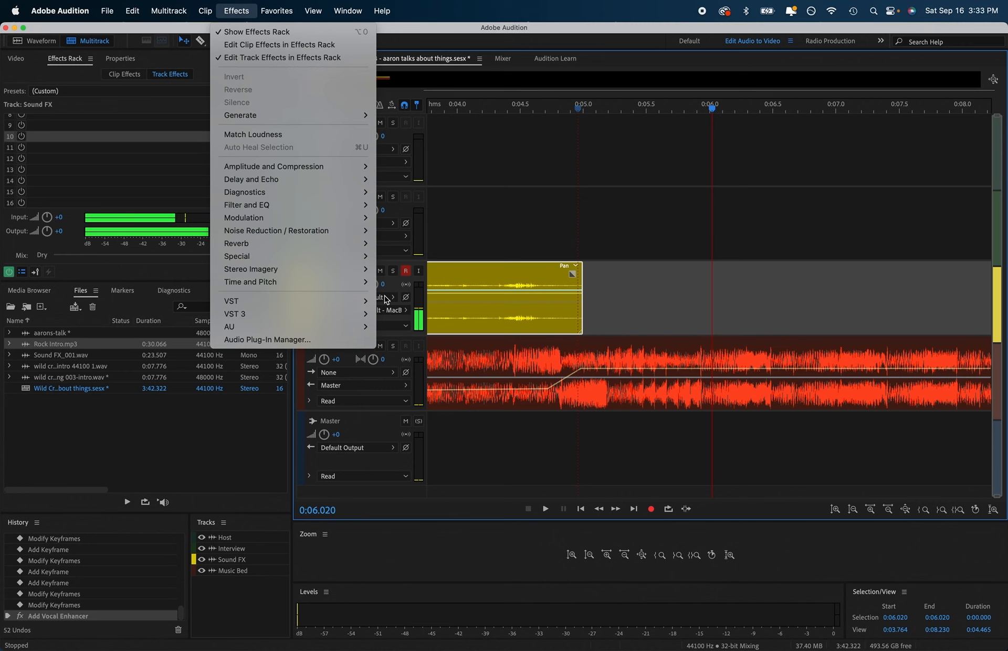
{"action": "mouse_move", "coordinate": [355, 231]}
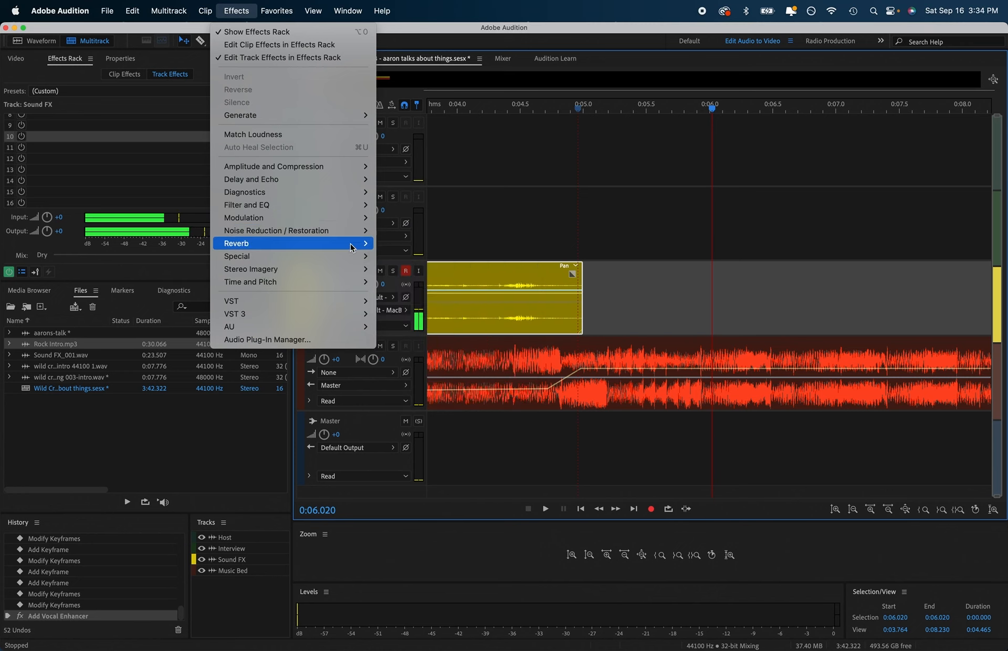
{"action": "mouse_move", "coordinate": [346, 271]}
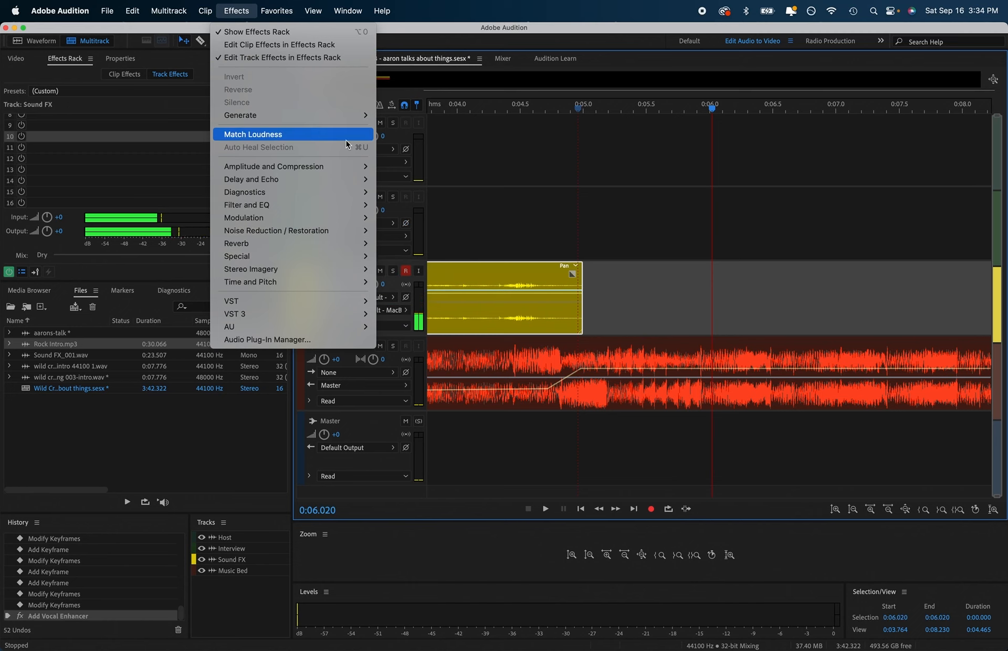
{"action": "left_click", "coordinate": [531, 355]}
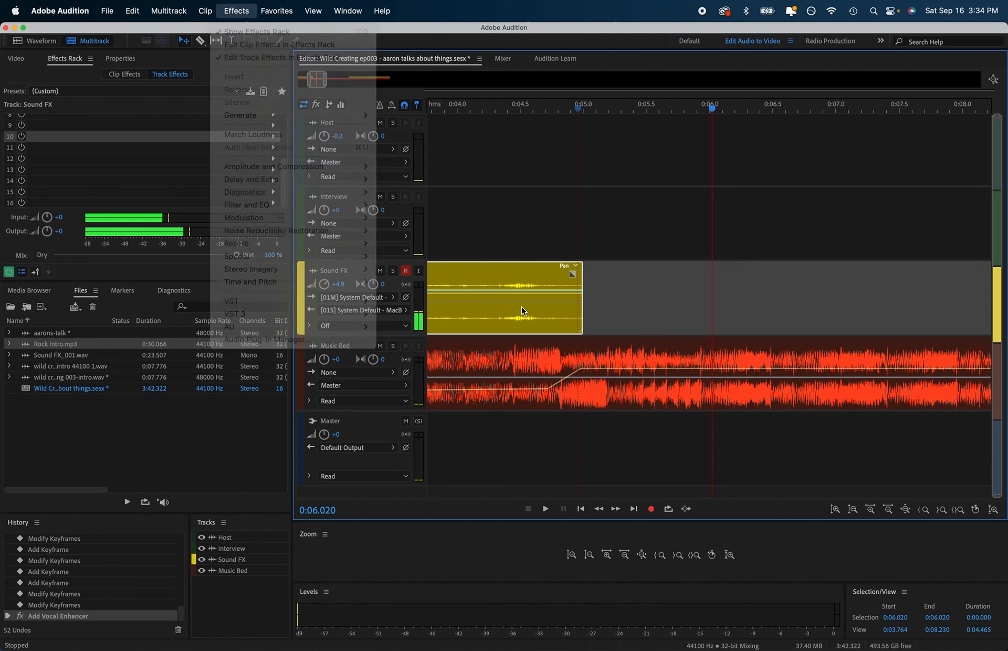
- Add a pan keyframe near 0:00.4 in the first Sound FX clip, and try raising its volume envelope near 0:00.6
{"action": "scroll", "coordinate": [525, 315], "scroll_direction": "left", "scroll_amount": 5}
{"action": "scroll", "coordinate": [523, 313], "scroll_direction": "left", "scroll_amount": 5}
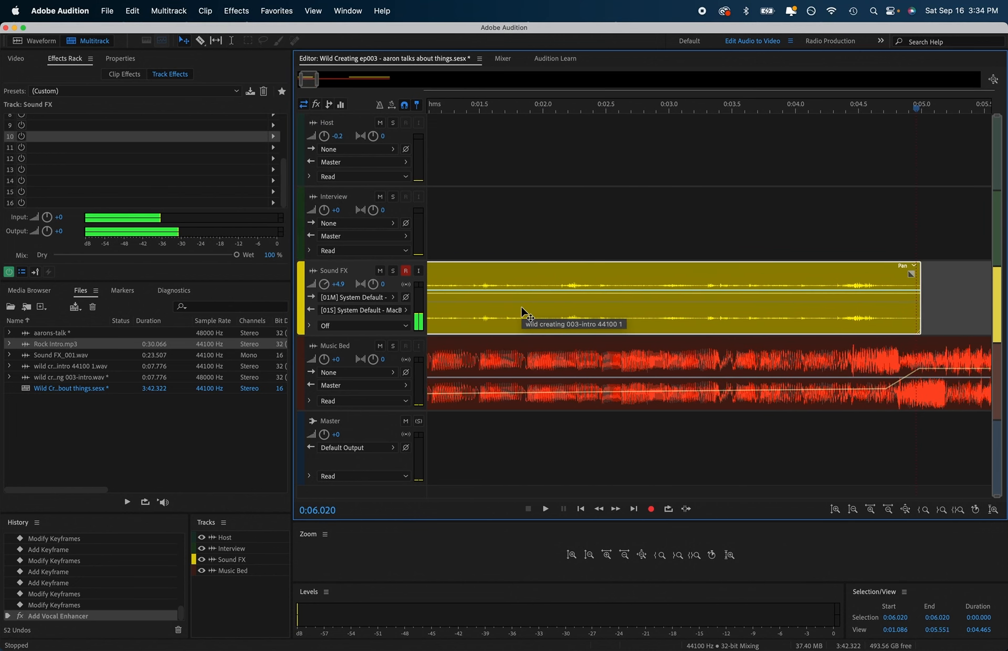
{"action": "left_click", "coordinate": [480, 290]}
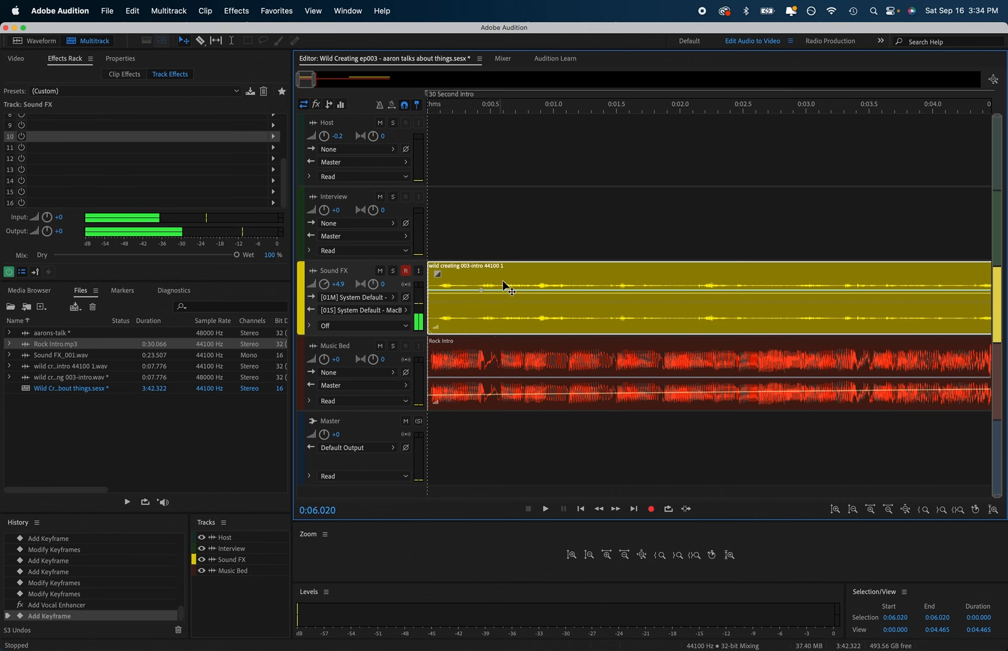
{"action": "left_click", "coordinate": [507, 286]}
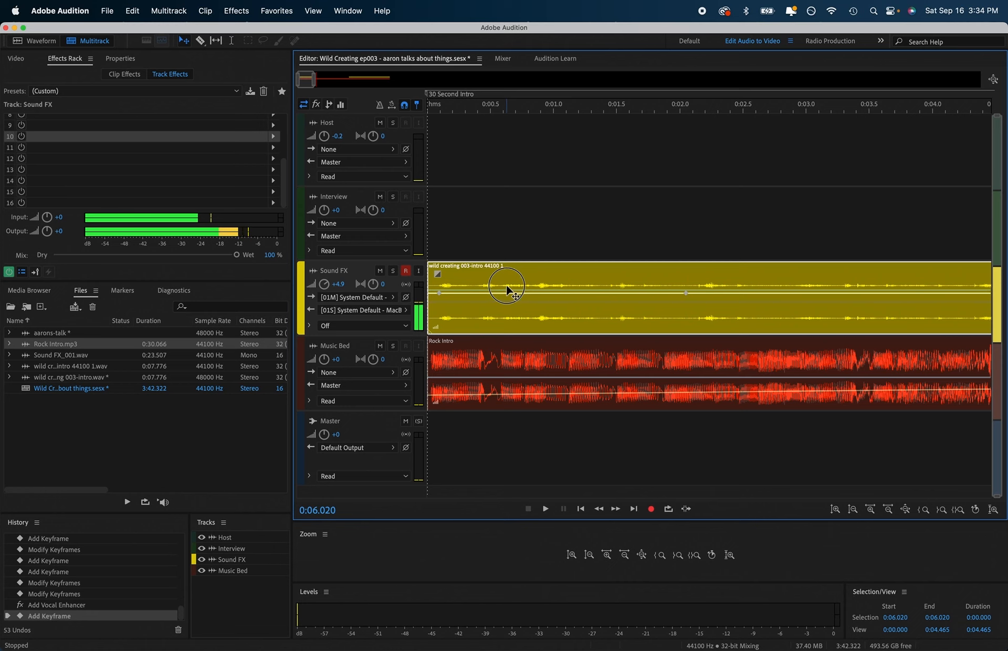
{"action": "left_click_drag", "start_coordinate": [507, 294], "coordinate": [511, 286]}
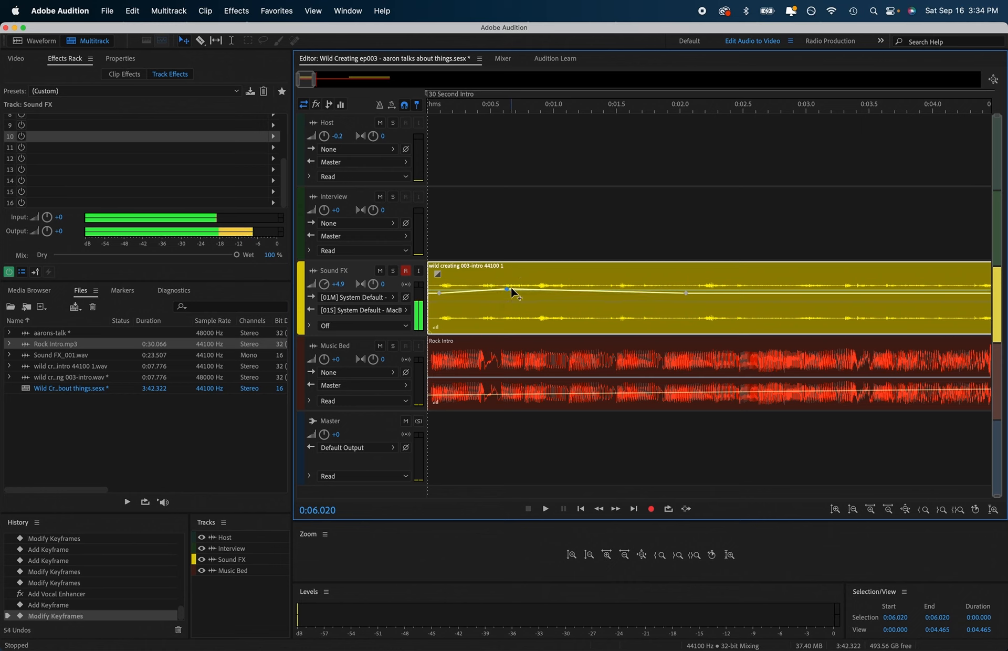
{"action": "key", "text": "super+z"}
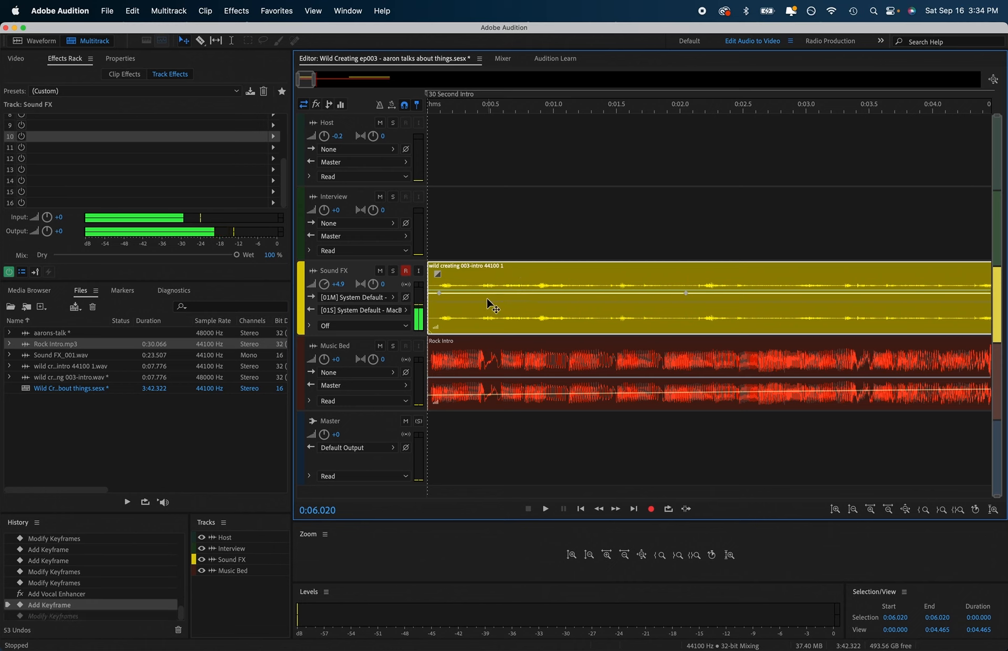
- Delete the first volume keyframe of the first Sound FX clip, and undo the trial keyframes and clip move made after it
{"action": "left_click", "coordinate": [439, 292]}
{"action": "key", "text": "Delete"}
{"action": "left_click", "coordinate": [438, 292]}
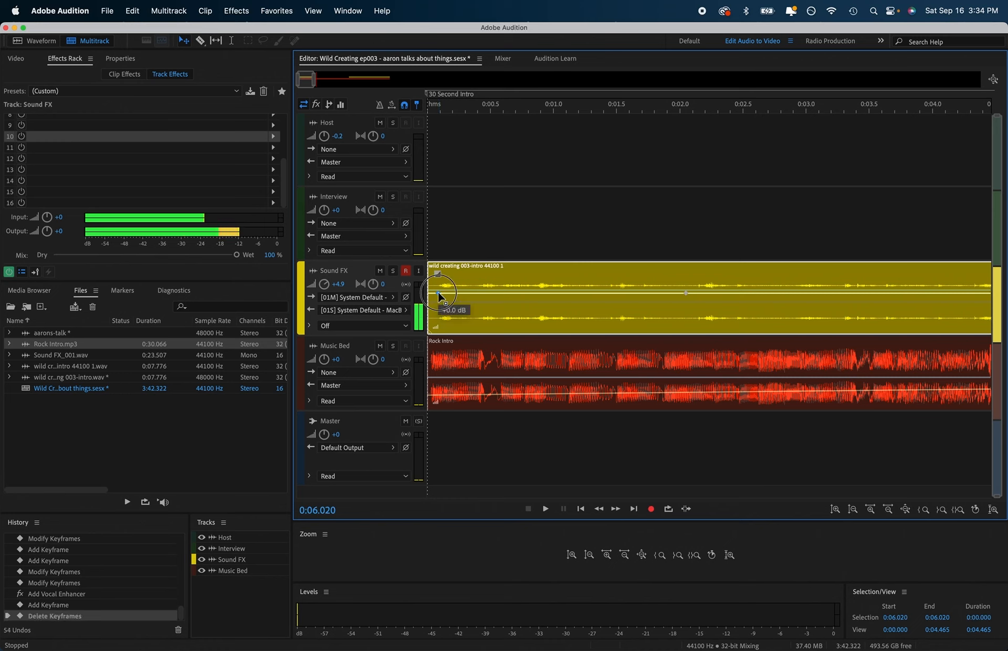
{"action": "key", "text": "super+z"}
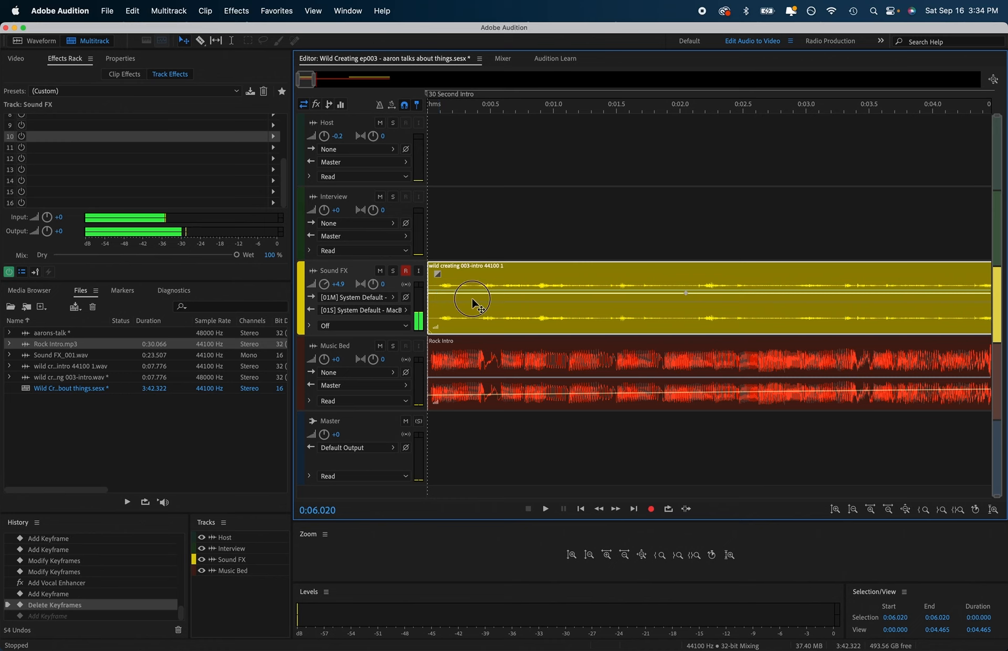
{"action": "left_click", "coordinate": [475, 290]}
{"action": "left_click_drag", "start_coordinate": [476, 292], "coordinate": [472, 292]}
{"action": "key", "text": "super+z"}
{"action": "left_click", "coordinate": [427, 293]}
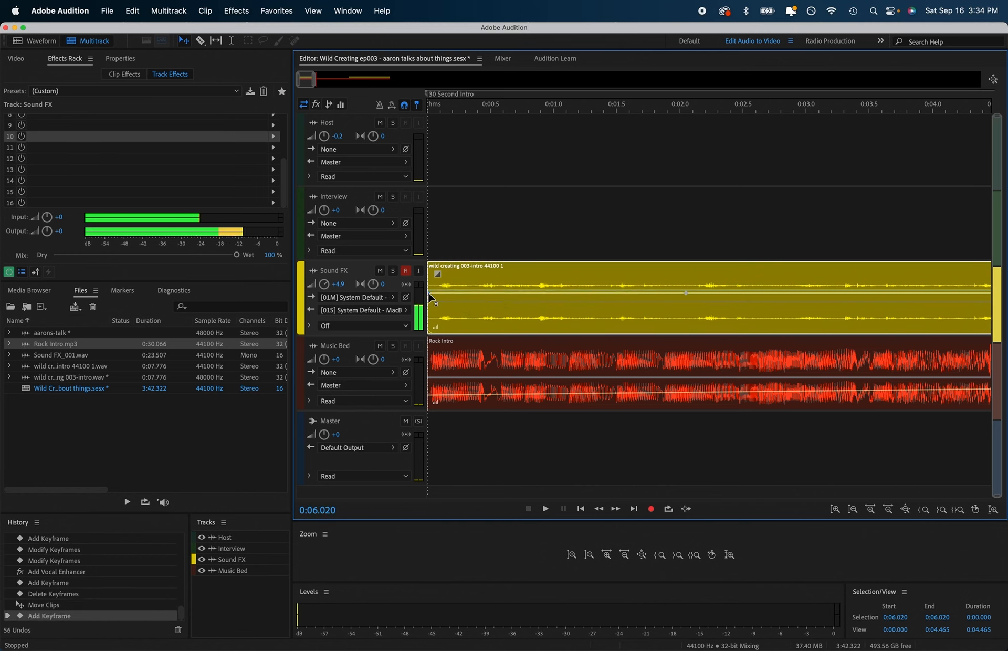
{"action": "key", "text": "super+z"}
{"action": "key", "text": "super+z"}
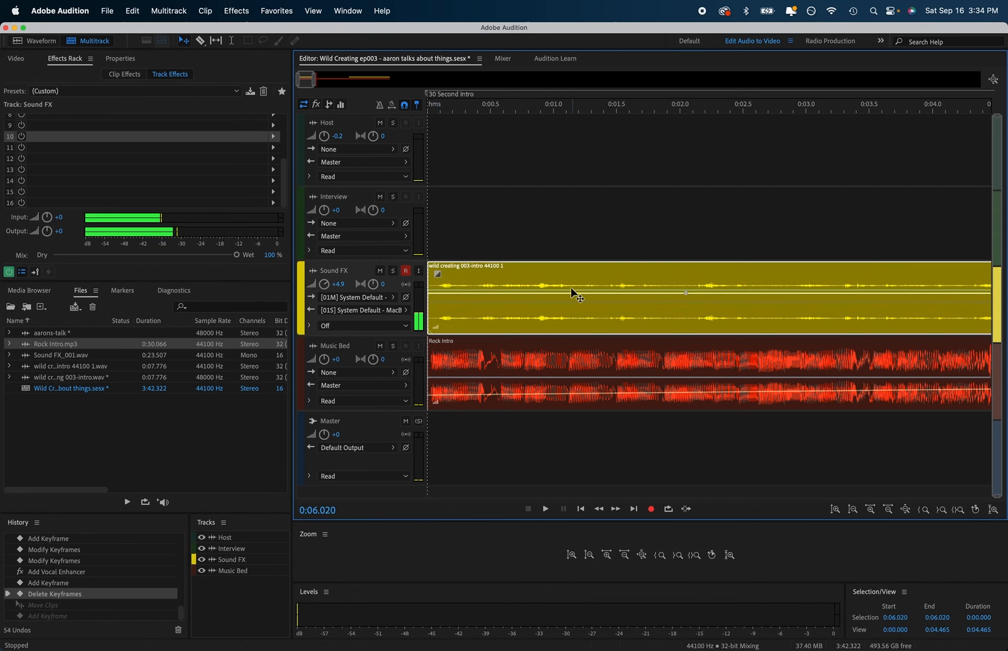
{"action": "left_click", "coordinate": [570, 293]}
{"action": "key", "text": "super+z"}
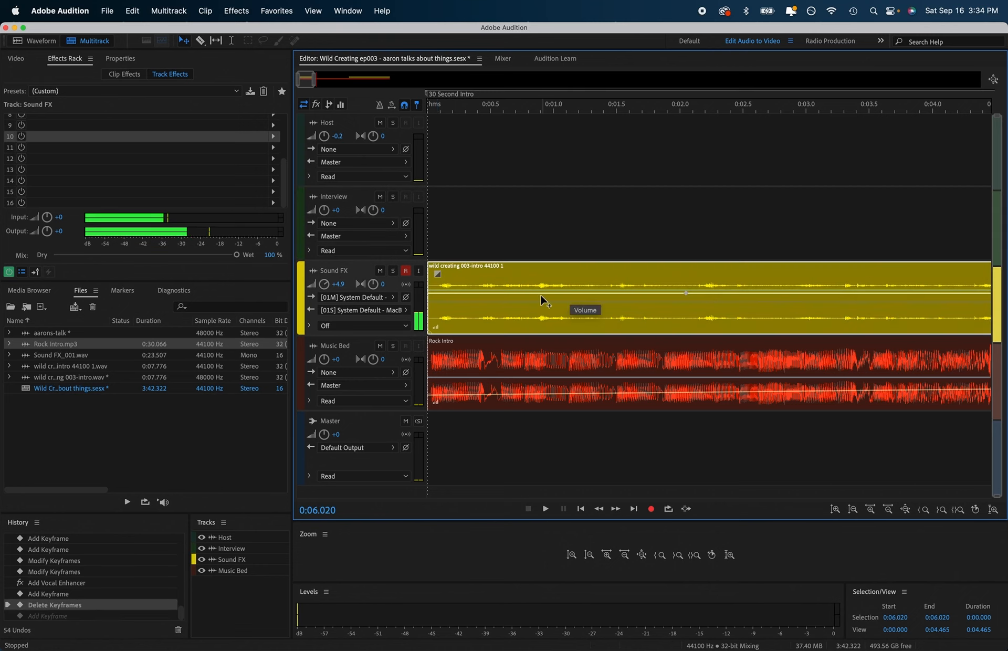
- Add volume keyframes near the start and at about 0:00.6 of the first Sound FX clip, and adjust their positions
{"action": "left_click", "coordinate": [500, 293]}
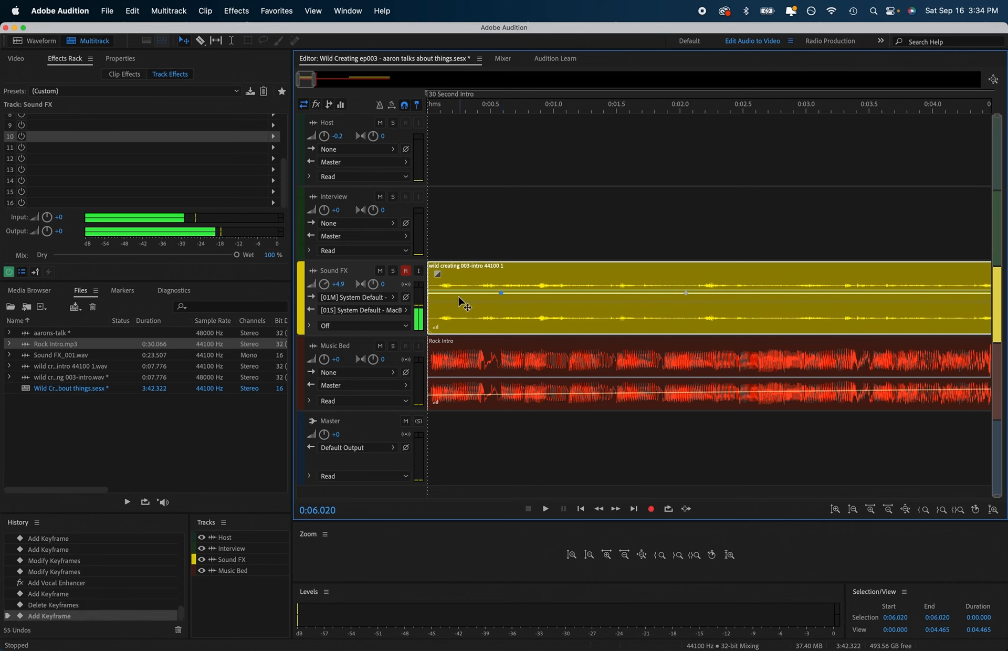
{"action": "left_click", "coordinate": [435, 294]}
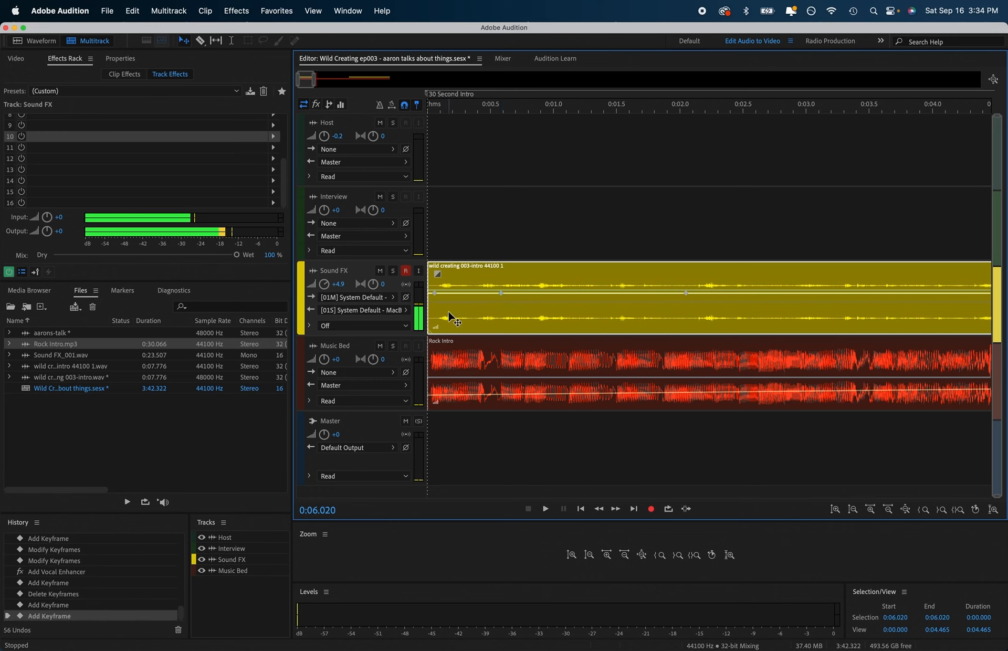
{"action": "left_click_drag", "start_coordinate": [435, 293], "coordinate": [491, 294]}
{"action": "scroll", "coordinate": [517, 296], "scroll_direction": "down", "scroll_amount": 6}
{"action": "key", "text": "super+z"}
- Raise the middle, end and start of the first Sound FX clip's volume envelope to about the same level
{"action": "left_click", "coordinate": [477, 293]}
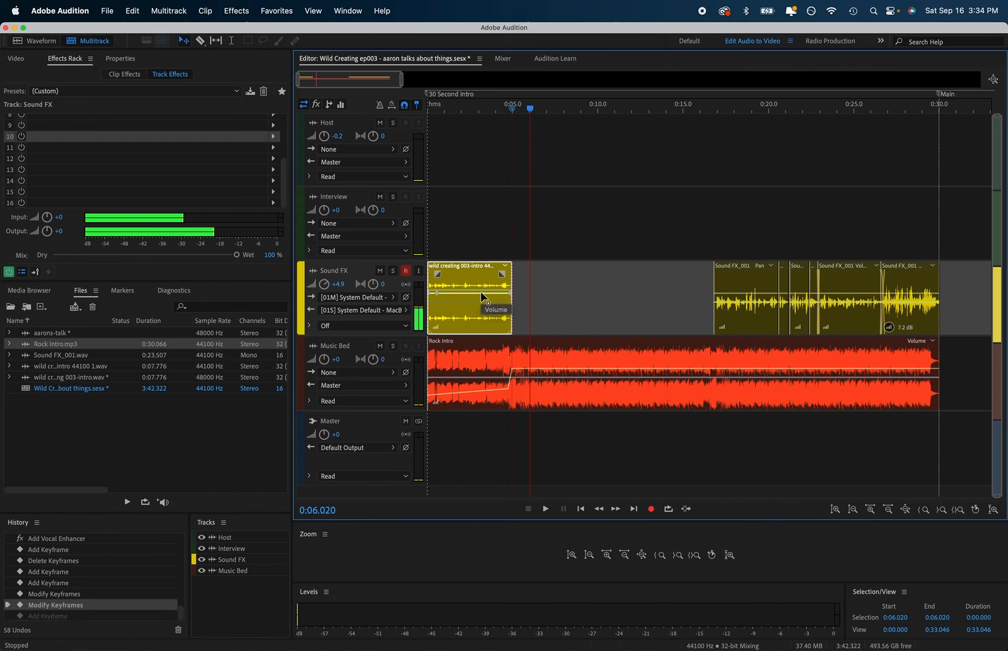
{"action": "left_click_drag", "start_coordinate": [478, 293], "coordinate": [478, 287]}
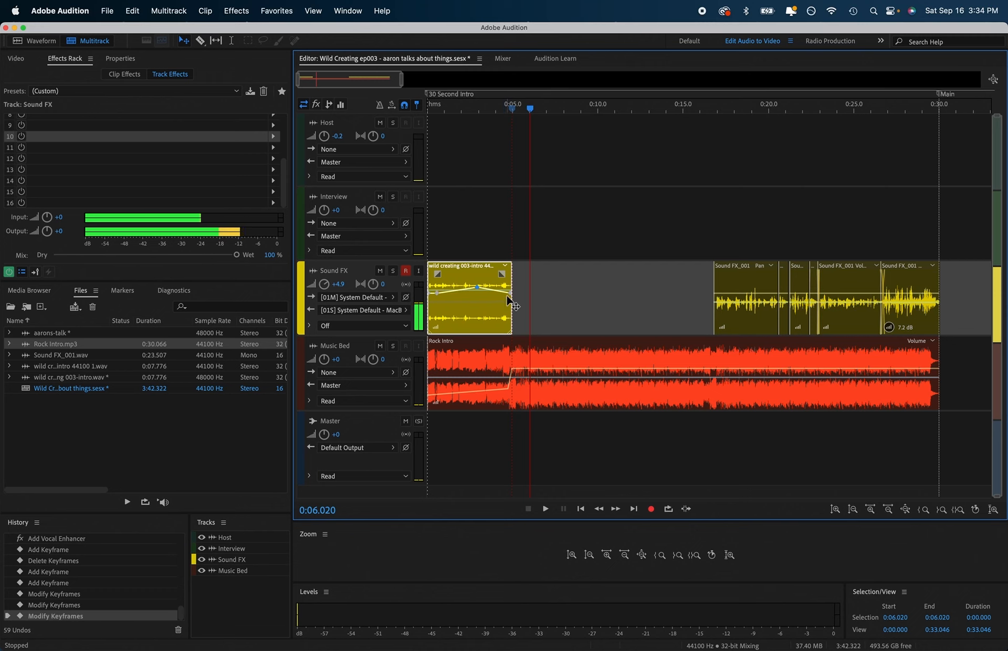
{"action": "left_click_drag", "start_coordinate": [511, 292], "coordinate": [511, 289]}
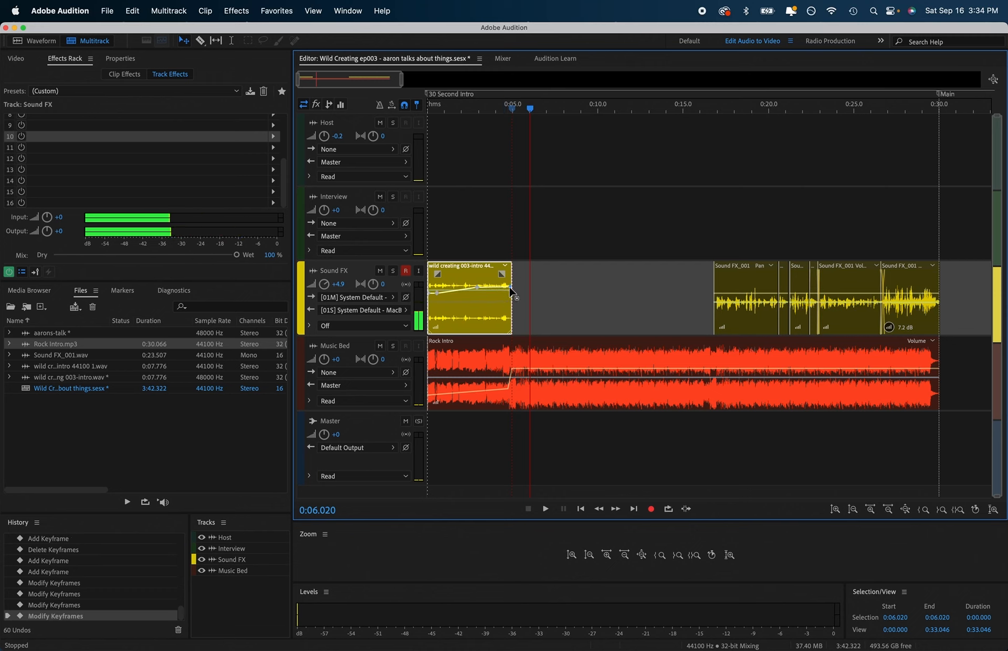
{"action": "left_click_drag", "start_coordinate": [432, 295], "coordinate": [429, 288]}
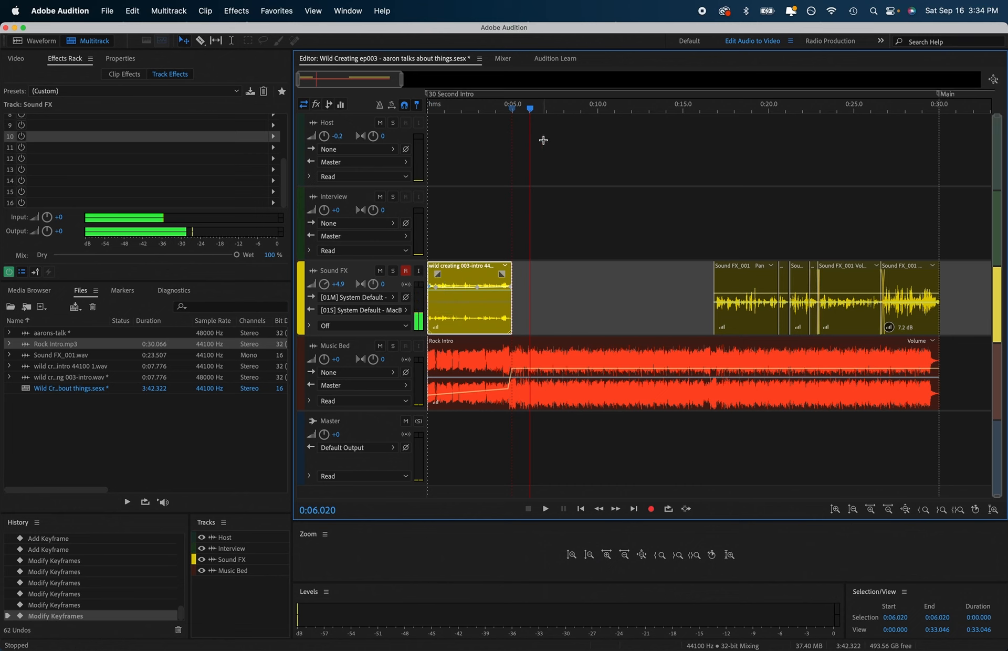
- Play back the intro from the beginning to about 0:16, pausing briefly near 0:10
{"action": "key", "text": "Home"}
{"action": "key", "text": "space"}
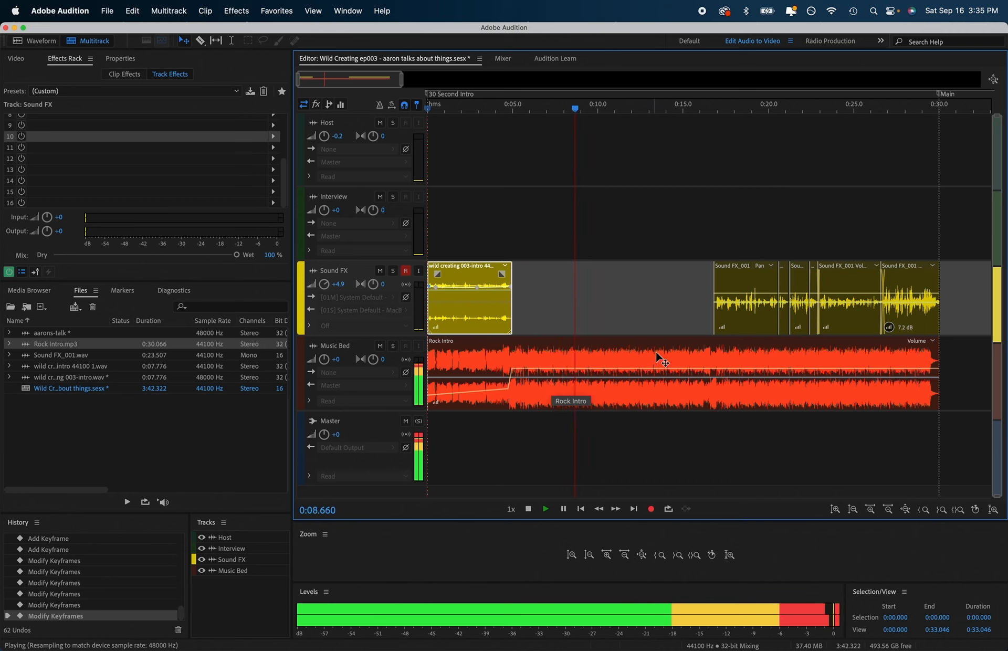
{"action": "key", "text": "space"}
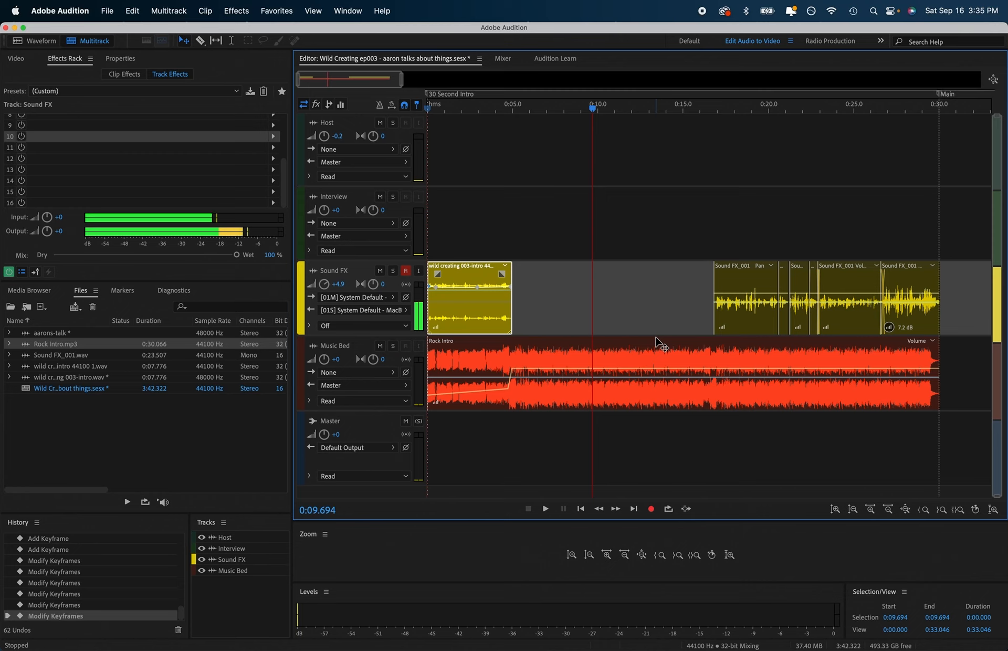
{"action": "left_click", "coordinate": [571, 270]}
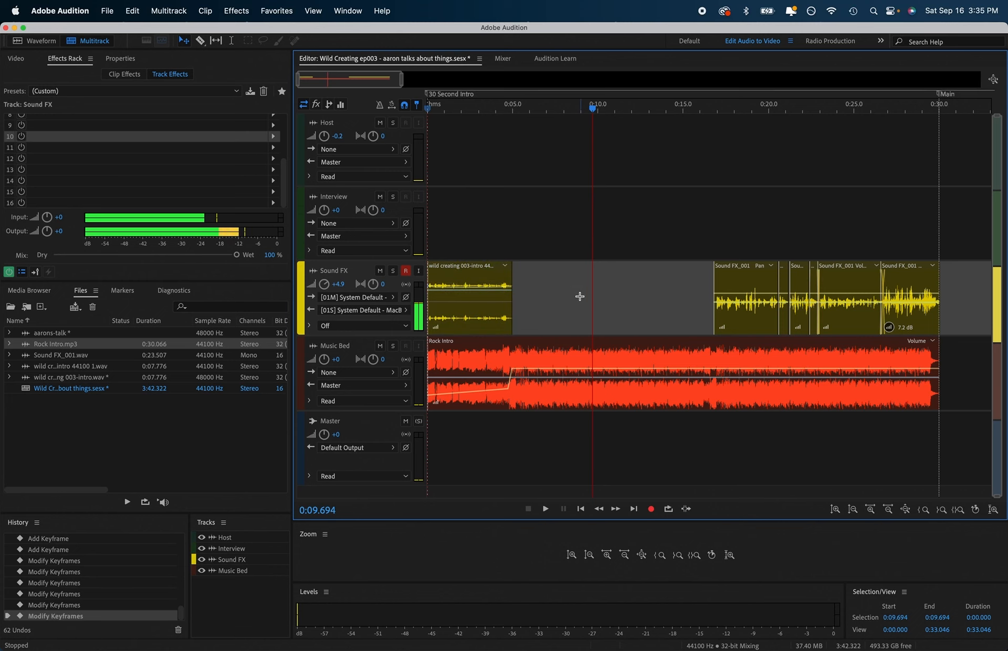
{"action": "key", "text": "space"}
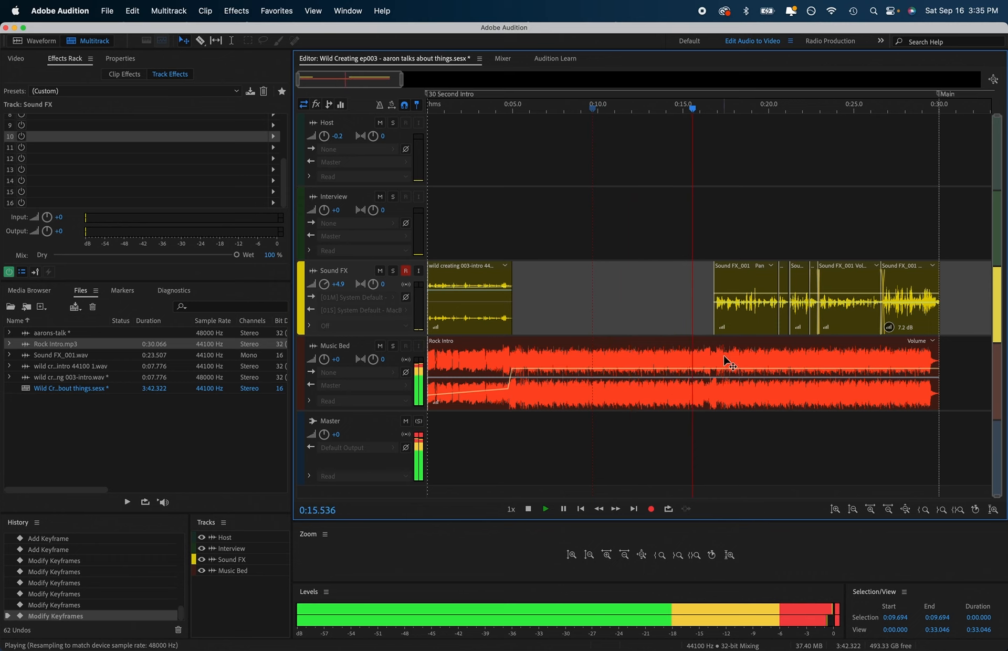
{"action": "key", "text": "space"}
- Add pan keyframes to the Rock Intro clip near 0:17, drop the envelope sharply between them, and play back the voice entry
{"action": "left_click", "coordinate": [718, 371]}
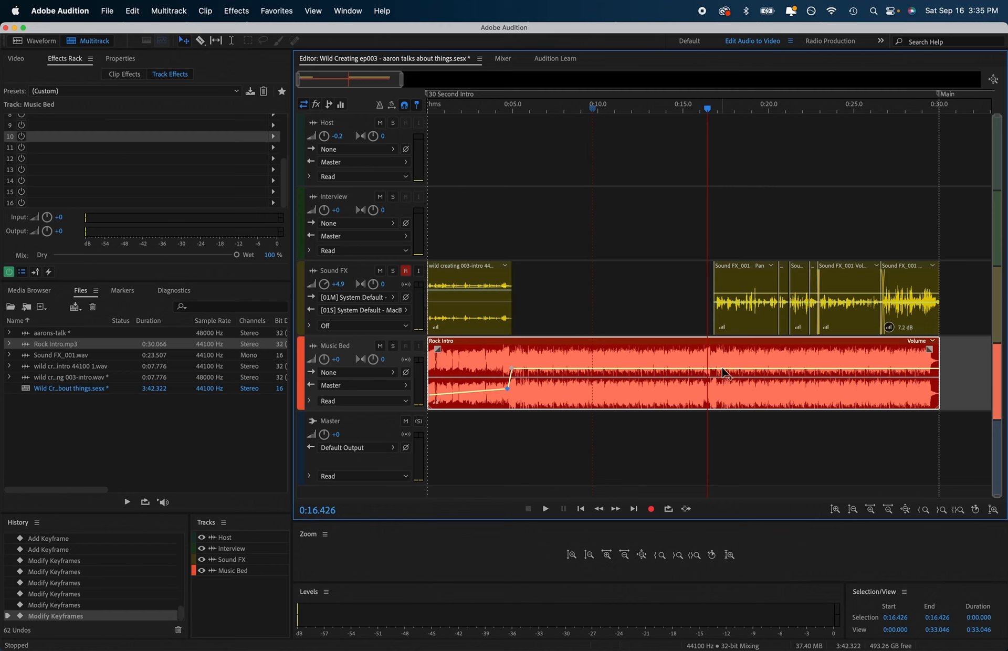
{"action": "left_click", "coordinate": [719, 378]}
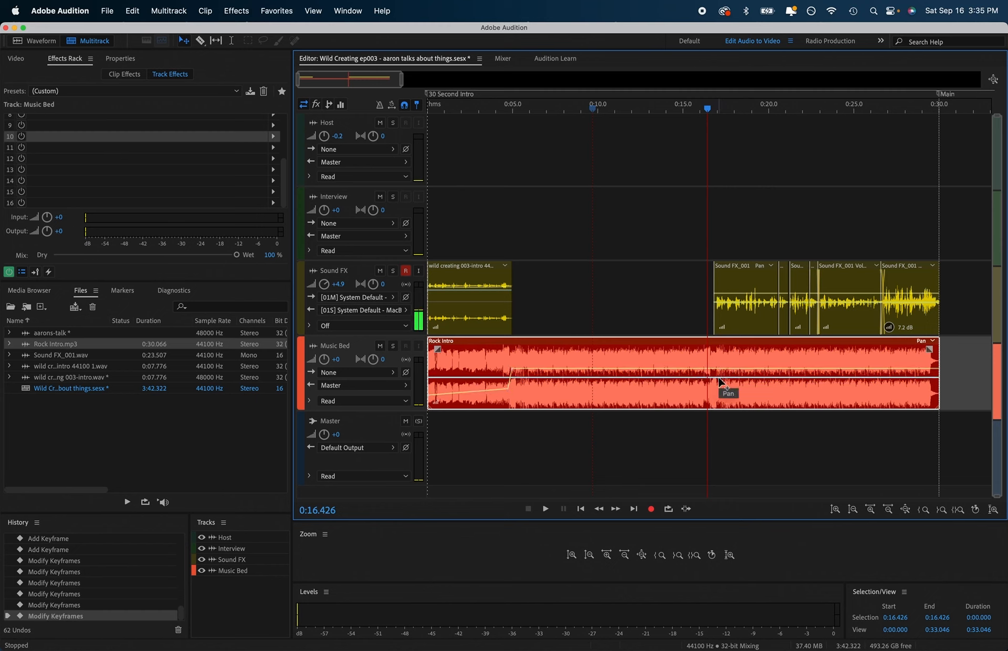
{"action": "left_click_drag", "start_coordinate": [719, 379], "coordinate": [727, 403]}
{"action": "key", "text": "space"}
{"action": "key", "text": "space"}
{"action": "key", "text": "space"}
{"action": "key", "text": "space"}
{"action": "key", "text": "space"}
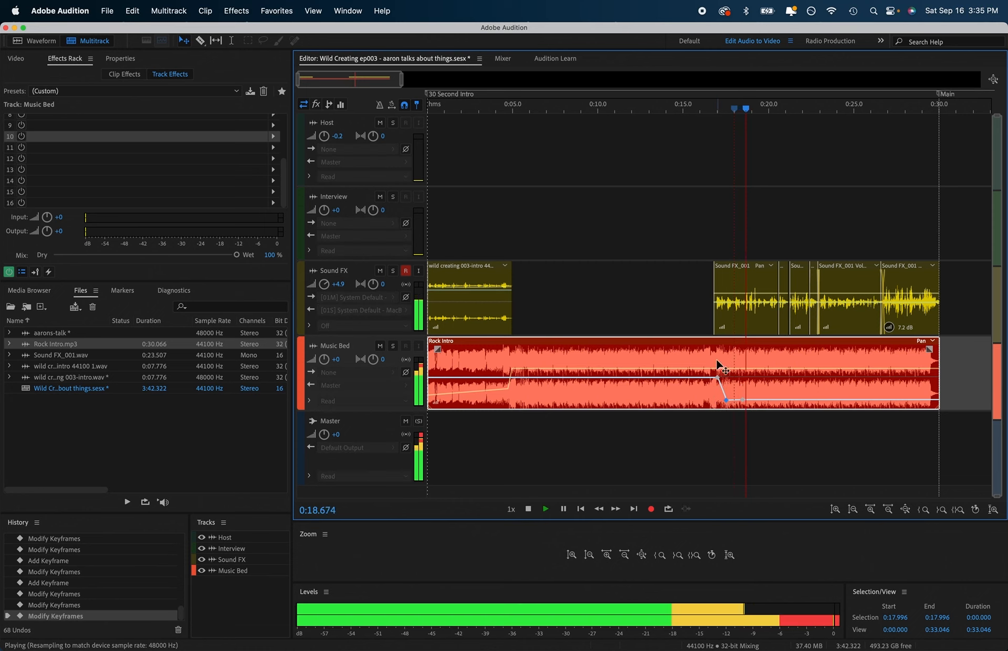
{"action": "key", "text": "space"}
- Lower the Rock Intro clip's pan envelope further from about 0:18.5, and play back to about 0:21
{"action": "left_click_drag", "start_coordinate": [751, 400], "coordinate": [741, 405]}
{"action": "key", "text": "space"}
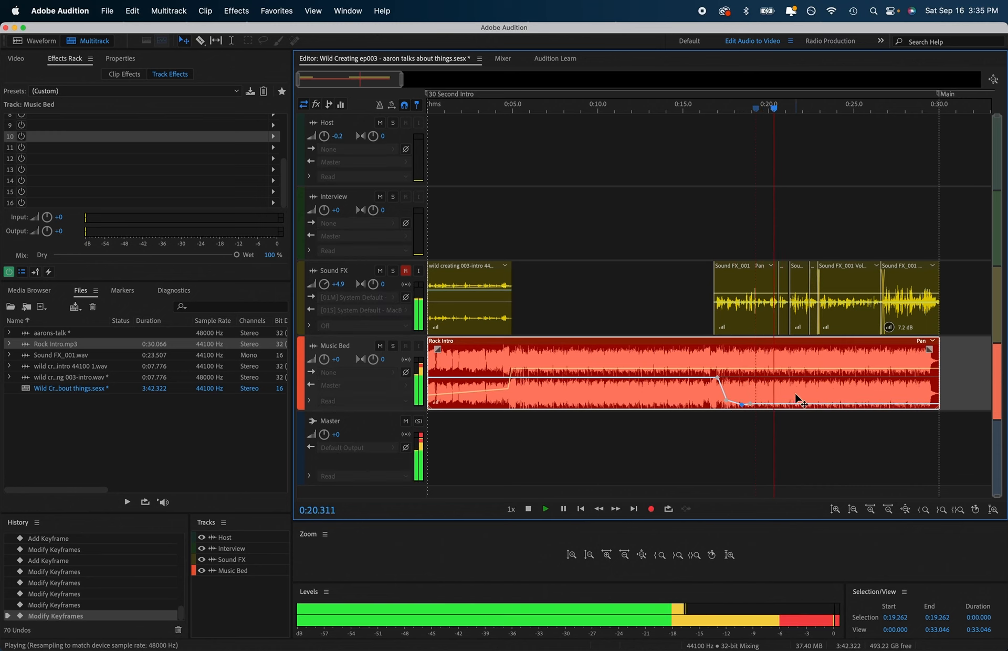
{"action": "key", "text": "space"}
{"action": "key", "text": "space"}
{"action": "key", "text": "space"}
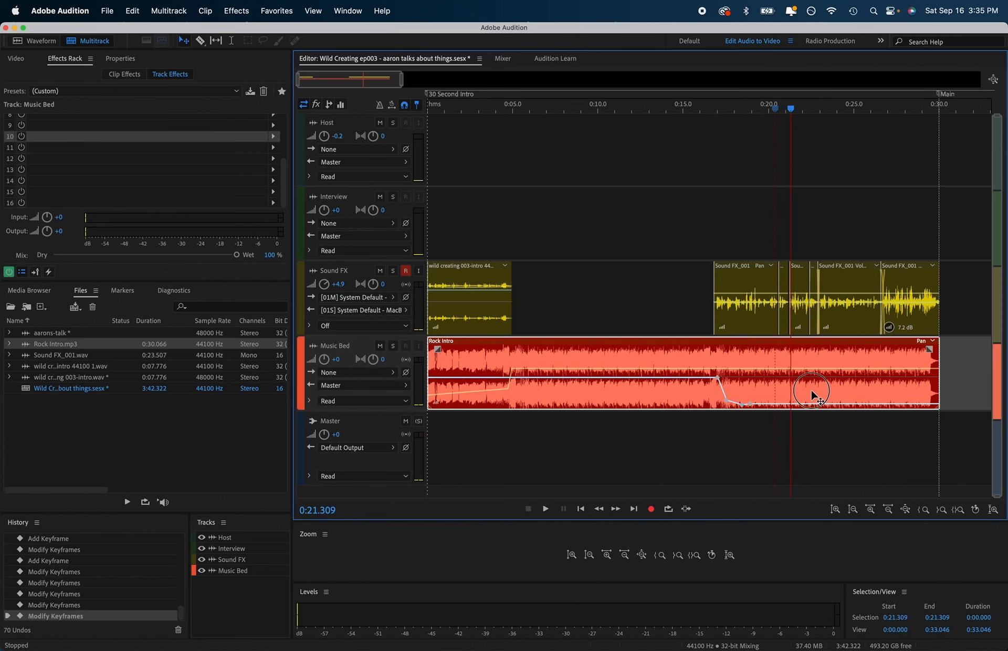
- Move the start of the Rock Intro pan drop back to about 0:16.3, and lower the envelope further at about 0:21
{"action": "left_click_drag", "start_coordinate": [718, 378], "coordinate": [727, 403]}
{"action": "key", "text": "space"}
{"action": "key", "text": "space"}
{"action": "left_click", "coordinate": [789, 403]}
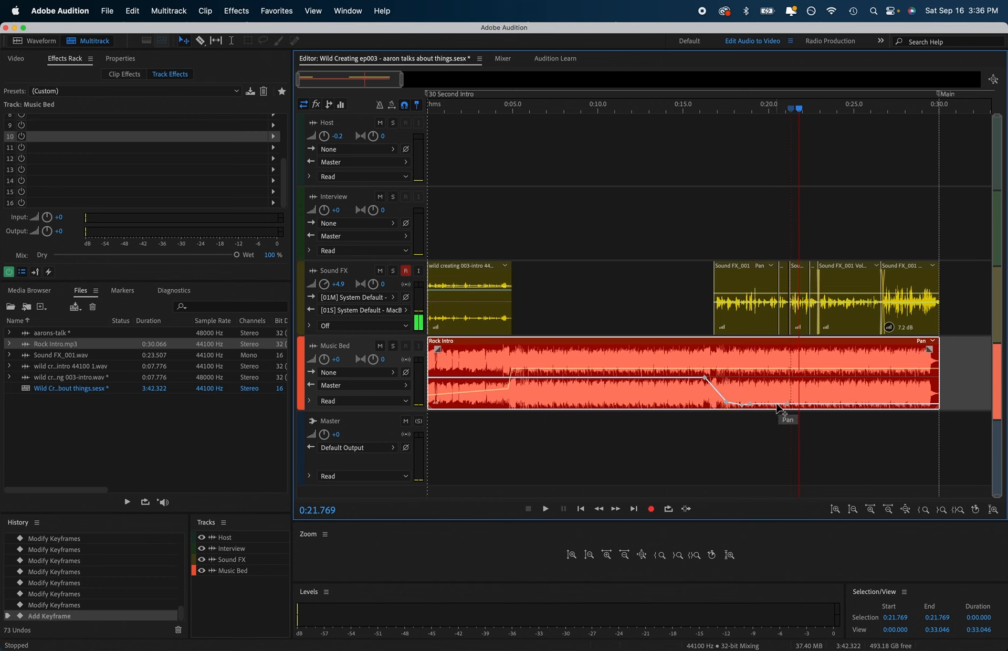
{"action": "mouse_move", "coordinate": [778, 406]}
{"action": "left_mouse_down"}
{"action": "mouse_move", "coordinate": [749, 407]}
{"action": "mouse_move", "coordinate": [785, 416]}
{"action": "left_mouse_up"}
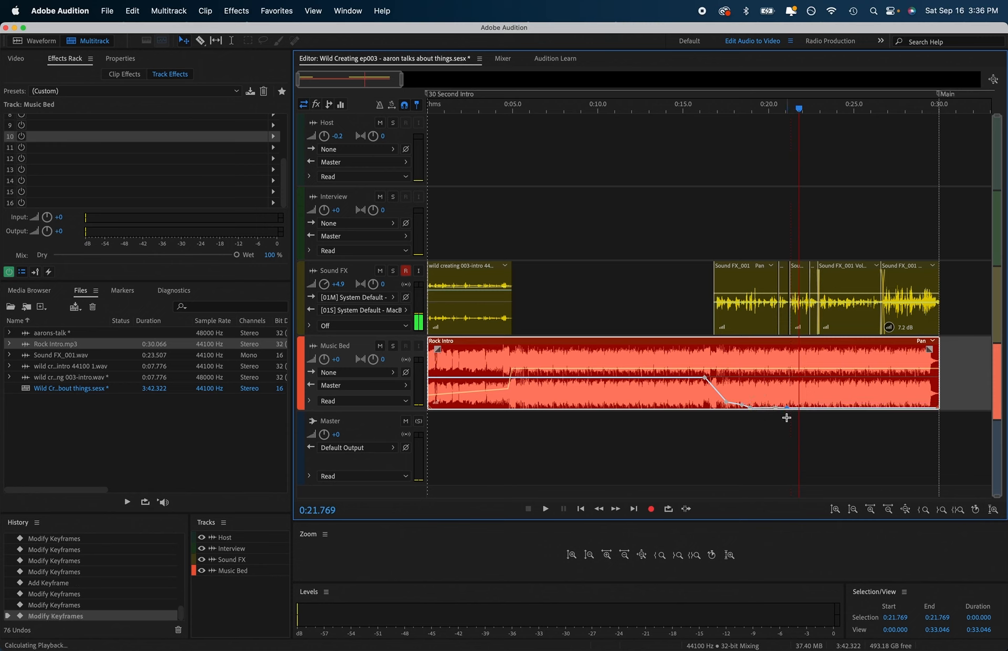
- Add volume keyframes to the Rock Intro clip near 0:16.6 and 0:18, drop the envelope between them, and play back from about 0:14.5
{"action": "key", "text": "space"}
{"action": "key", "text": "space"}
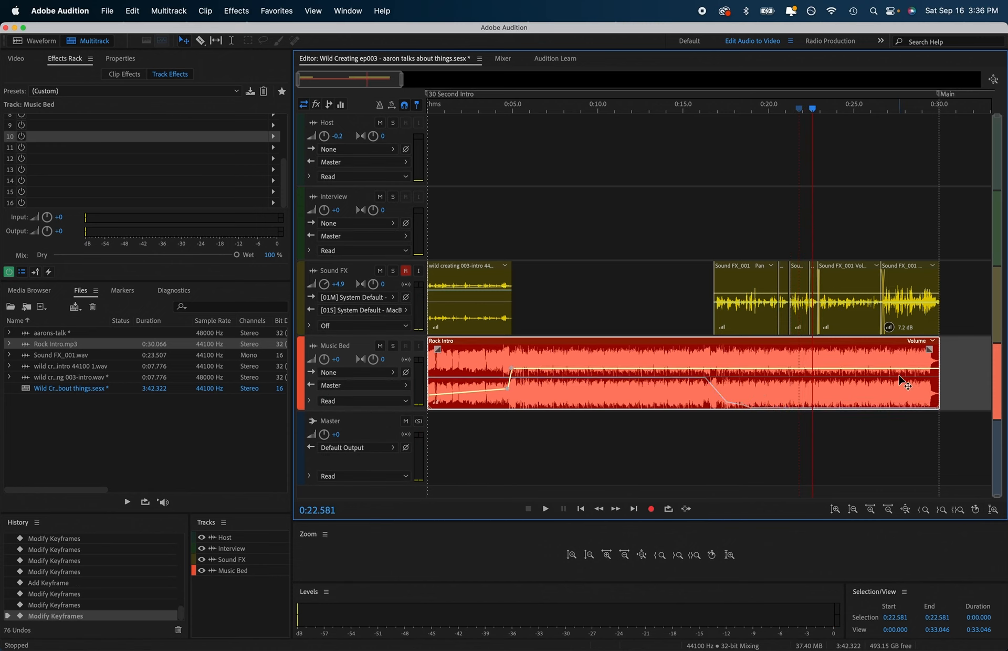
{"action": "left_click", "coordinate": [725, 368]}
{"action": "left_click_drag", "start_coordinate": [733, 368], "coordinate": [710, 368]}
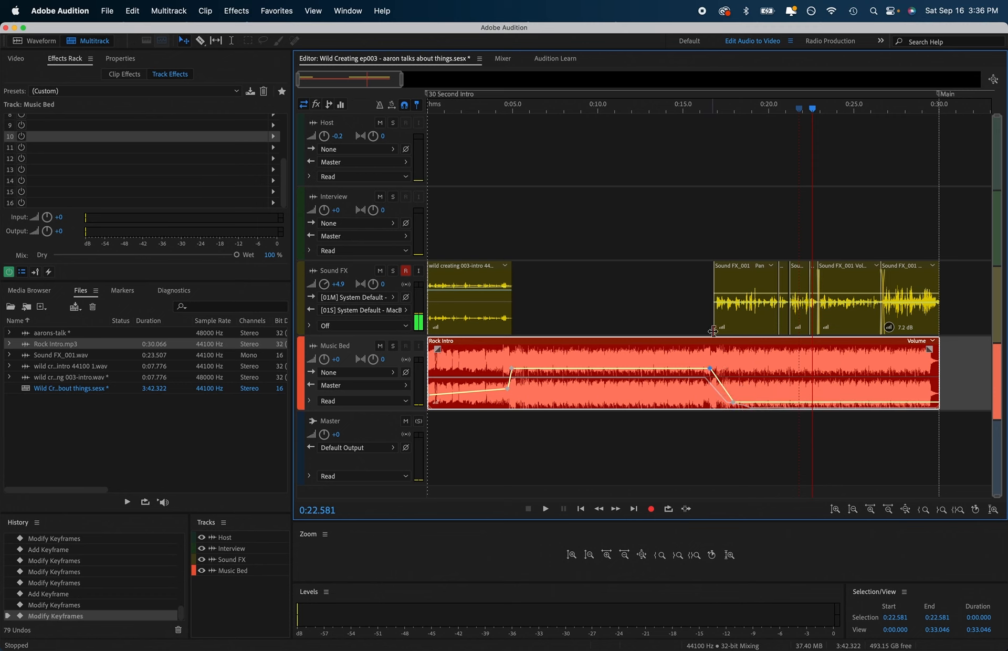
{"action": "left_click", "coordinate": [698, 119]}
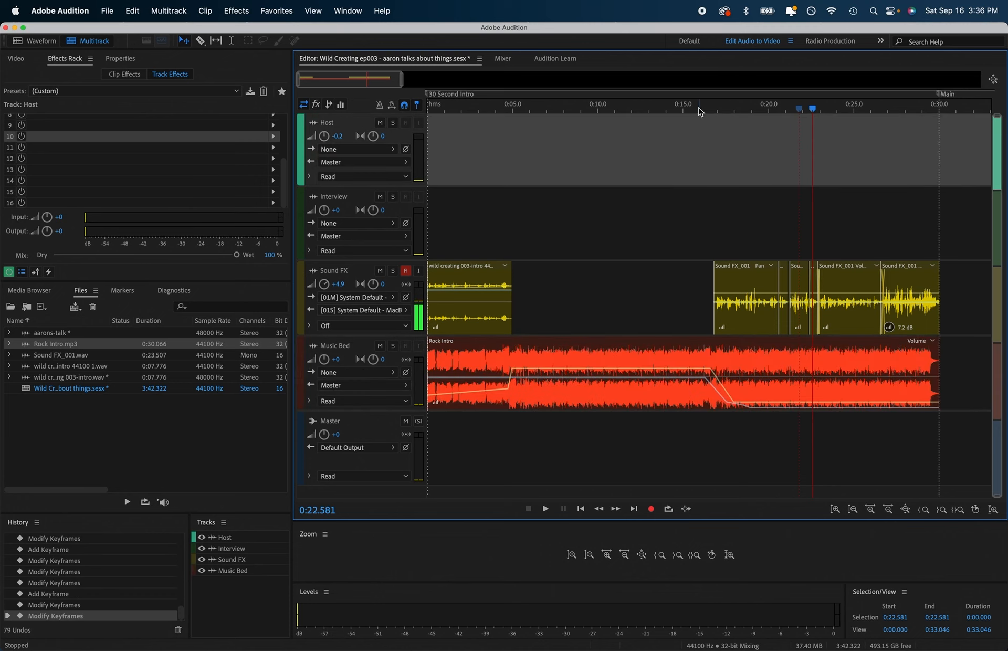
{"action": "left_click", "coordinate": [710, 368]}
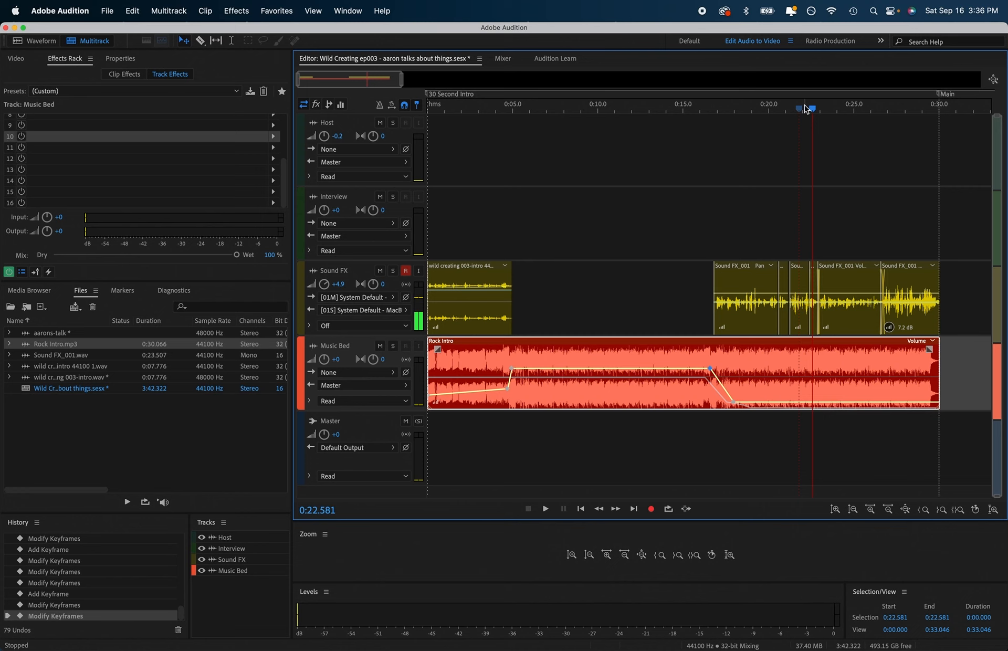
{"action": "left_click_drag", "start_coordinate": [806, 109], "coordinate": [675, 110]}
{"action": "key", "text": "space"}
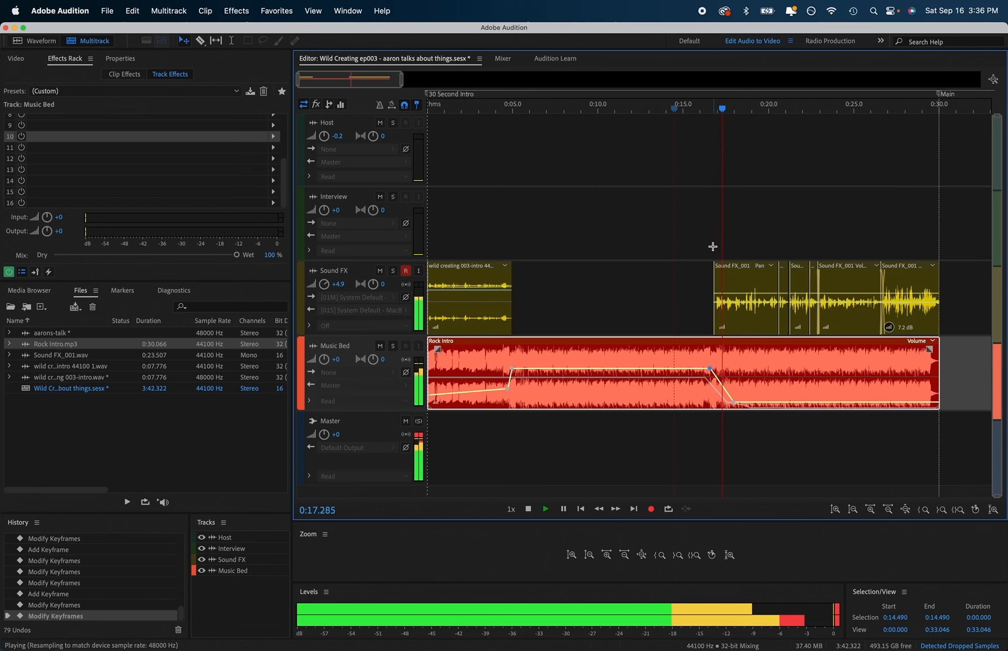
{"action": "key", "text": "space"}
- Delete the extra low Rock Intro volume keyframe, and reshape the drop to run from about 0:15.6 to 0:17.2, ending near -15.9 dB
{"action": "left_click_drag", "start_coordinate": [733, 403], "coordinate": [744, 395]}
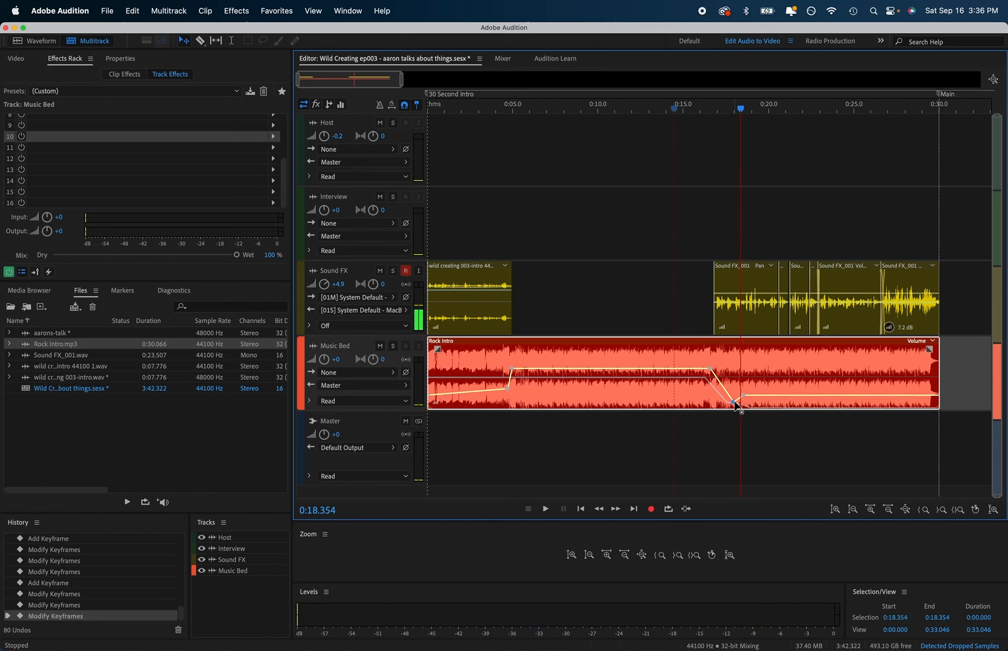
{"action": "mouse_move", "coordinate": [735, 405]}
{"action": "key", "text": "Delete"}
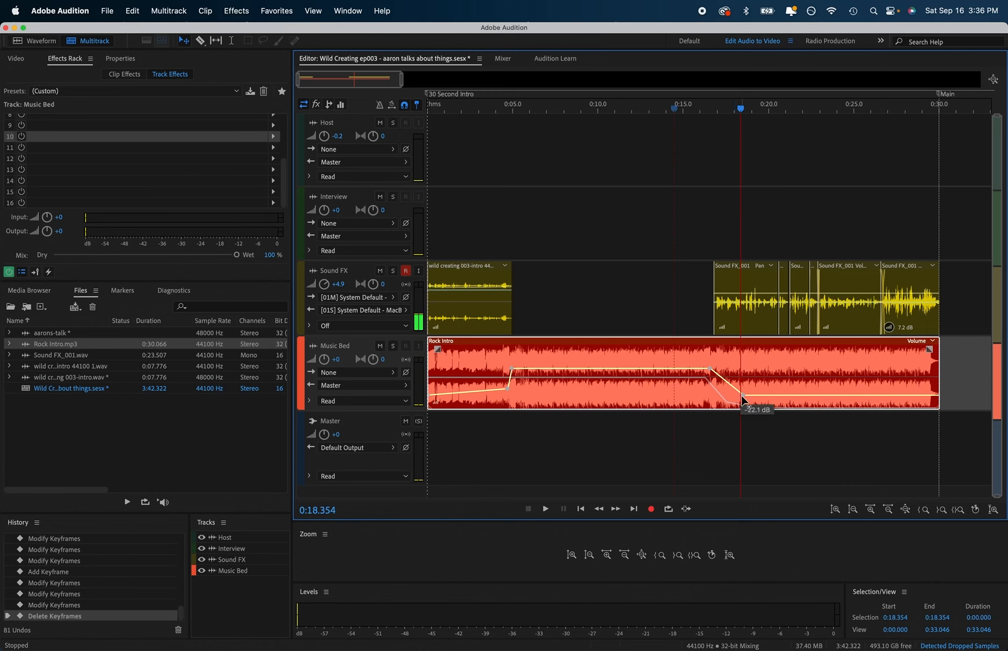
{"action": "left_click_drag", "start_coordinate": [737, 397], "coordinate": [722, 390]}
{"action": "left_click_drag", "start_coordinate": [709, 369], "coordinate": [693, 369]}
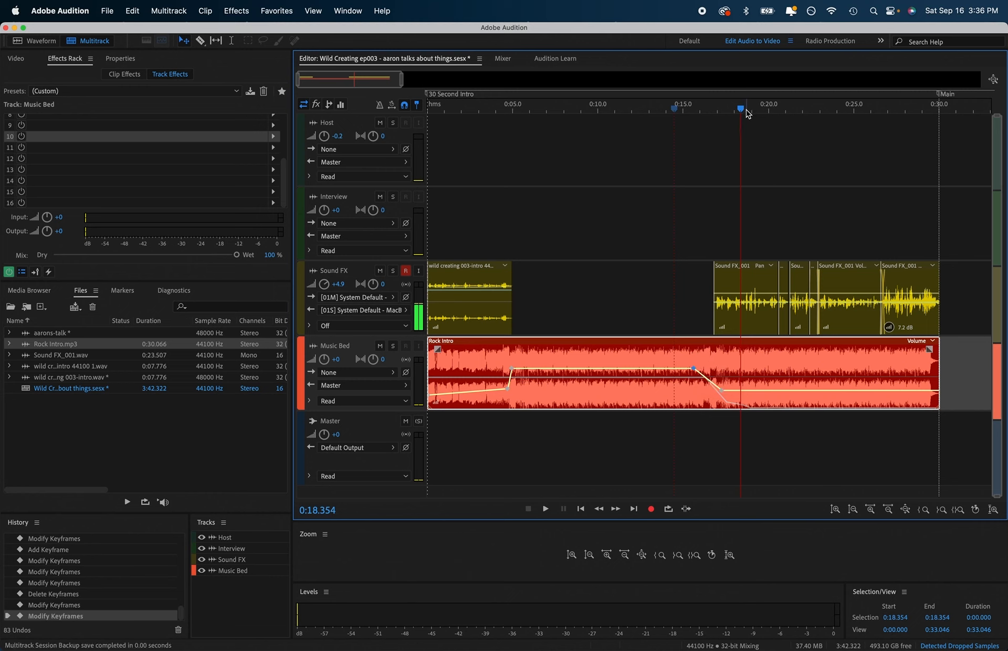
- Play back from about 0:13 to 0:25 while moving the Rock Intro volume drop's start to about 0:13.3 and its end to about 0:17
{"action": "left_click", "coordinate": [652, 140]}
{"action": "key", "text": "space"}
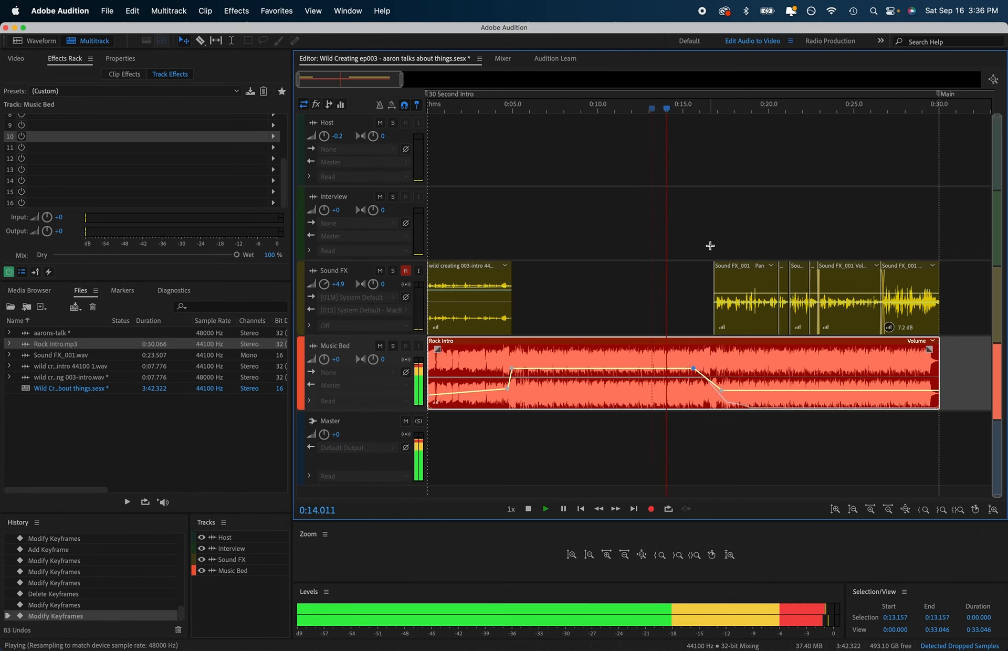
{"action": "left_click_drag", "start_coordinate": [693, 369], "coordinate": [654, 368]}
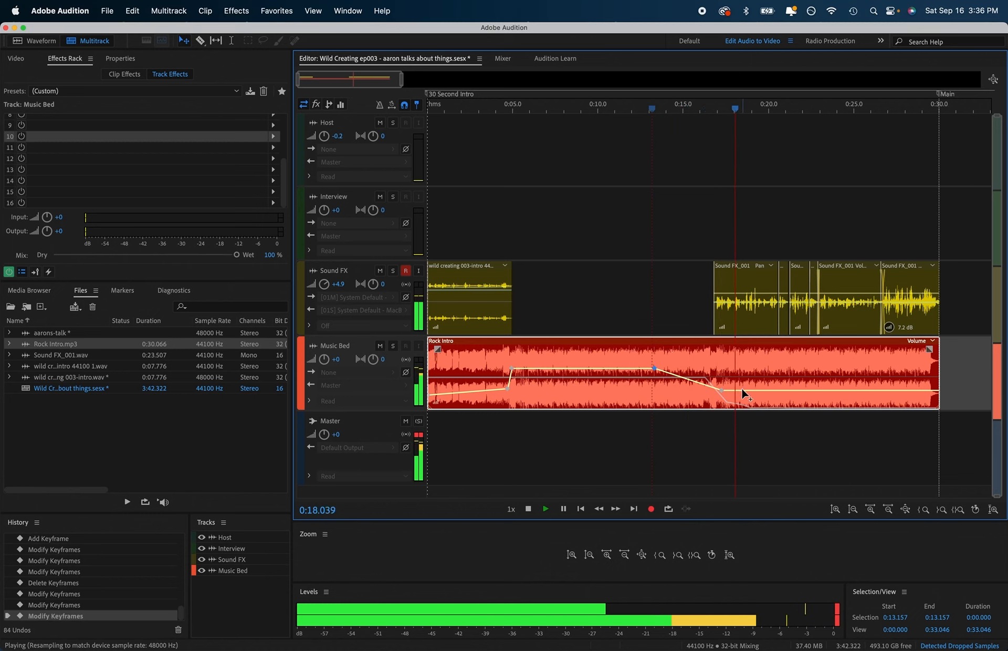
{"action": "left_click_drag", "start_coordinate": [723, 390], "coordinate": [719, 391]}
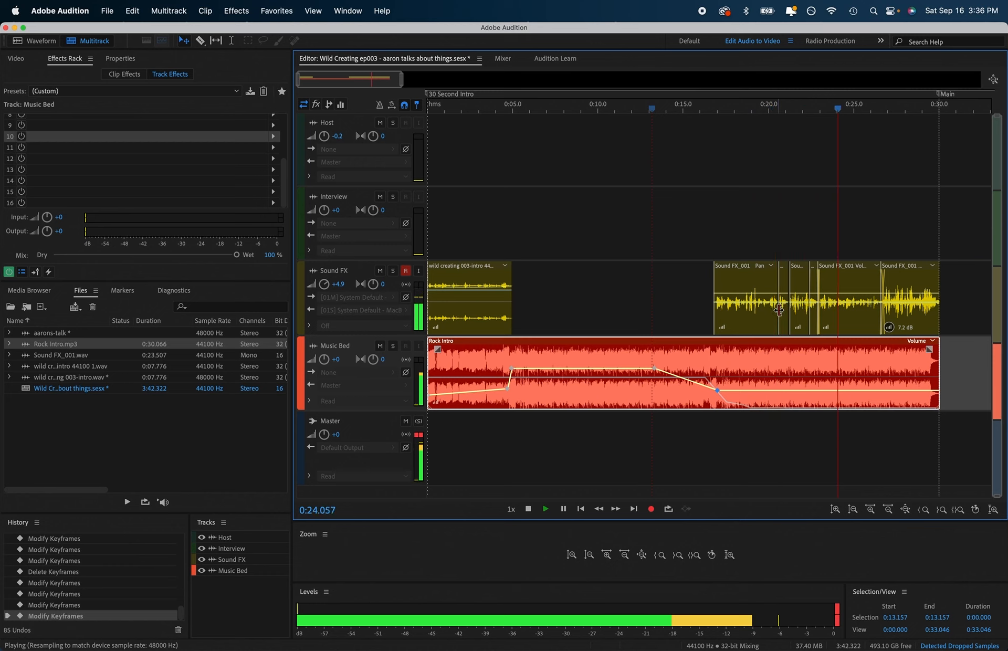
{"action": "key", "text": "space"}
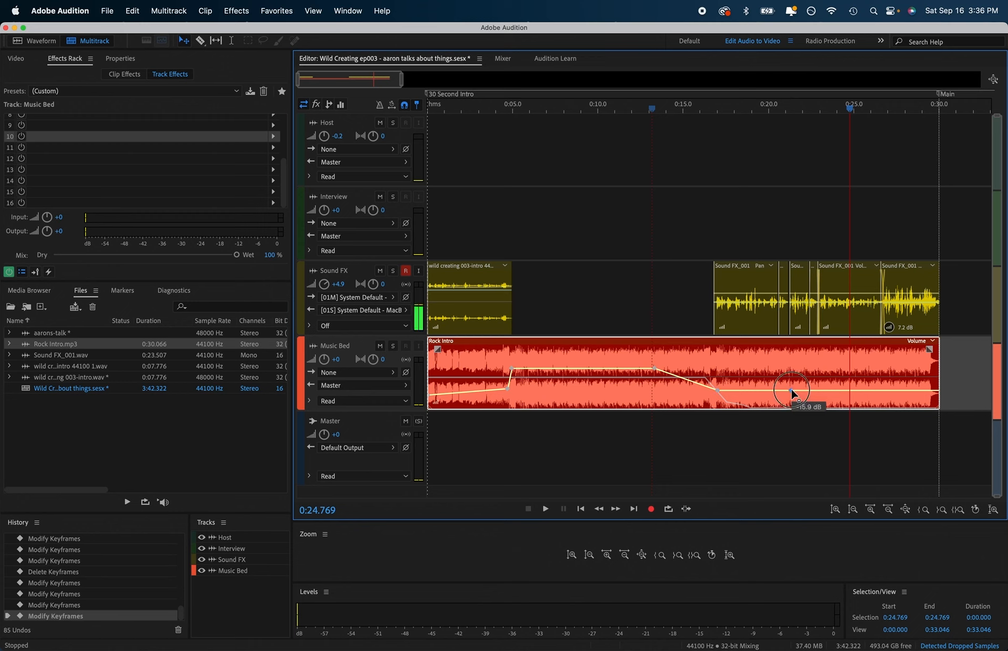
- Lower the Rock Intro volume at a new keyframe near 0:21.4 and at the 0:17 keyframe, and play back the voice section
{"action": "left_click_drag", "start_coordinate": [792, 390], "coordinate": [792, 399]}
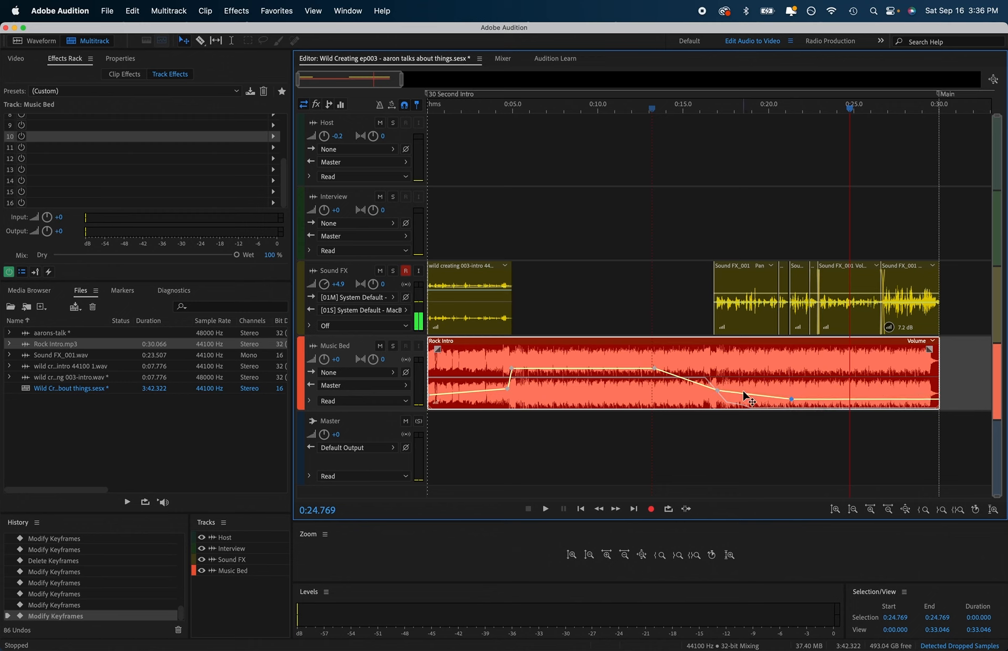
{"action": "left_click_drag", "start_coordinate": [718, 392], "coordinate": [717, 398]}
{"action": "left_click_drag", "start_coordinate": [850, 109], "coordinate": [705, 111]}
{"action": "key", "text": "space"}
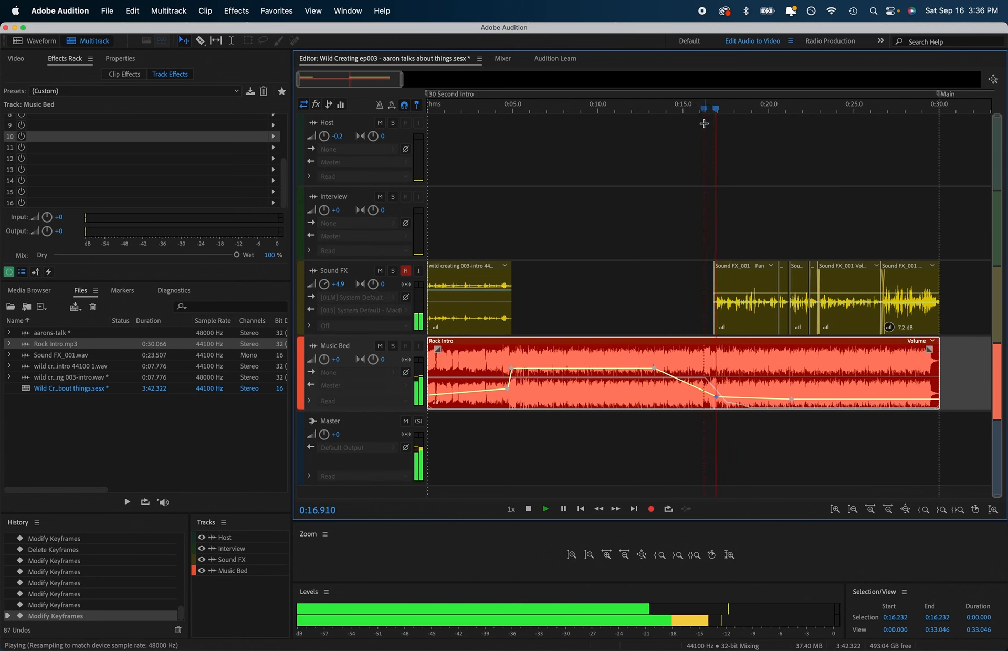
{"action": "key", "text": "space"}
{"action": "key", "text": "space"}
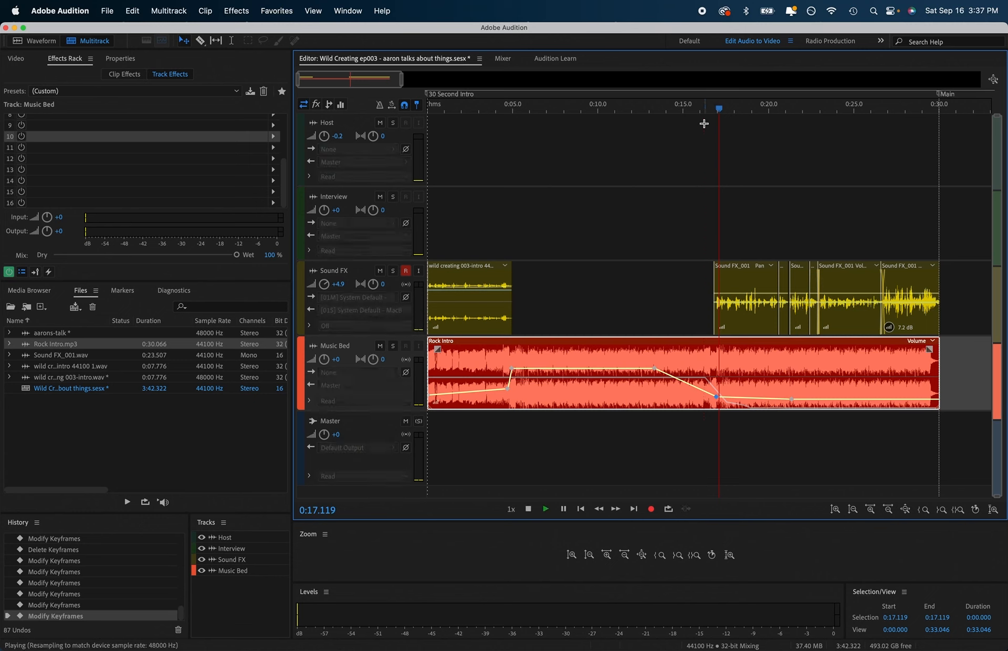
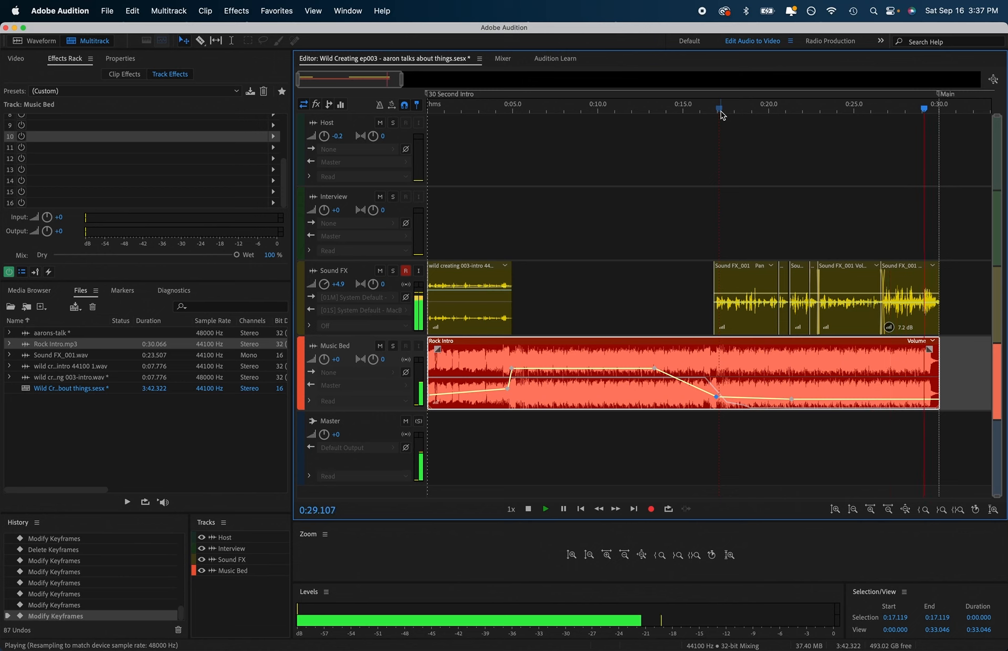
- Play back the last Sound FX_001 clip from about 0:25, and add a volume keyframe to it near 0:27.8
{"action": "left_click", "coordinate": [886, 297]}
{"action": "left_click_drag", "start_coordinate": [944, 111], "coordinate": [855, 108]}
{"action": "key", "text": "space"}
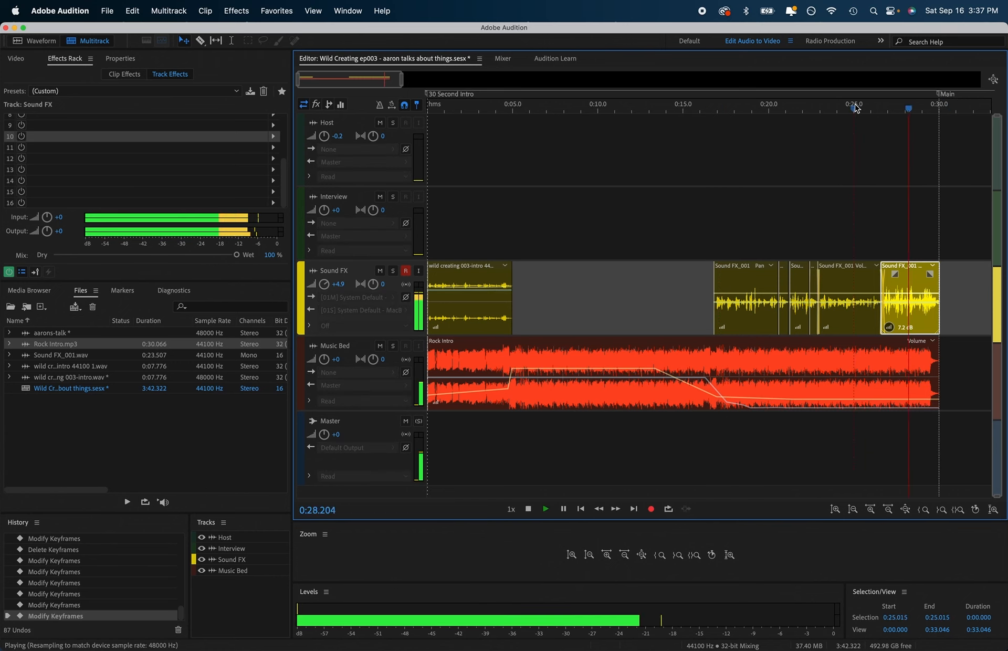
{"action": "left_click", "coordinate": [902, 293]}
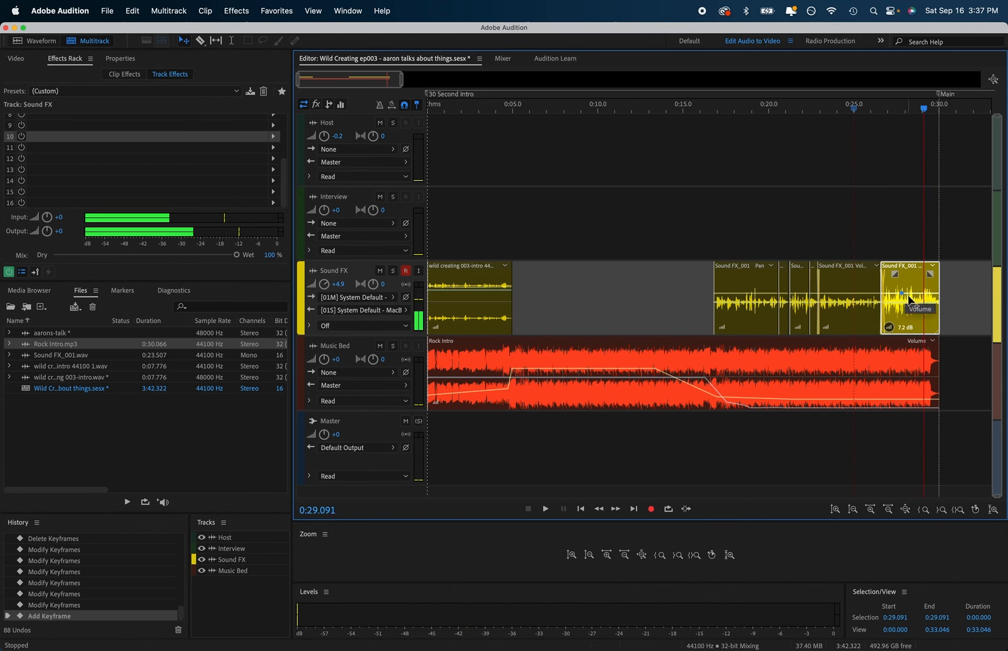
{"action": "left_click", "coordinate": [283, 12]}
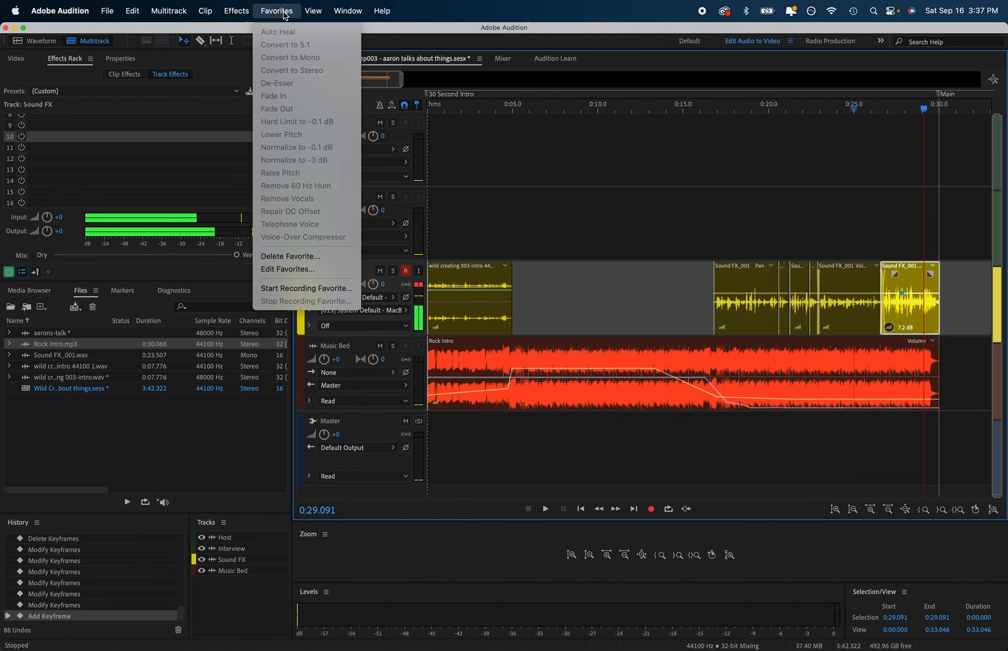
{"action": "left_click", "coordinate": [618, 150]}
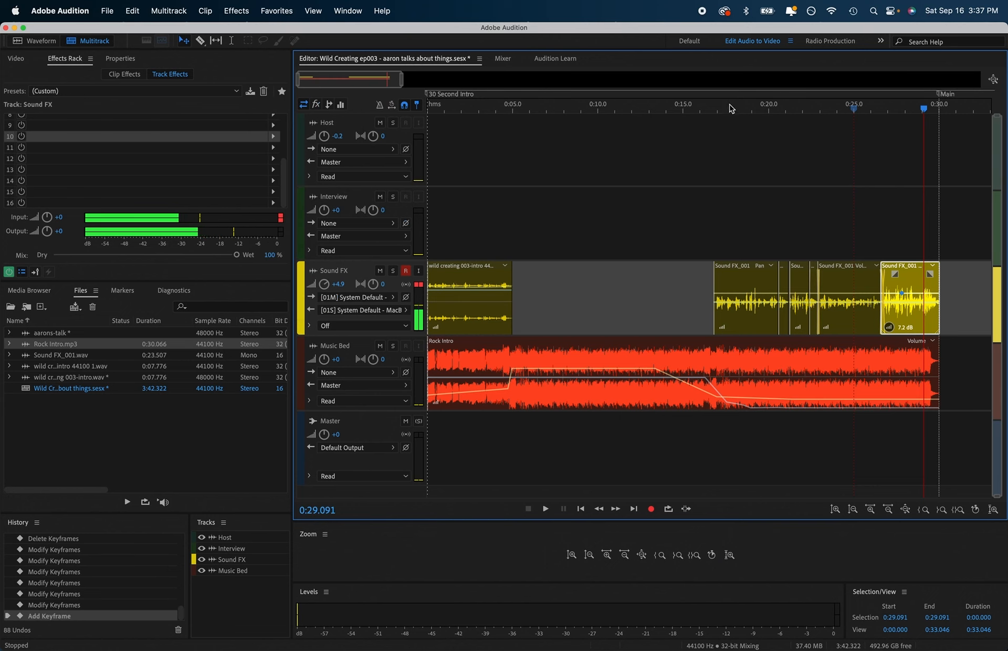
{"action": "key", "text": "space"}
{"action": "key", "text": "space"}
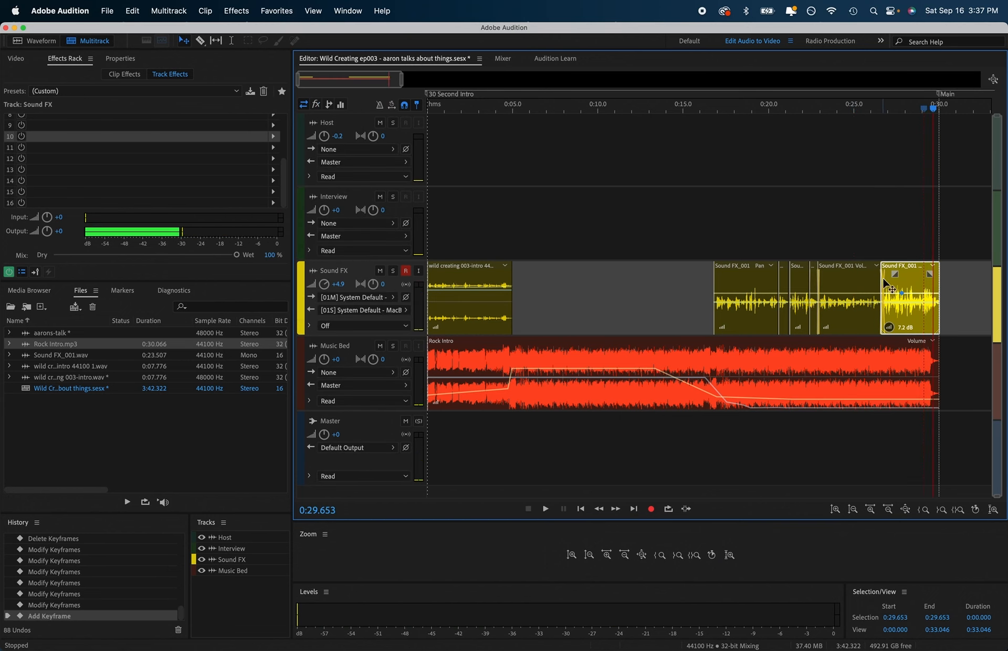
{"action": "left_click", "coordinate": [292, 11]}
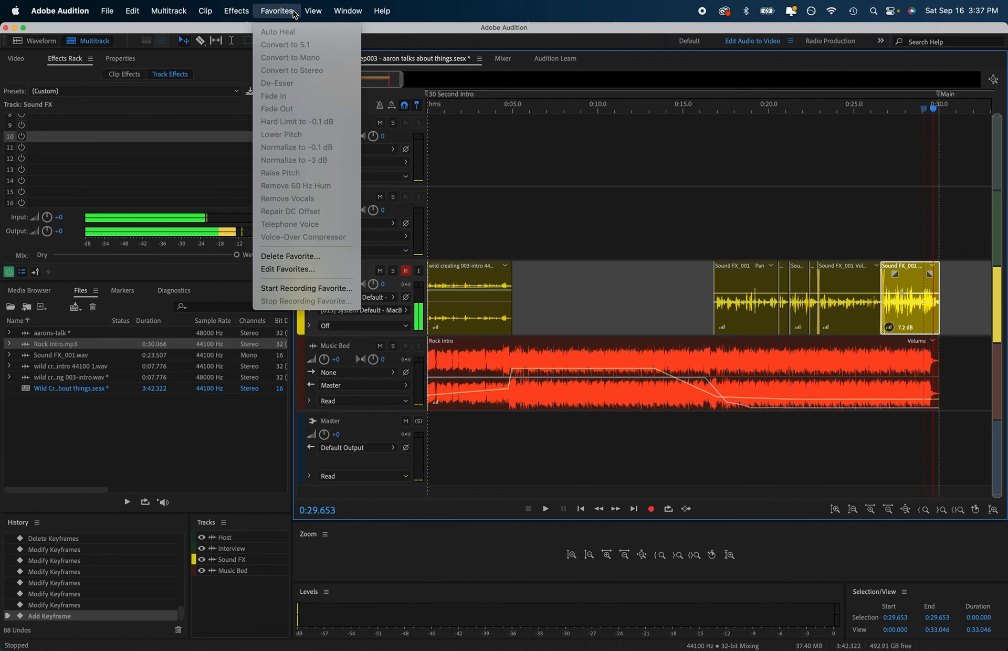
{"action": "left_click", "coordinate": [855, 345]}
- Add the DeNoise effect to the Sound FX track, using the Light Noise Reduction preset
{"action": "scroll", "coordinate": [858, 355], "scroll_direction": "up", "scroll_amount": 7}
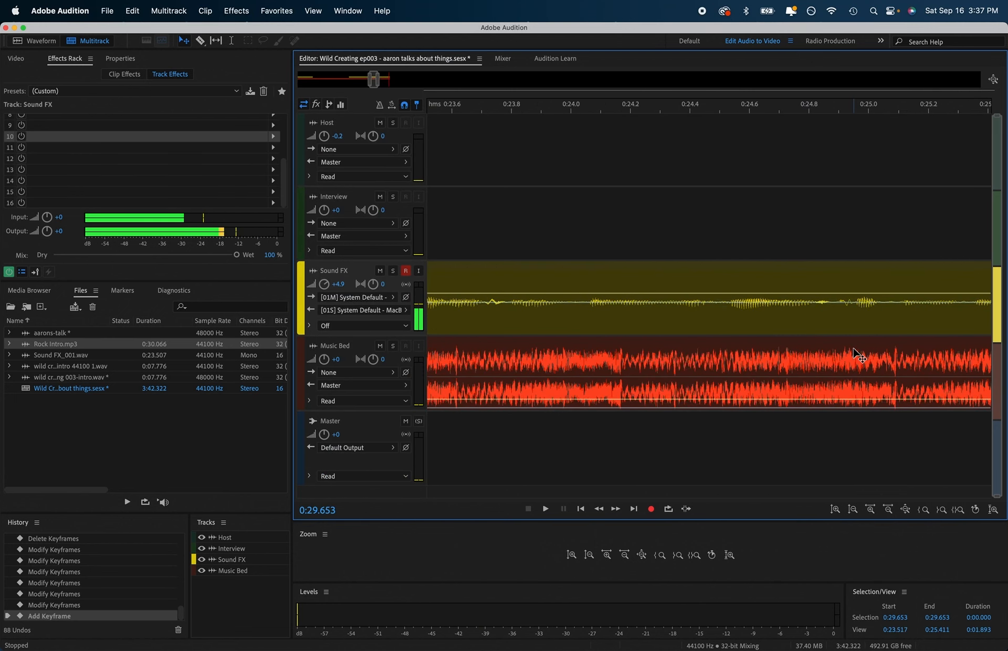
{"action": "scroll", "coordinate": [858, 354], "scroll_direction": "right", "scroll_amount": 10}
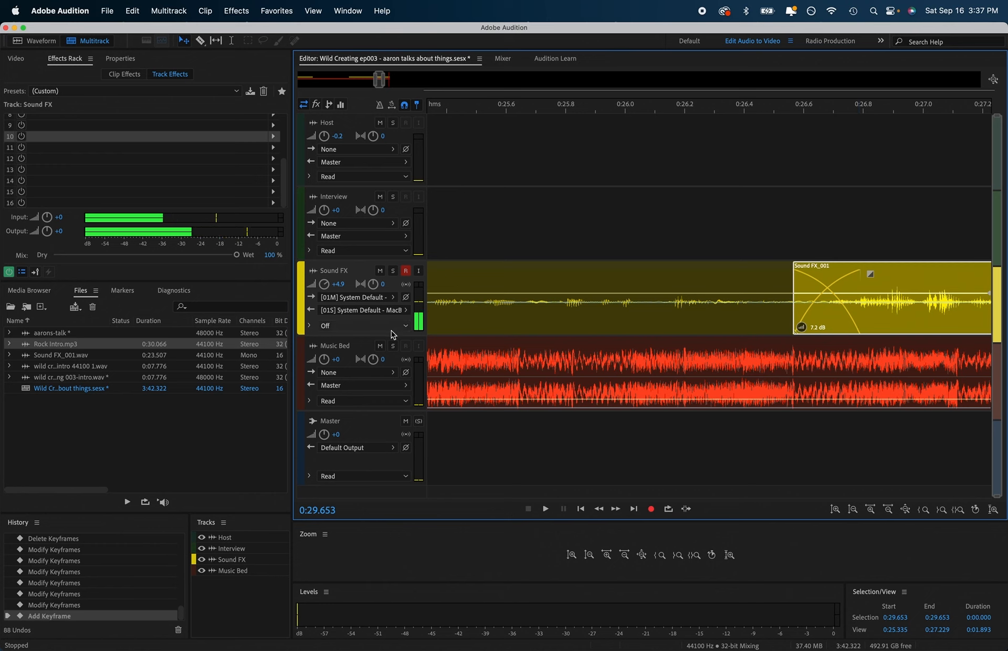
{"action": "left_click", "coordinate": [261, 11]}
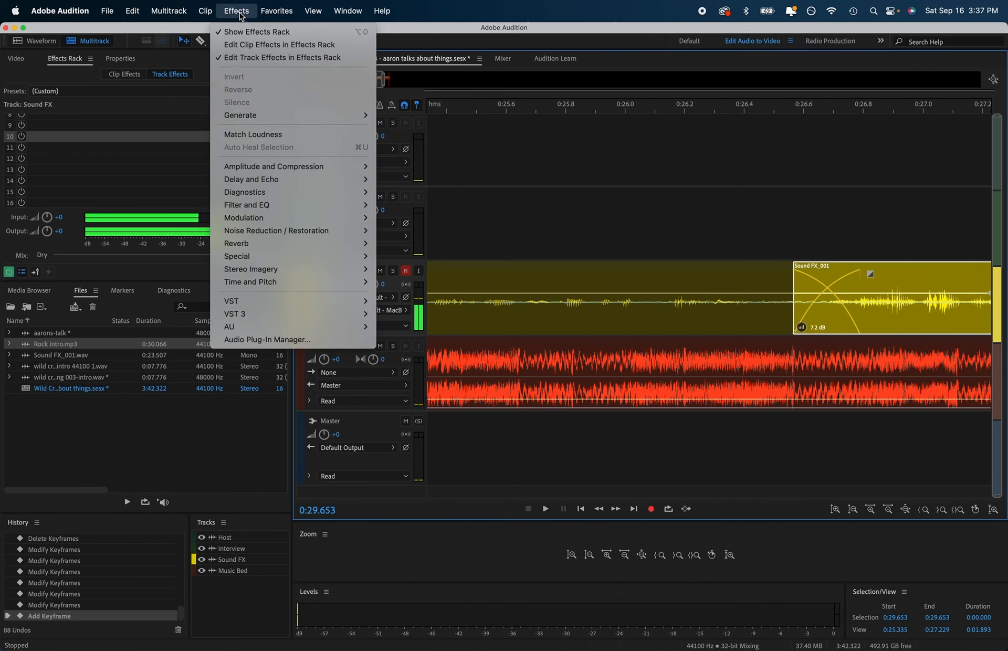
{"action": "mouse_move", "coordinate": [342, 210]}
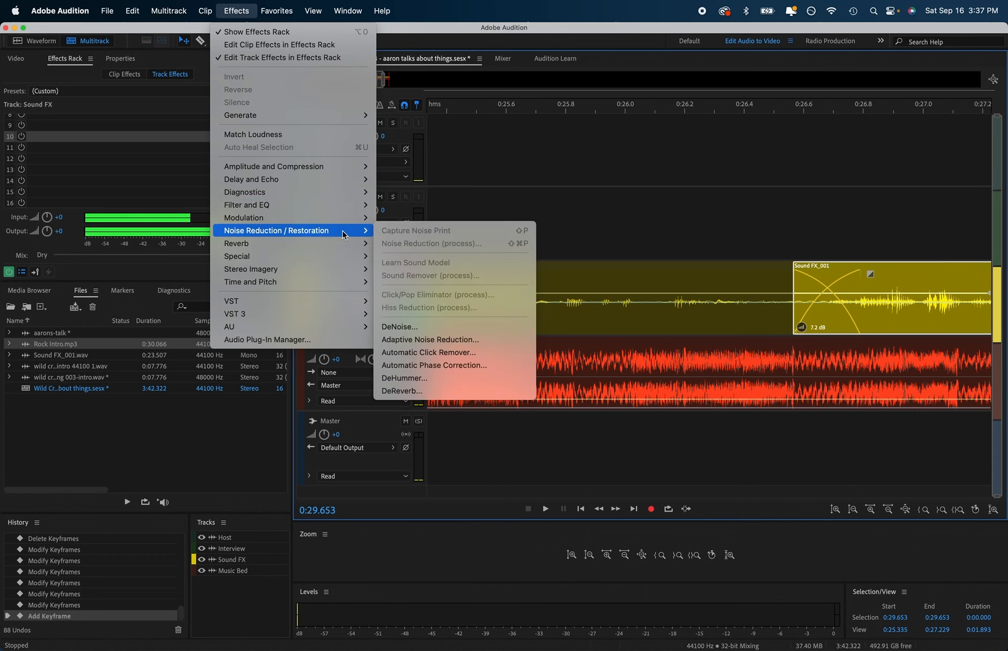
{"action": "left_click", "coordinate": [455, 331]}
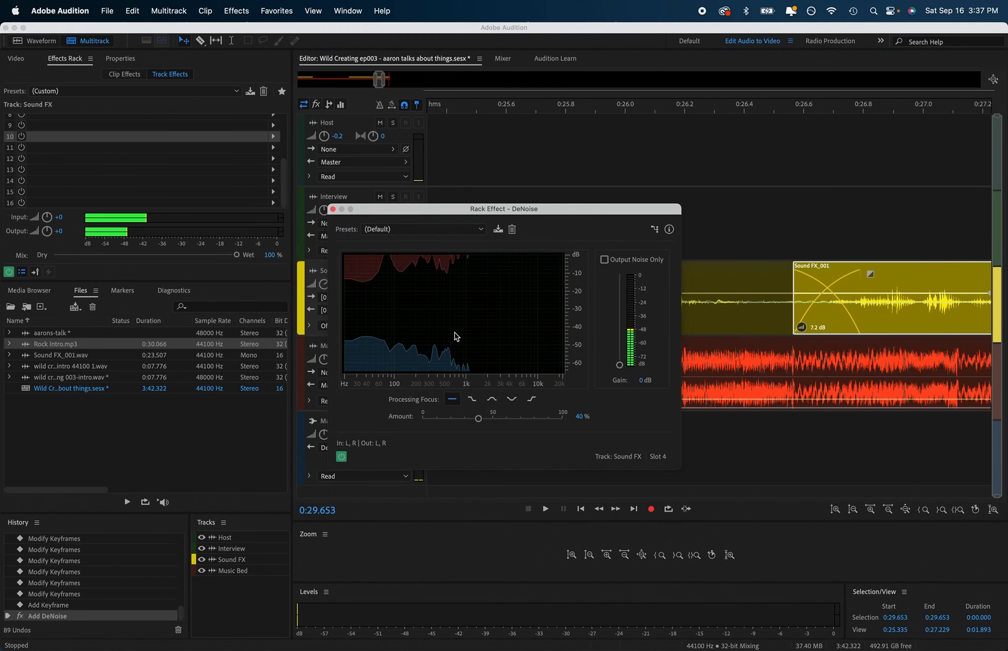
{"action": "left_click", "coordinate": [386, 228]}
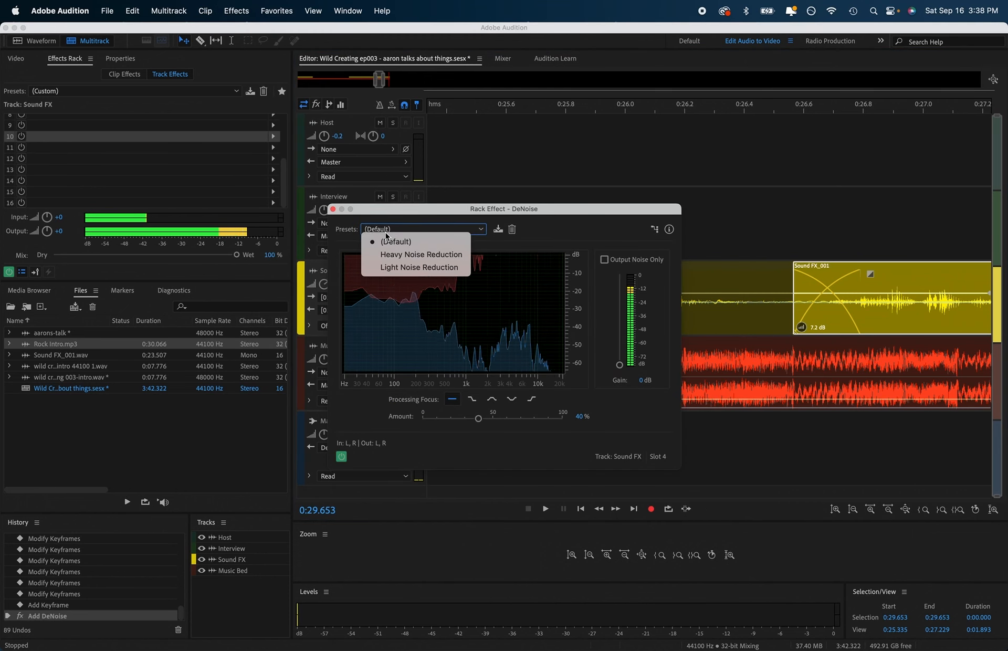
{"action": "left_click", "coordinate": [399, 266]}
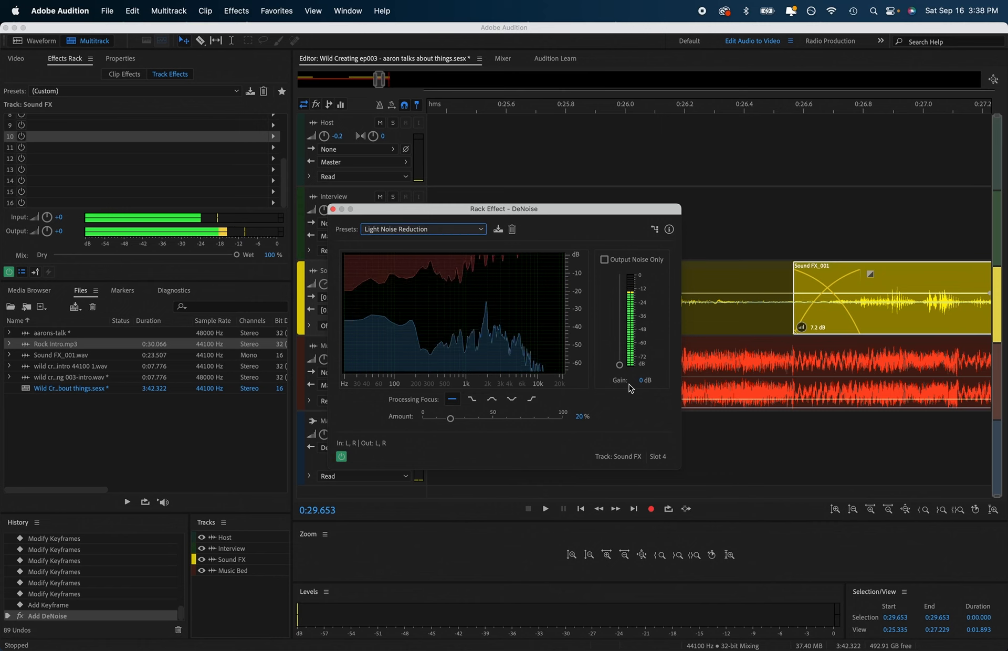
- Play back the last Sound FX_001 clip from about 0:26.5 to audition the light noise reduction
{"action": "key", "text": "space"}
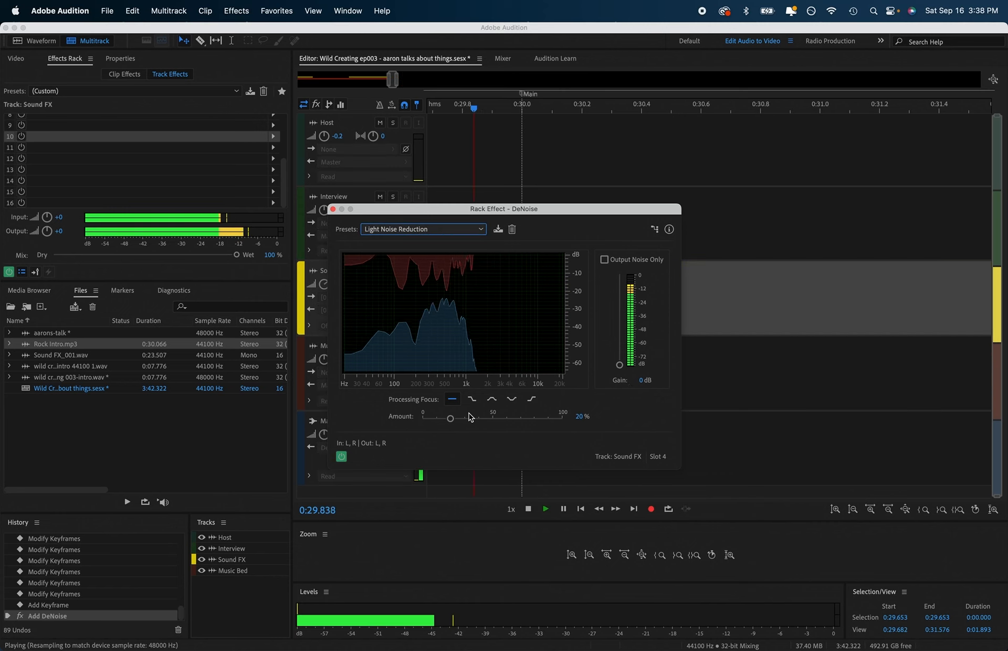
{"action": "key", "text": "space"}
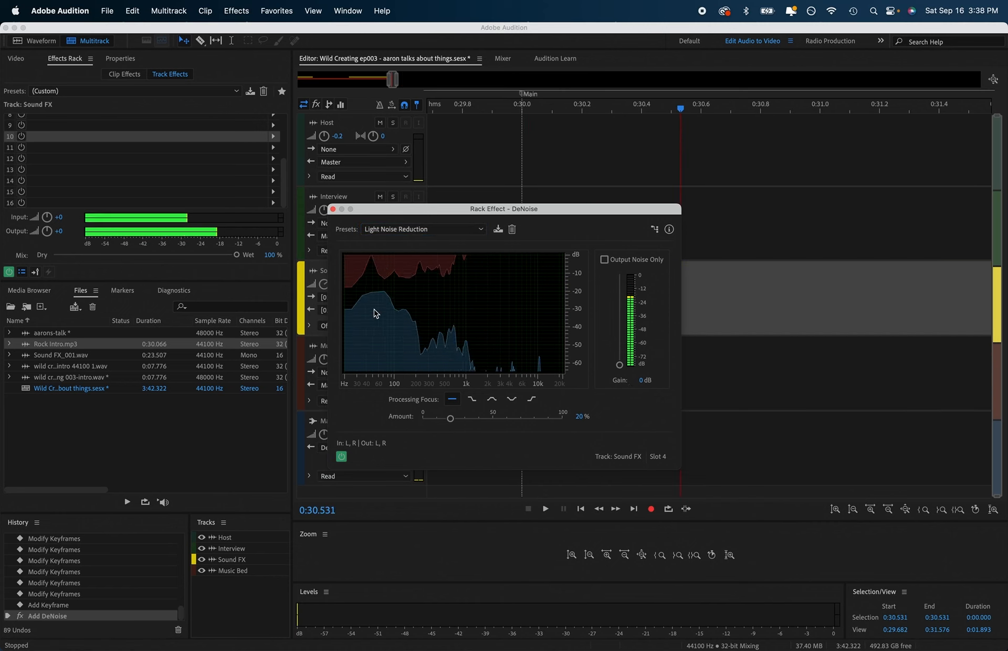
{"action": "key", "text": "space"}
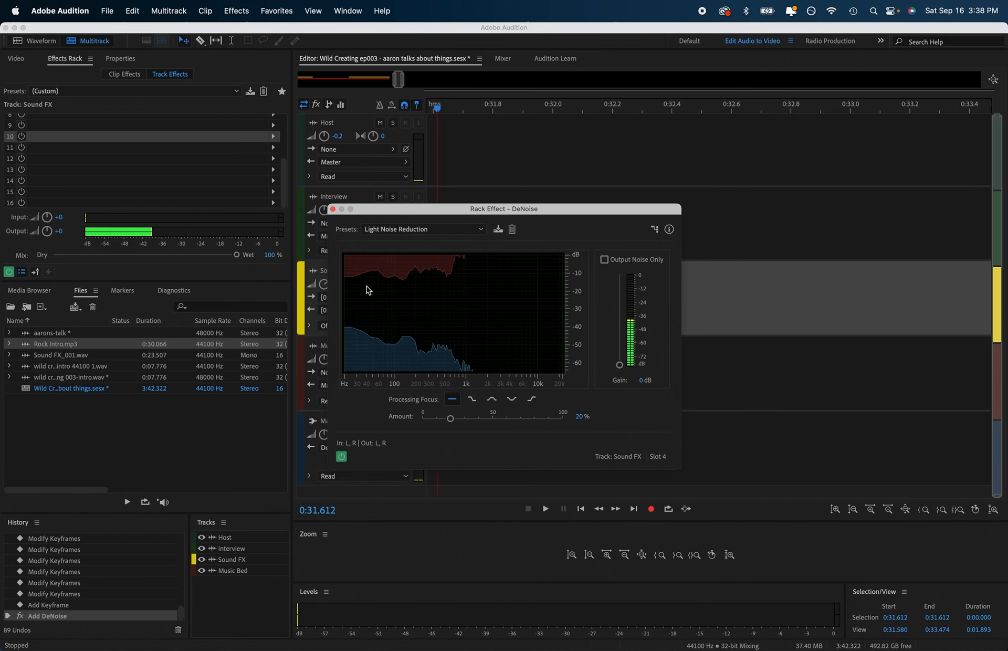
{"action": "left_click", "coordinate": [436, 110]}
{"action": "left_click_drag", "start_coordinate": [436, 111], "coordinate": [736, 111]}
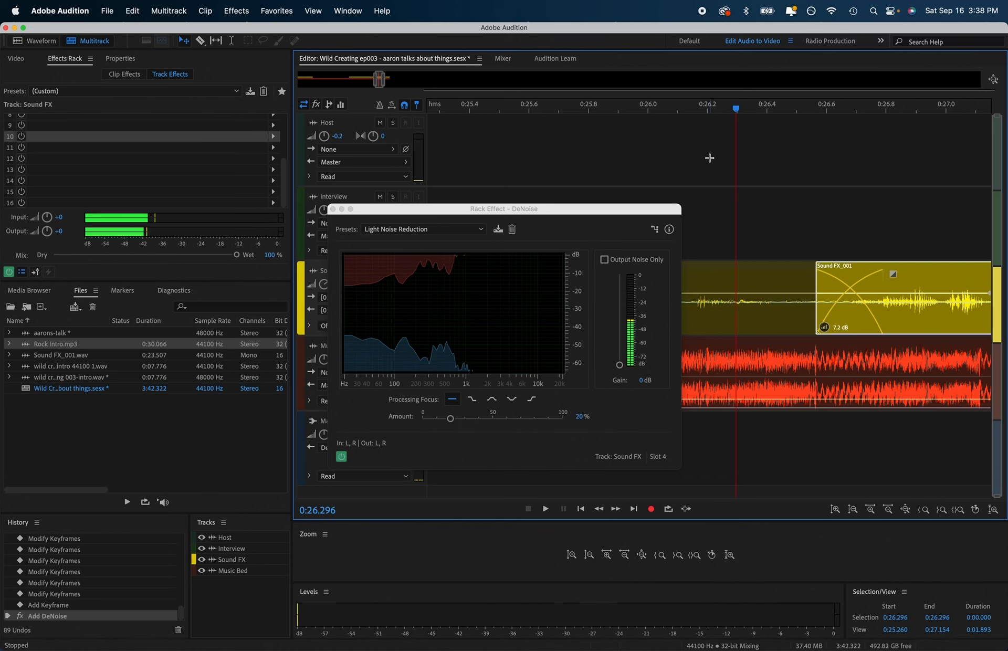
{"action": "left_click_drag", "start_coordinate": [735, 110], "coordinate": [794, 111]}
{"action": "key", "text": "space"}
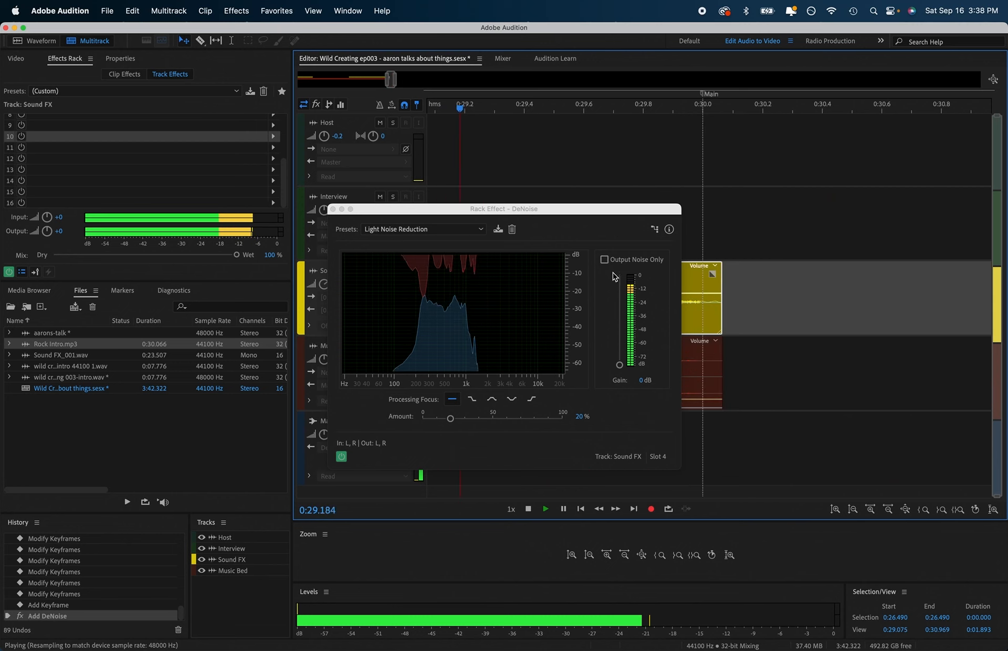
- Switch the DeNoise preset to Heavy Noise Reduction, and play back the last Sound FX_001 clip from about 0:26.2
{"action": "left_click", "coordinate": [416, 229]}
{"action": "left_click", "coordinate": [405, 254]}
{"action": "left_click_drag", "start_coordinate": [731, 114], "coordinate": [819, 80]}
{"action": "key", "text": "space"}
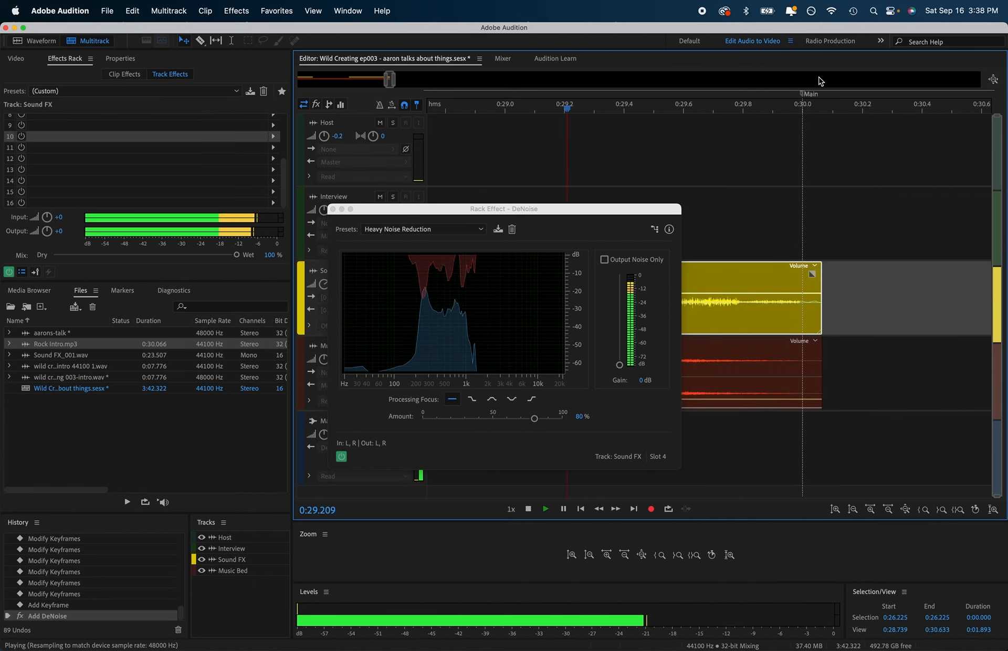
- Stop playback, close the DeNoise settings, and run Match Loudness on wild creating 003-intro.wav
{"action": "key", "text": "space"}
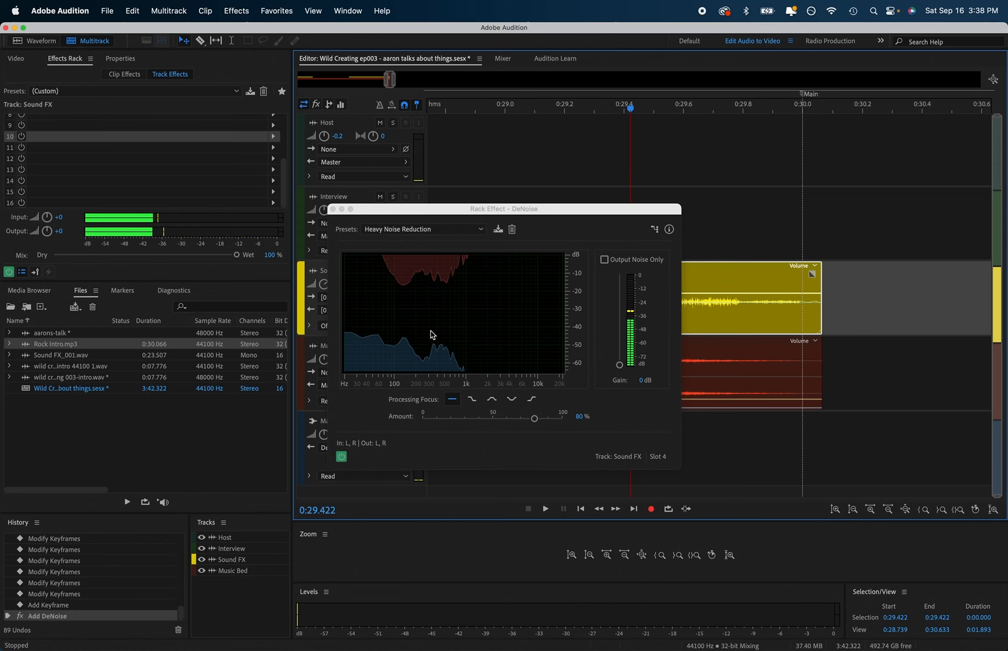
{"action": "left_click", "coordinate": [333, 209]}
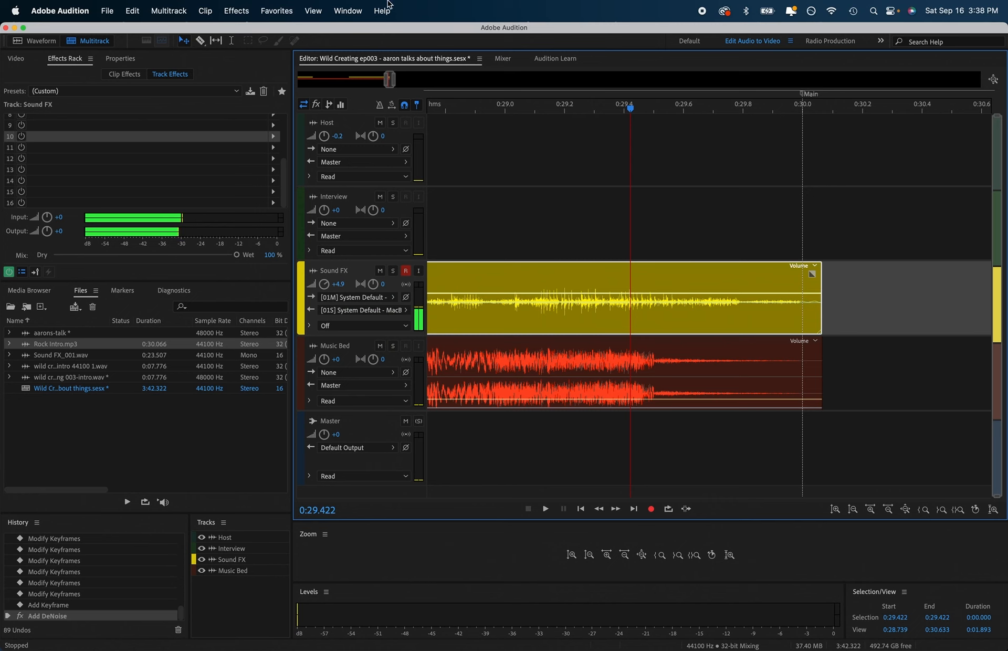
{"action": "left_click", "coordinate": [235, 11]}
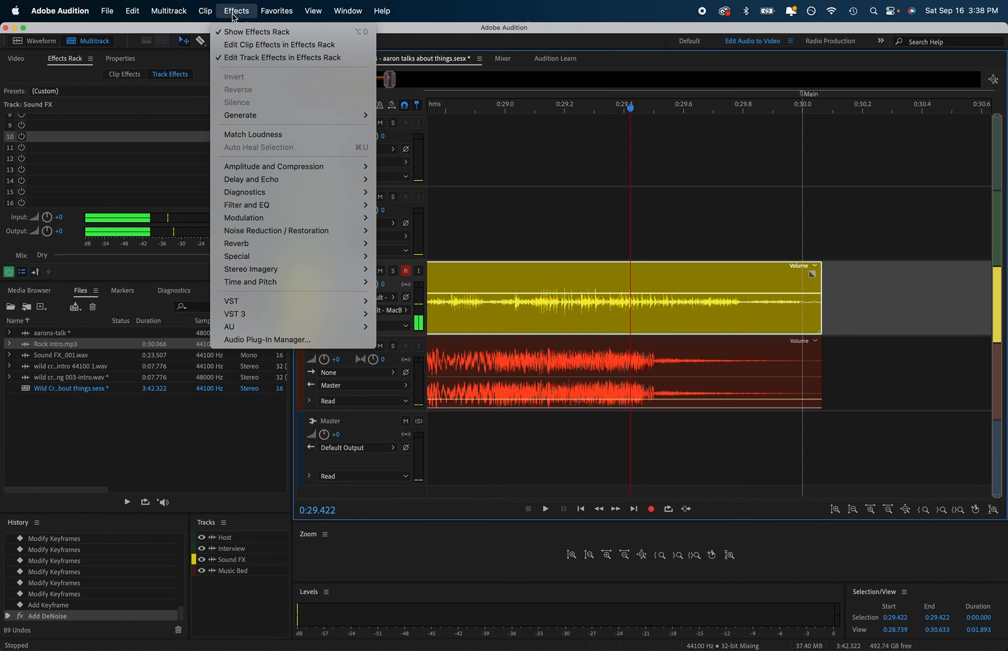
{"action": "left_click", "coordinate": [342, 138]}
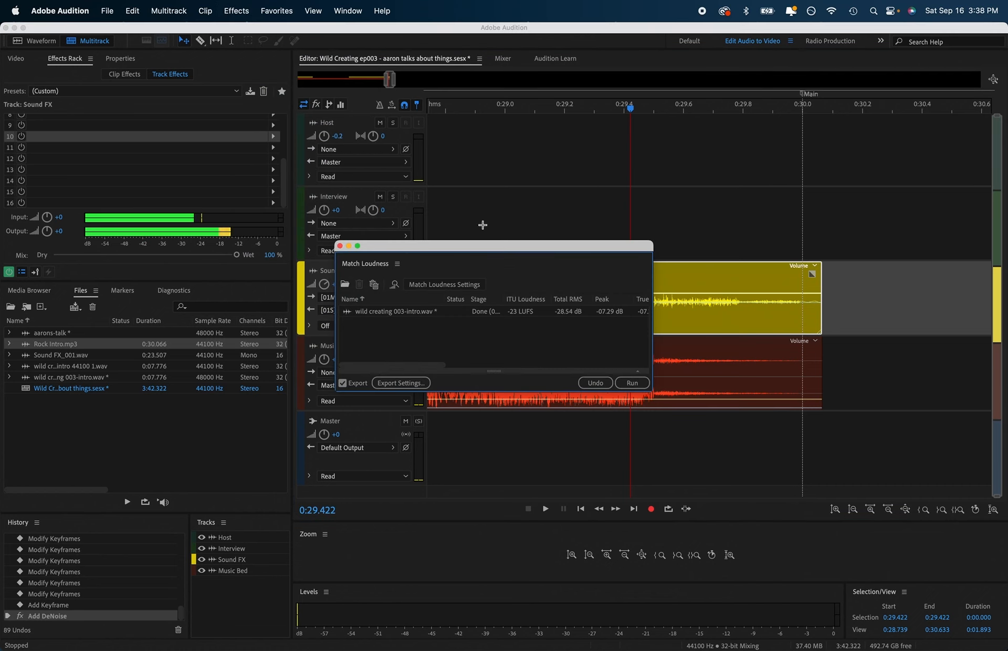
{"action": "left_click", "coordinate": [454, 314]}
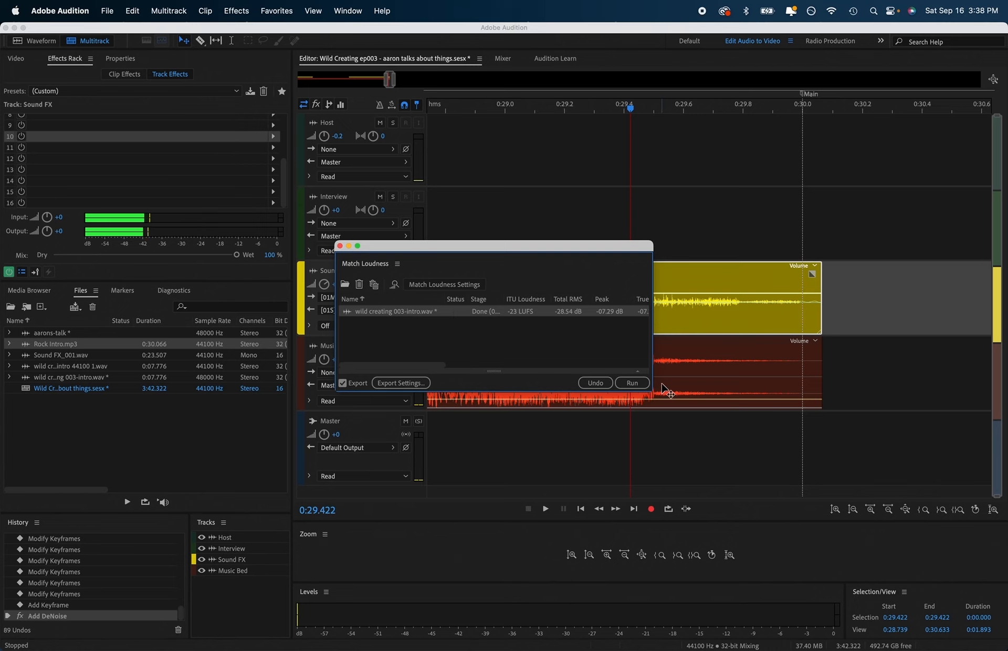
{"action": "left_click", "coordinate": [629, 385]}
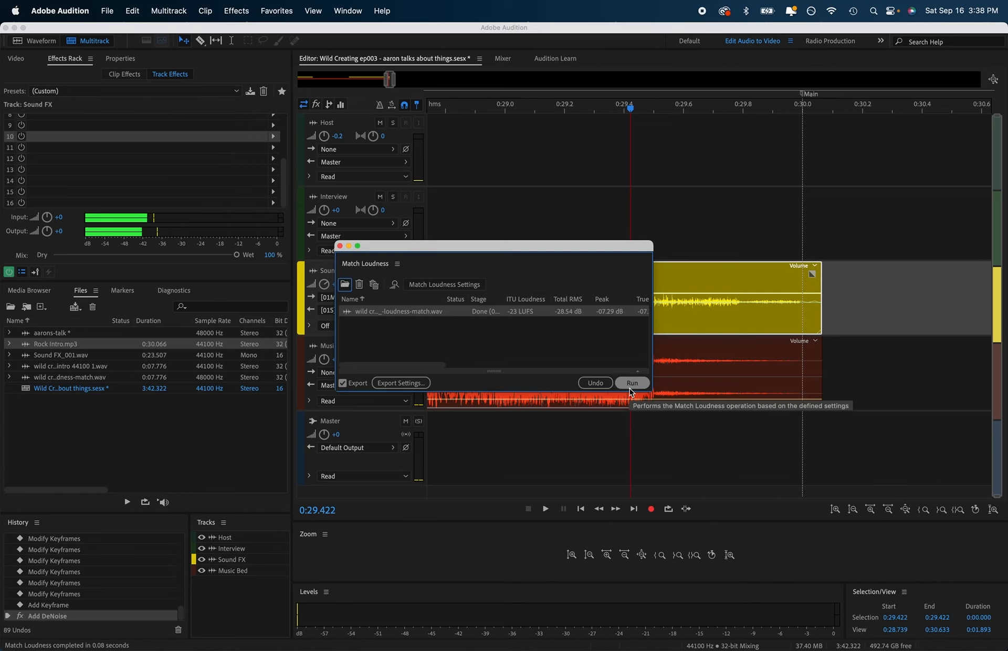
{"action": "scroll", "coordinate": [823, 376], "scroll_direction": "left", "scroll_amount": 4}
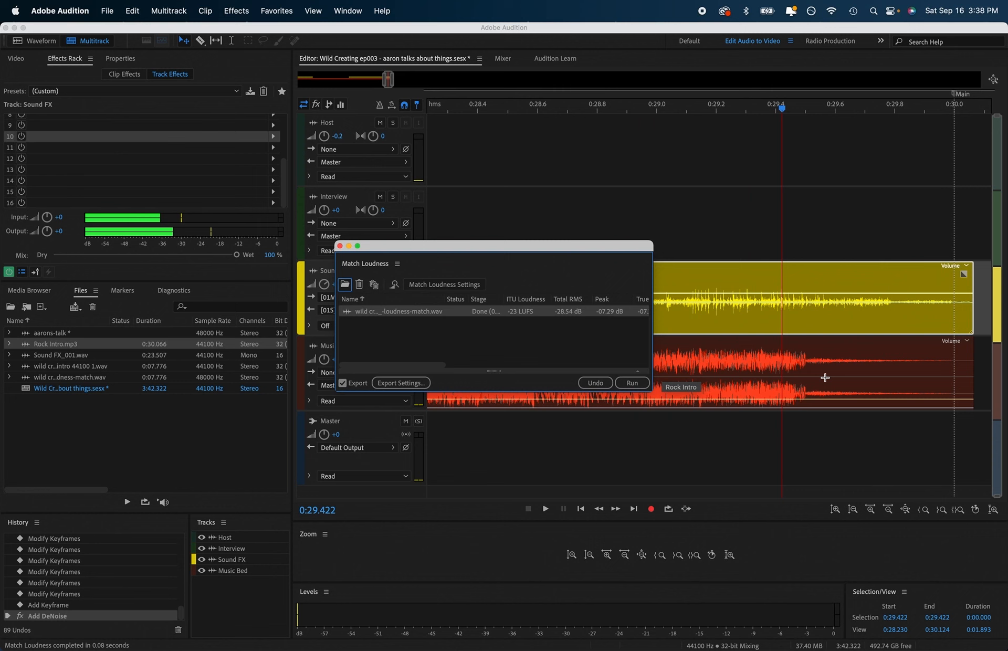
{"action": "left_click", "coordinate": [339, 247]}
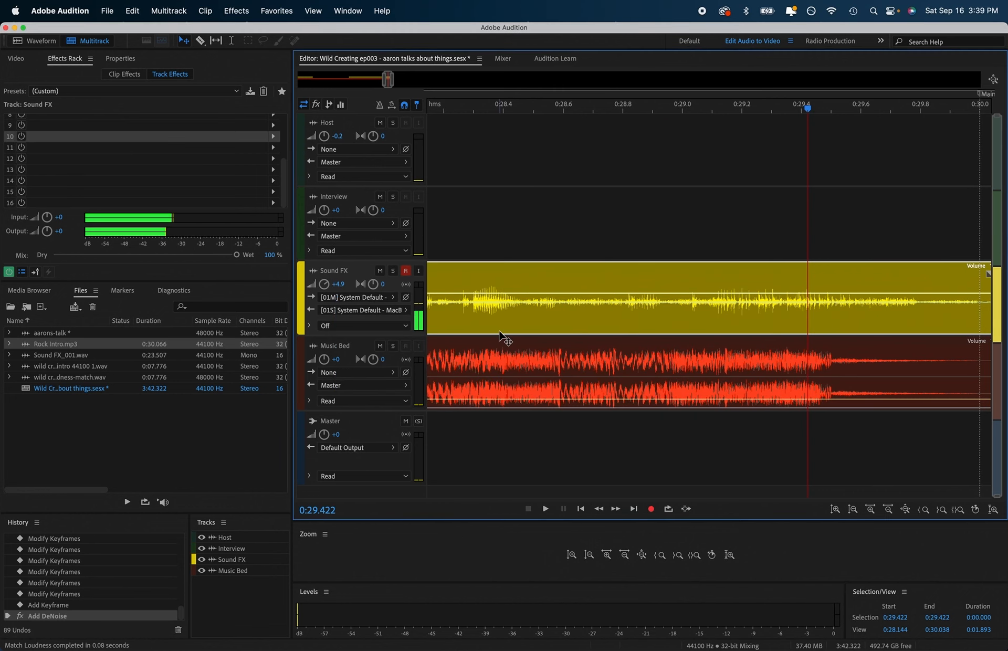
- Play back the last Sound FX_001 clip over the music, once from about 0:26.4 and again from about 0:25.7
{"action": "scroll", "coordinate": [600, 296], "scroll_direction": "left", "scroll_amount": 3}
{"action": "scroll", "coordinate": [600, 296], "scroll_direction": "down", "scroll_amount": 5}
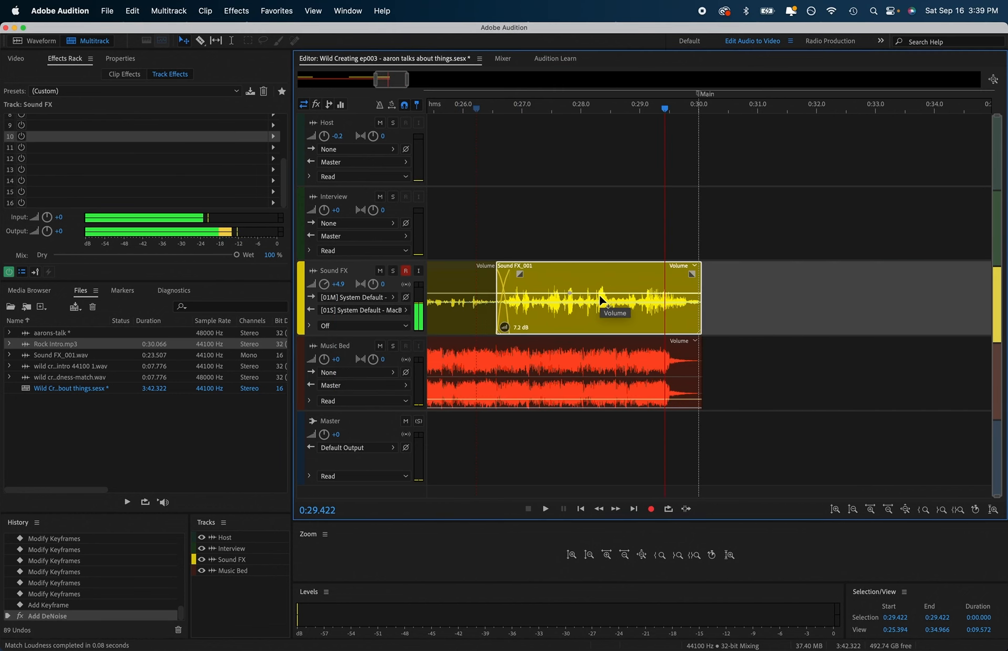
{"action": "left_click", "coordinate": [478, 112]}
{"action": "left_click", "coordinate": [488, 110]}
{"action": "key", "text": "space"}
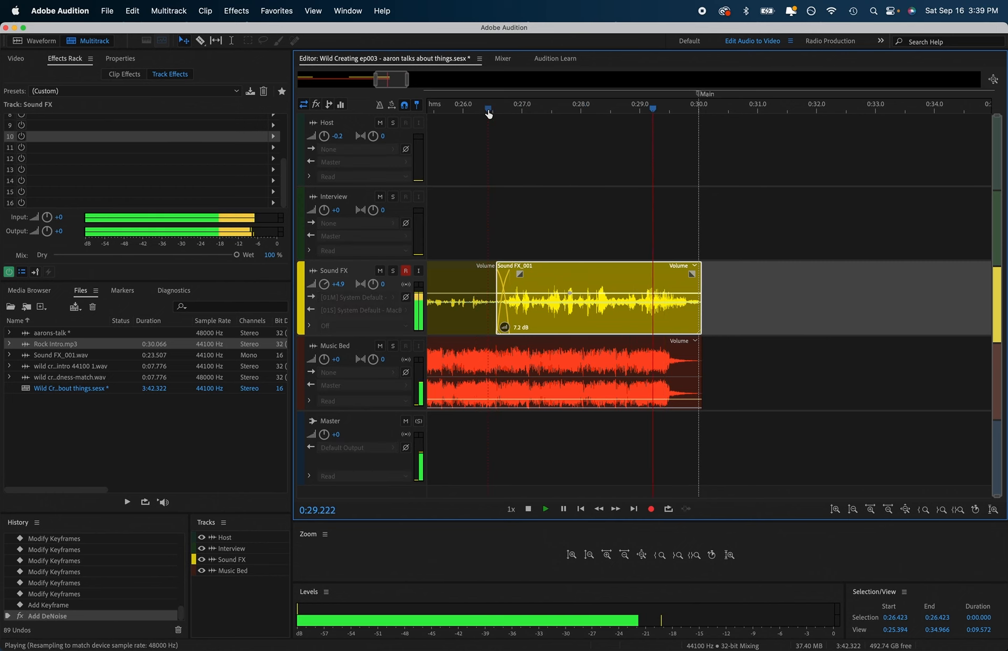
{"action": "key", "text": "space"}
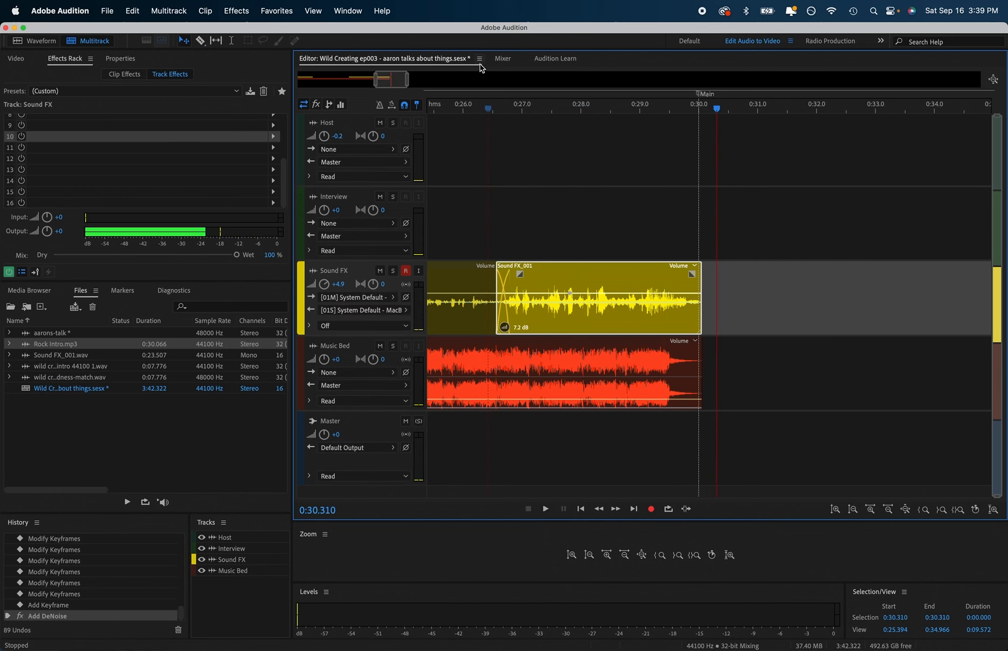
{"action": "left_click", "coordinate": [444, 107]}
{"action": "key", "text": "space"}
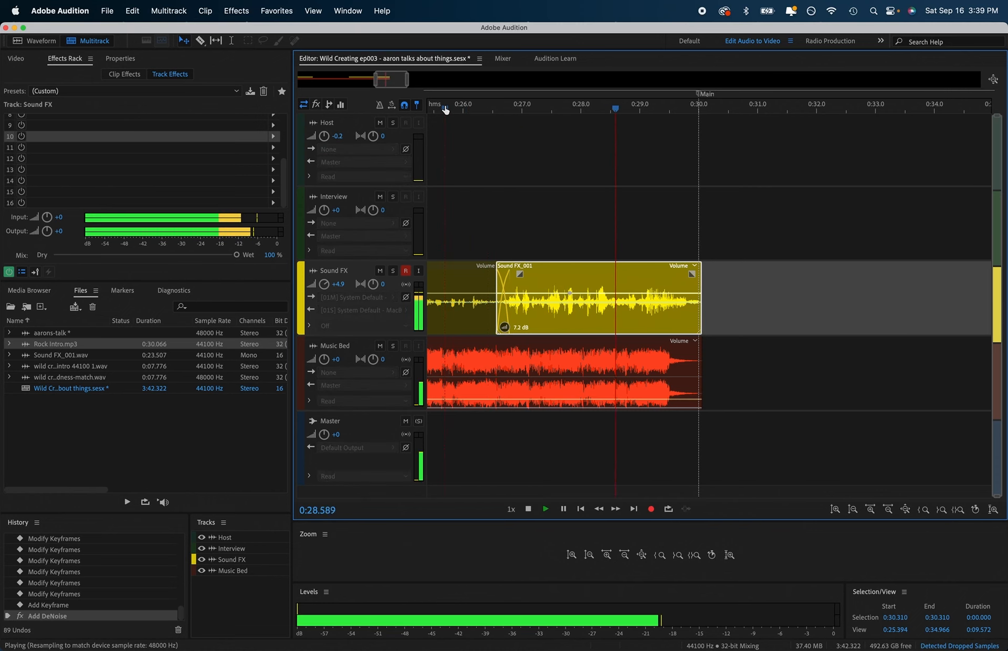
{"action": "scroll", "coordinate": [445, 108], "scroll_direction": "down", "scroll_amount": 5}
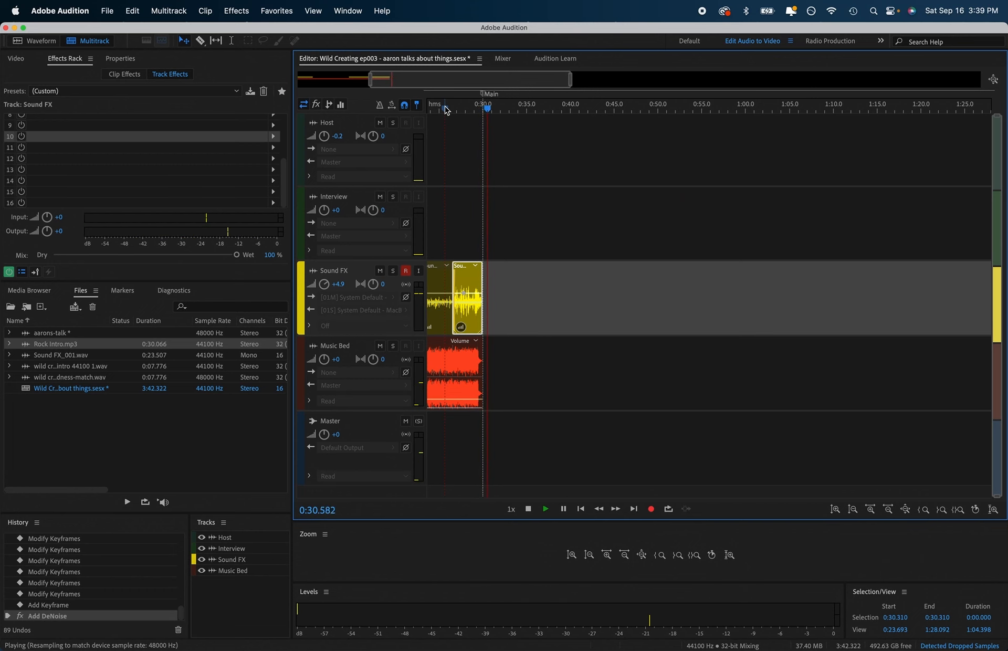
{"action": "key", "text": "space"}
{"action": "scroll", "coordinate": [445, 108], "scroll_direction": "up", "scroll_amount": 6}
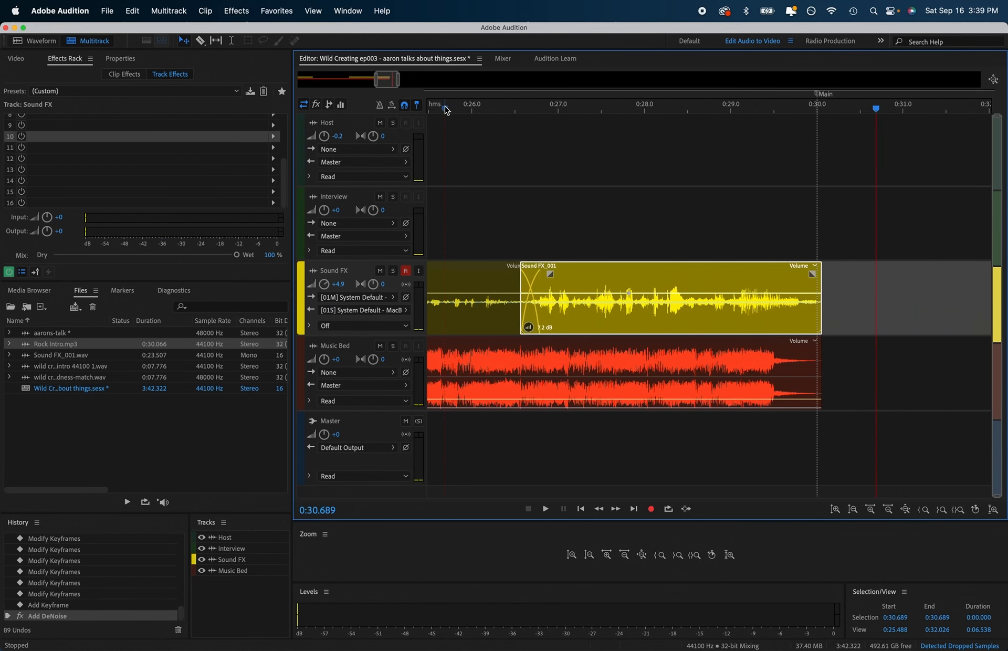
- Trim the ends of the last Sound FX_001 clip and the Rock Intro clip to the Main marker at 0:30, and move the playhead there
{"action": "left_click", "coordinate": [829, 291]}
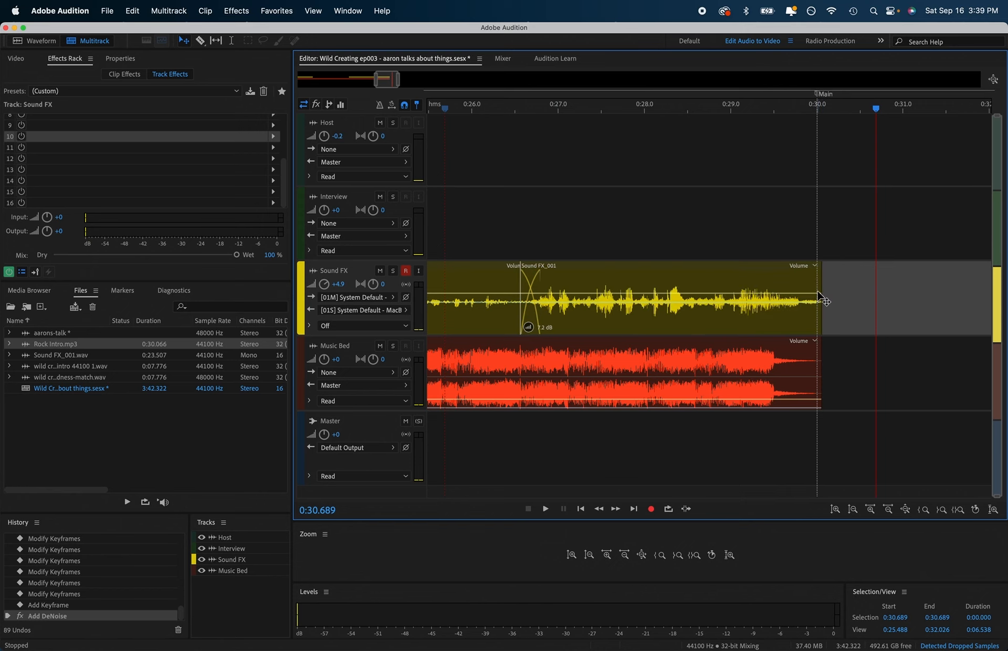
{"action": "scroll", "coordinate": [849, 281], "scroll_direction": "up", "scroll_amount": 3}
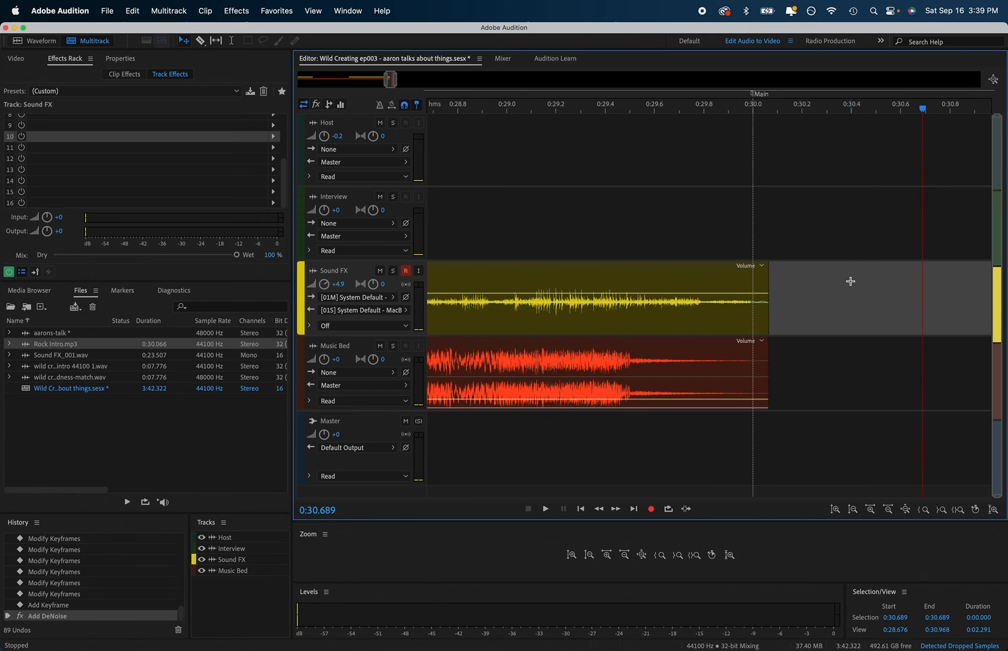
{"action": "left_click", "coordinate": [761, 276]}
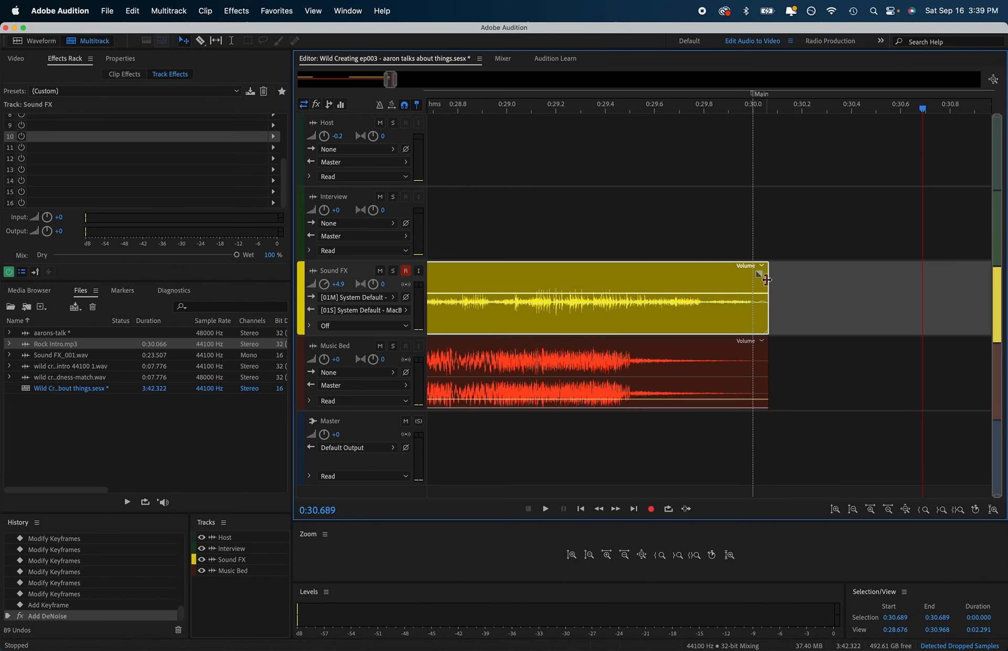
{"action": "left_click_drag", "start_coordinate": [766, 280], "coordinate": [752, 276]}
{"action": "left_click", "coordinate": [764, 388]}
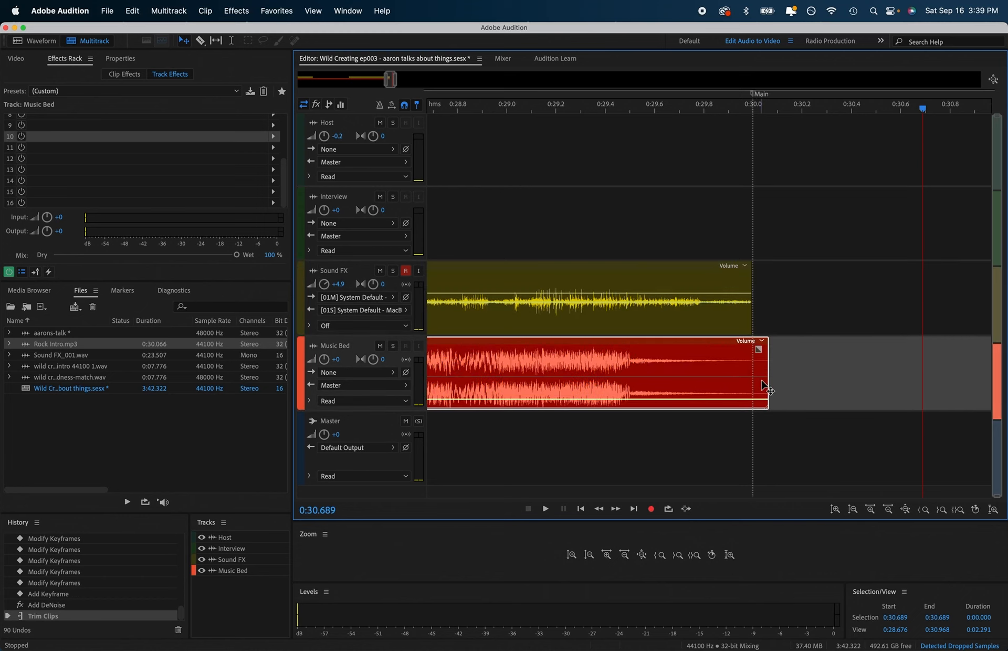
{"action": "left_click_drag", "start_coordinate": [765, 381], "coordinate": [752, 381]}
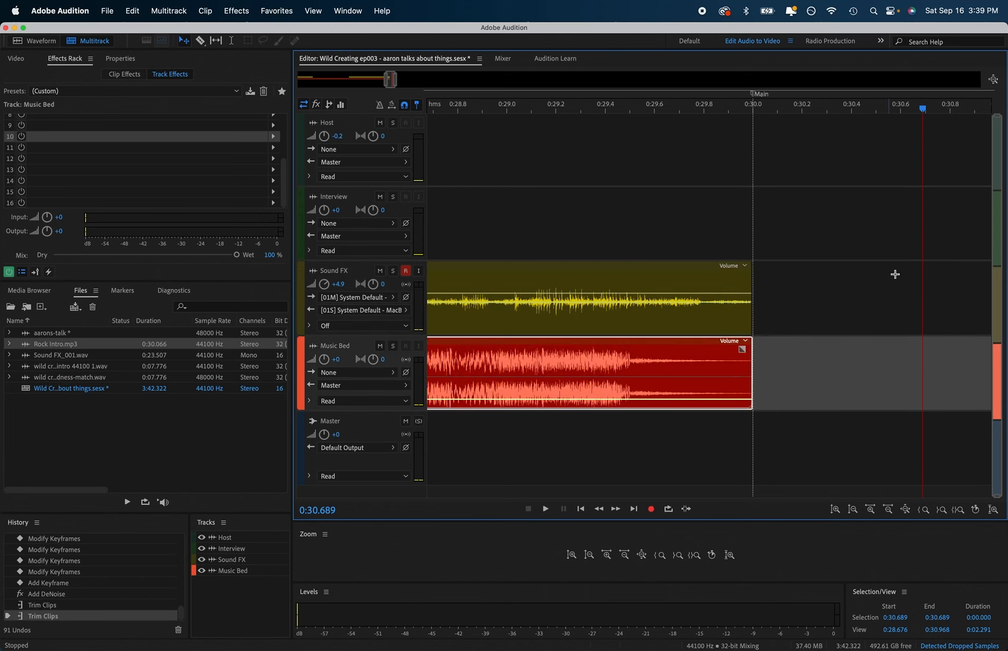
{"action": "scroll", "coordinate": [782, 301], "scroll_direction": "down", "scroll_amount": 5}
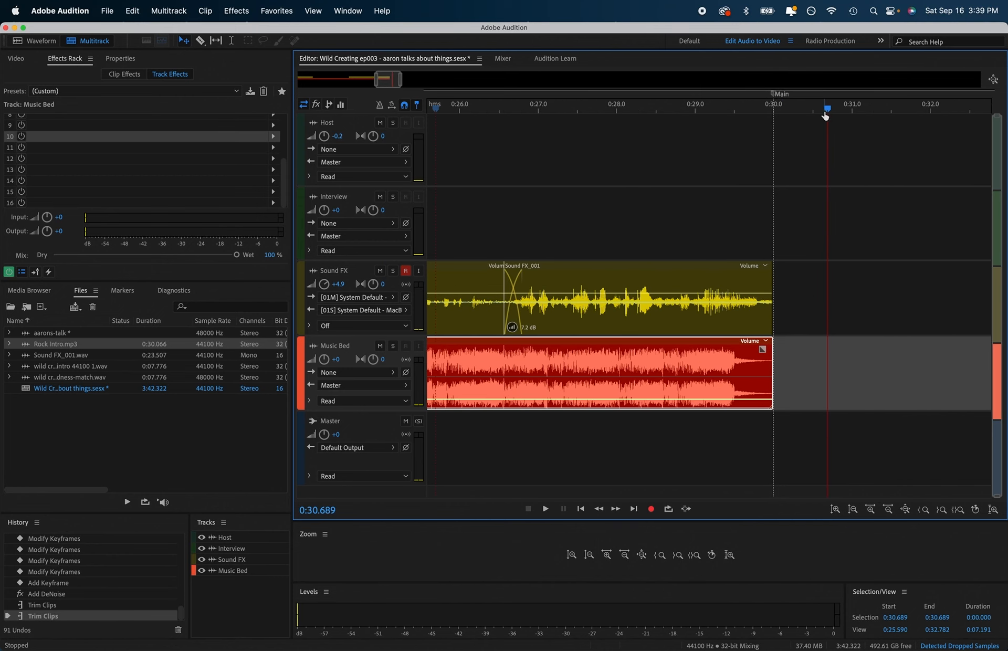
{"action": "left_click_drag", "start_coordinate": [828, 111], "coordinate": [773, 111]}
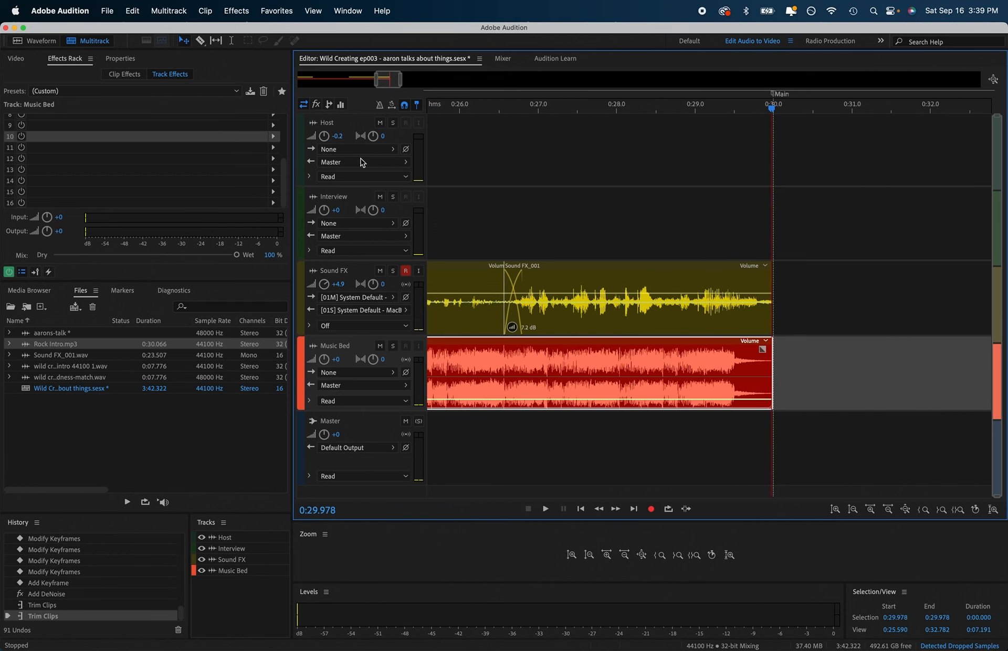
- Save the session with its outside media files copied into the session folder, and advance the Audition Learn tutorial one page
{"action": "left_click", "coordinate": [458, 147]}
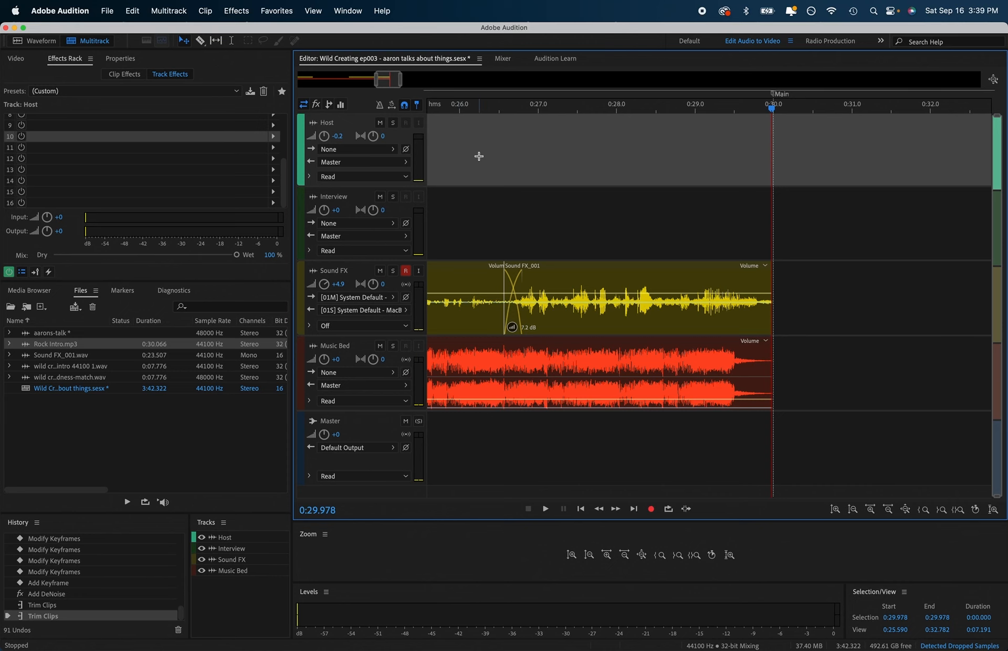
{"action": "key", "text": "super+s"}
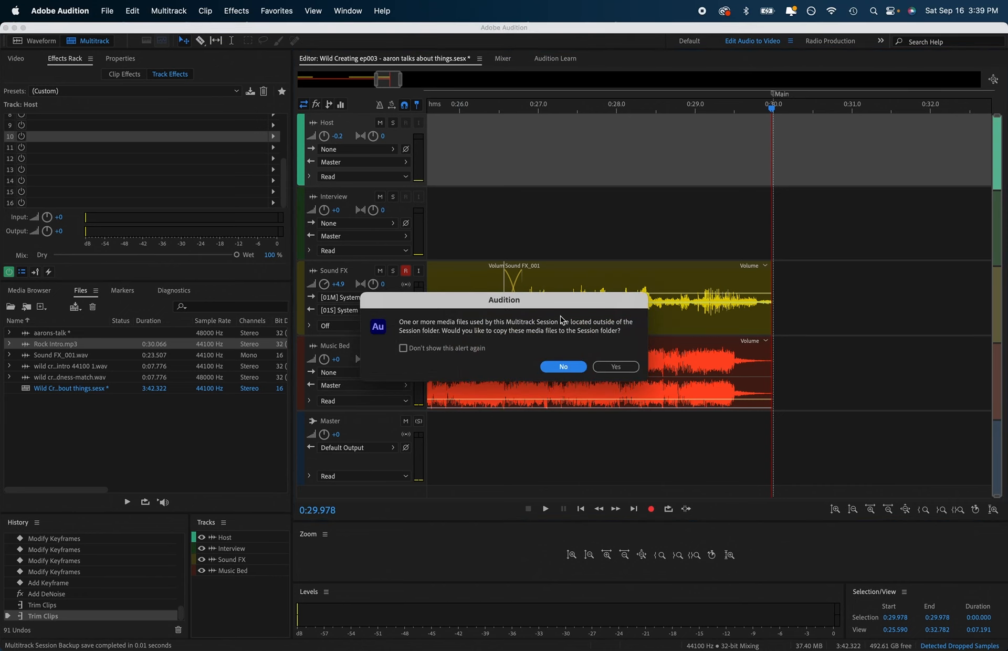
{"action": "left_click", "coordinate": [597, 366]}
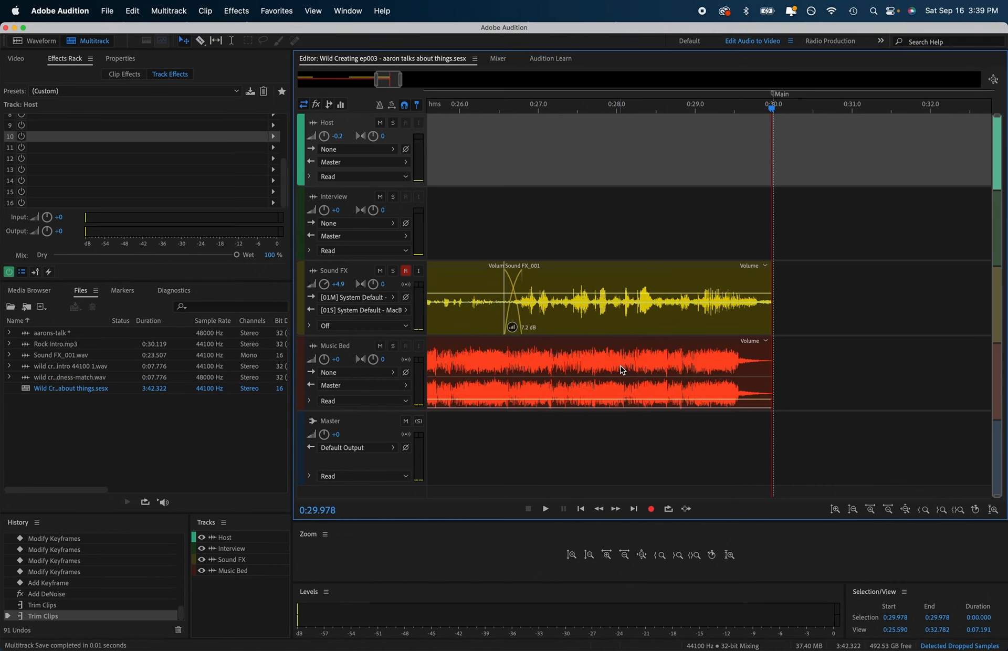
{"action": "left_click", "coordinate": [542, 59]}
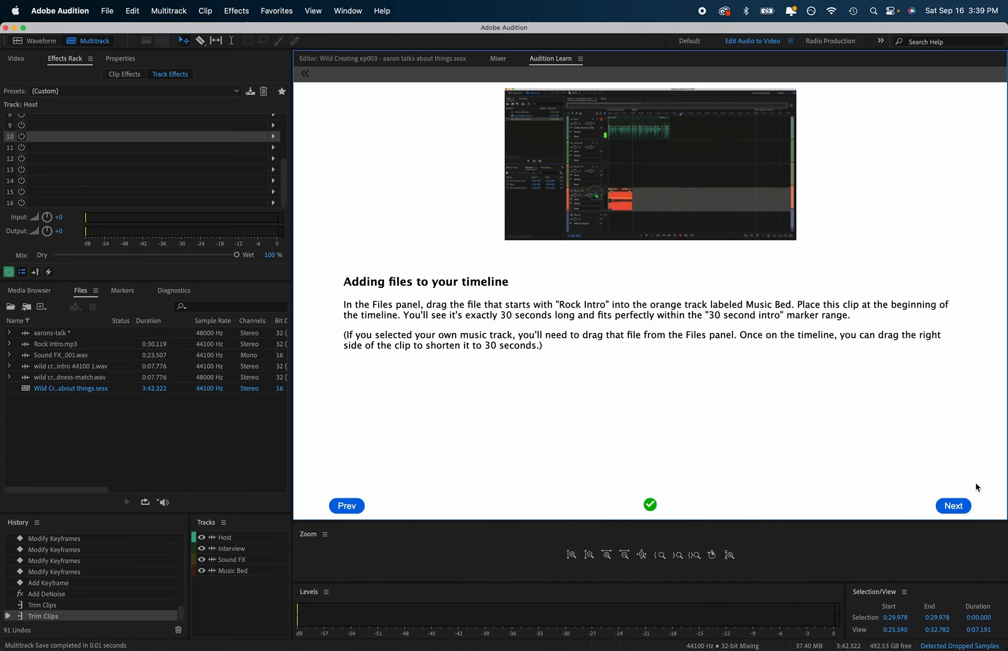
{"action": "left_click", "coordinate": [962, 505]}
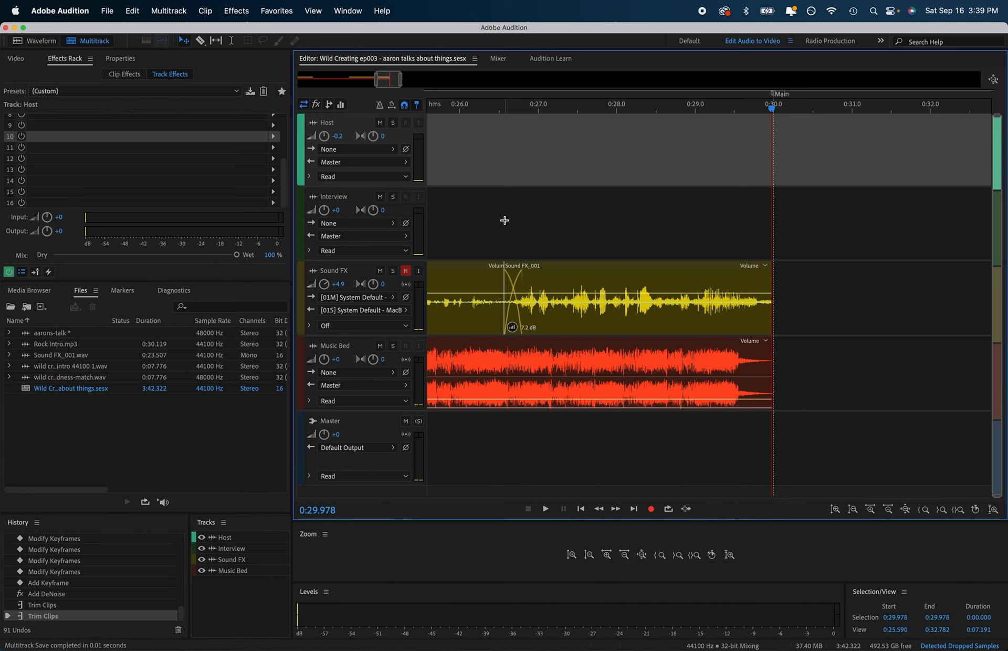
- Move the wild creating 003-intro clip to start at about 0:00.5, and play the intro from the beginning
{"action": "scroll", "coordinate": [601, 362], "scroll_direction": "down", "scroll_amount": 5}
{"action": "scroll", "coordinate": [601, 361], "scroll_direction": "left", "scroll_amount": 1}
{"action": "scroll", "coordinate": [601, 362], "scroll_direction": "left", "scroll_amount": 3}
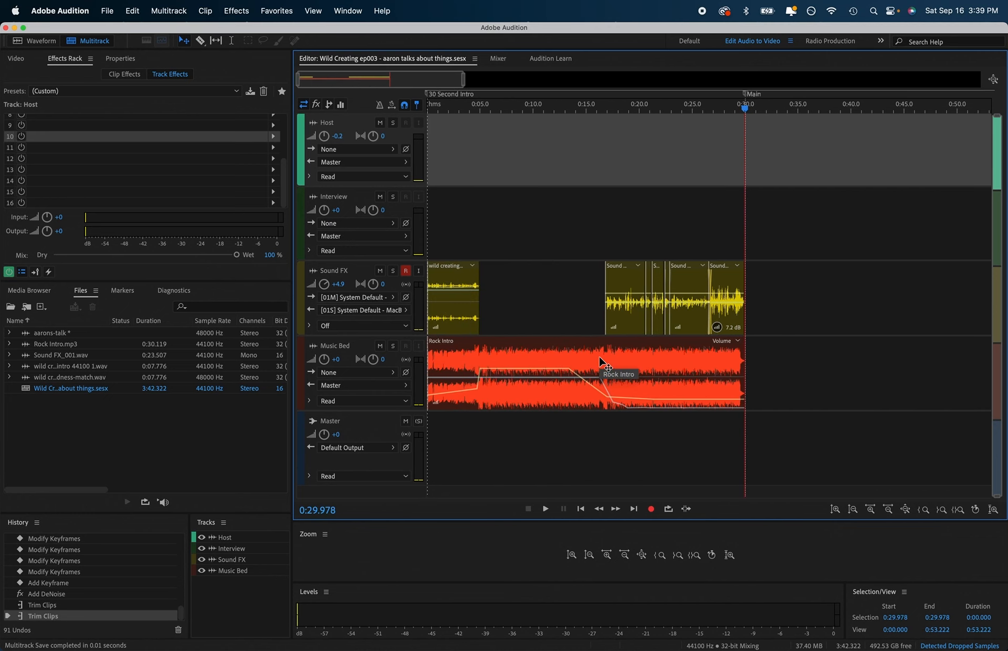
{"action": "left_click_drag", "start_coordinate": [499, 317], "coordinate": [459, 286]}
{"action": "left_click", "coordinate": [446, 109]}
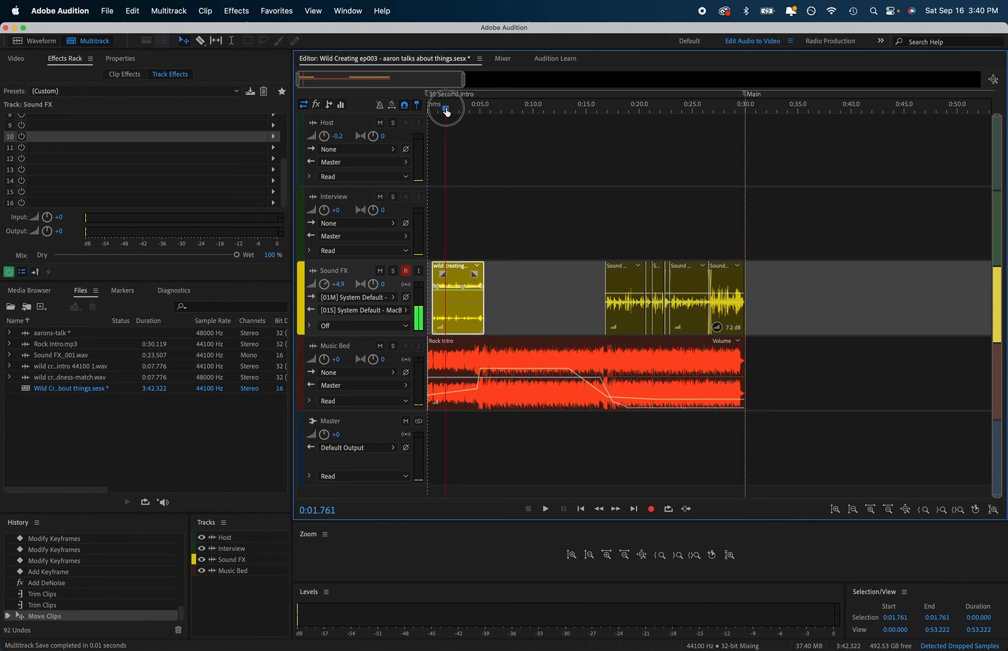
{"action": "left_click_drag", "start_coordinate": [446, 110], "coordinate": [406, 109]}
{"action": "key", "text": "space"}
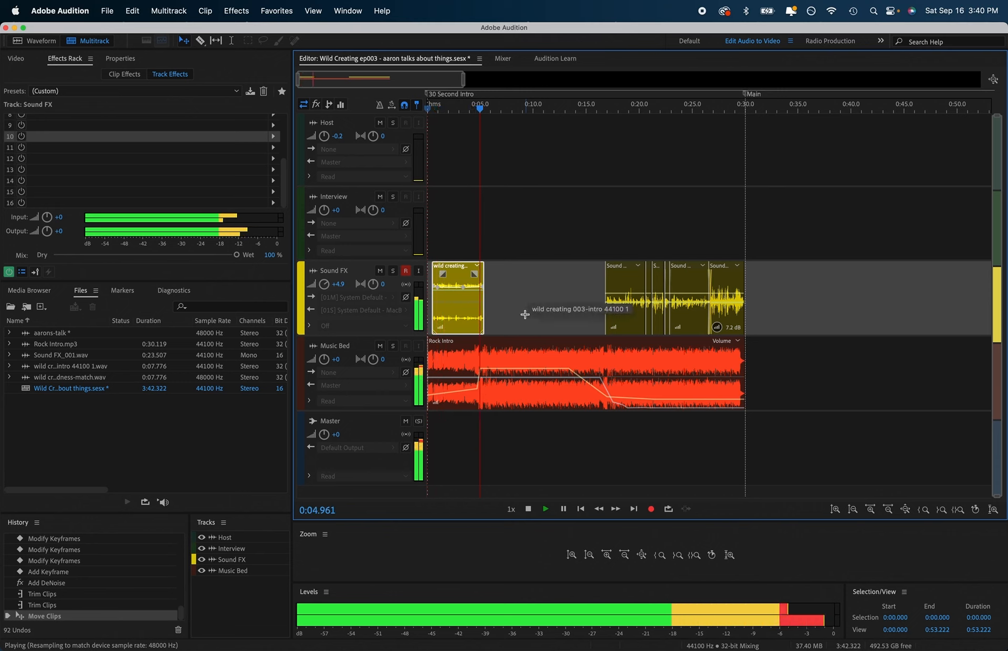
{"action": "key", "text": "space"}
- Move the upper Rock Intro volume keyframe near 0:05 to about 0:05.3, and play back from about 0:04.7 and 0:03.4
{"action": "left_click", "coordinate": [482, 371]}
{"action": "left_click_drag", "start_coordinate": [481, 367], "coordinate": [483, 368]}
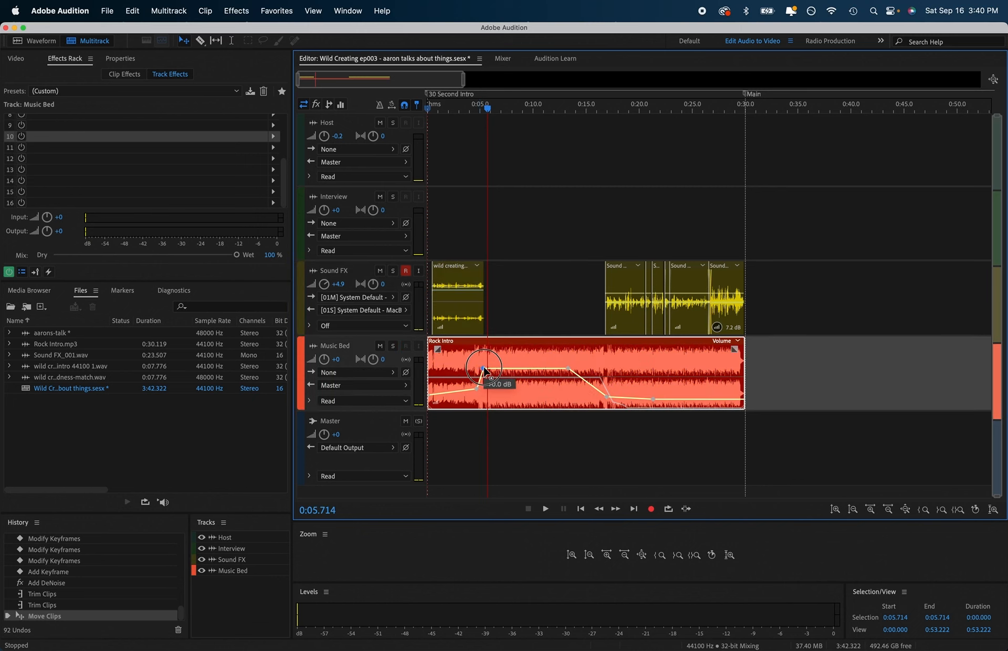
{"action": "left_click_drag", "start_coordinate": [487, 111], "coordinate": [477, 114]}
{"action": "key", "text": "space"}
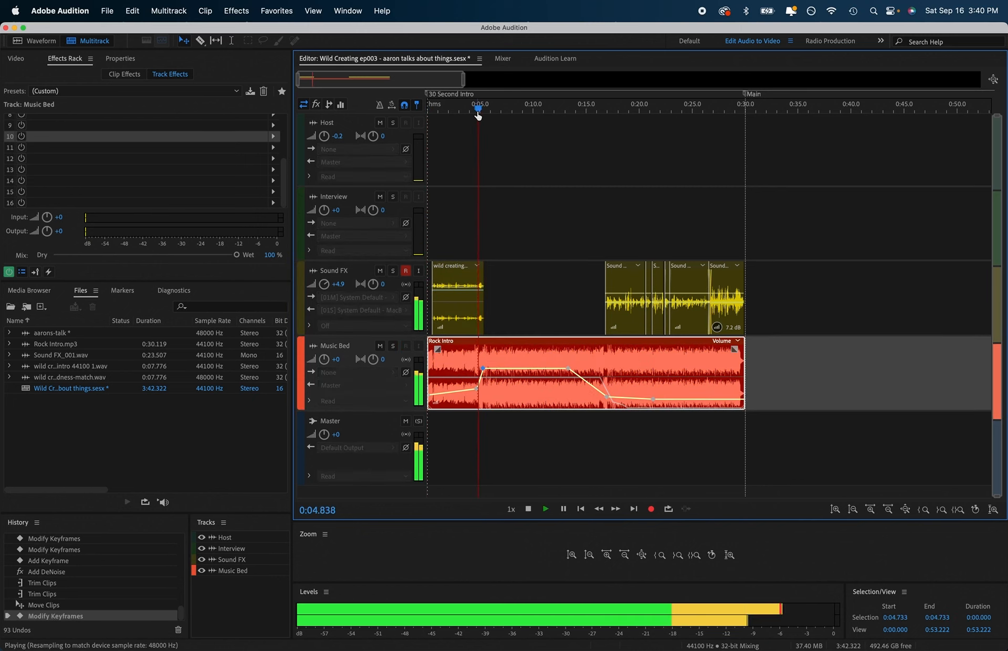
{"action": "key", "text": "space"}
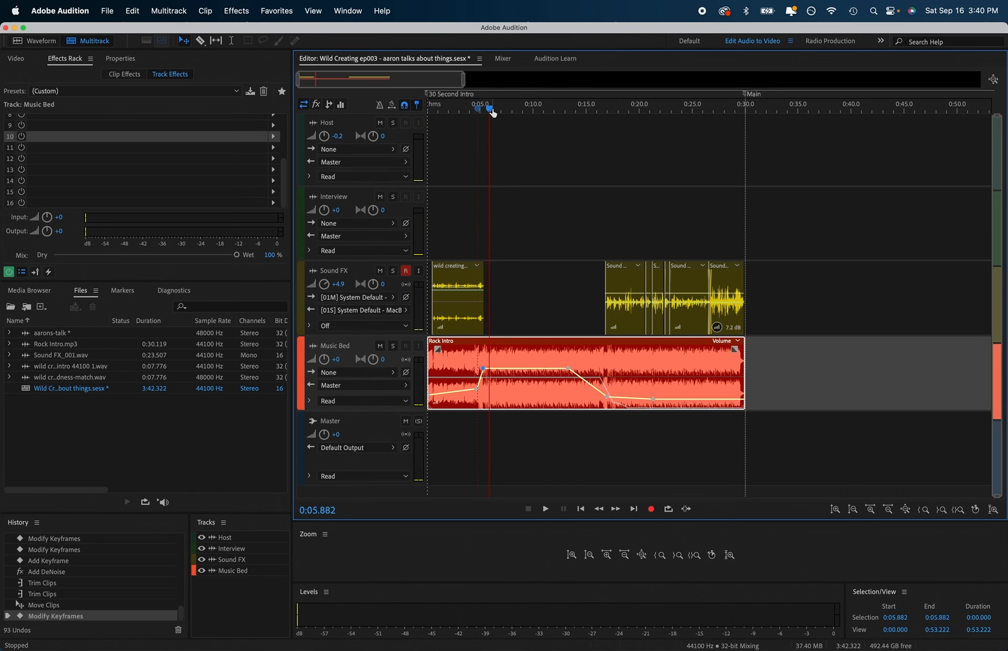
{"action": "left_click_drag", "start_coordinate": [490, 110], "coordinate": [464, 111]}
{"action": "key", "text": "space"}
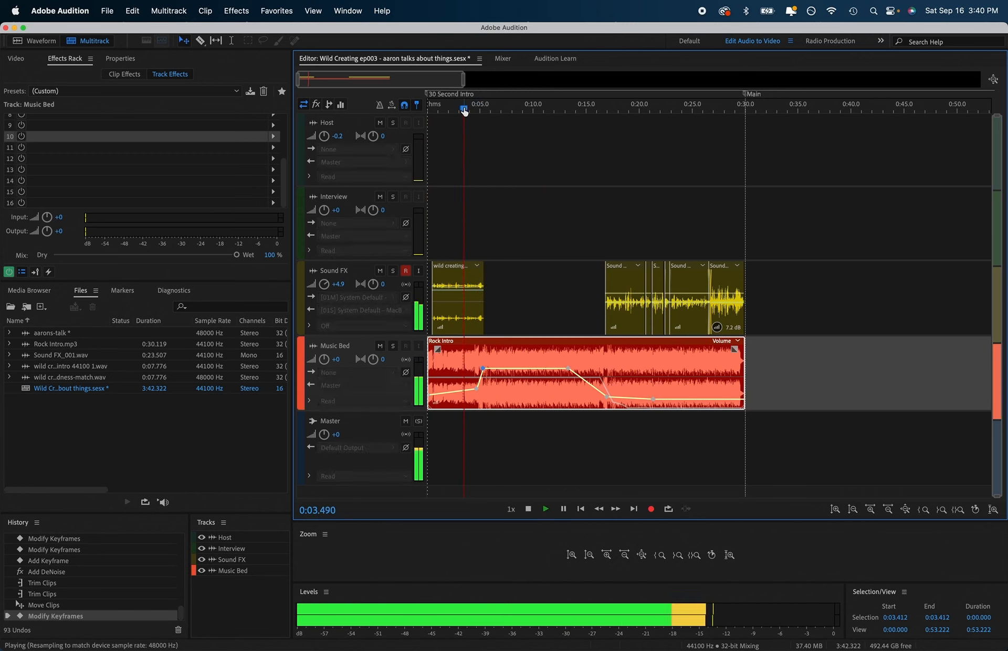
{"action": "key", "text": "space"}
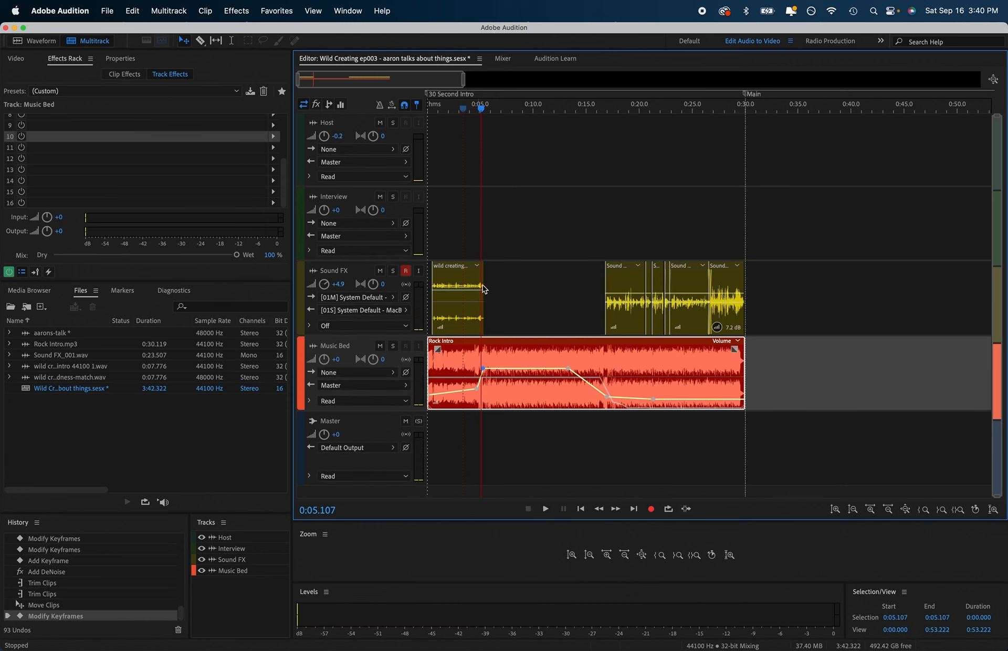
- Shift the Rock Intro volume rise to run from about 0:05.0 to about 0:05.8, and play back from about 0:03.1
{"action": "left_click_drag", "start_coordinate": [484, 369], "coordinate": [480, 393]}
{"action": "left_click", "coordinate": [460, 109]}
{"action": "key", "text": "space"}
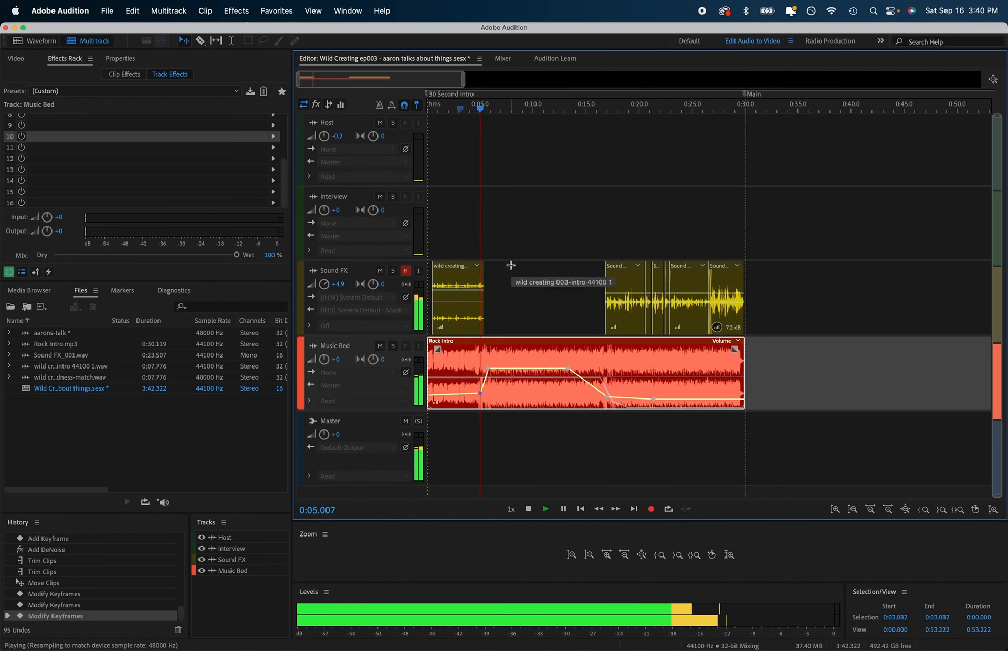
- Move the Rock Intro volume keyframe that ends the rise to about 0:06.1, and play back from about 0:03.3
{"action": "key", "text": "space"}
{"action": "left_click", "coordinate": [488, 370]}
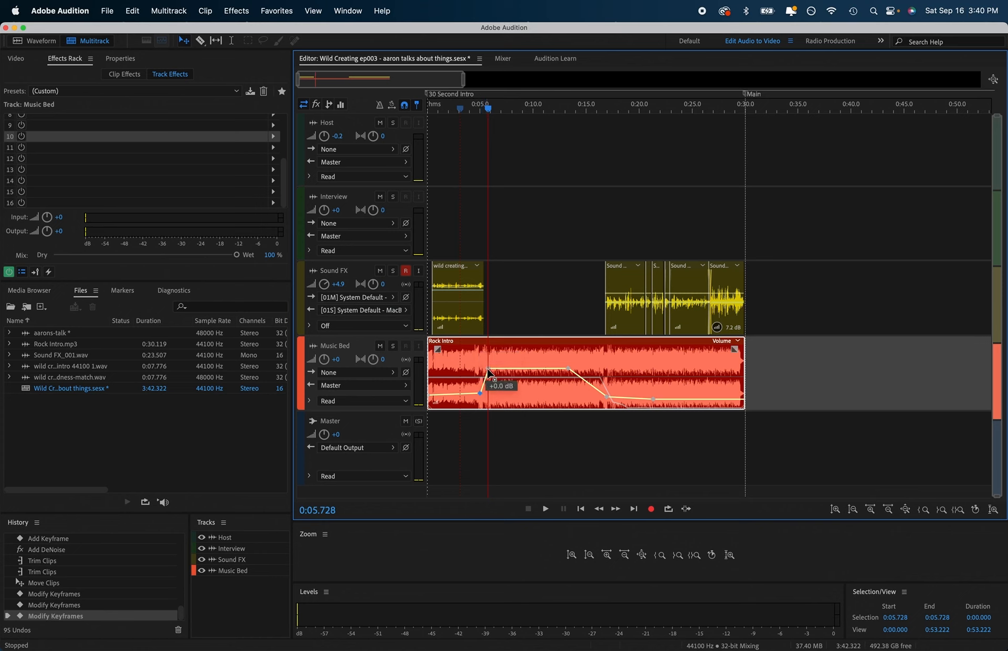
{"action": "left_click_drag", "start_coordinate": [488, 371], "coordinate": [493, 374]}
{"action": "key", "text": "space"}
{"action": "key", "text": "space"}
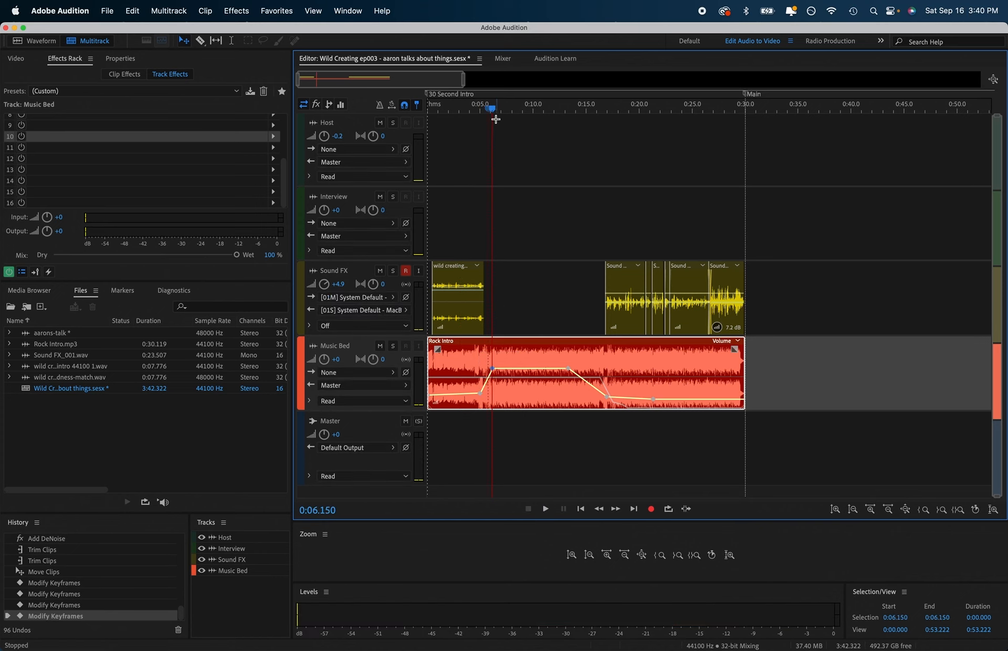
{"action": "left_click", "coordinate": [493, 109]}
{"action": "left_click", "coordinate": [463, 110]}
{"action": "key", "text": "space"}
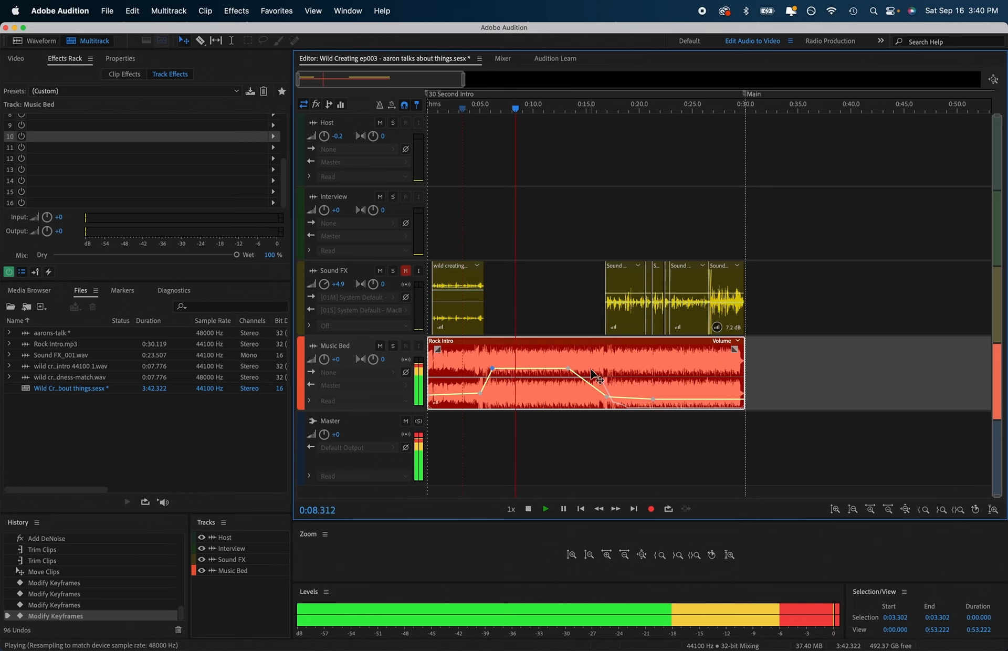
- Move the Rock Intro fade-down start keyframe to about 0:14.5, lower both plateau volume keyframes slightly, and listen through to the 0:30 marker
{"action": "left_click_drag", "start_coordinate": [574, 371], "coordinate": [587, 371]}
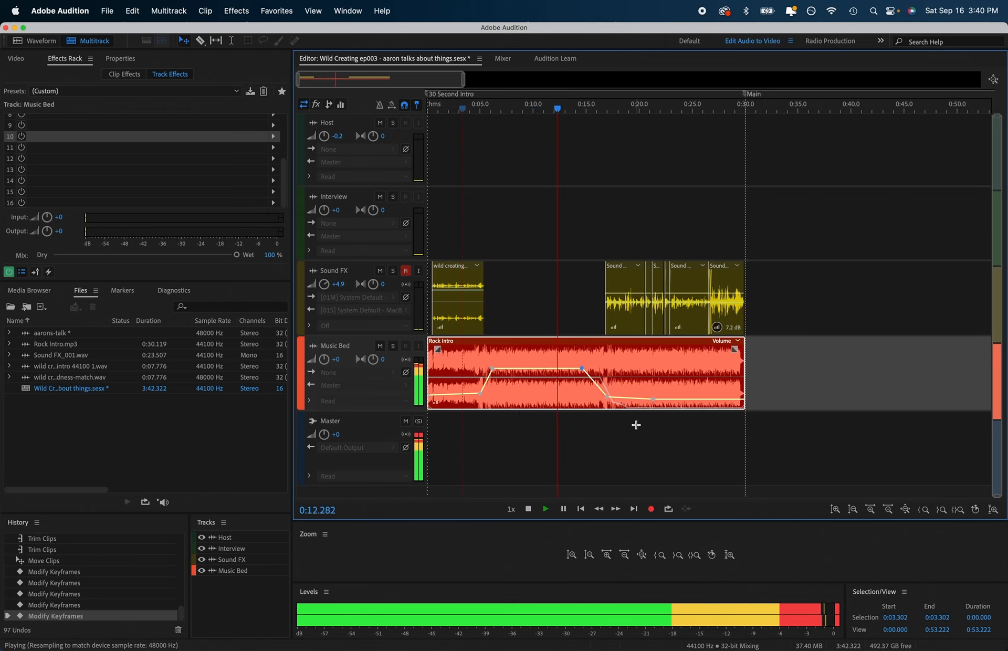
{"action": "left_click_drag", "start_coordinate": [533, 371], "coordinate": [586, 376]}
{"action": "key", "text": "super+z"}
{"action": "left_click", "coordinate": [492, 368]}
{"action": "left_click", "coordinate": [582, 370], "text": "shift"}
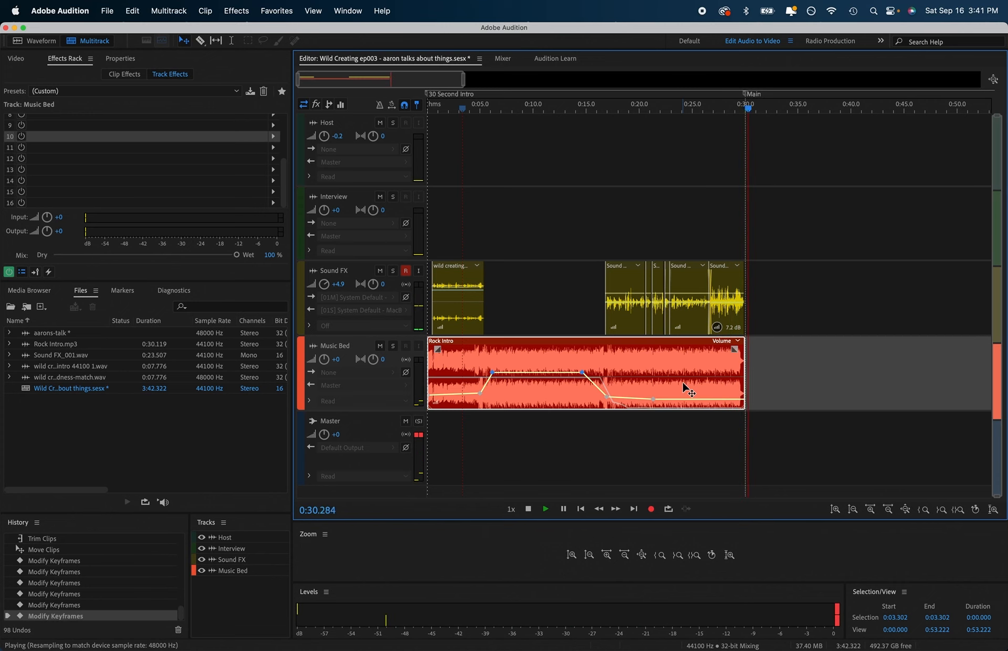
{"action": "key", "text": "space"}
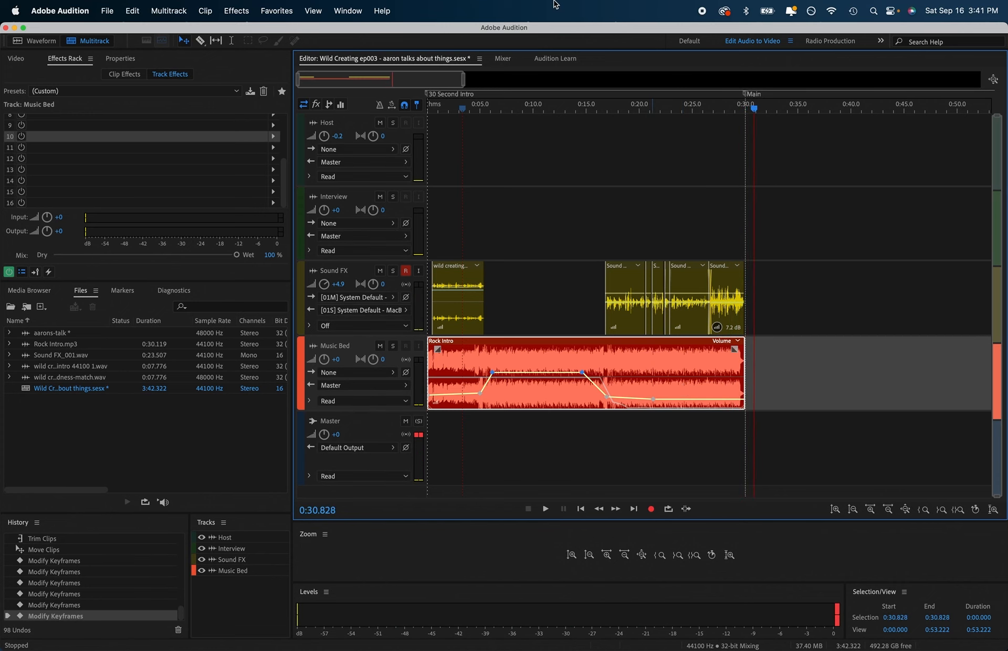
- Advance the Audition Learn tutorial to the podcast export page, and inspect the multitrack mixdown export choices without exporting
{"action": "left_click", "coordinate": [561, 61]}
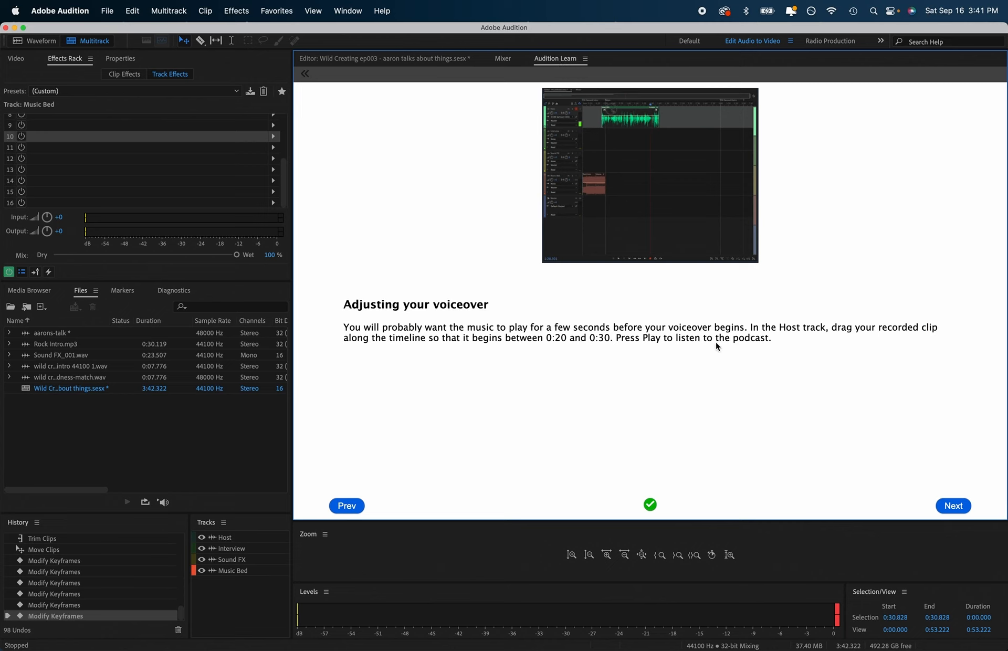
{"action": "left_click", "coordinate": [954, 507]}
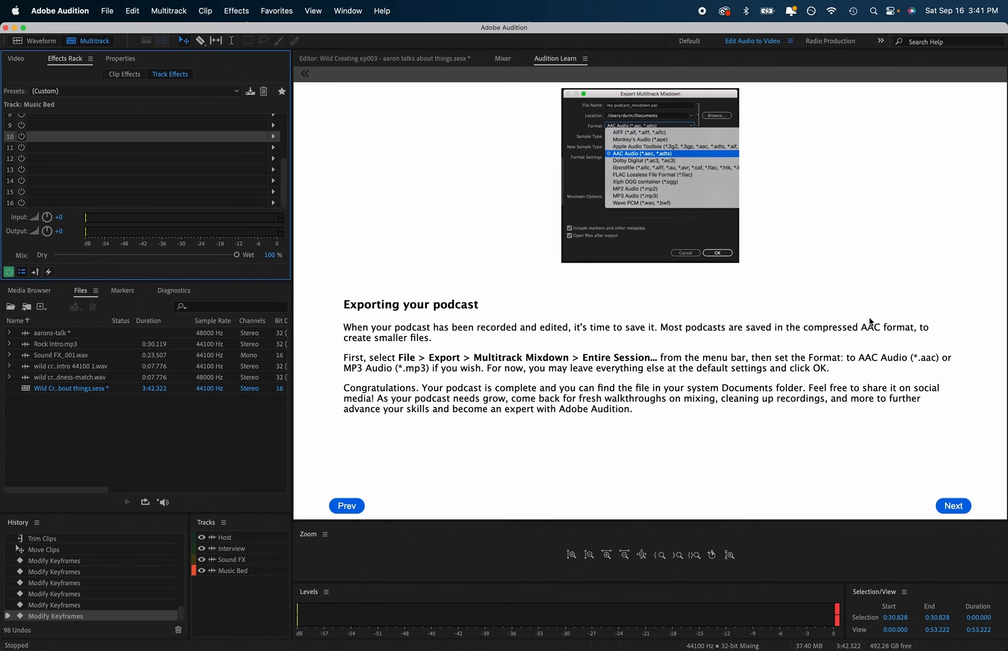
{"action": "left_click", "coordinate": [105, 11]}
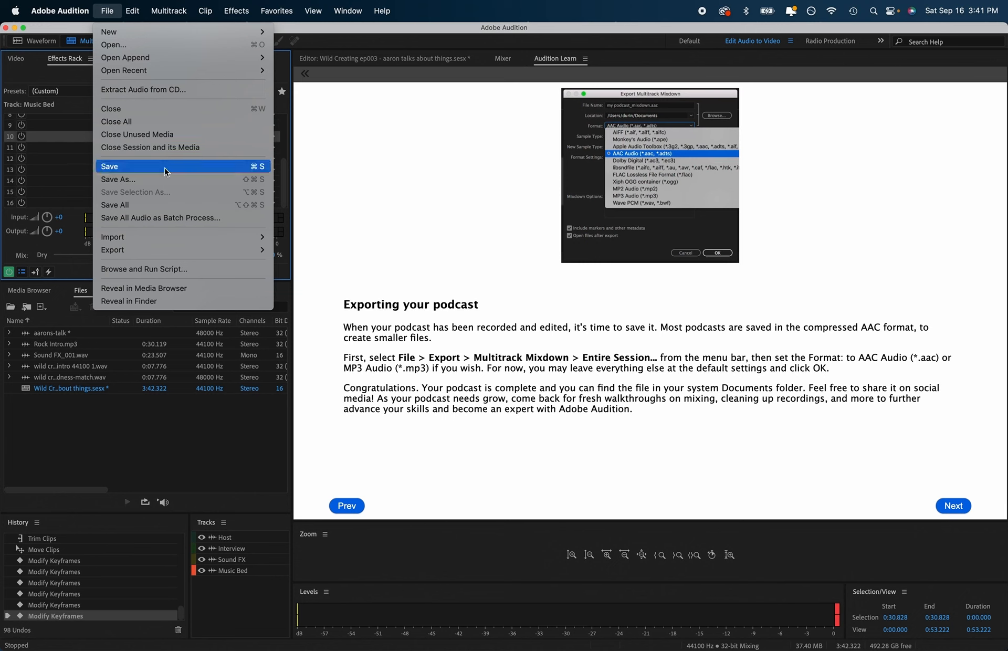
{"action": "mouse_move", "coordinate": [177, 251]}
{"action": "mouse_move", "coordinate": [362, 309]}
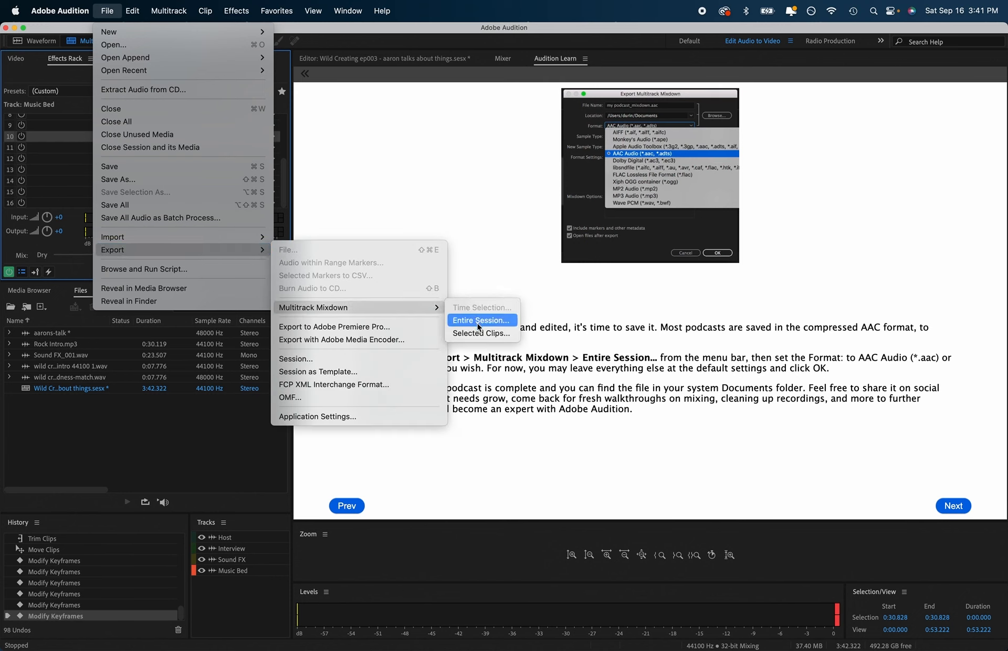
{"action": "left_click", "coordinate": [528, 406]}
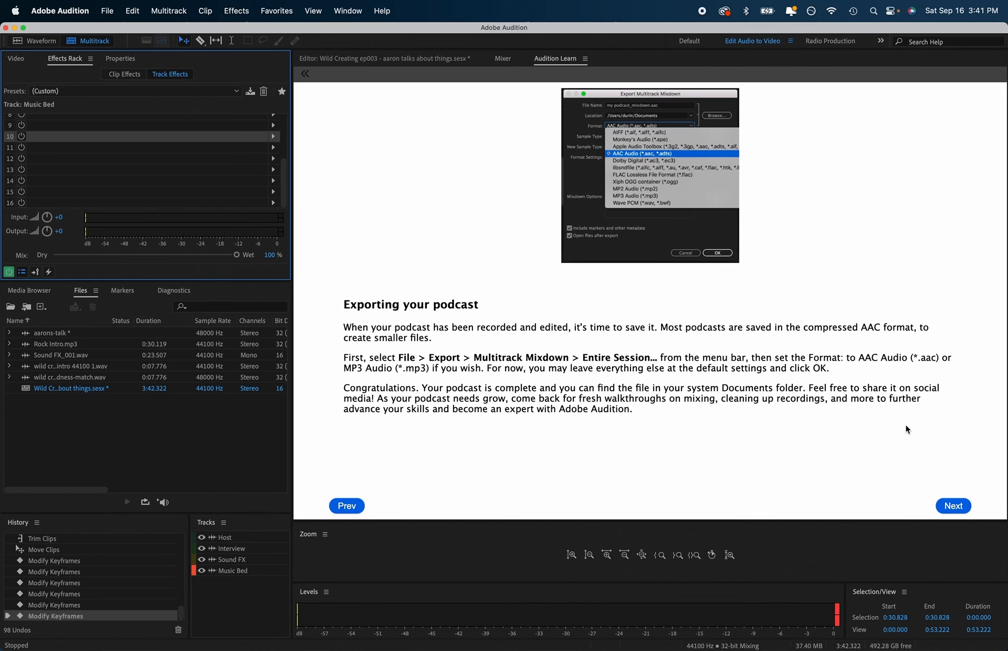
- Finish the Create your first podcast walkthrough and look through the other available Audition Learn walkthroughs
{"action": "left_click", "coordinate": [960, 505]}
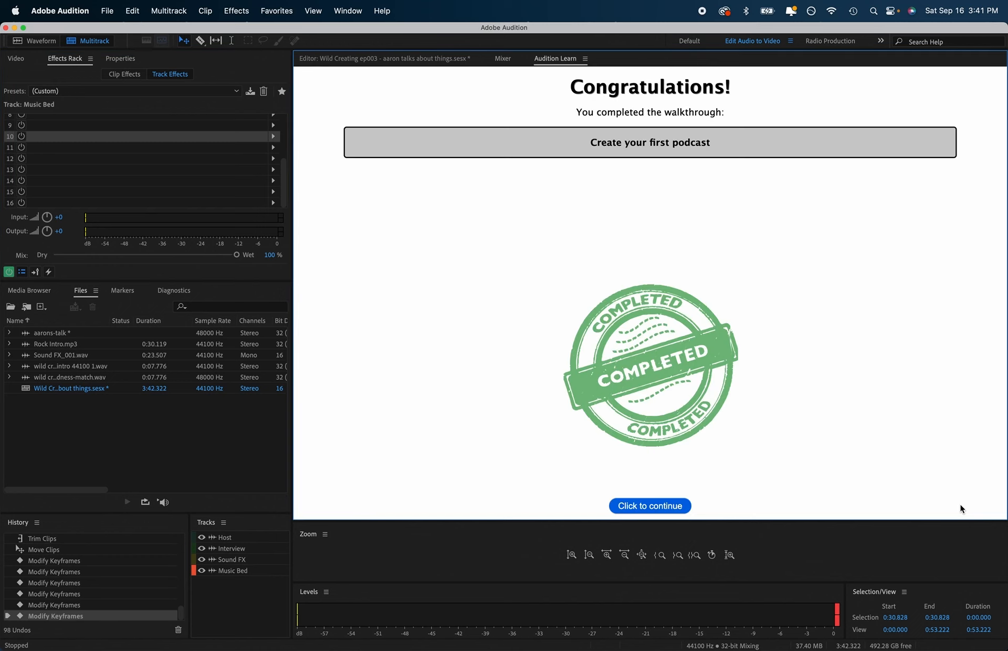
{"action": "left_click", "coordinate": [659, 505]}
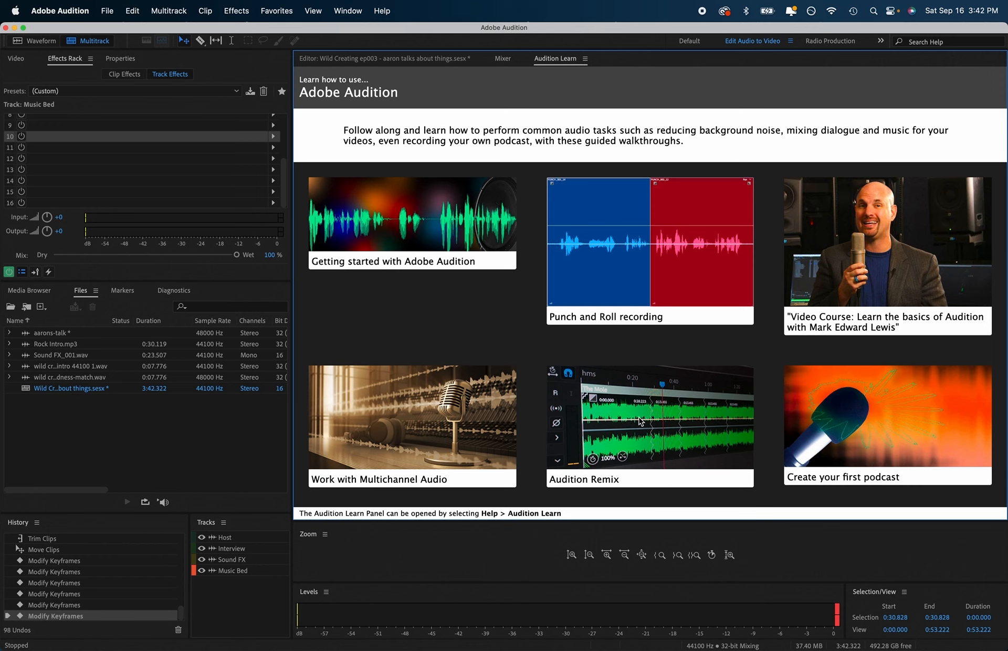
{"action": "scroll", "coordinate": [408, 408], "scroll_direction": "down", "scroll_amount": 3}
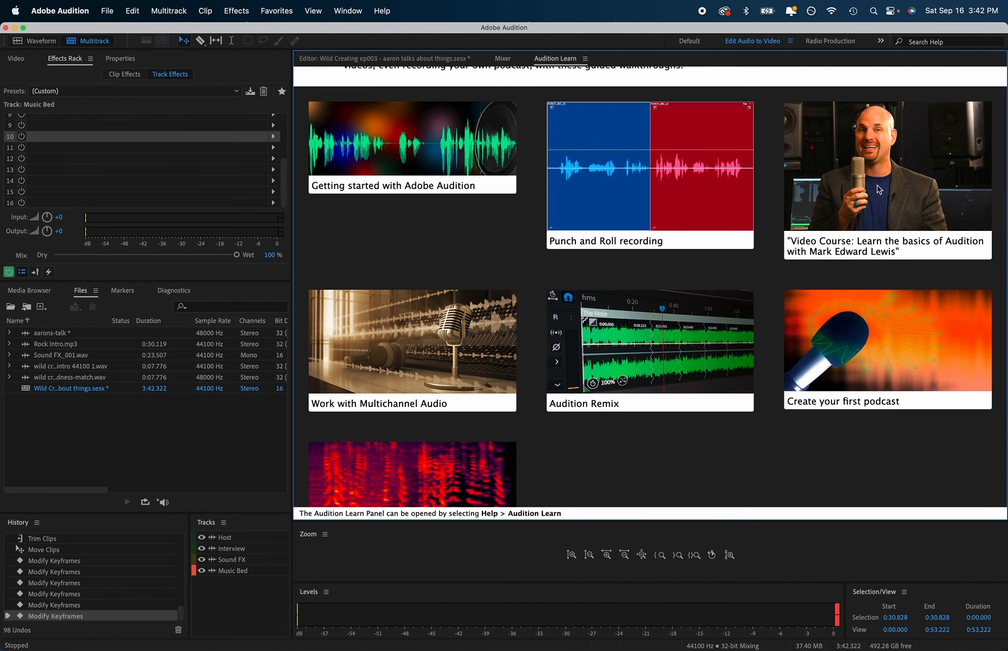
{"action": "scroll", "coordinate": [881, 188], "scroll_direction": "down", "scroll_amount": 2}
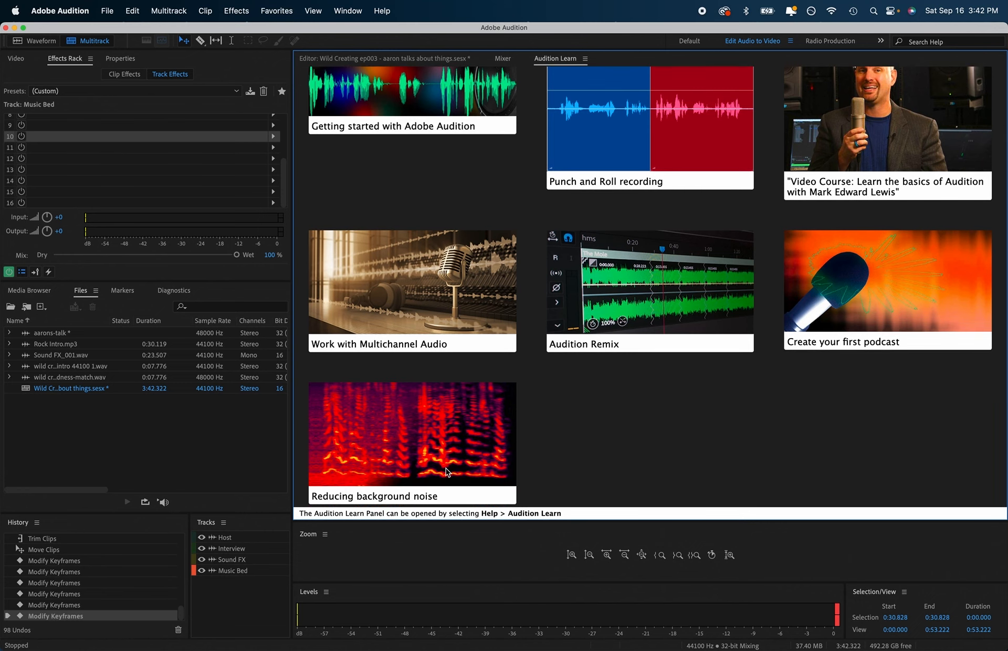
{"action": "scroll", "coordinate": [446, 471], "scroll_direction": "up", "scroll_amount": 5}
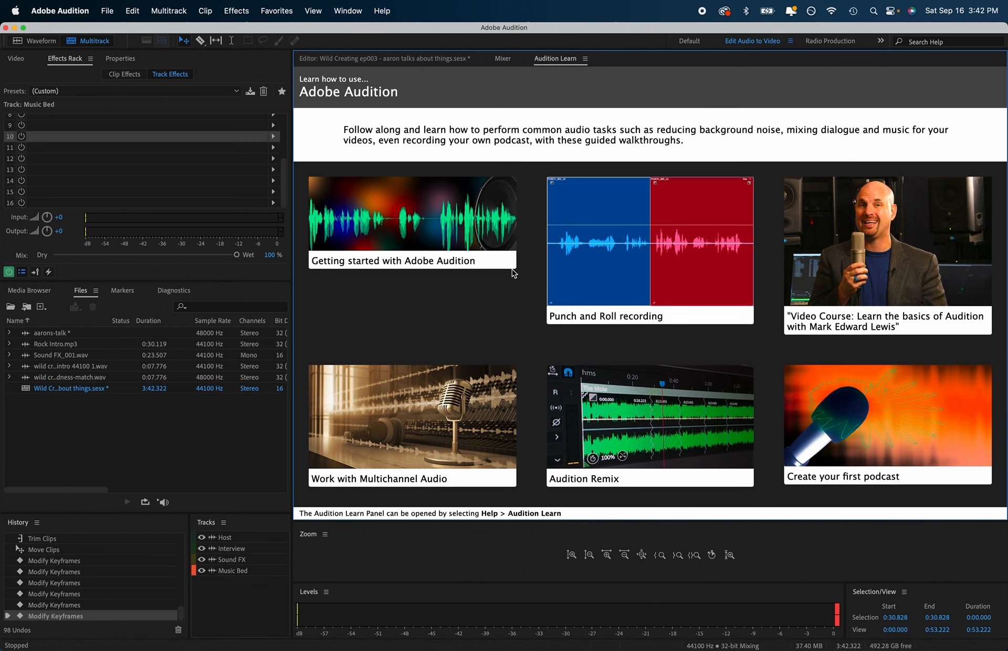
{"action": "scroll", "coordinate": [512, 269], "scroll_direction": "down", "scroll_amount": 6}
{"action": "scroll", "coordinate": [512, 273], "scroll_direction": "up", "scroll_amount": 5}
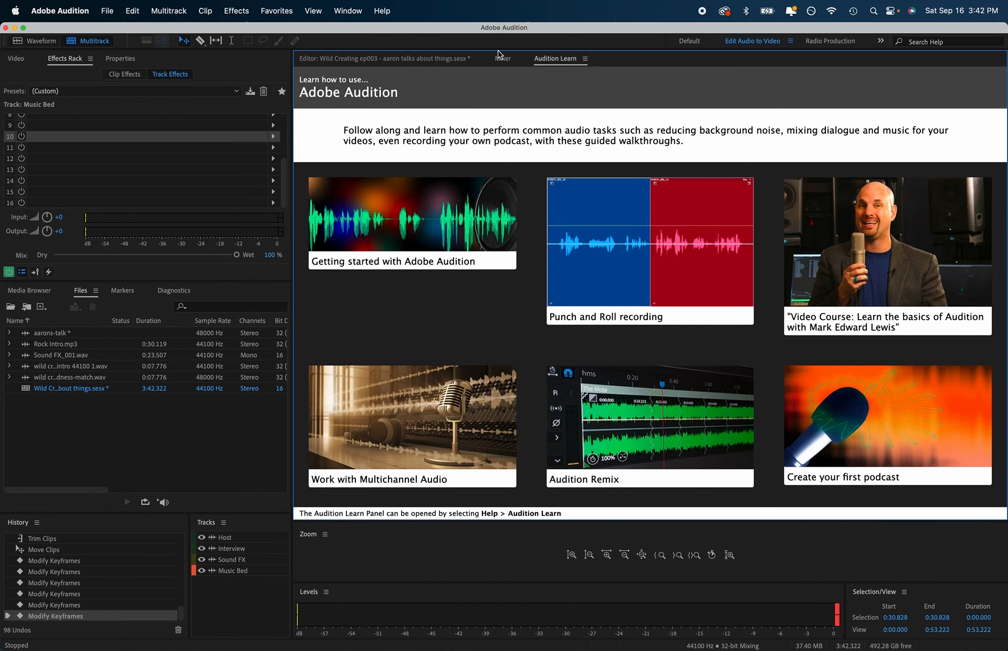
- Return to the Wild Creating ep003 multitrack session and save it
{"action": "left_click", "coordinate": [451, 60]}
{"action": "key", "text": "super+s"}
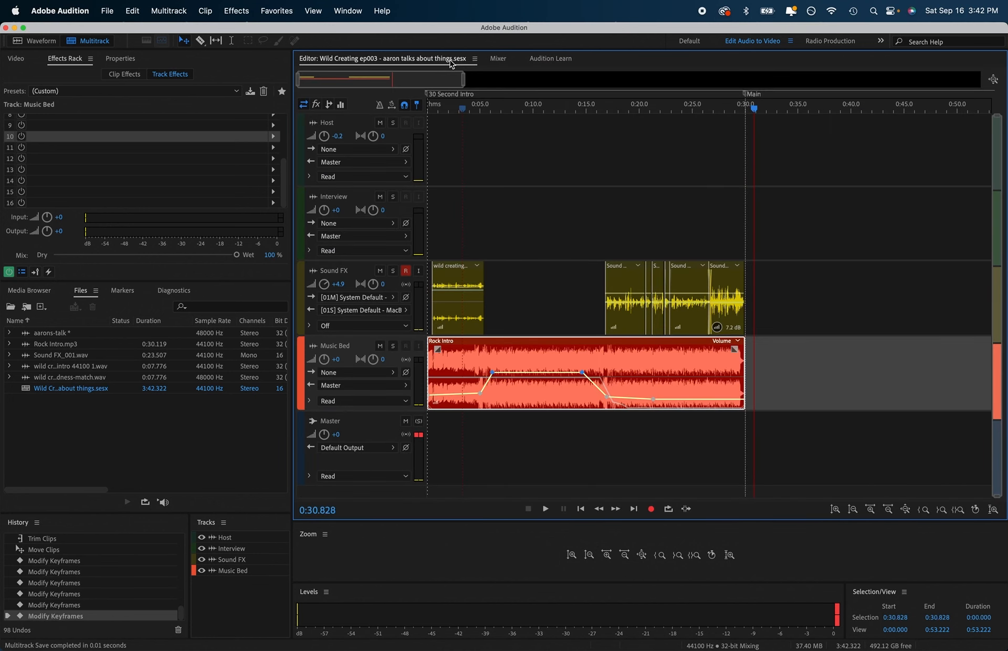
{"action": "key", "text": "backslash"}
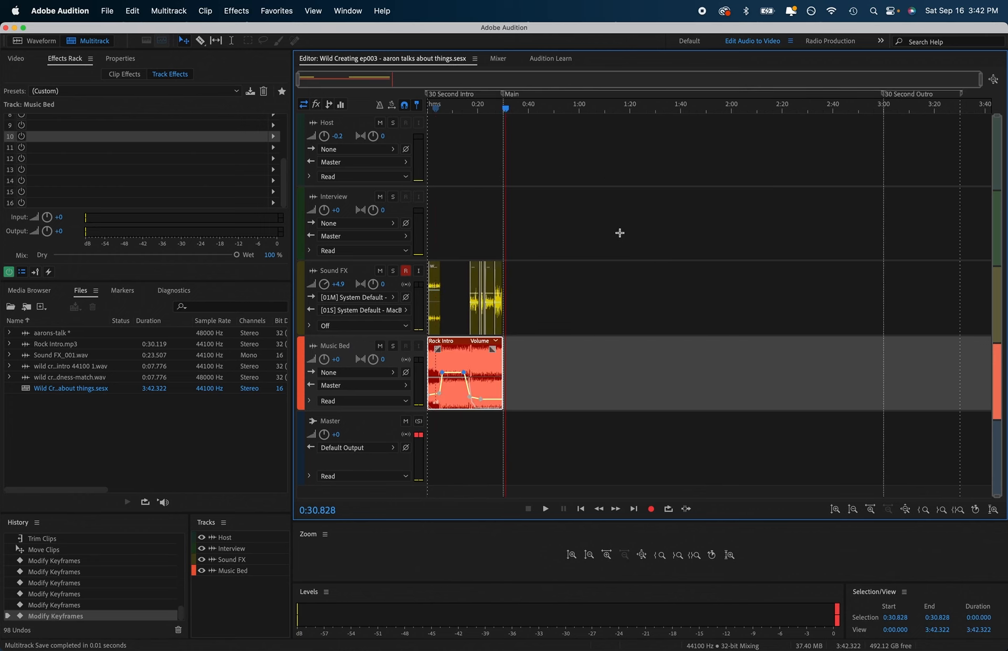